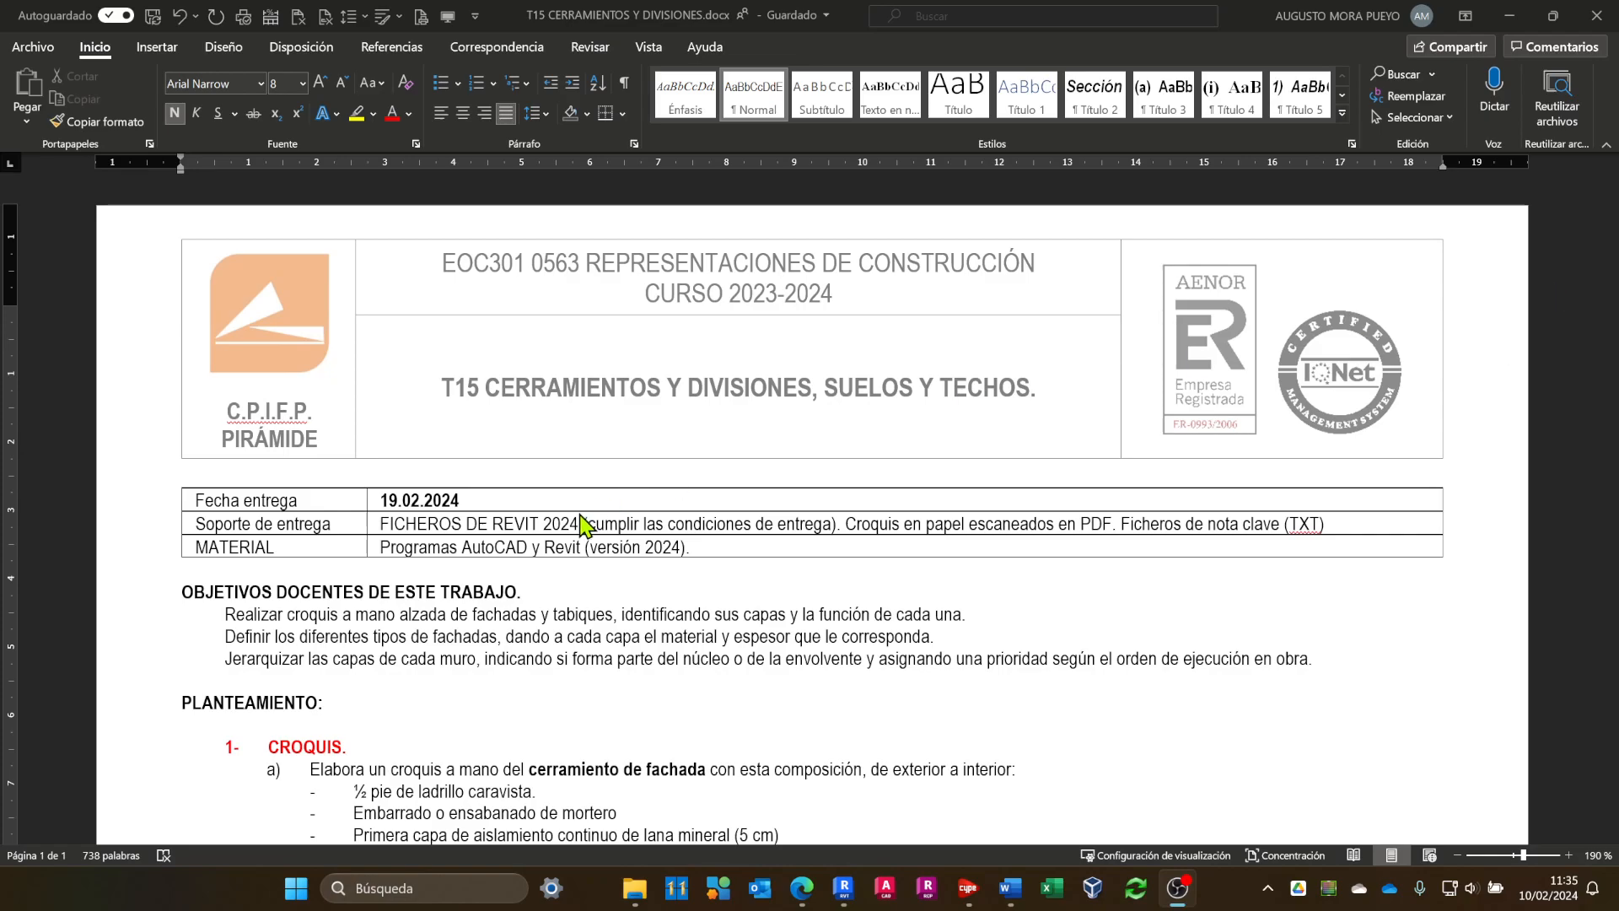
# Read through the T15 assignment document, covering the sketches, work units and keynotes, materials, wall type definitions and delivery conditions.
pyautogui.scroll(-6, 639, 578)
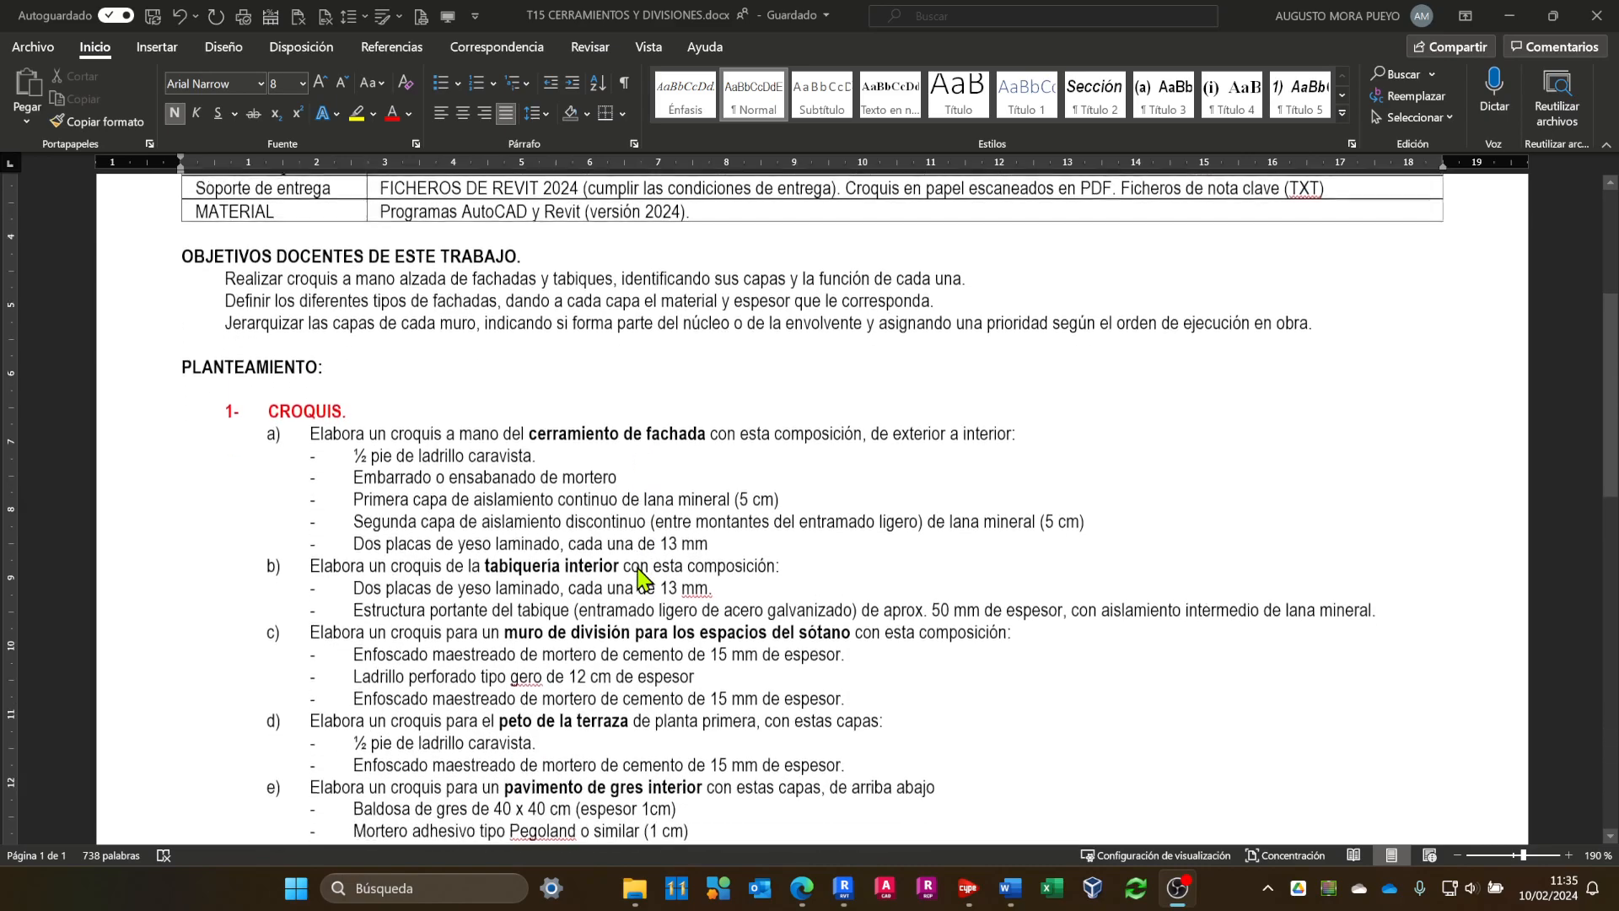
pyautogui.scroll(-4, 639, 579)
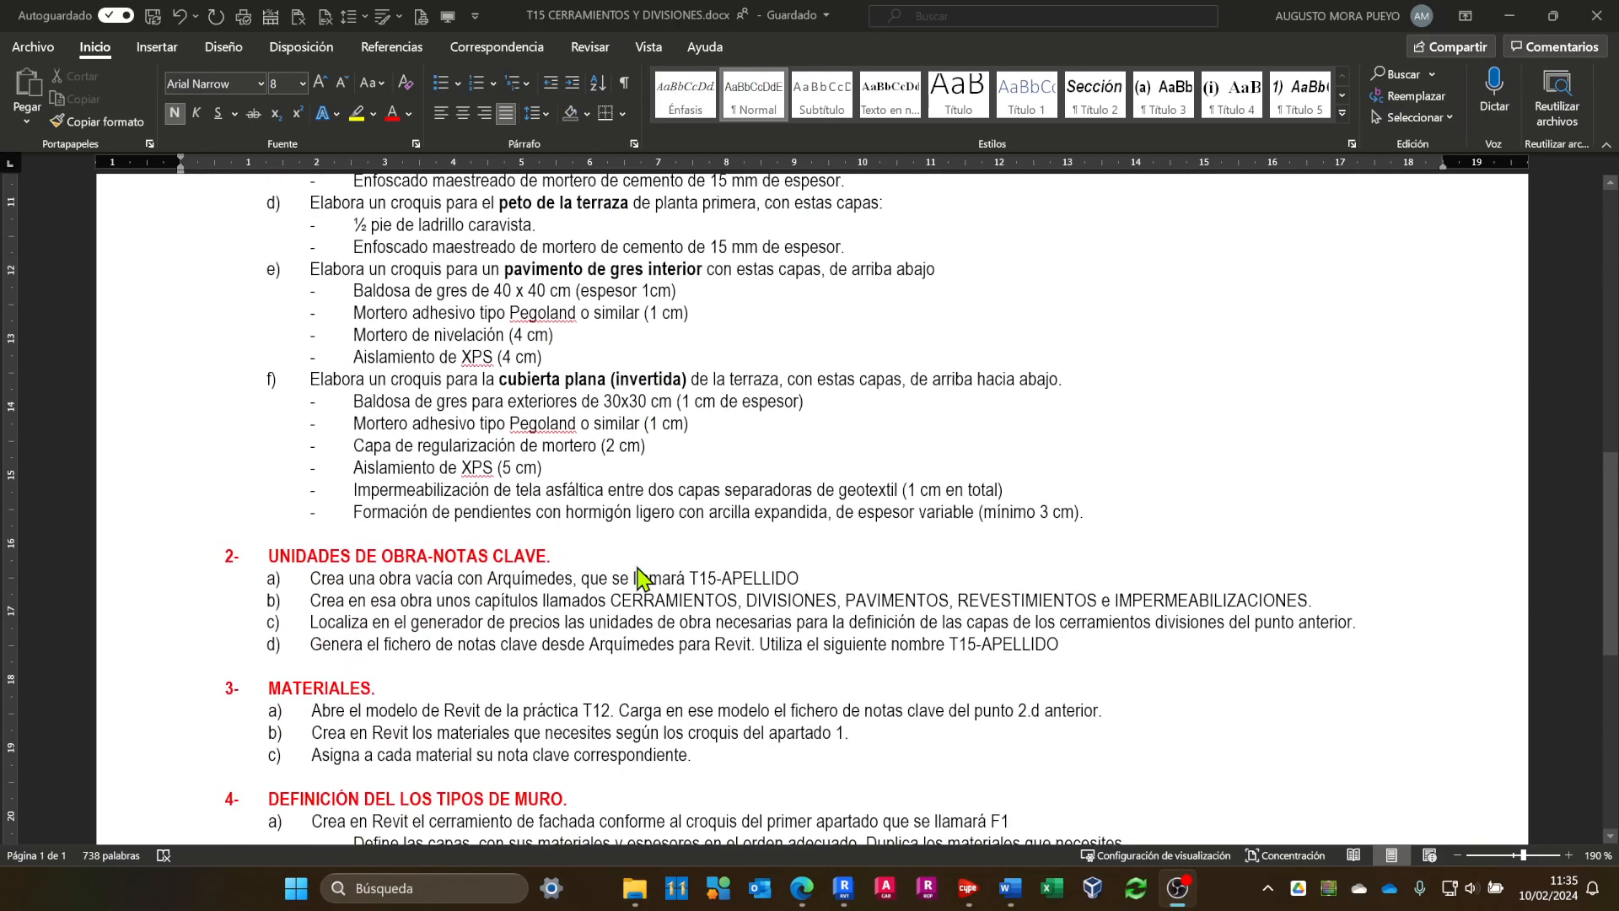
pyautogui.scroll(-2, 639, 578)
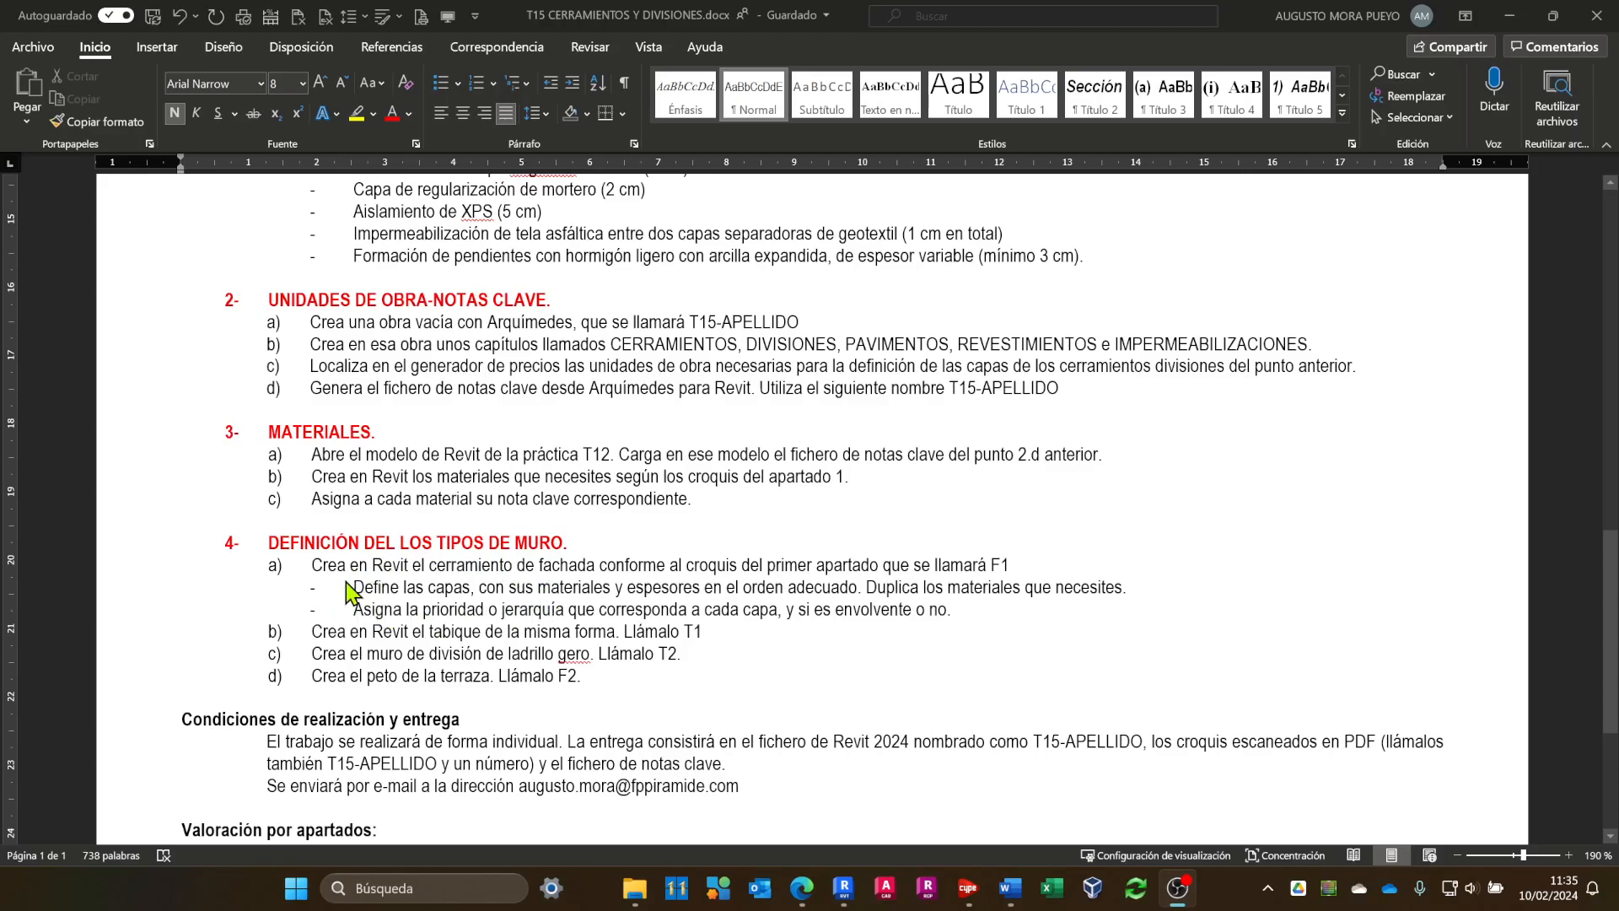
pyautogui.scroll(9, 517, 593)
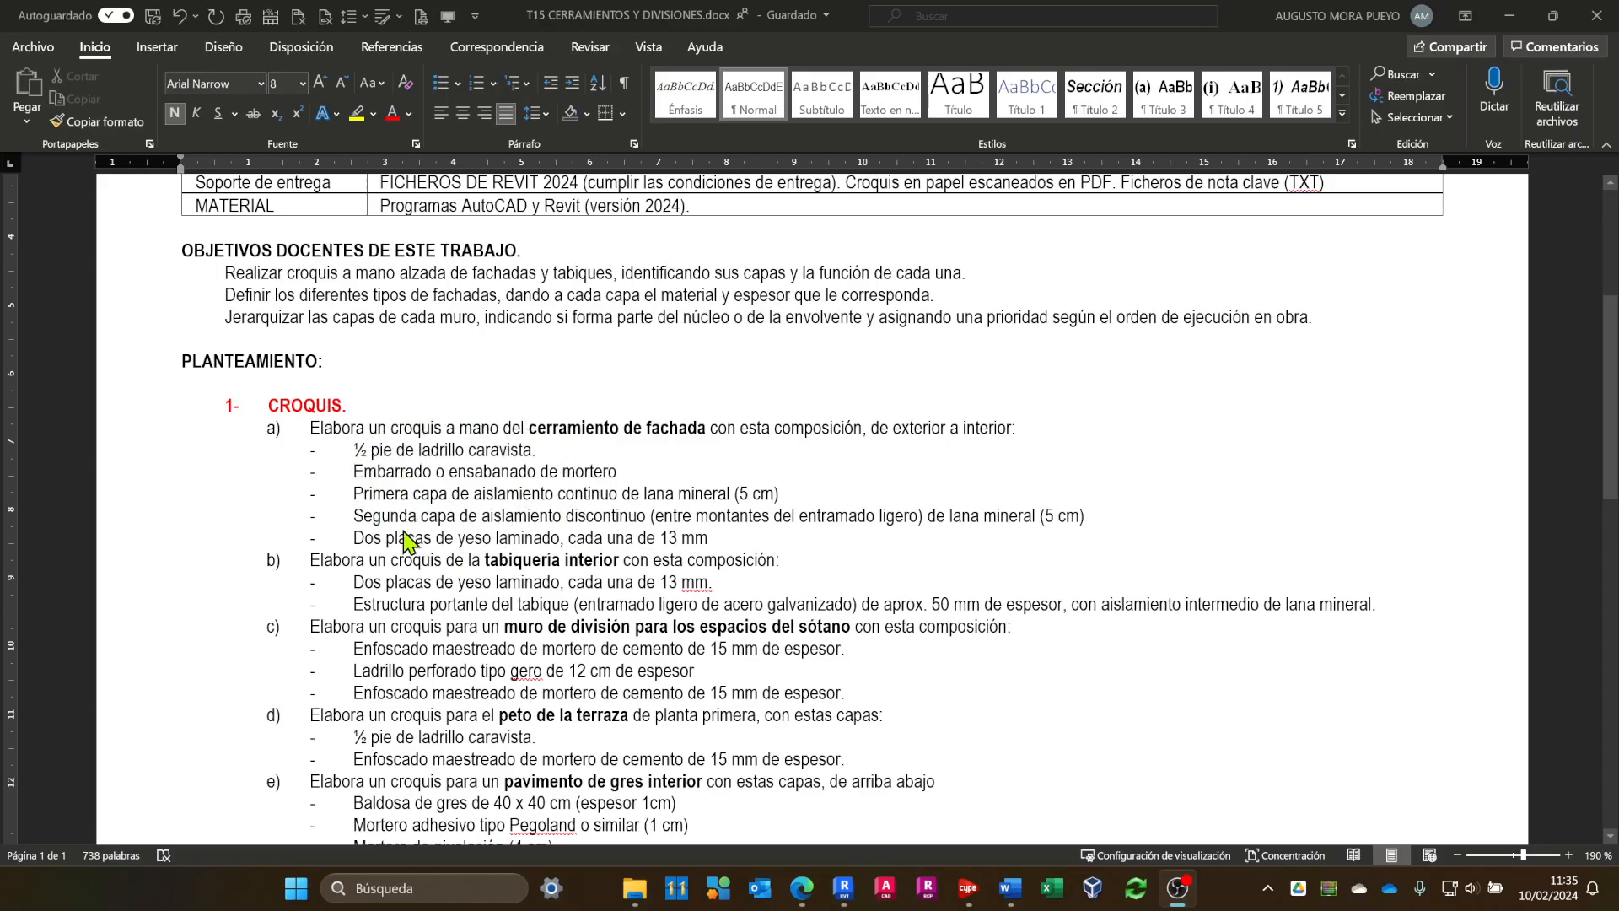
pyautogui.scroll(-2, 466, 572)
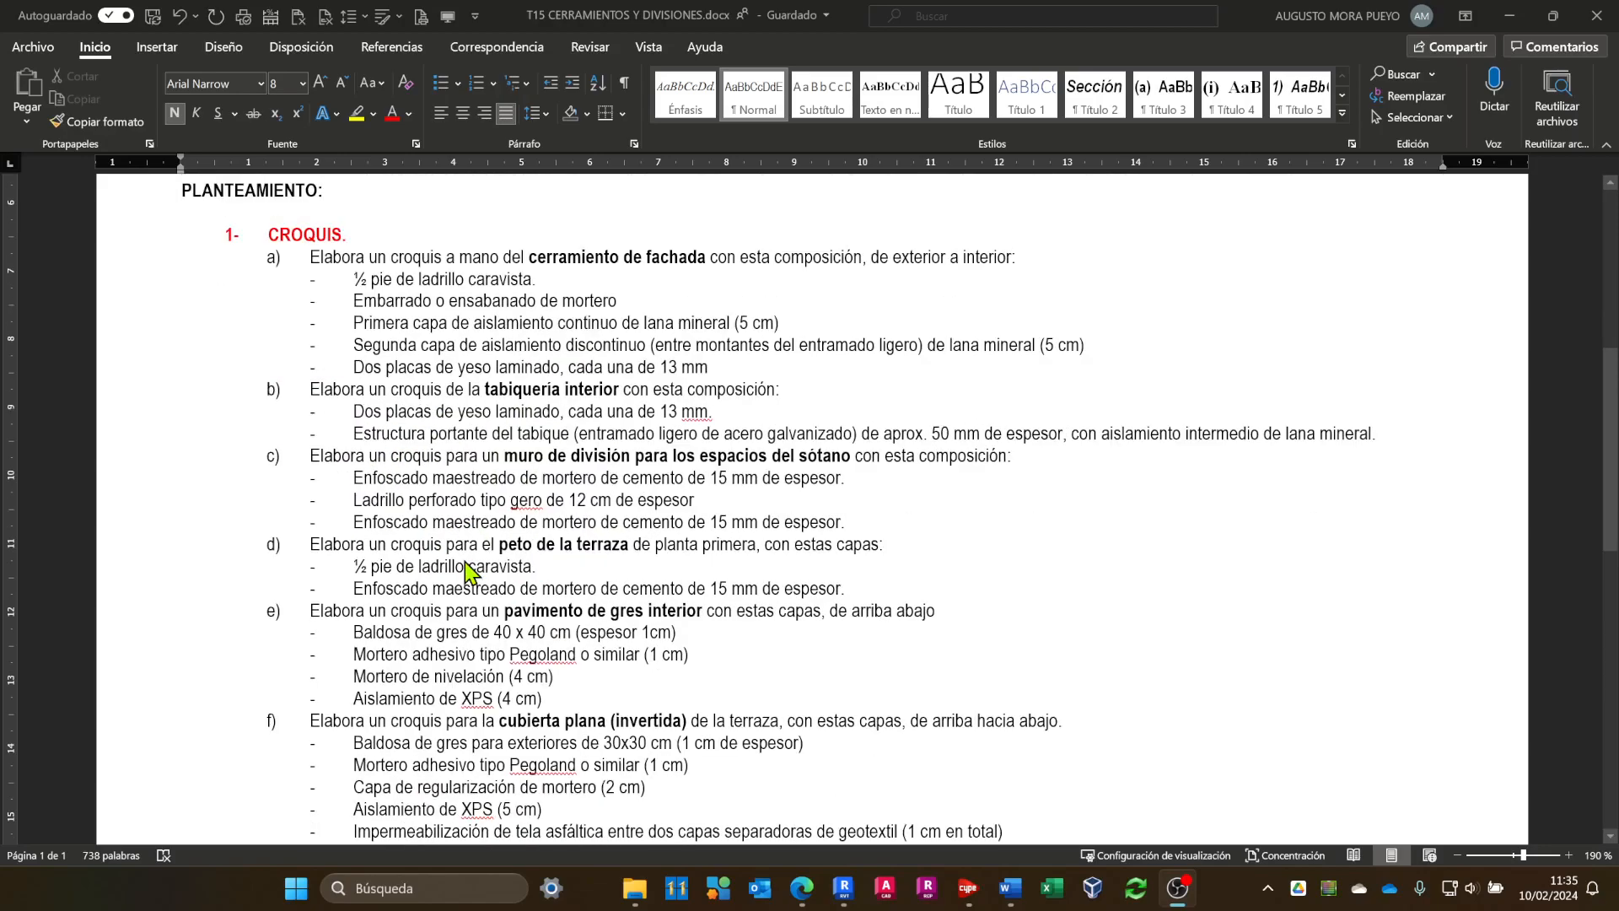
pyautogui.scroll(-3, 466, 572)
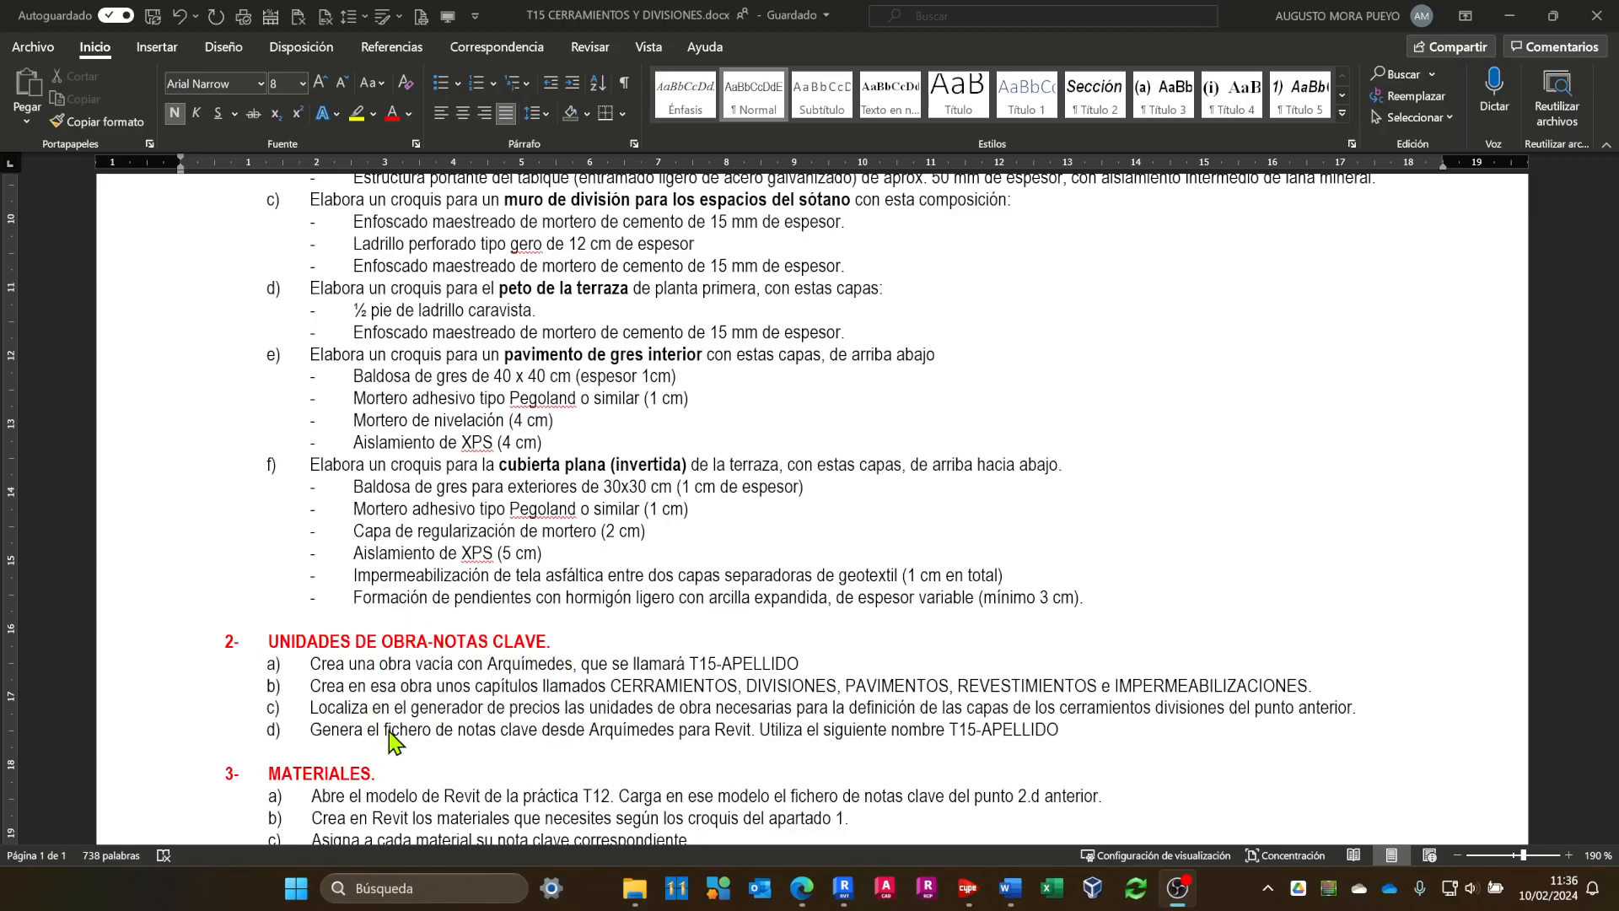
pyautogui.scroll(-2, 1016, 733)
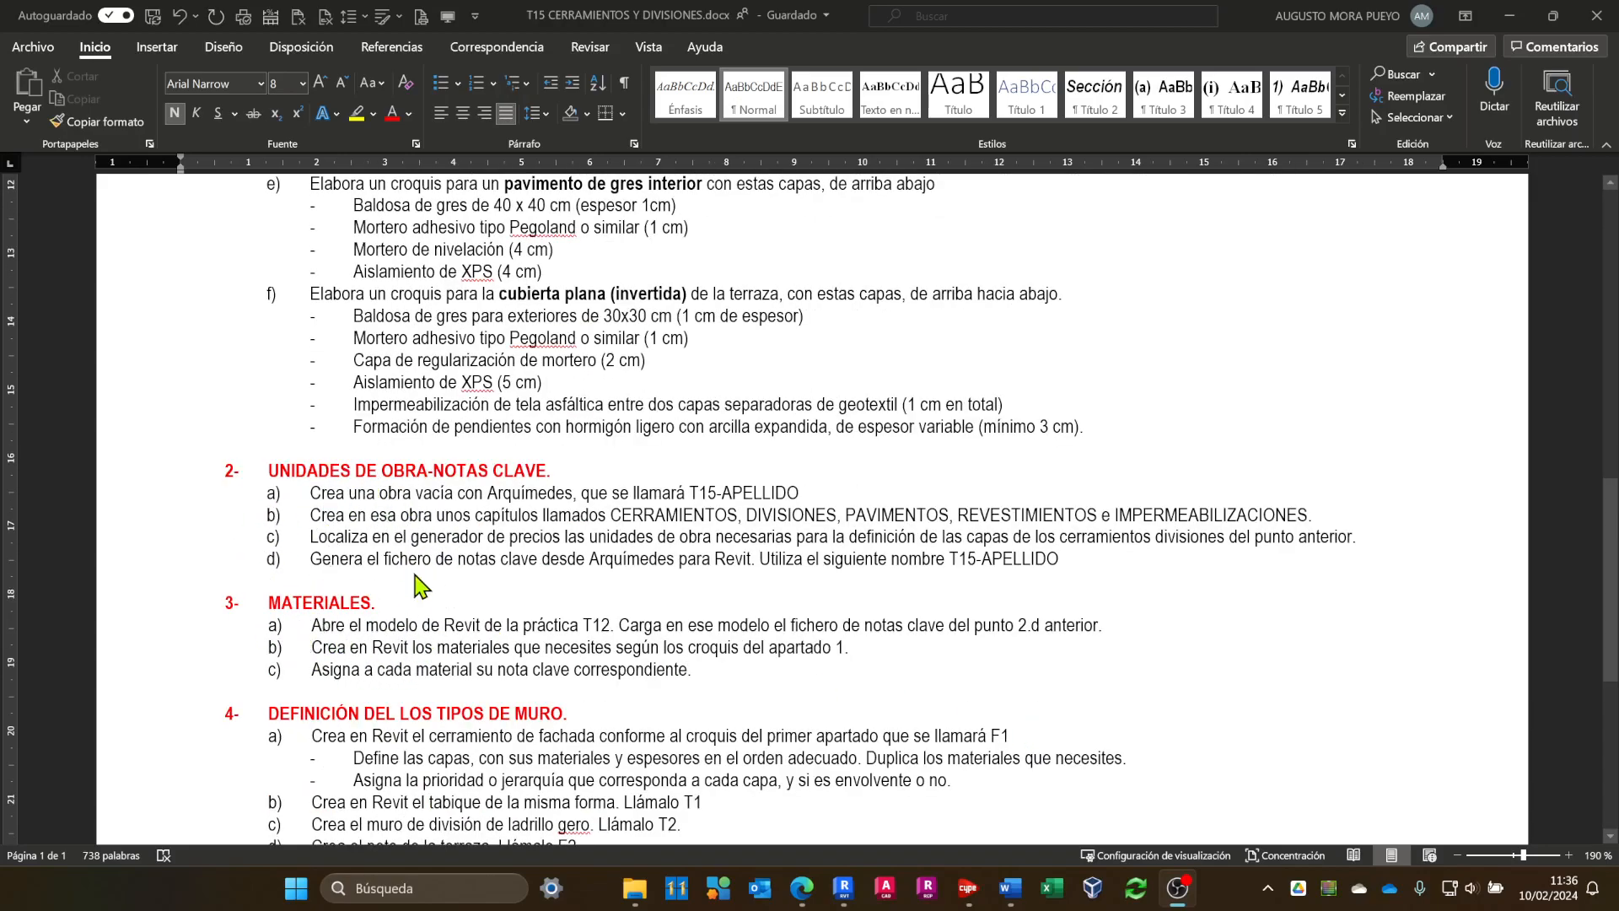
pyautogui.scroll(-2, 598, 638)
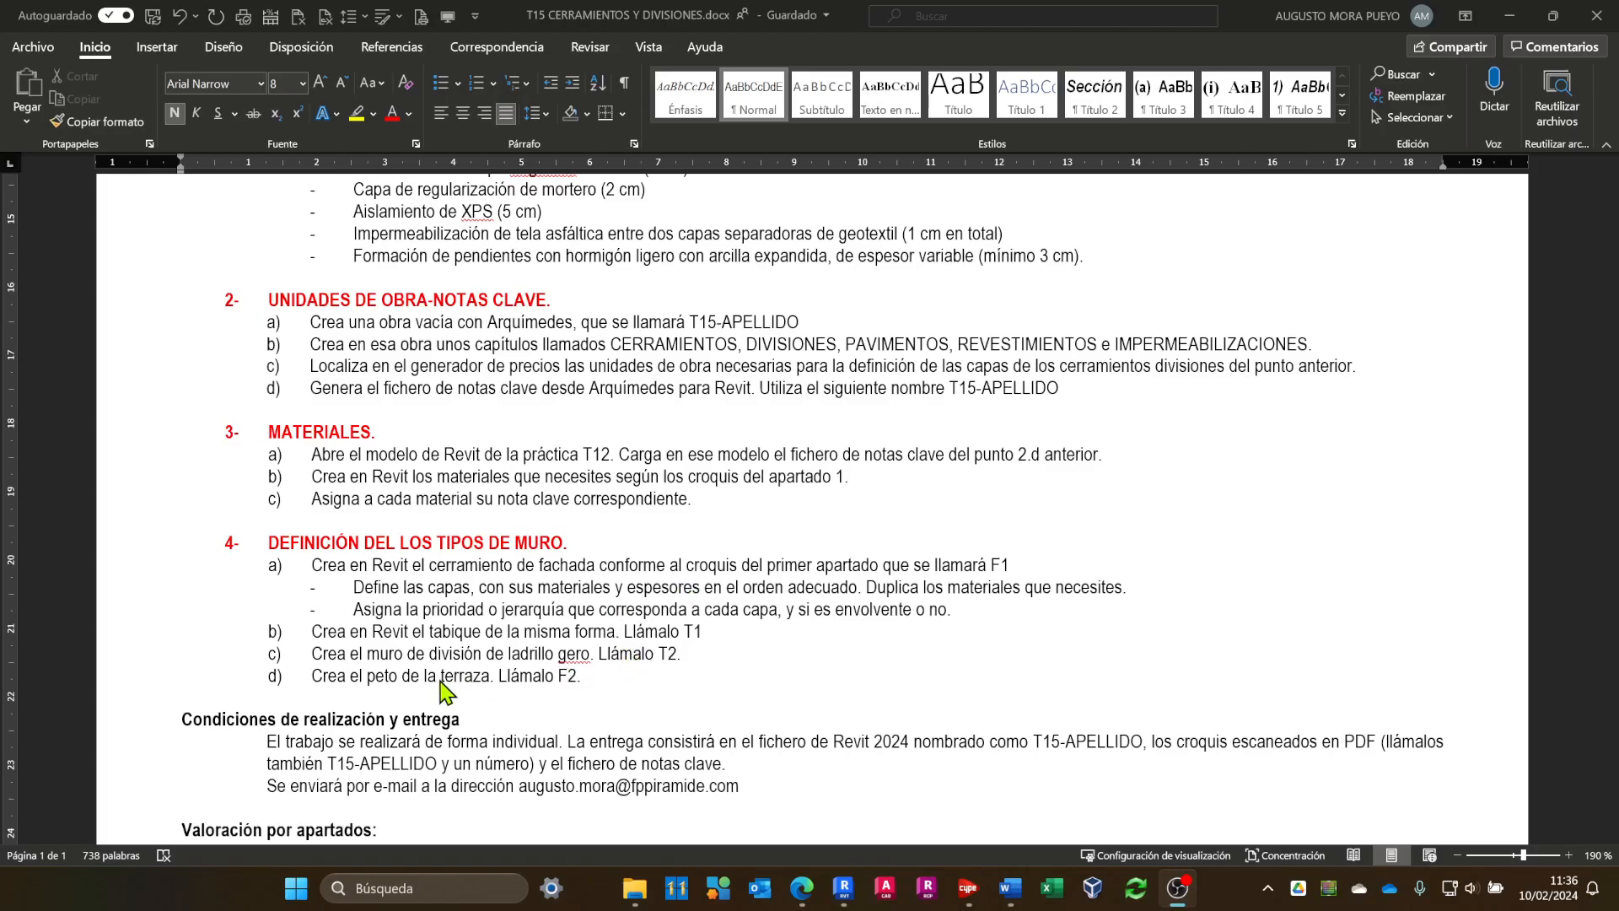
pyautogui.click(643, 682)
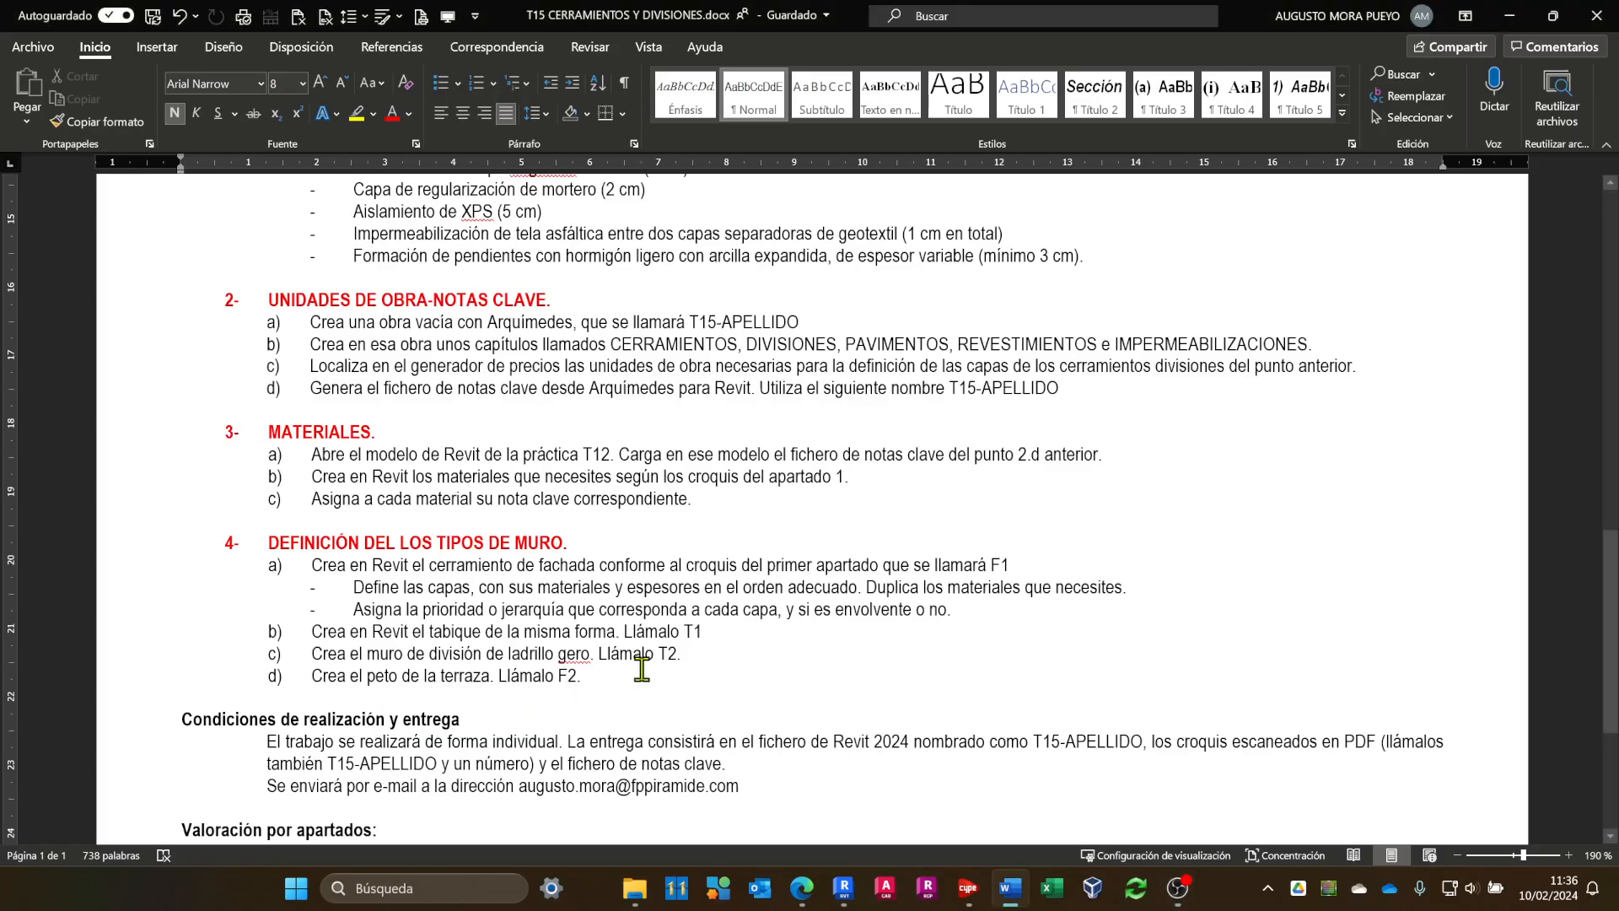
# Switch to Revit, open the 3D view {3D} Copia 1 and inspect the building model around the terrace parapet.
pyautogui.click(843, 887)
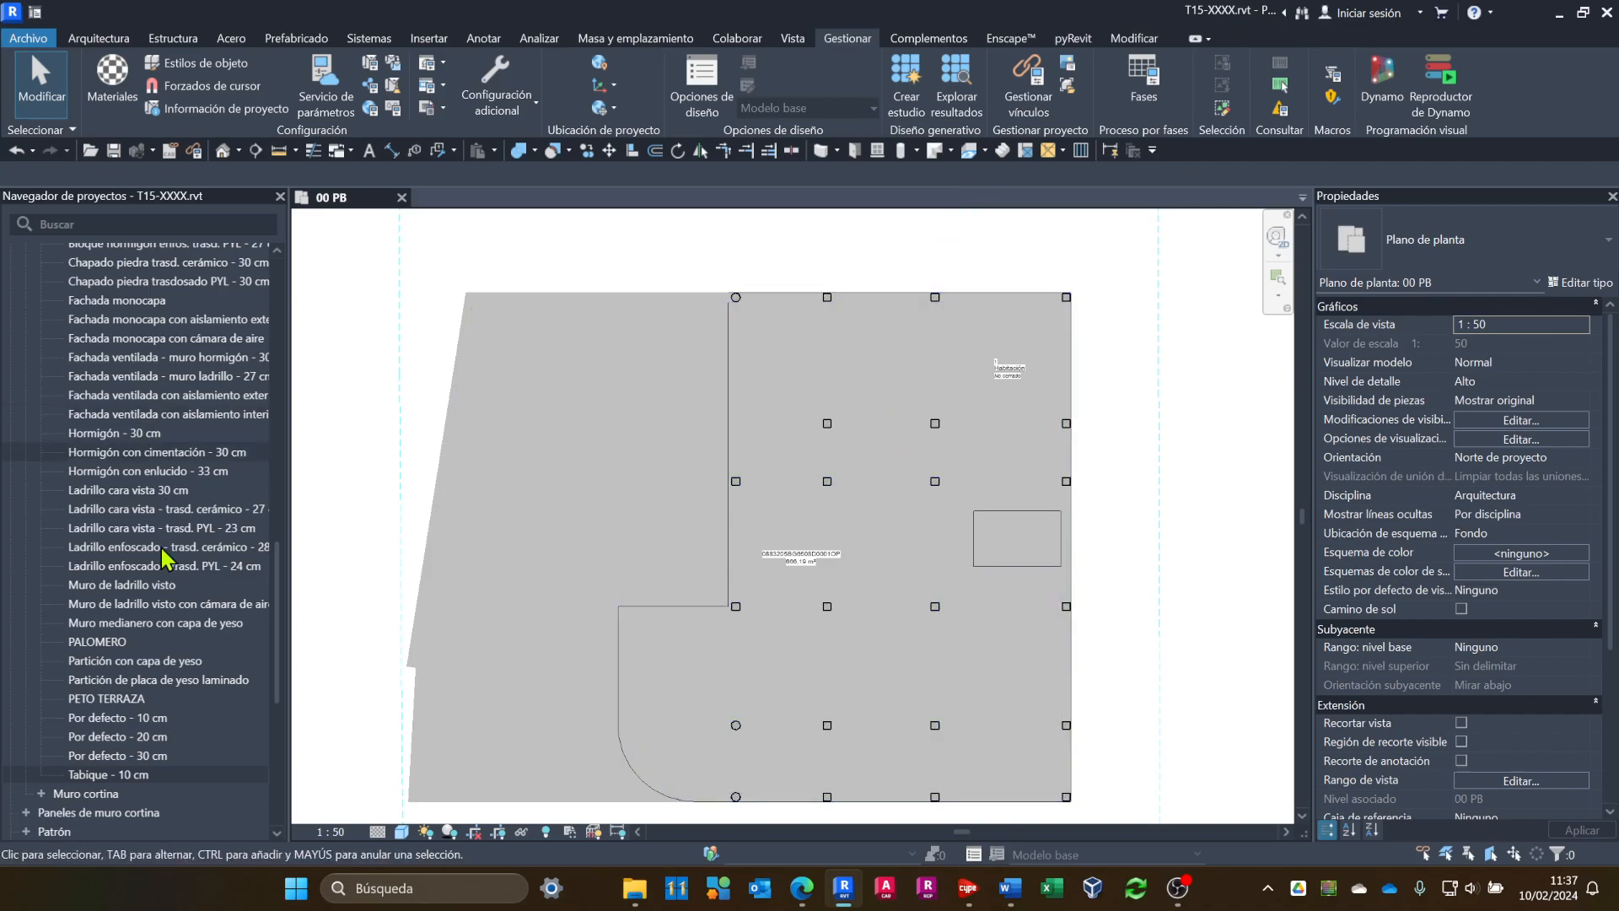
pyautogui.scroll(3, 184, 413)
pyautogui.scroll(10, 184, 413)
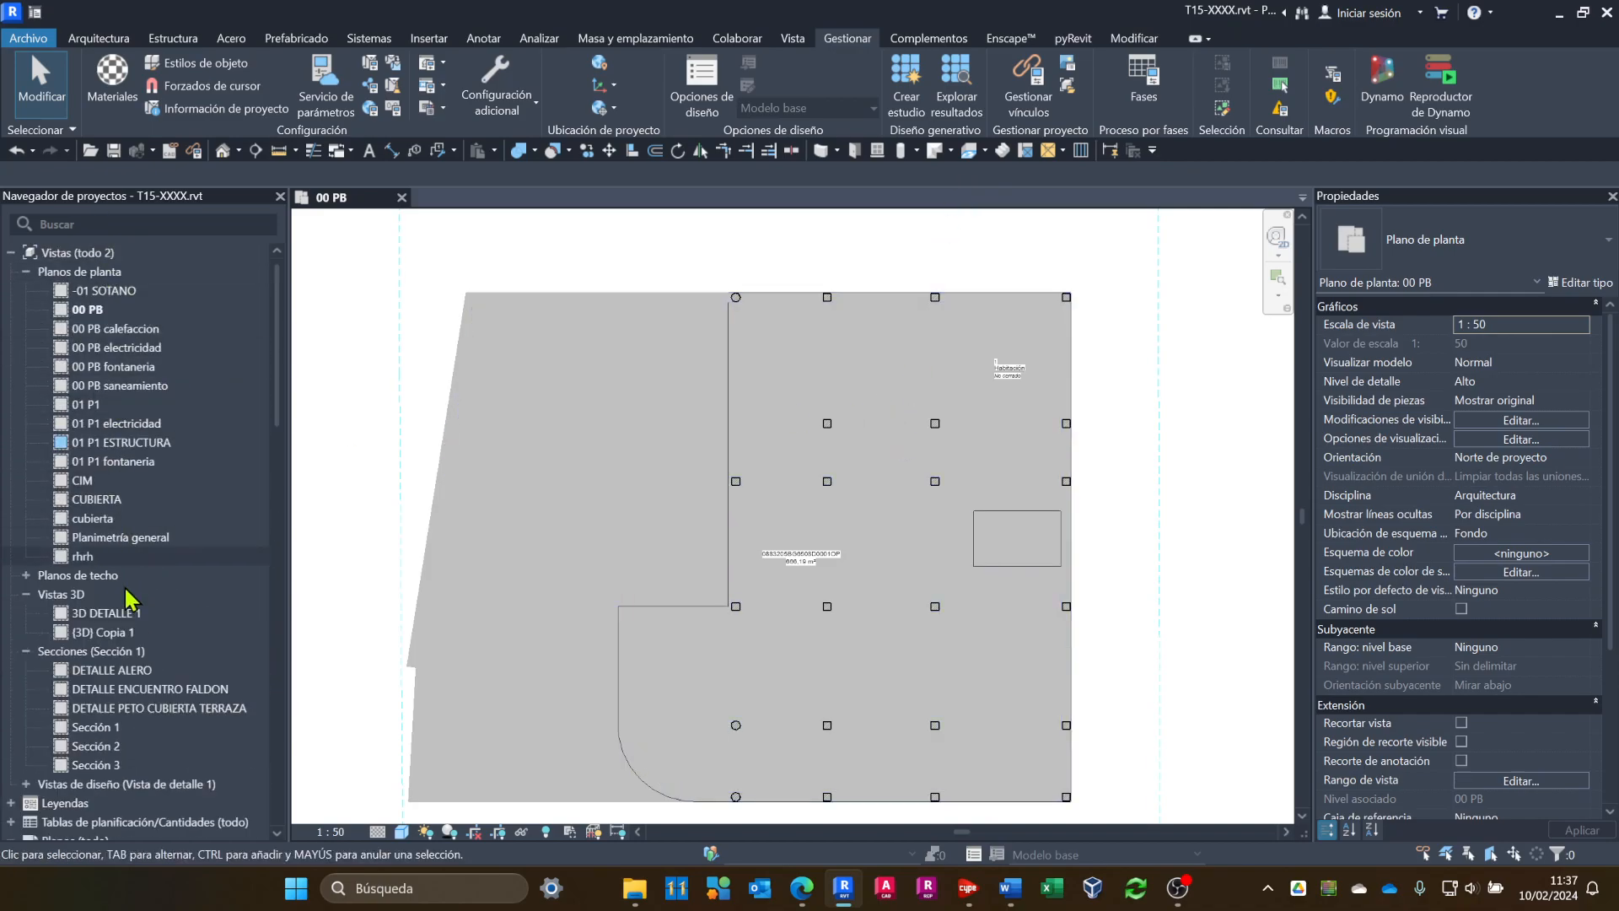
pyautogui.doubleClick(101, 632)
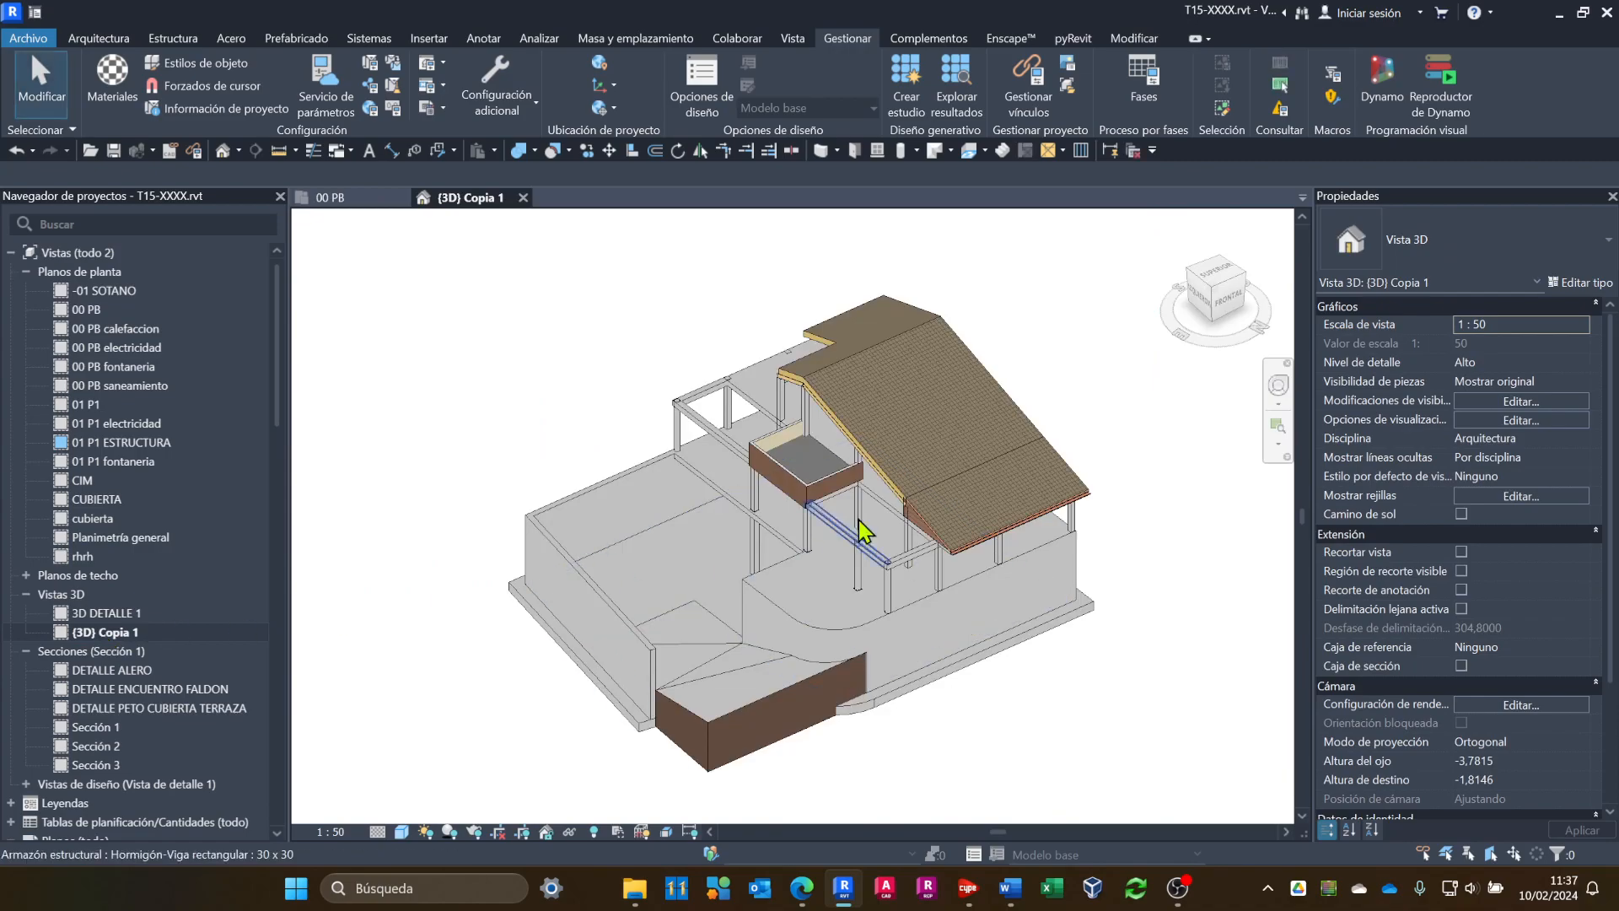
pyautogui.keyDown('shift'); pyautogui.moveTo(1033, 767); pyautogui.dragTo(1071, 624, button='middle'); pyautogui.keyUp('shift')
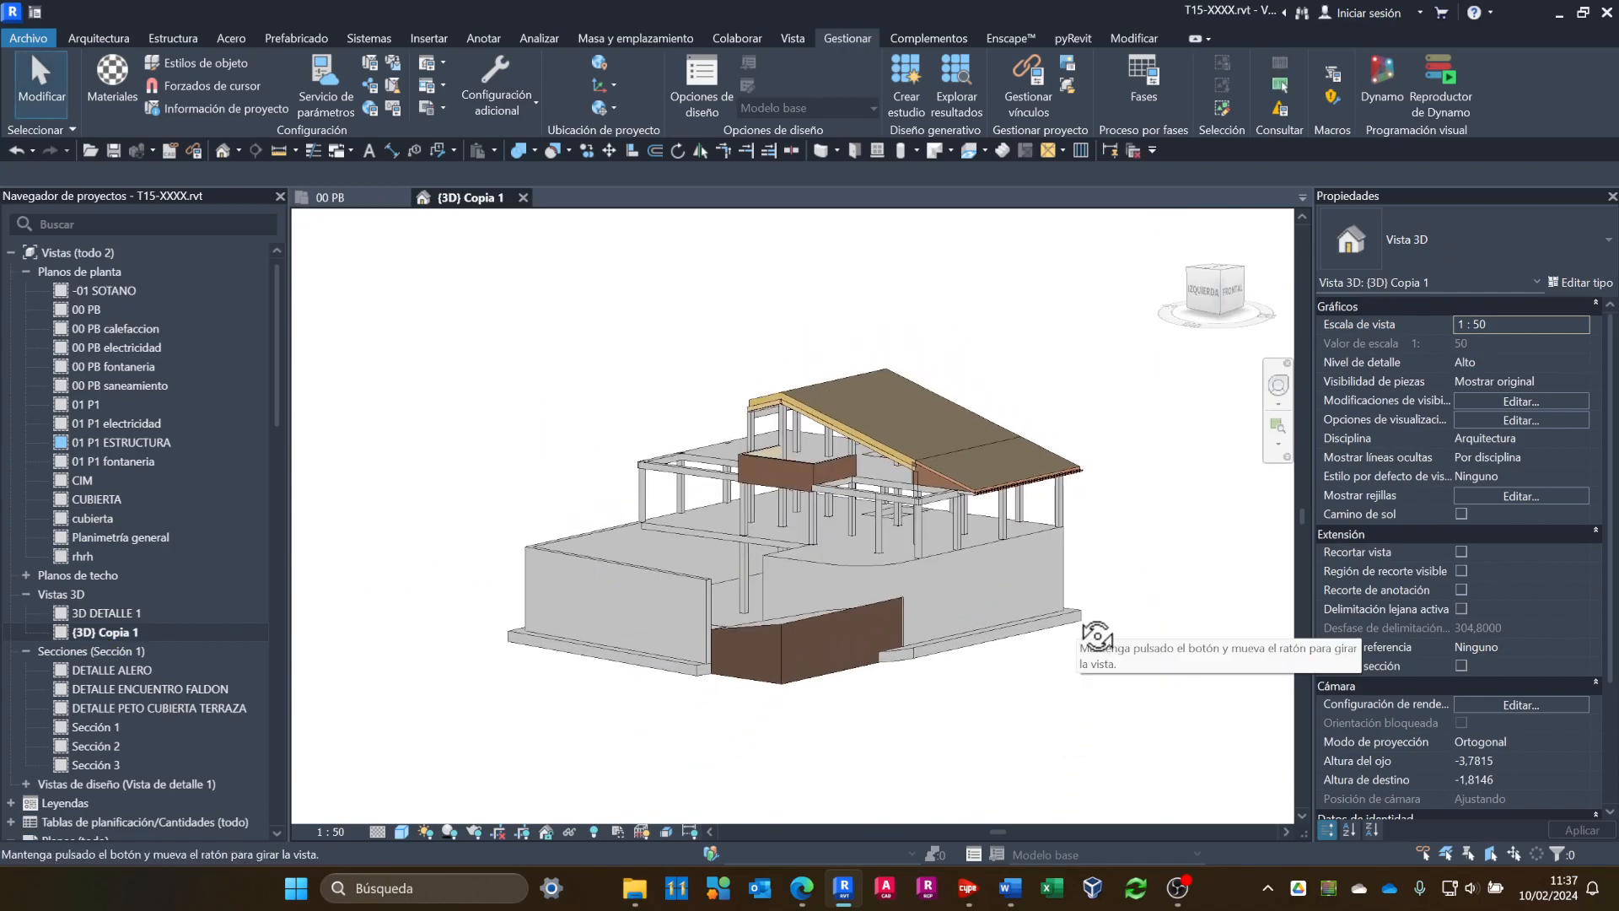
pyautogui.scroll(5, 885, 488)
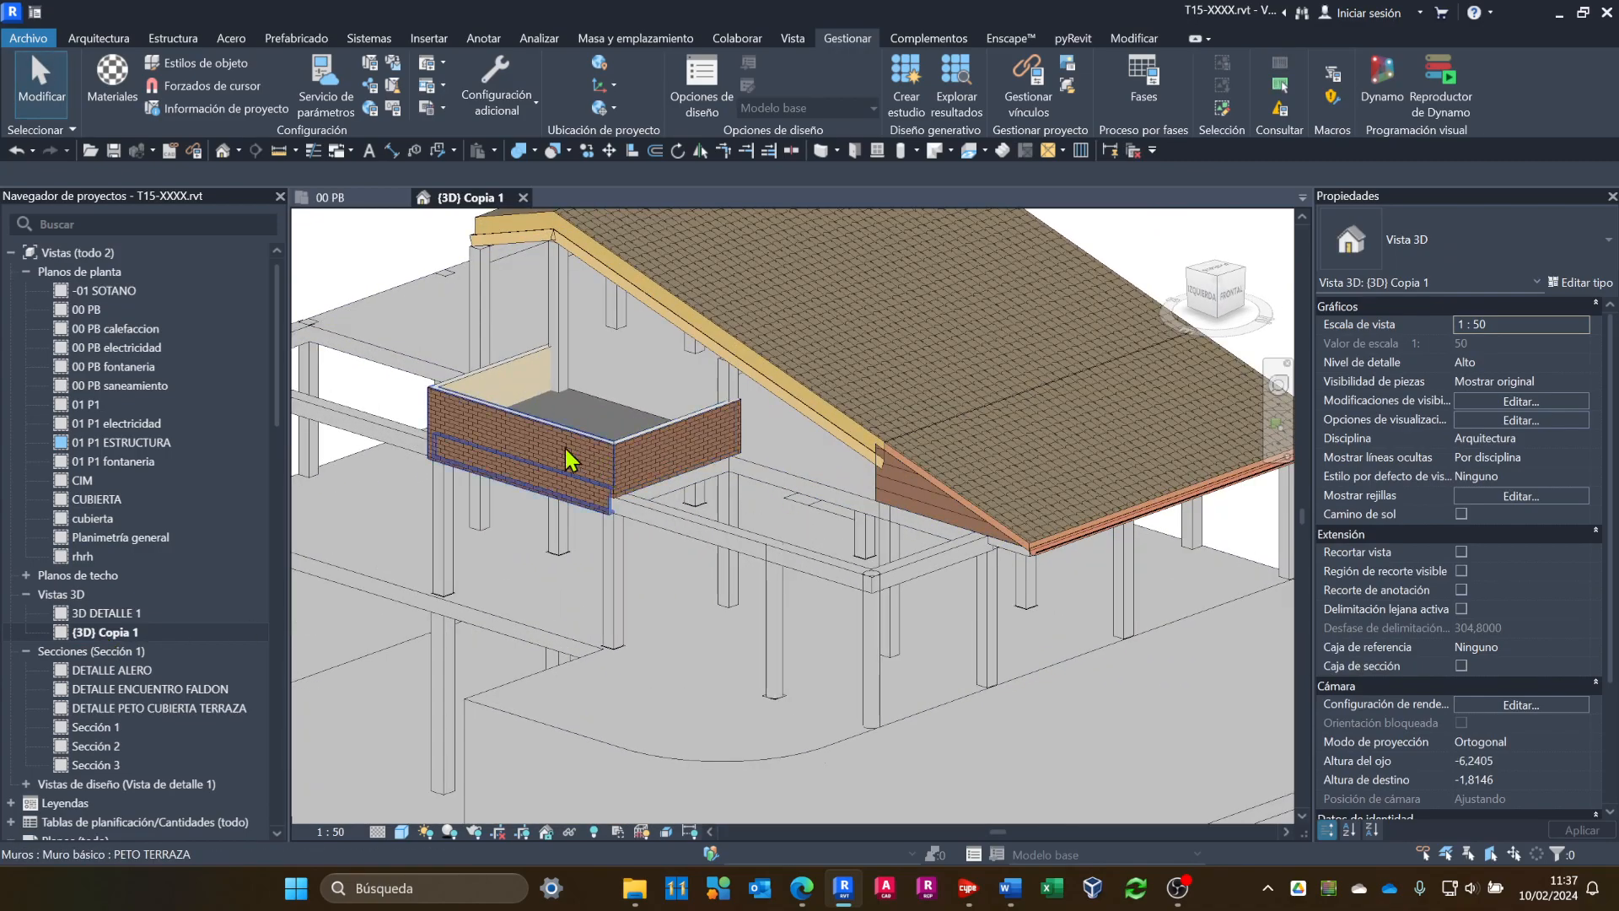
pyautogui.keyDown('shift'); pyautogui.moveTo(544, 434); pyautogui.dragTo(854, 475, button='middle'); pyautogui.keyUp('shift')
pyautogui.scroll(-4, 1116, 405)
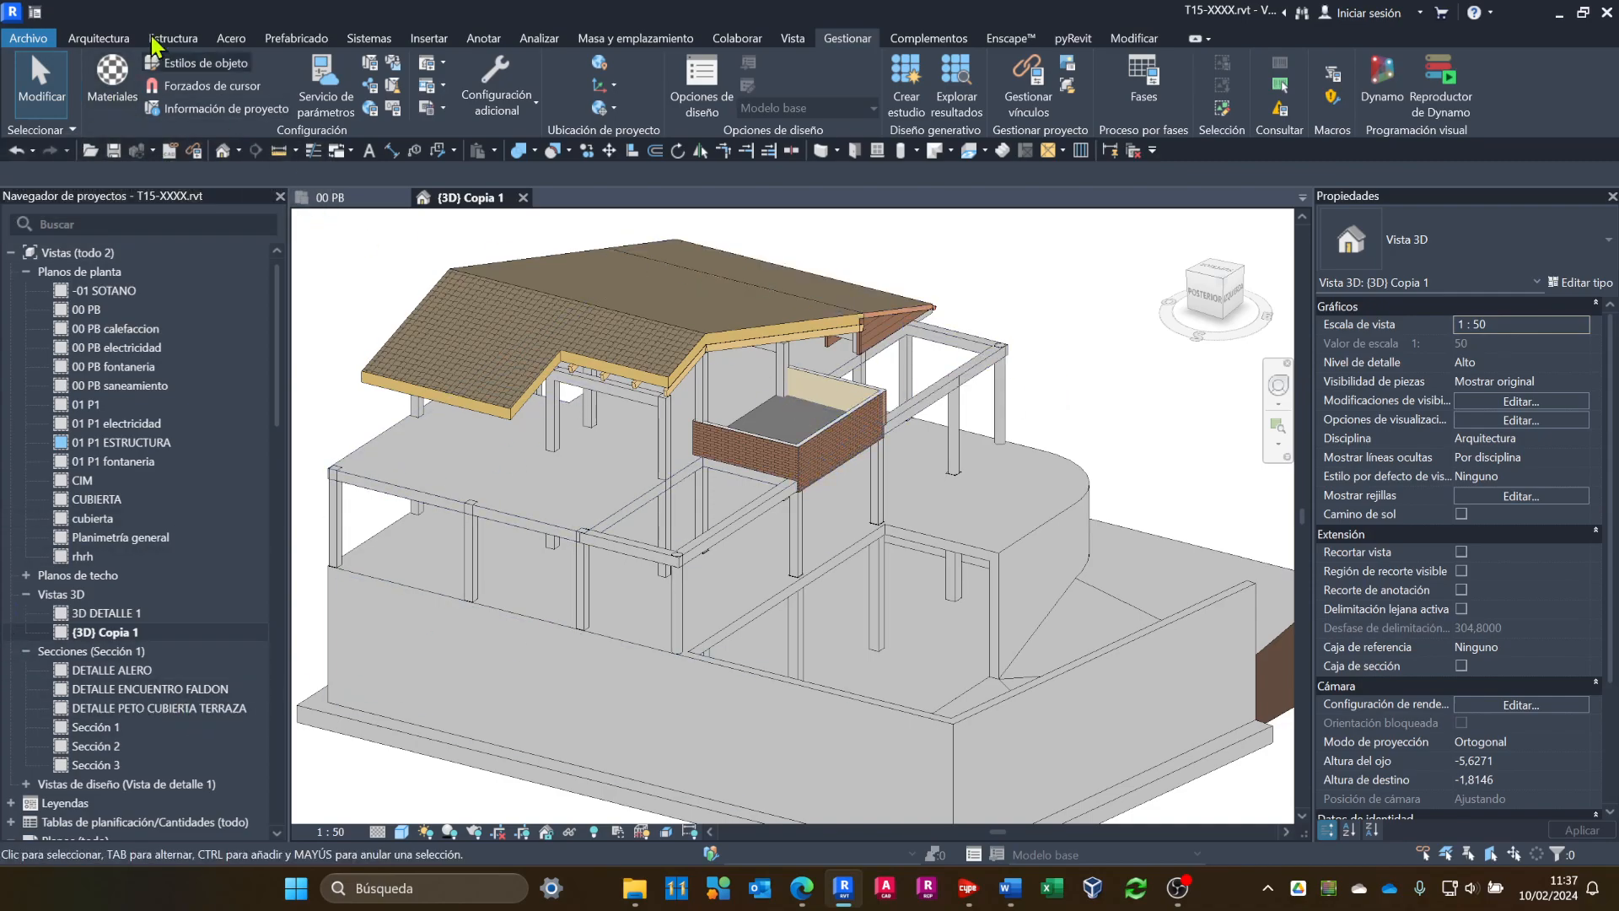
# Start the architectural Wall tool and browse the available basic wall types.
pyautogui.click(91, 39)
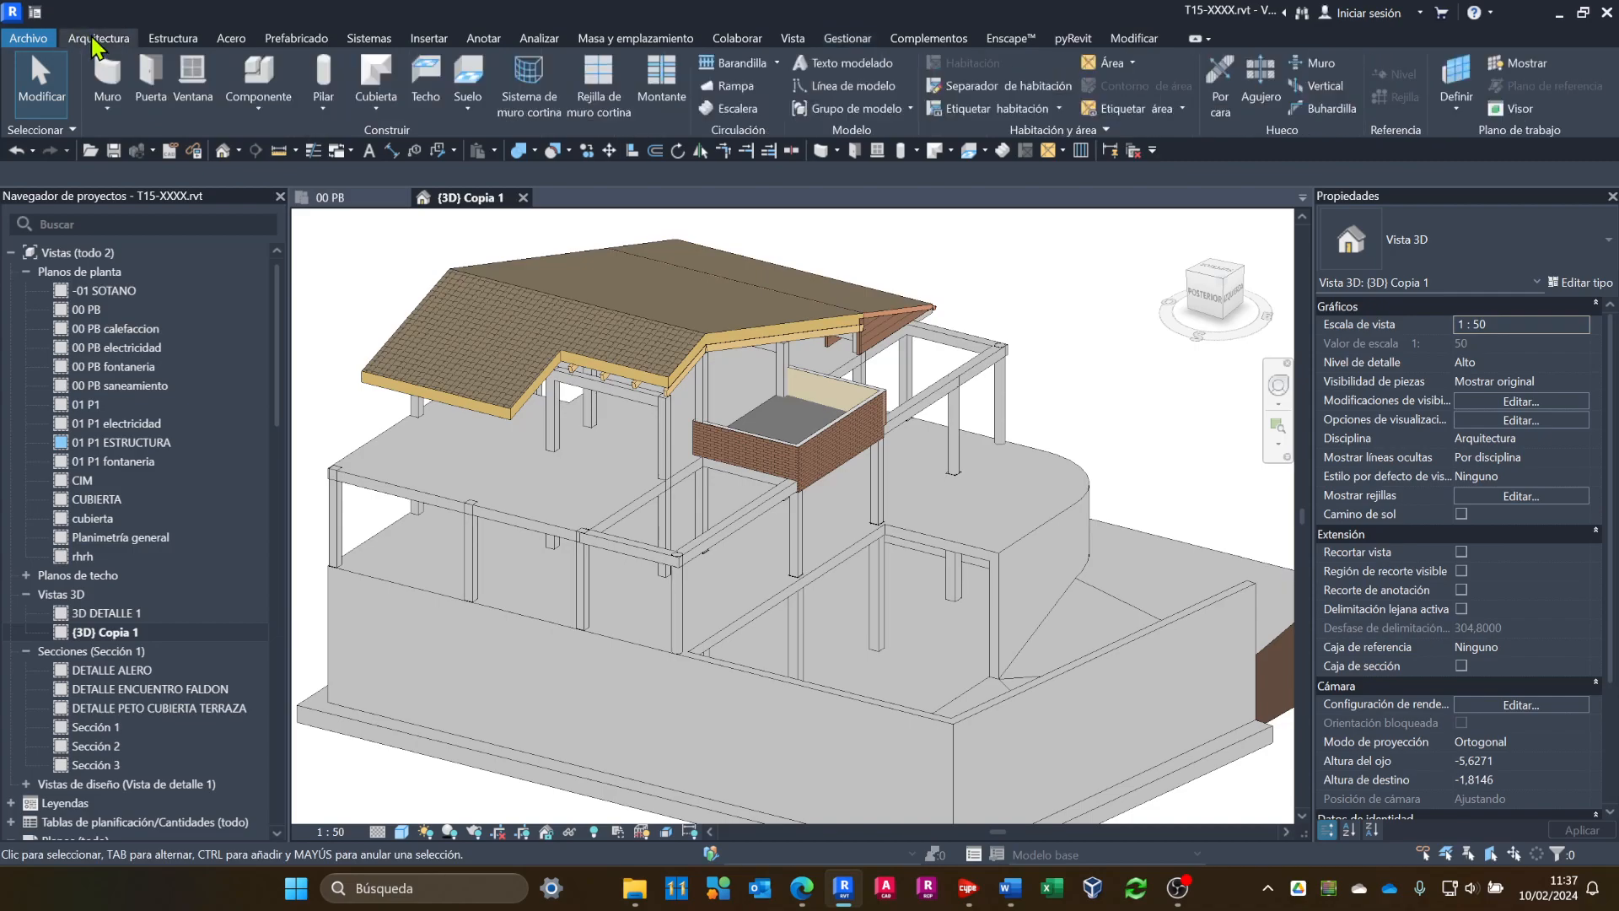
pyautogui.click(107, 82)
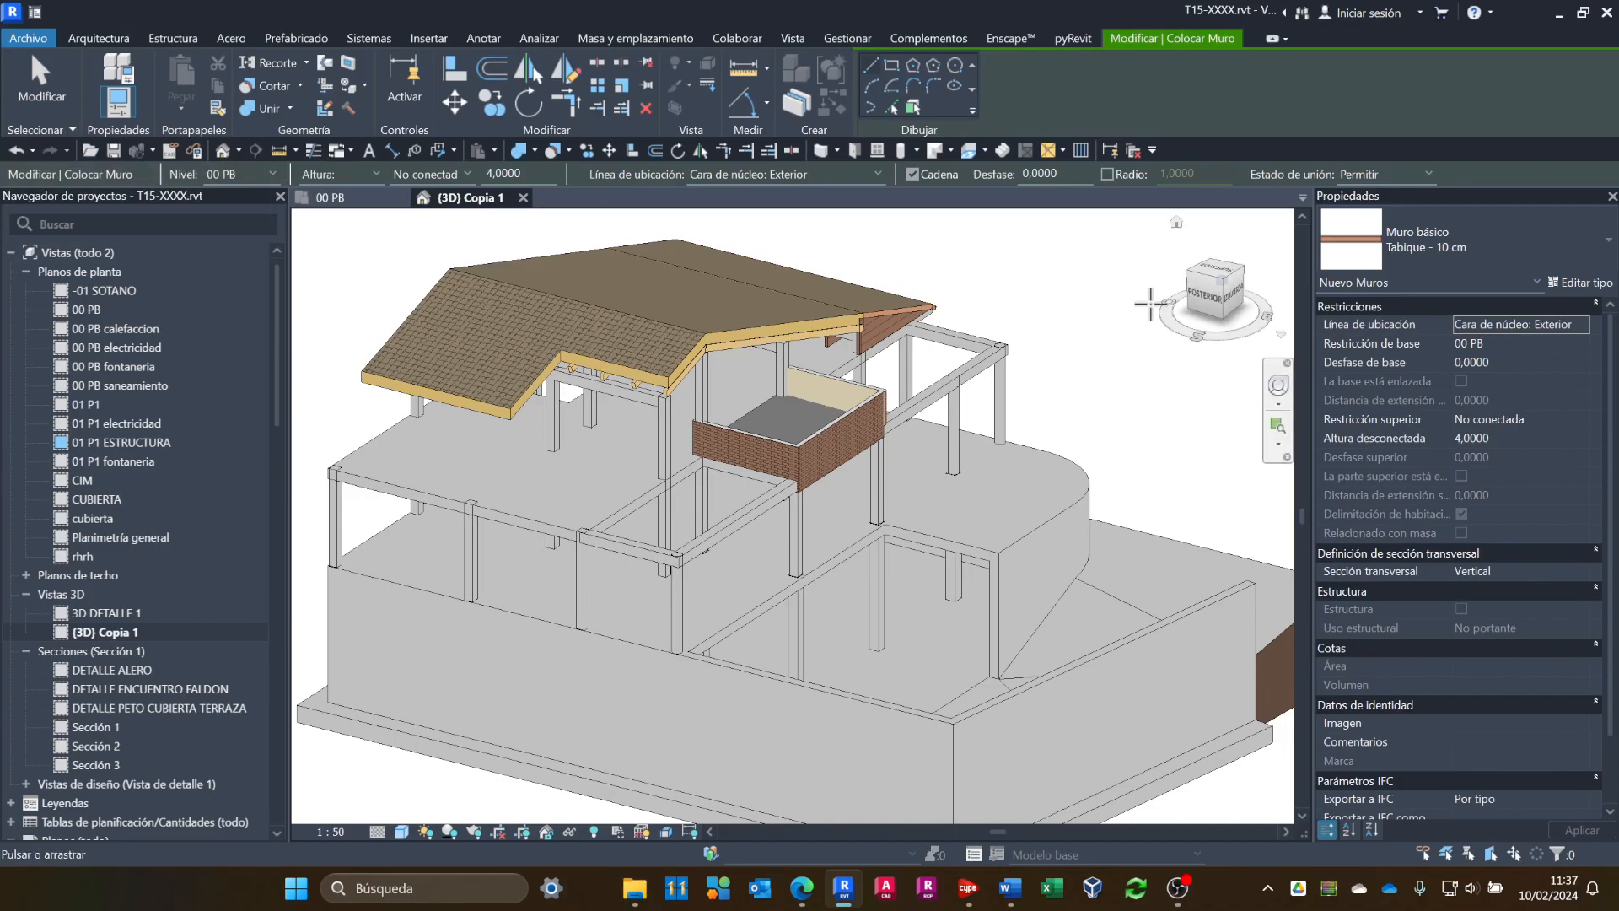
pyautogui.keyDown('shift'); pyautogui.moveTo(1152, 447); pyautogui.dragTo(744, 531, button='middle'); pyautogui.keyUp('shift')
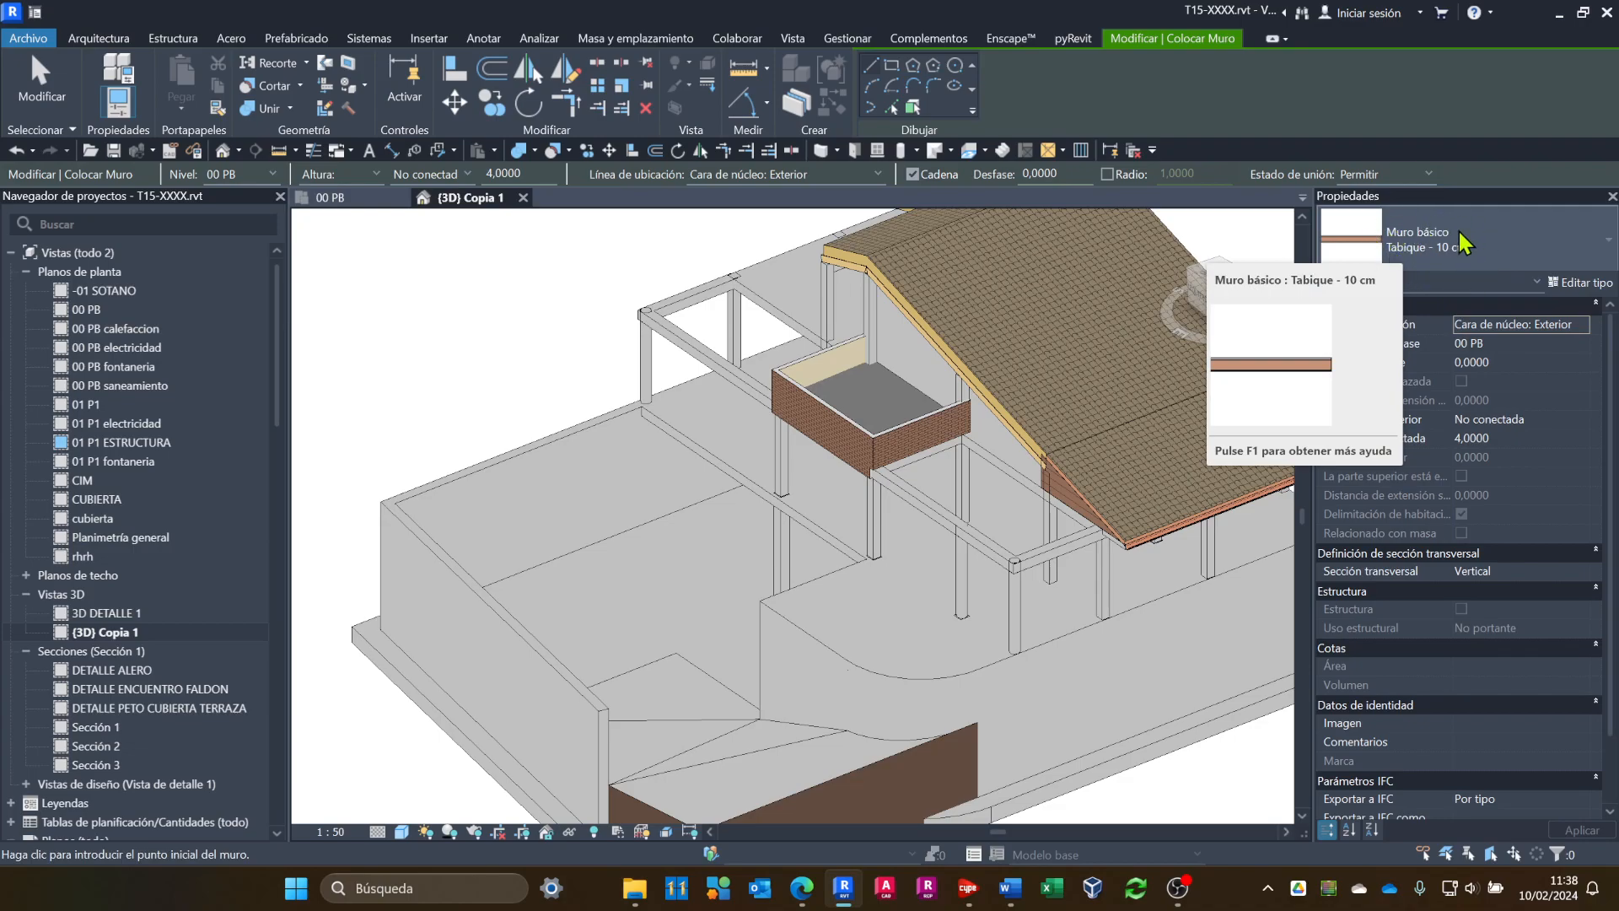
pyautogui.click(1602, 250)
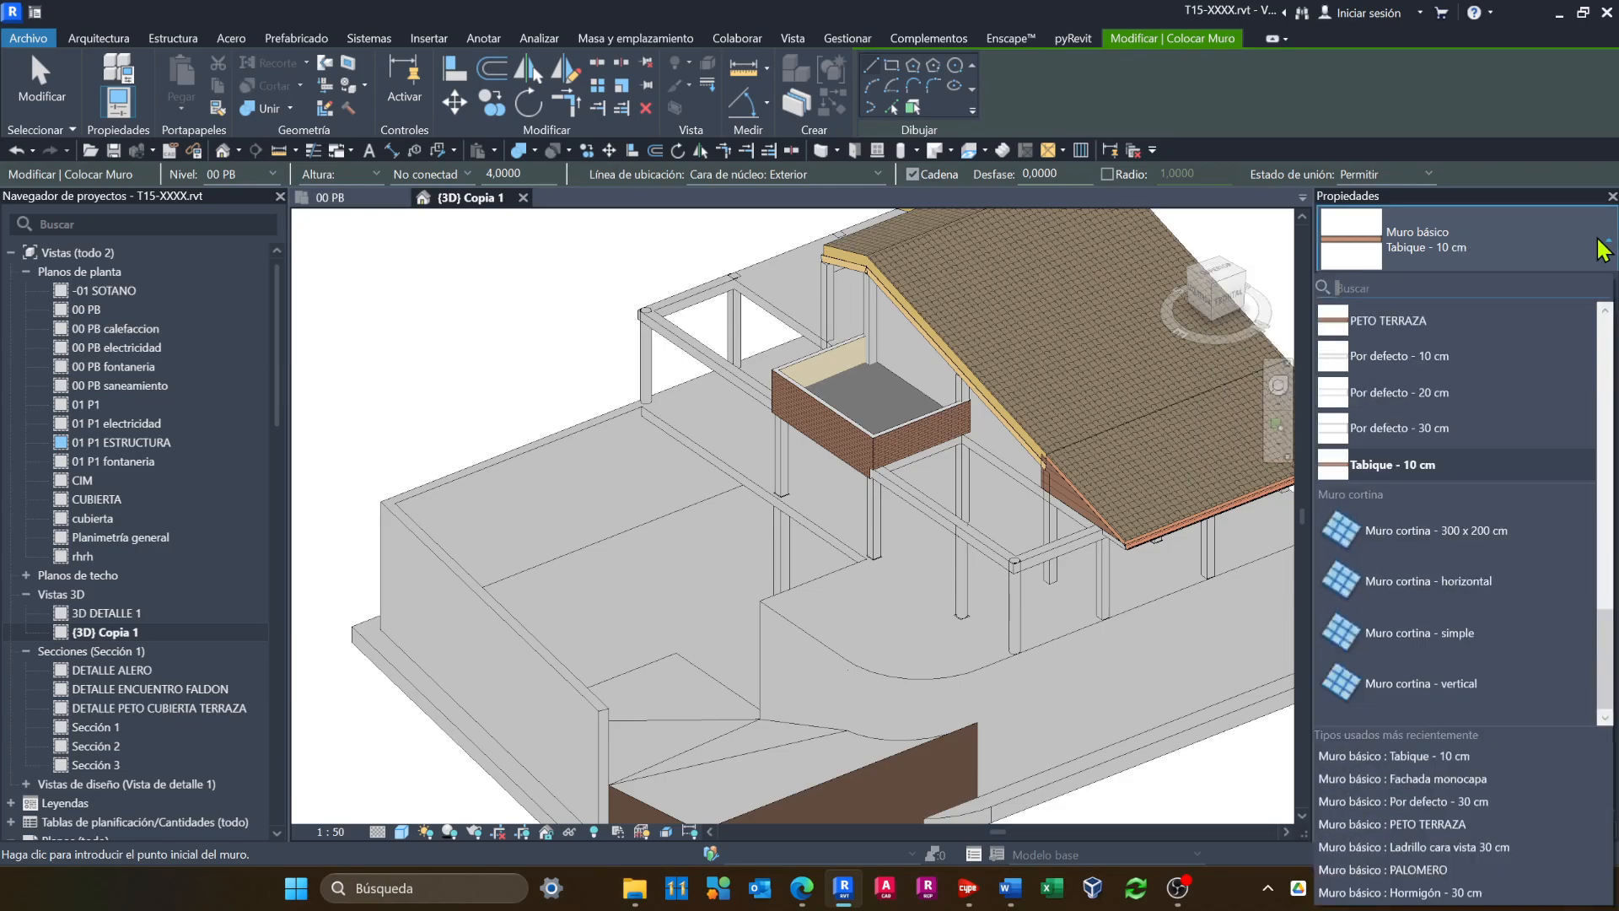
pyautogui.scroll(10, 1465, 370)
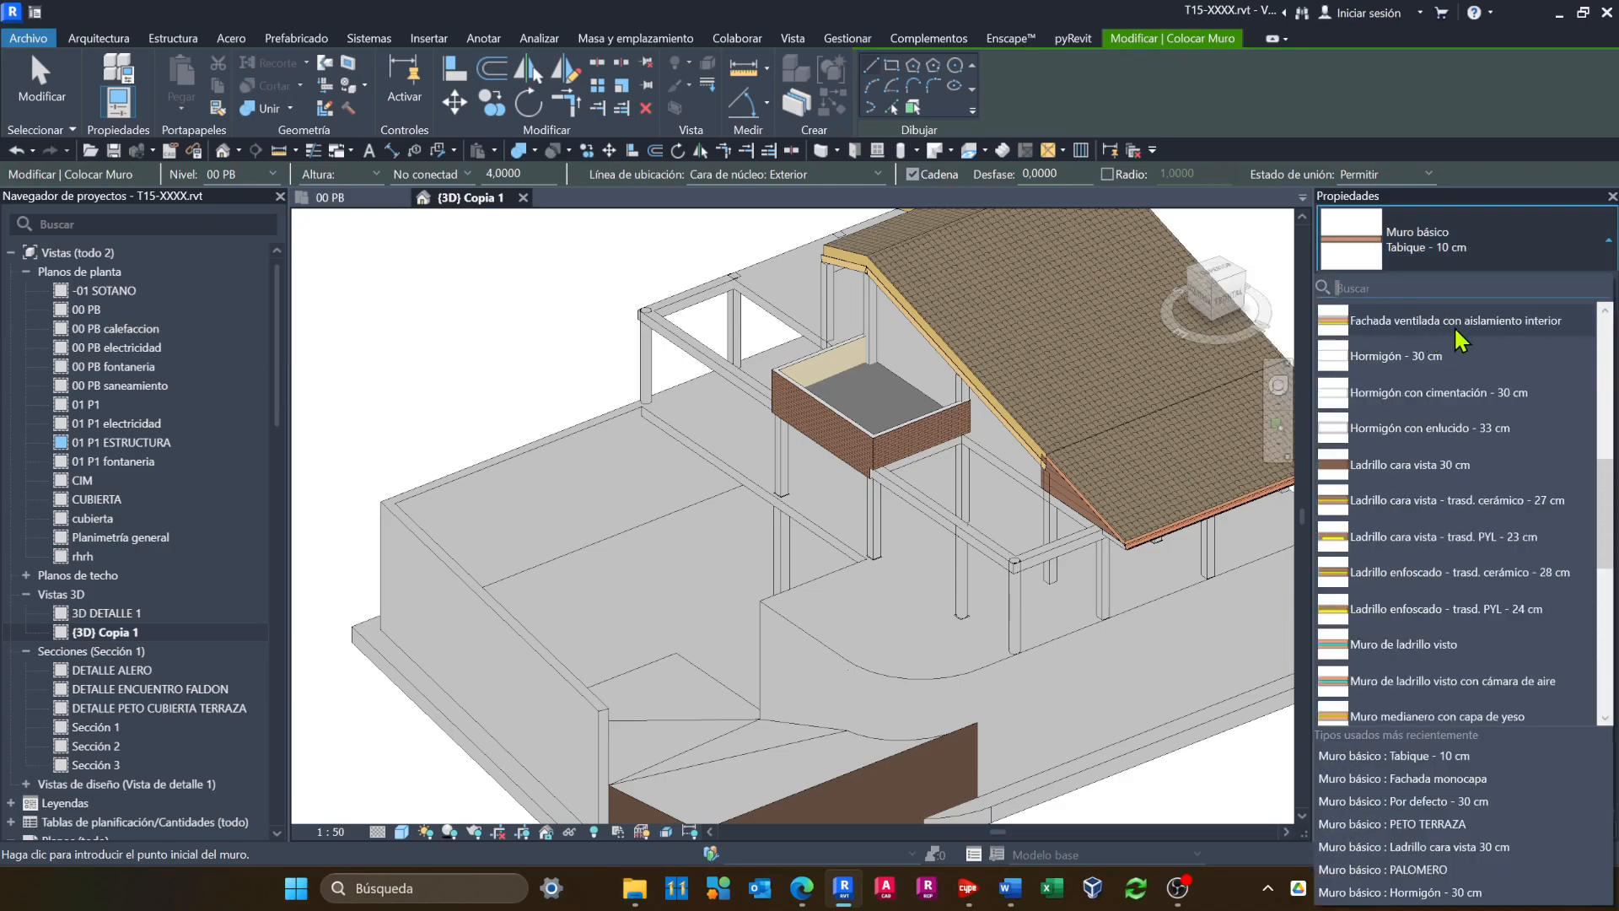
pyautogui.scroll(2, 1466, 371)
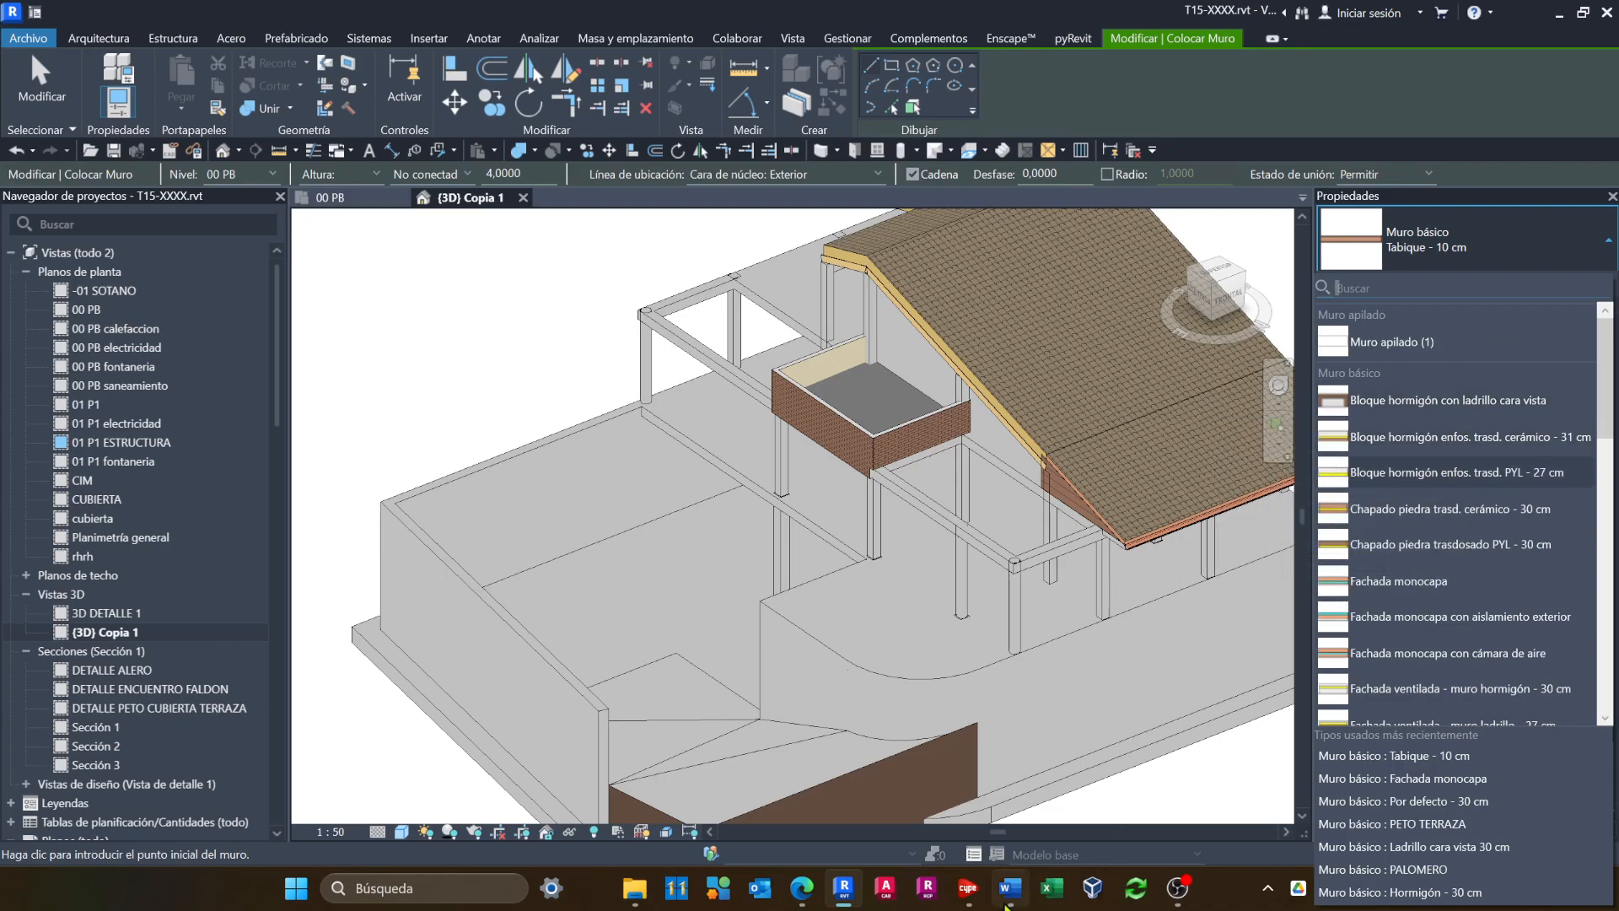
# Switch to Word to check the facade layer composition in the assignment, and return to Revit.
pyautogui.click(1020, 889)
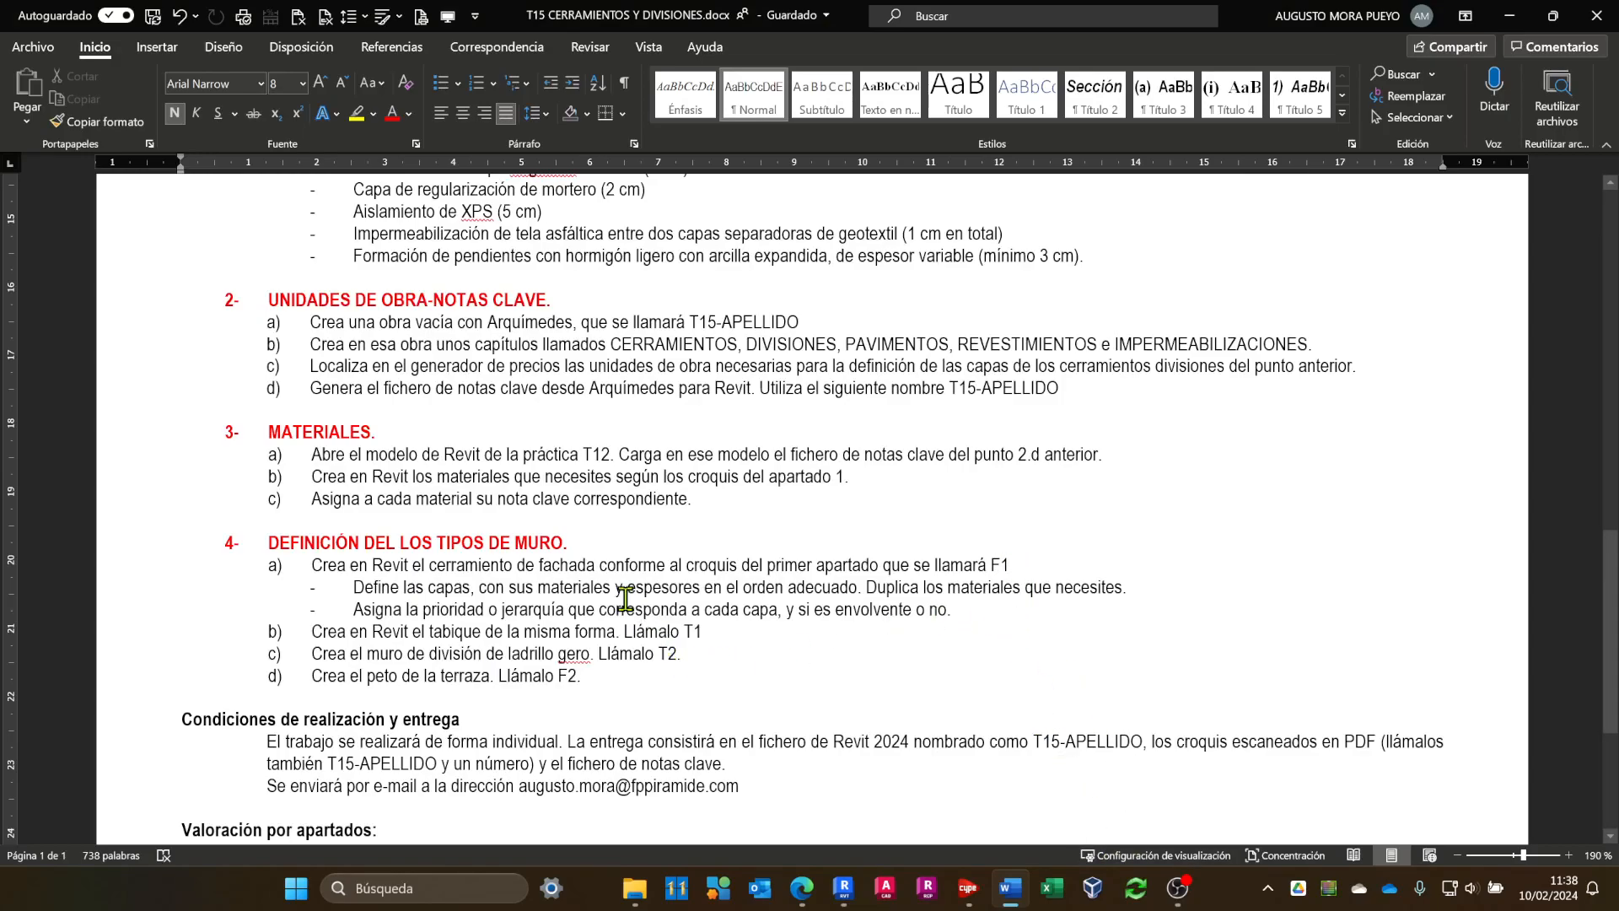
pyautogui.scroll(10, 422, 392)
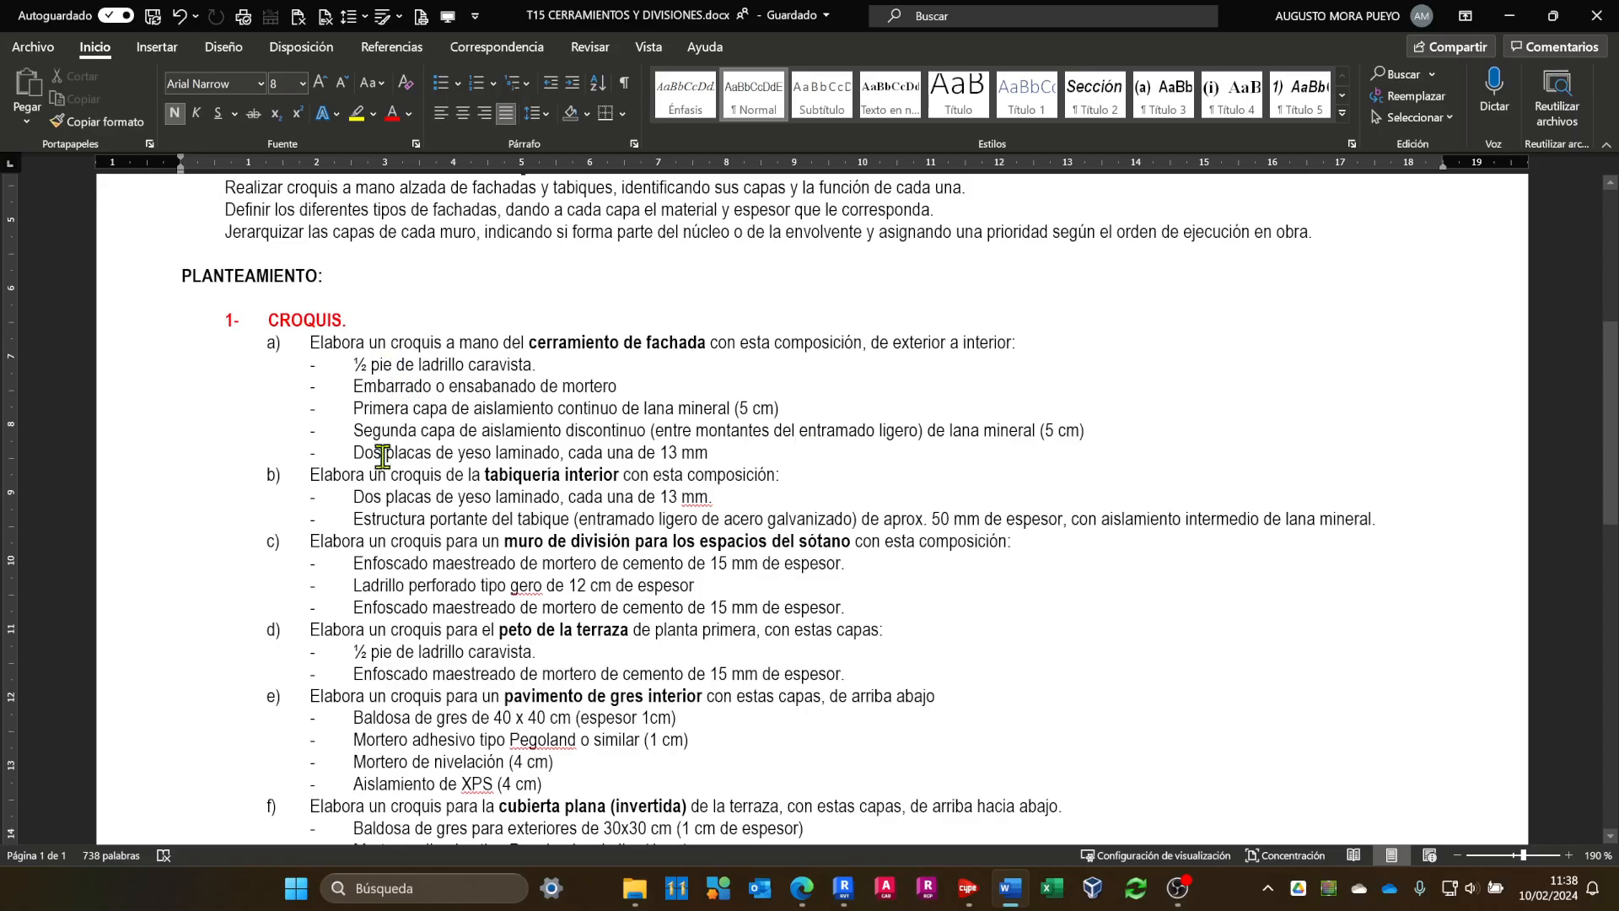
pyautogui.click(1014, 894)
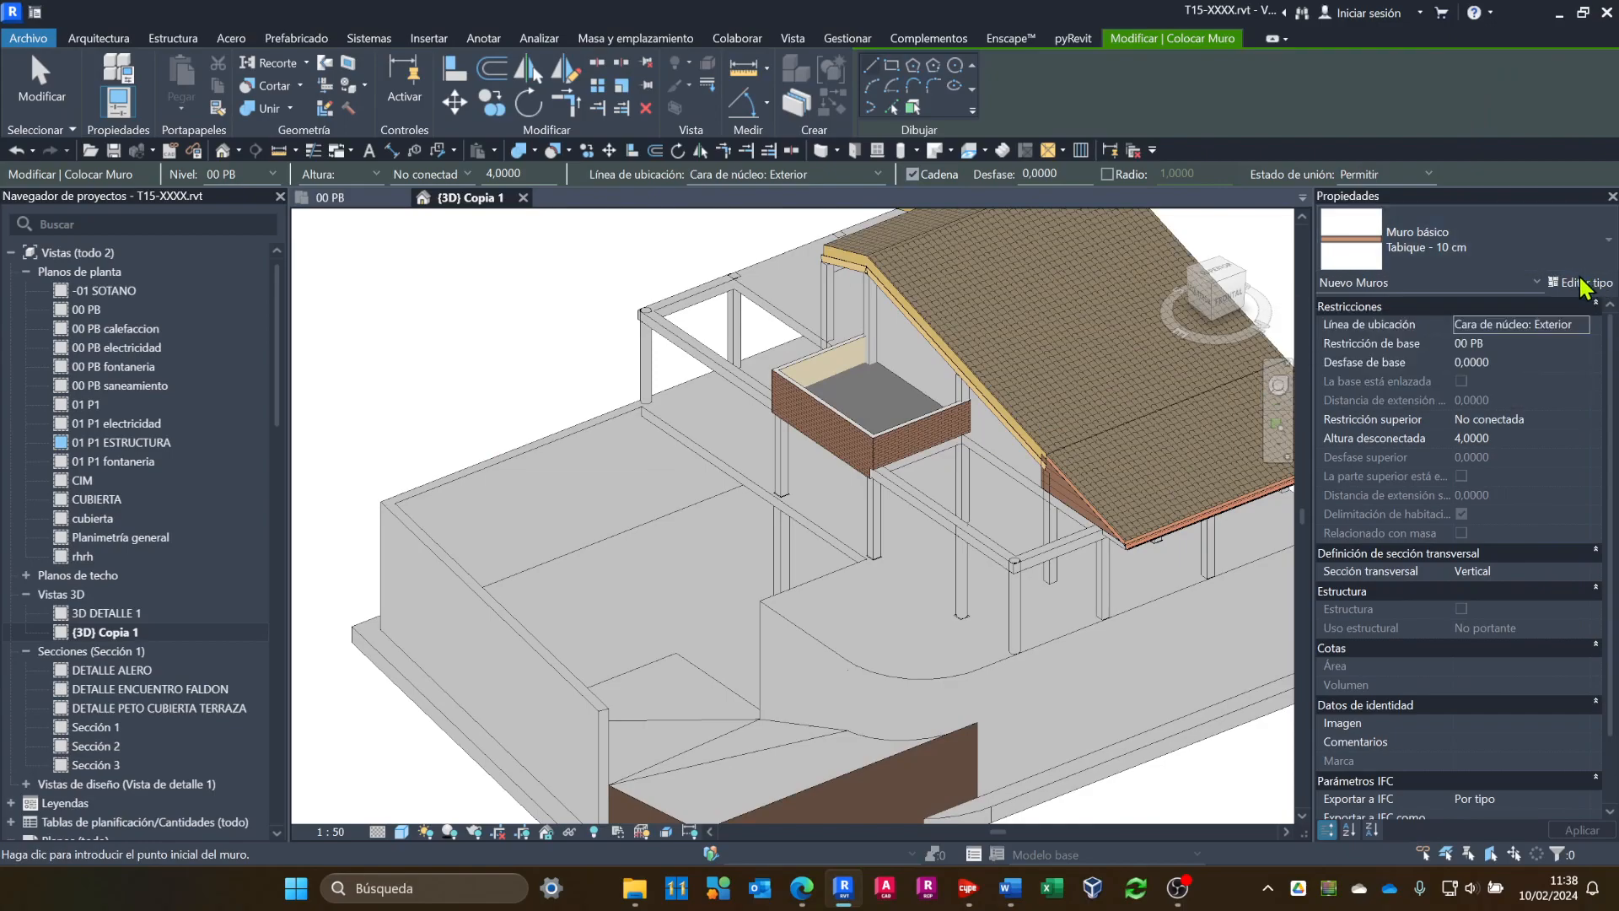
# Duplicate the basic wall type Por defecto - 10 cm as a new type named F1.
pyautogui.click(1573, 284)
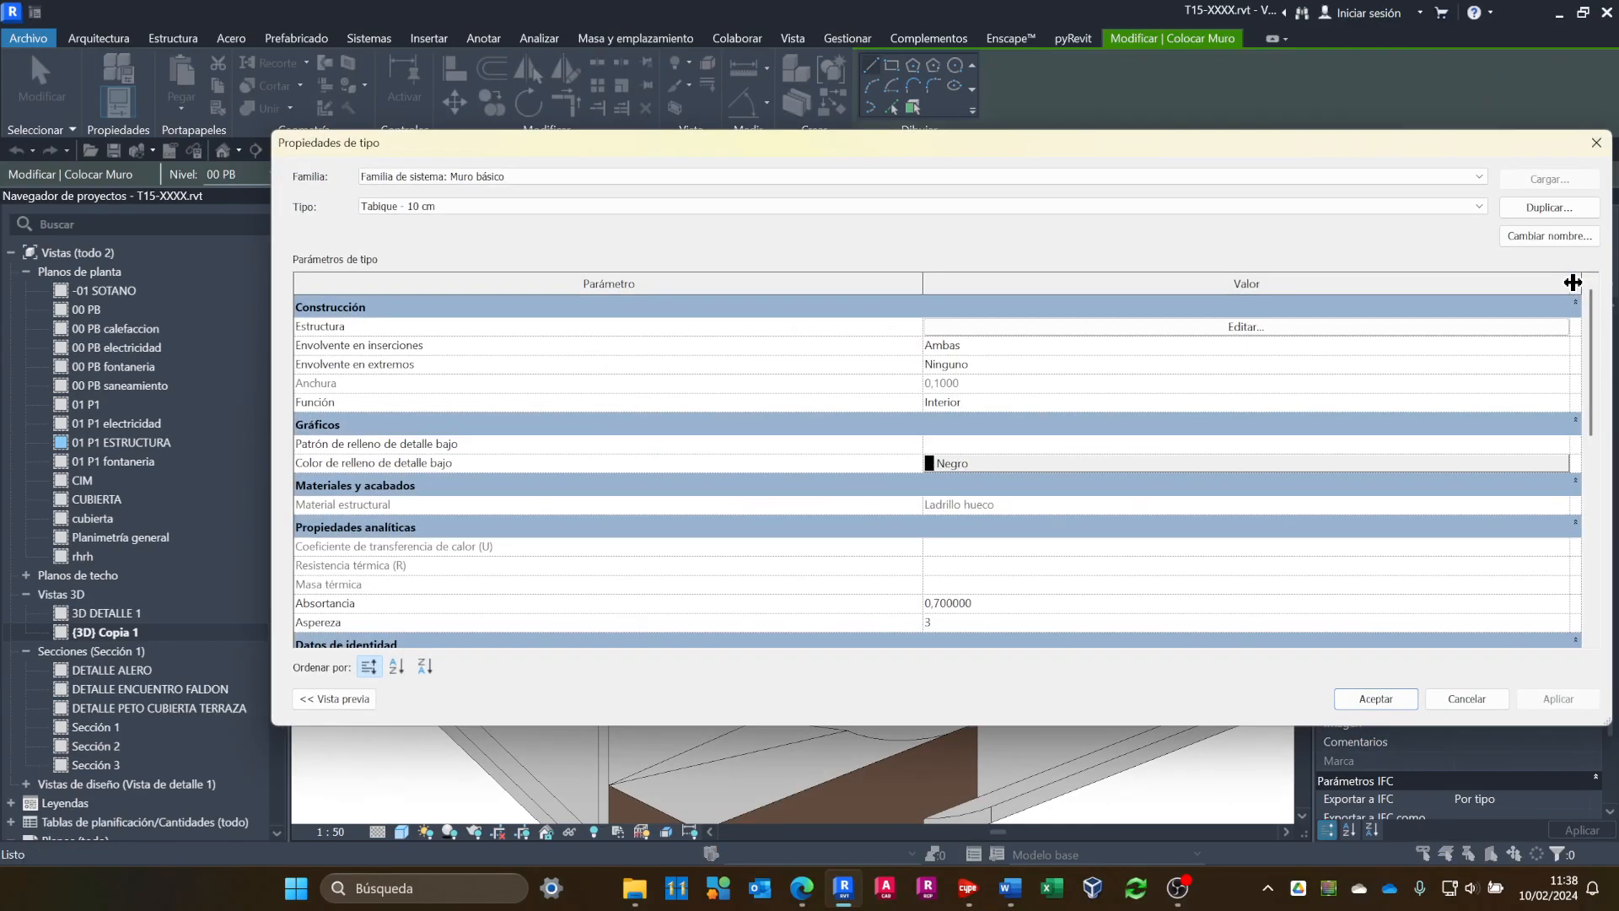
pyautogui.click(1528, 211)
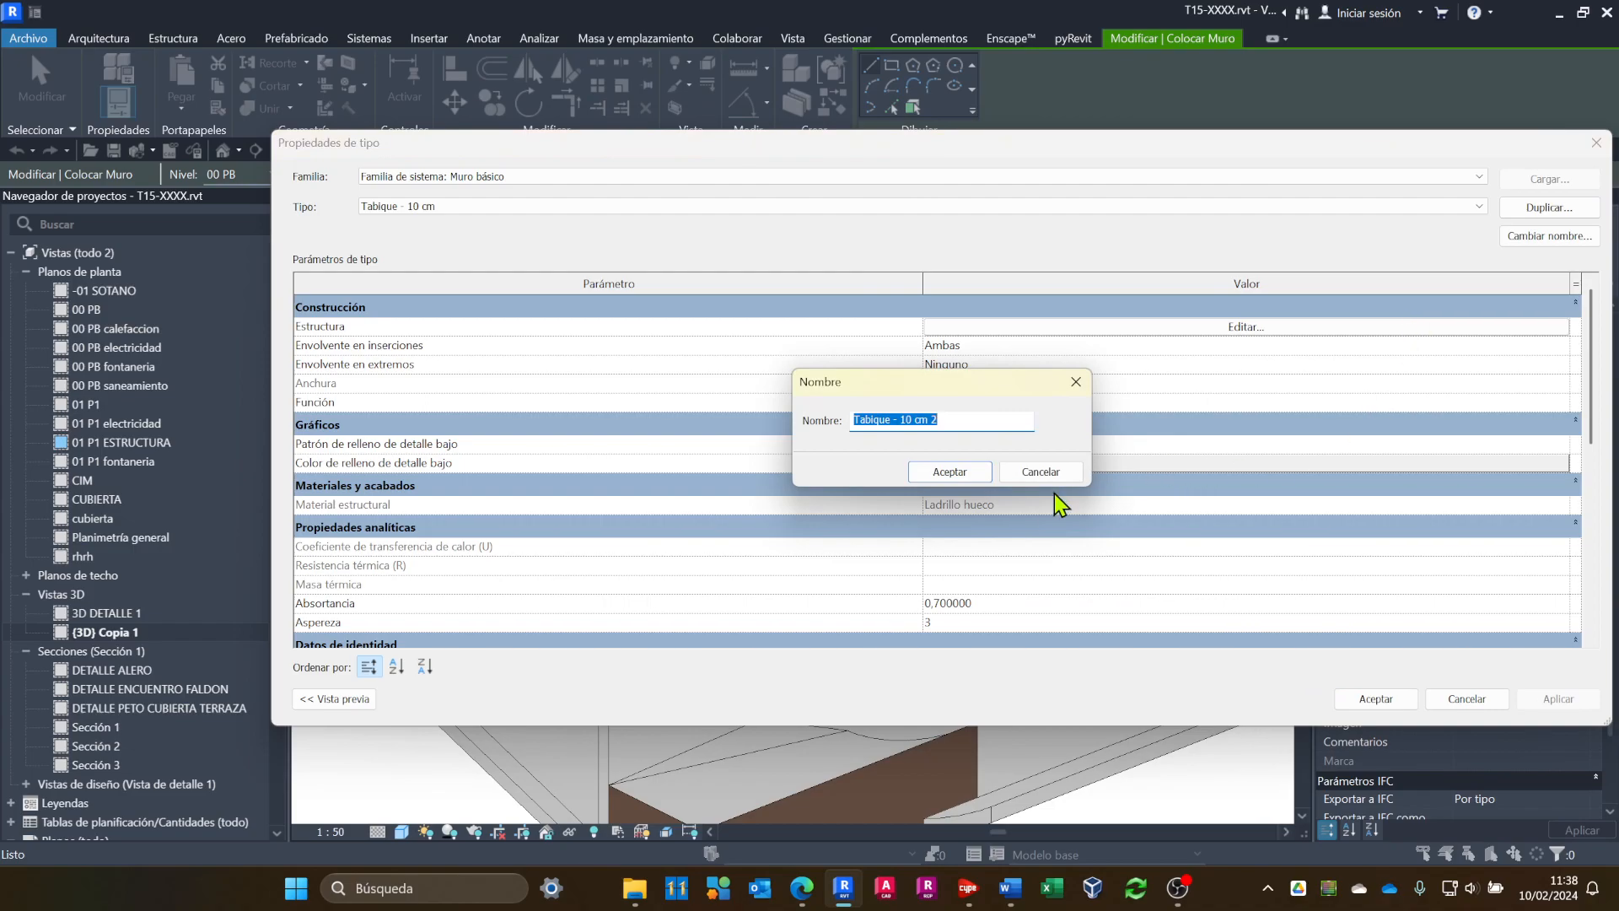
pyautogui.click(1045, 471)
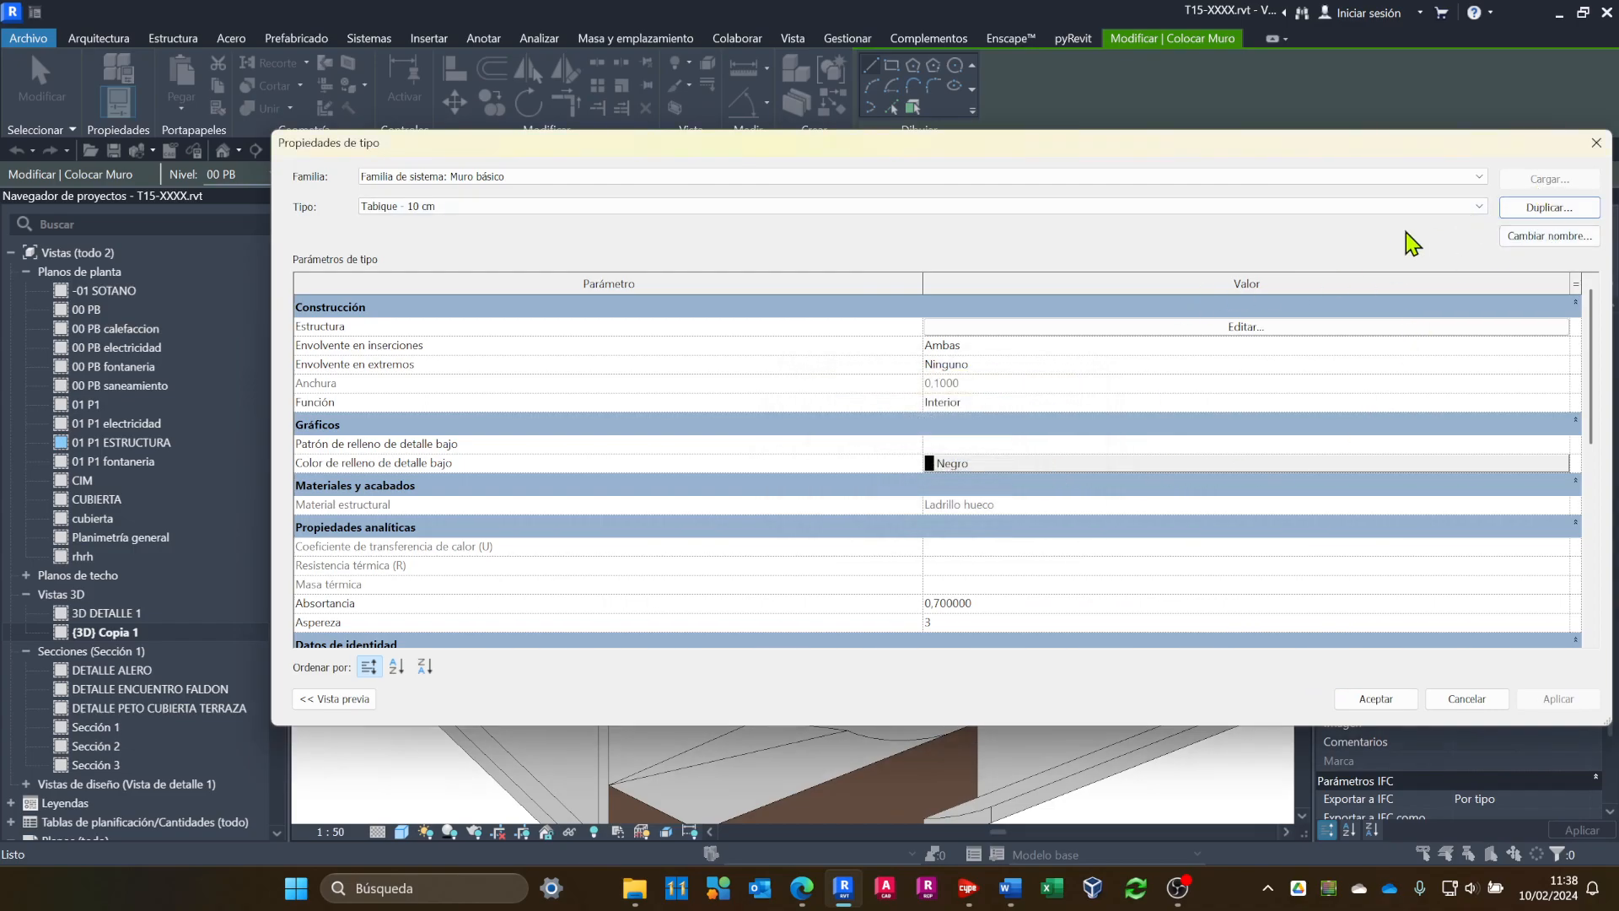
pyautogui.click(1484, 207)
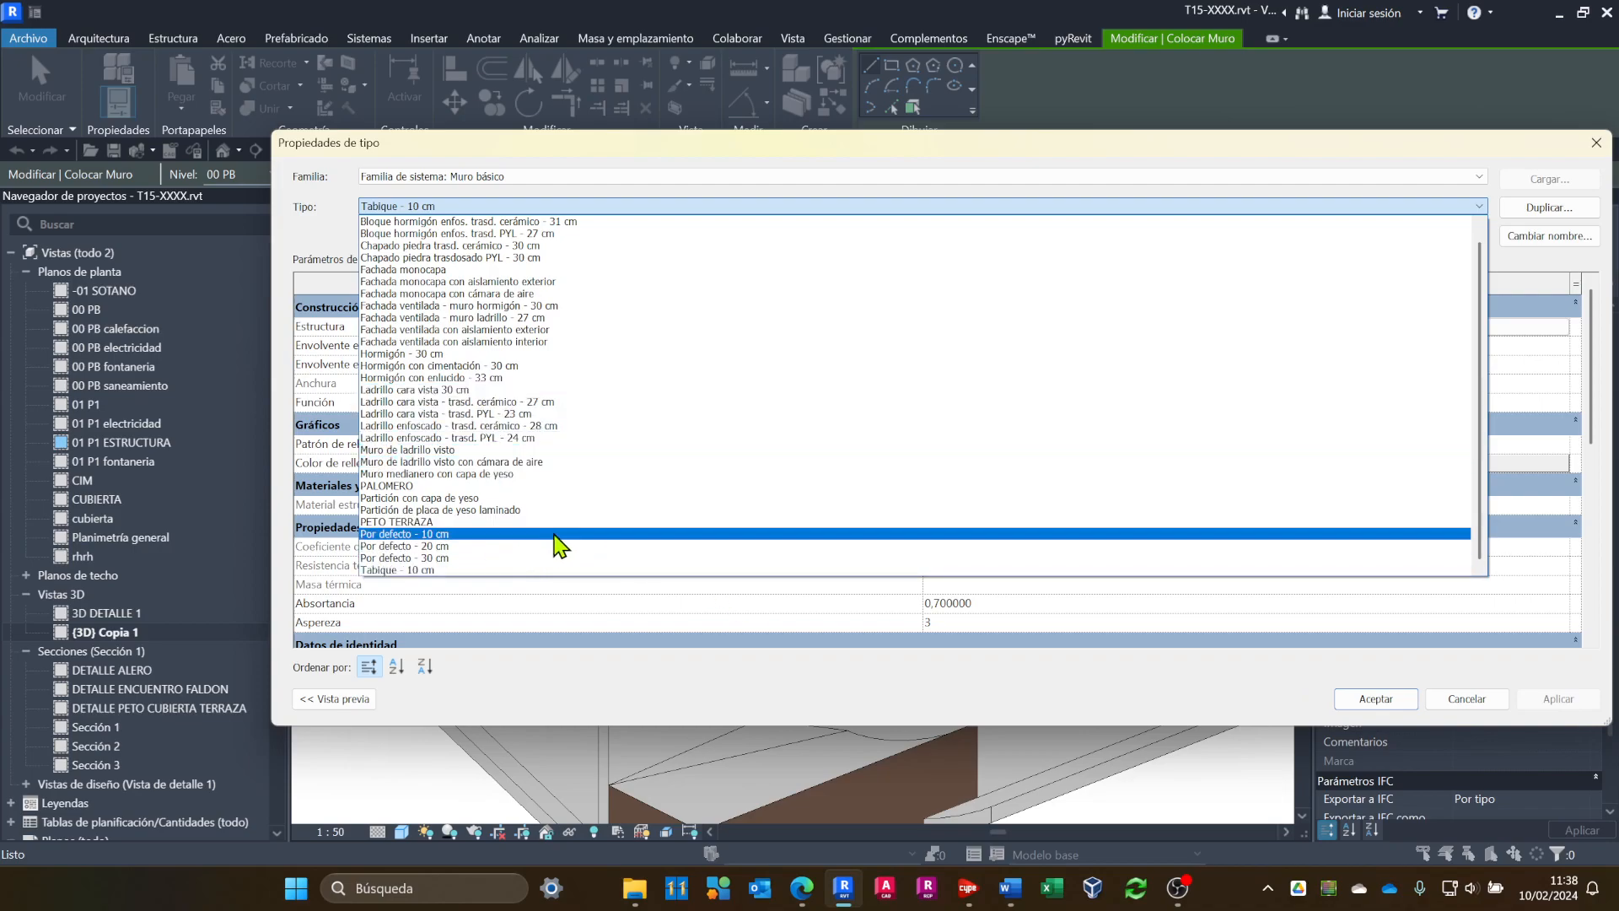
pyautogui.click(444, 536)
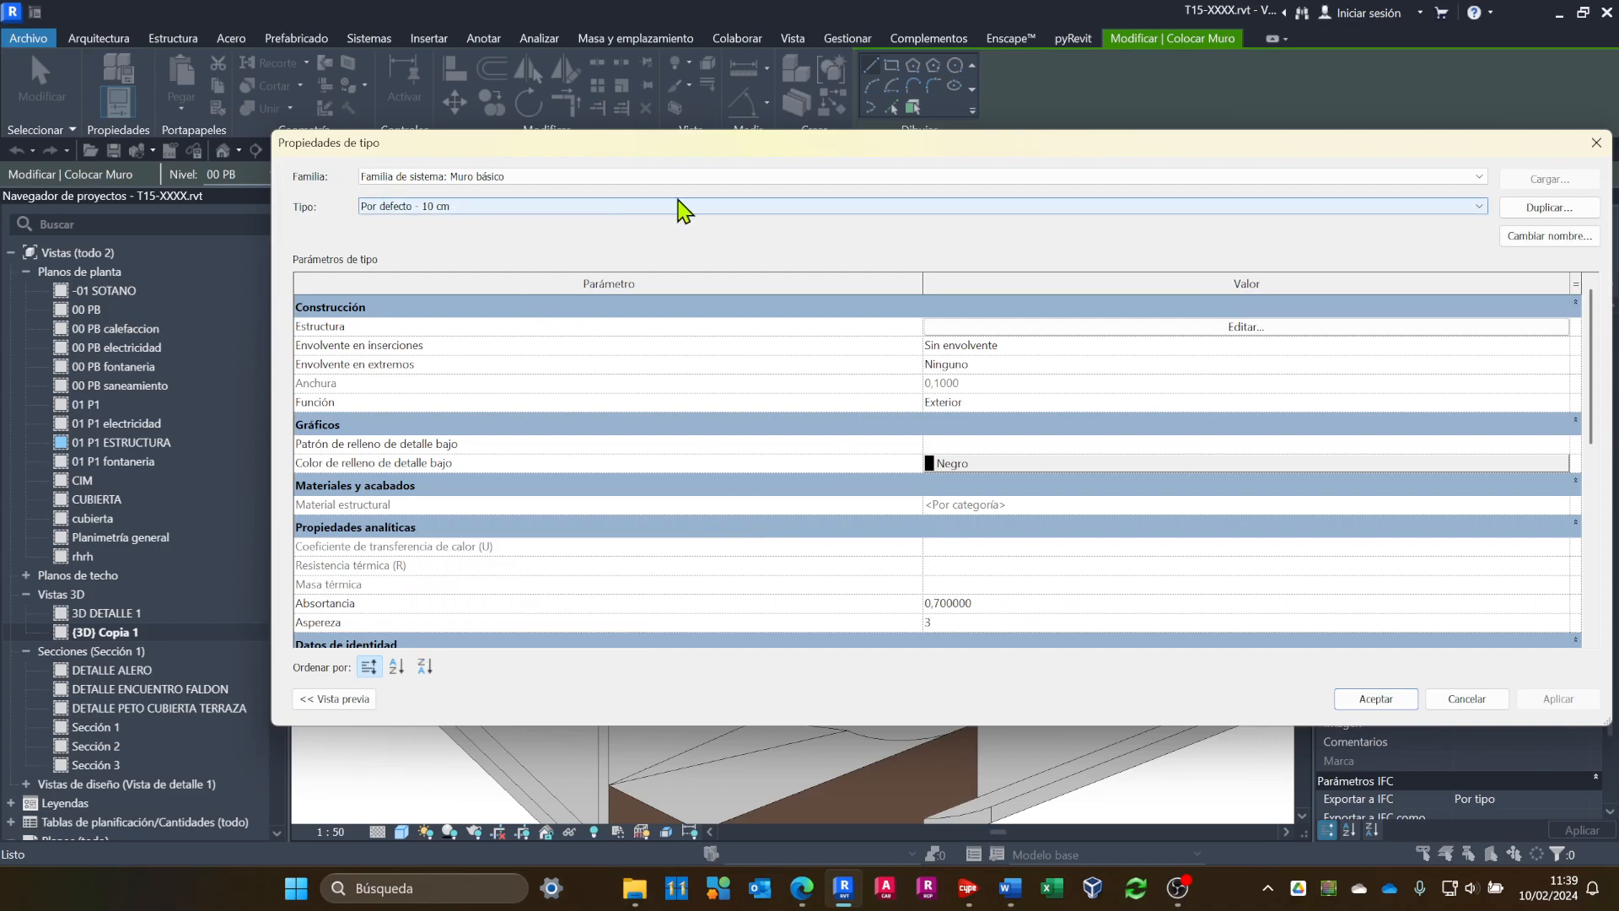
pyautogui.click(1536, 211)
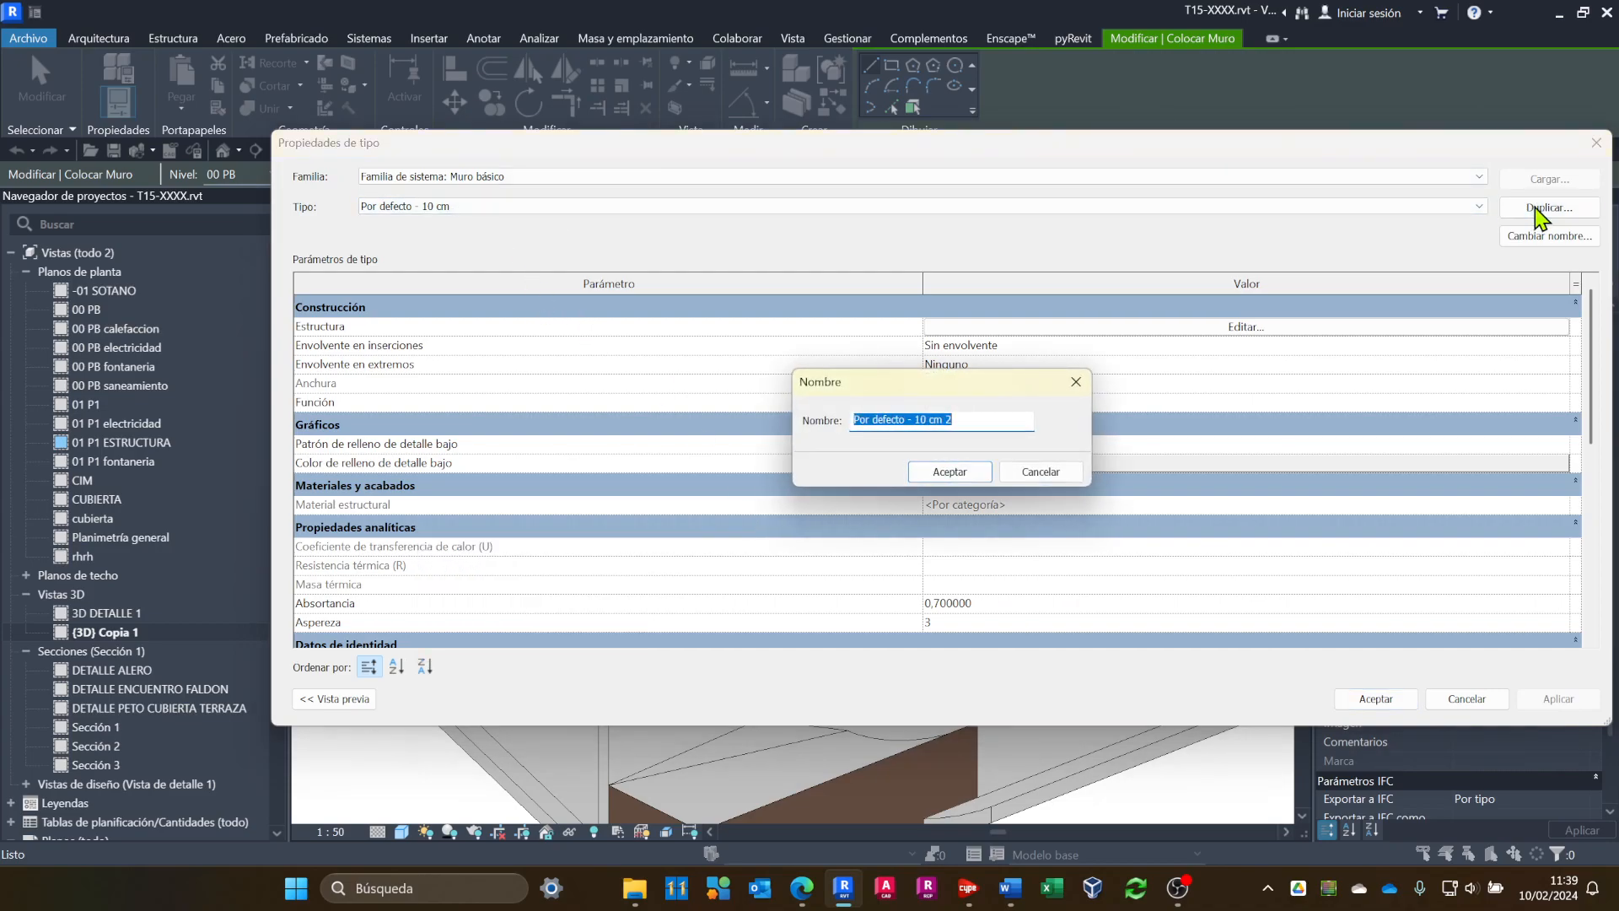
pyautogui.write('F1')
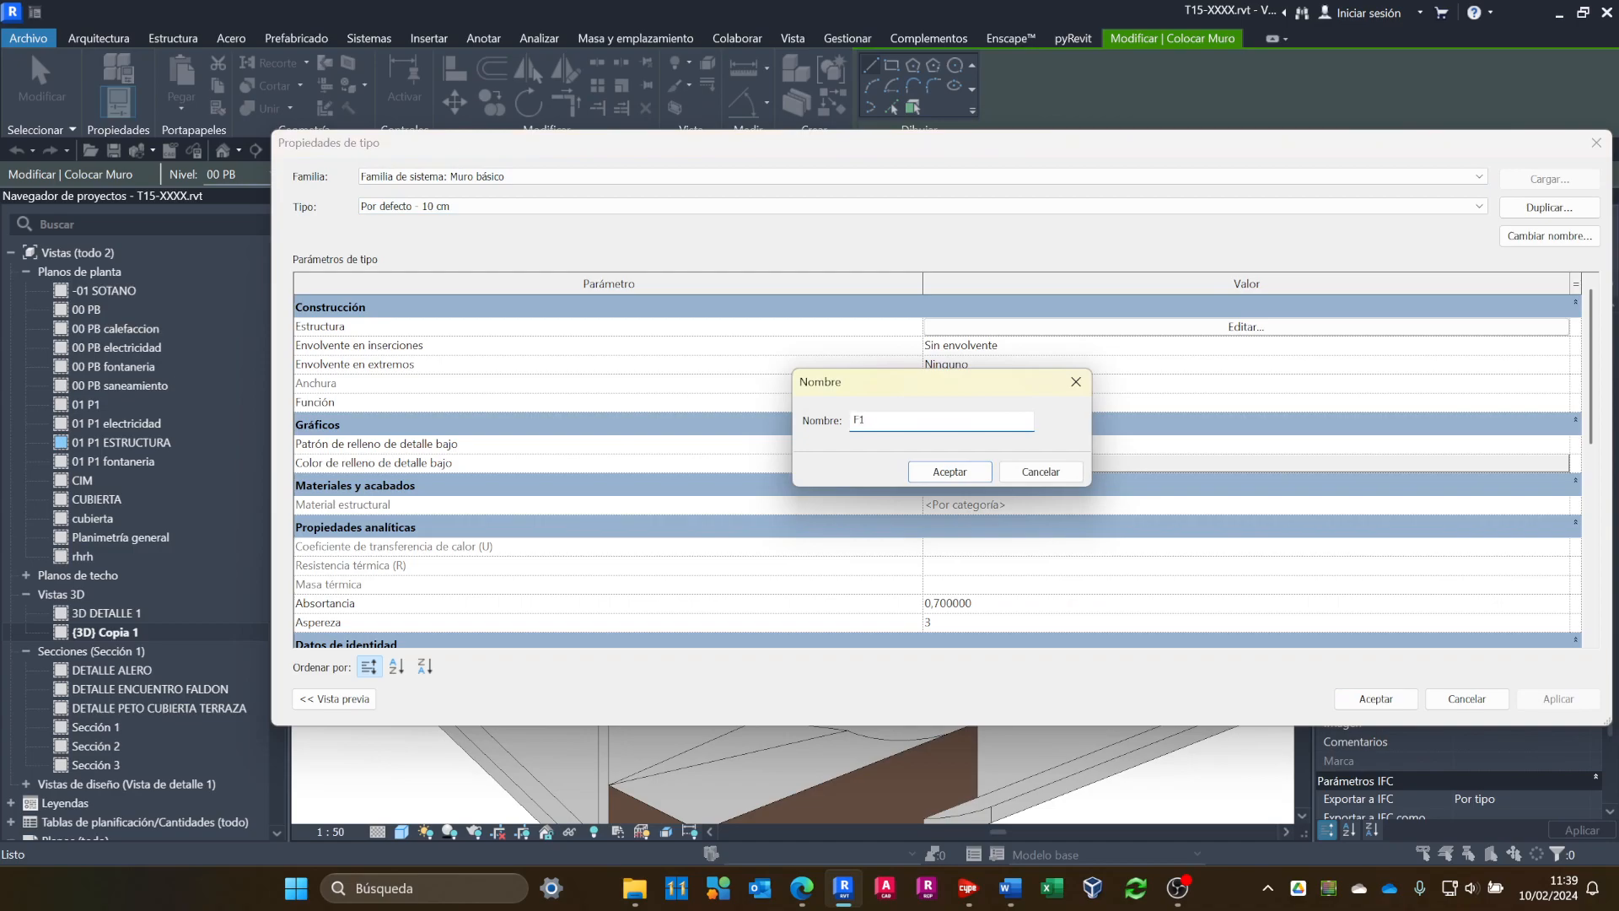
pyautogui.click(948, 472)
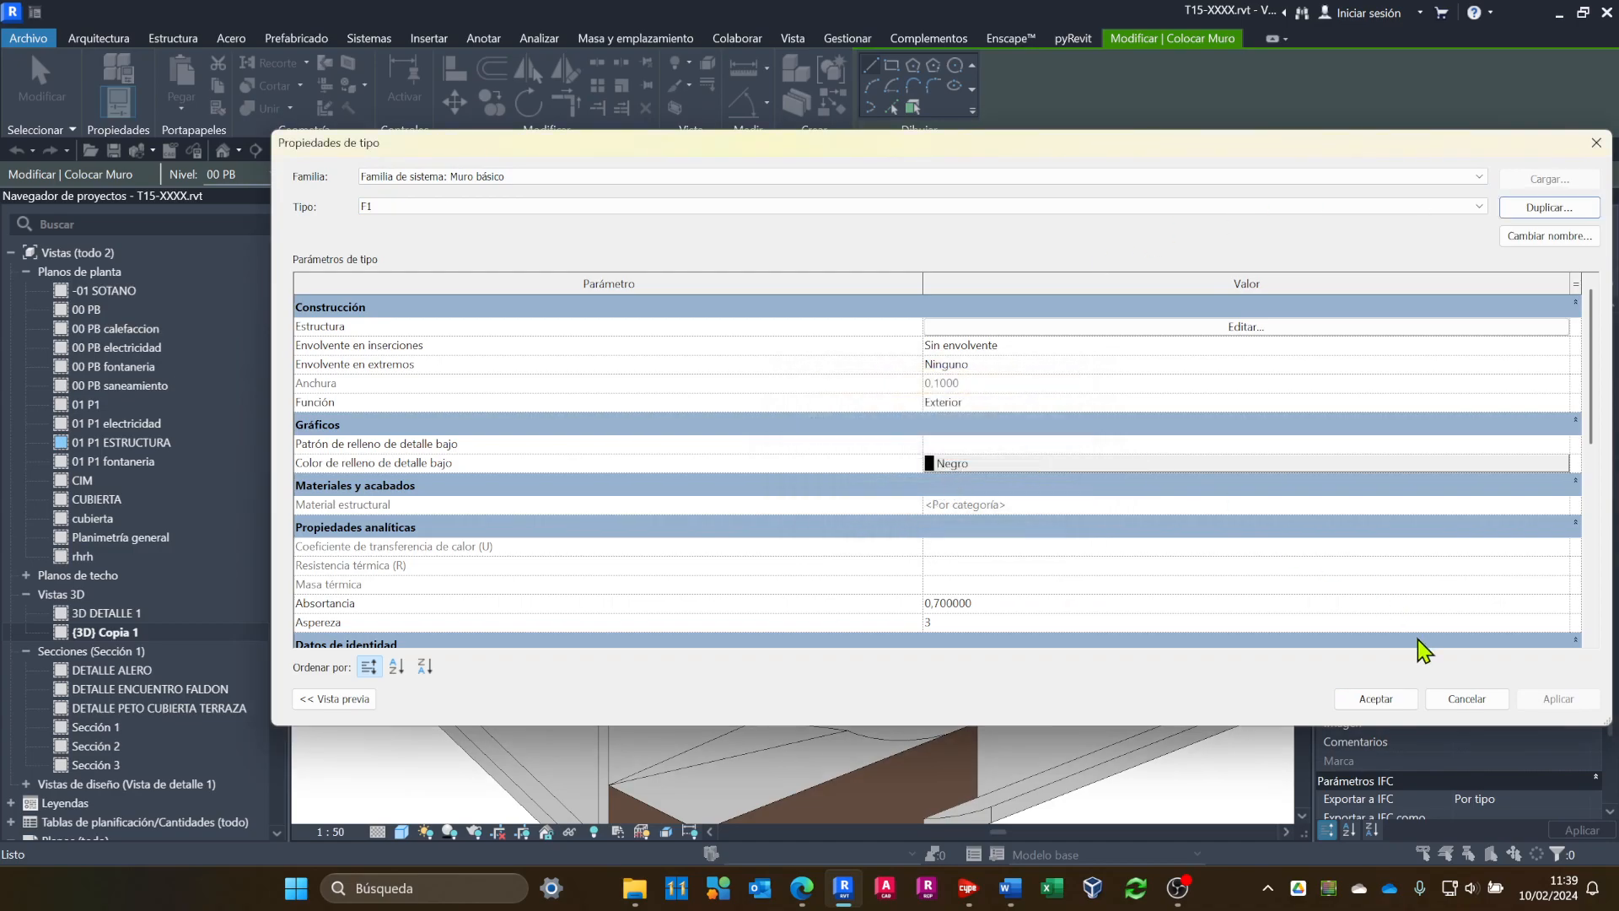
pyautogui.click(1375, 700)
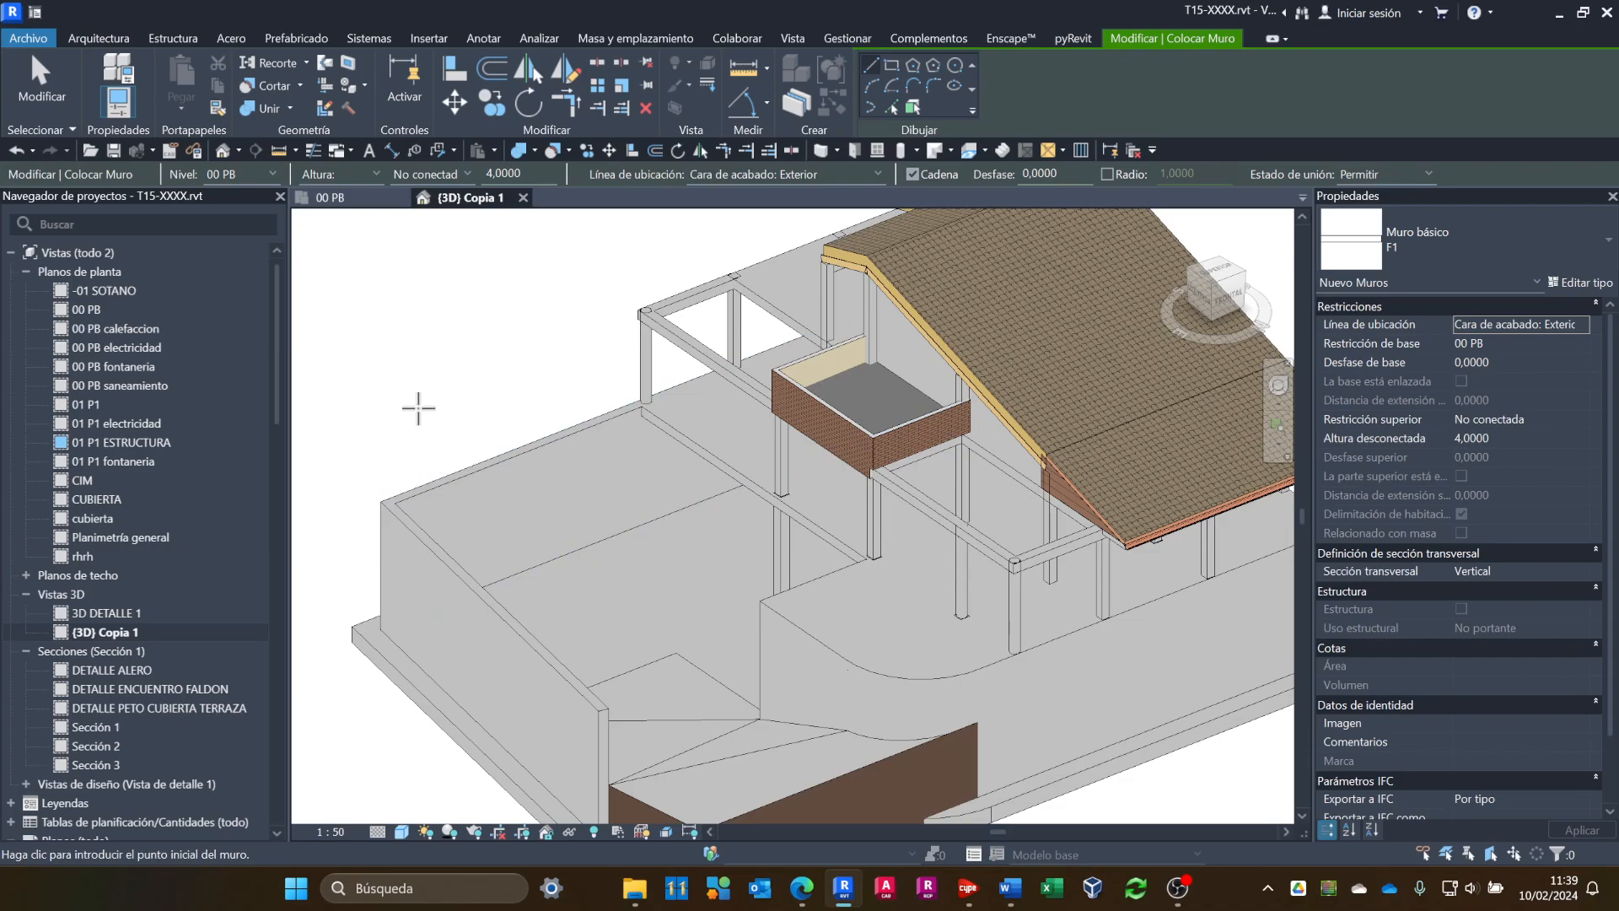
# Draw two connected F1 walls outside the building, the longer one about 5.47 m long, and select the longer wall.
pyautogui.click(388, 421)
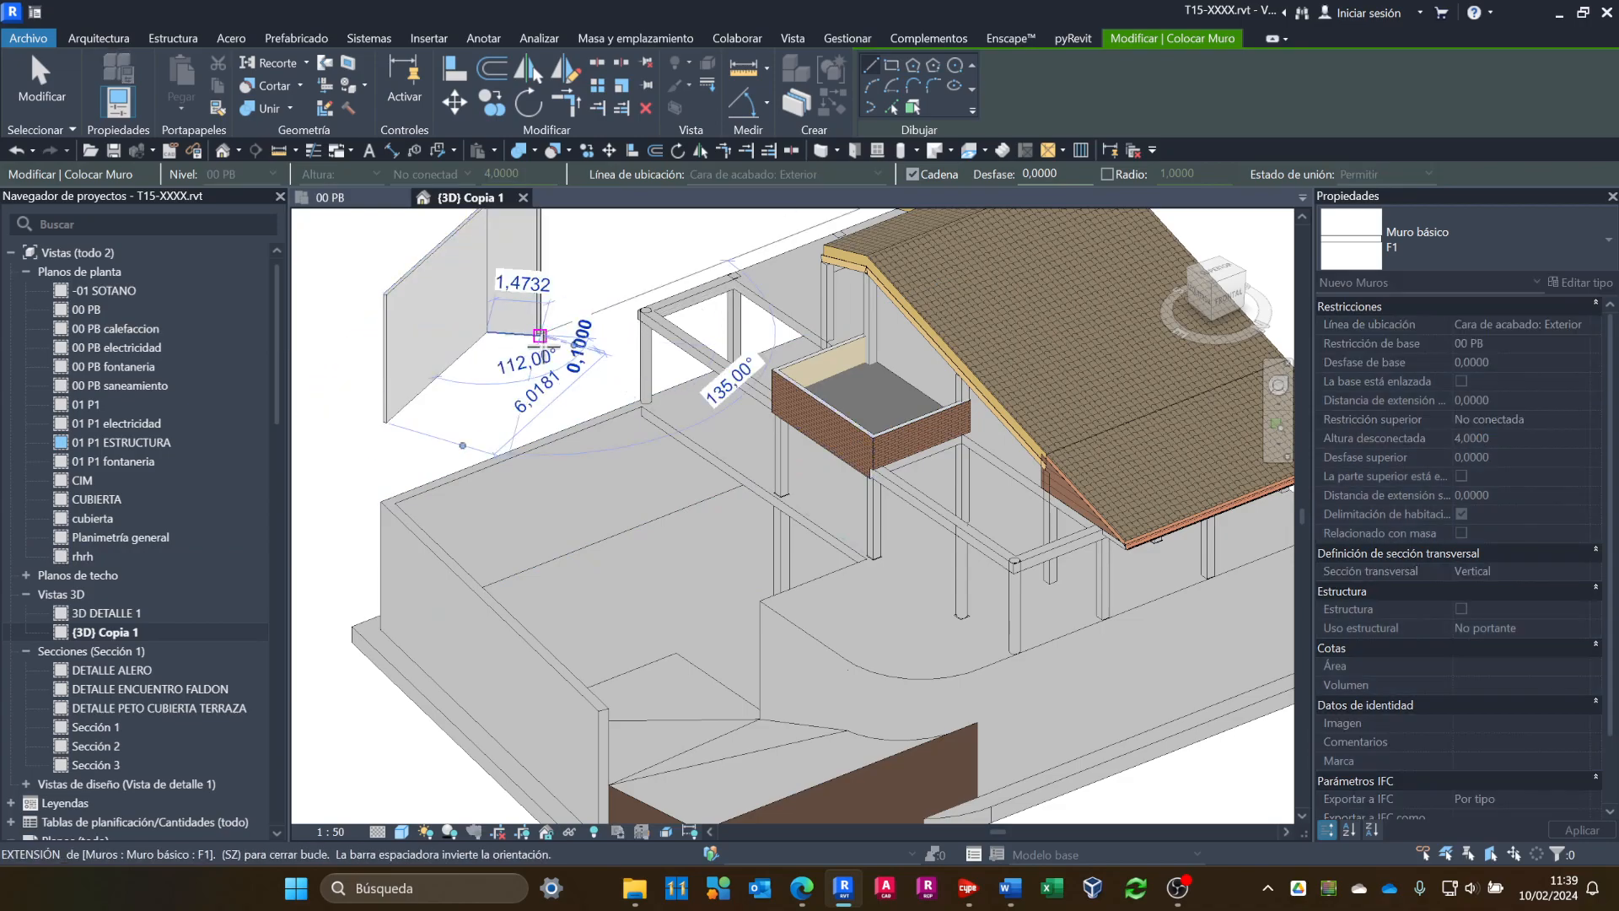
pyautogui.click(486, 330)
pyautogui.press('Escape')
pyautogui.press('Escape')
pyautogui.click(407, 365)
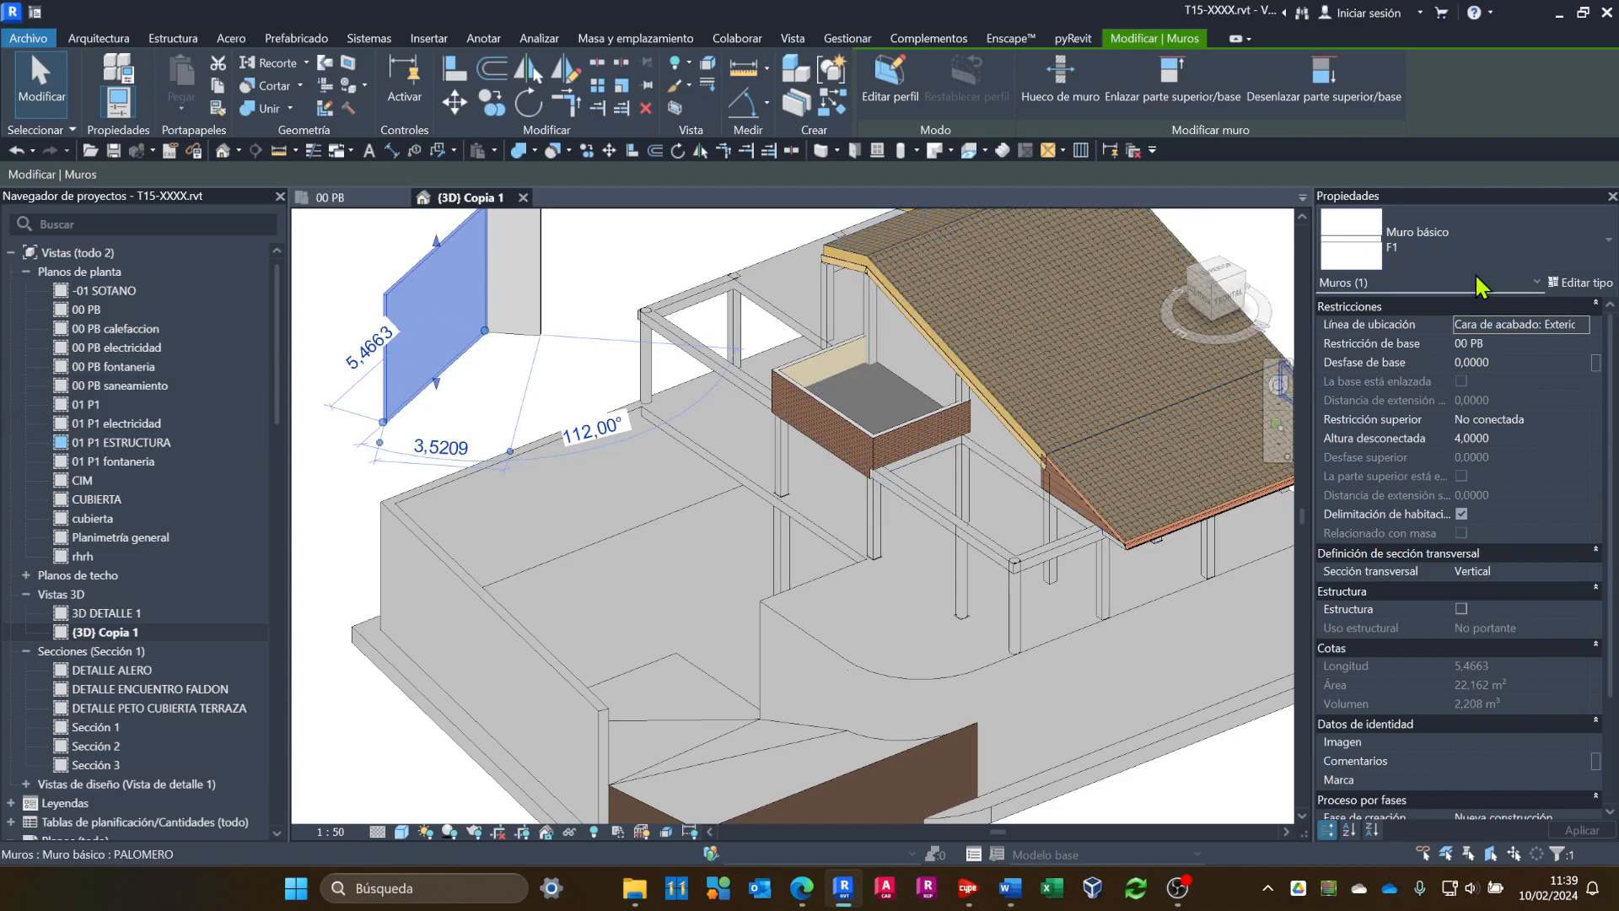
# Open the layer structure of the longer F1 wall's type for editing, with the type preview displayed.
pyautogui.click(620, 363)
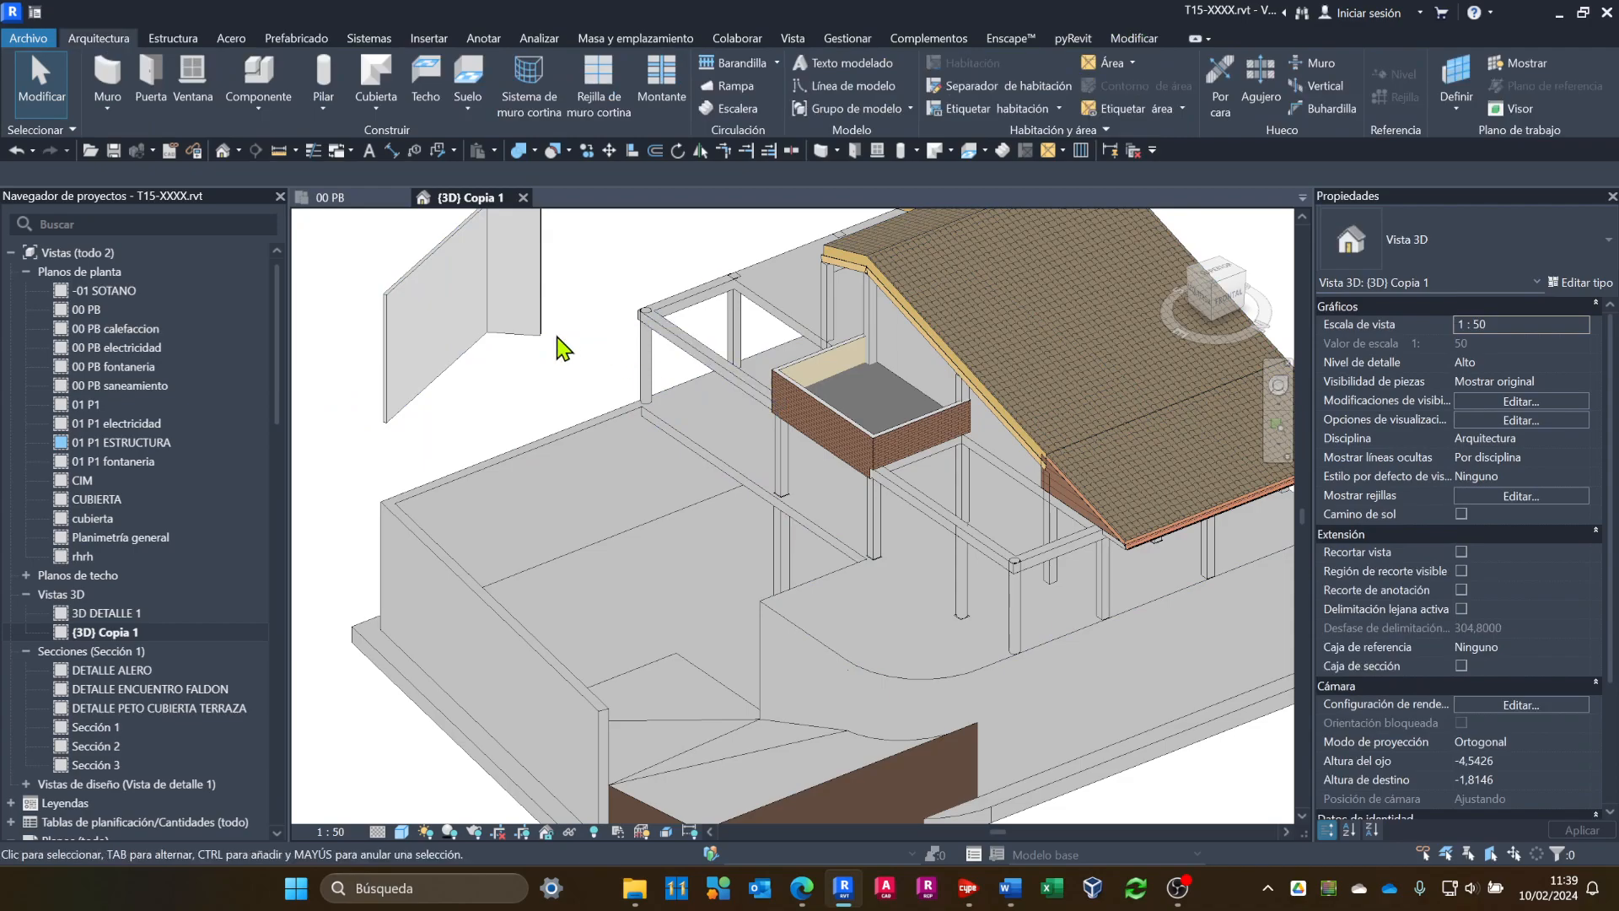
pyautogui.click(424, 357)
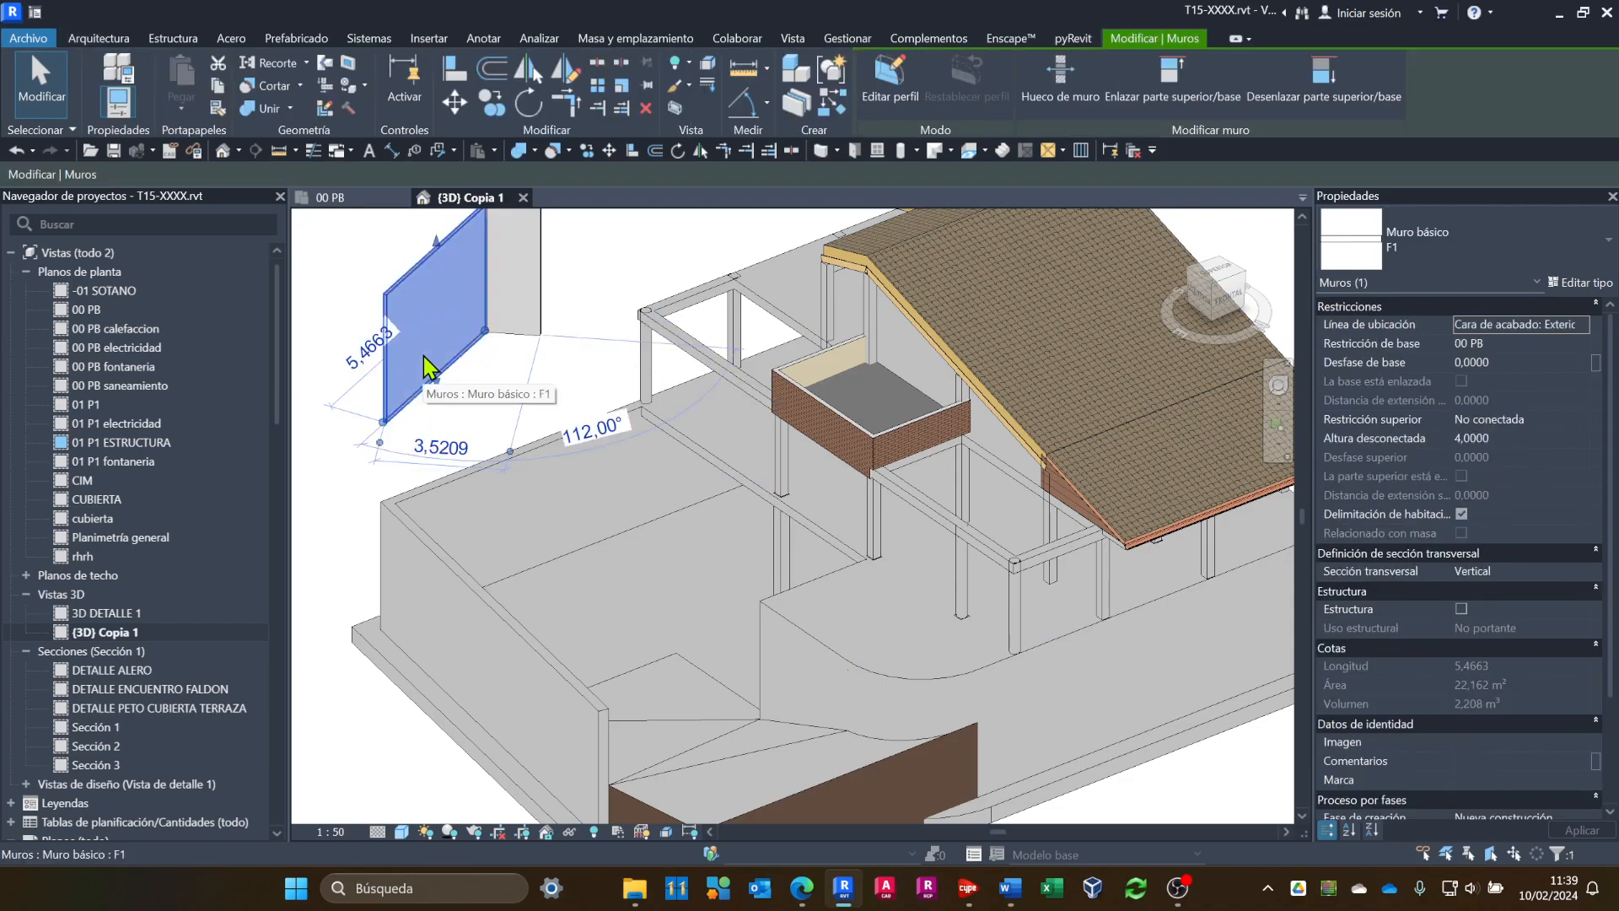
pyautogui.click(1600, 291)
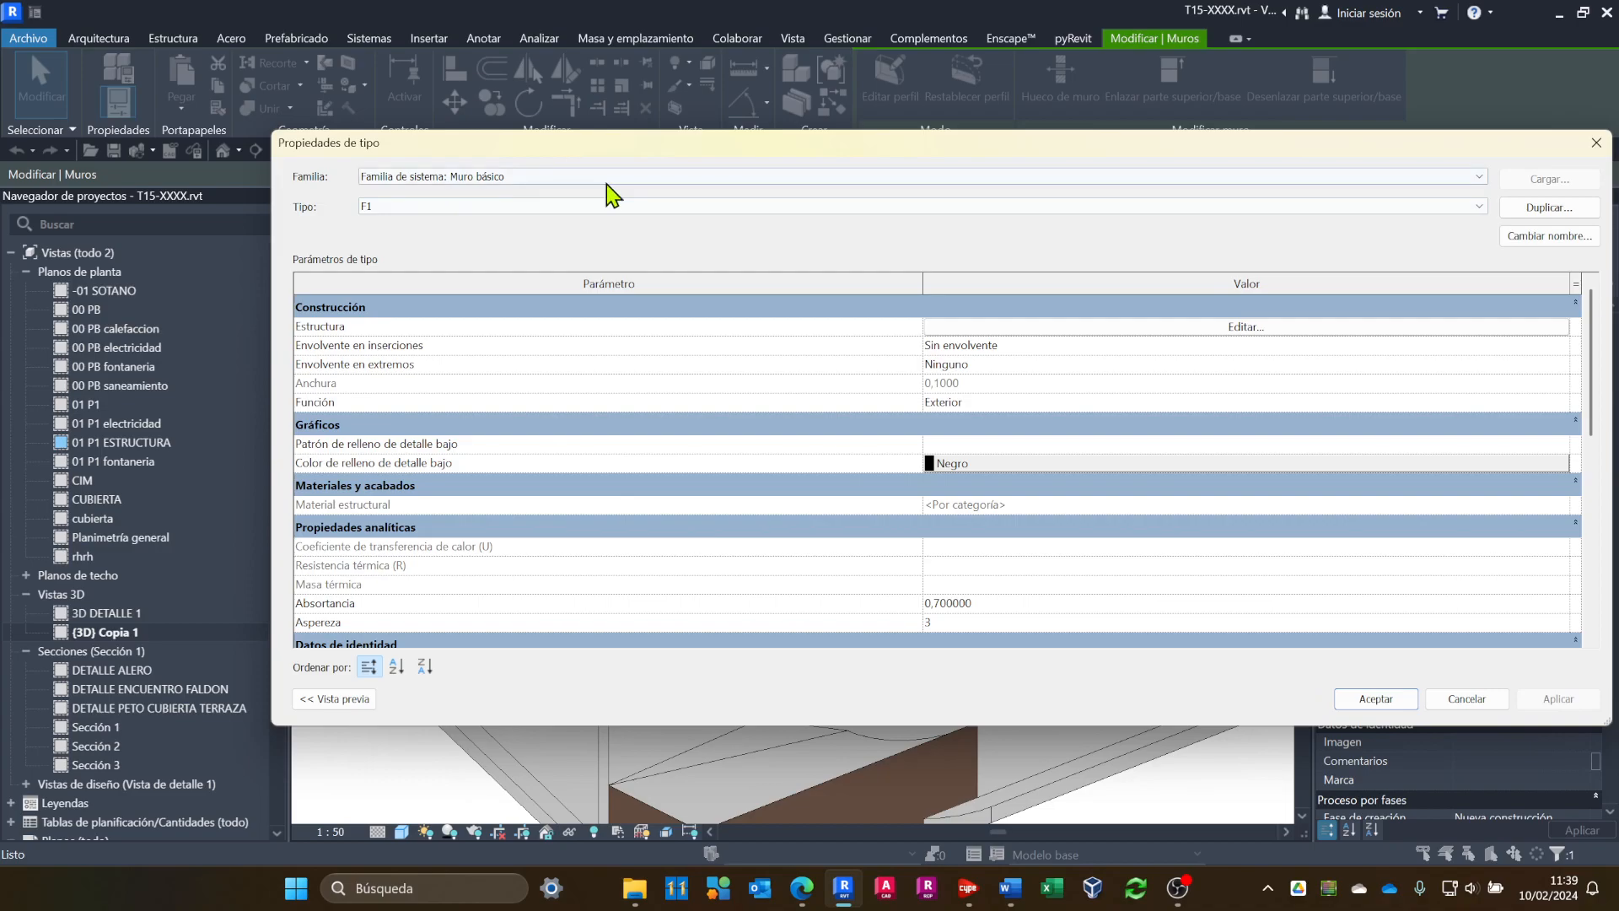
pyautogui.moveTo(272, 514); pyautogui.dragTo(668, 518)
pyautogui.moveTo(1319, 285); pyautogui.dragTo(997, 291)
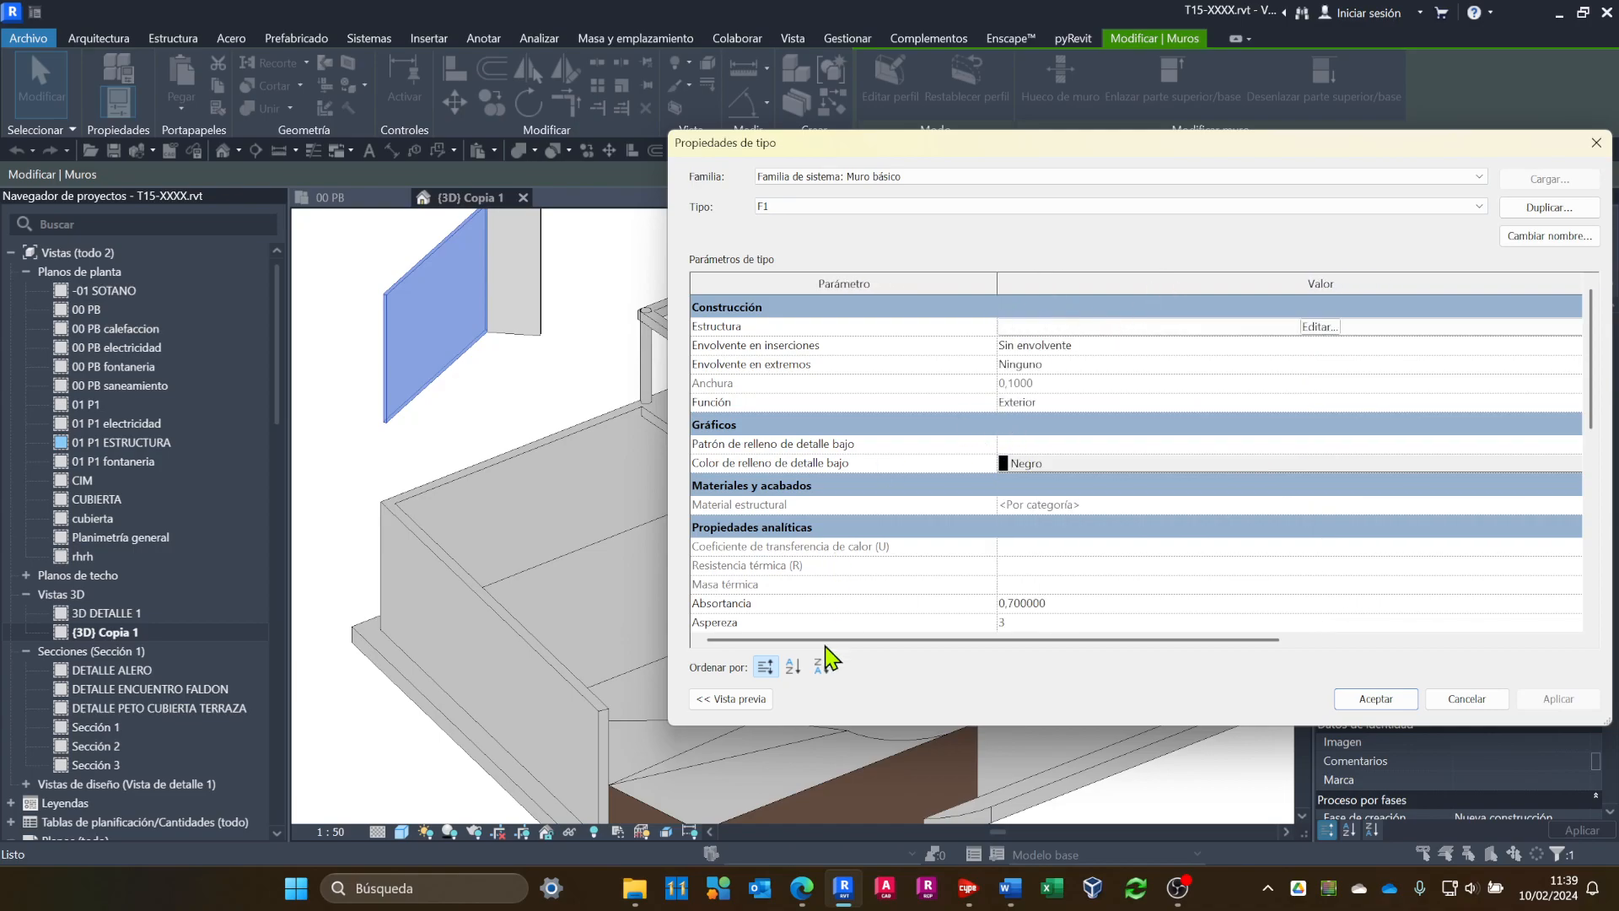
pyautogui.click(730, 698)
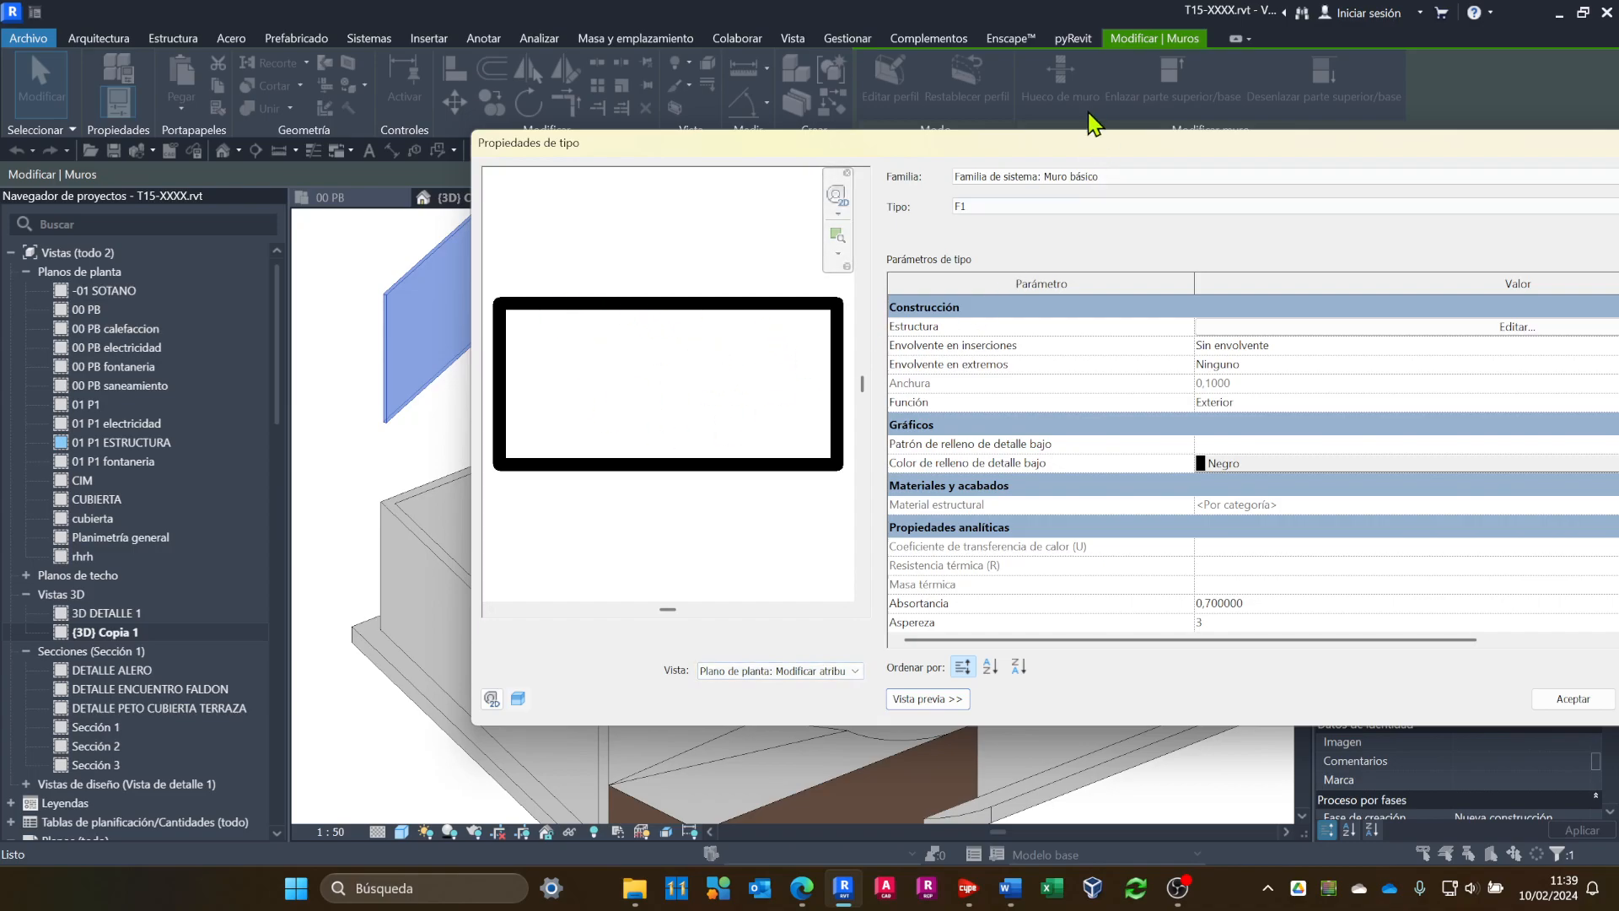
pyautogui.moveTo(1075, 156); pyautogui.dragTo(822, 211)
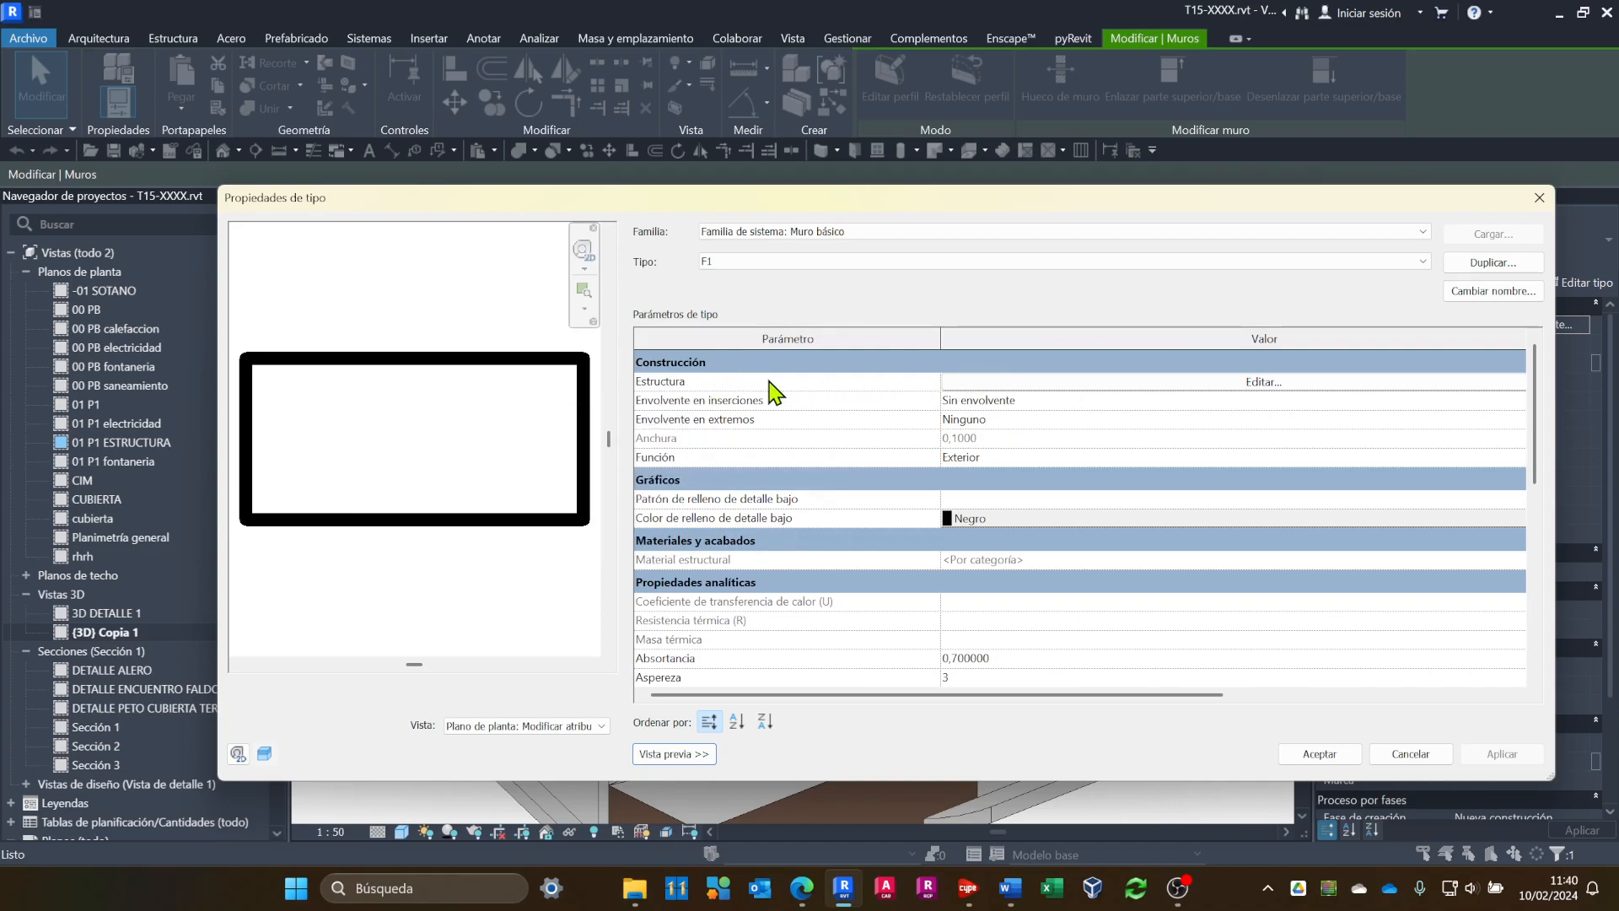
pyautogui.click(1039, 382)
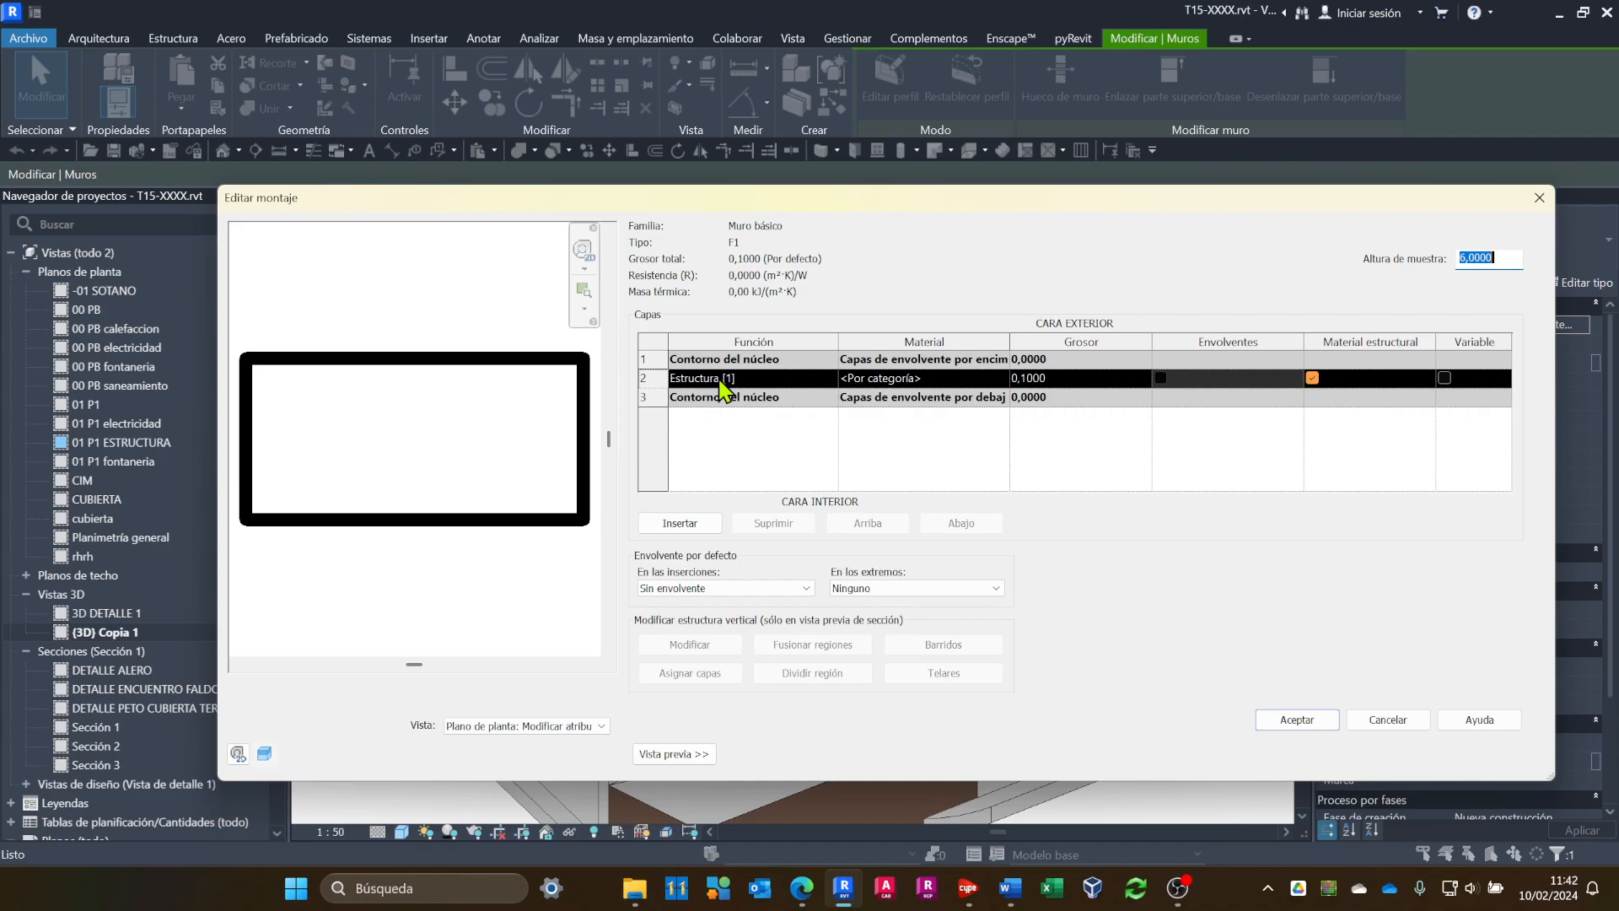
# Check the facade composition in Word, return to Revit, and insert five new layers above the existing structure layer of F1.
pyautogui.click(1010, 888)
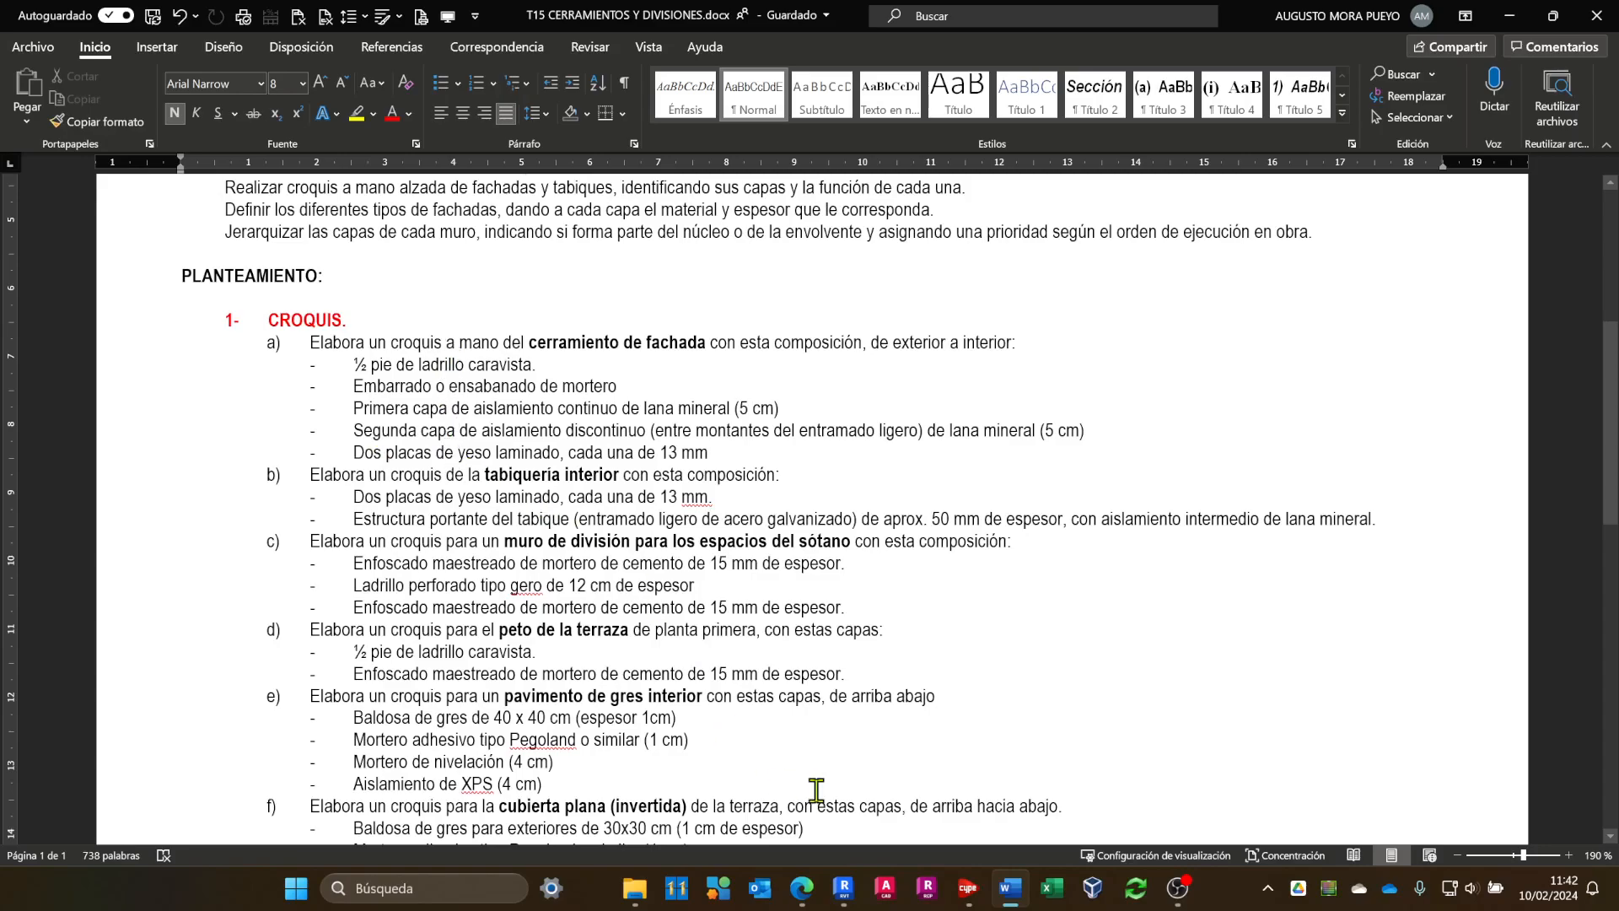
pyautogui.click(844, 888)
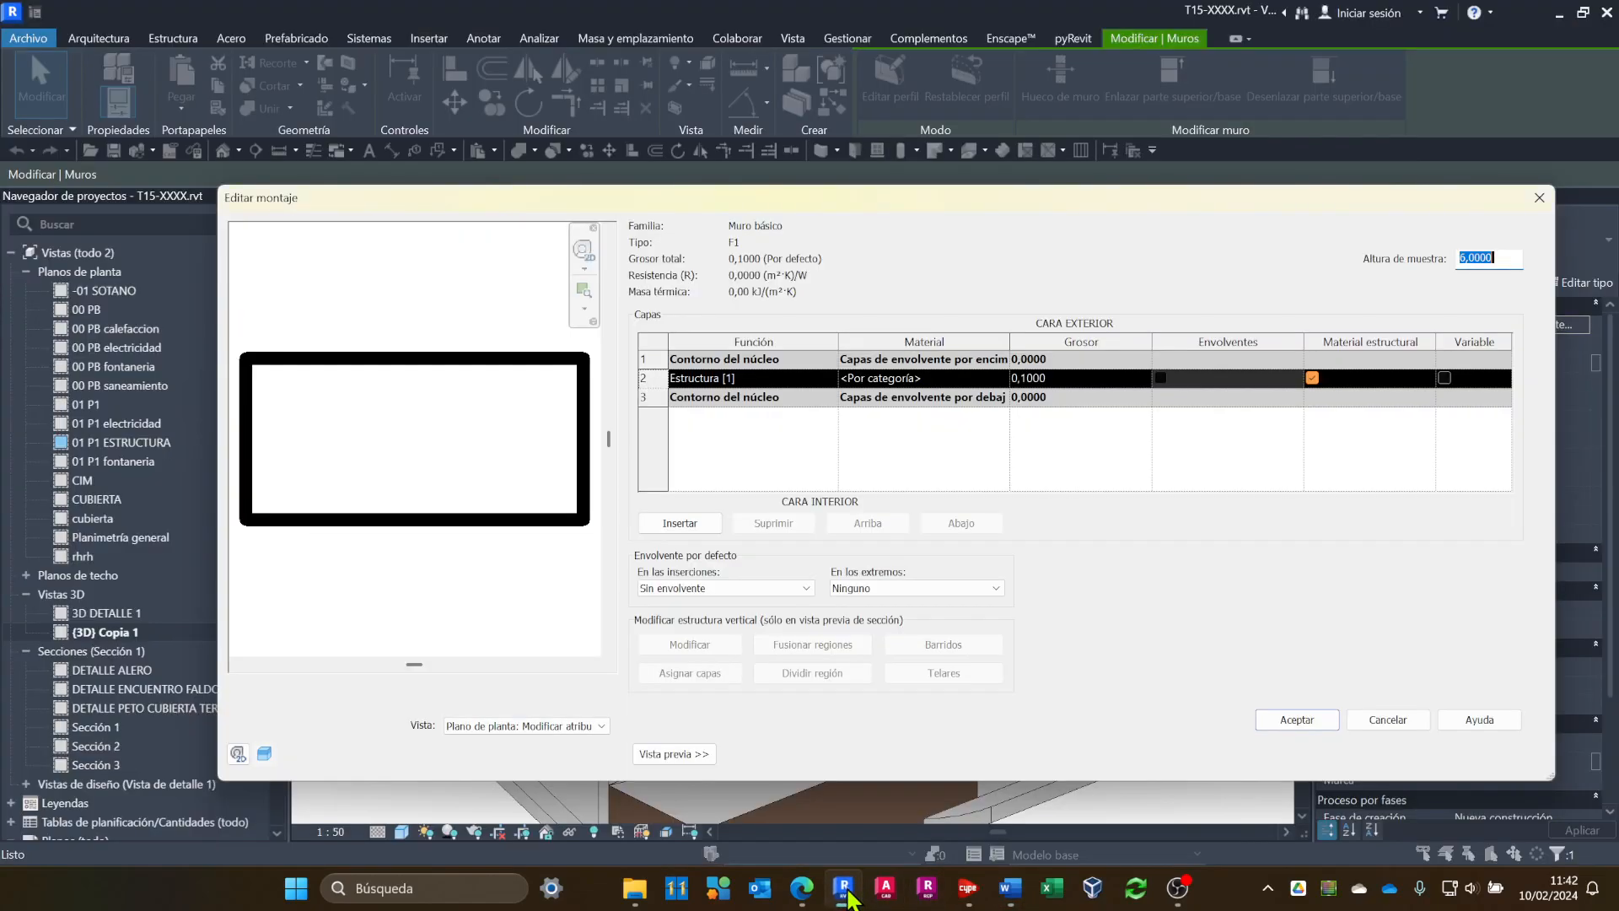
pyautogui.click(718, 378)
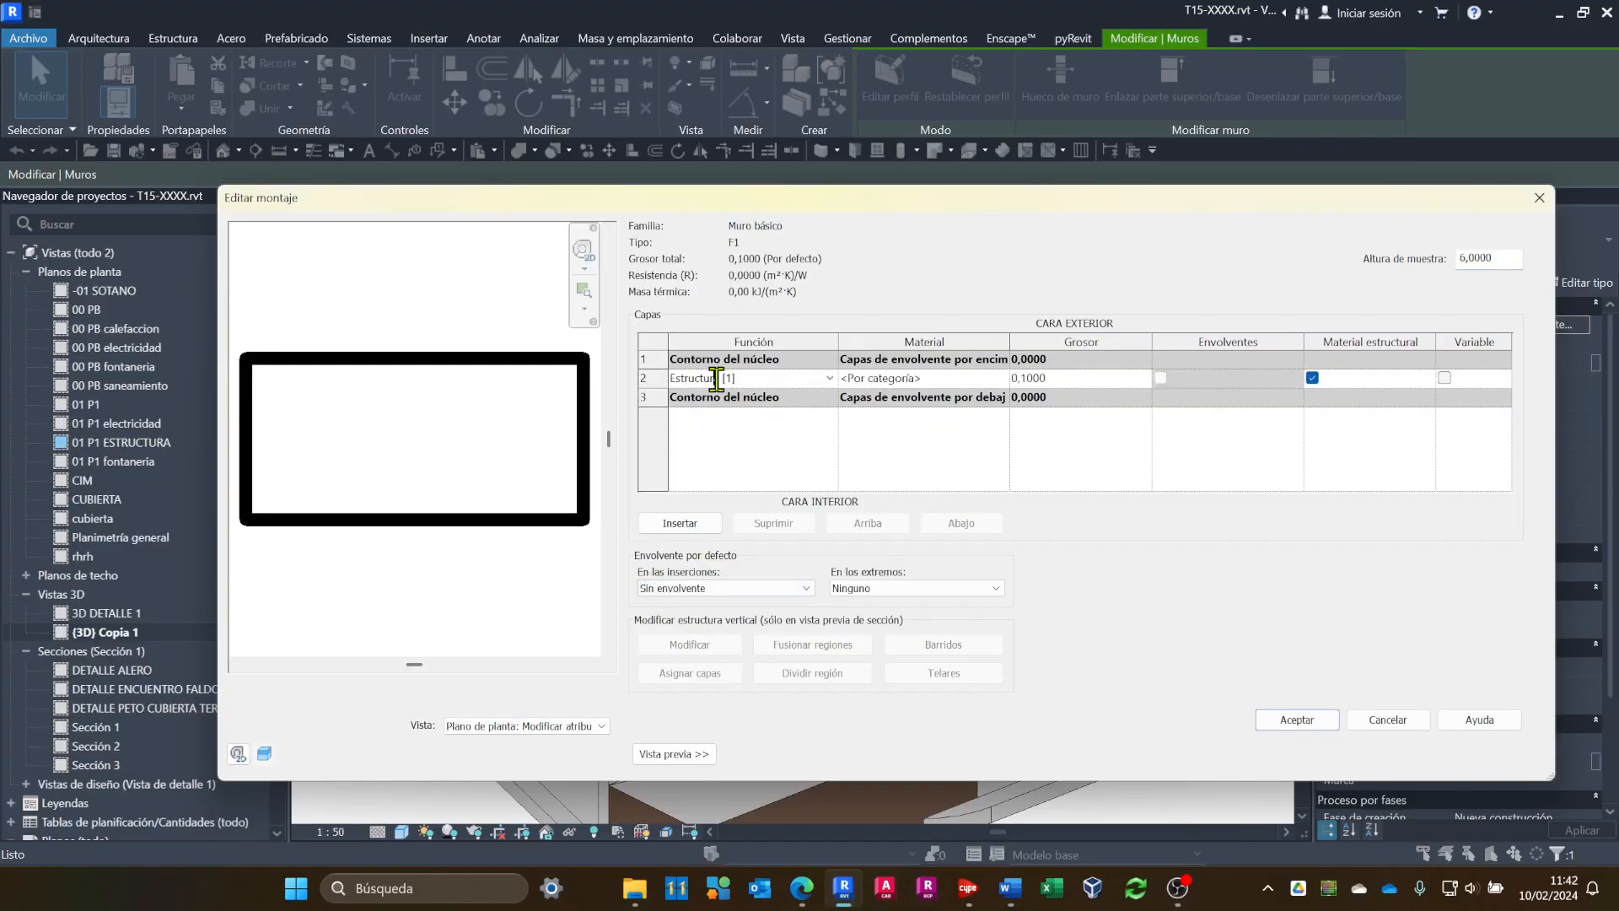
pyautogui.click(681, 524)
pyautogui.click(681, 524)
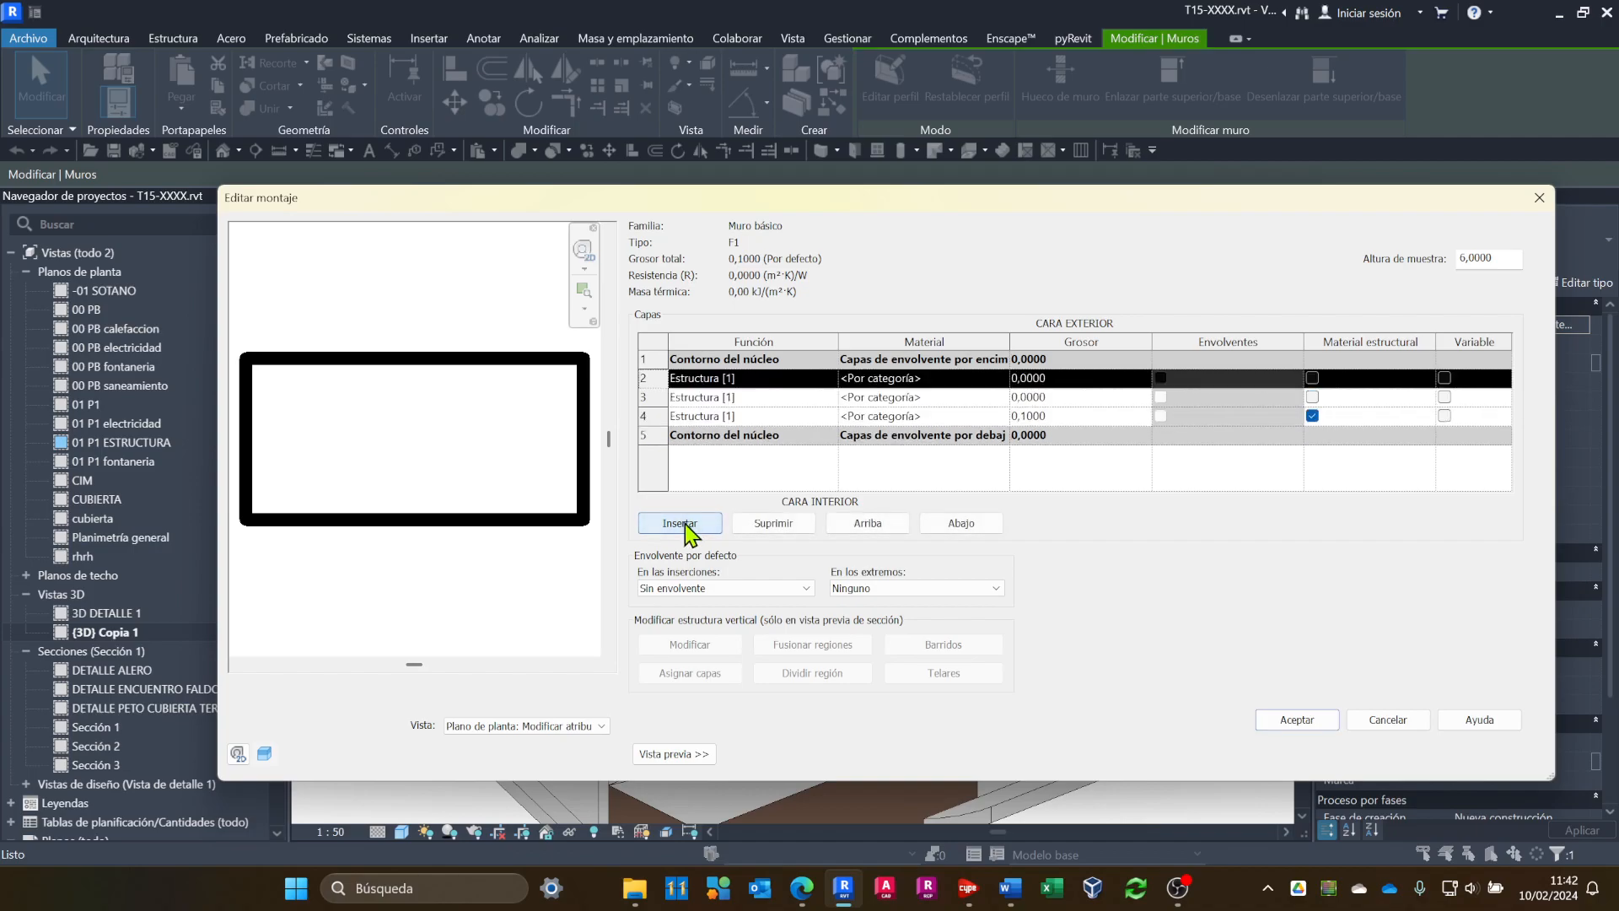
pyautogui.click(681, 523)
pyautogui.click(681, 524)
pyautogui.click(681, 524)
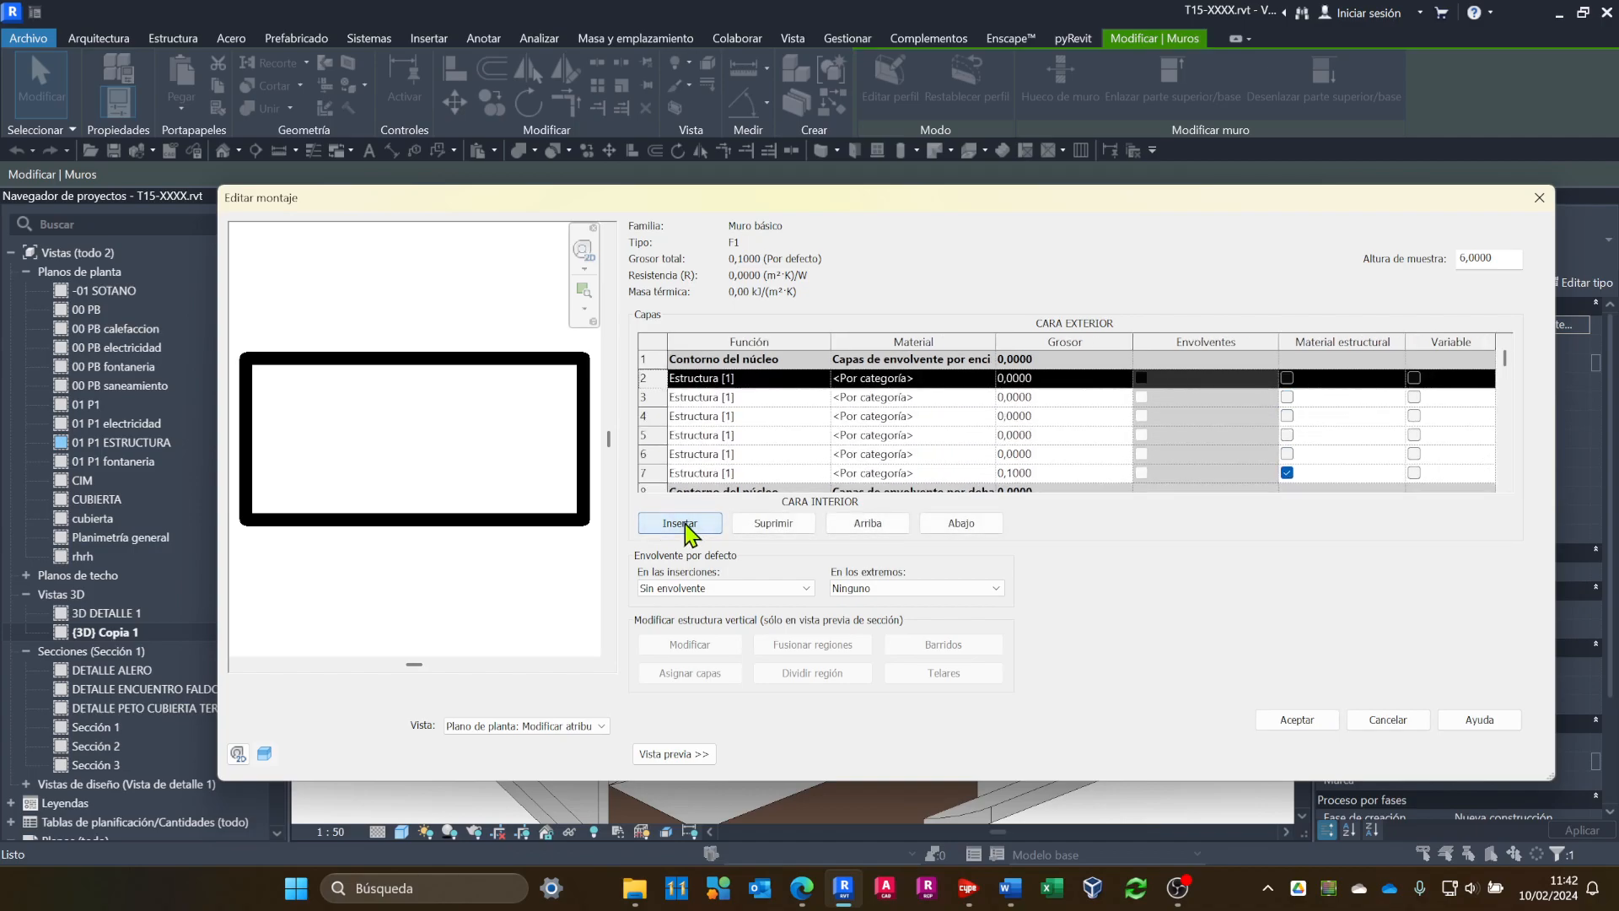
pyautogui.moveTo(1030, 184); pyautogui.dragTo(948, 140)
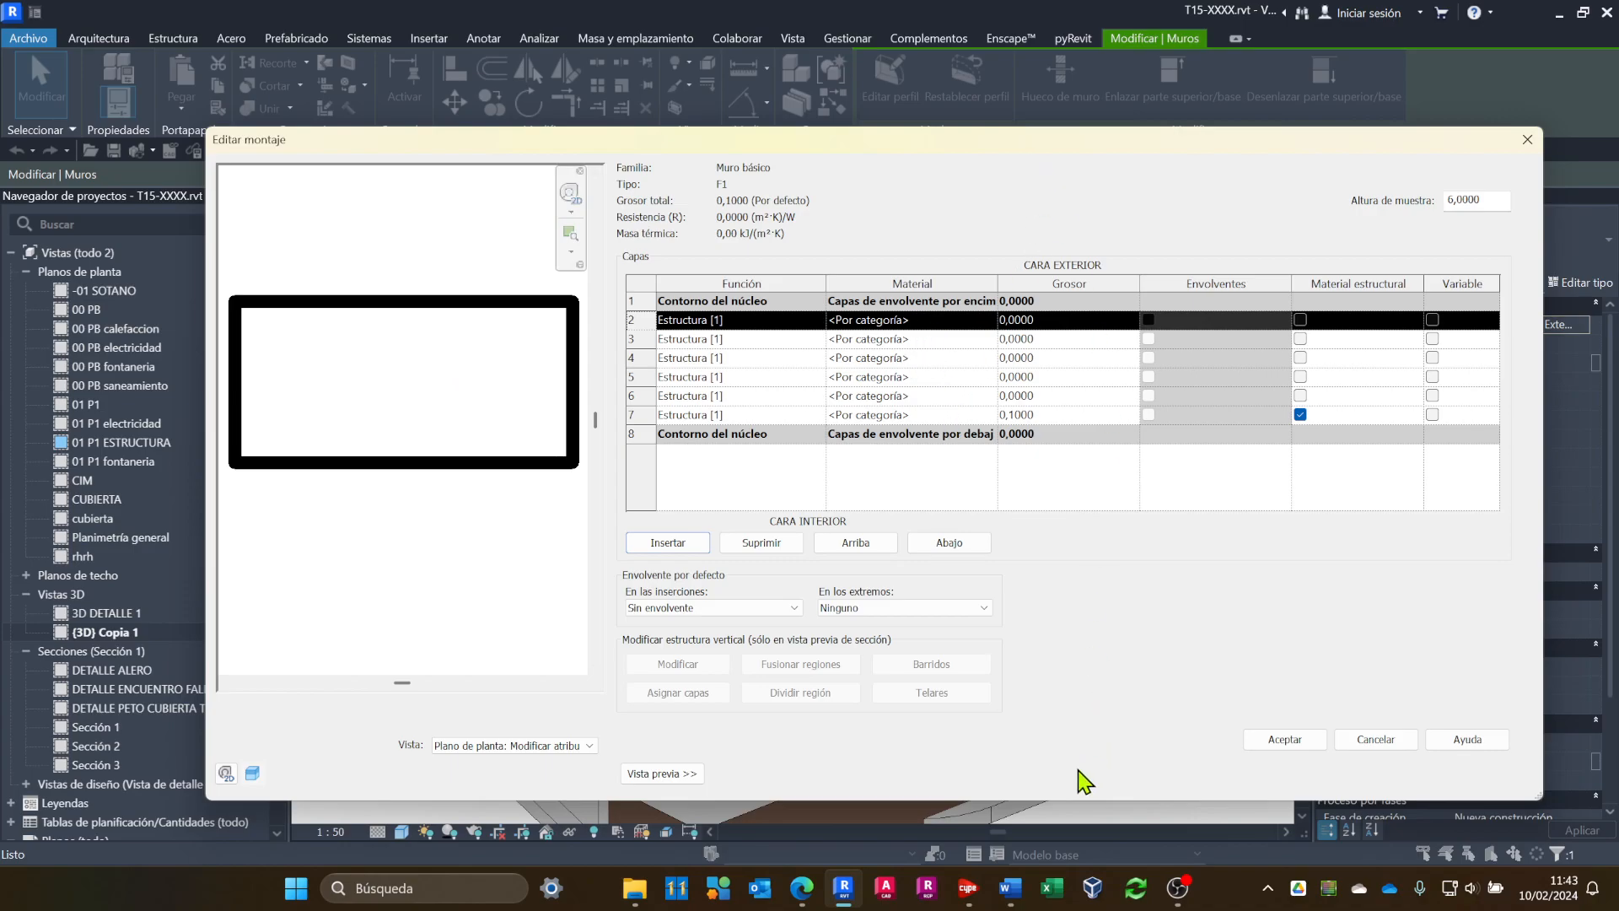
# Recheck the facade composition in Word, return to Revit, and set the outermost layer's thickness to 0.12.
pyautogui.click(1010, 892)
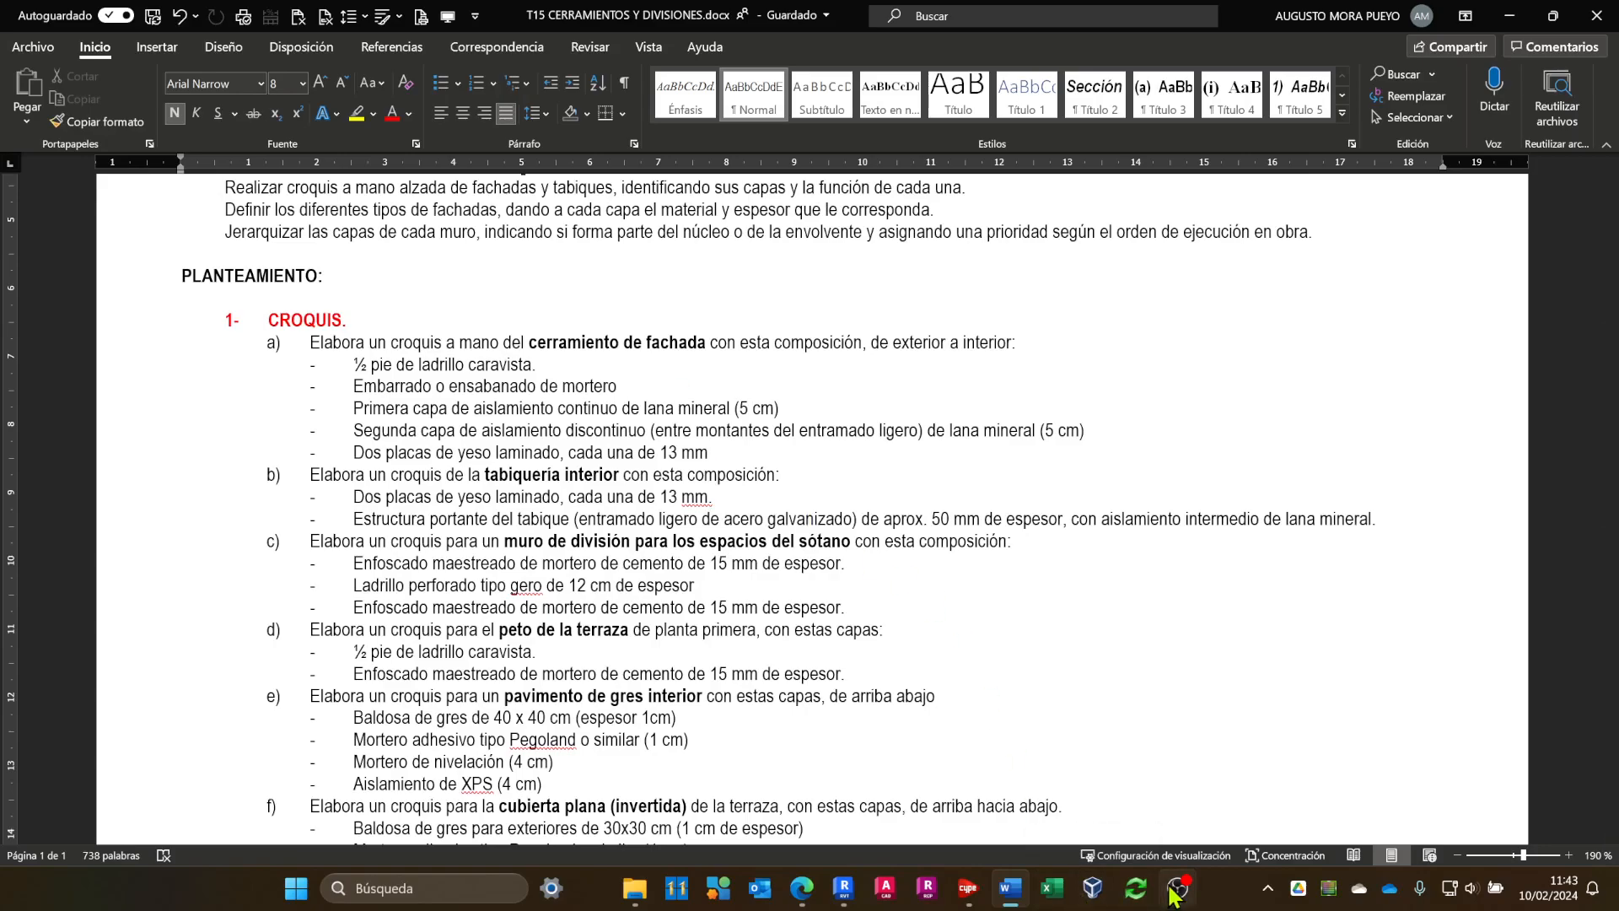
pyautogui.click(843, 892)
pyautogui.click(1066, 321)
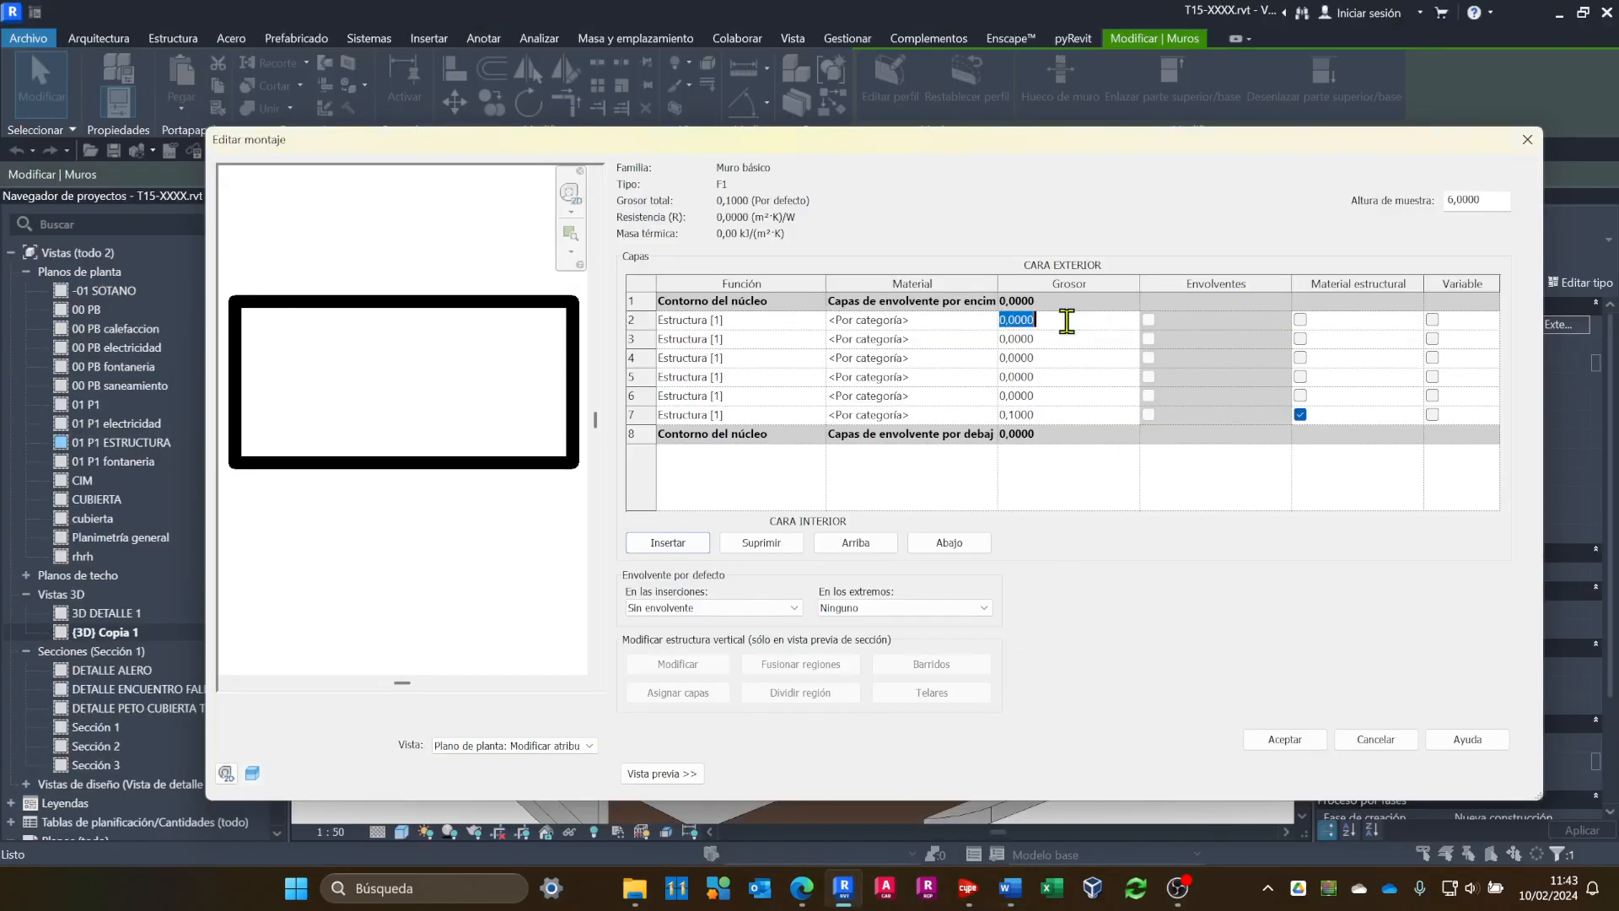
pyautogui.write('0')
pyautogui.press('Return')
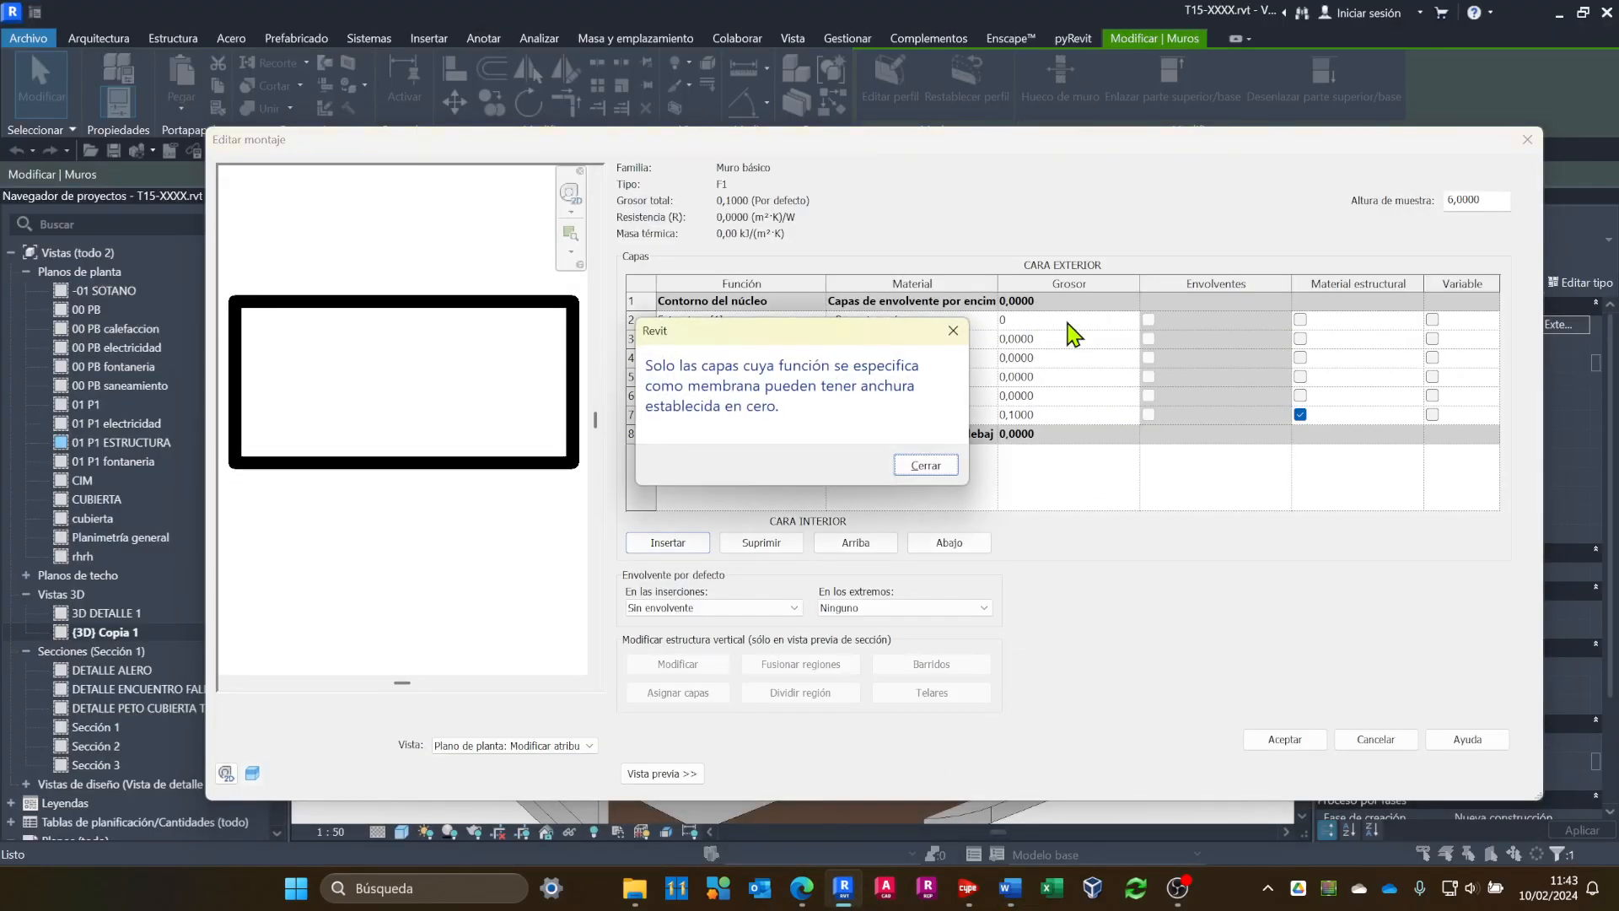
pyautogui.click(926, 464)
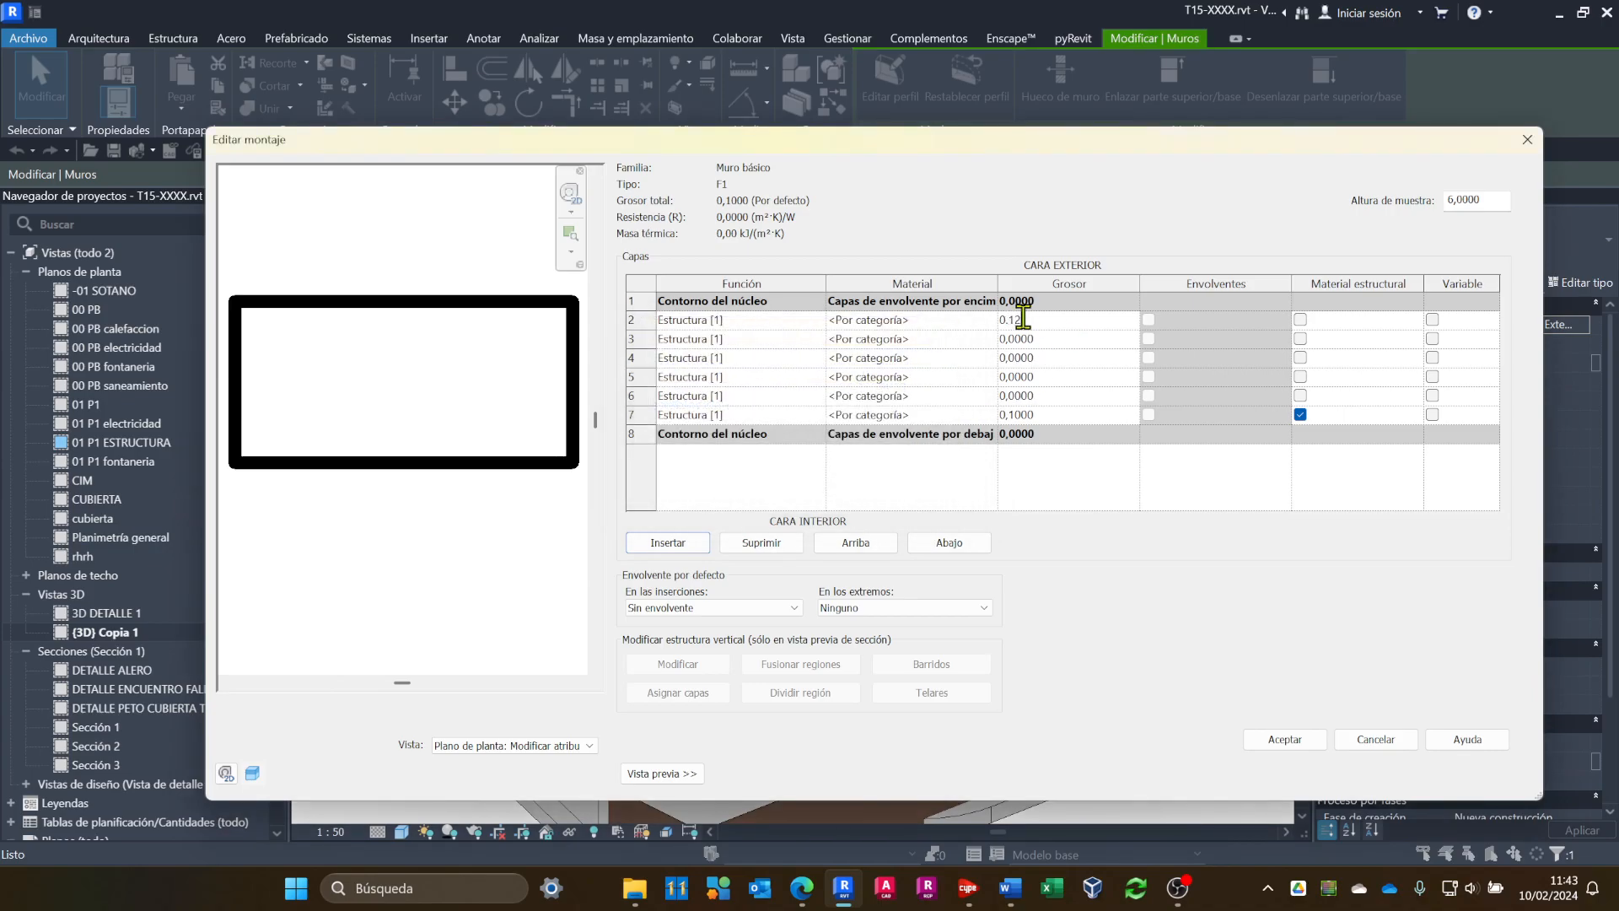
# Set the thickness of layer 3 to 0.01 and of layers 4 and 5 to 0.05 each.
pyautogui.click(1054, 339)
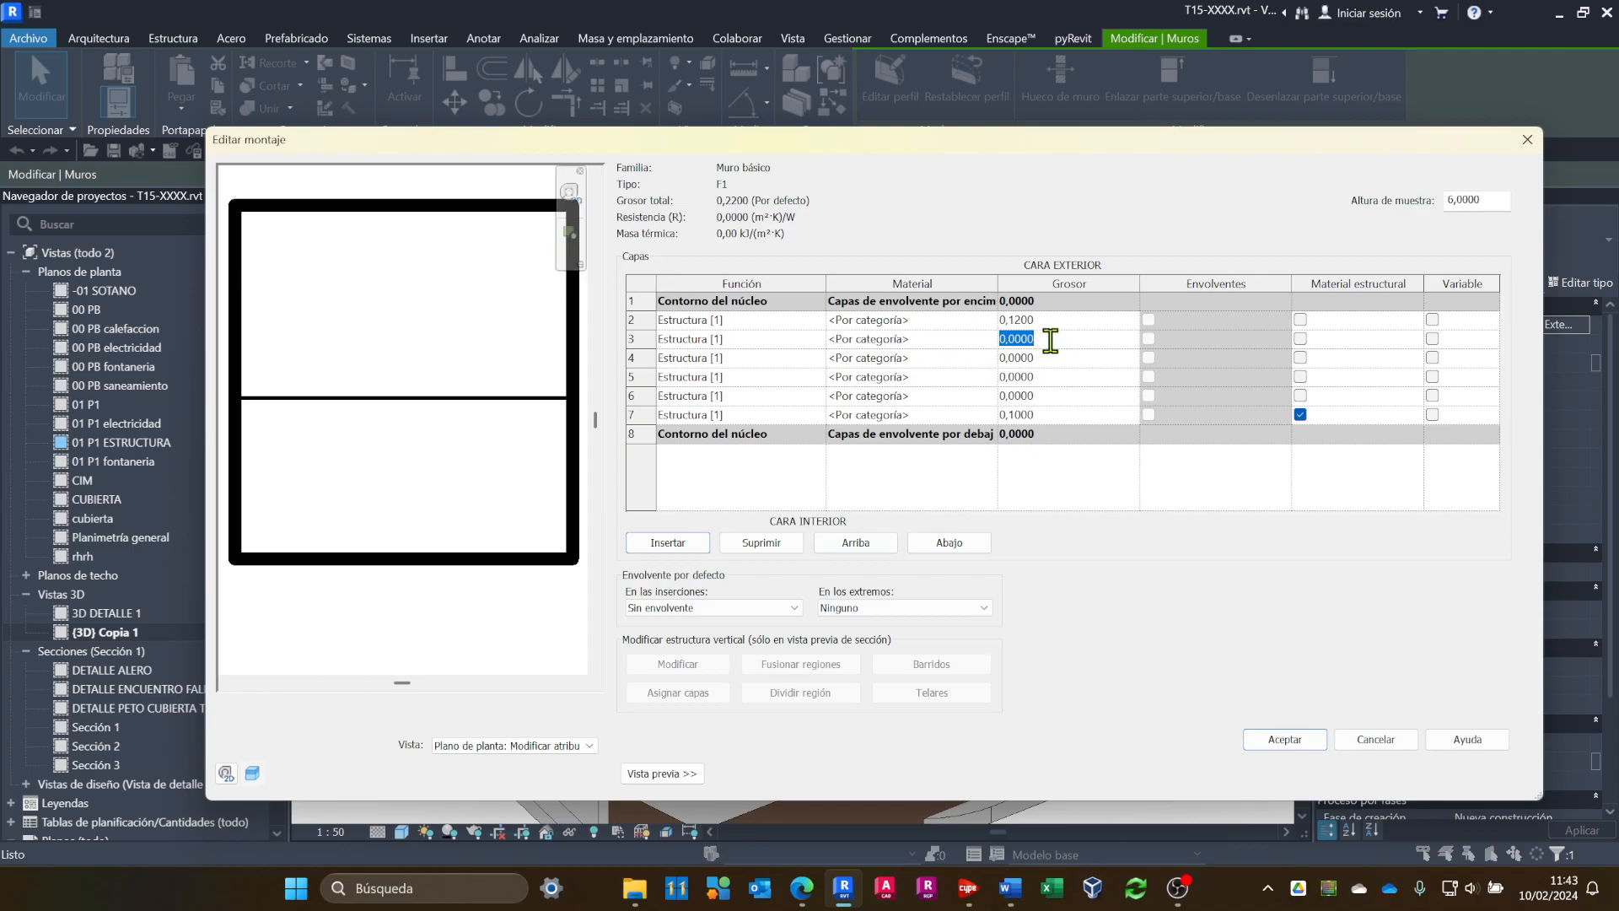
pyautogui.write('0.01')
pyautogui.click(1039, 357)
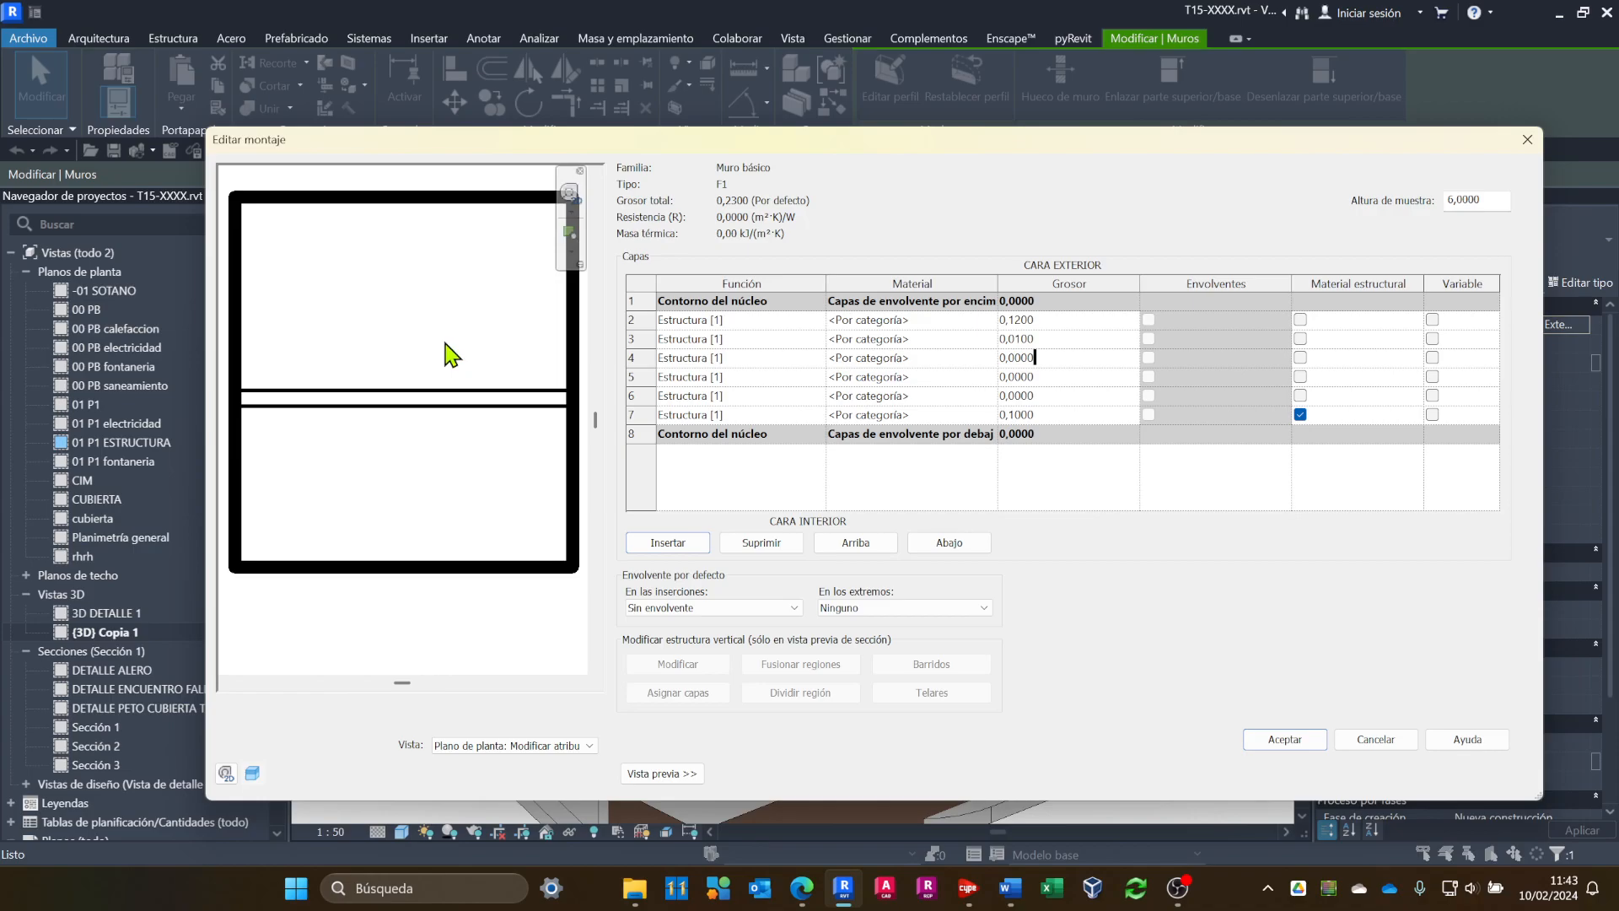
pyautogui.click(1072, 377)
pyautogui.write('0')
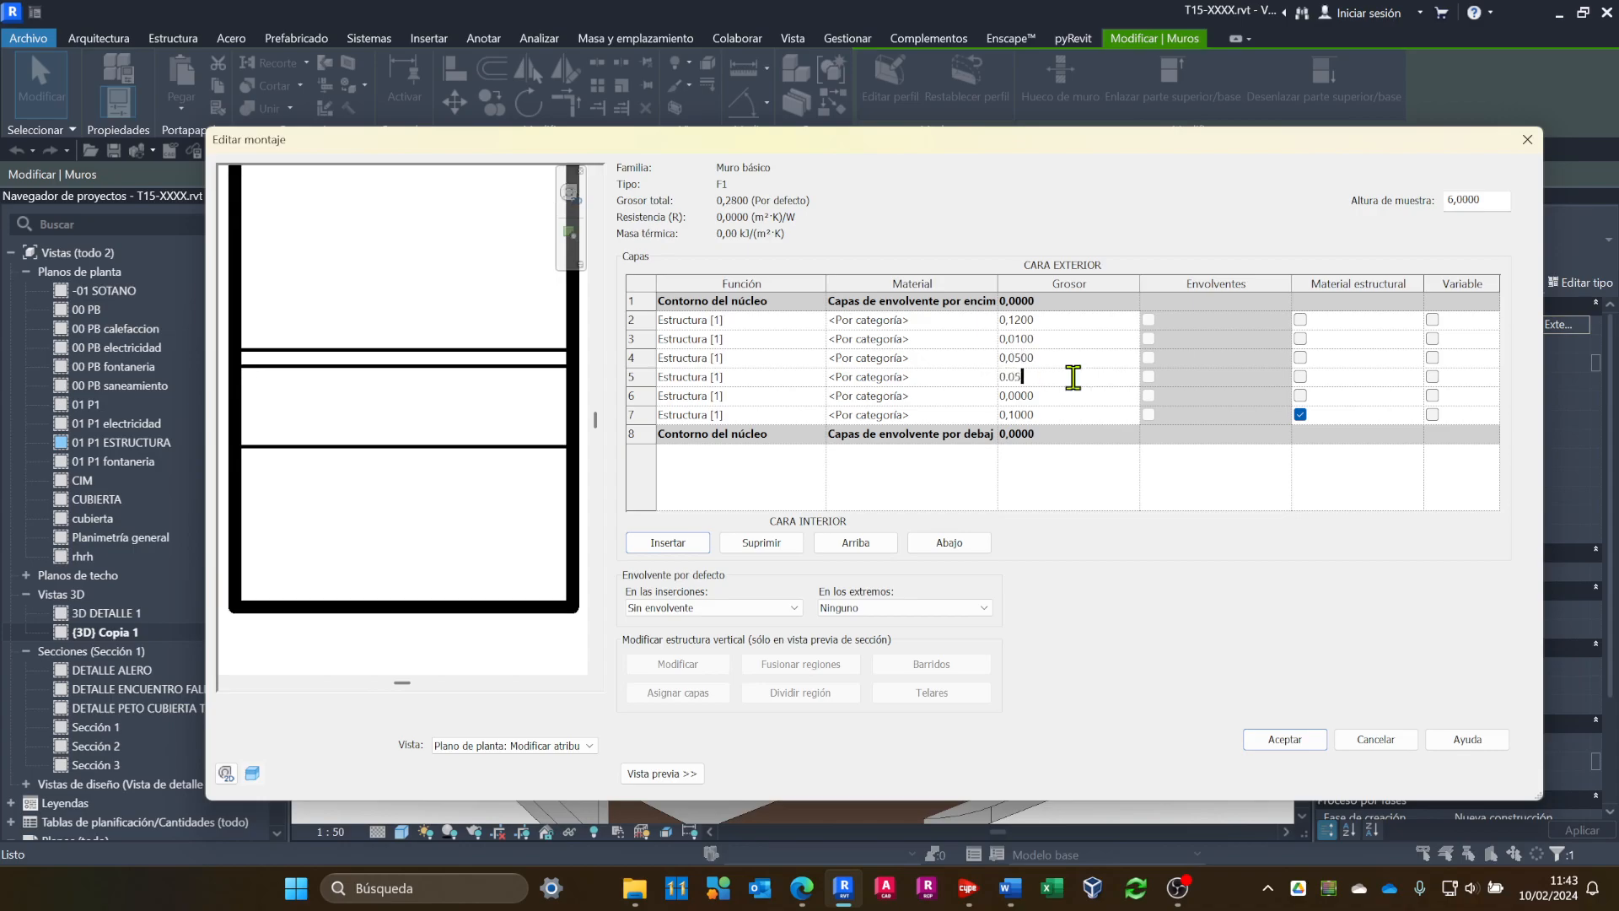
pyautogui.write('.05')
# Set the thickness of the two innermost layers, 6 and 7, to 0.013 each, checking the plasterboard specification in Word.
pyautogui.click(1059, 396)
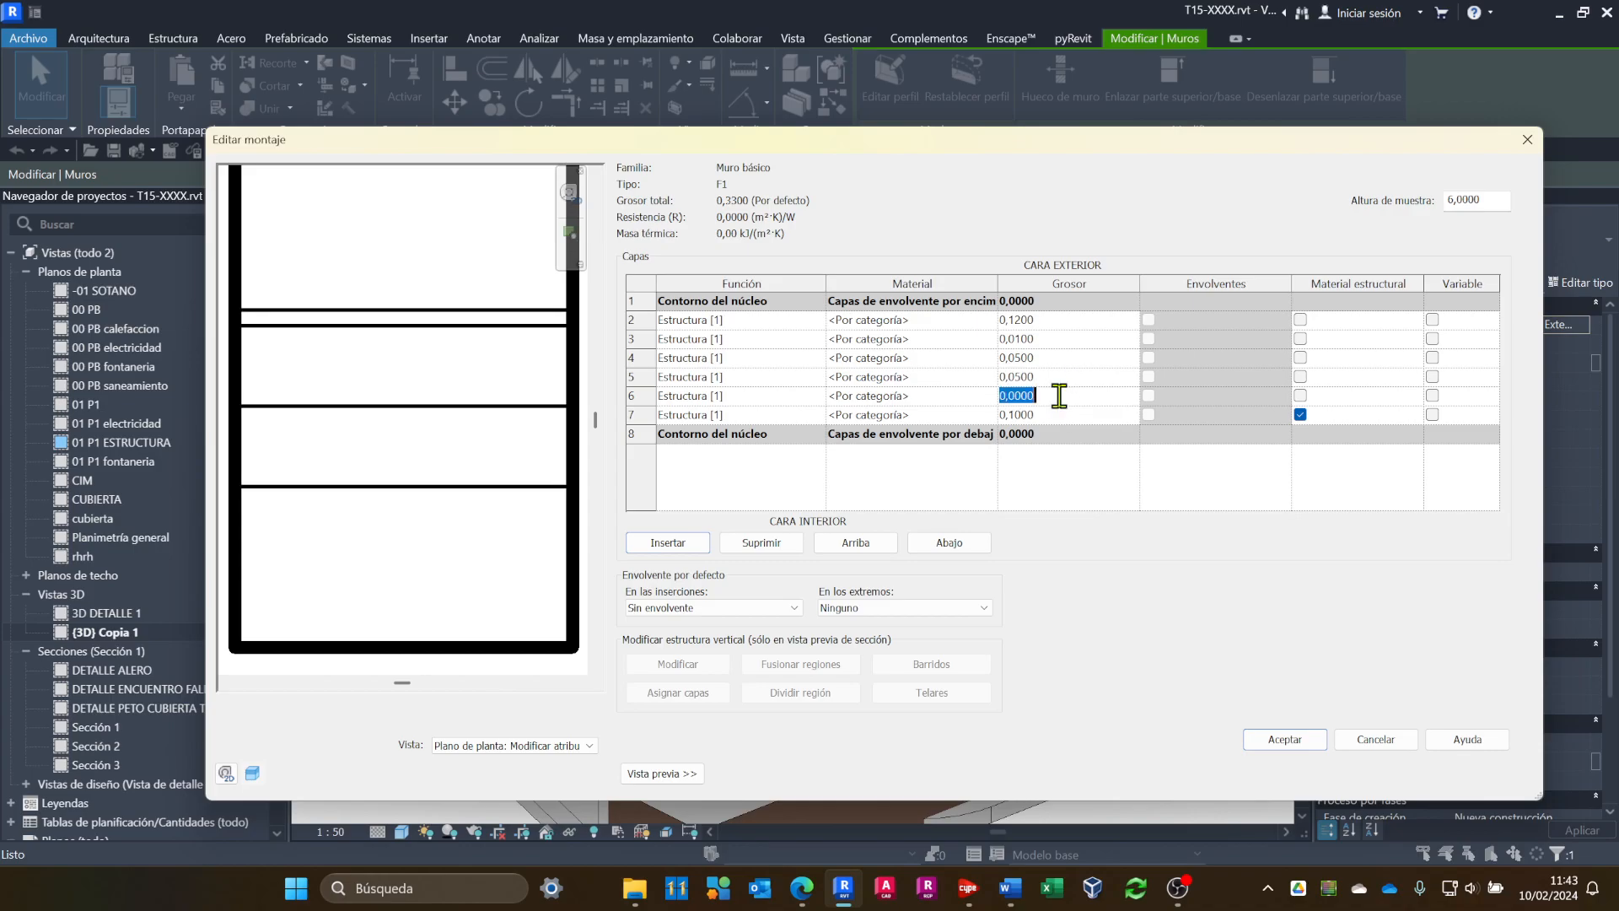
pyautogui.write('0.013')
pyautogui.click(1069, 415)
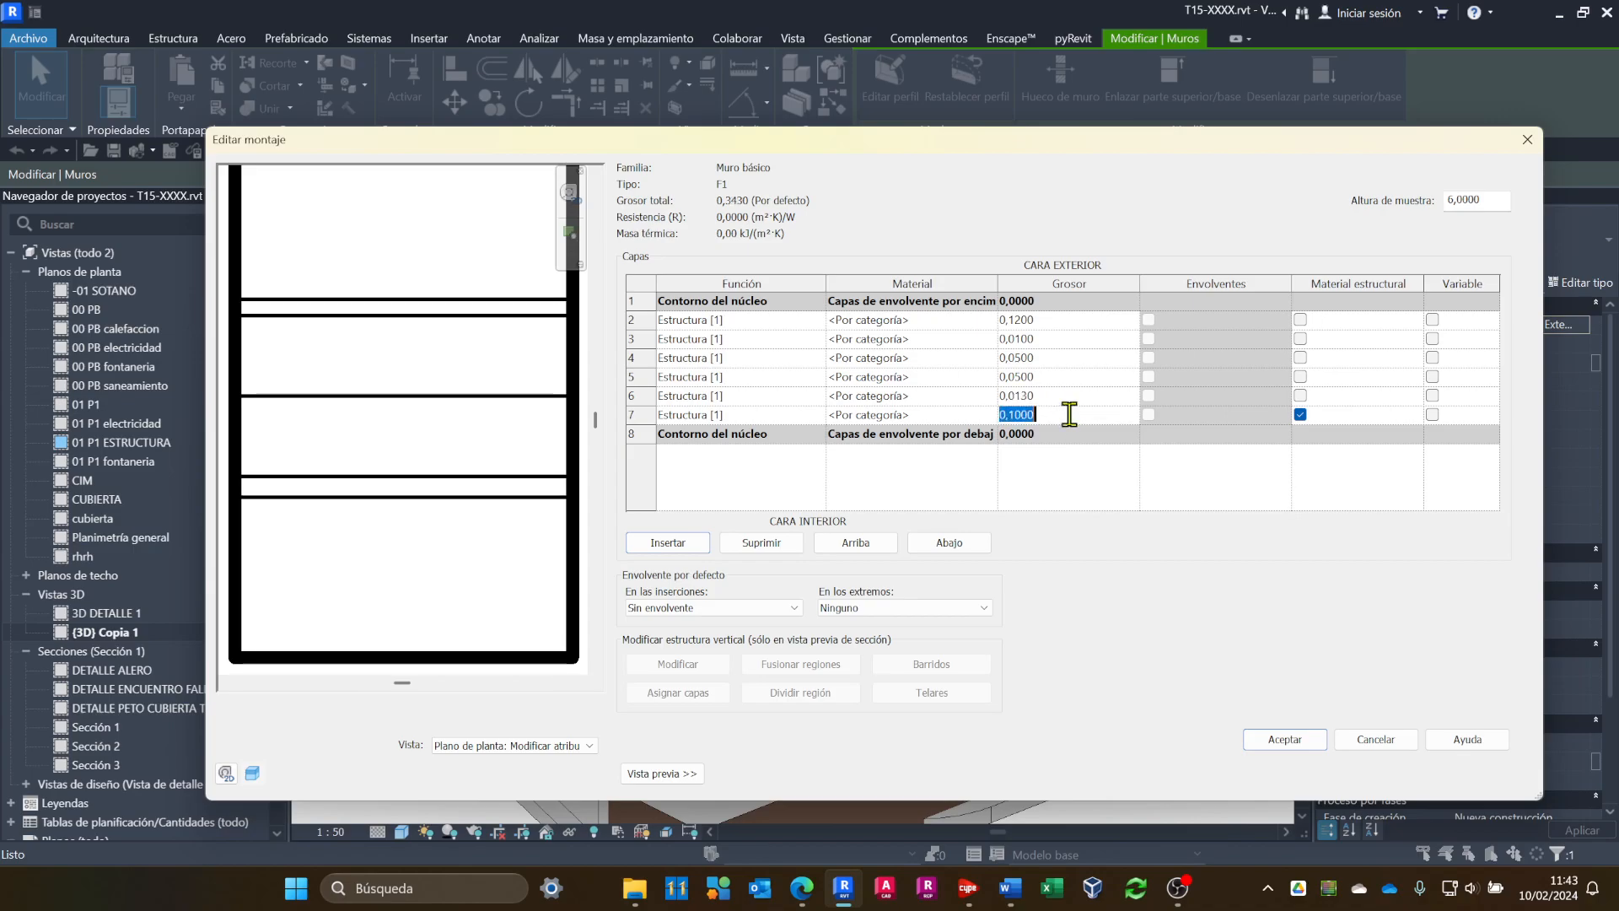
pyautogui.click(1030, 877)
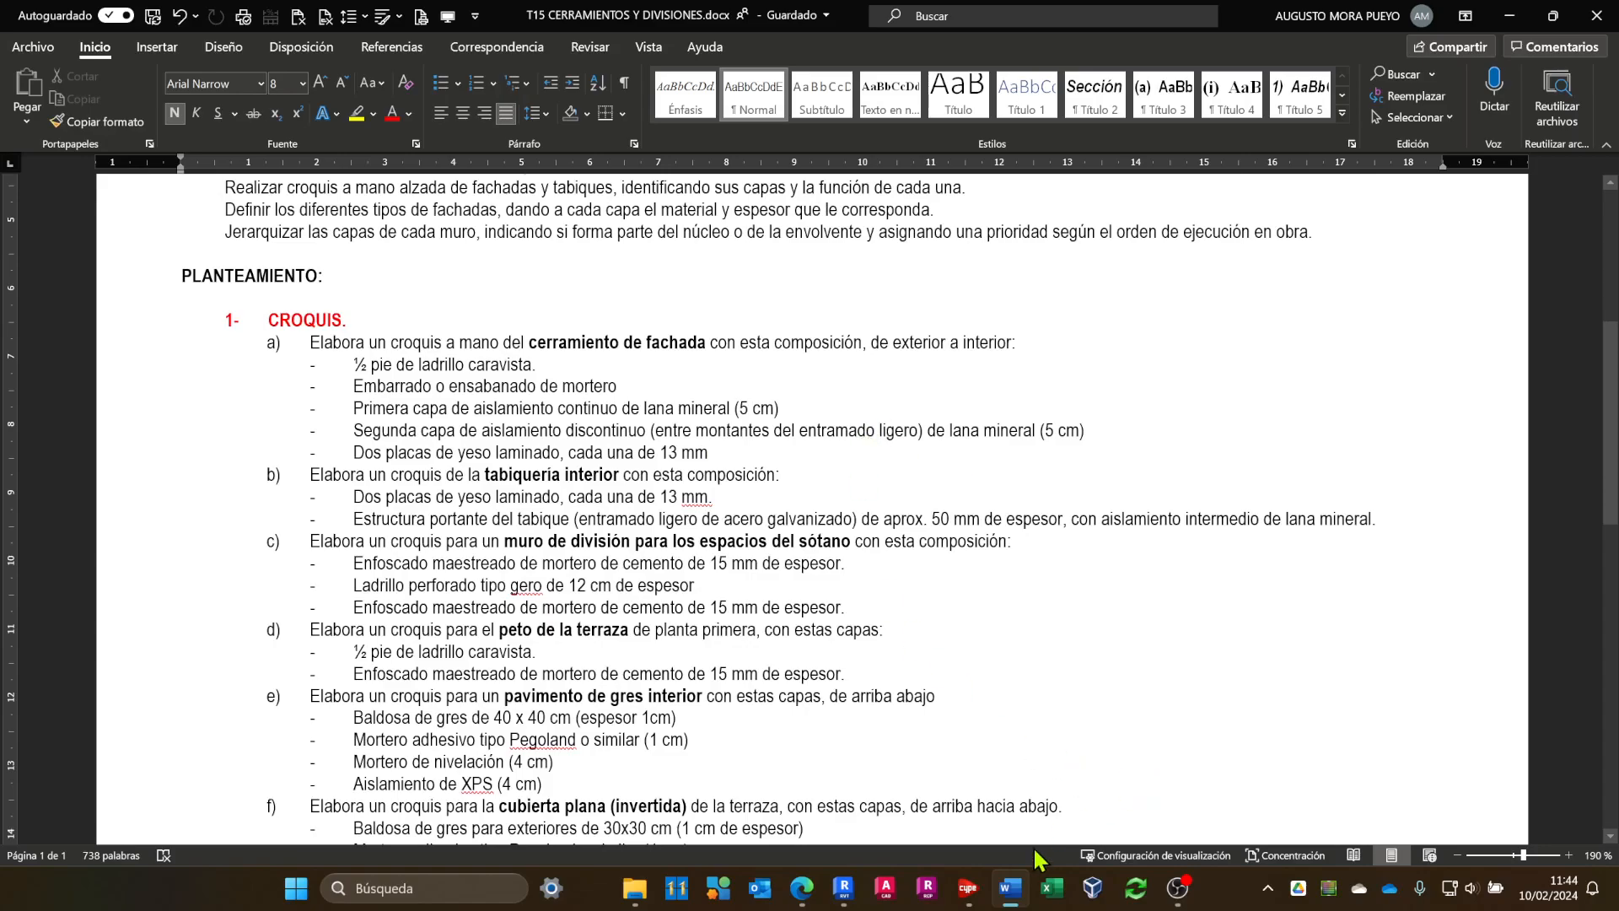
pyautogui.click(843, 887)
pyautogui.click(1047, 414)
pyautogui.press('BackSpace')
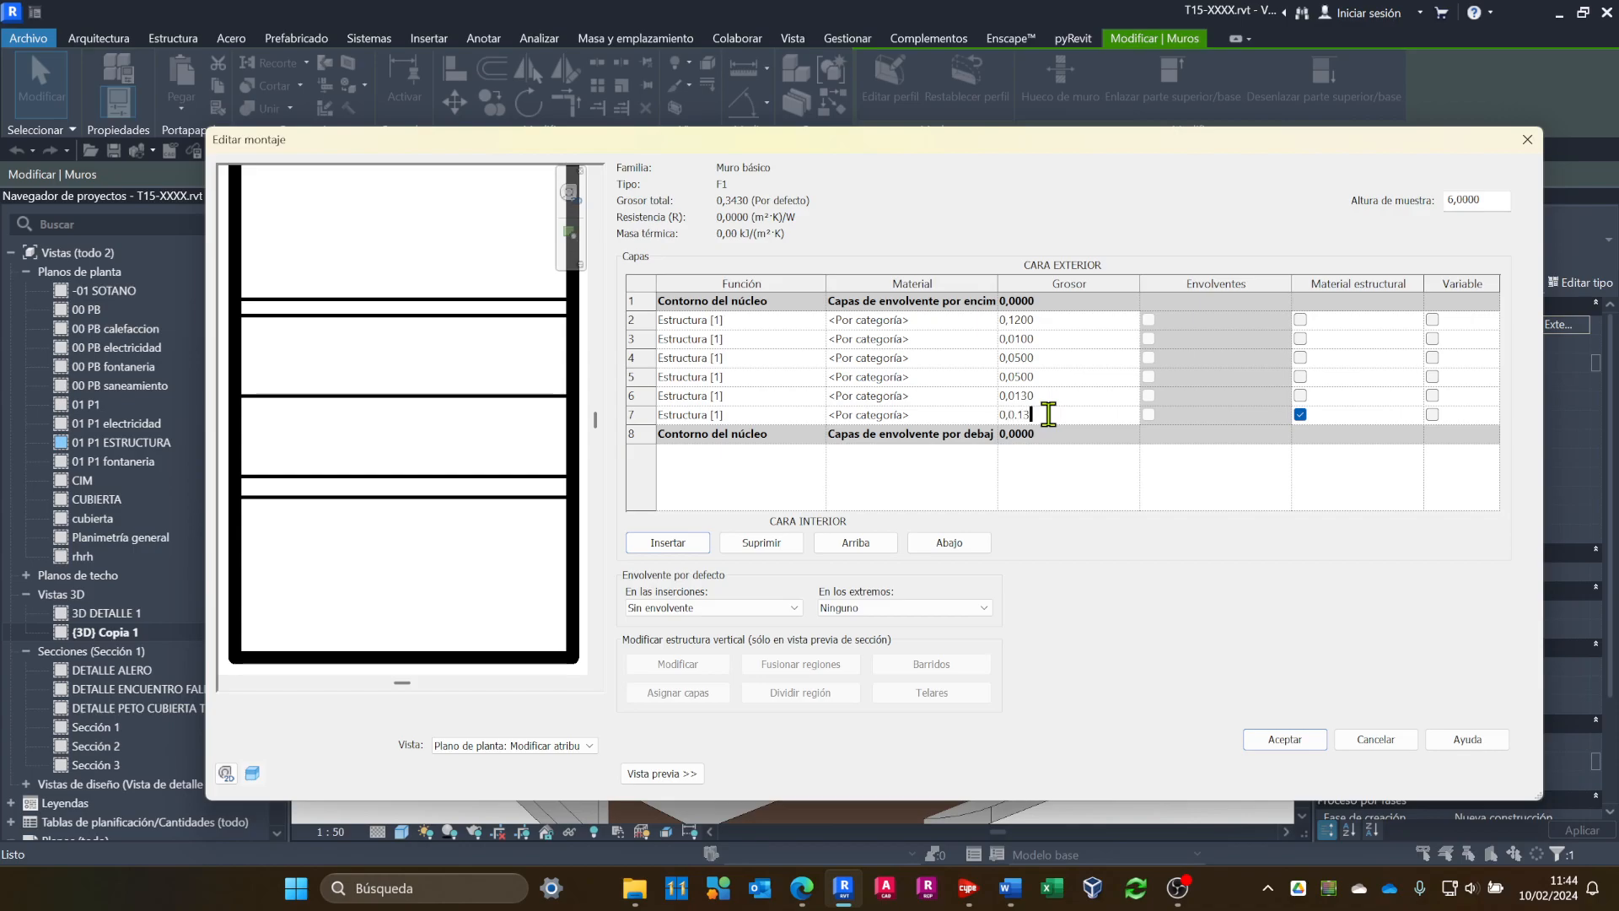
pyautogui.press('Return')
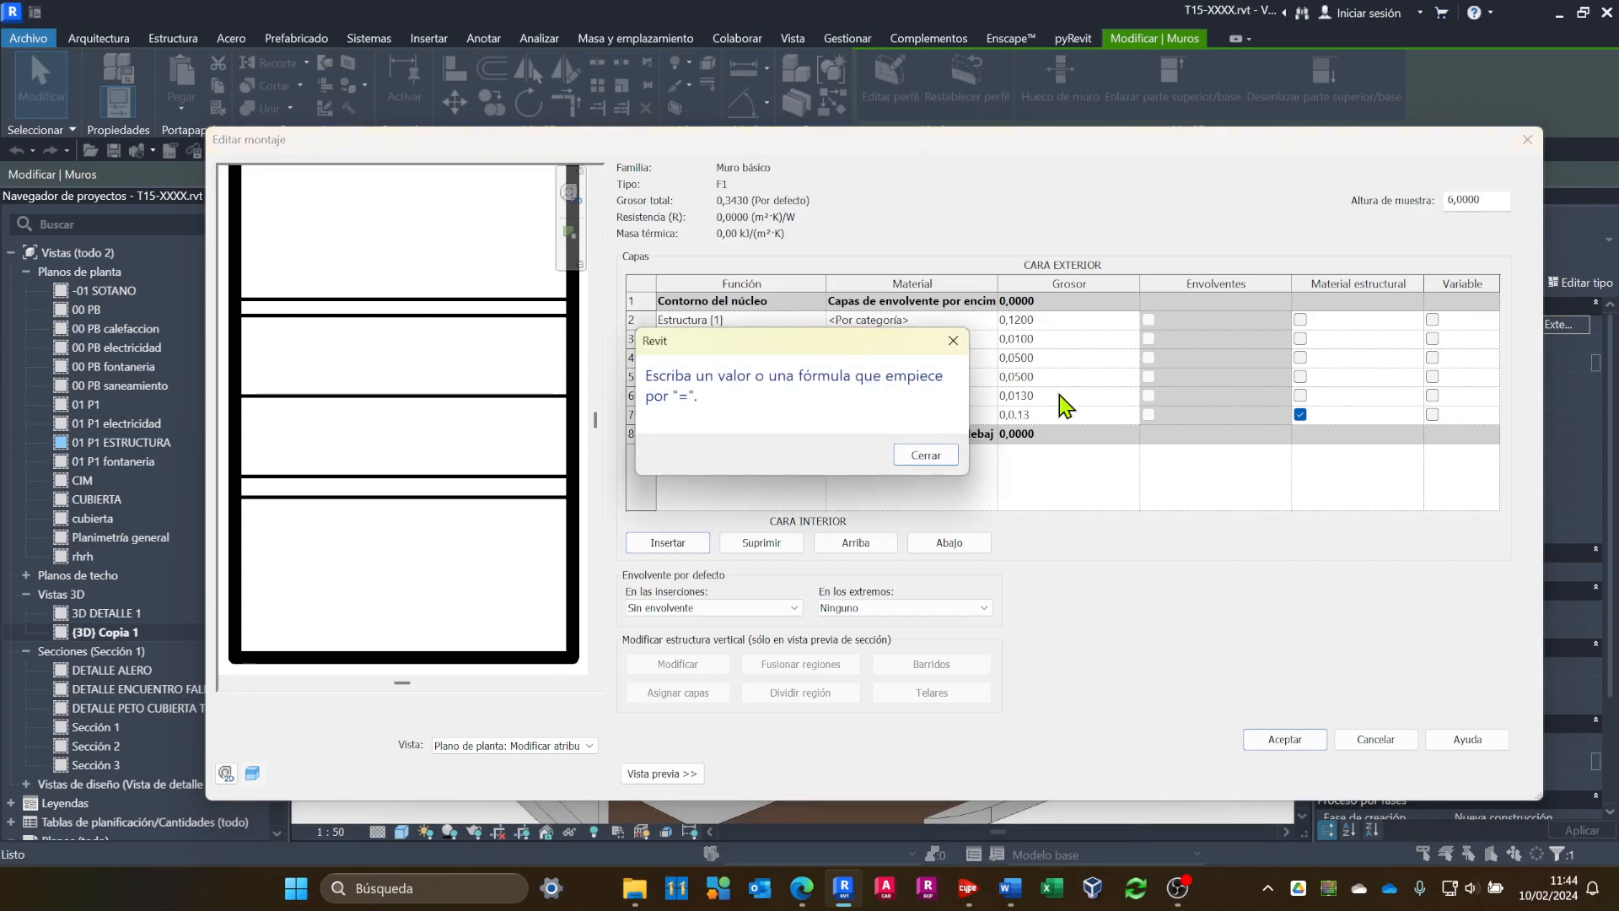
pyautogui.click(924, 455)
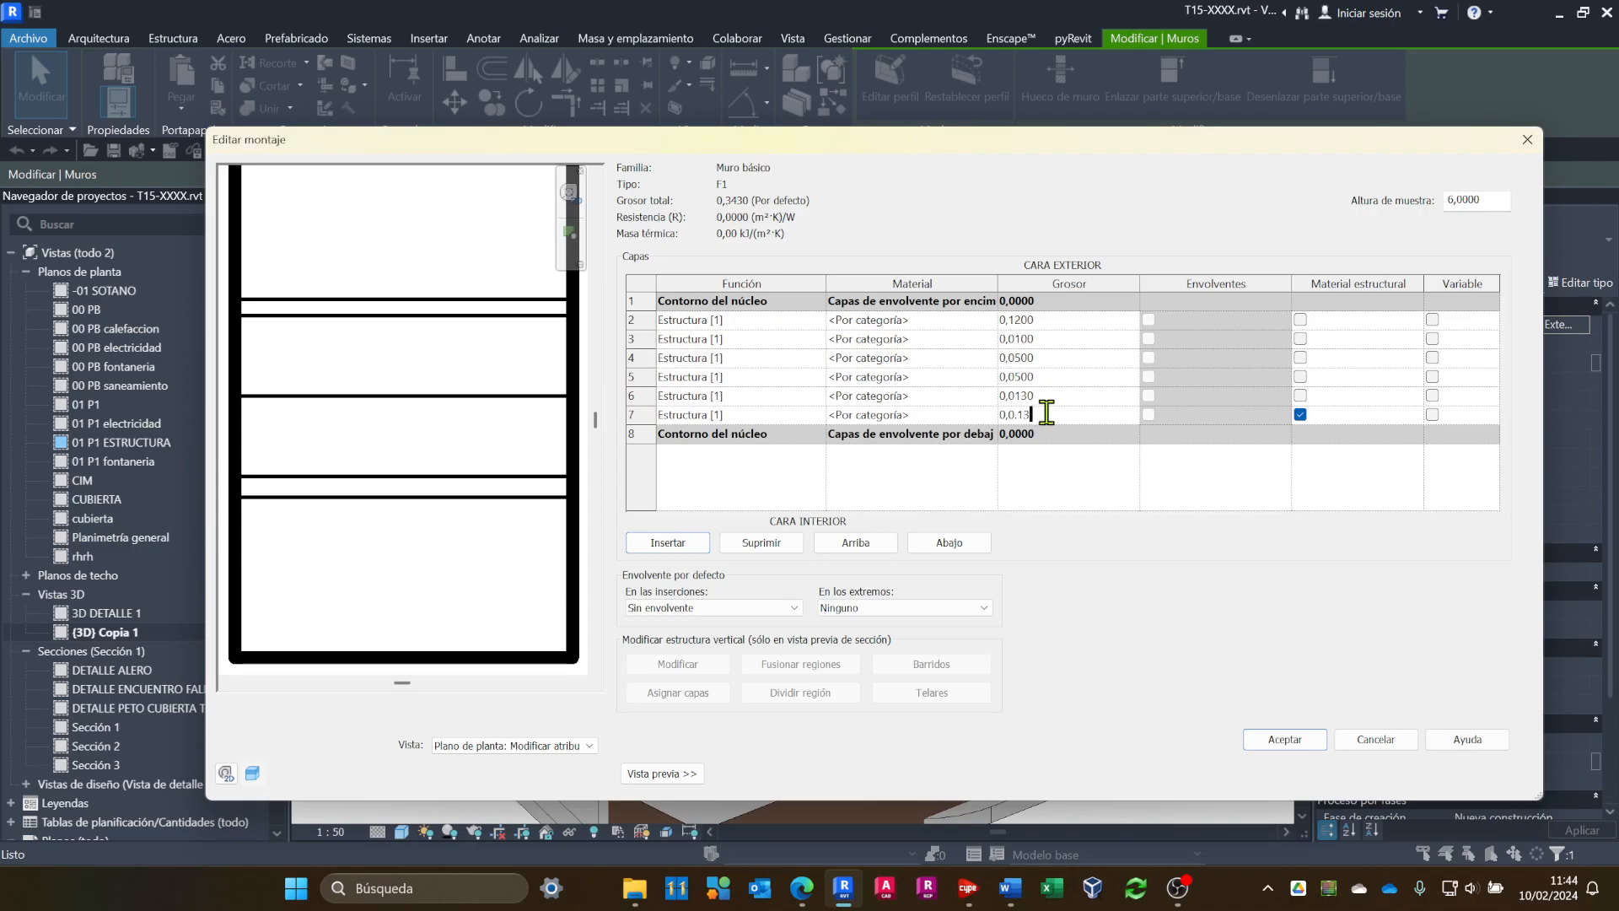
pyautogui.press('BackSpace')
pyautogui.press('BackSpace')
pyautogui.press('Tab')
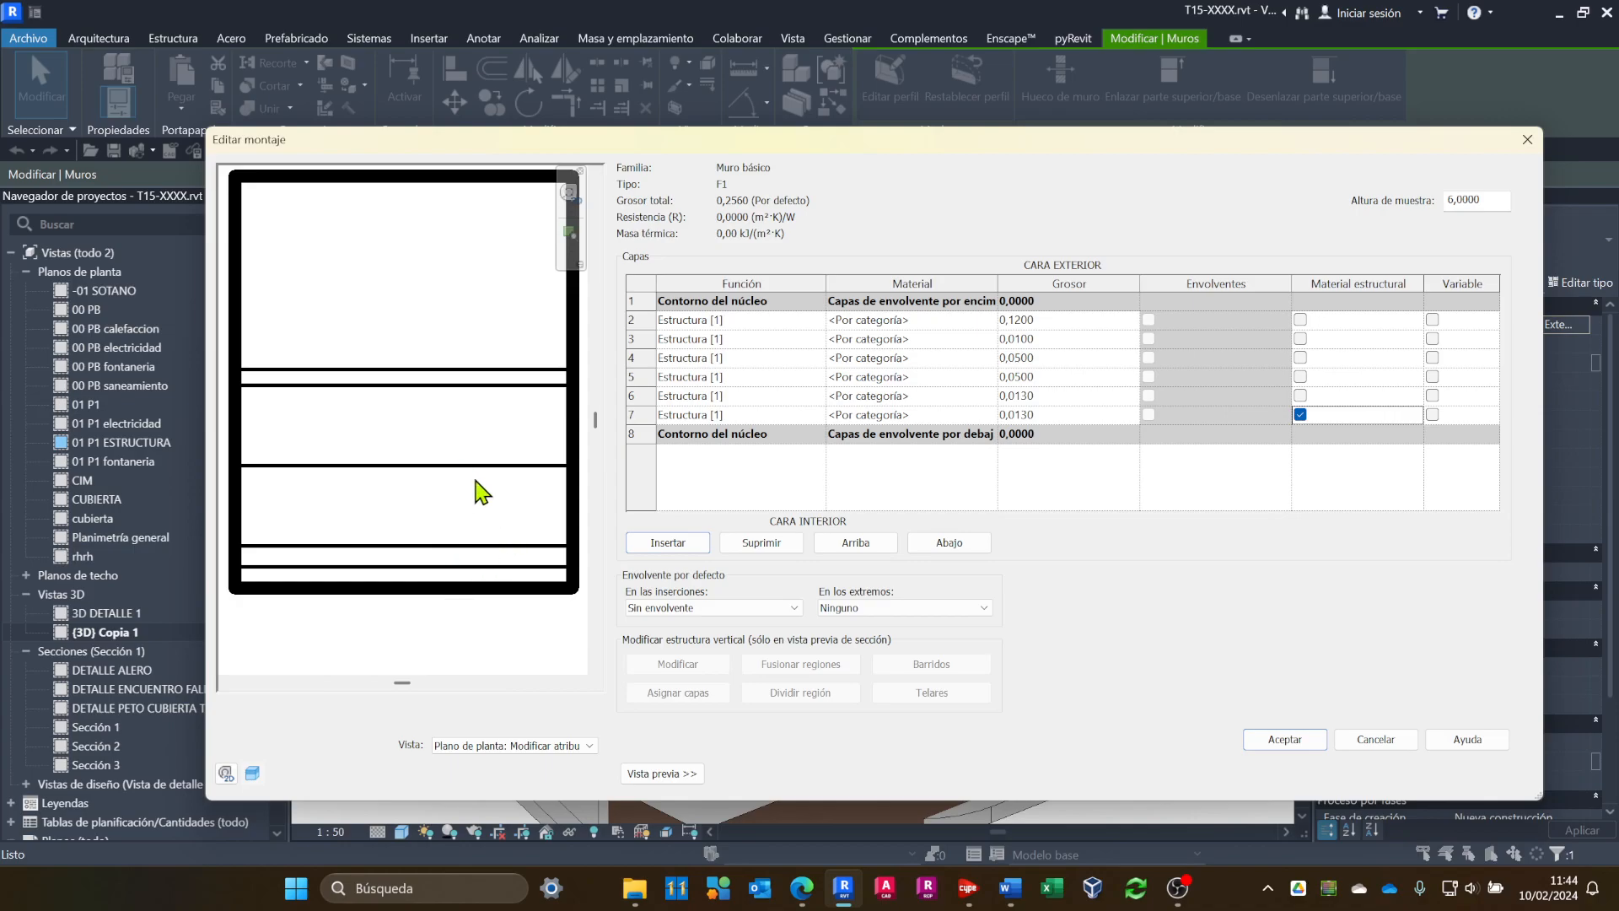
# Switch the assembly preview to the section view and inspect the F1 layers in it.
pyautogui.click(461, 747)
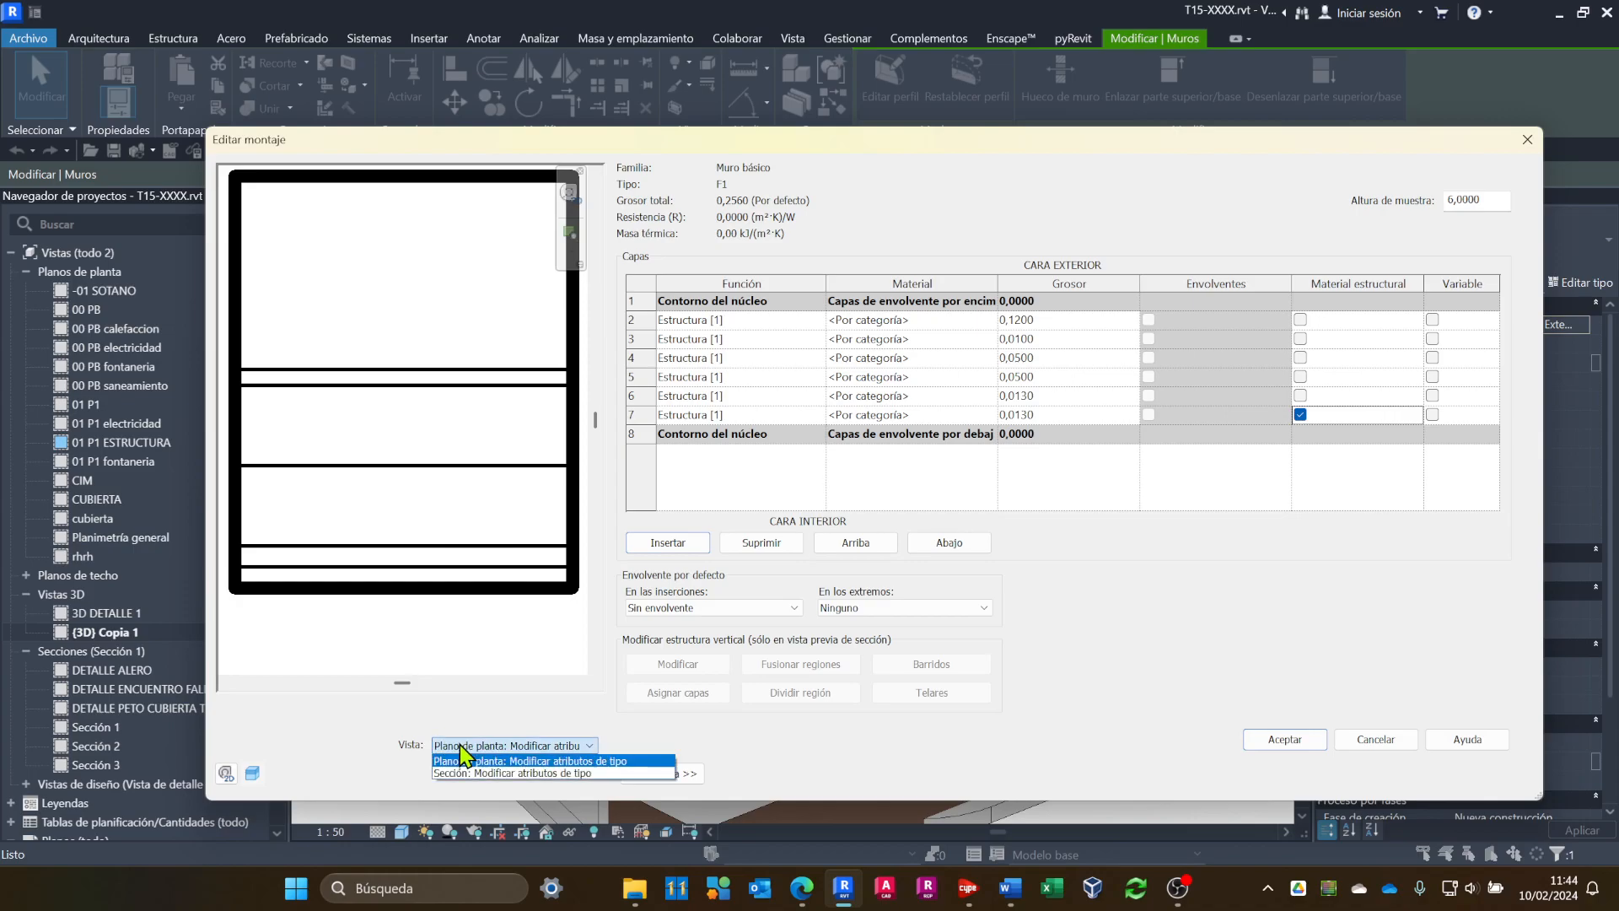
pyautogui.click(410, 751)
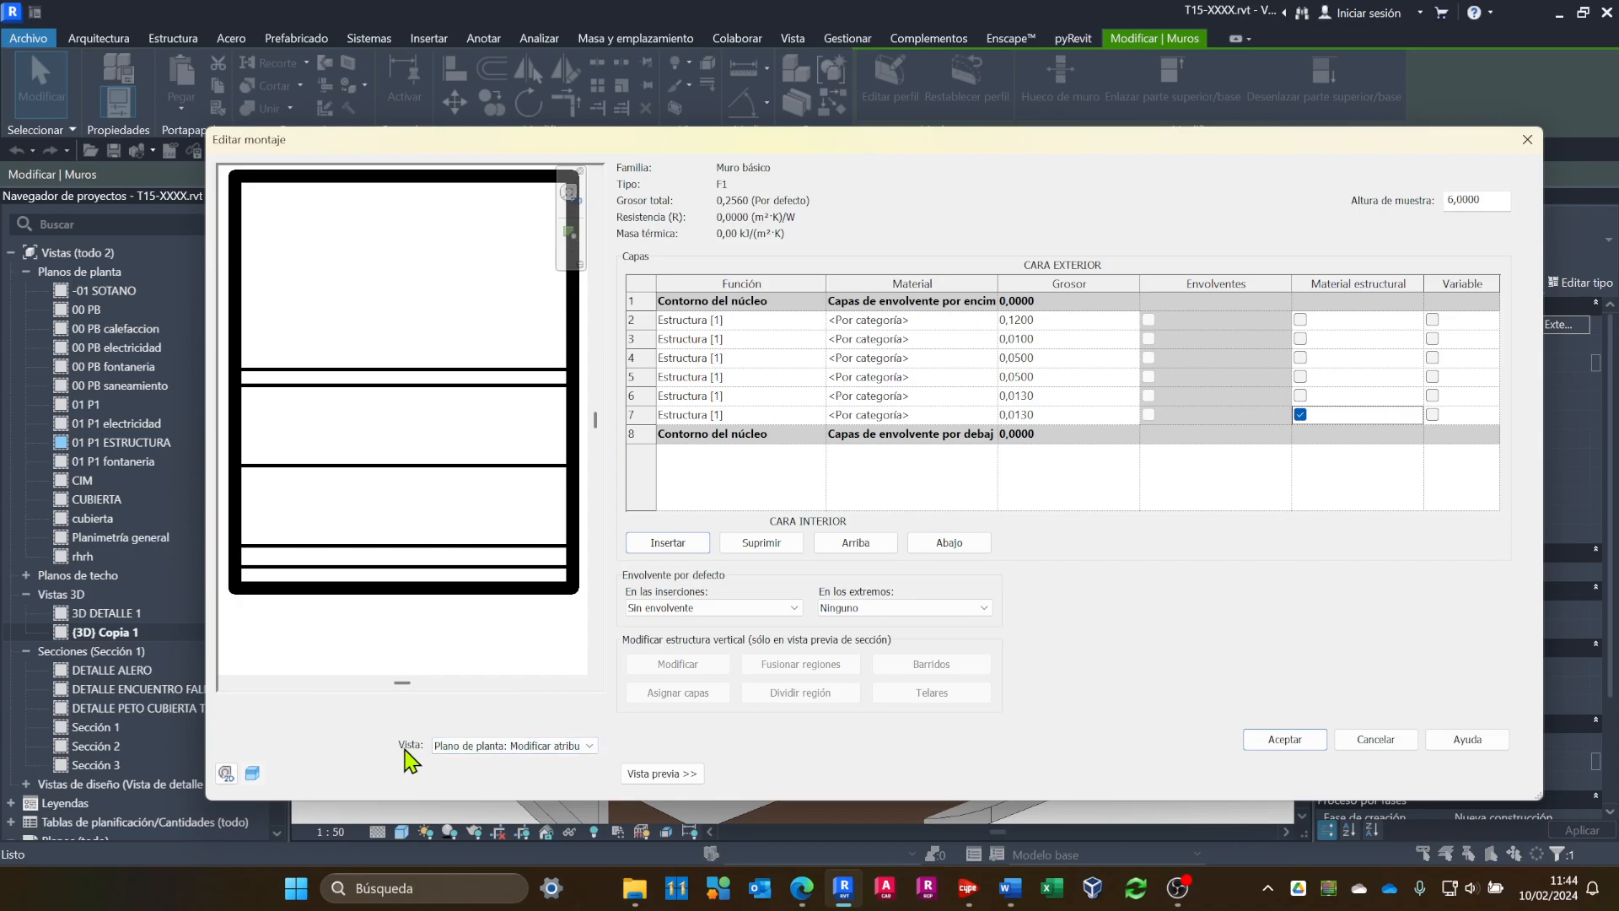
pyautogui.click(531, 748)
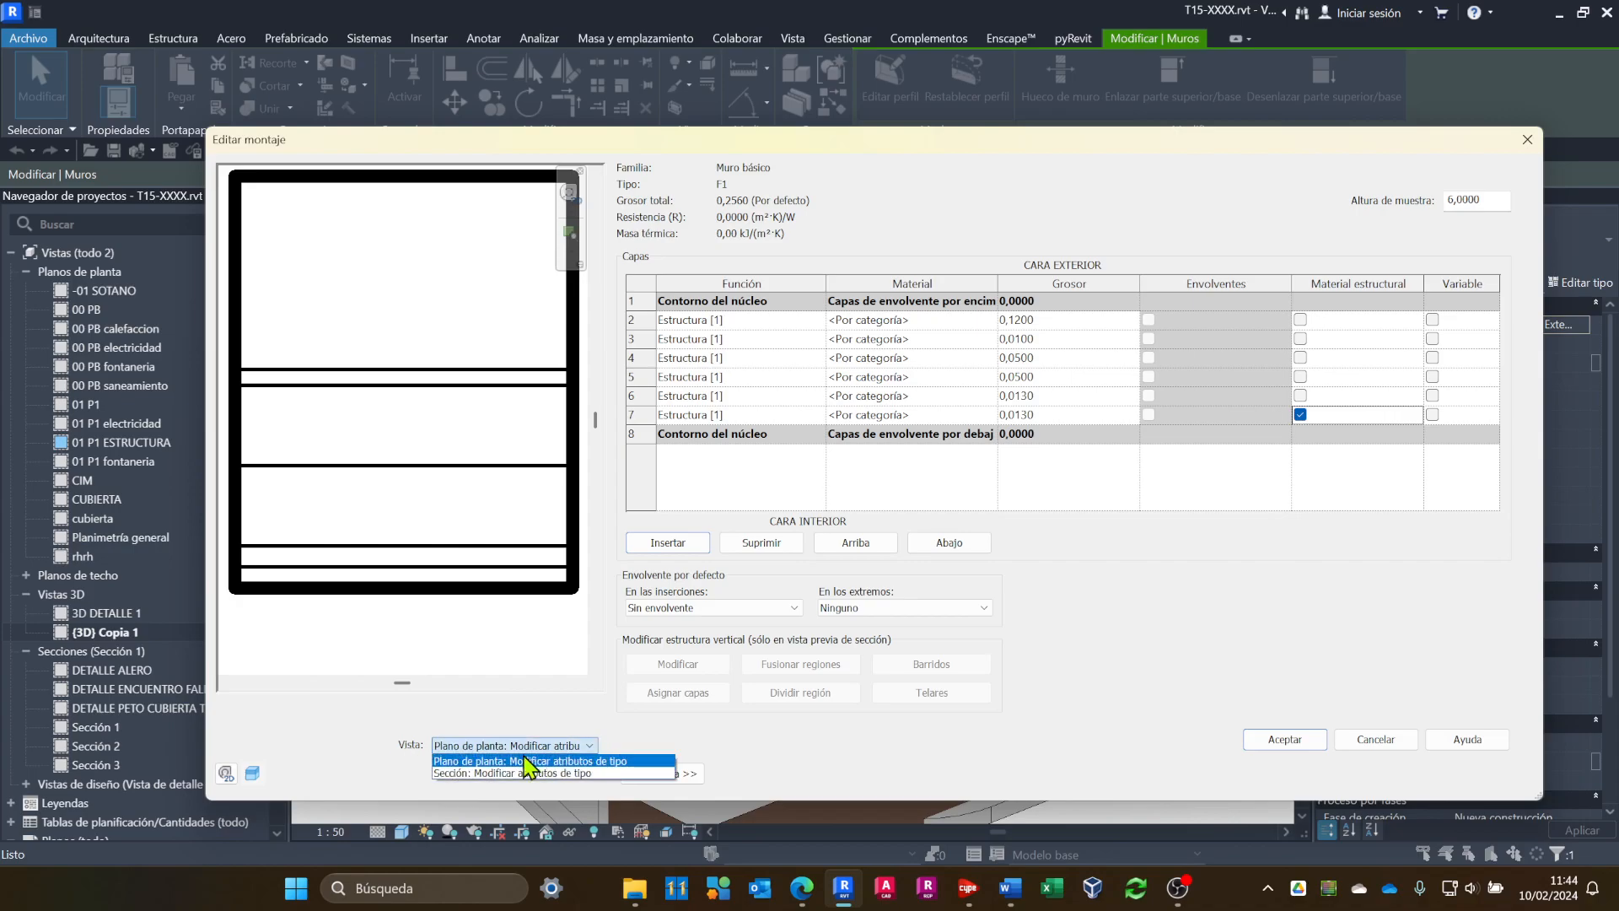
pyautogui.click(490, 774)
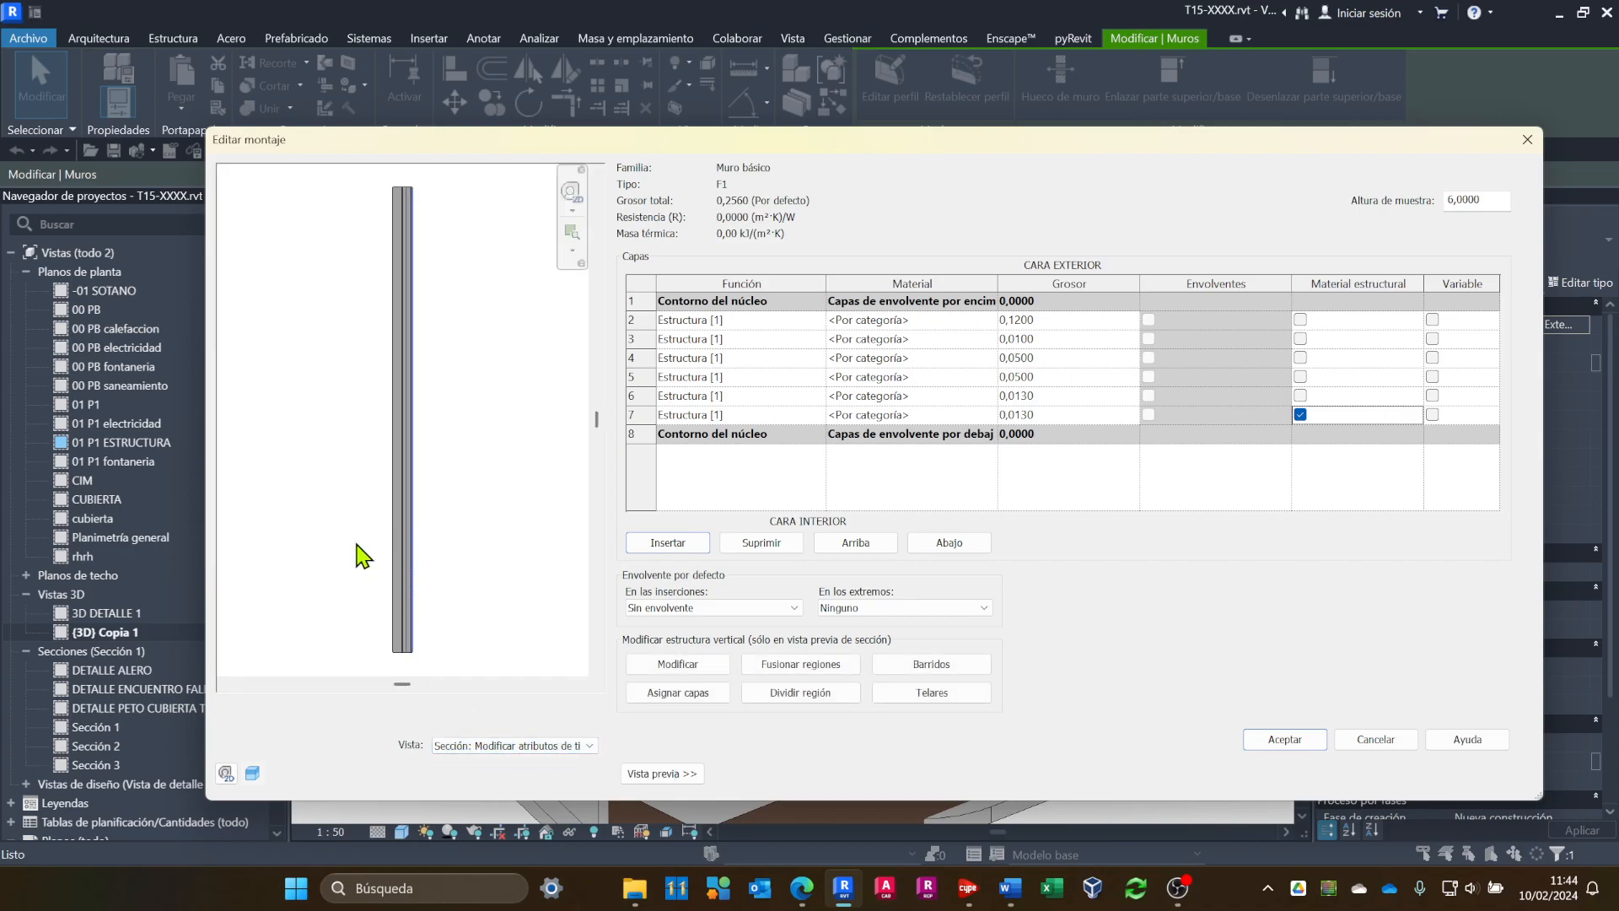
pyautogui.scroll(3, 397, 262)
pyautogui.moveTo(495, 328); pyautogui.dragTo(440, 466, button='middle')
pyautogui.scroll(3, 439, 466)
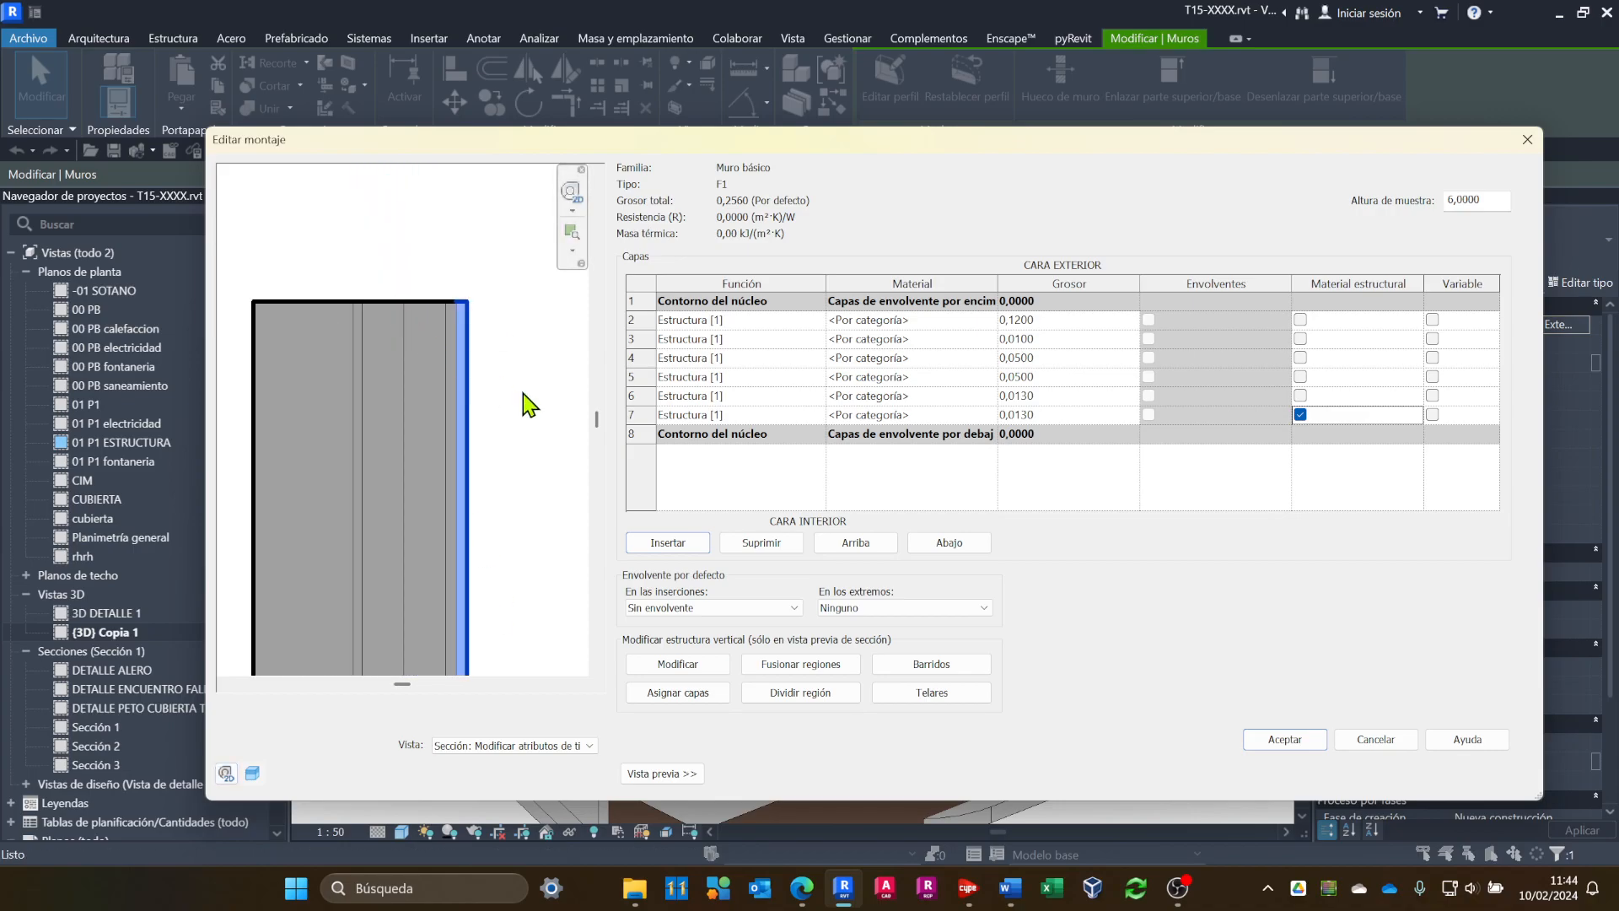
pyautogui.scroll(-5, 463, 415)
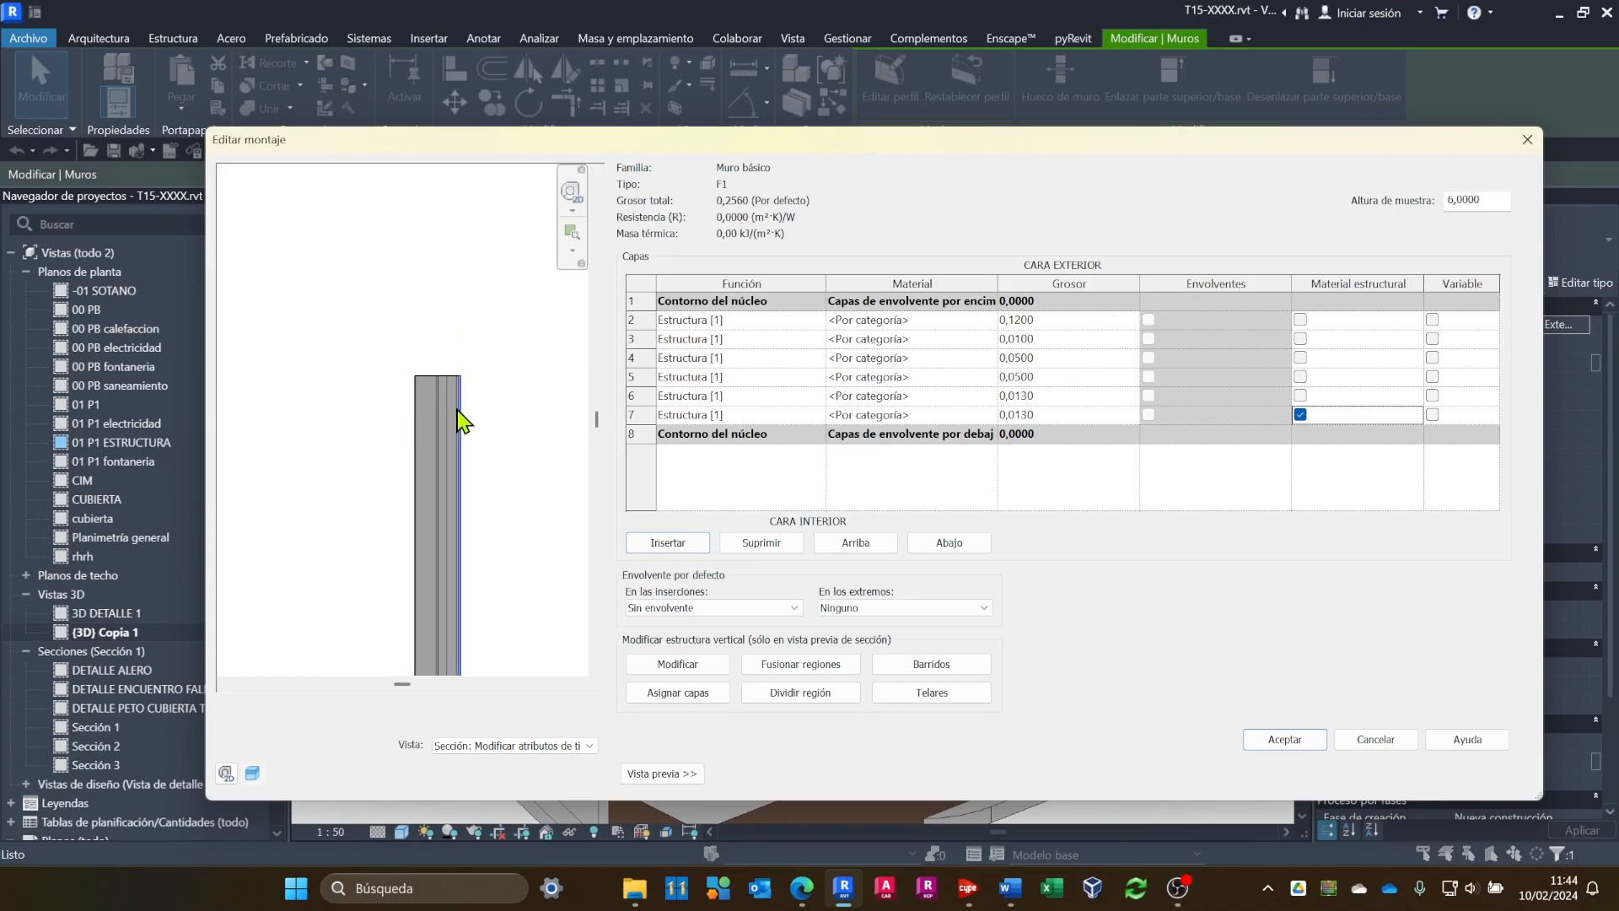
pyautogui.scroll(-3, 433, 347)
pyautogui.moveTo(503, 497); pyautogui.dragTo(492, 472, button='middle')
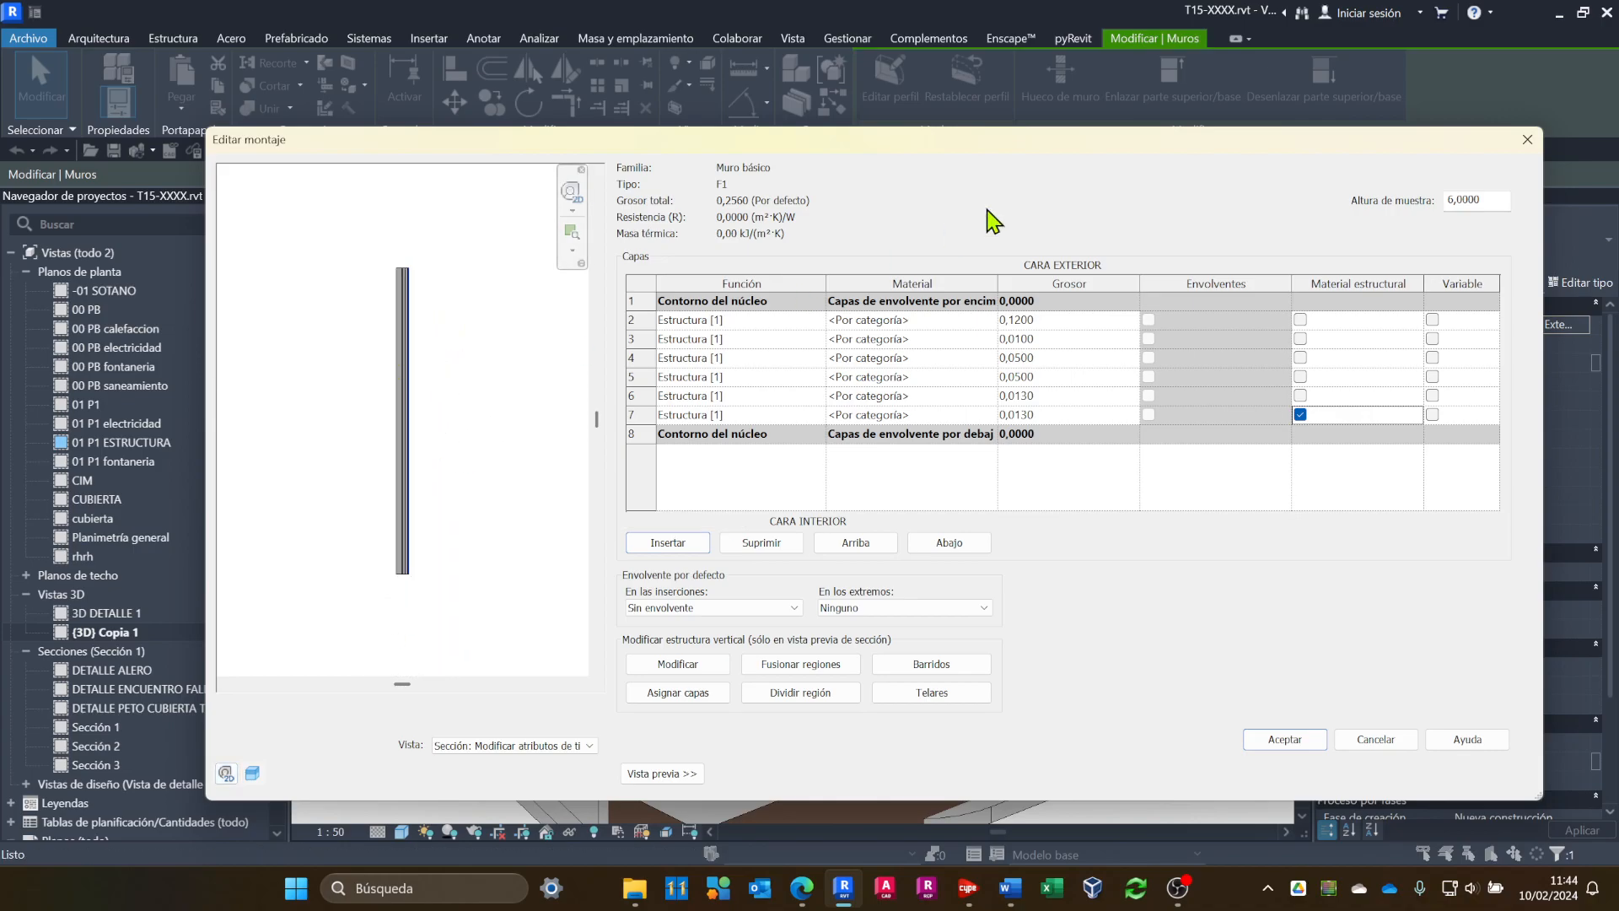
# Set the sample height of the F1 assembly preview to 3.
pyautogui.doubleClick(1488, 200)
pyautogui.write('3')
pyautogui.press('Tab')
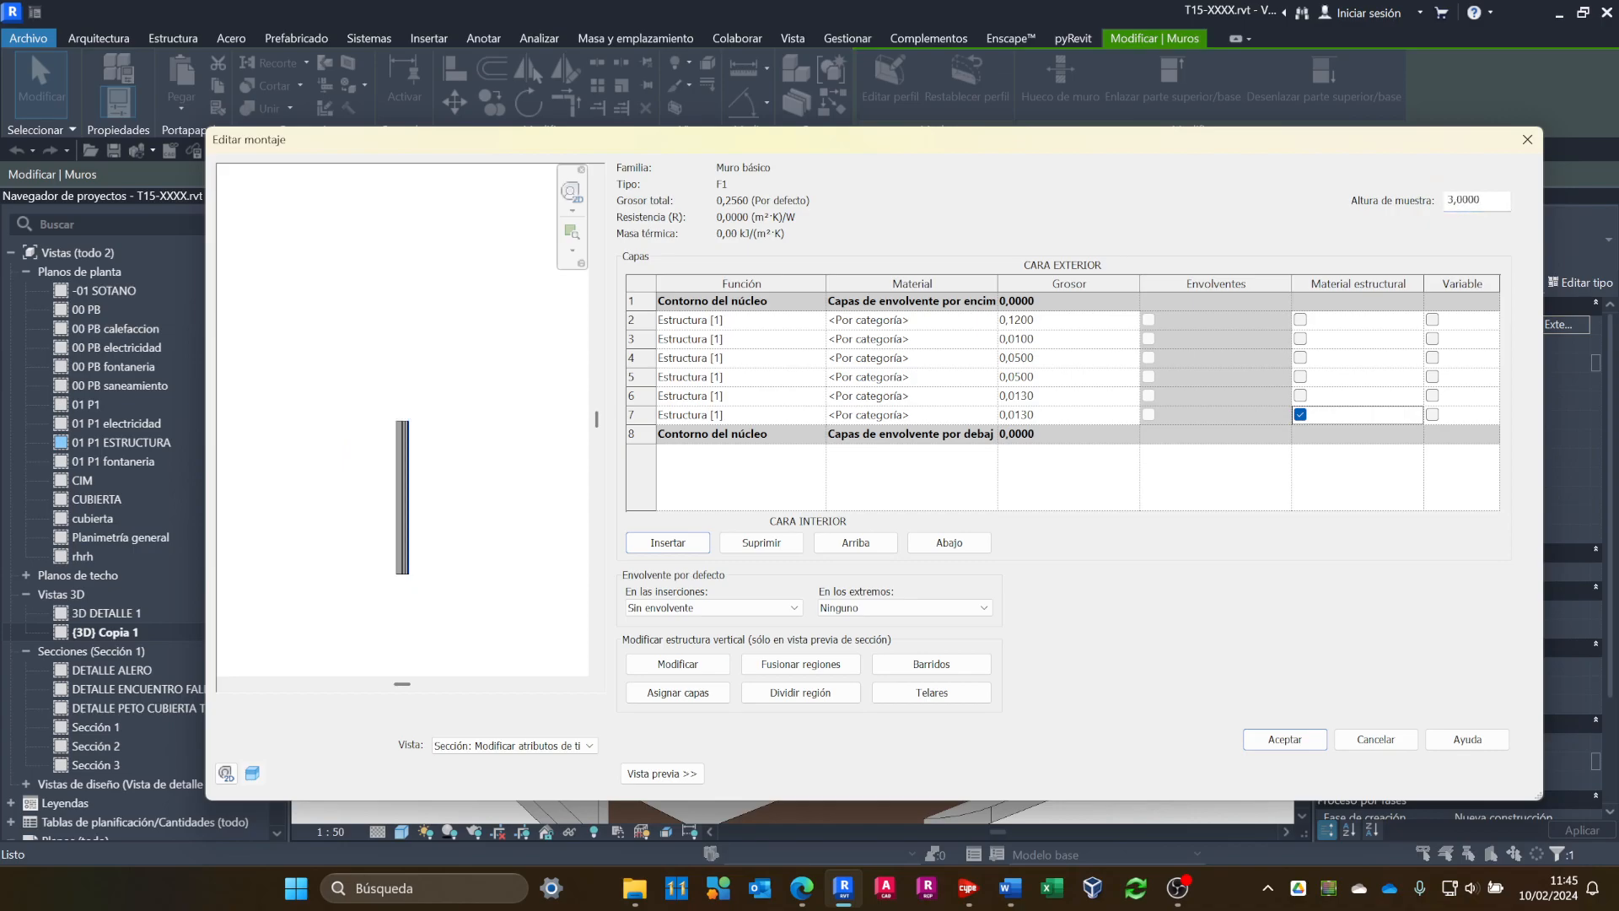
# Examine each F1 layer in the enlarged section preview against its row in the layer table.
pyautogui.scroll(5, 406, 464)
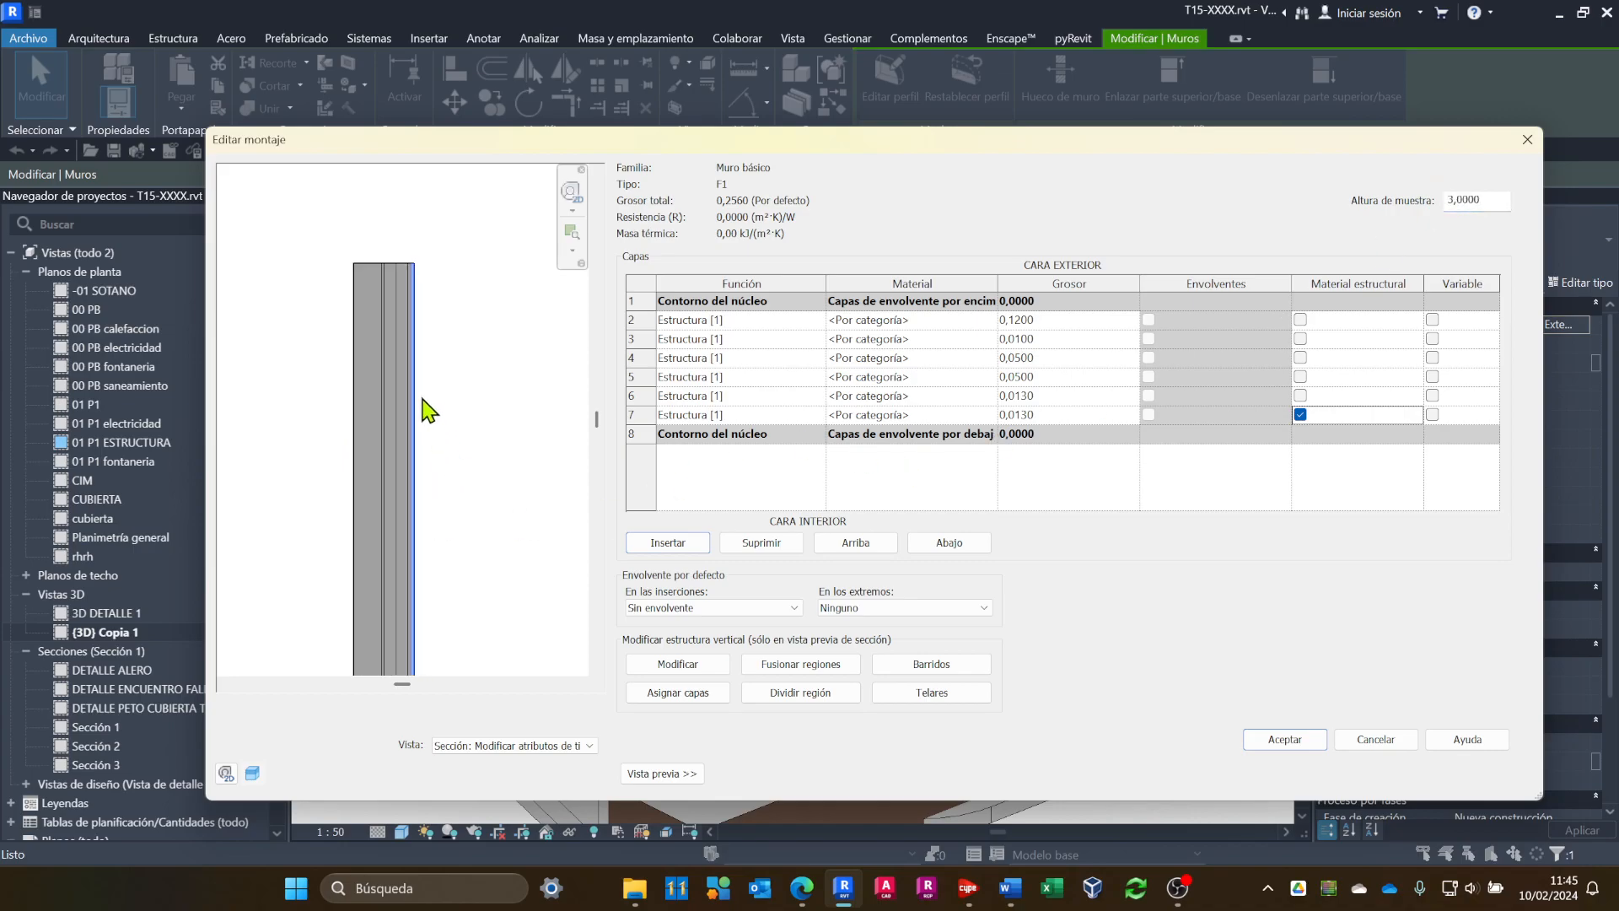
pyautogui.scroll(1, 432, 308)
pyautogui.moveTo(467, 348); pyautogui.dragTo(534, 377, button='middle')
pyautogui.scroll(4, 501, 397)
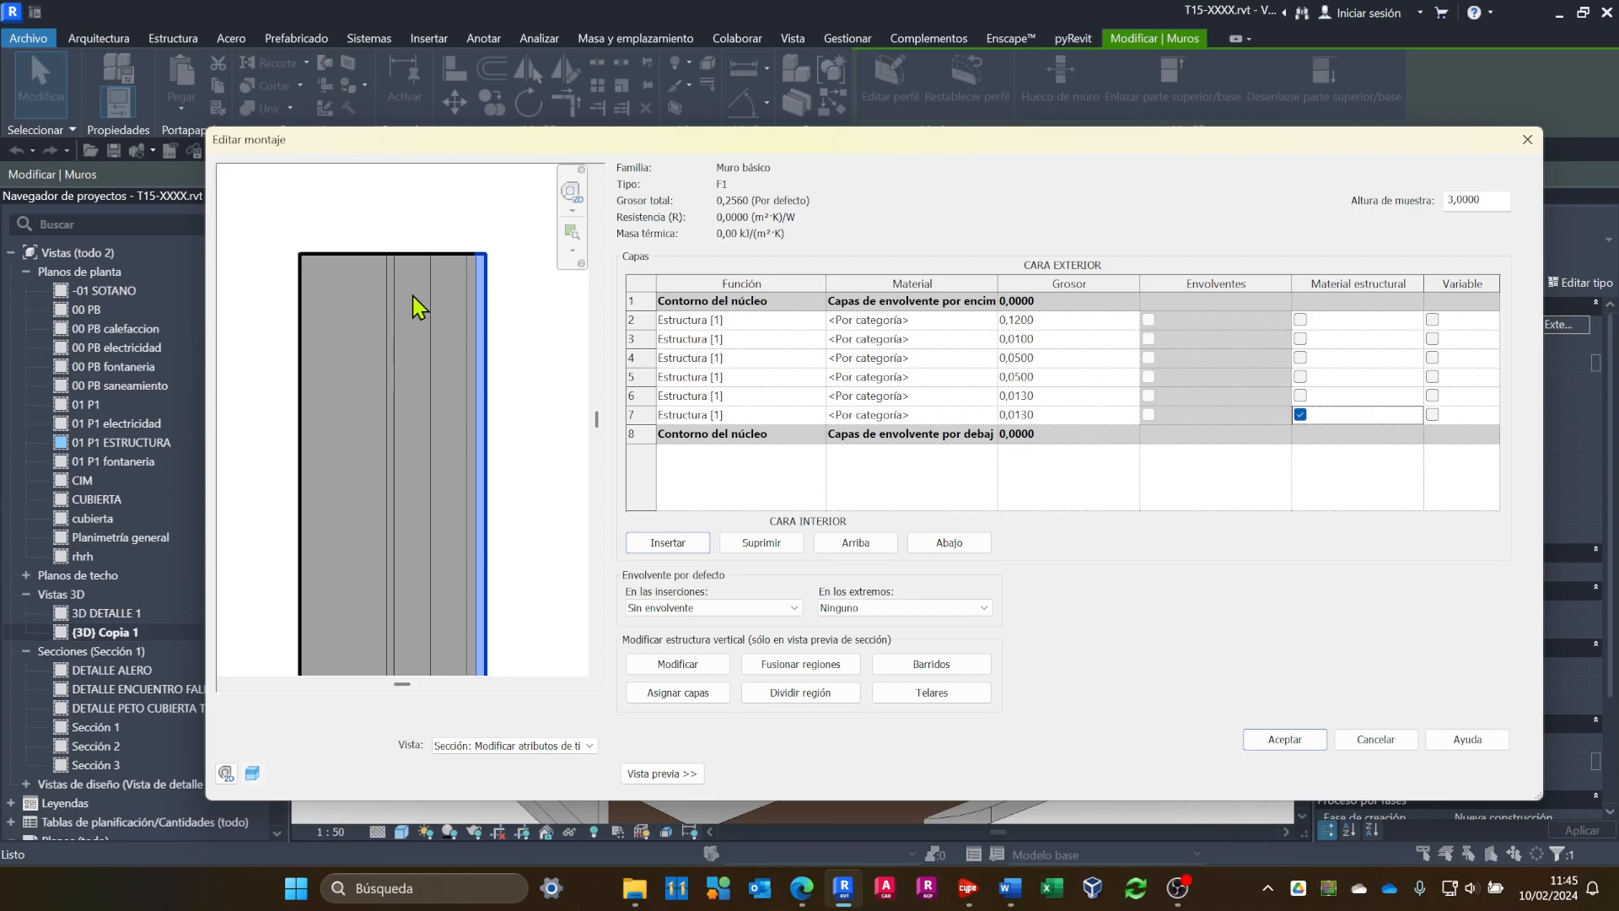
pyautogui.click(712, 359)
pyautogui.click(704, 335)
pyautogui.click(702, 321)
pyautogui.click(699, 360)
pyautogui.click(696, 378)
pyautogui.click(688, 396)
pyautogui.click(688, 414)
pyautogui.click(424, 212)
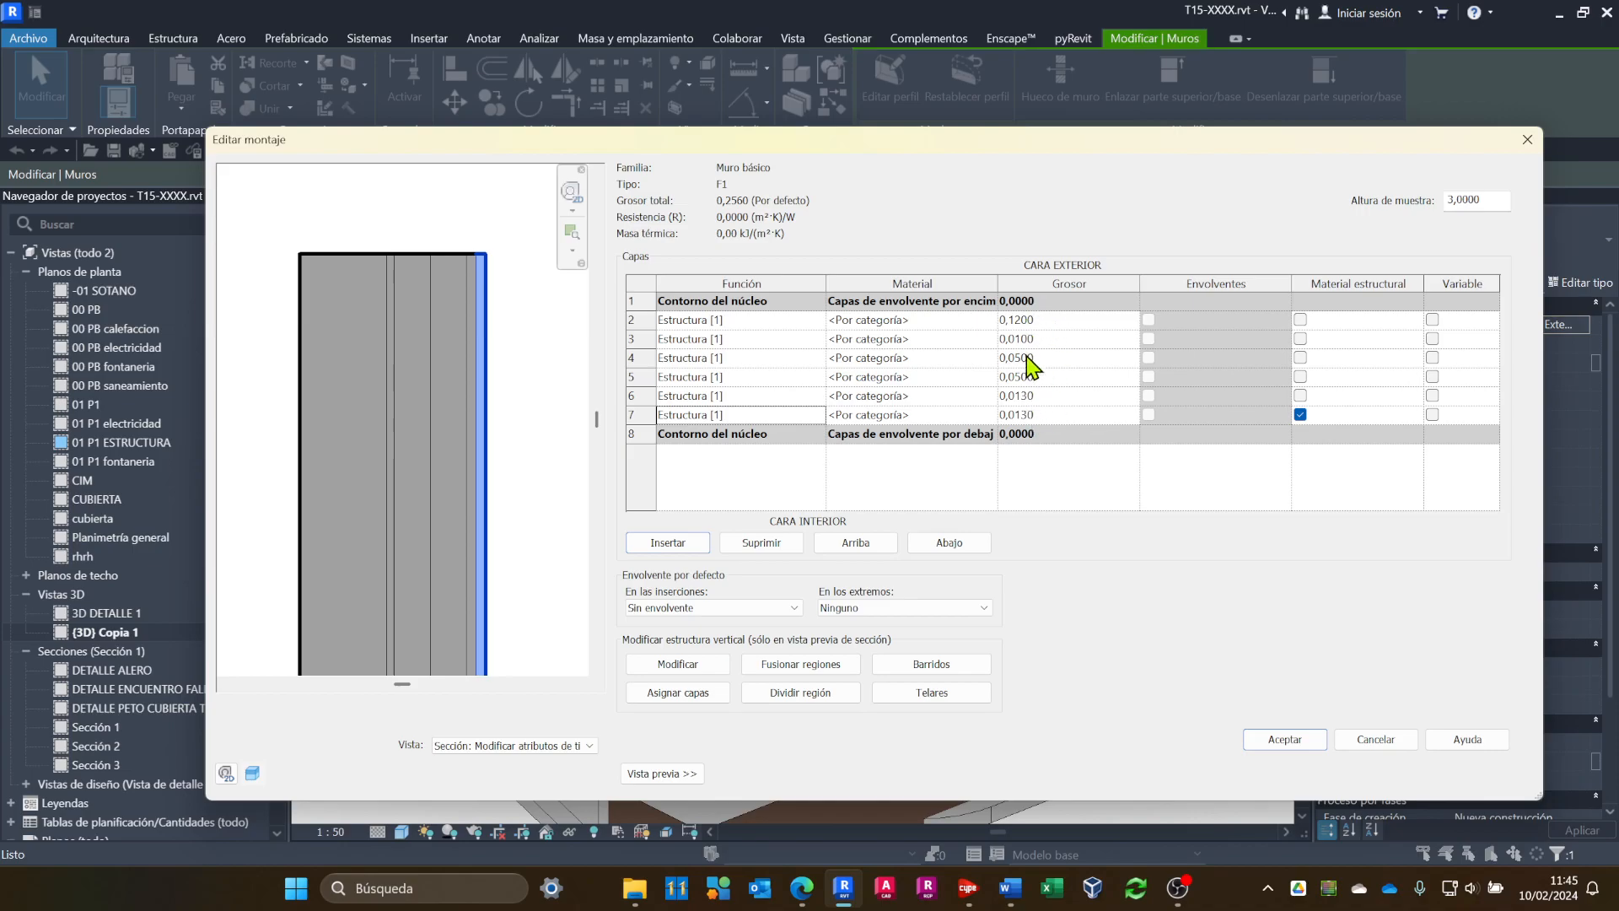
# Remove the structural material designation from layer 7 and leave its variable thickness option off.
pyautogui.click(1298, 416)
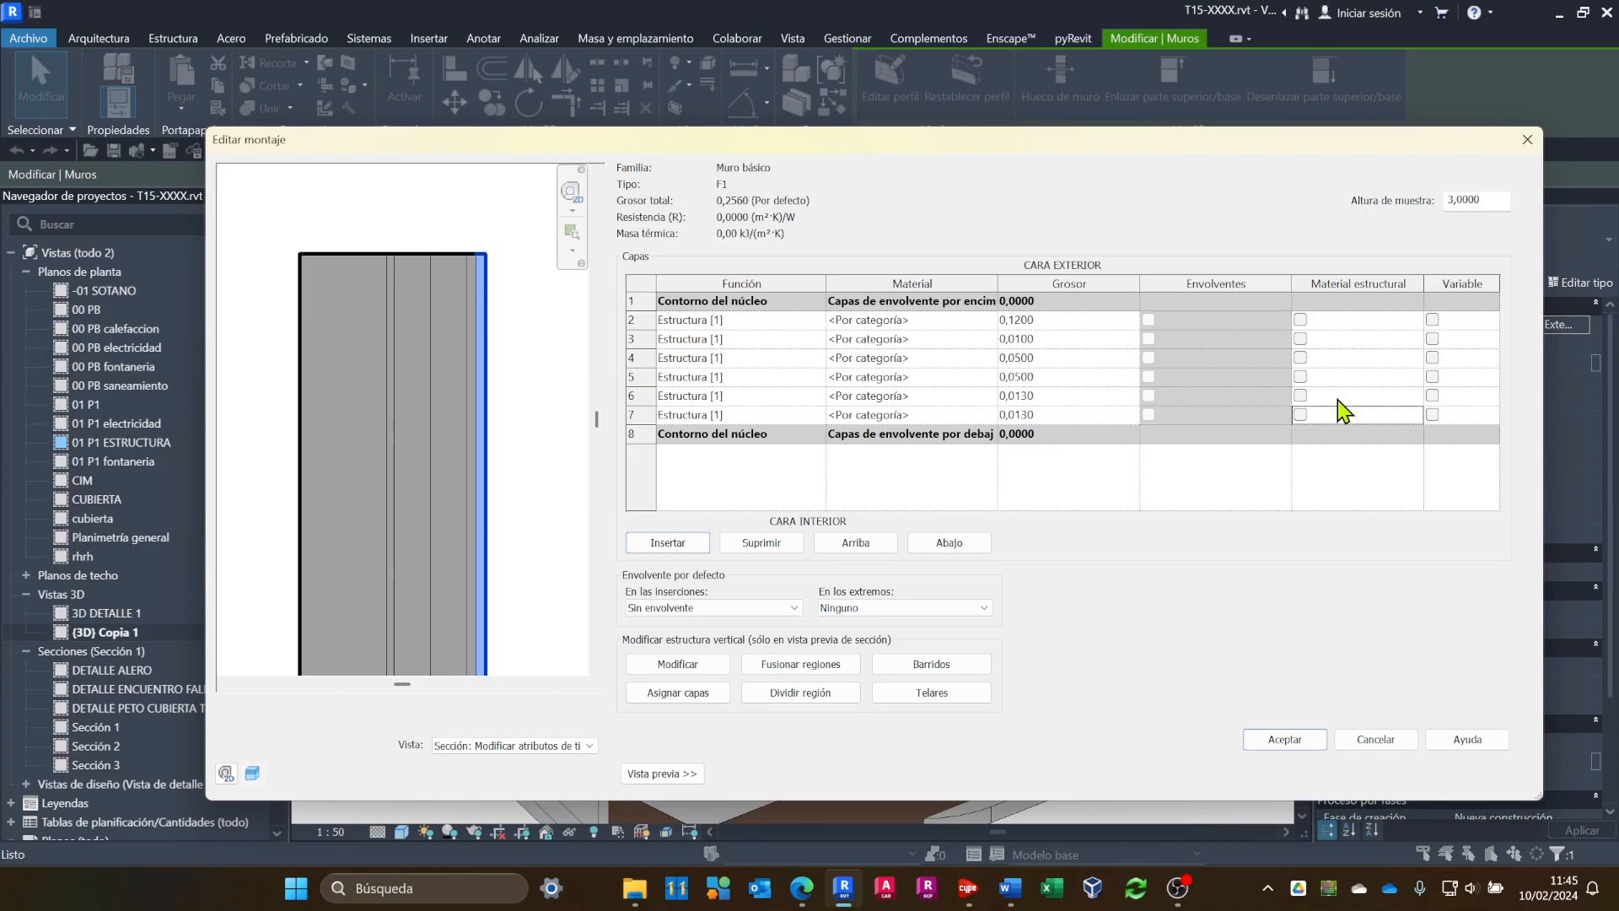
pyautogui.click(1431, 415)
pyautogui.click(1431, 415)
# Assign the project material LADRILLO CARAVISTA to the 0.12 exterior layer 2 of wall F1.
pyautogui.click(936, 323)
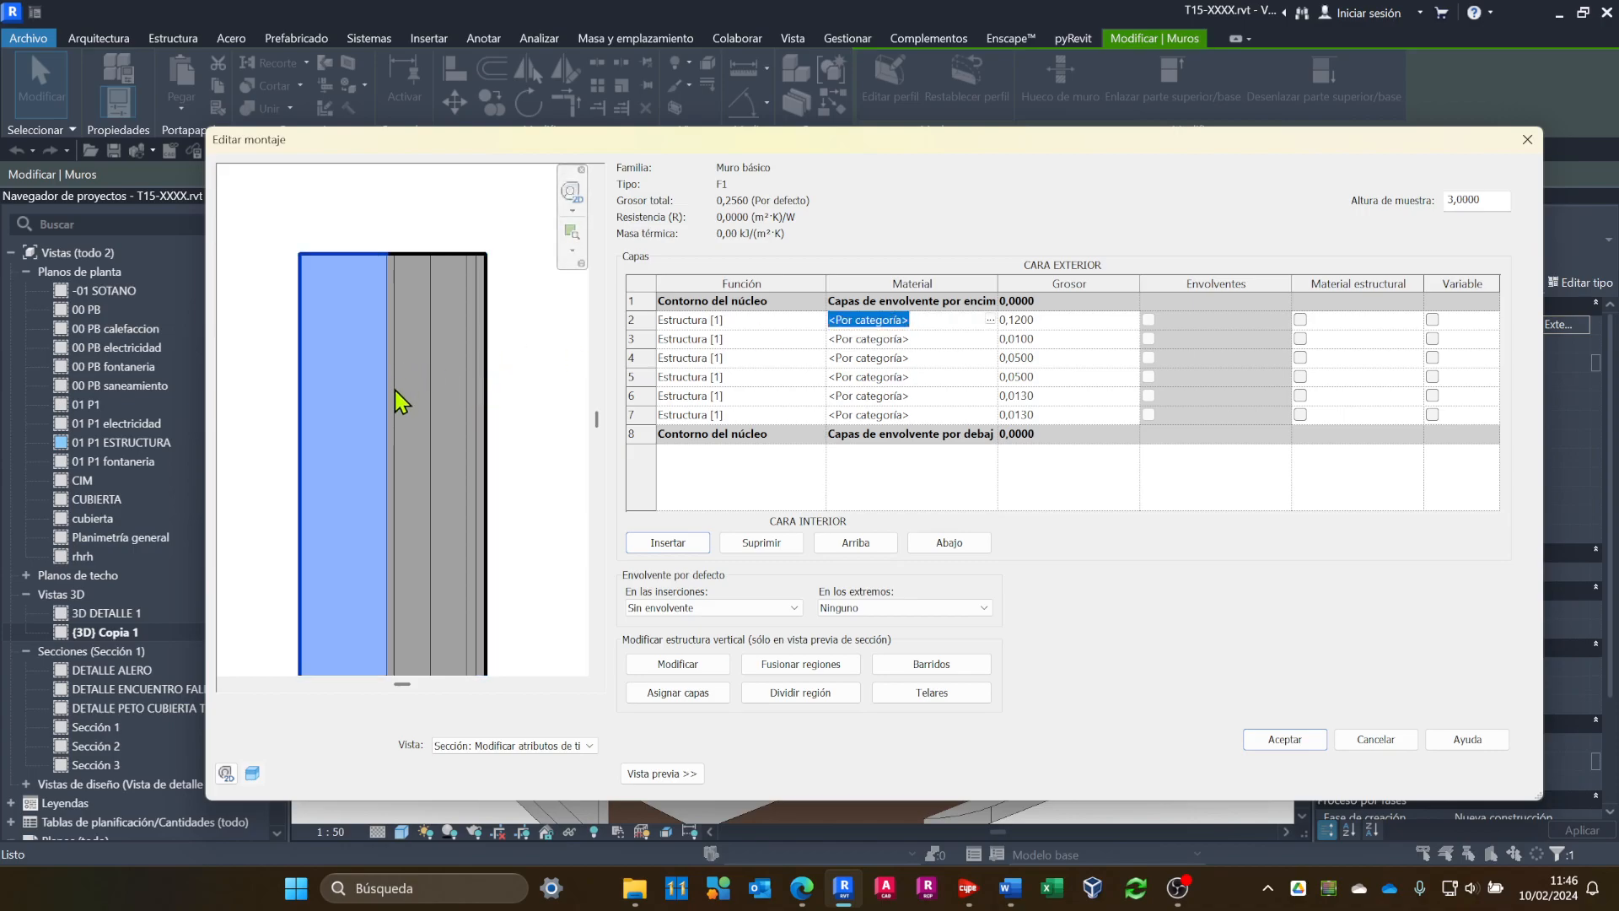
pyautogui.click(990, 320)
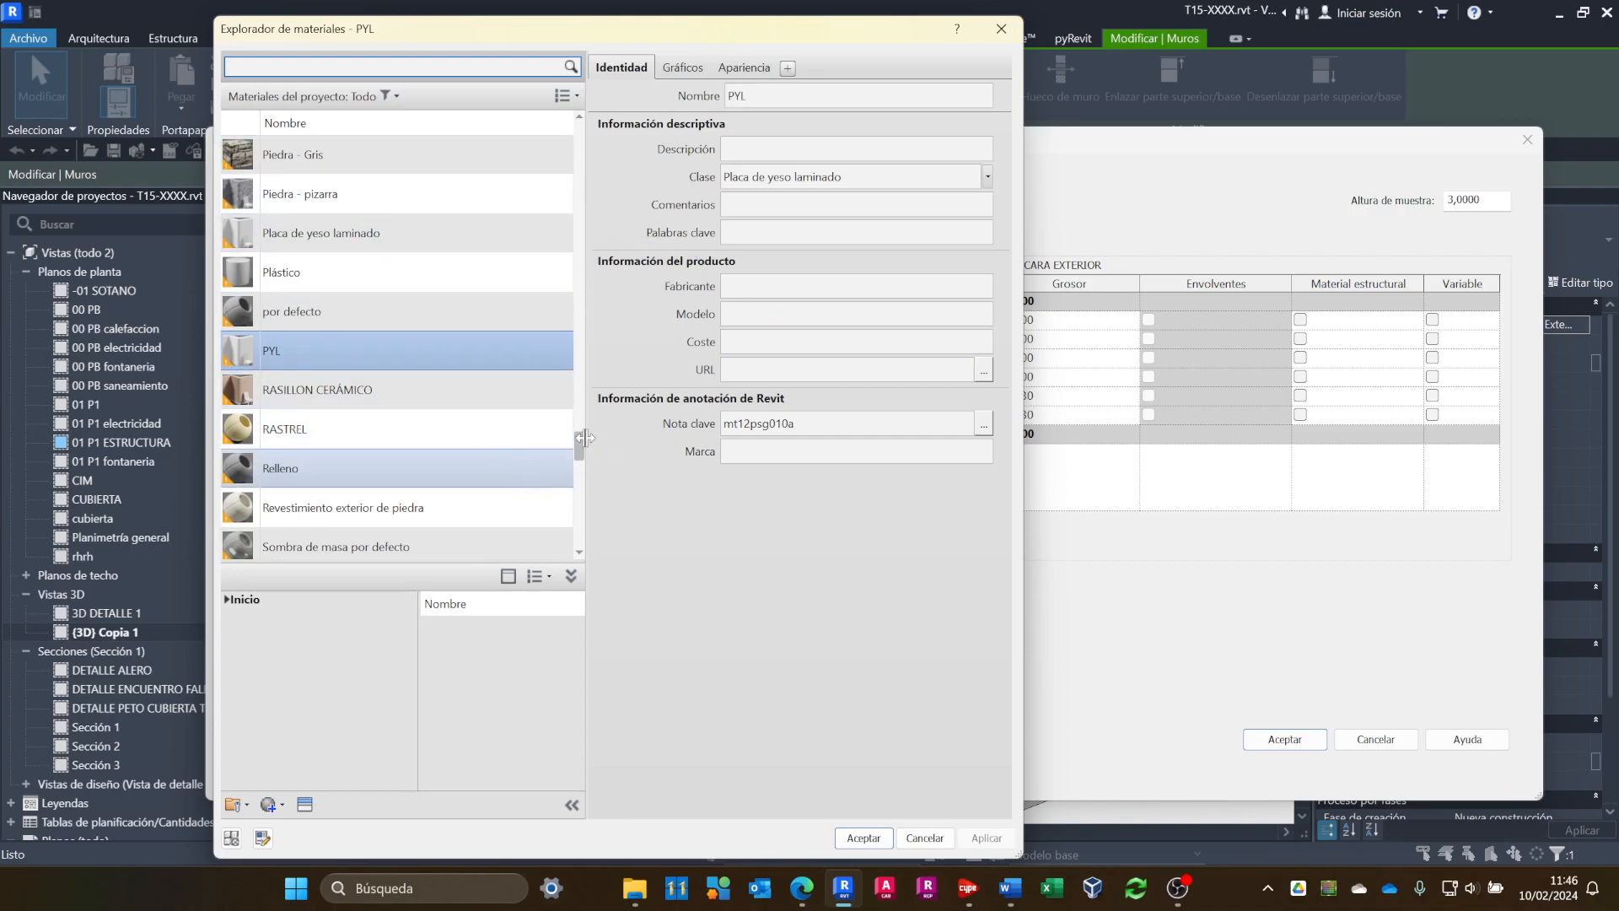
pyautogui.moveTo(580, 462); pyautogui.dragTo(595, 322)
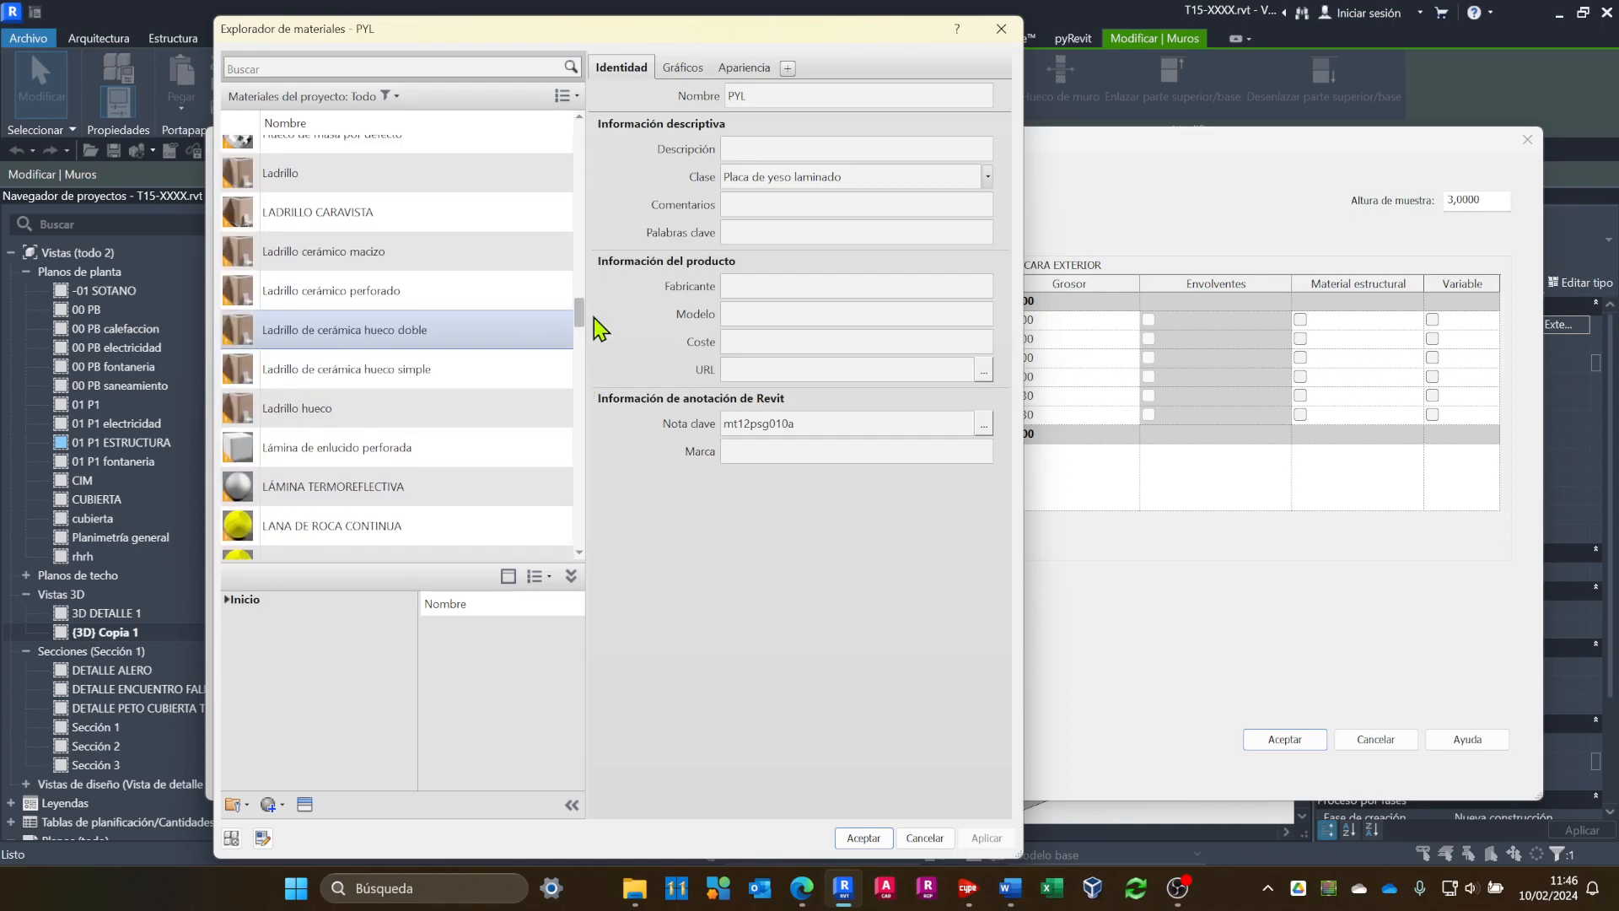
pyautogui.click(336, 219)
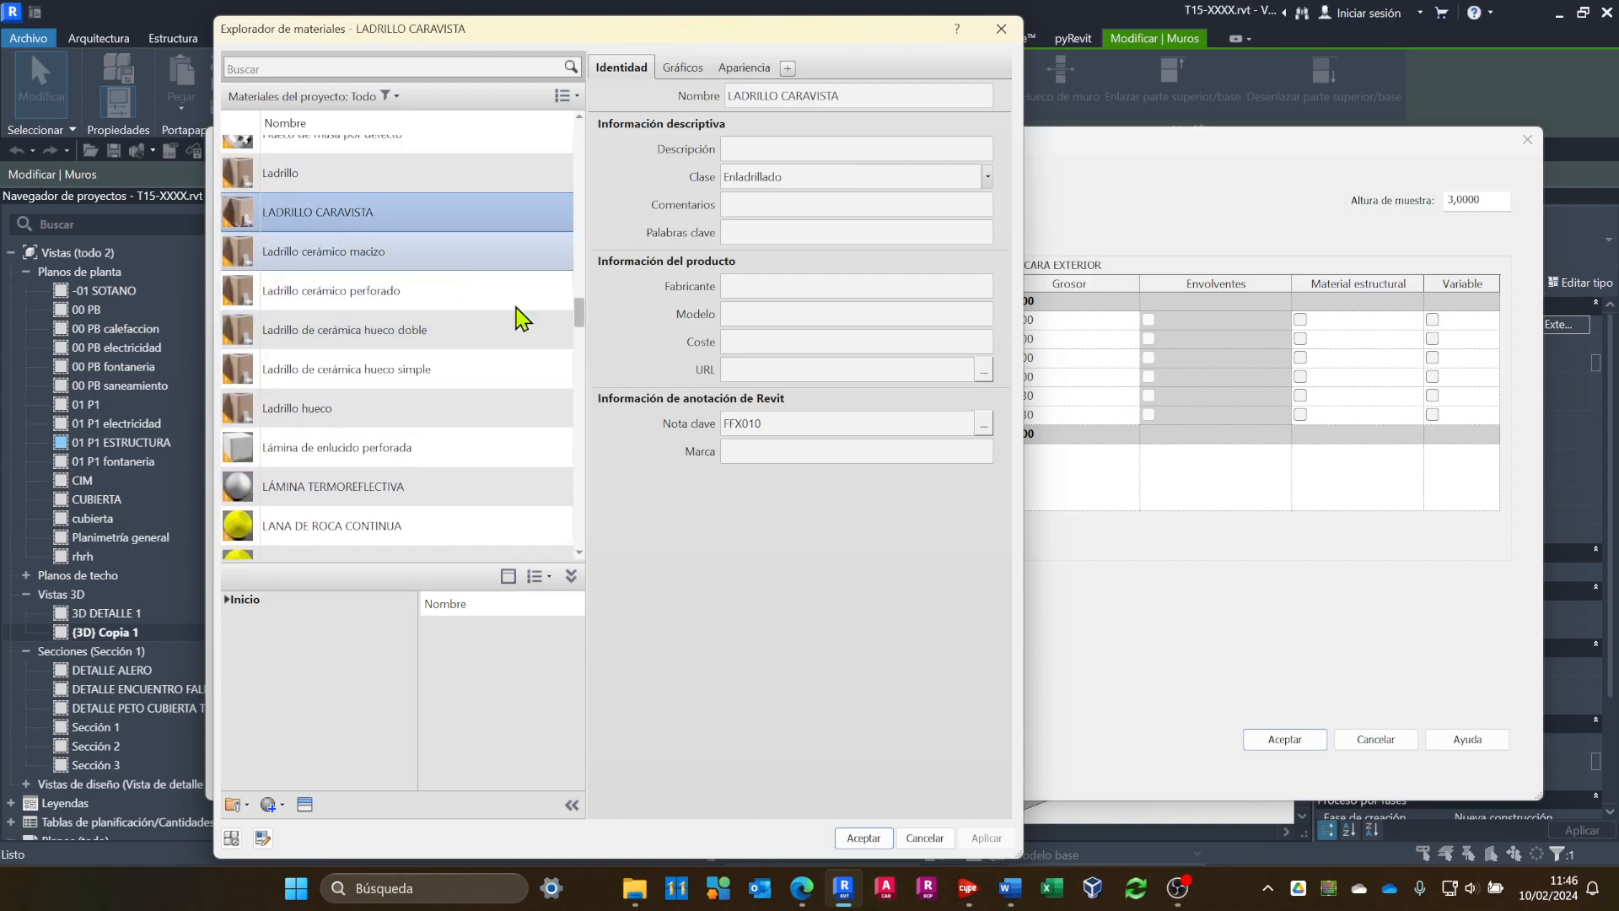
pyautogui.click(864, 838)
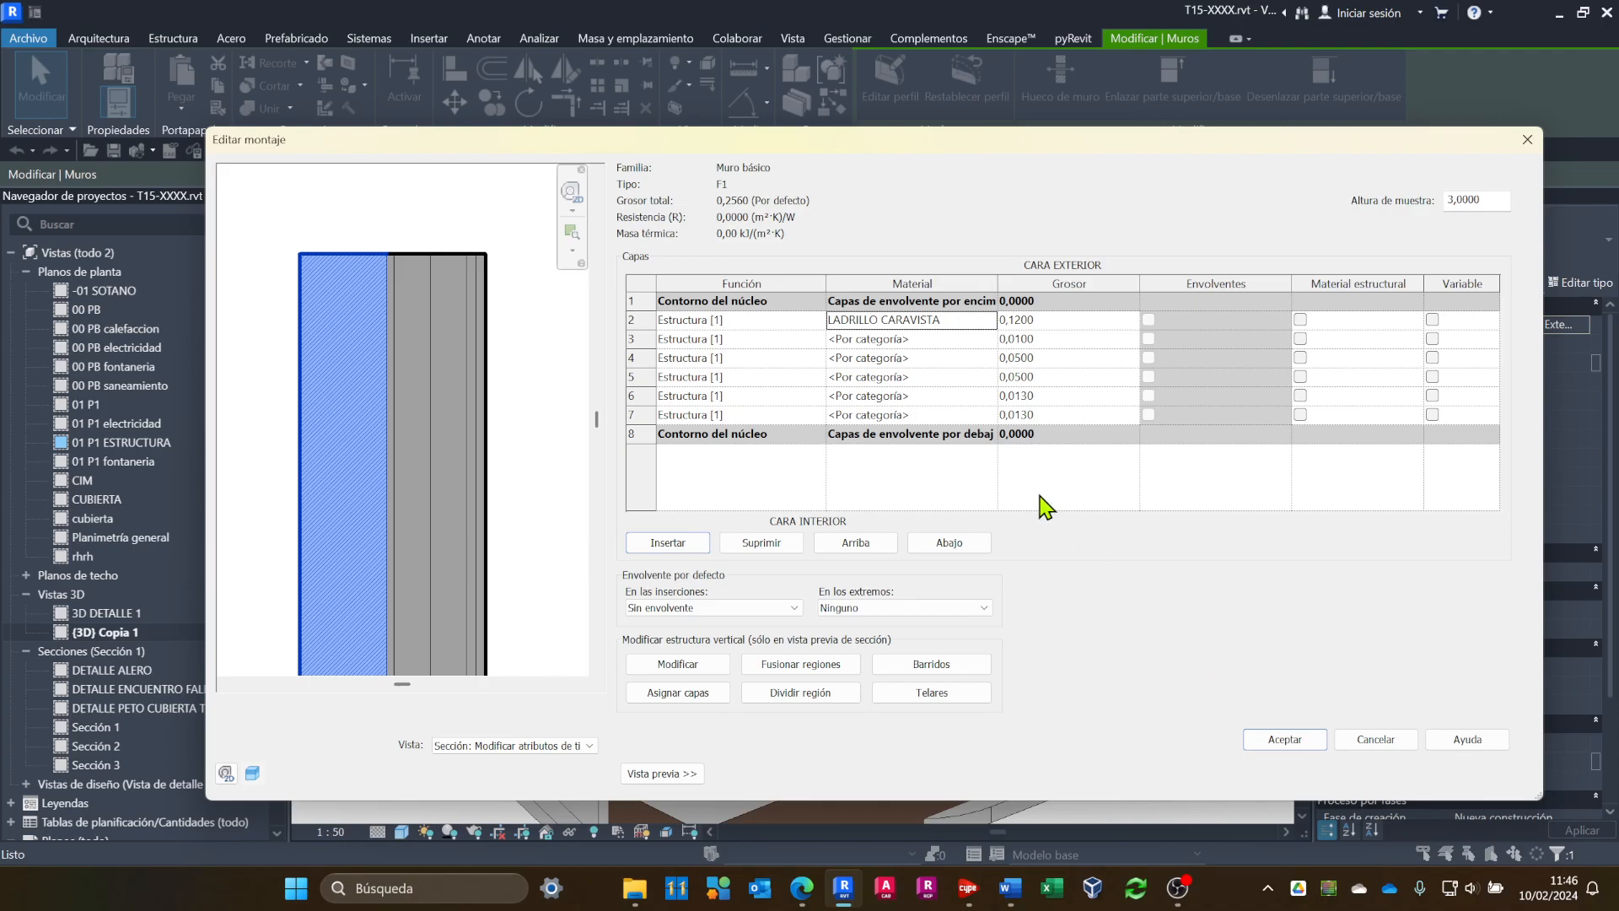
# Assign the material ENSABANADO to layer 3 of wall F1.
pyautogui.click(984, 338)
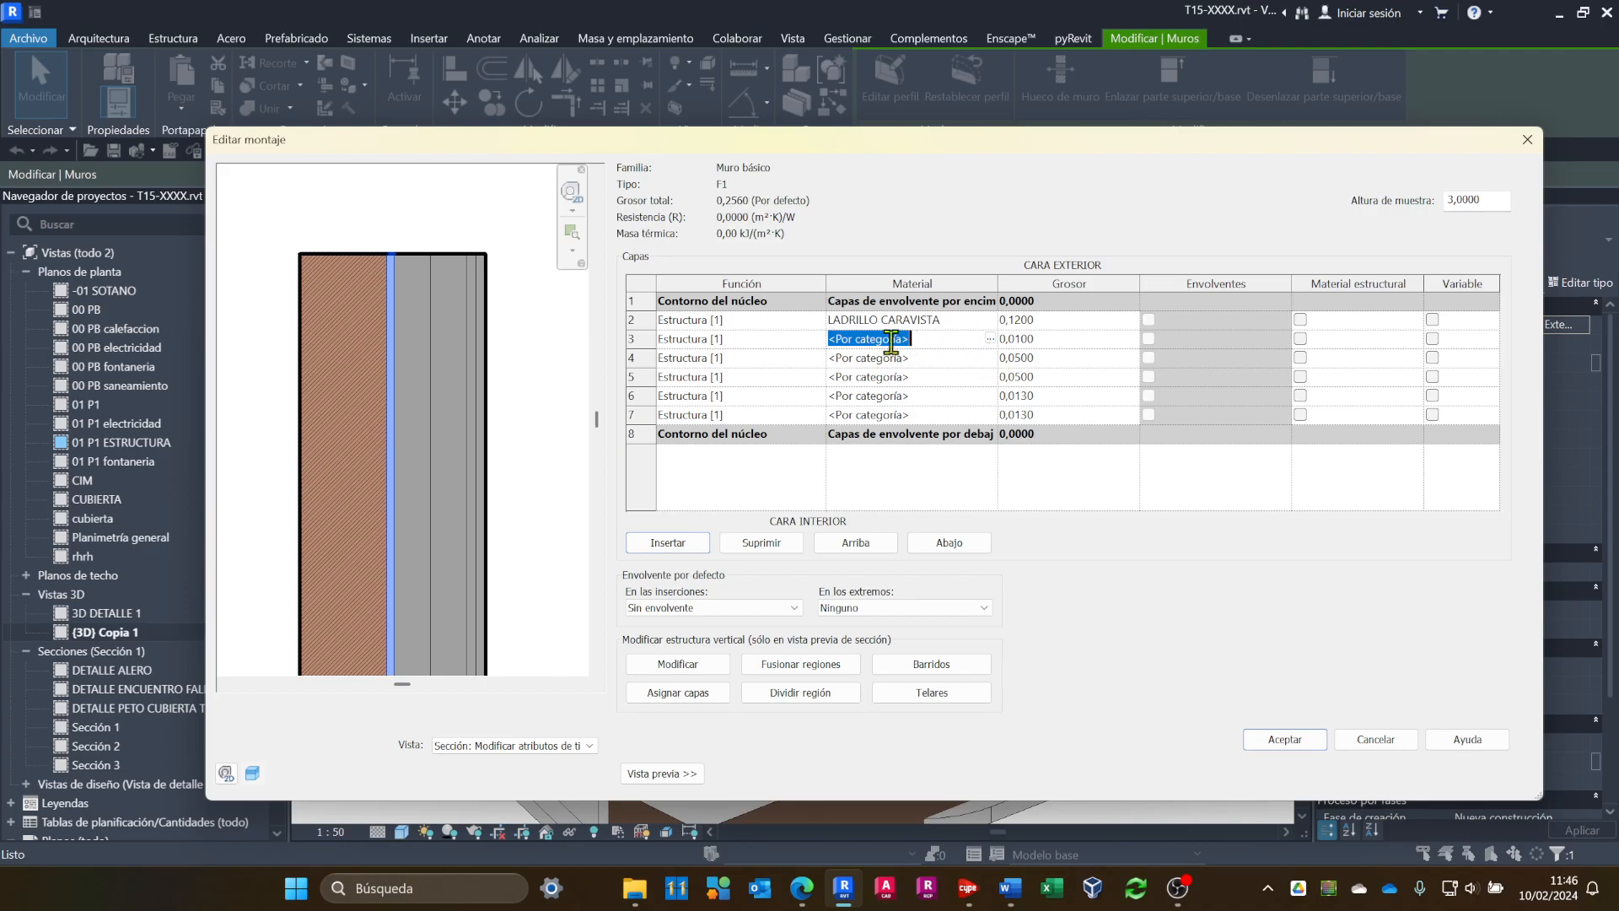
pyautogui.click(990, 338)
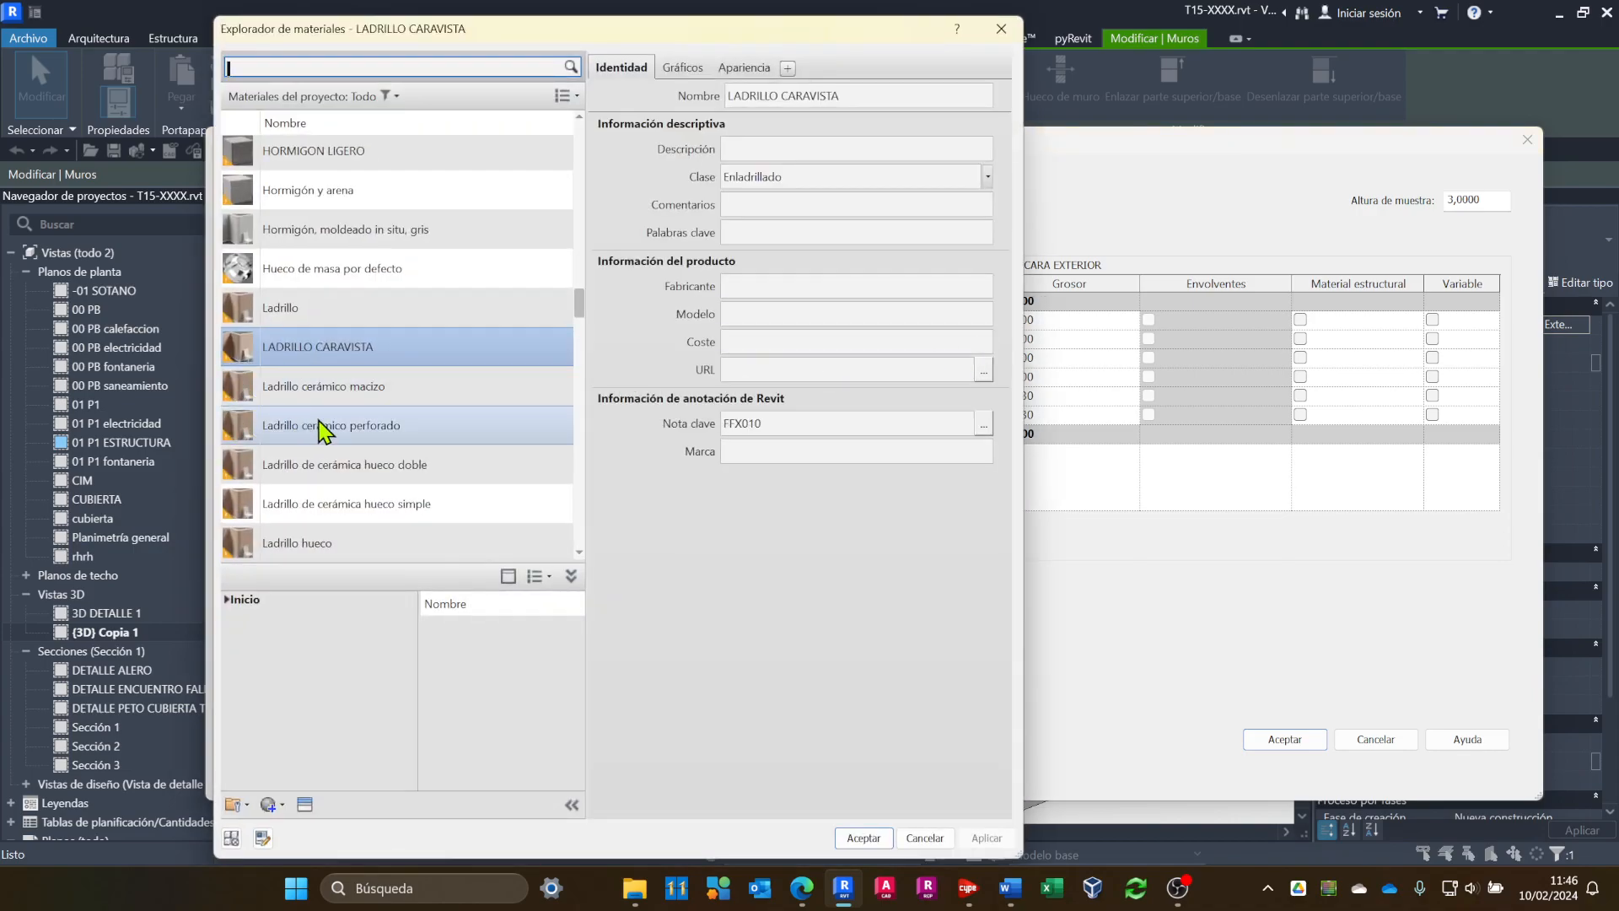
pyautogui.scroll(-5, 325, 425)
pyautogui.scroll(10, 326, 426)
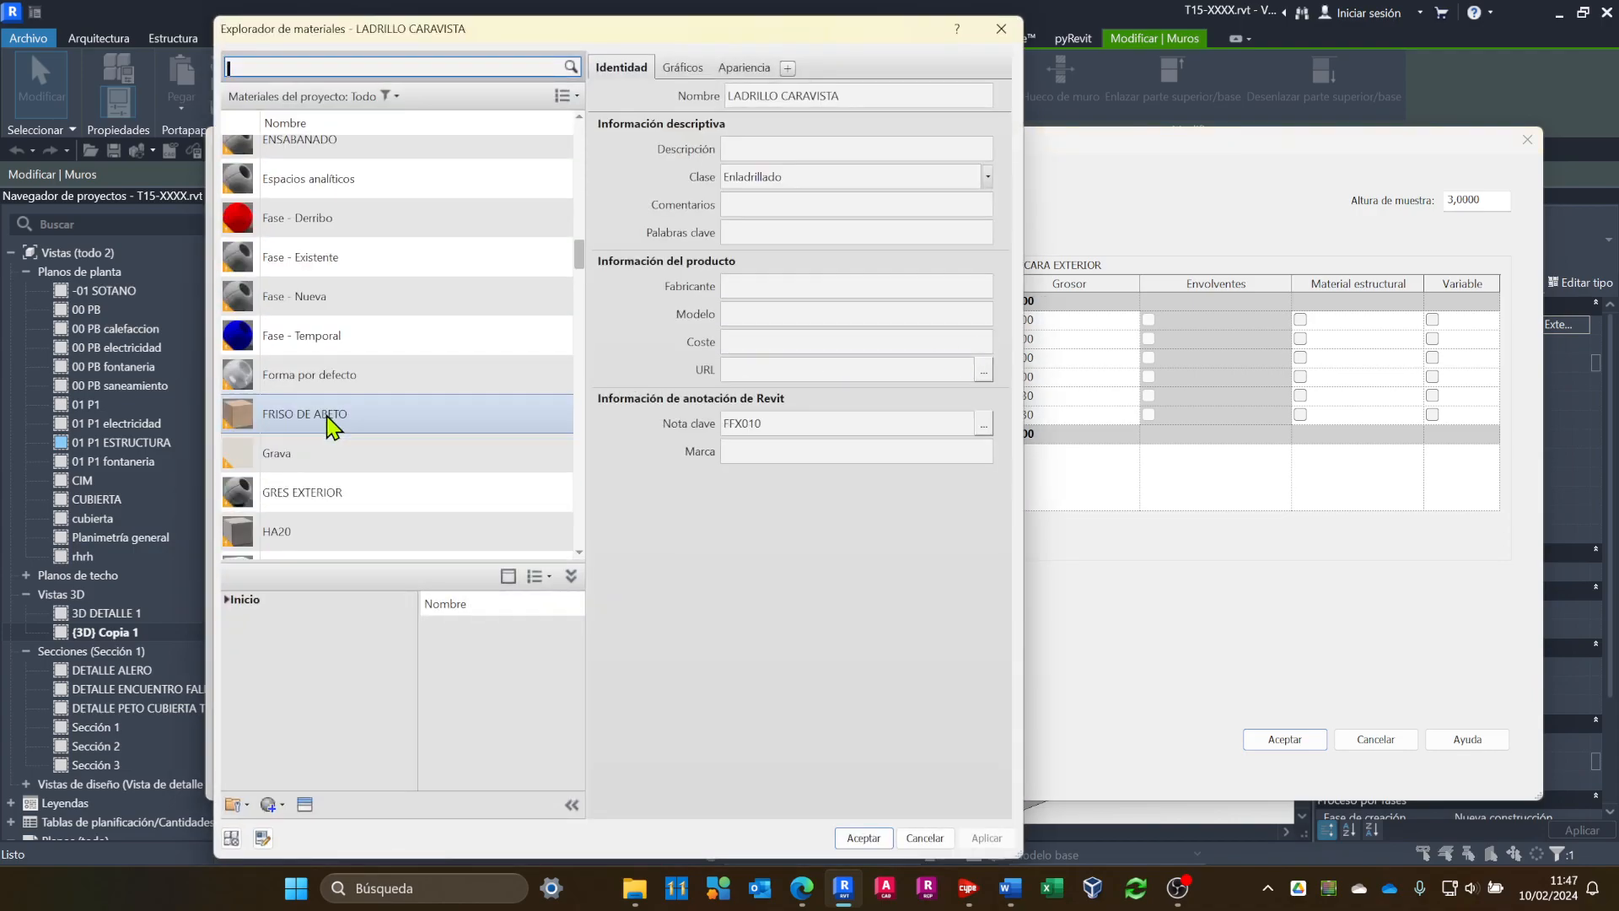
pyautogui.click(301, 257)
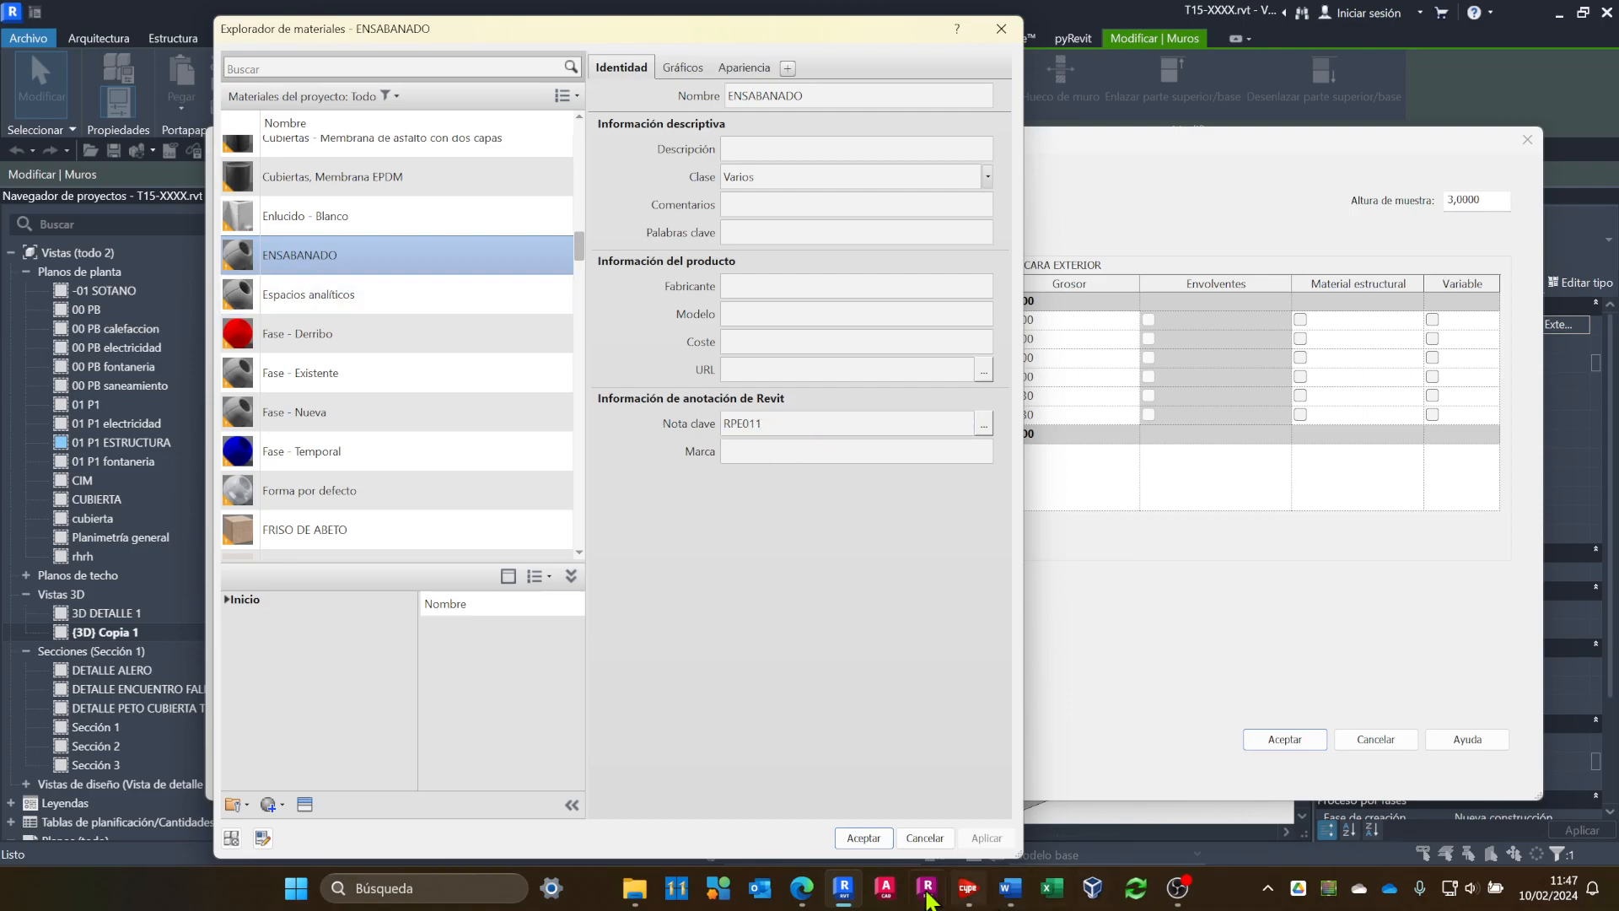
pyautogui.click(869, 839)
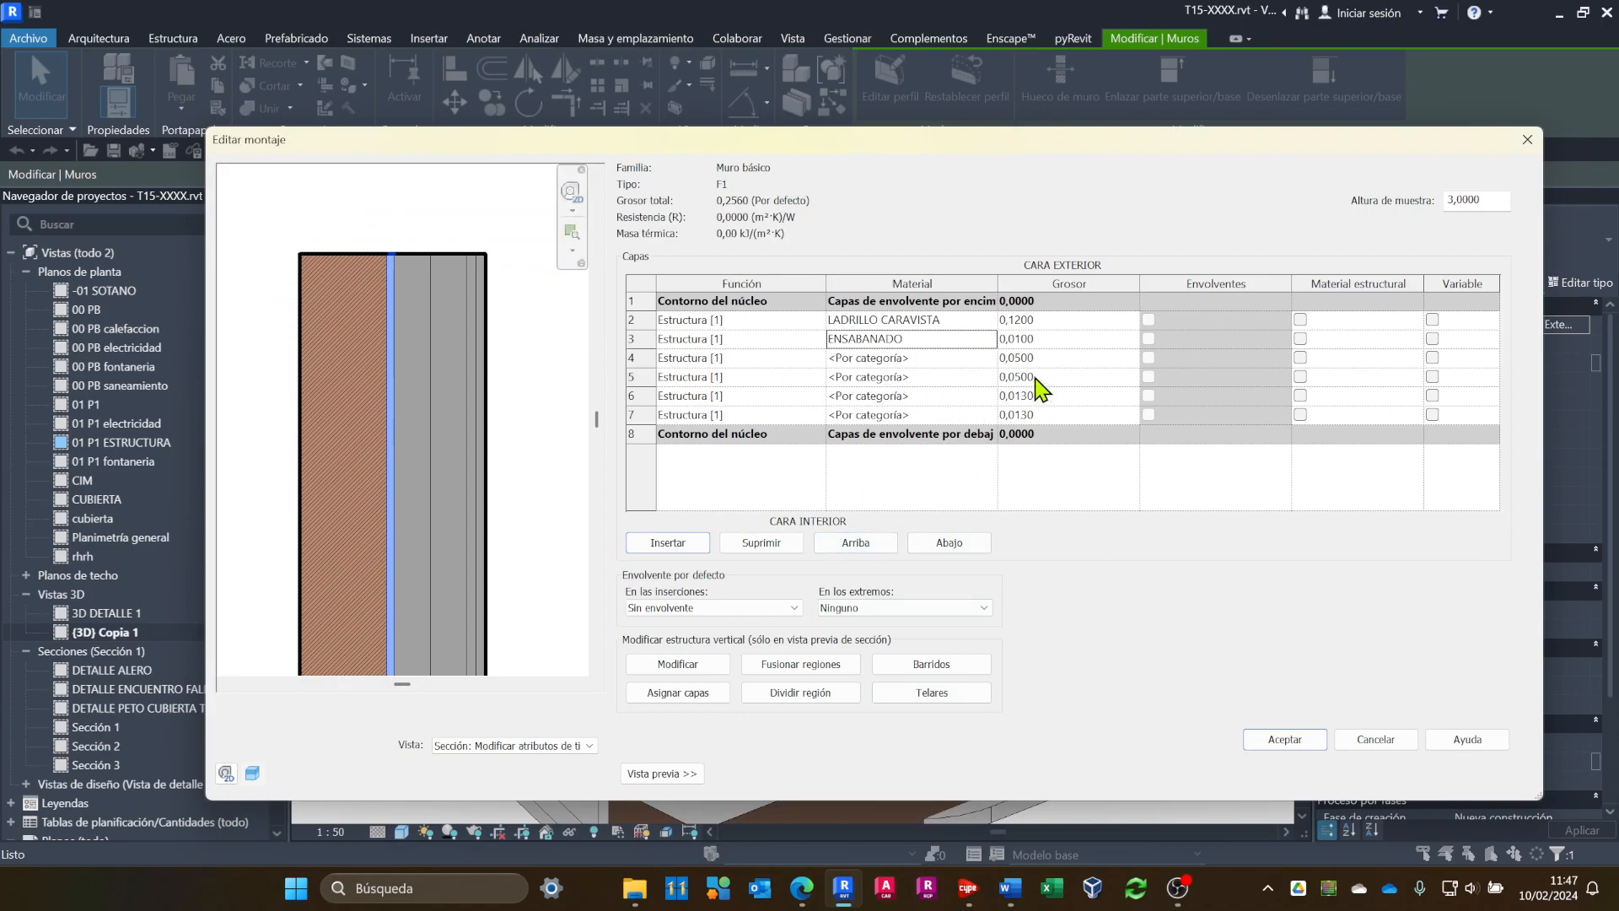
# Find the material LANA DE ROCA CONTINUA in the project materials and assign it to layer 4.
pyautogui.click(951, 358)
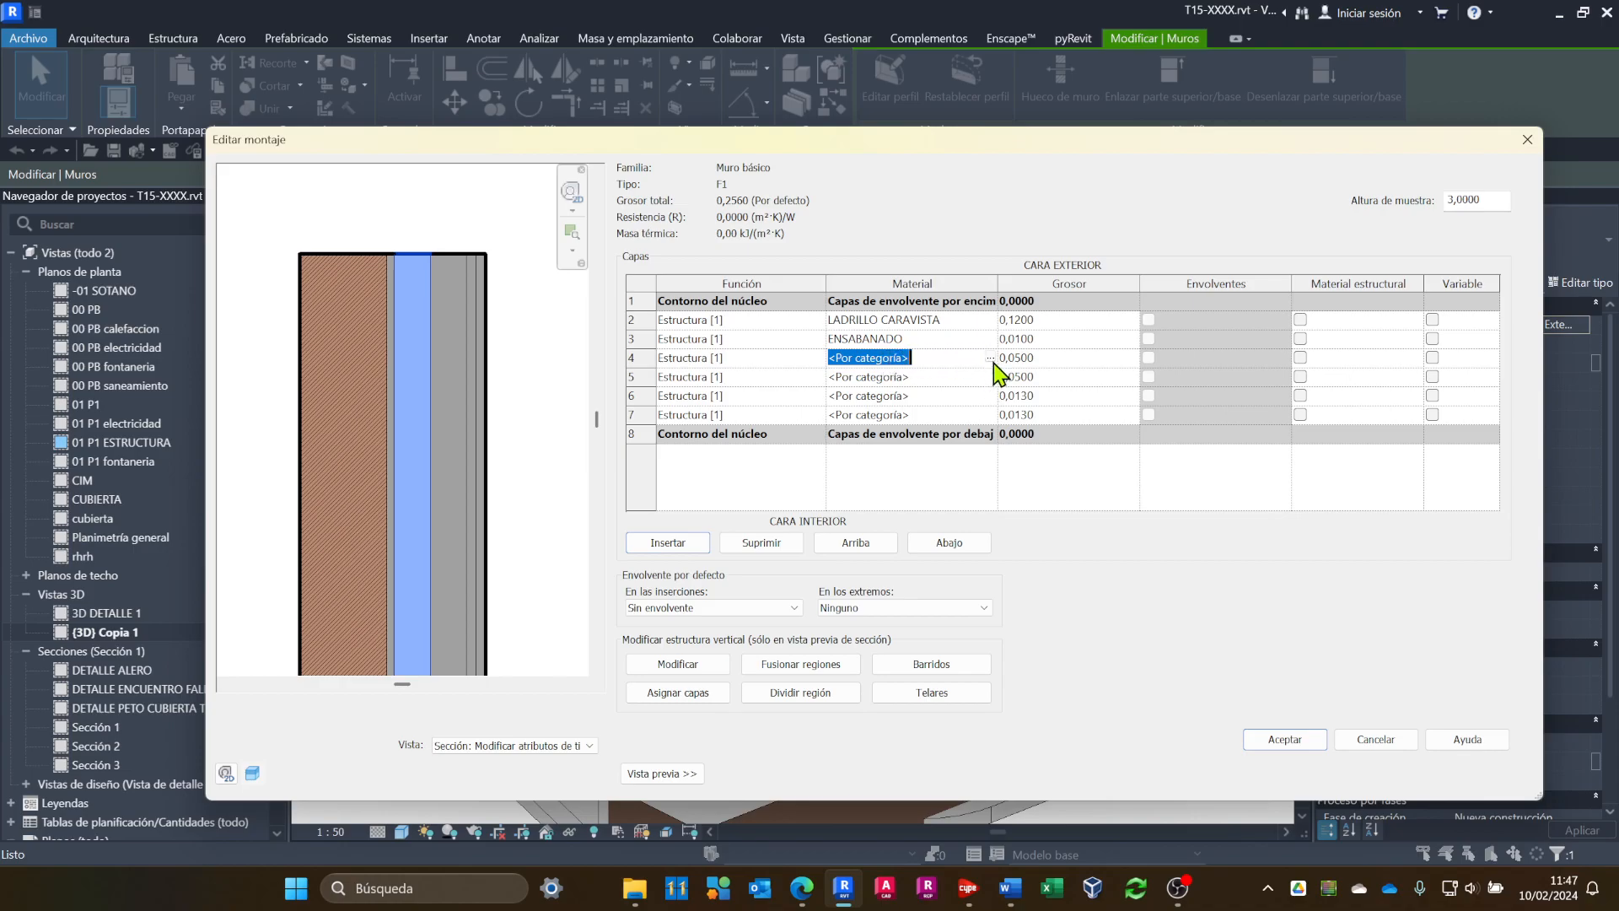
pyautogui.click(991, 357)
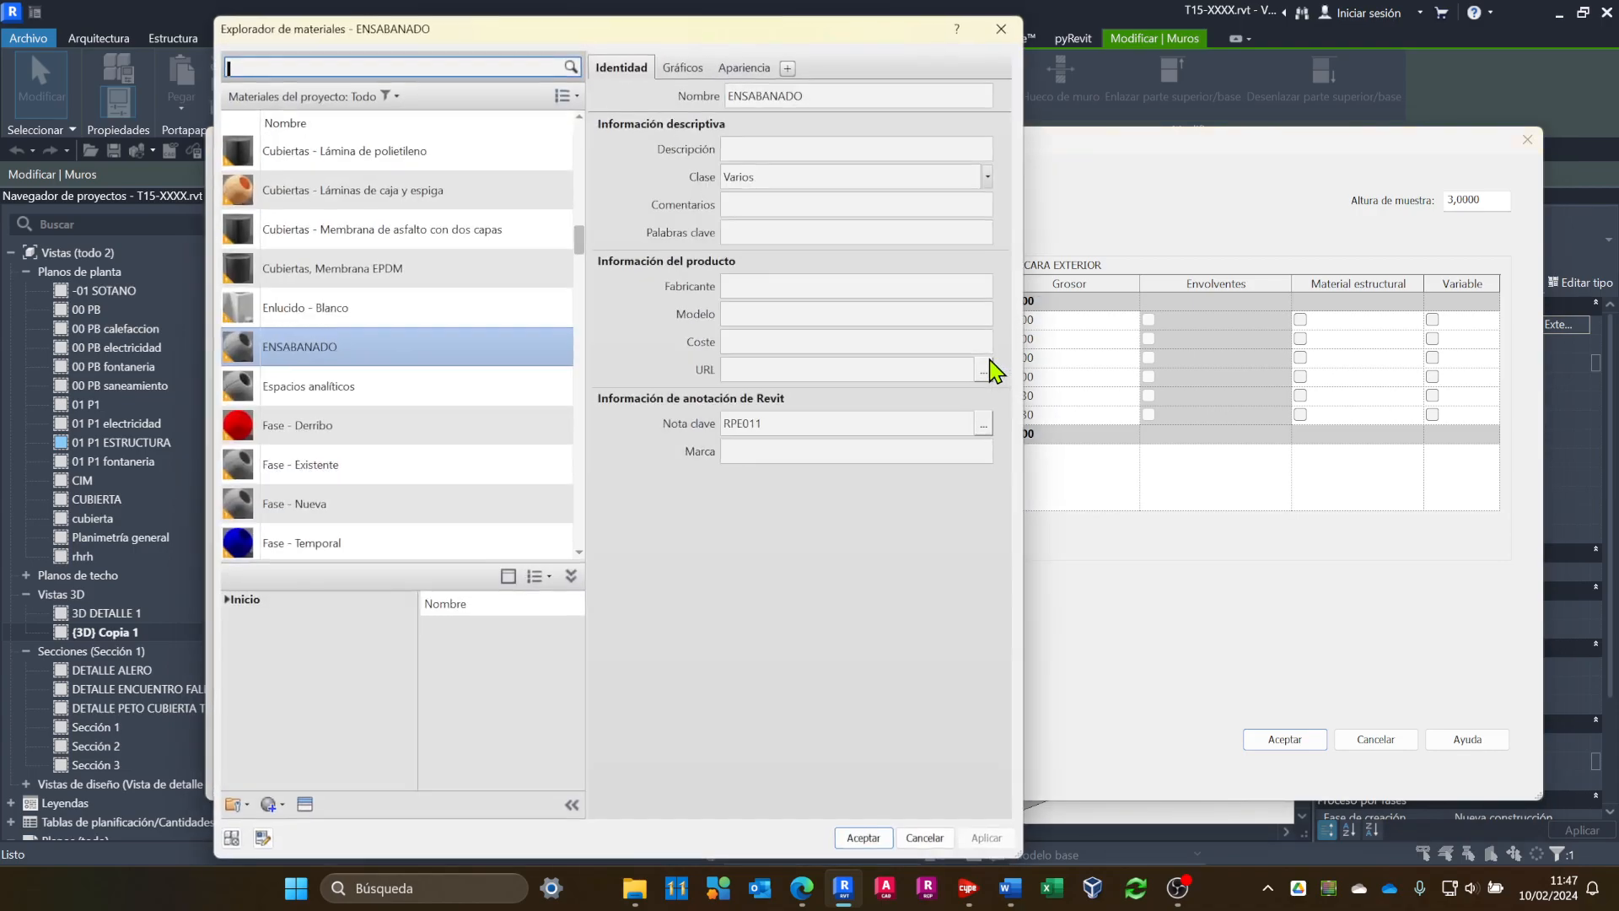
pyautogui.scroll(2, 419, 371)
pyautogui.scroll(10, 419, 371)
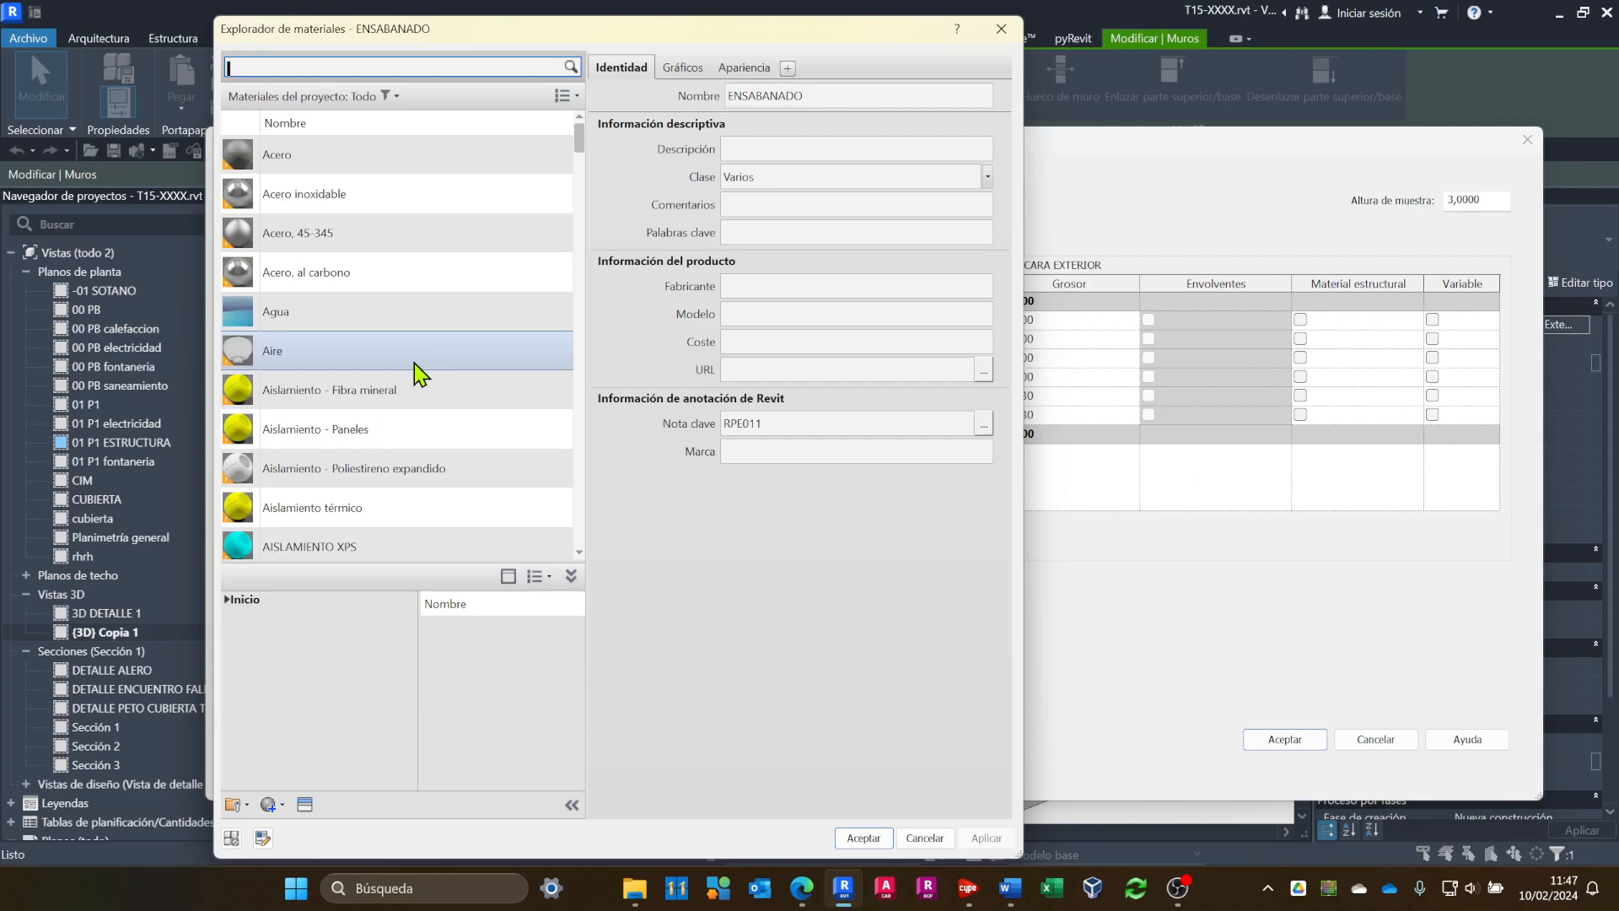
pyautogui.scroll(-2, 419, 371)
pyautogui.scroll(2, 419, 371)
pyautogui.scroll(-7, 419, 371)
pyautogui.scroll(-10, 414, 364)
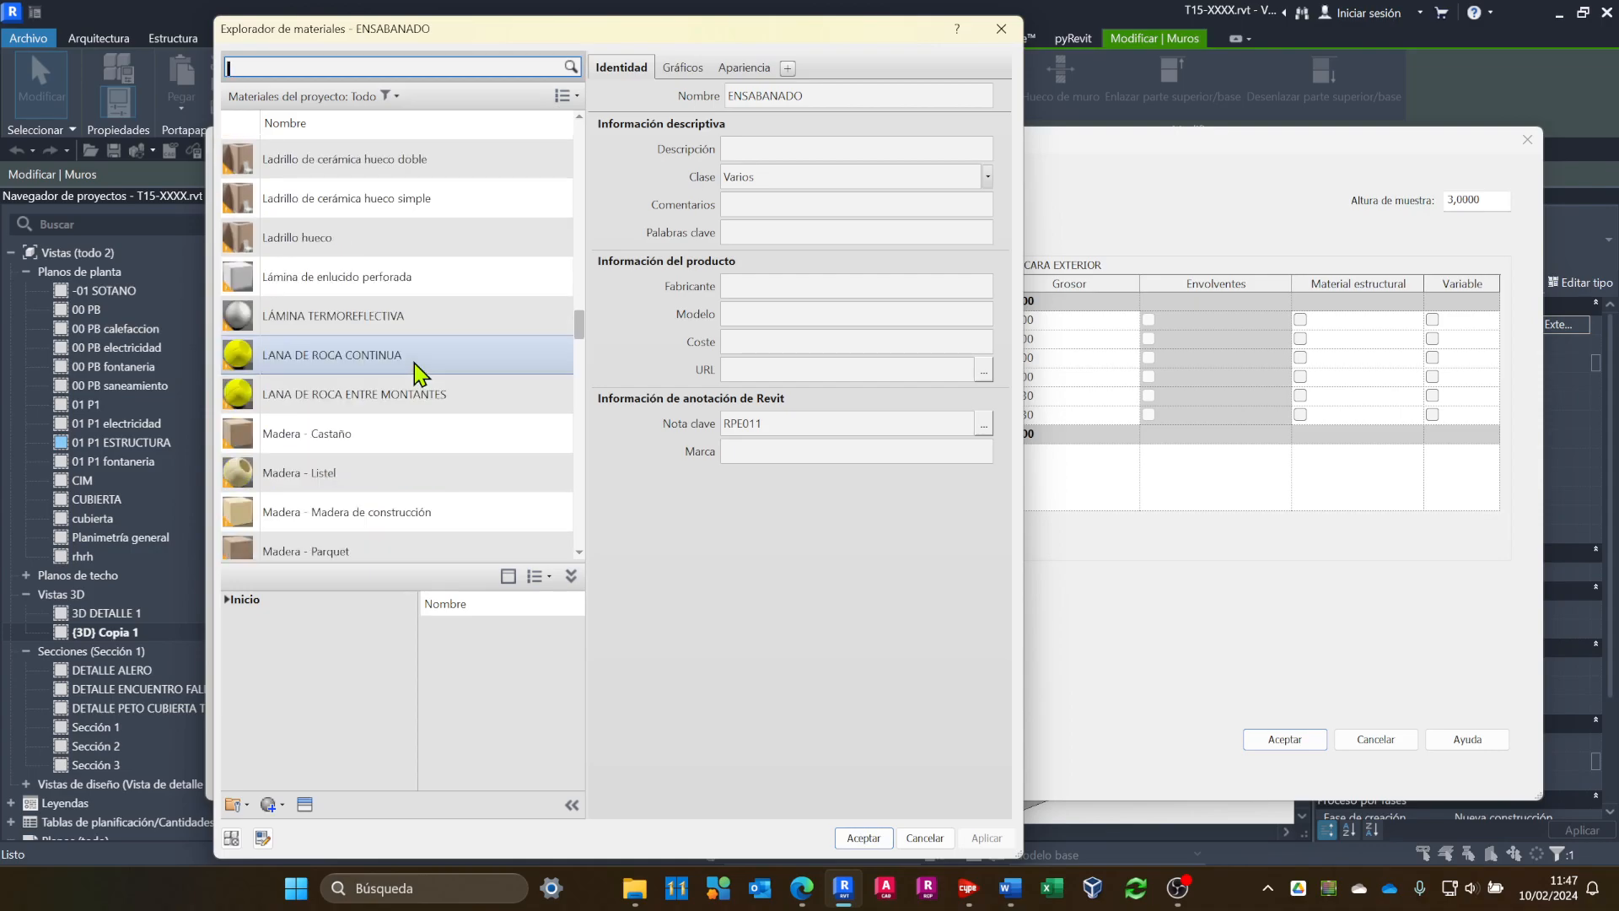
pyautogui.click(361, 368)
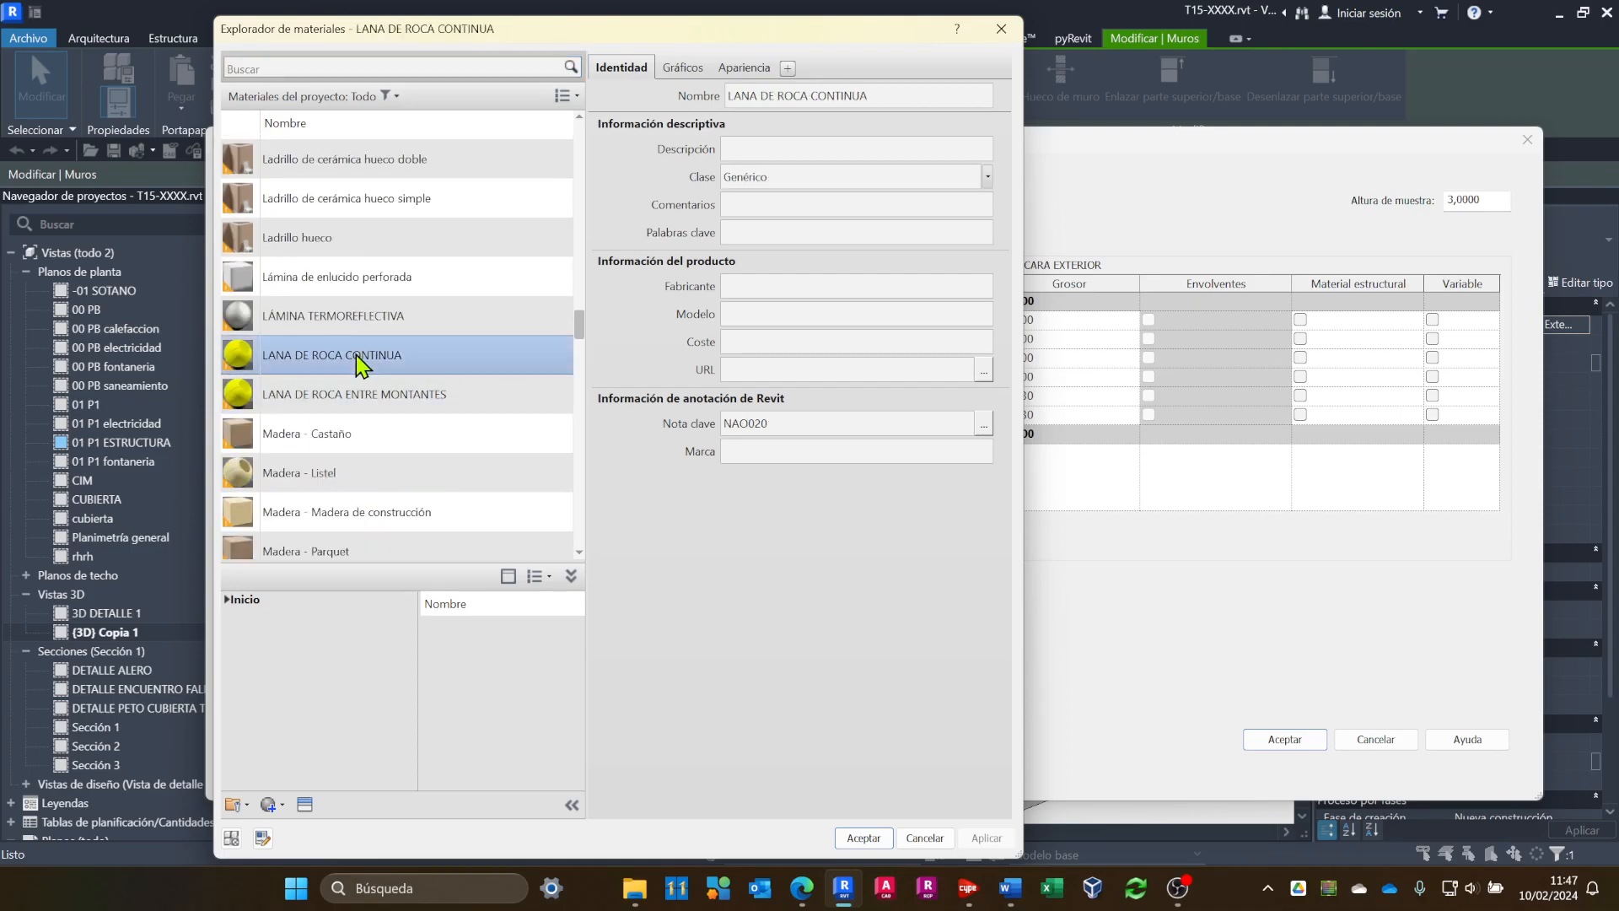
pyautogui.click(856, 839)
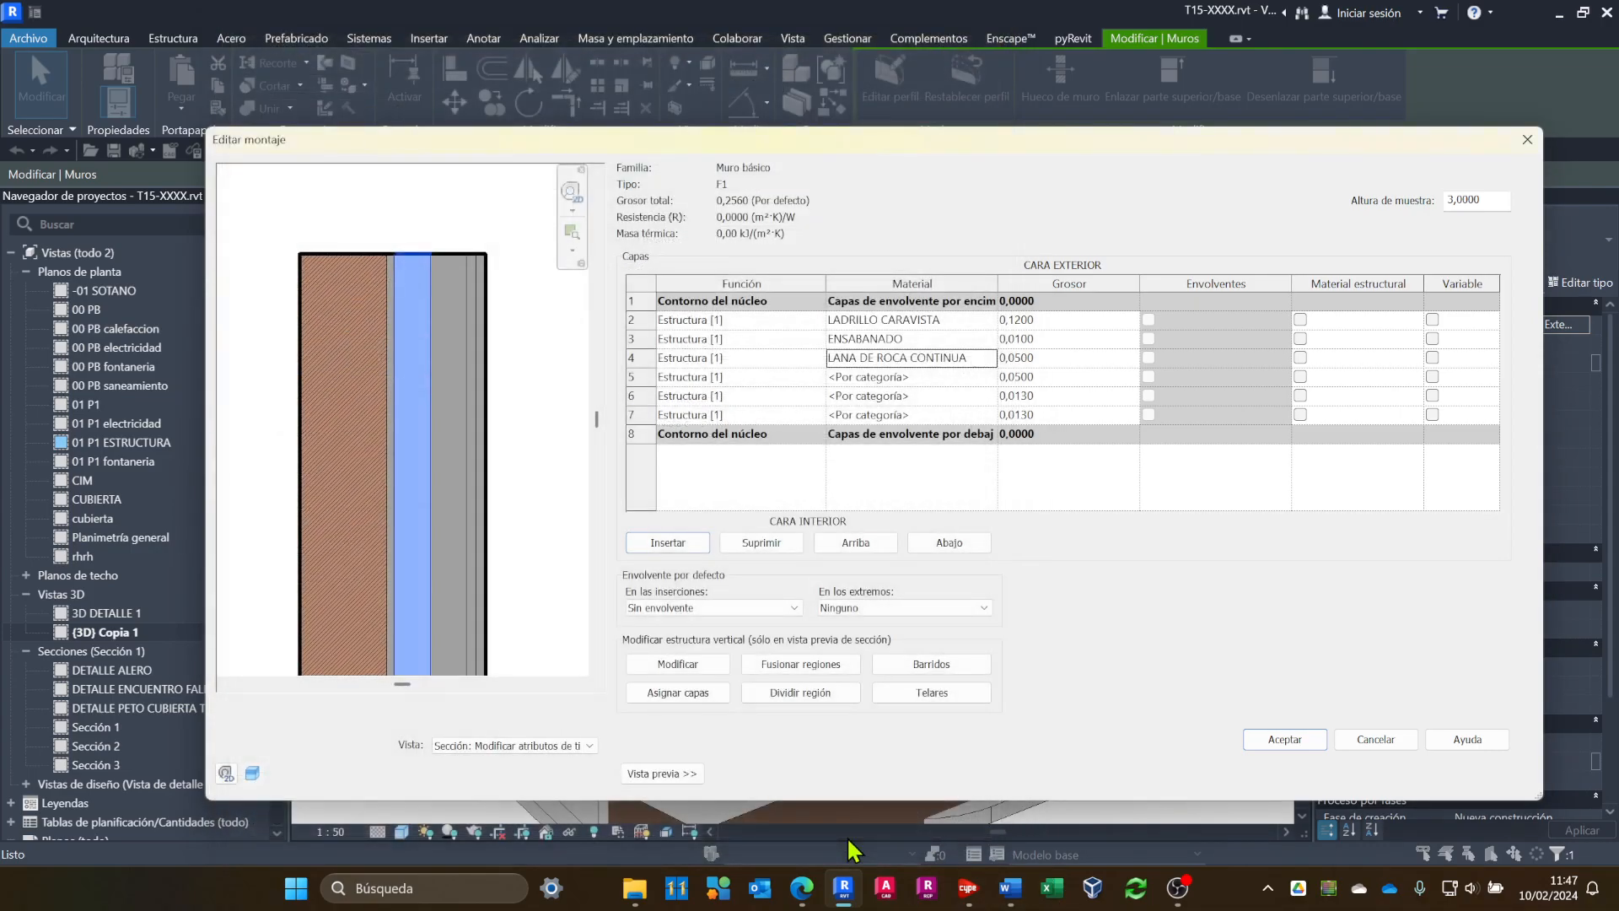
# Assign the material LANA DE ROCA ENTRE MONTANTES to layer 5 of wall F1.
pyautogui.click(929, 375)
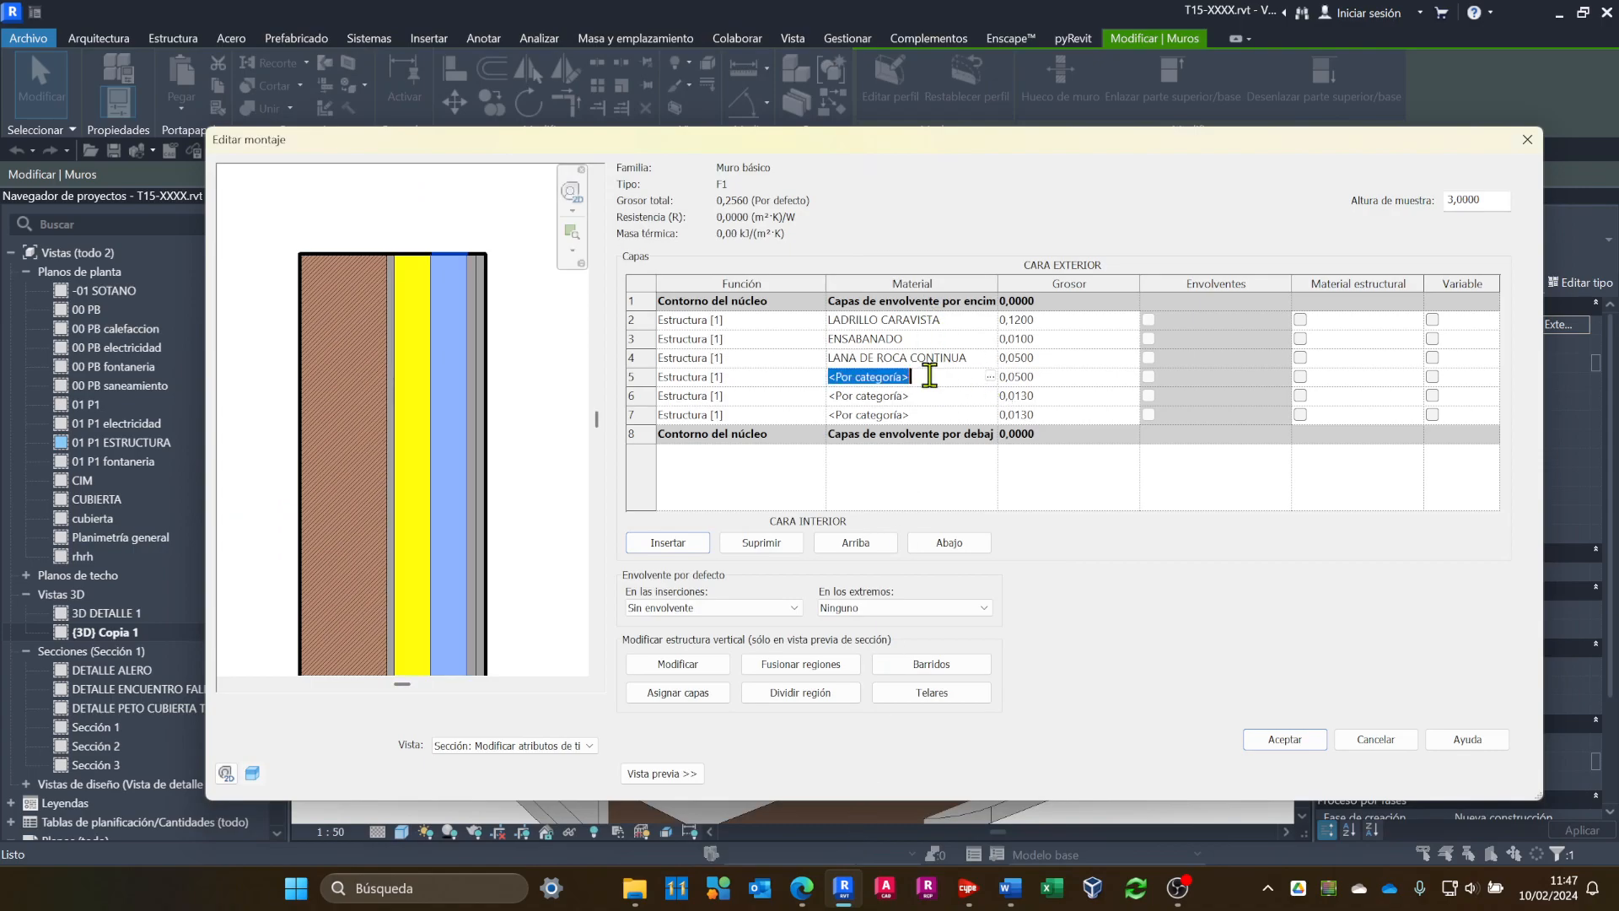
pyautogui.click(989, 376)
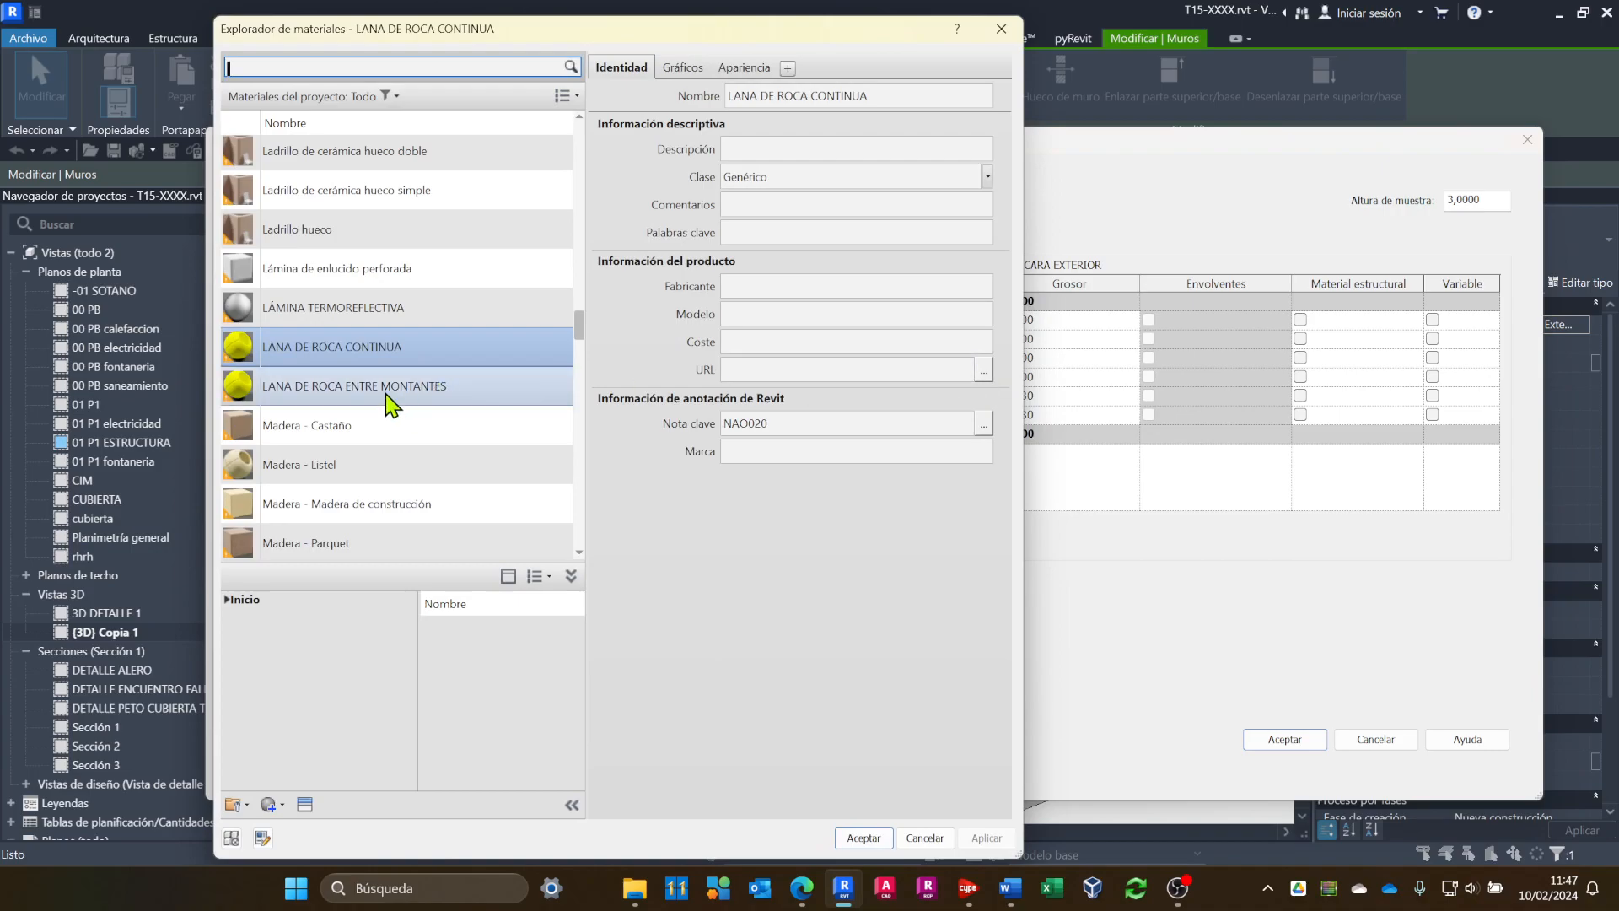
pyautogui.click(390, 392)
pyautogui.click(864, 837)
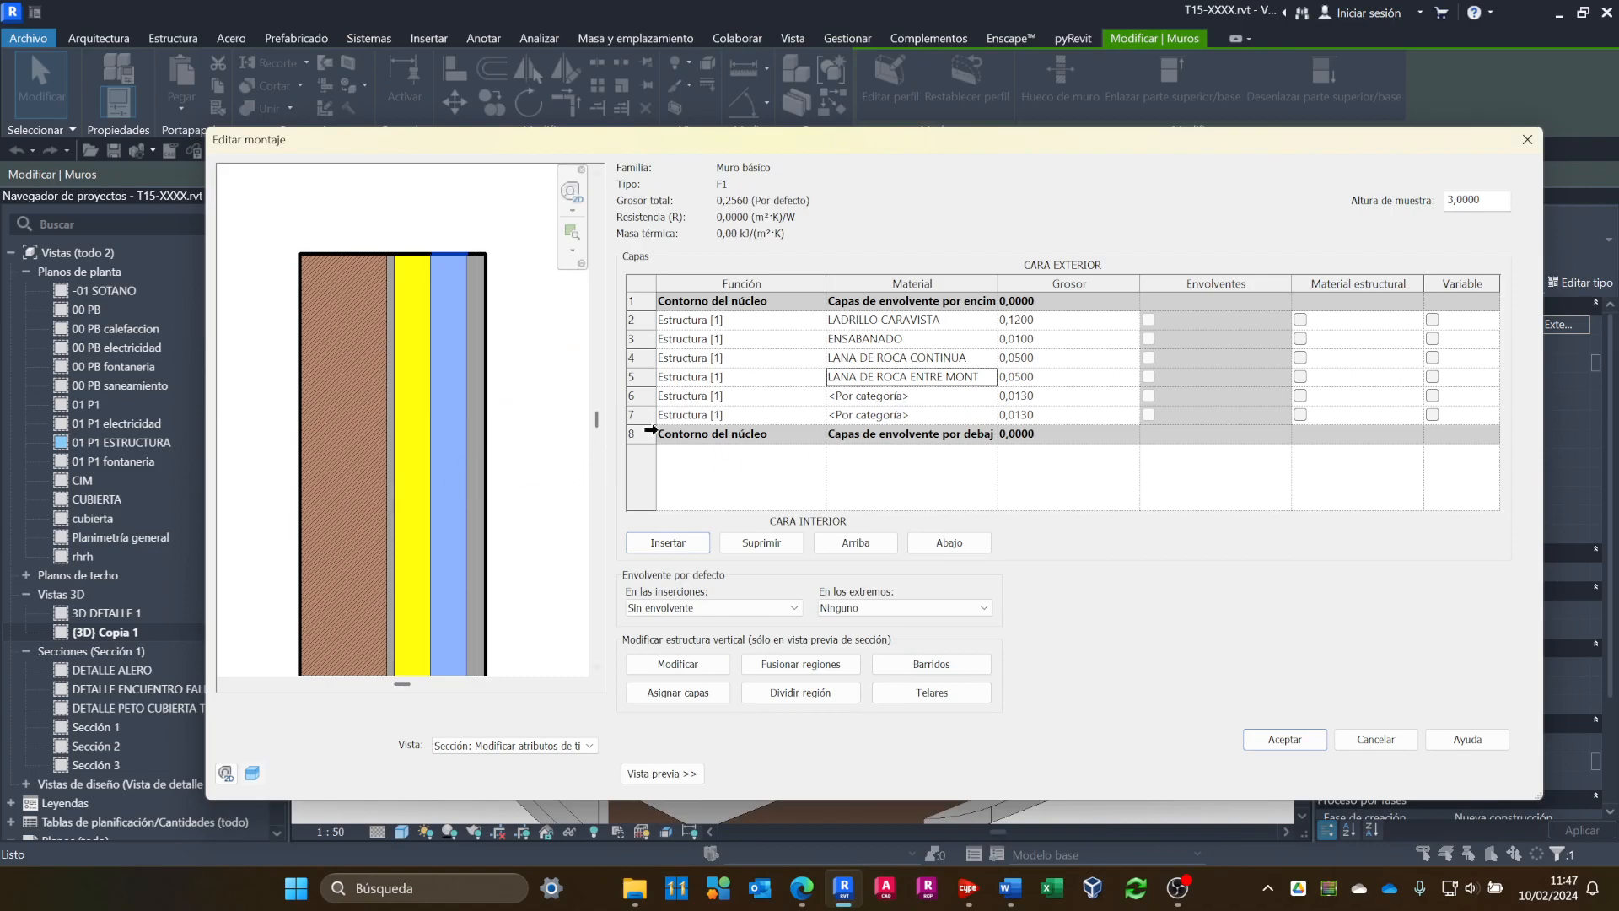
# Assign the plasterboard material PYL to layer 6 of wall F1.
pyautogui.click(949, 397)
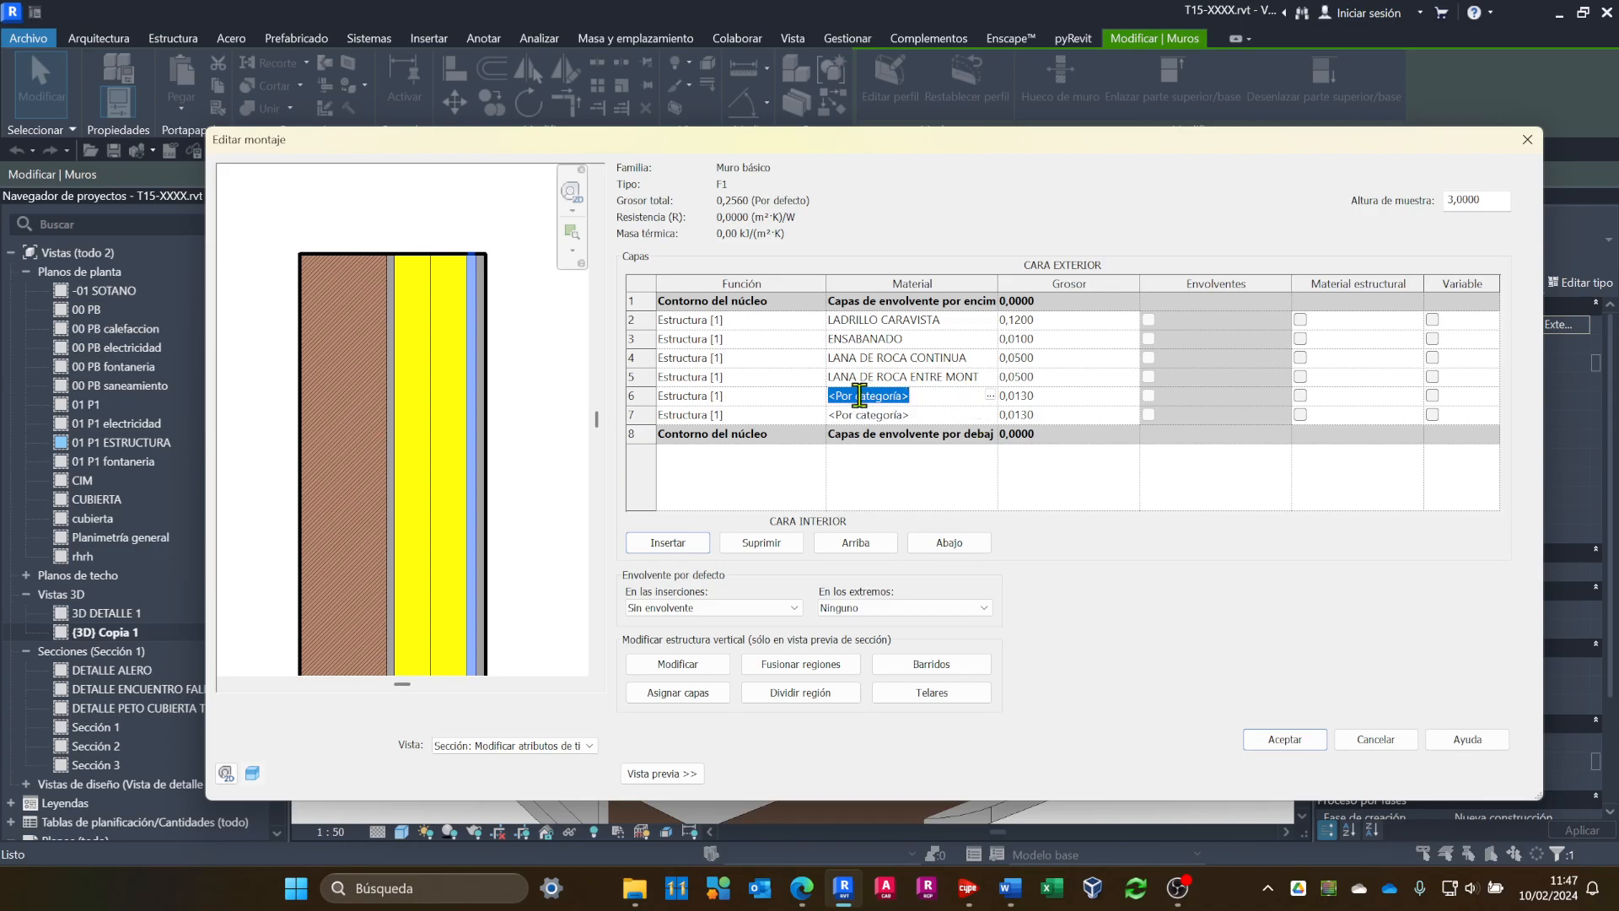
pyautogui.click(991, 396)
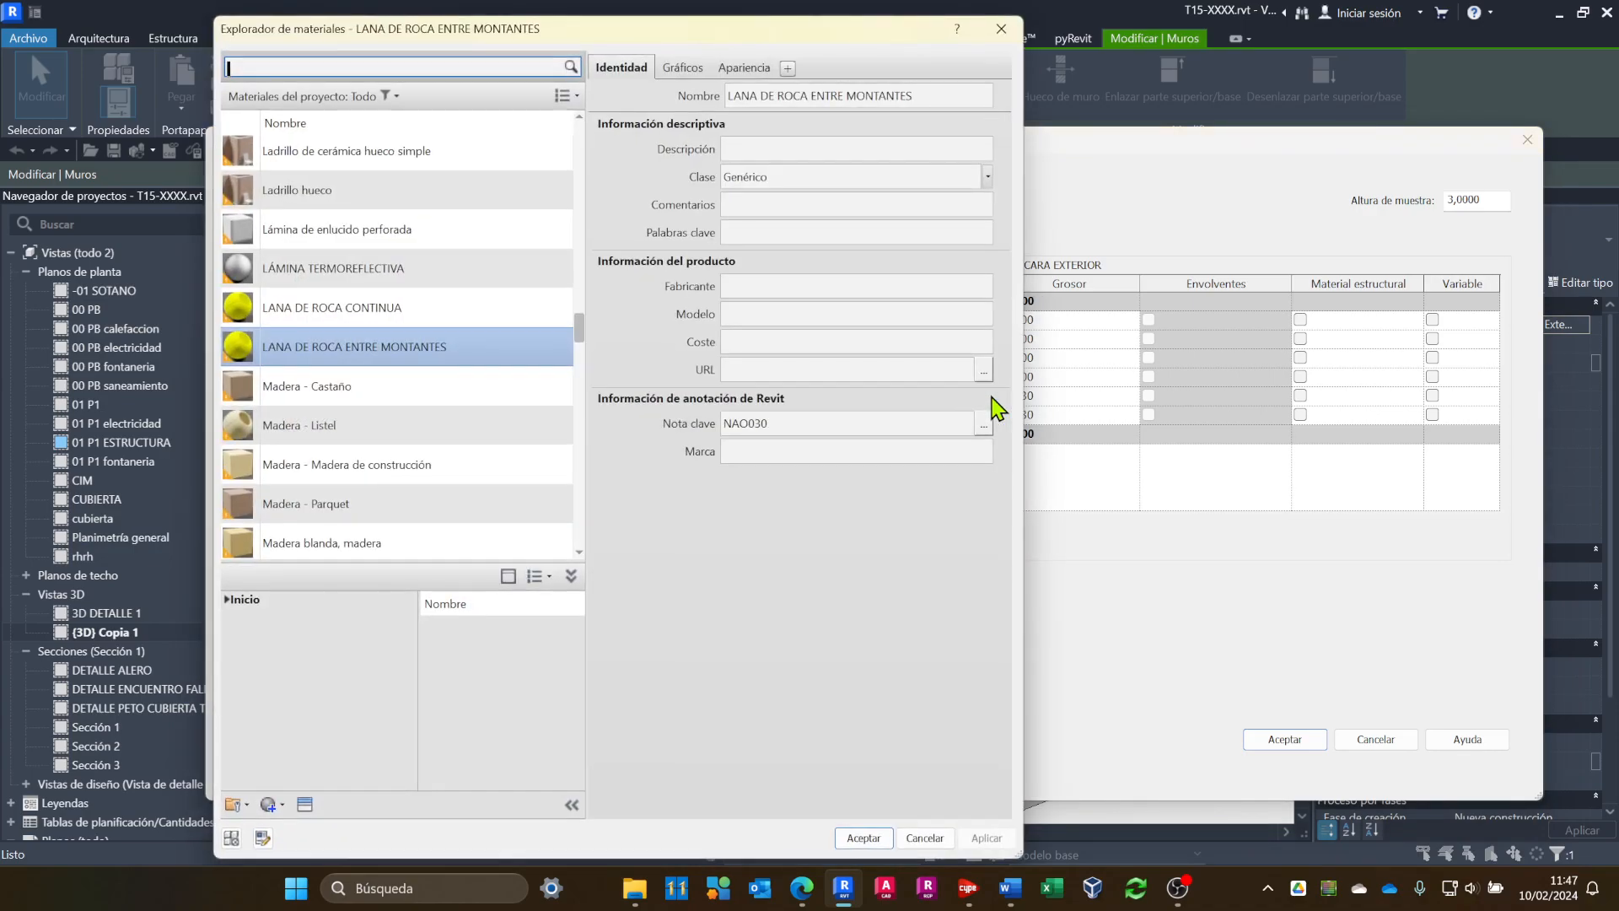
pyautogui.scroll(-5, 421, 463)
pyautogui.scroll(-5, 403, 447)
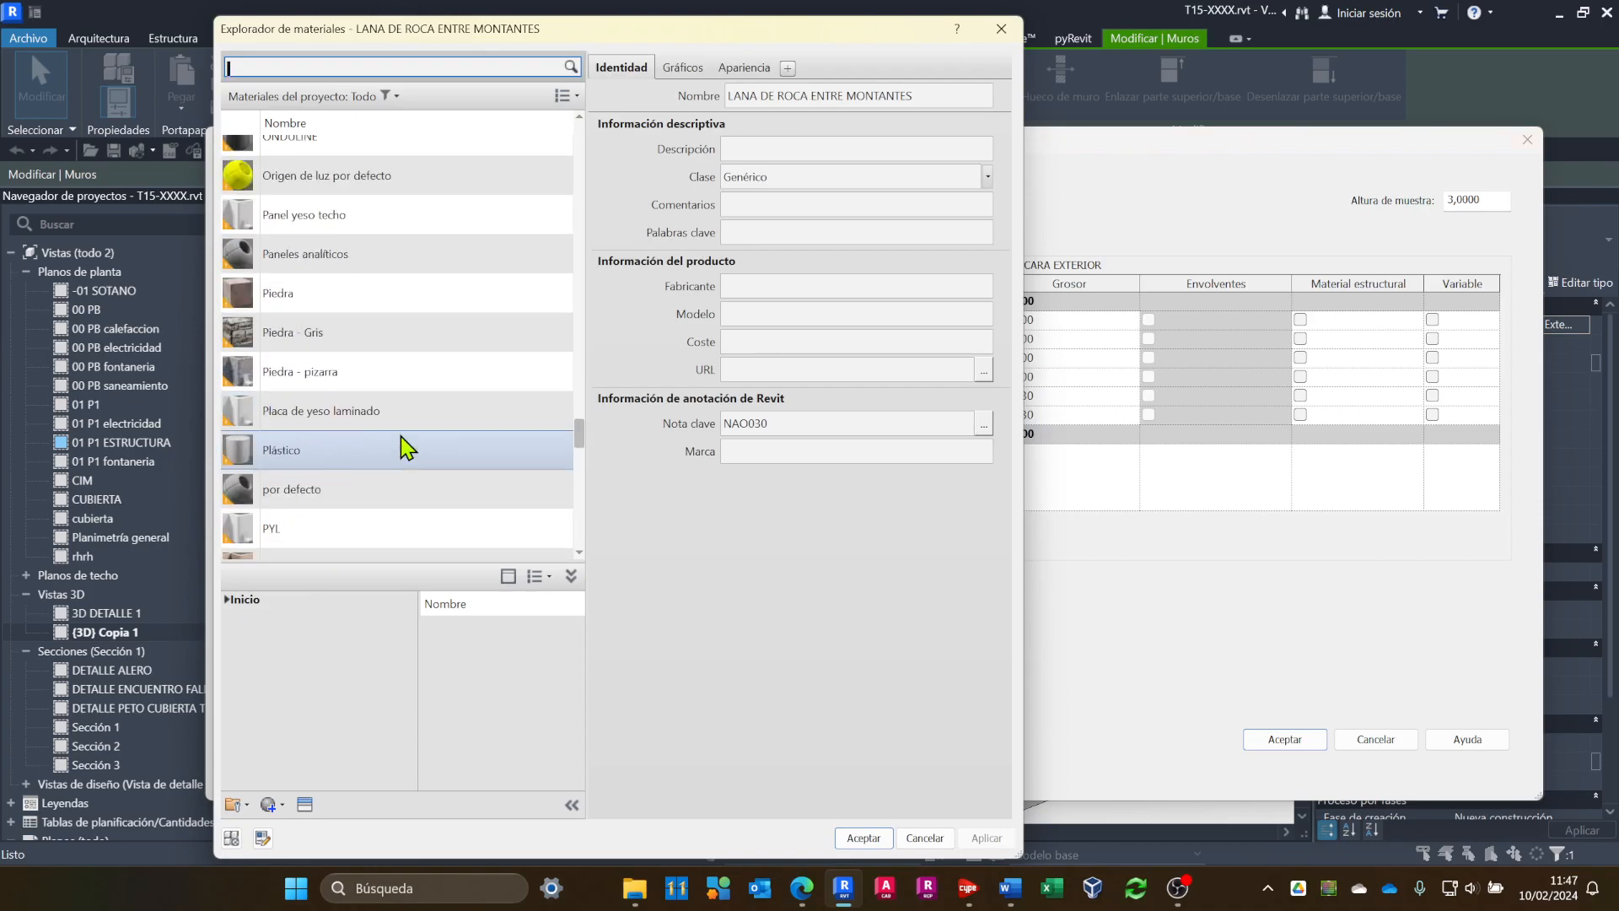
pyautogui.click(291, 530)
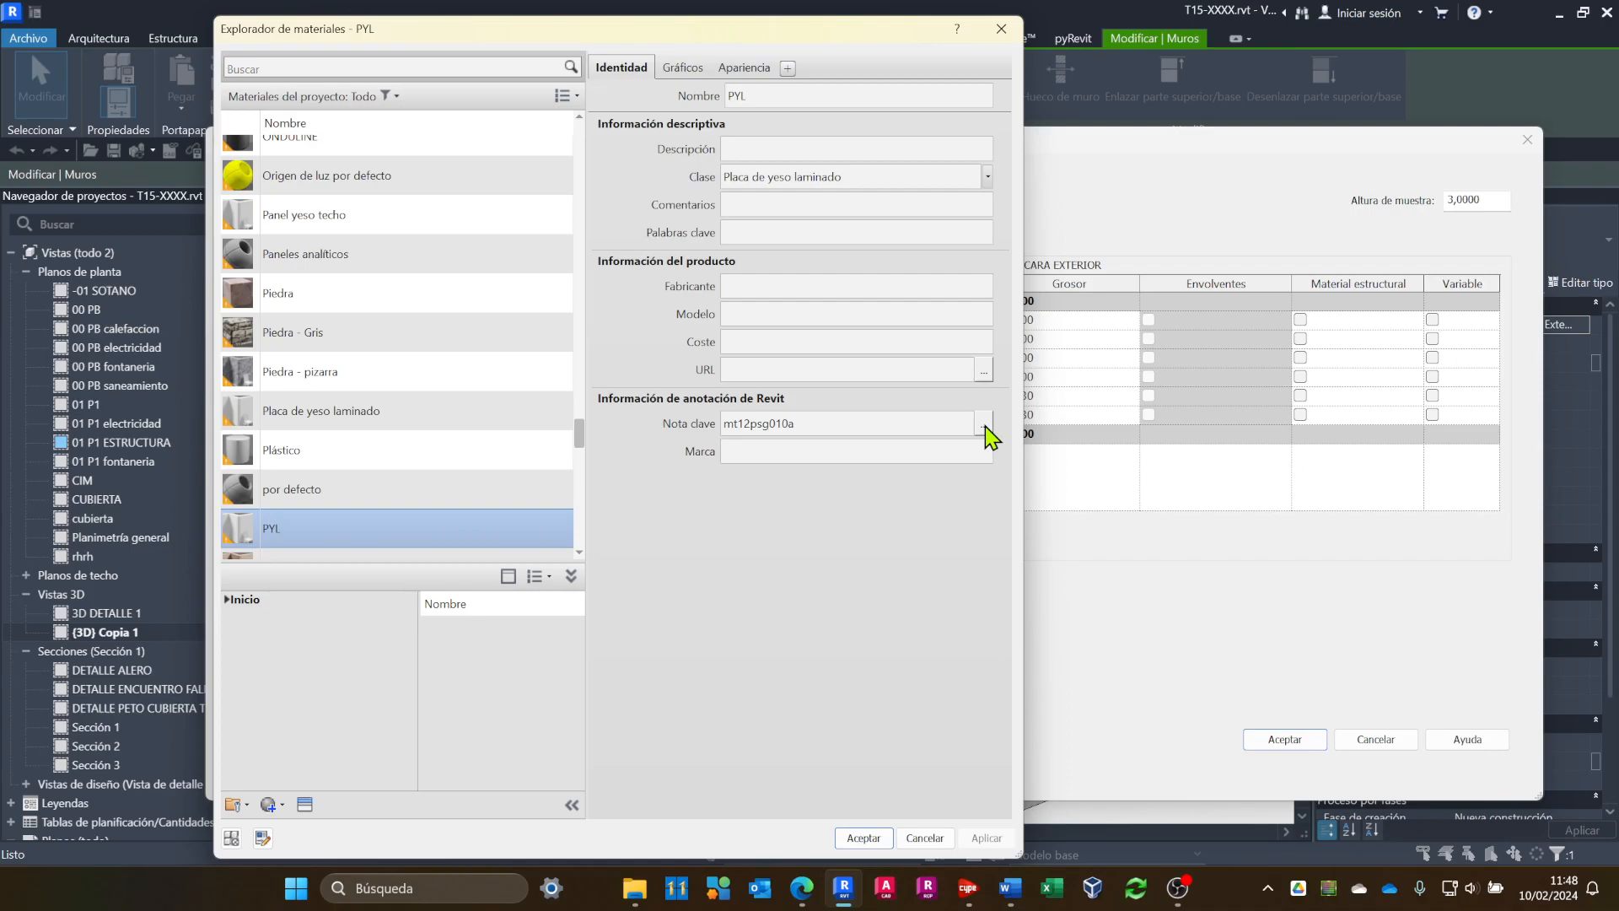
pyautogui.click(863, 838)
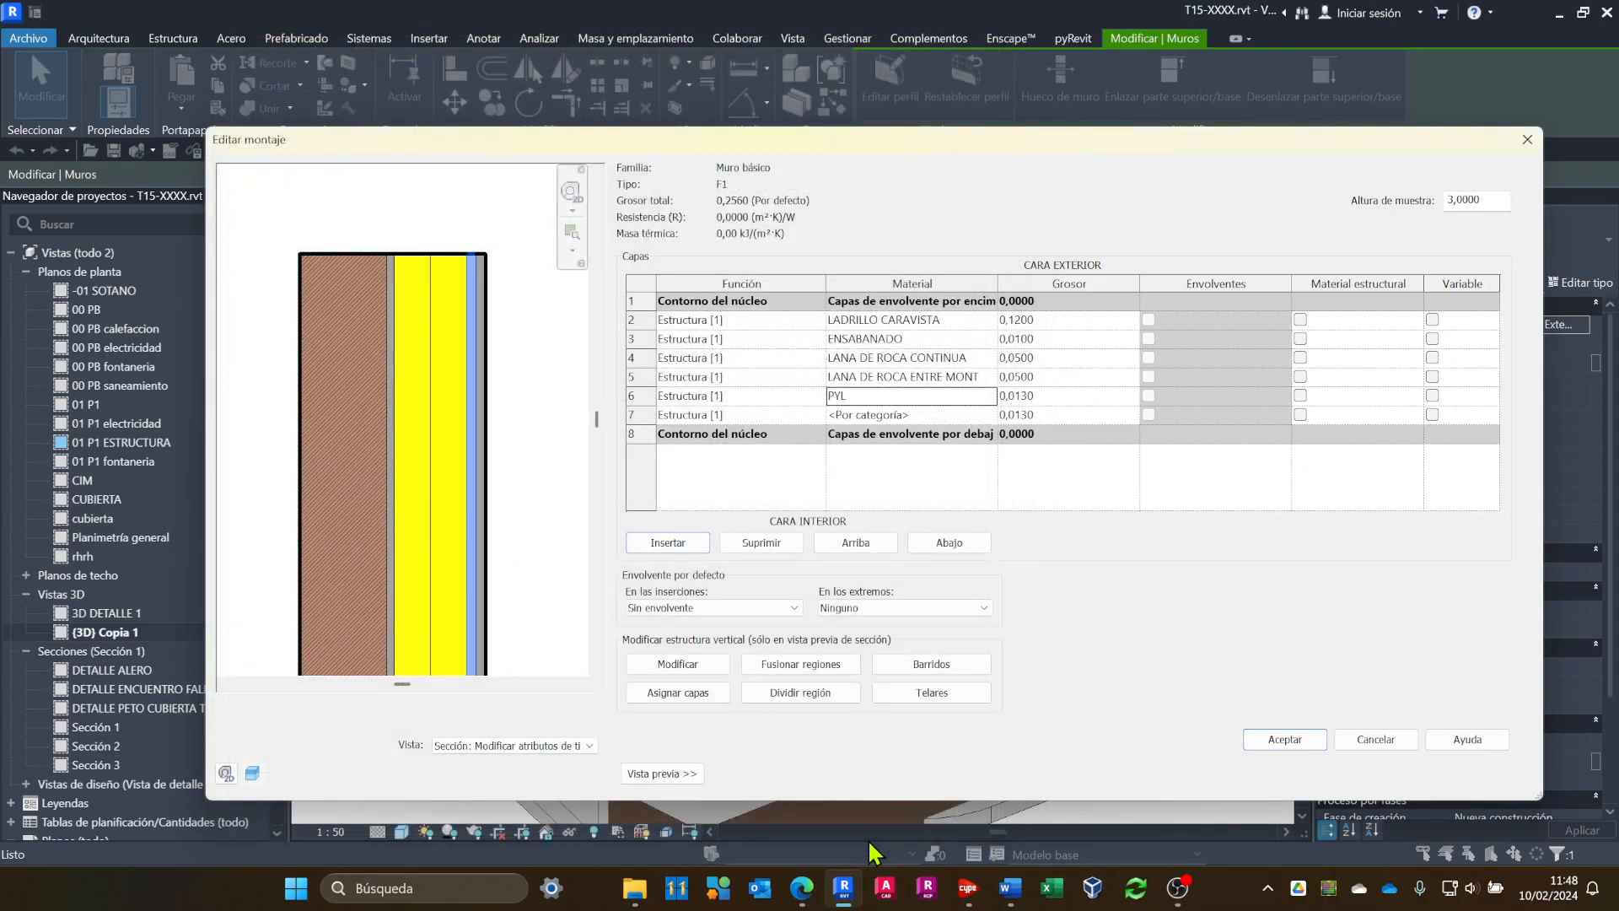
# Set the material of innermost layer 7 to PYL and accept the F1 assembly and type properties.
pyautogui.click(946, 414)
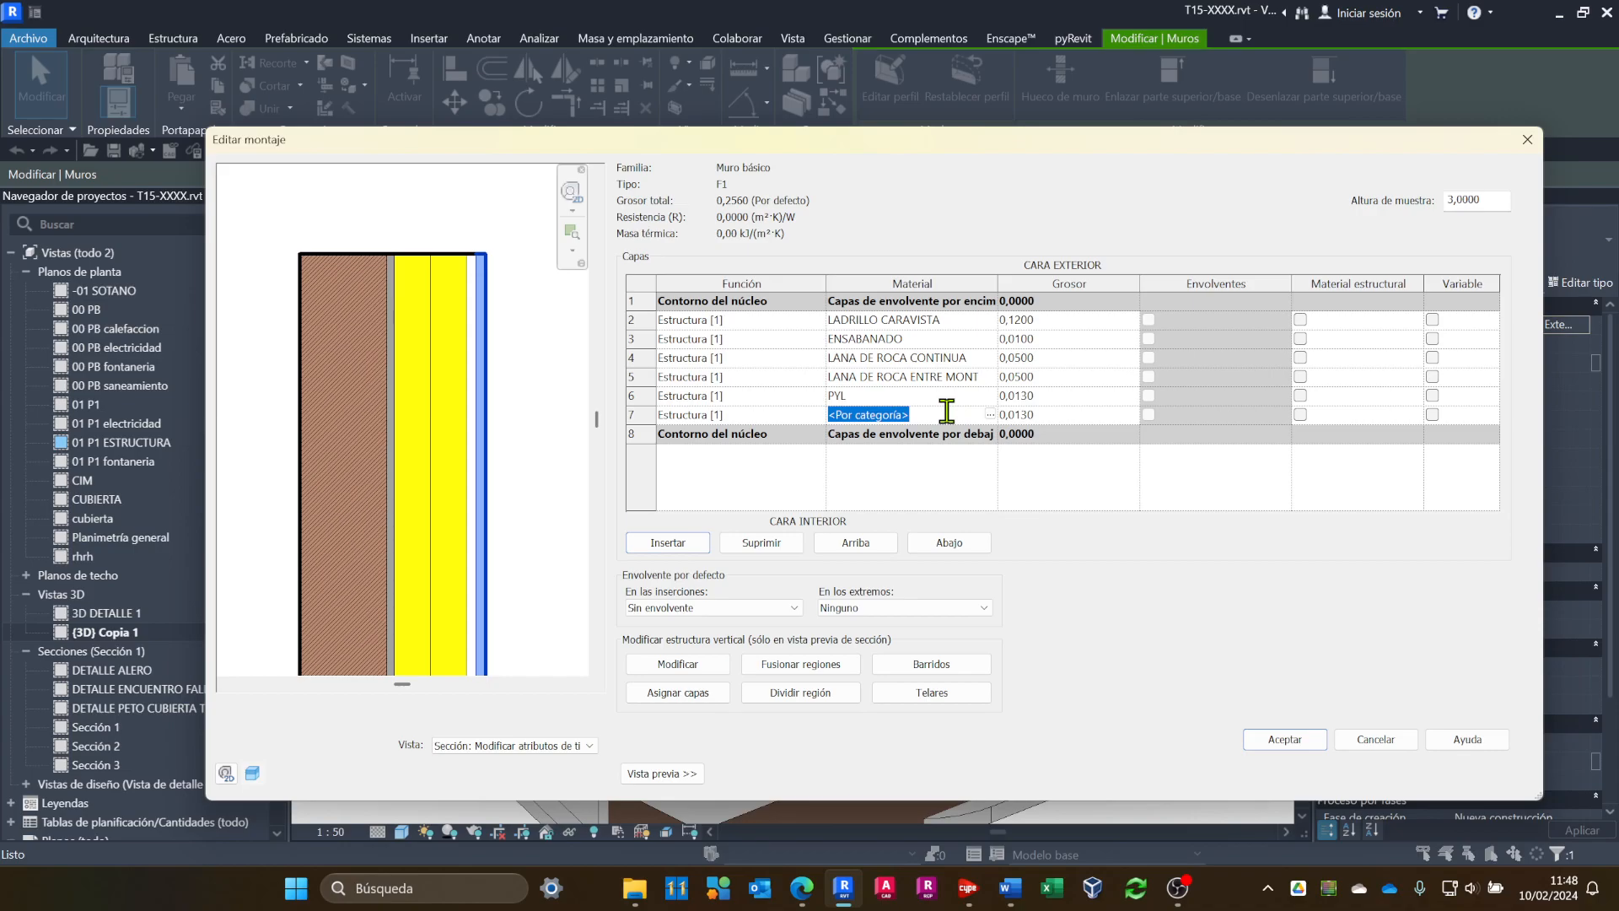
pyautogui.write('PYL')
pyautogui.press('Tab')
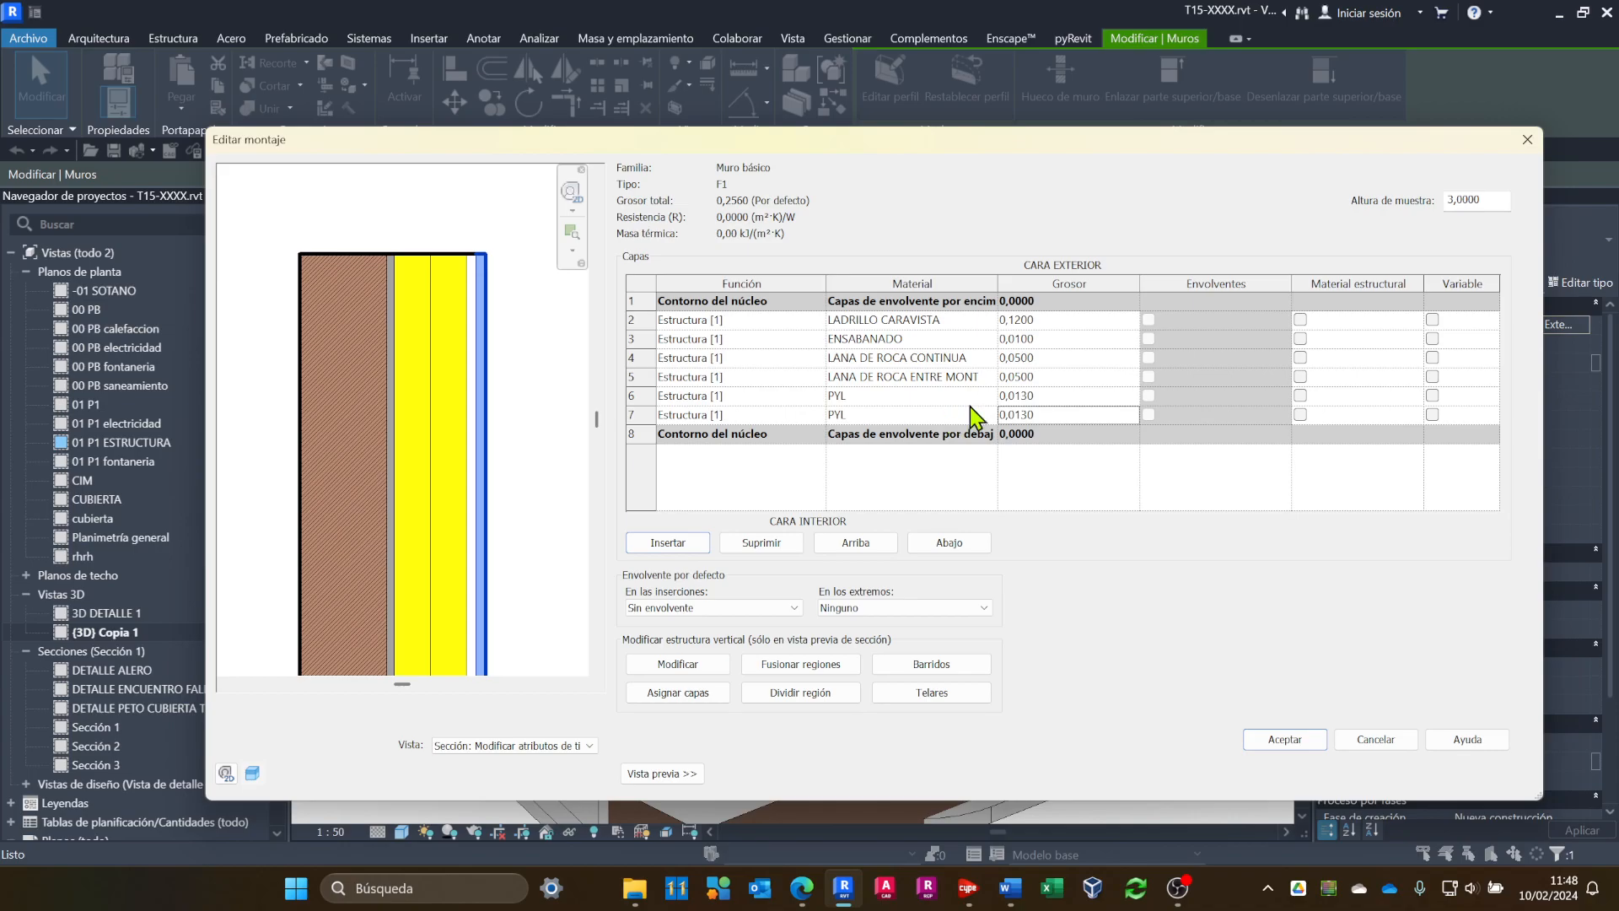
pyautogui.click(1084, 394)
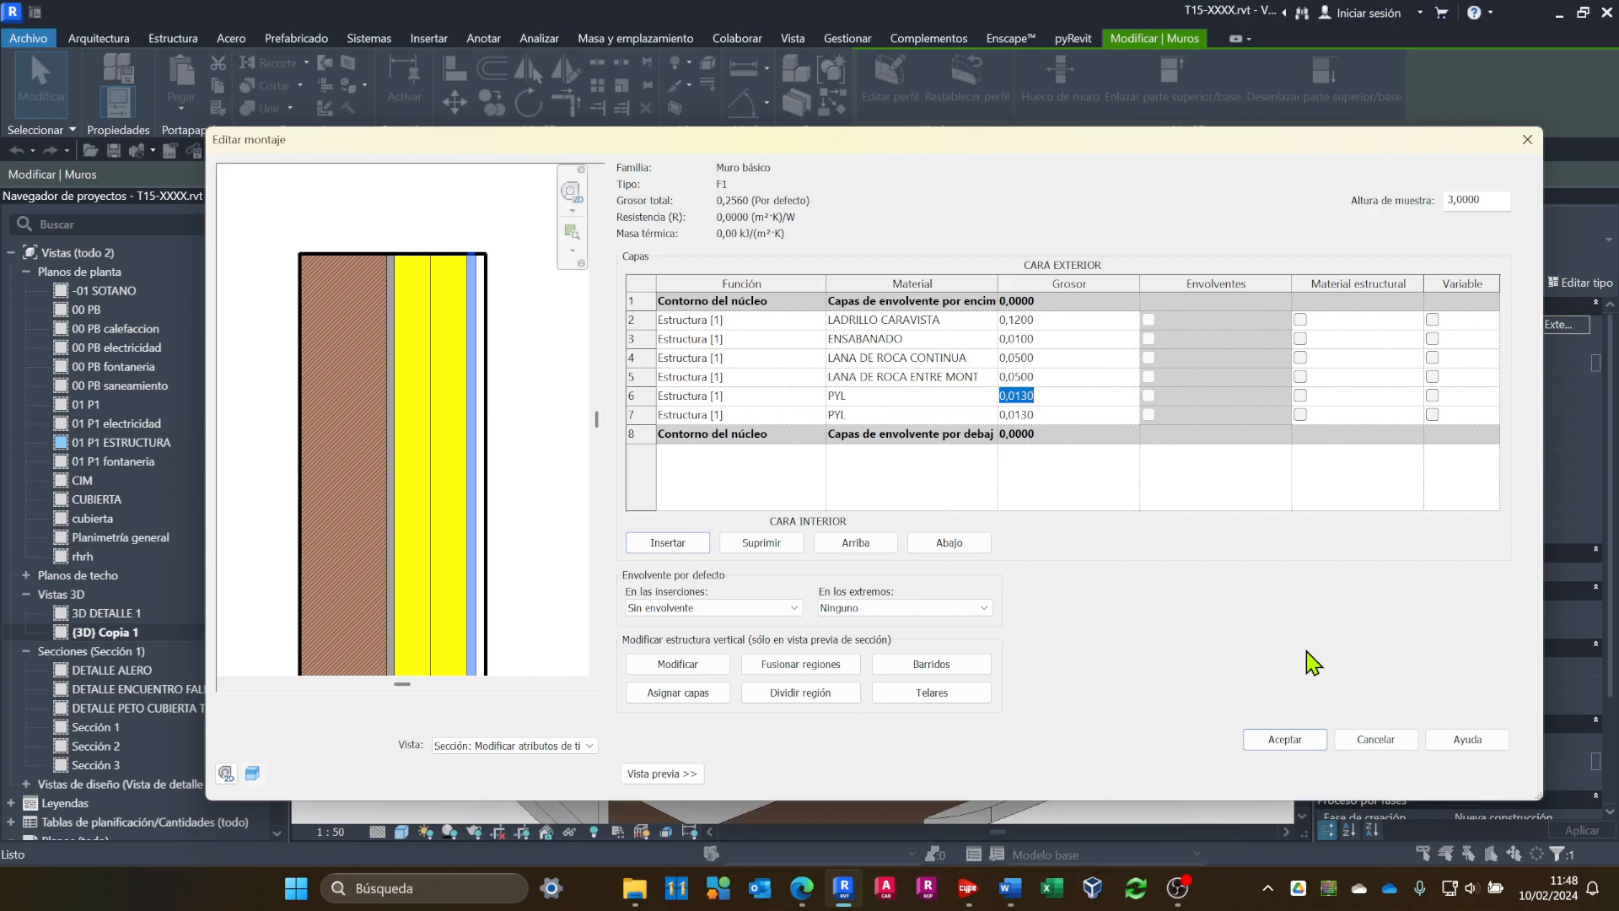
pyautogui.click(1272, 741)
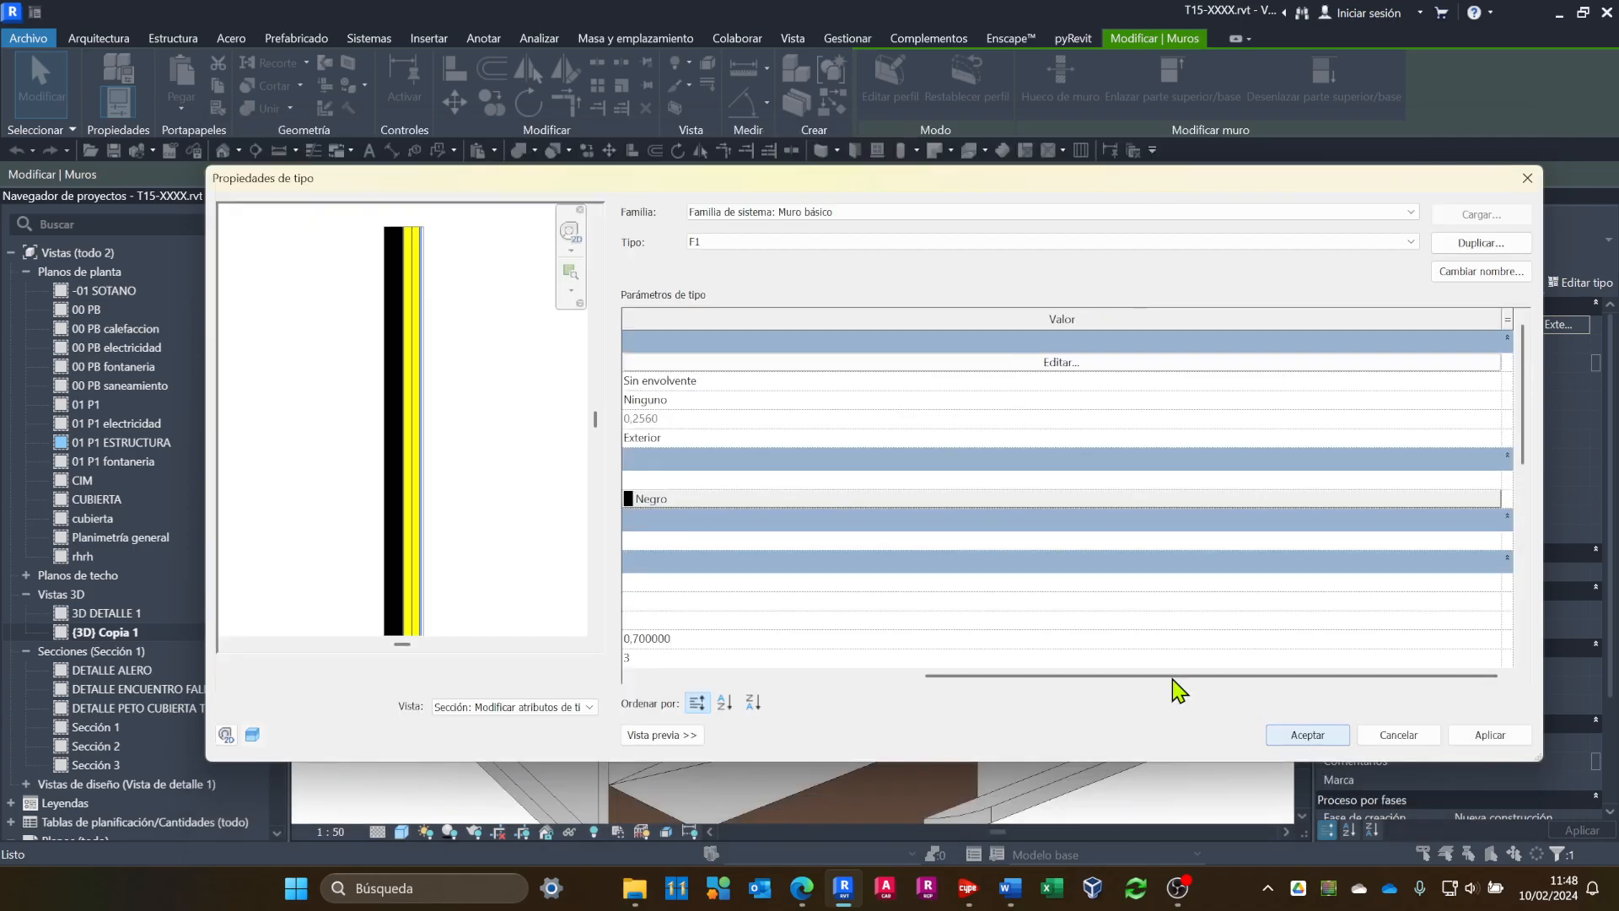
pyautogui.click(1307, 734)
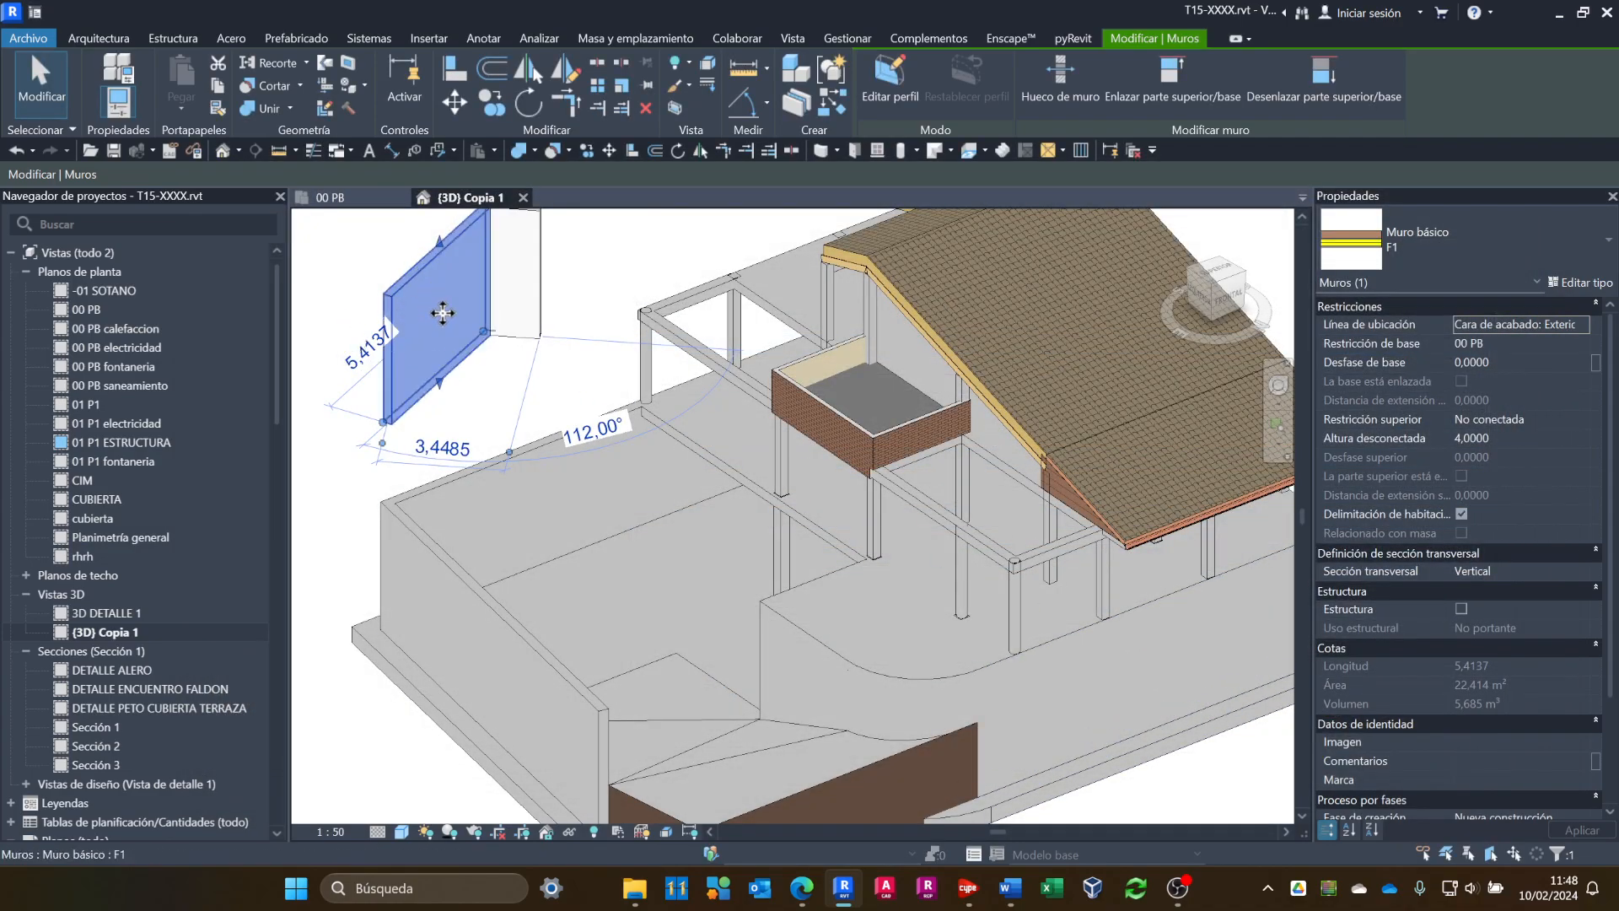
# Examine the F1 wall and its corner with the adjoining wall in the 3D view.
pyautogui.scroll(2, 443, 312)
pyautogui.click(551, 422)
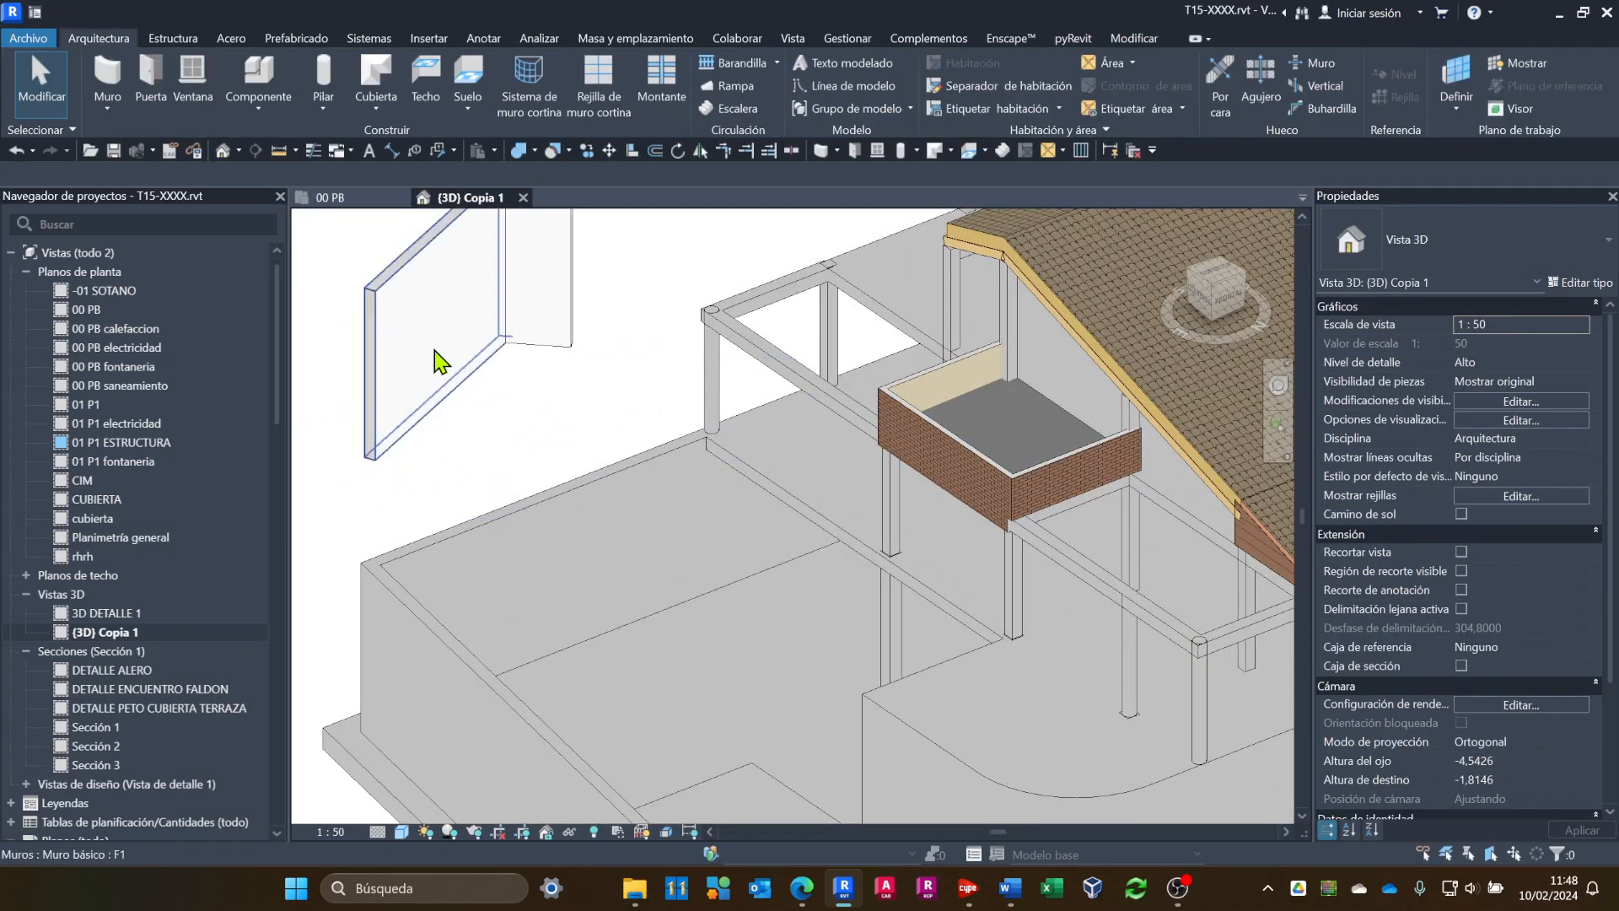
pyautogui.scroll(2, 481, 463)
pyautogui.scroll(2, 531, 317)
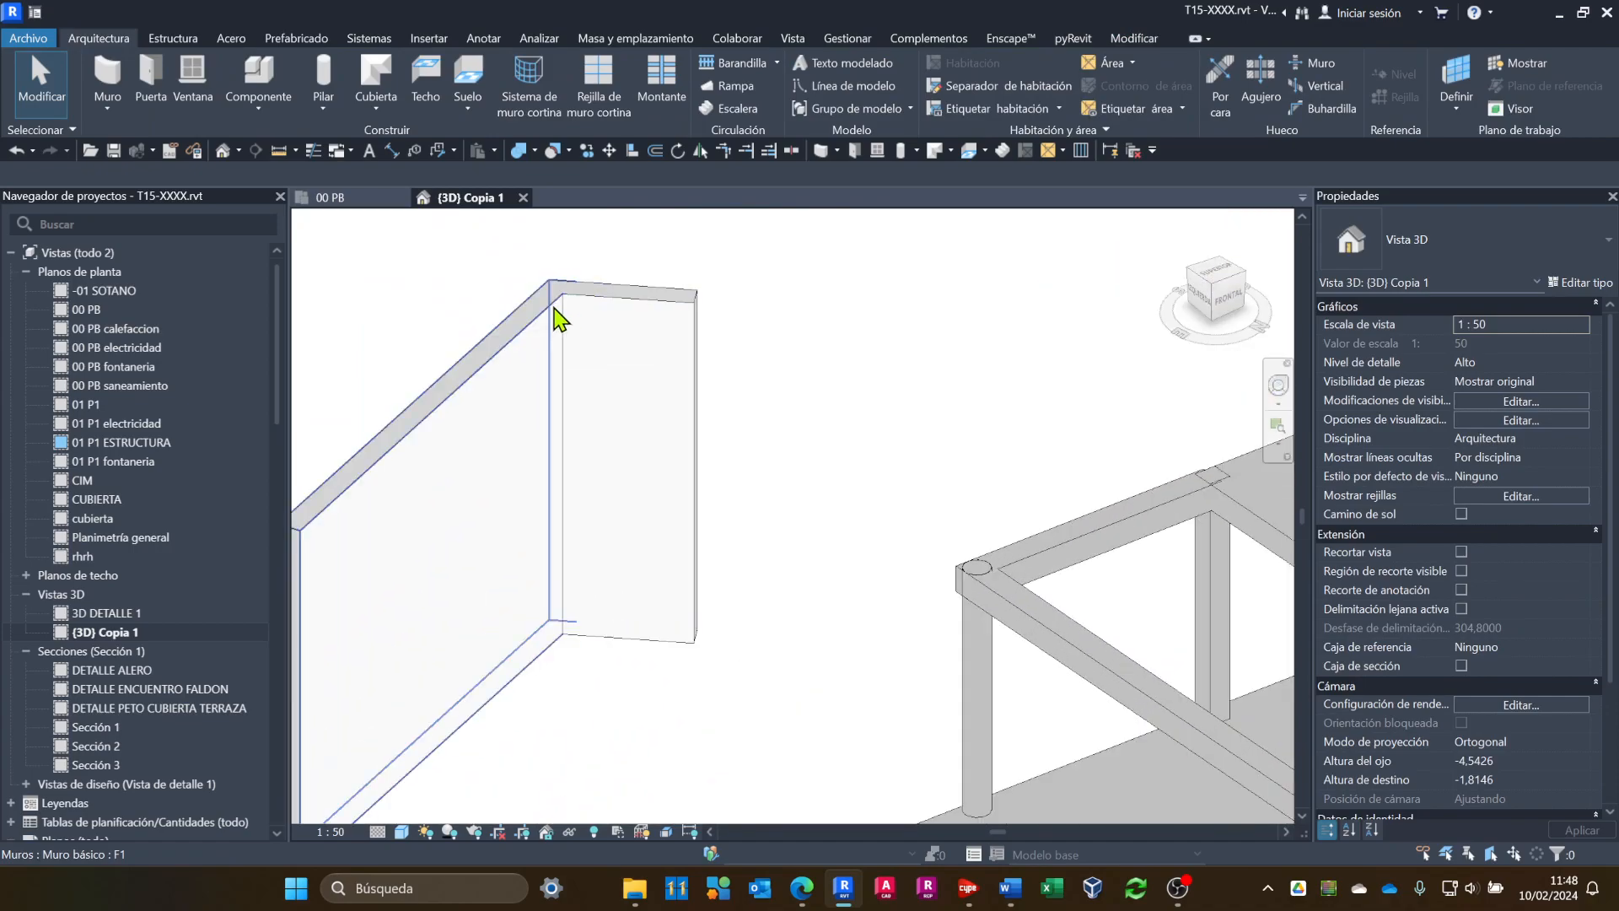
pyautogui.click(554, 308)
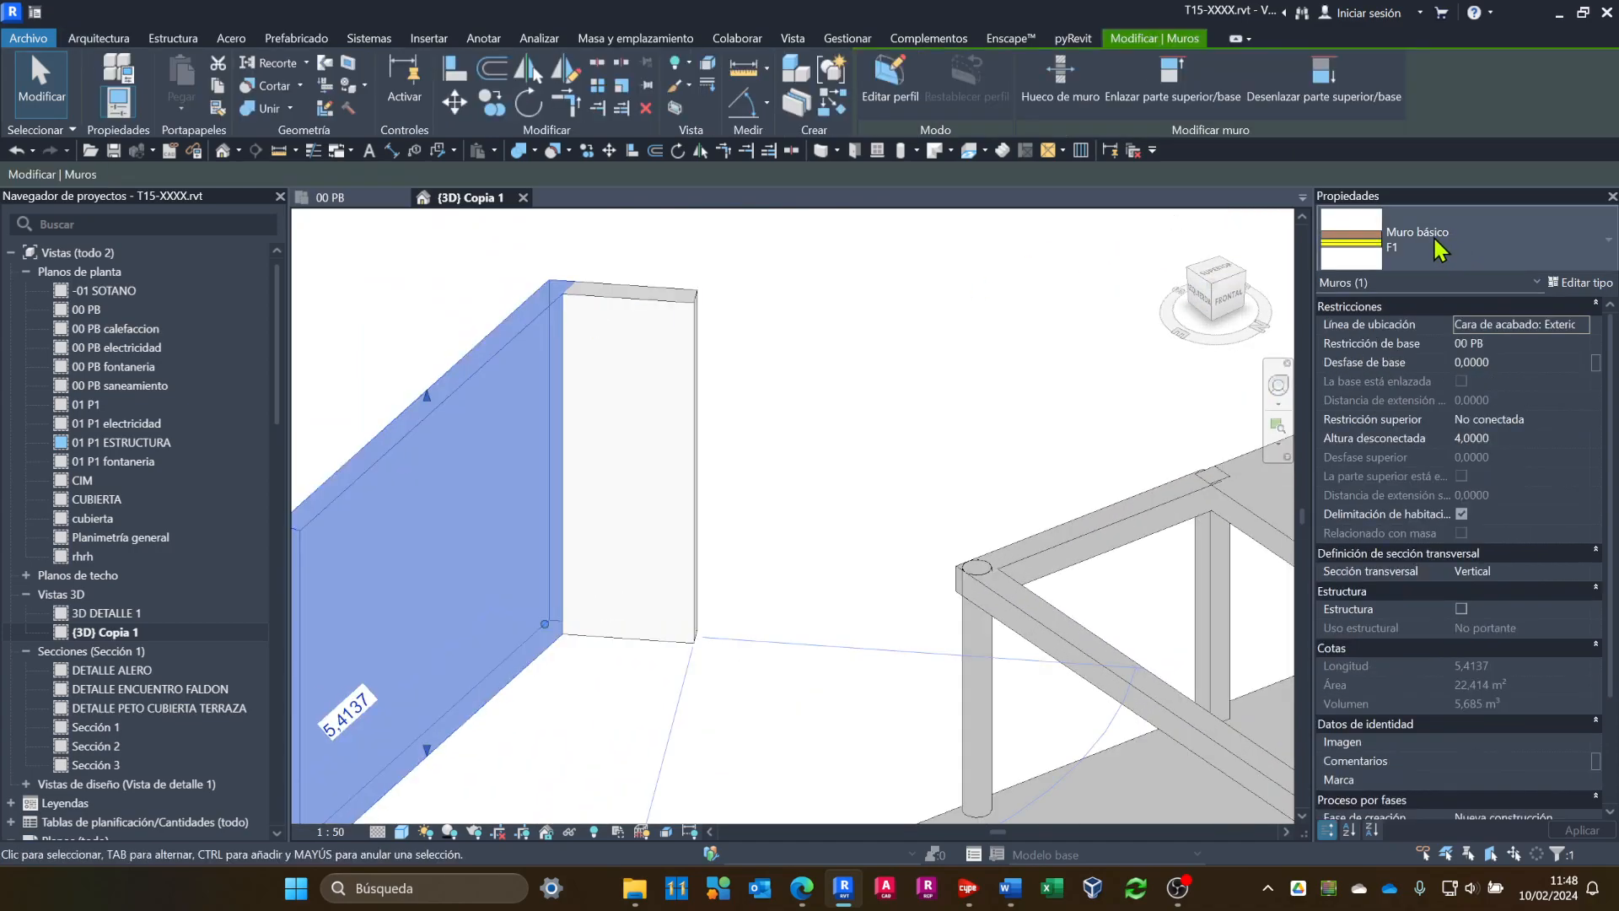
pyautogui.click(504, 309)
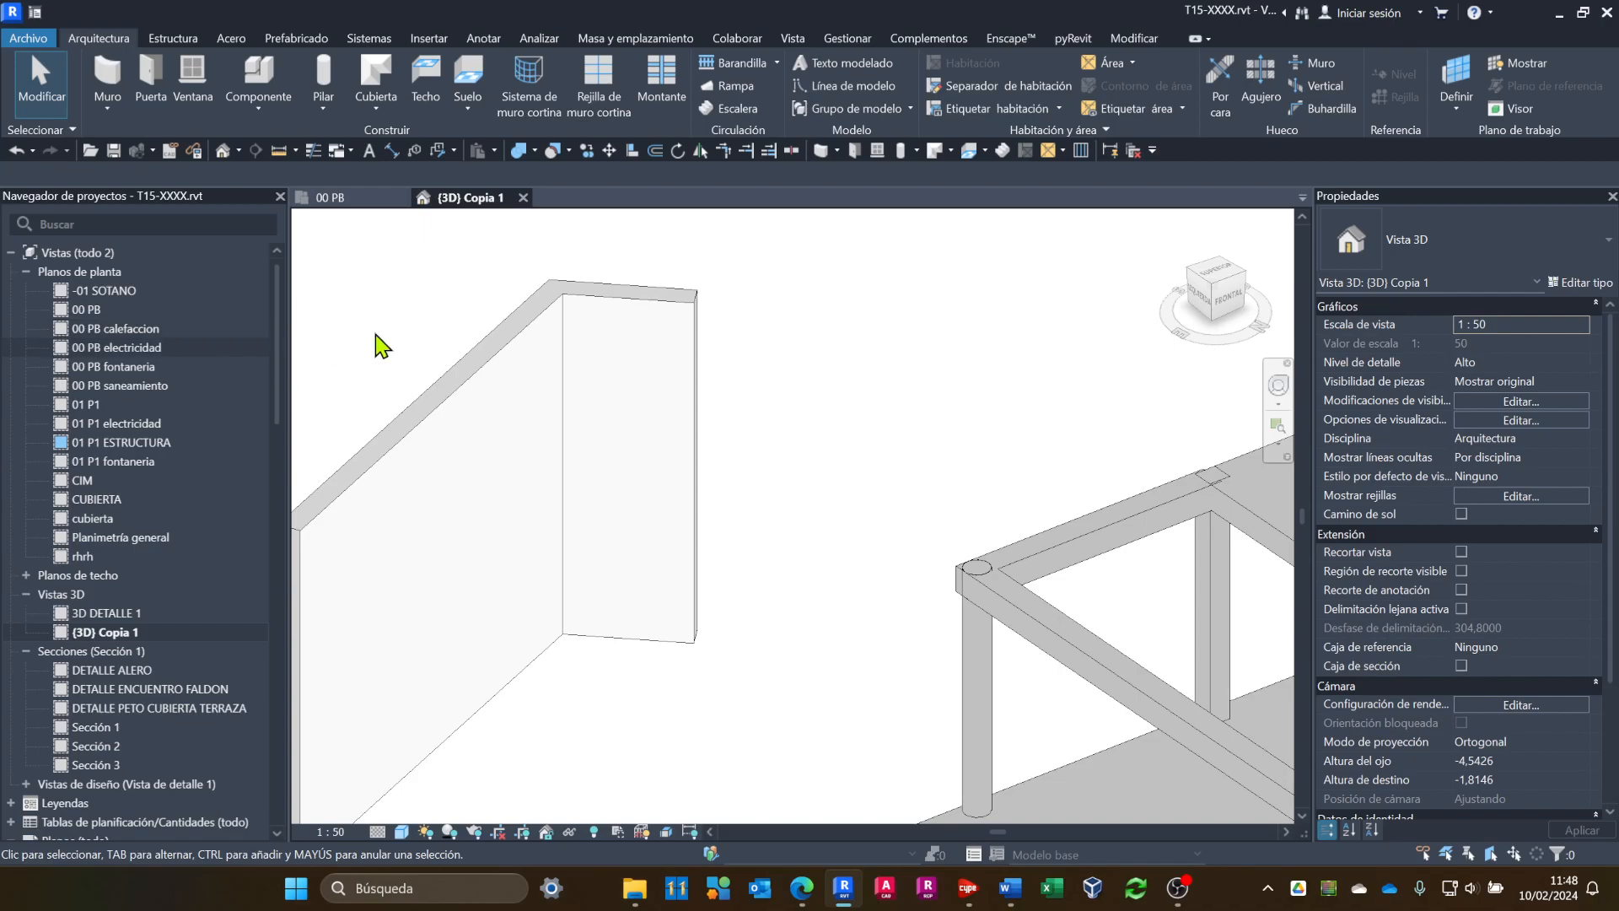
pyautogui.scroll(-2, 739, 470)
pyautogui.click(500, 494)
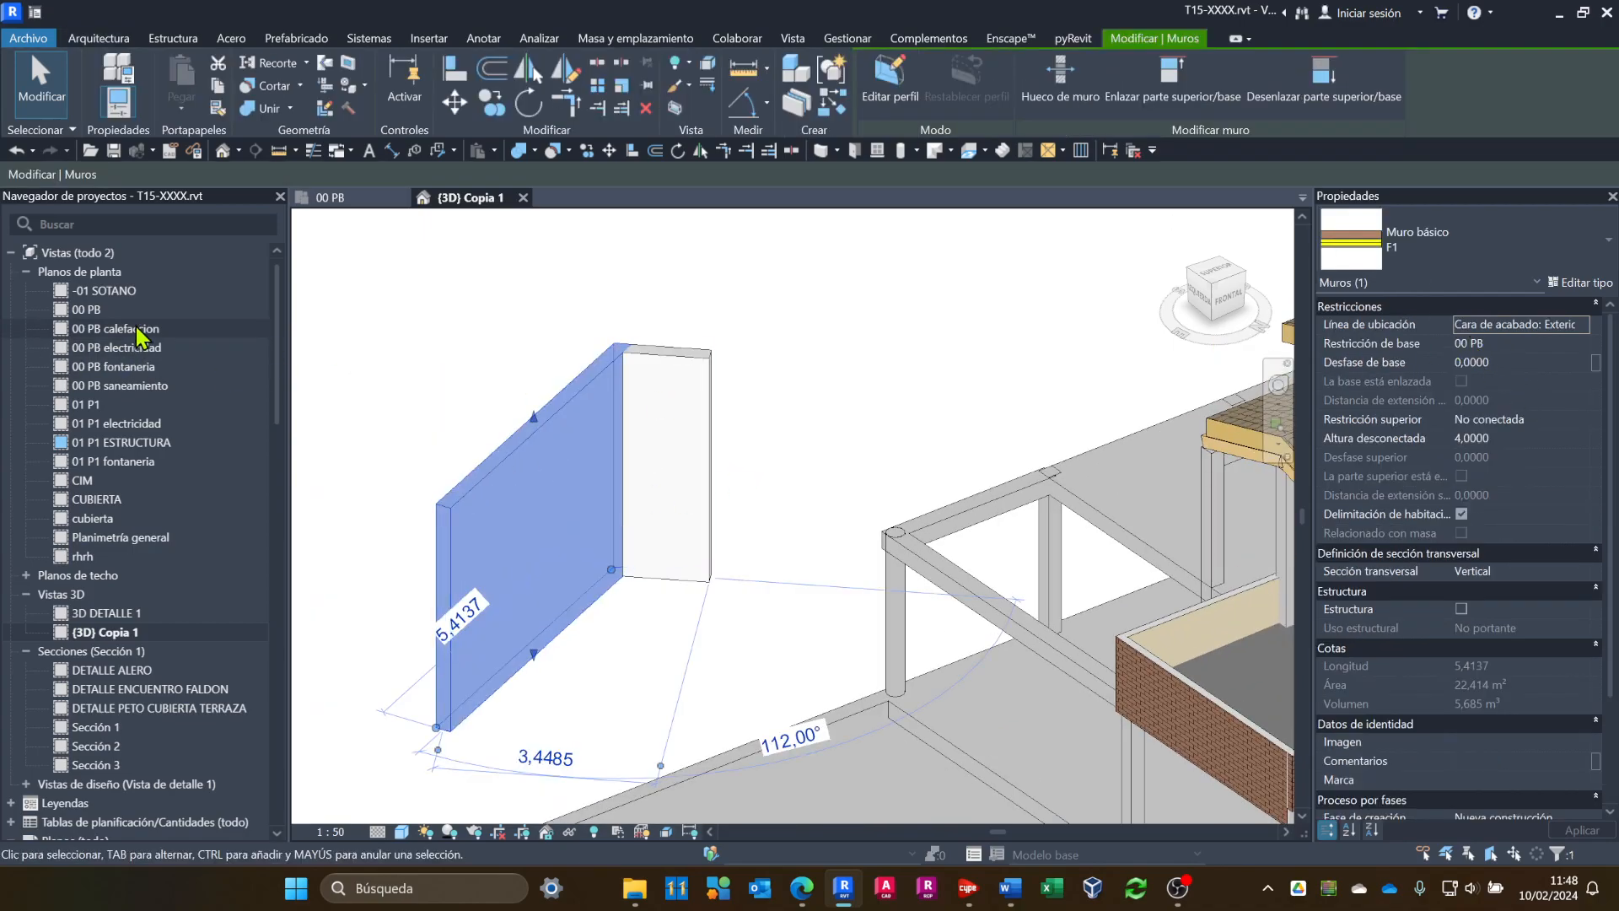
# Open the 00 PB floor plan and inspect the layers at the free end of the sloping F1 wall.
pyautogui.click(96, 312)
pyautogui.doubleClick(96, 314)
pyautogui.scroll(-3, 618, 483)
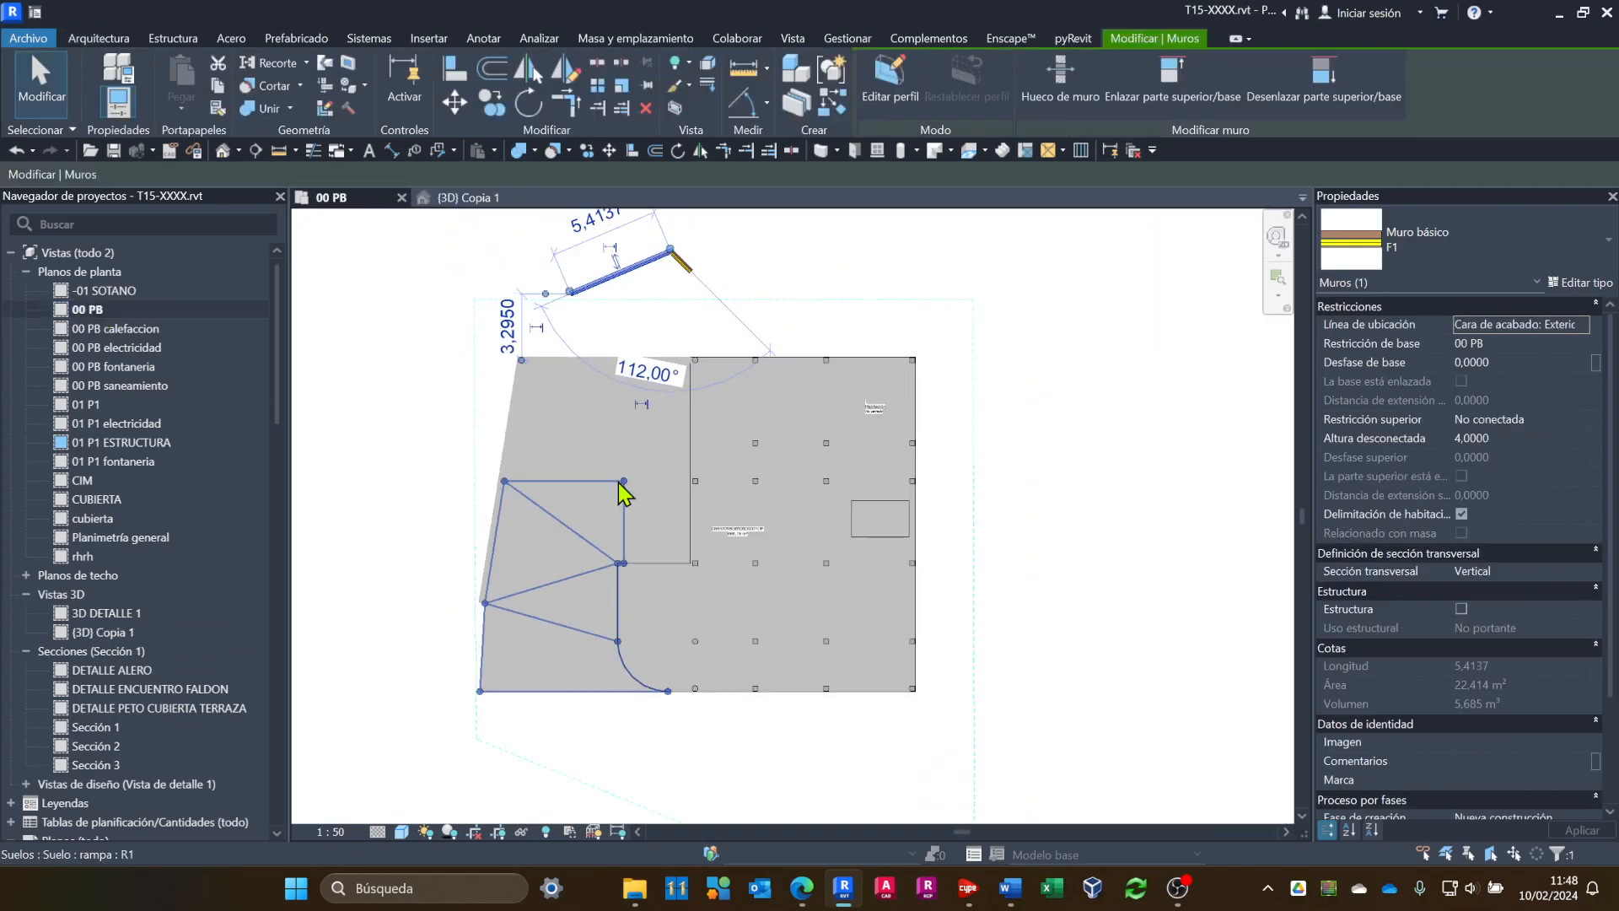
pyautogui.scroll(4, 617, 346)
pyautogui.scroll(6, 616, 344)
pyautogui.moveTo(614, 344); pyautogui.dragTo(653, 397, button='middle')
pyautogui.click(712, 459)
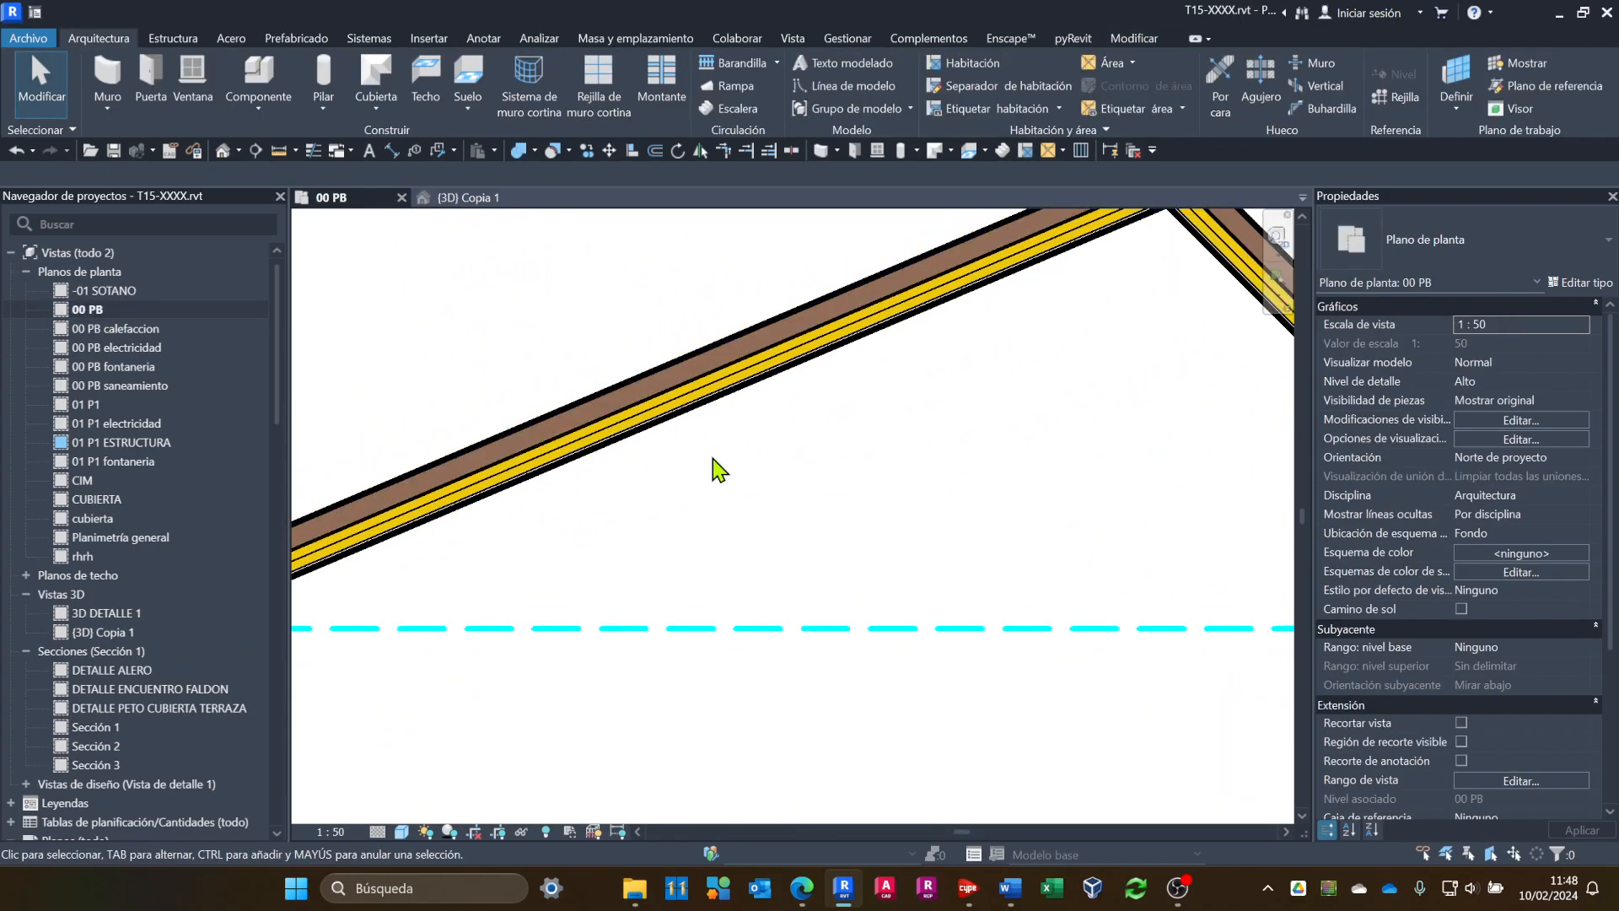
pyautogui.middleClick(769, 489)
pyautogui.middleClick(769, 489)
pyautogui.scroll(-1, 816, 485)
pyautogui.scroll(5, 685, 341)
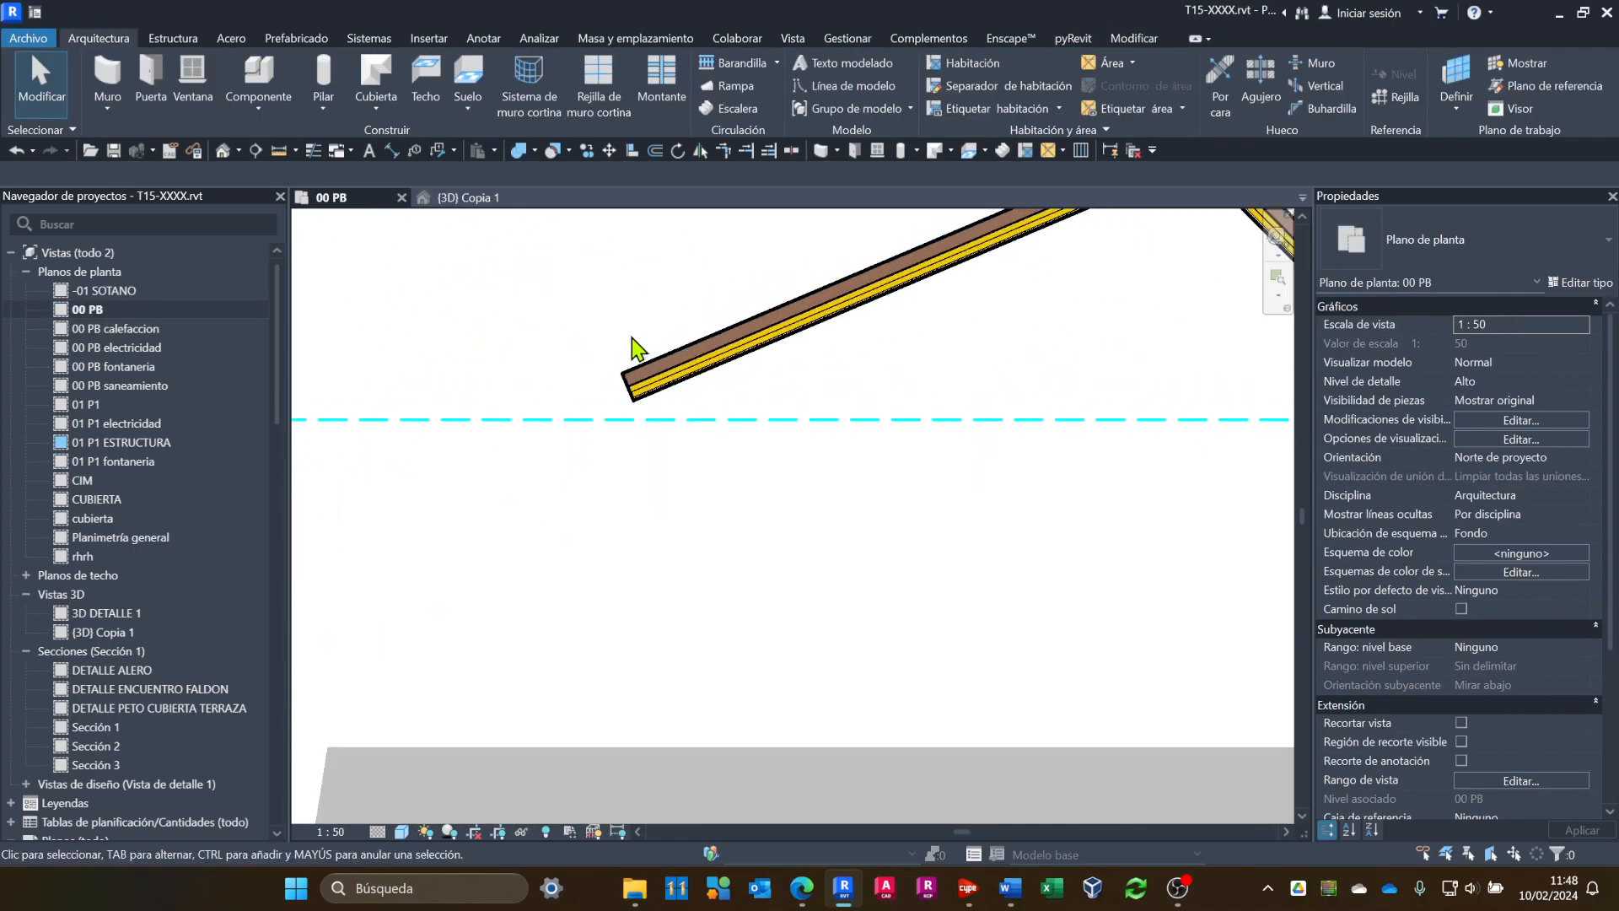
pyautogui.scroll(4, 702, 446)
pyautogui.moveTo(725, 478); pyautogui.dragTo(728, 592, button='middle')
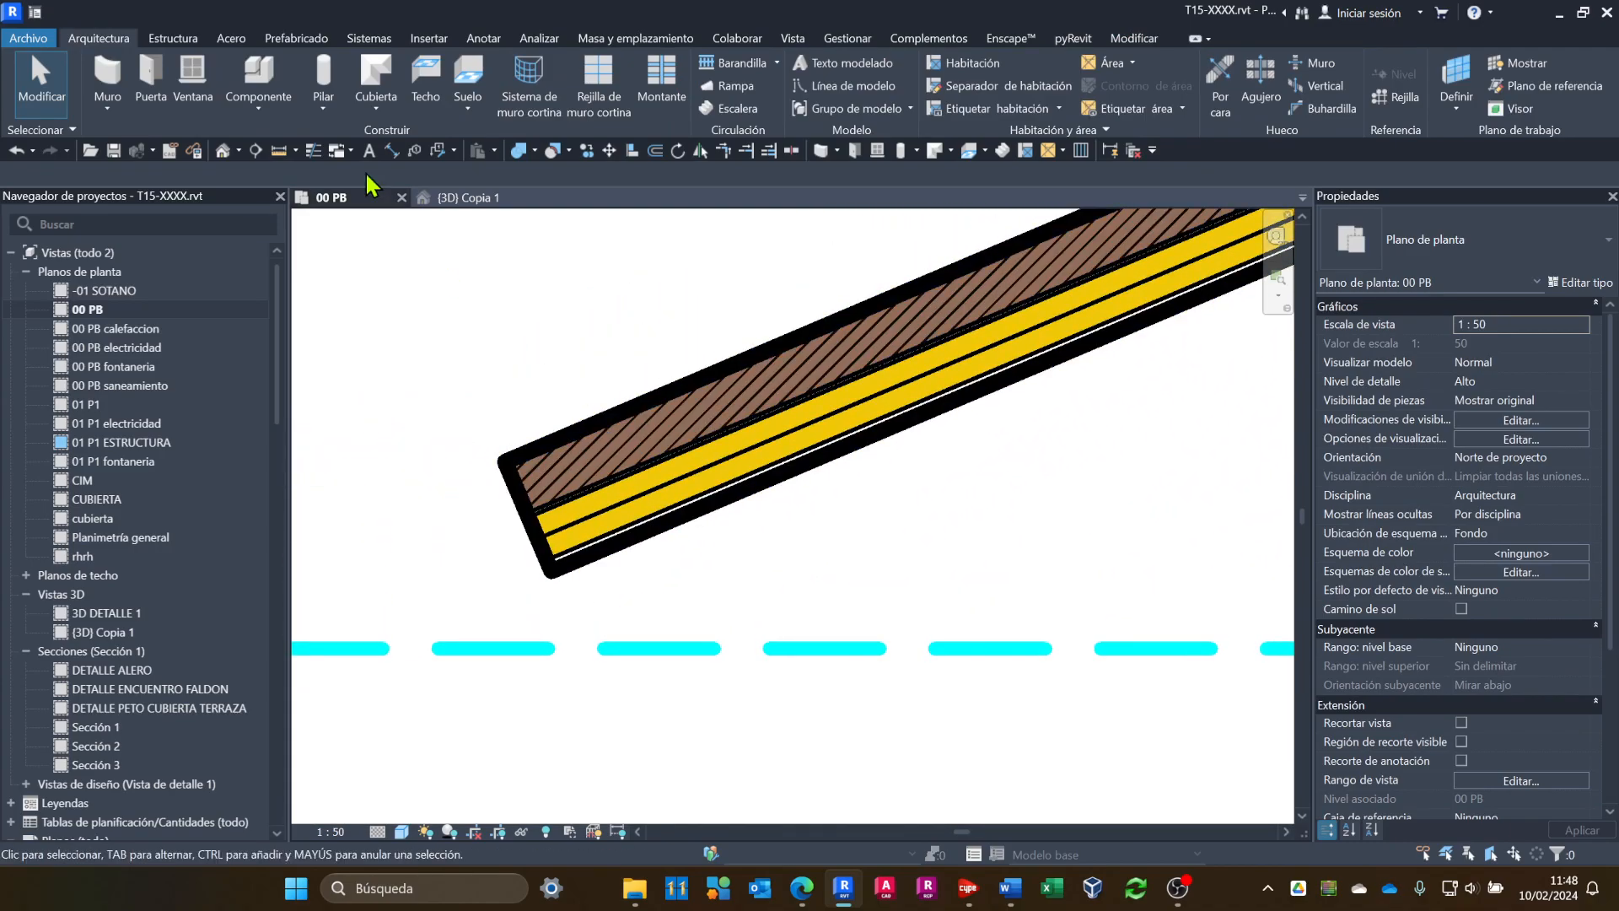
# Turn on thin lines display for a close view of the F1 wall's layers.
pyautogui.click(313, 150)
pyautogui.scroll(2, 568, 504)
pyautogui.scroll(1, 569, 503)
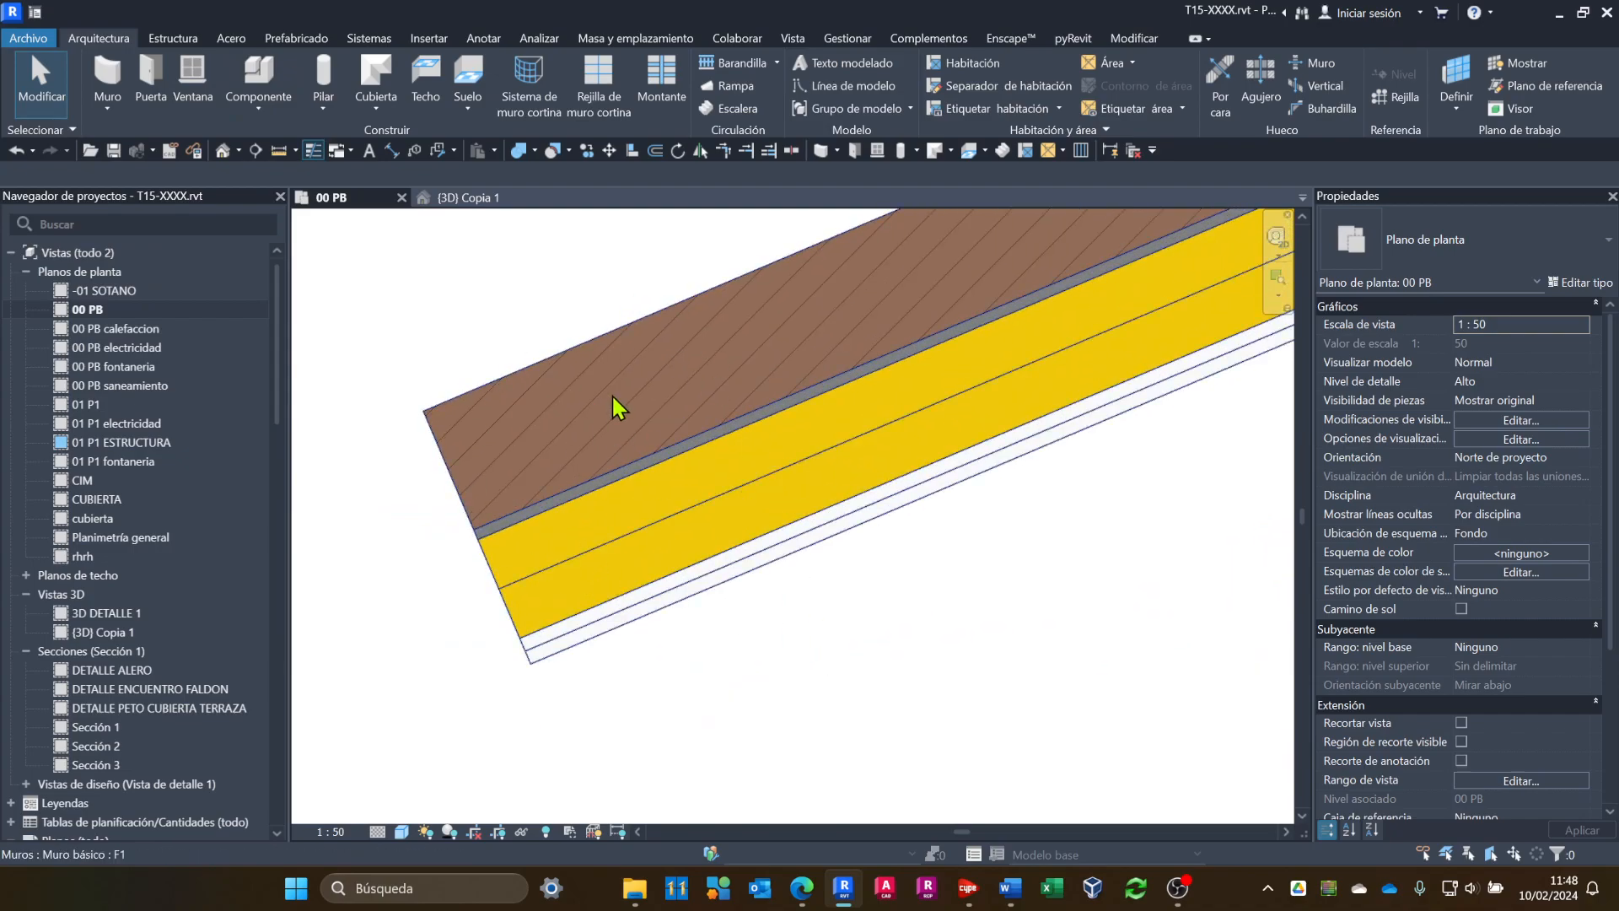
# Set the 00 PB plan's detail level to Bajo.
pyautogui.click(377, 828)
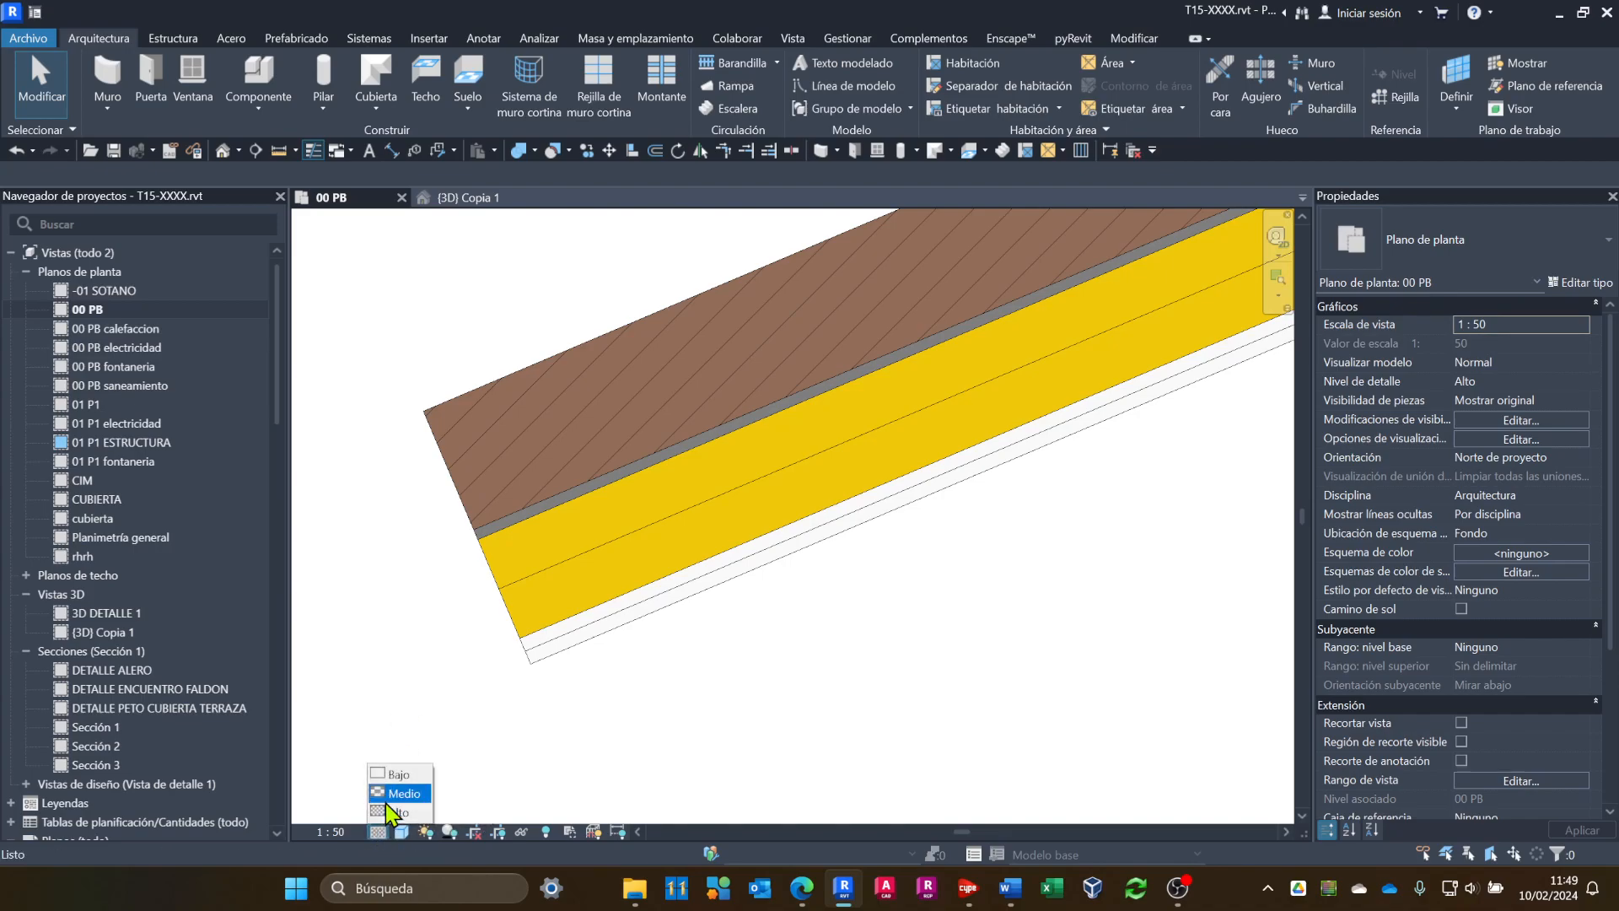
pyautogui.click(401, 777)
pyautogui.scroll(-4, 650, 615)
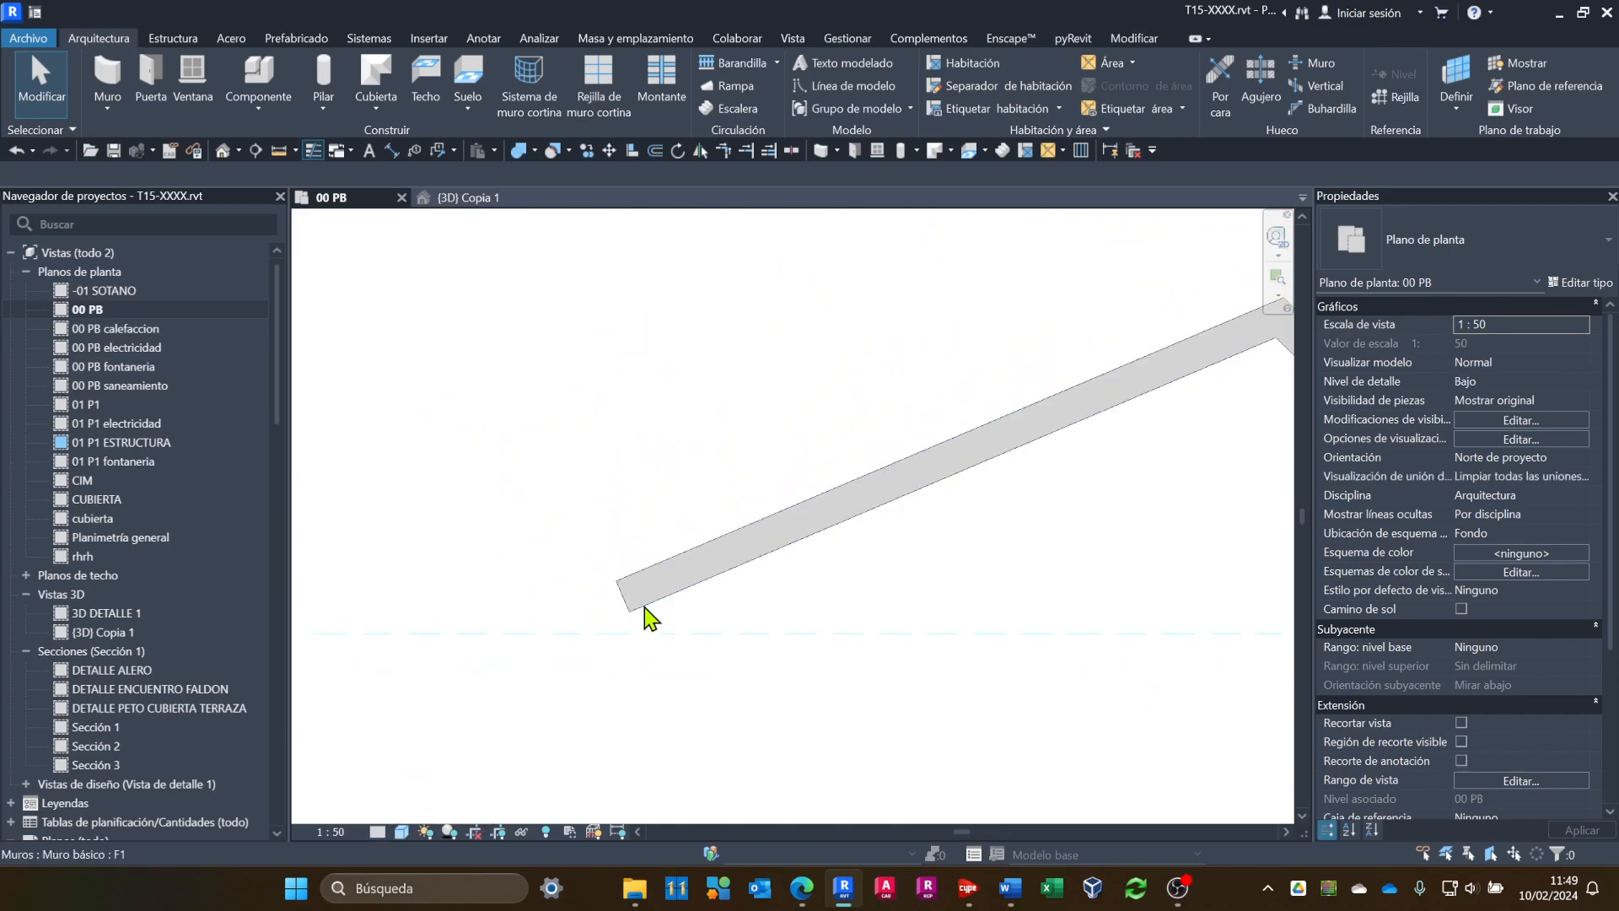
pyautogui.moveTo(885, 599); pyautogui.dragTo(868, 506, button='middle')
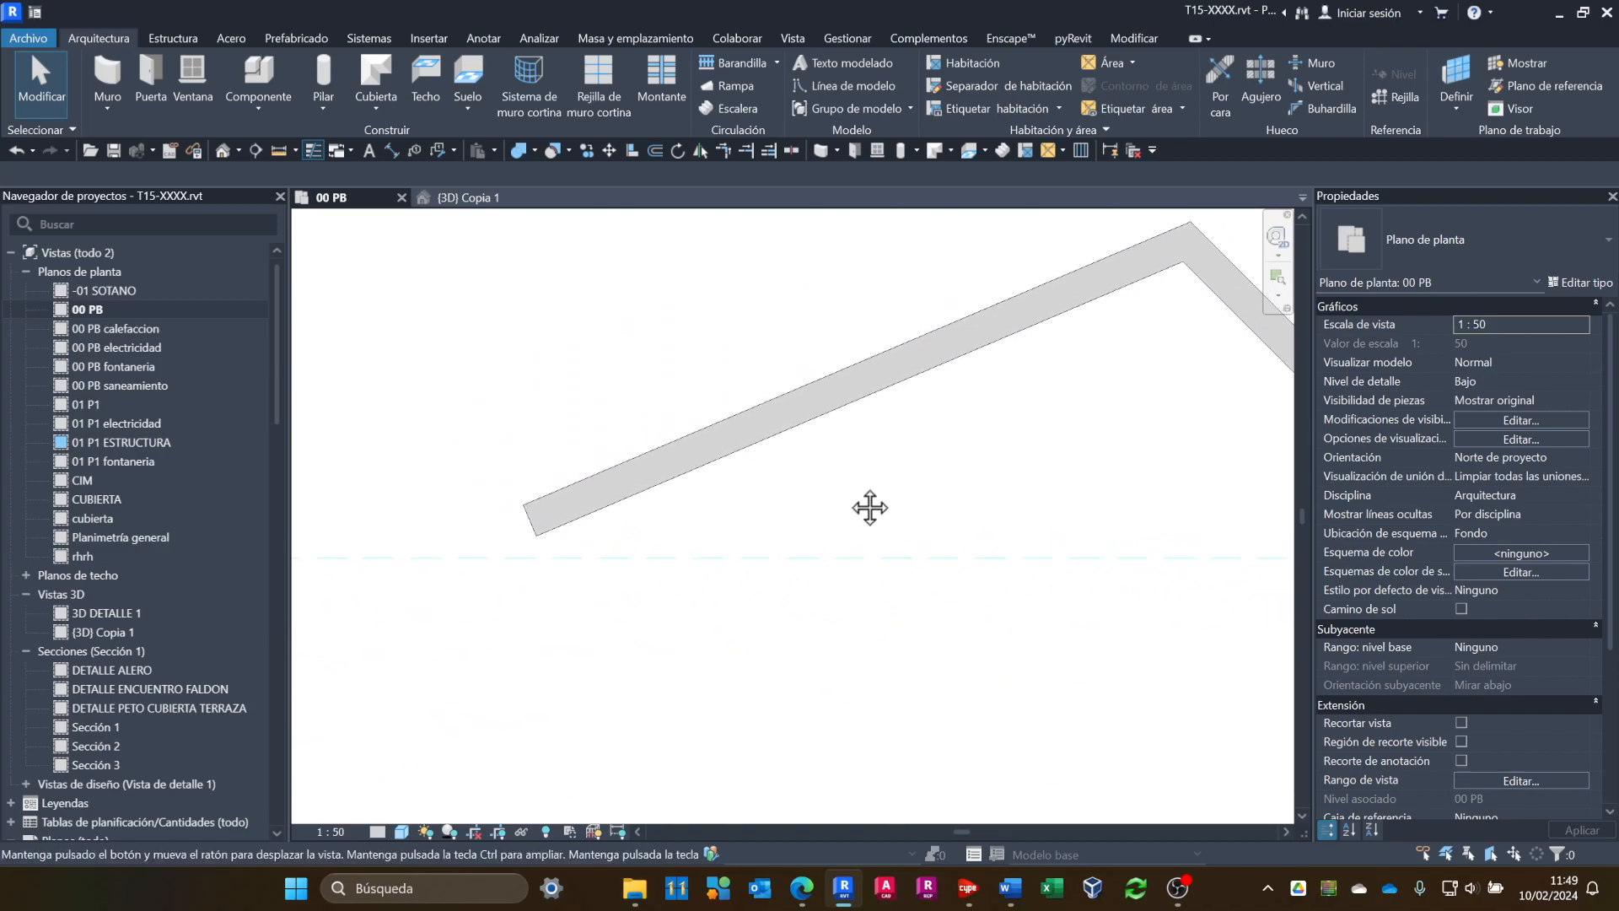
# Set the 00 PB plan's detail level to Medio and inspect the wall's layers.
pyautogui.click(377, 831)
pyautogui.click(408, 793)
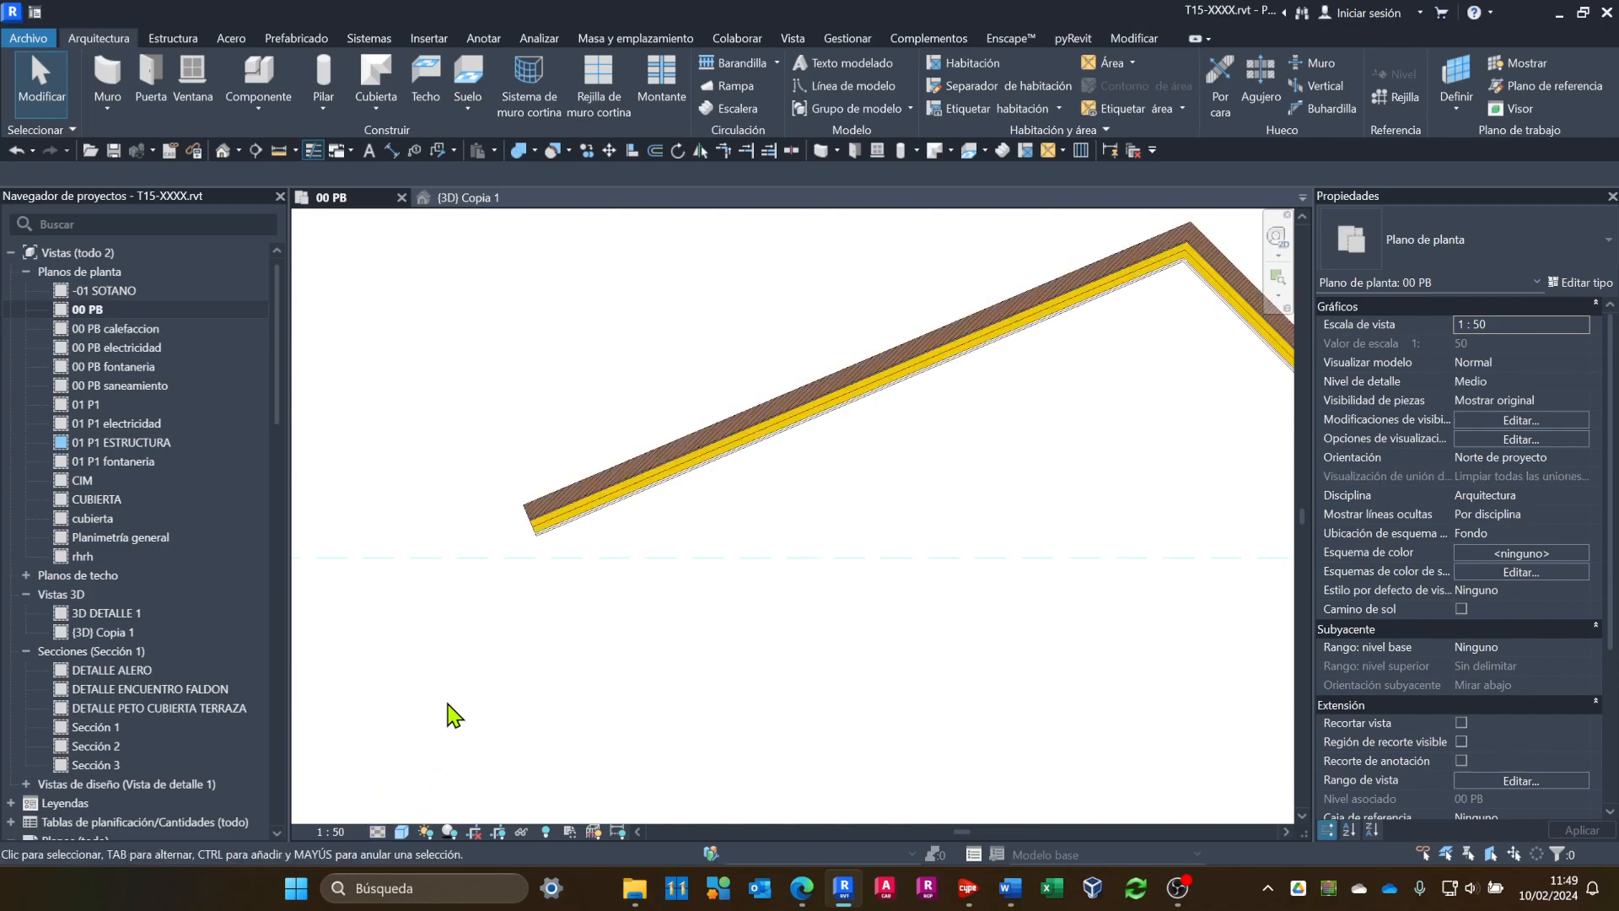
pyautogui.scroll(3, 539, 523)
pyautogui.scroll(3, 547, 516)
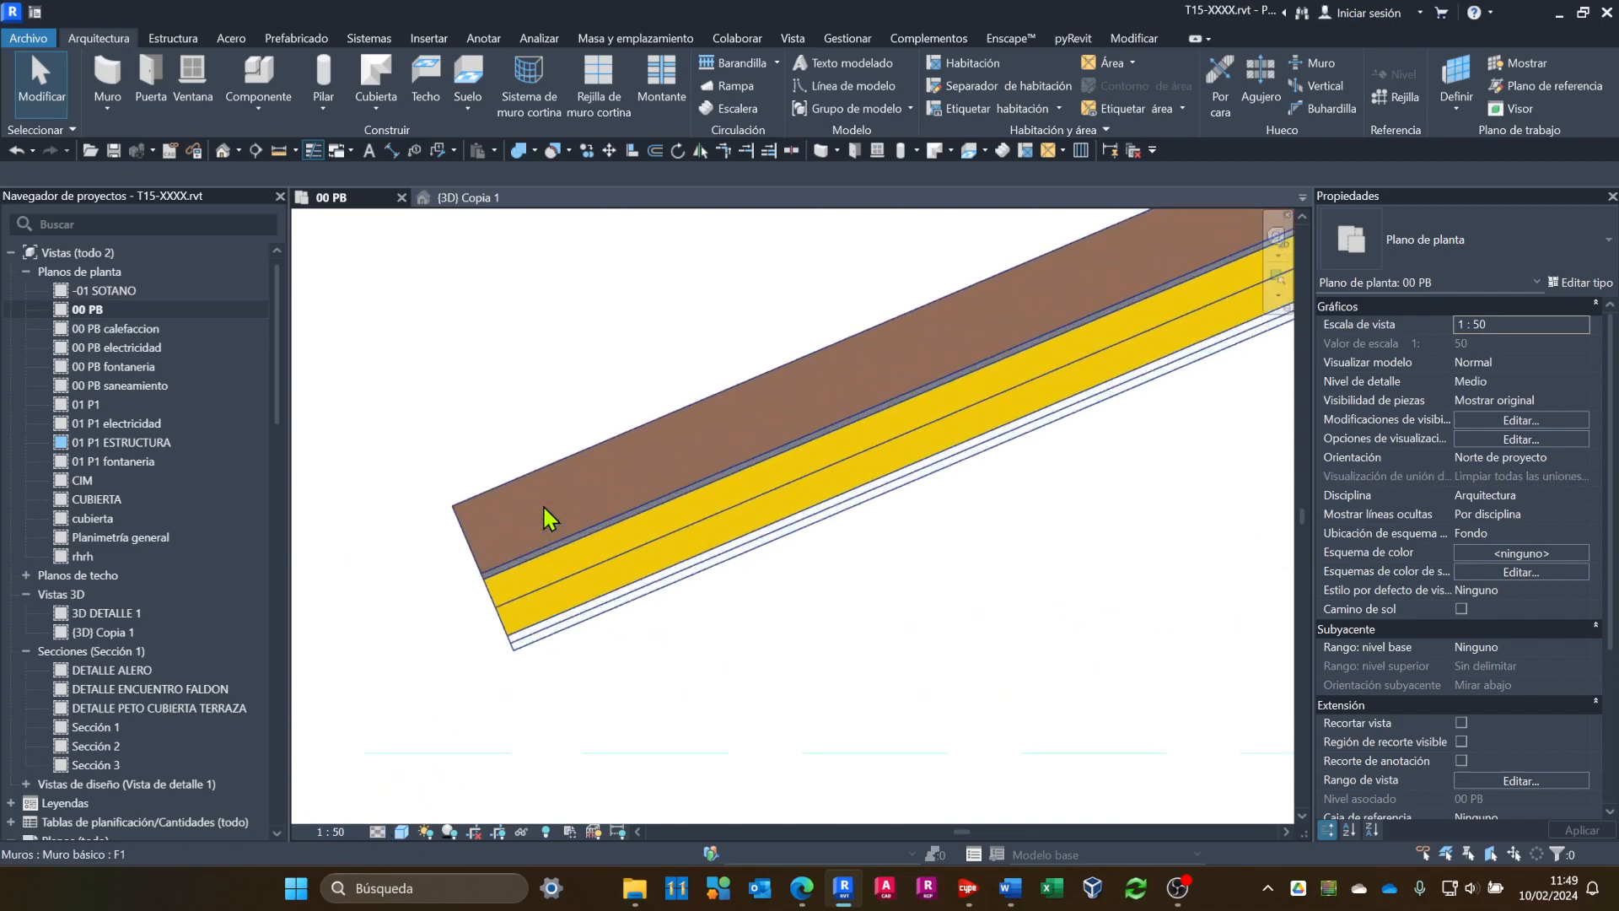
pyautogui.scroll(-2, 506, 406)
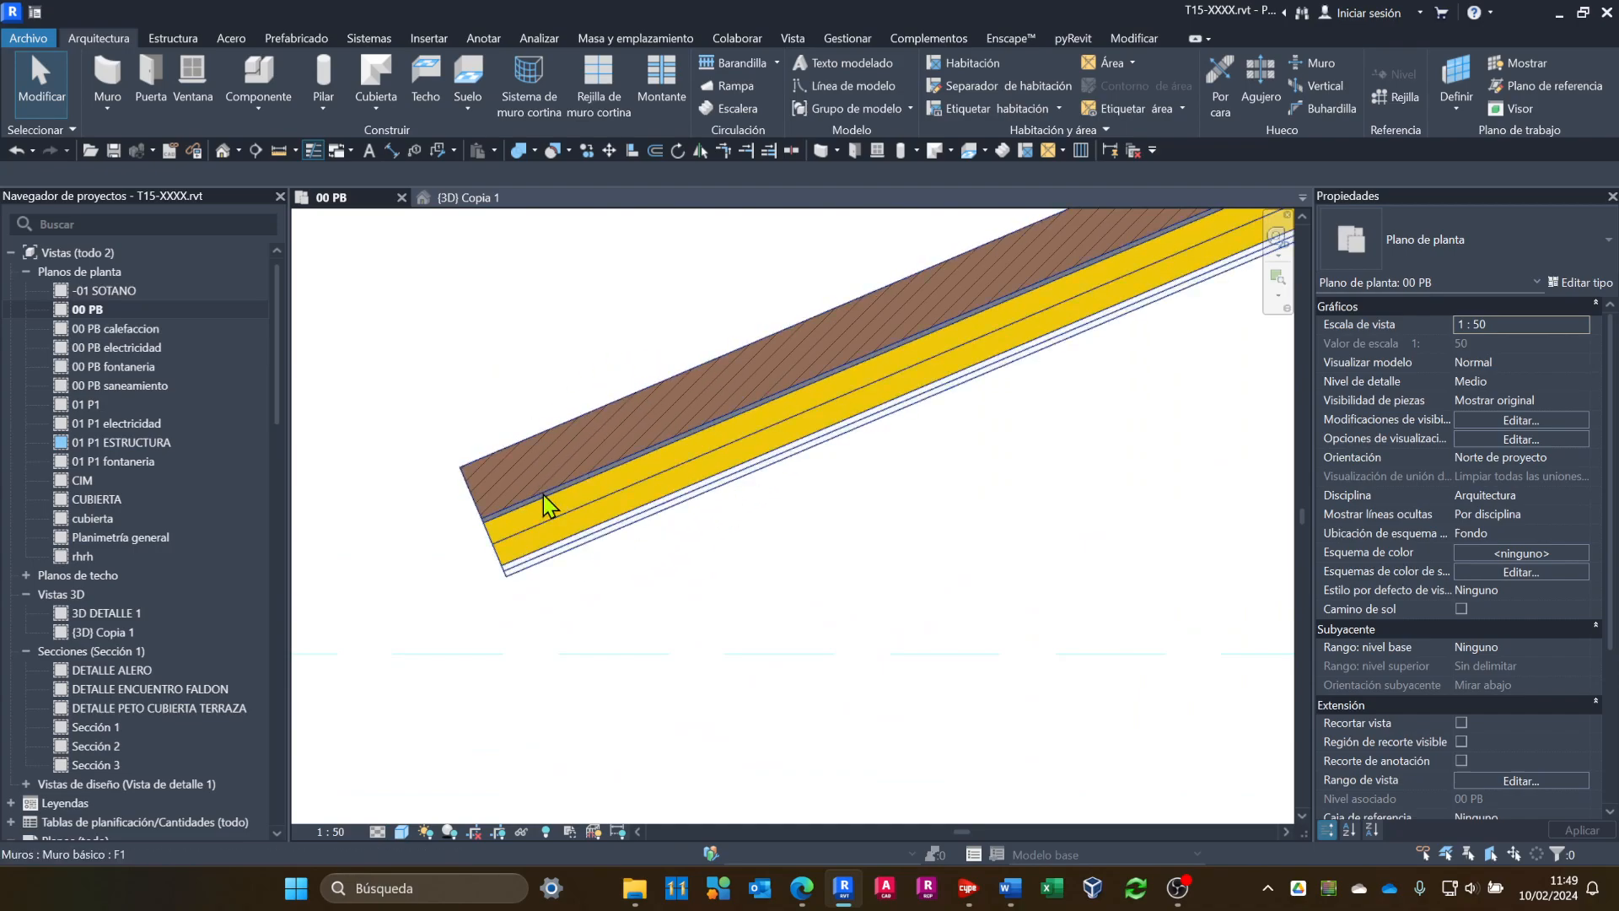
# Review the layer materials and thicknesses in wall type F1's assembly, accept the dialogs and deselect the wall.
pyautogui.click(610, 434)
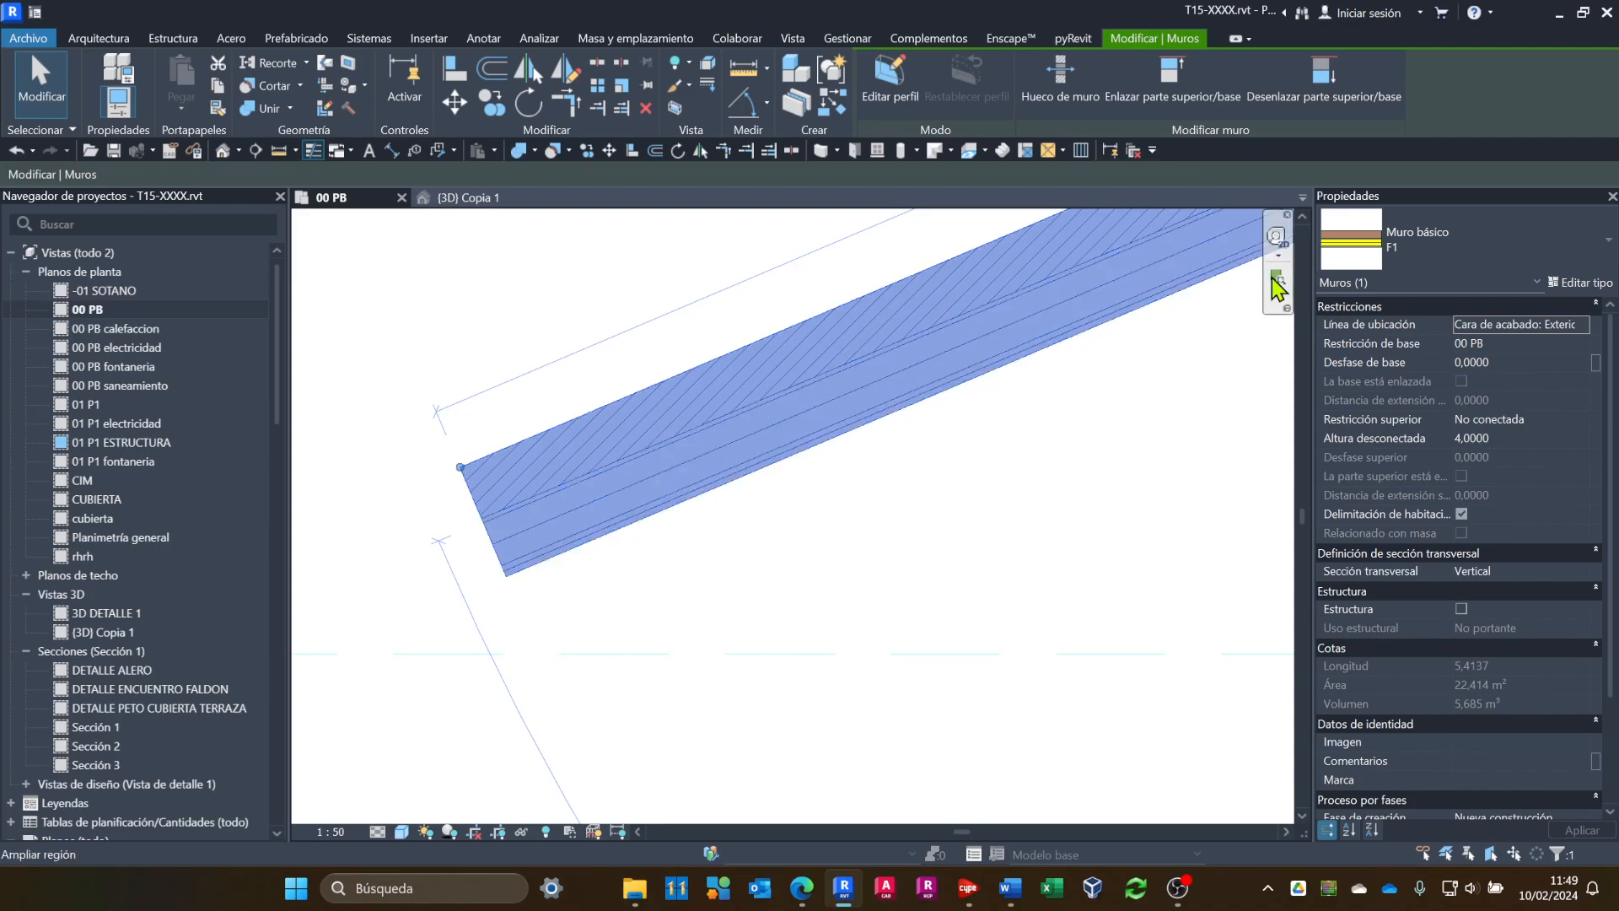
pyautogui.click(1580, 282)
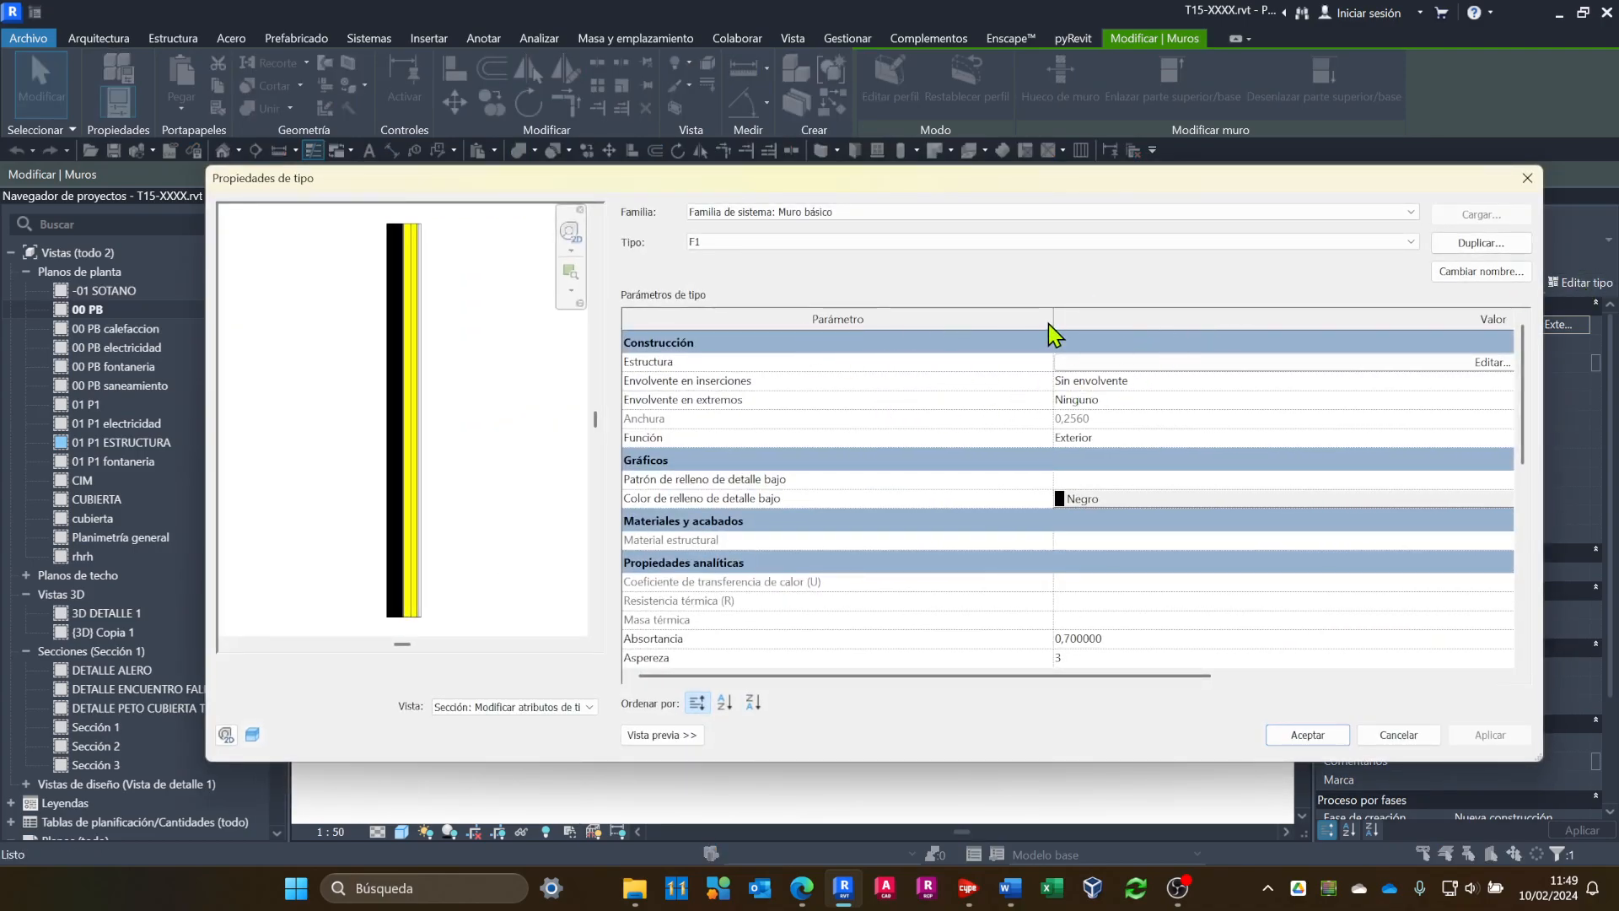
pyautogui.moveTo(1054, 321); pyautogui.dragTo(961, 322)
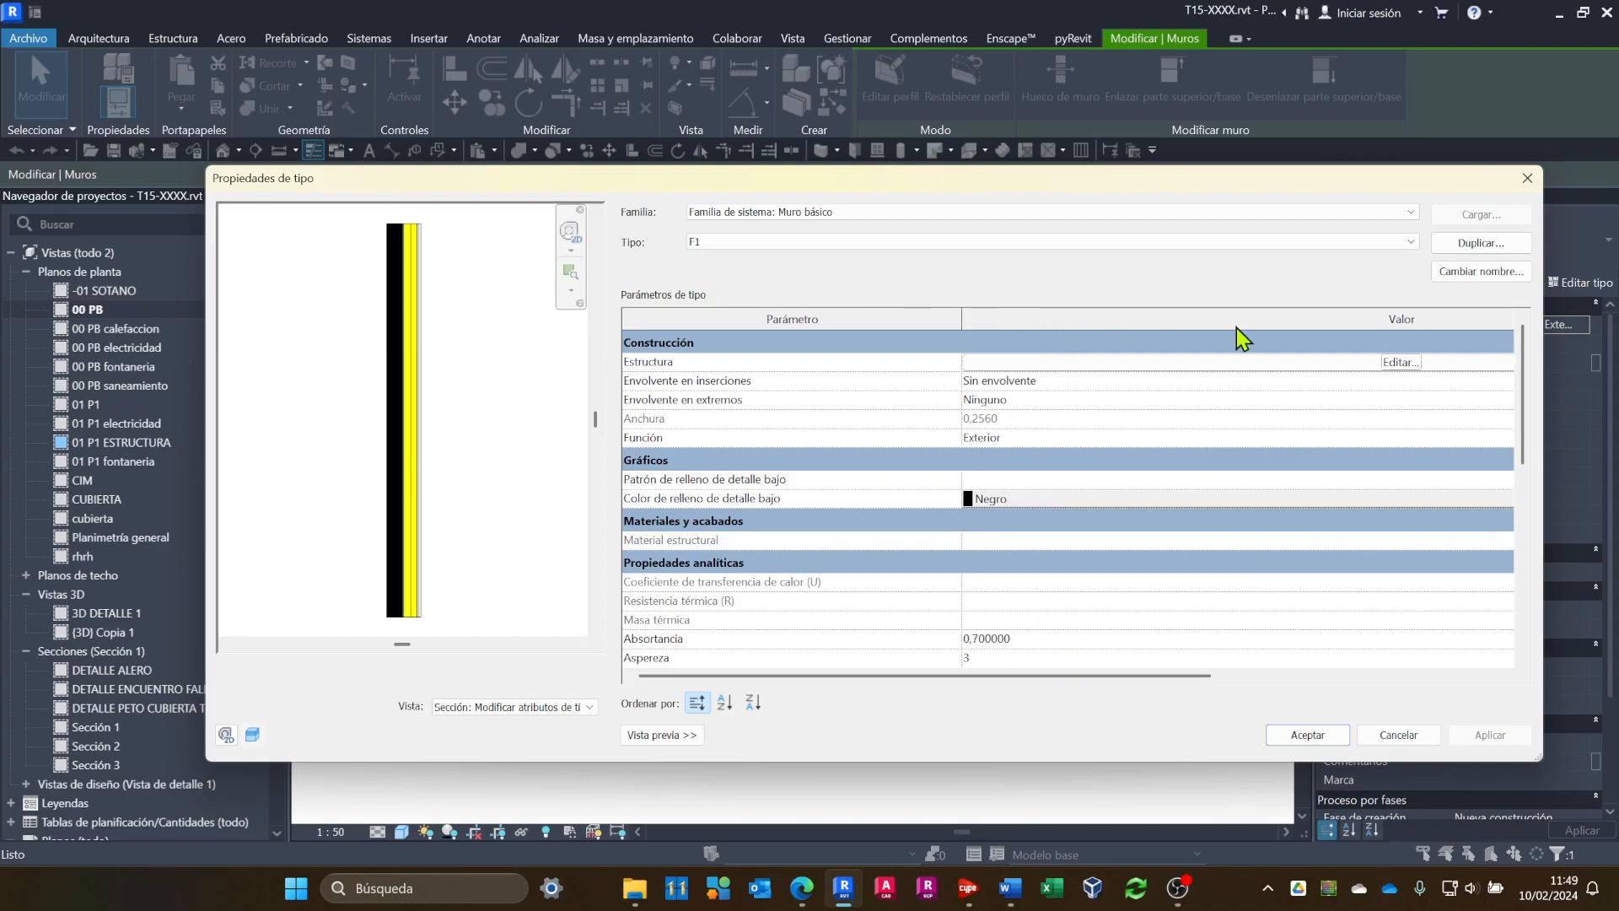
pyautogui.click(1182, 369)
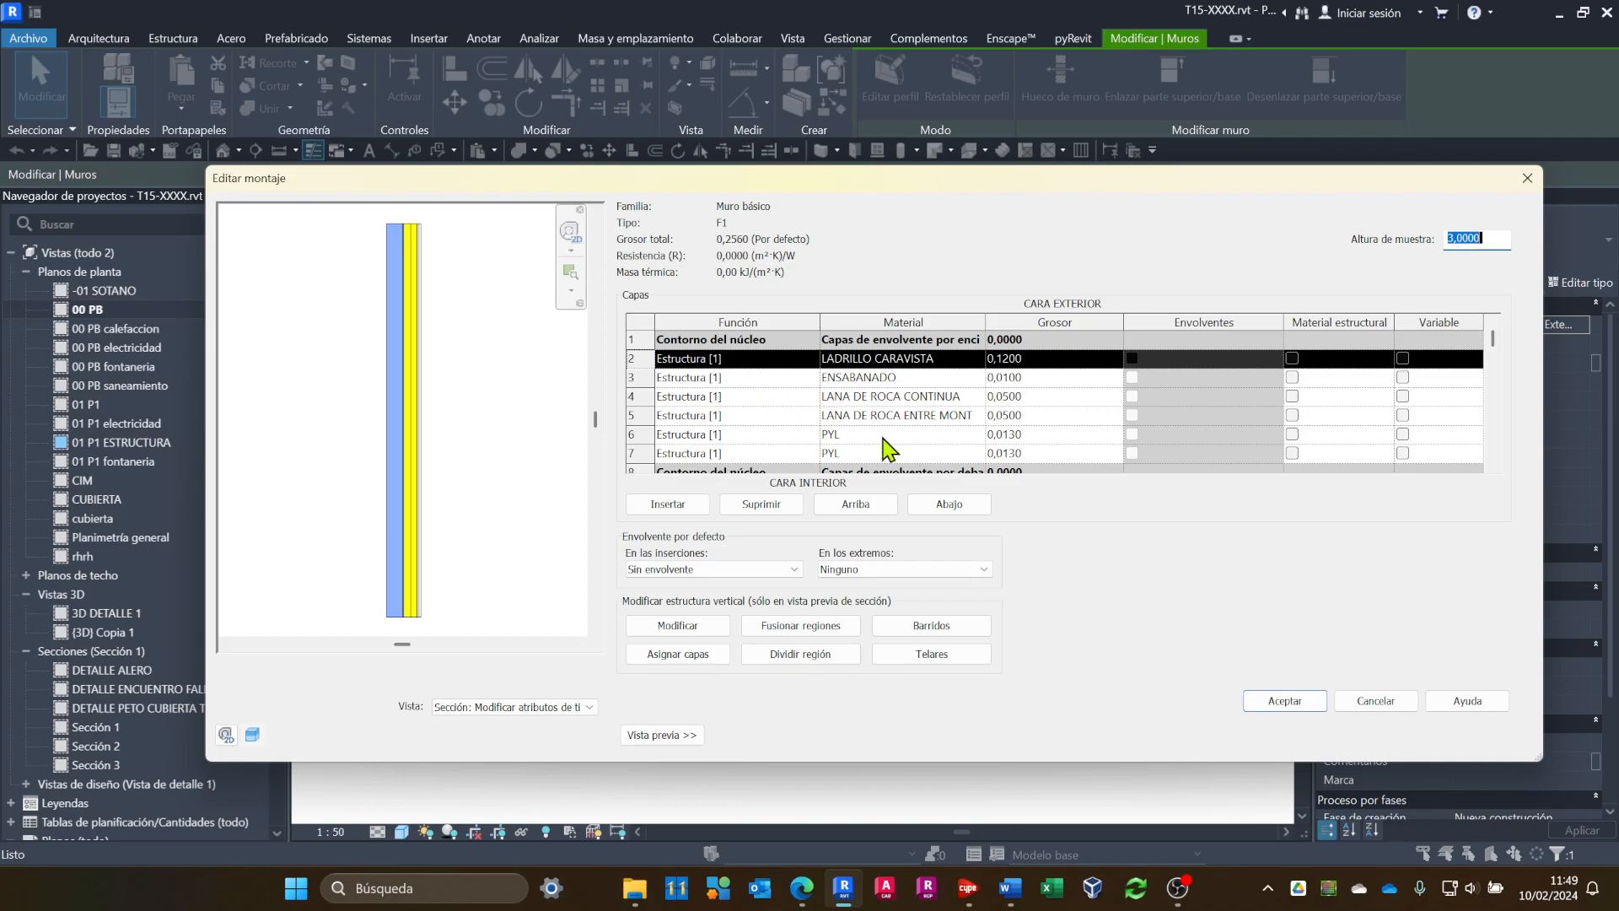
pyautogui.moveTo(949, 171); pyautogui.dragTo(943, 94)
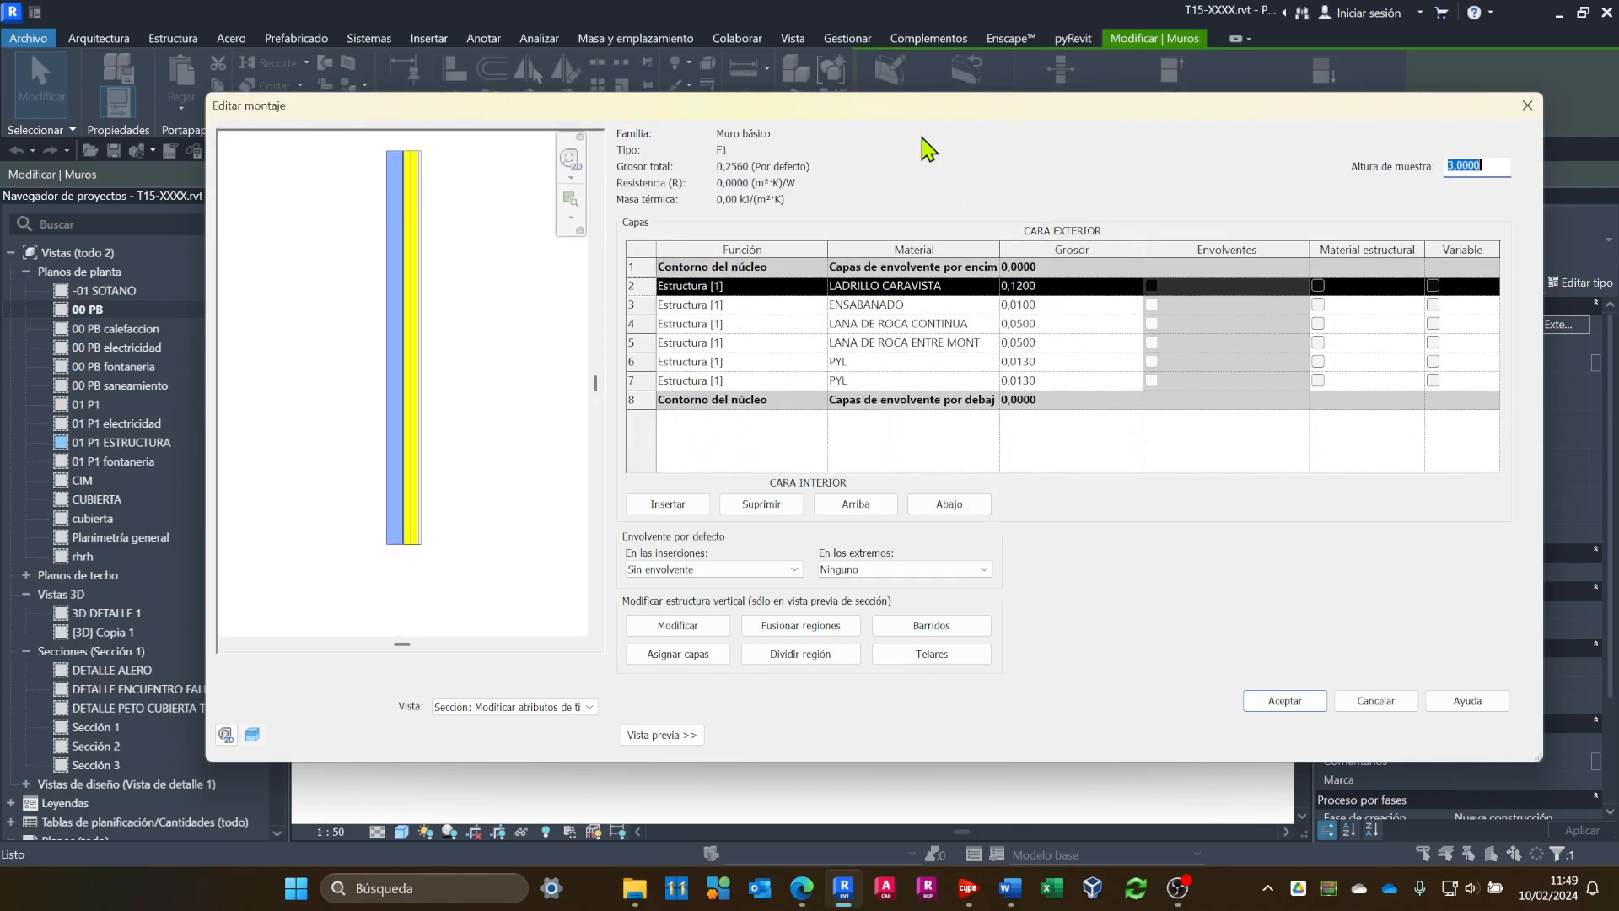
pyautogui.click(1288, 701)
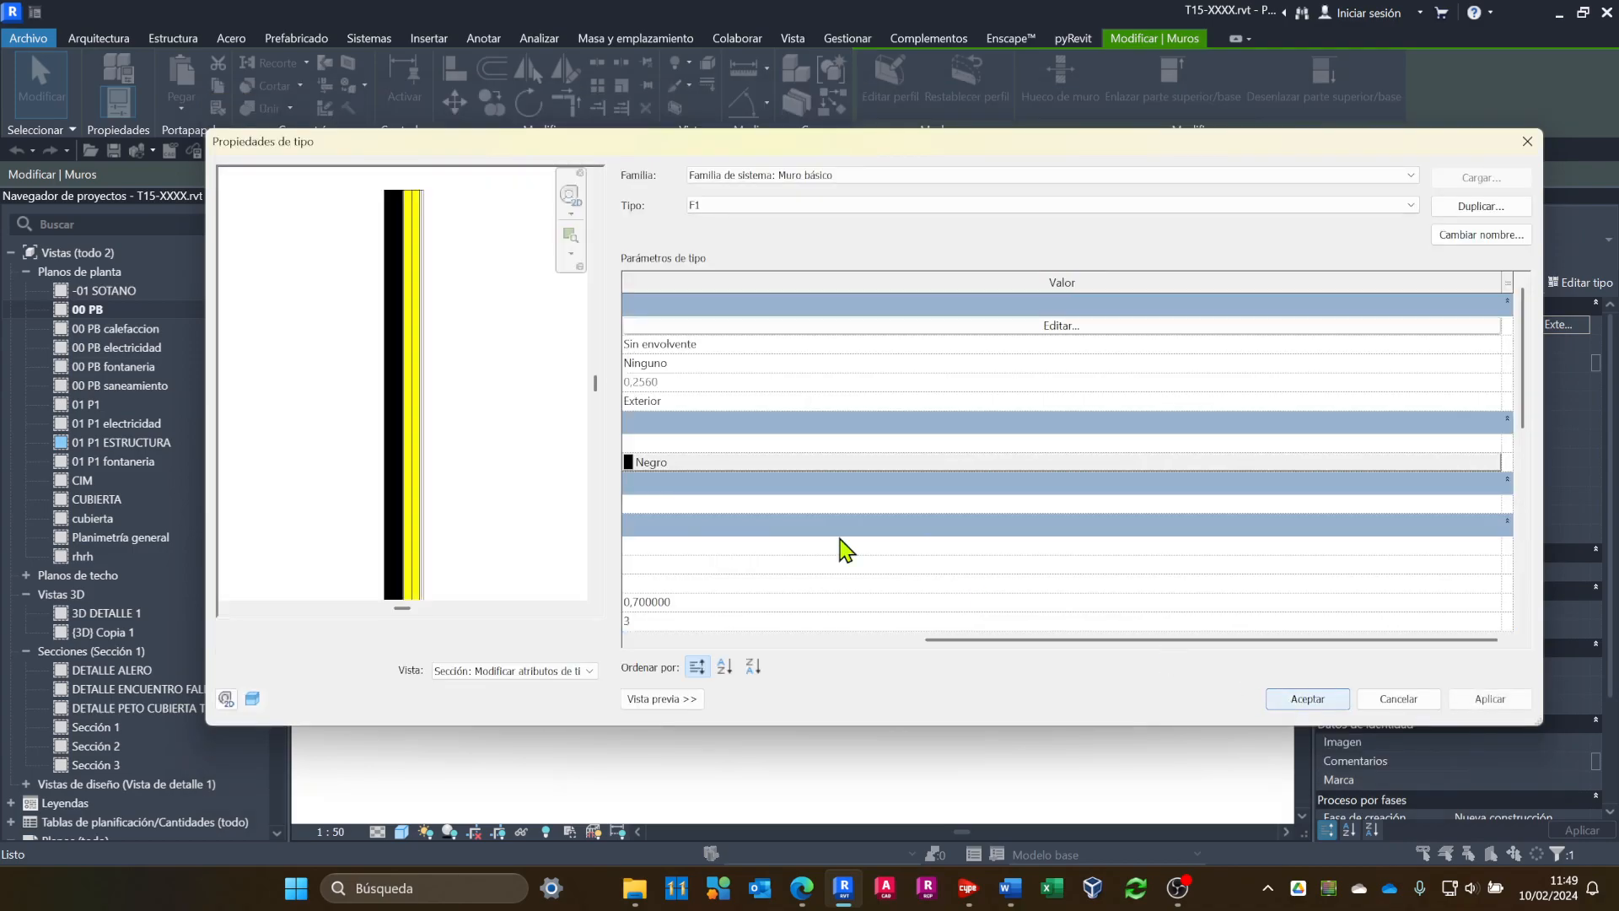
pyautogui.click(1318, 710)
pyautogui.scroll(-3, 848, 552)
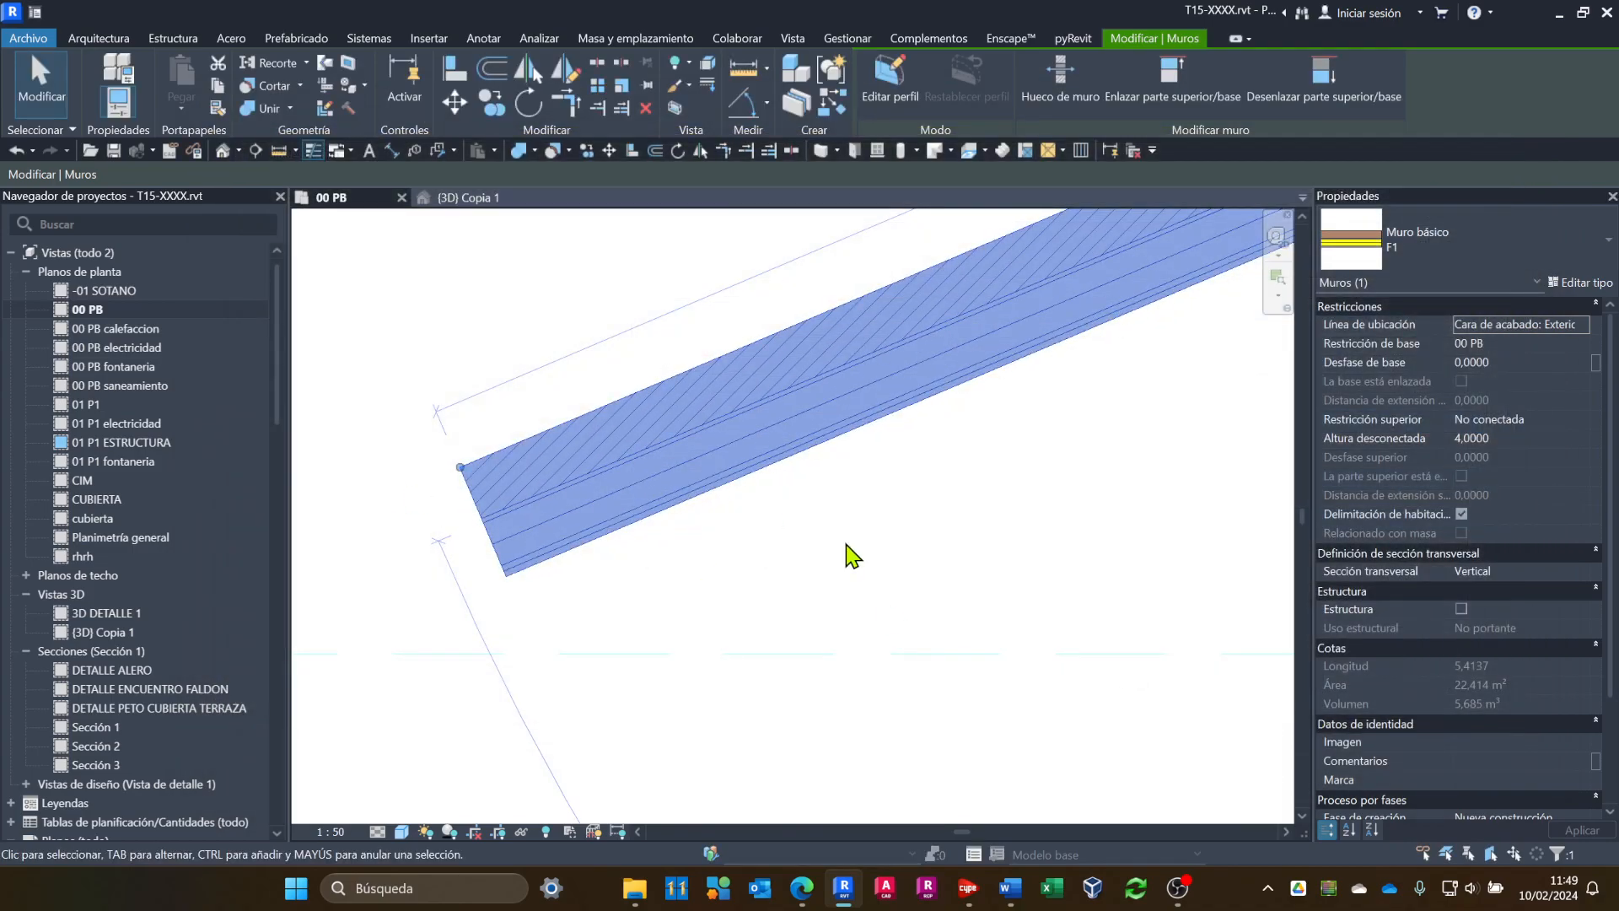
pyautogui.click(997, 546)
# Place a Ventana batiente 2 window, 1000 x 1600mm, in the F1 wall near its free end.
pyautogui.moveTo(997, 546); pyautogui.dragTo(755, 632, button='middle')
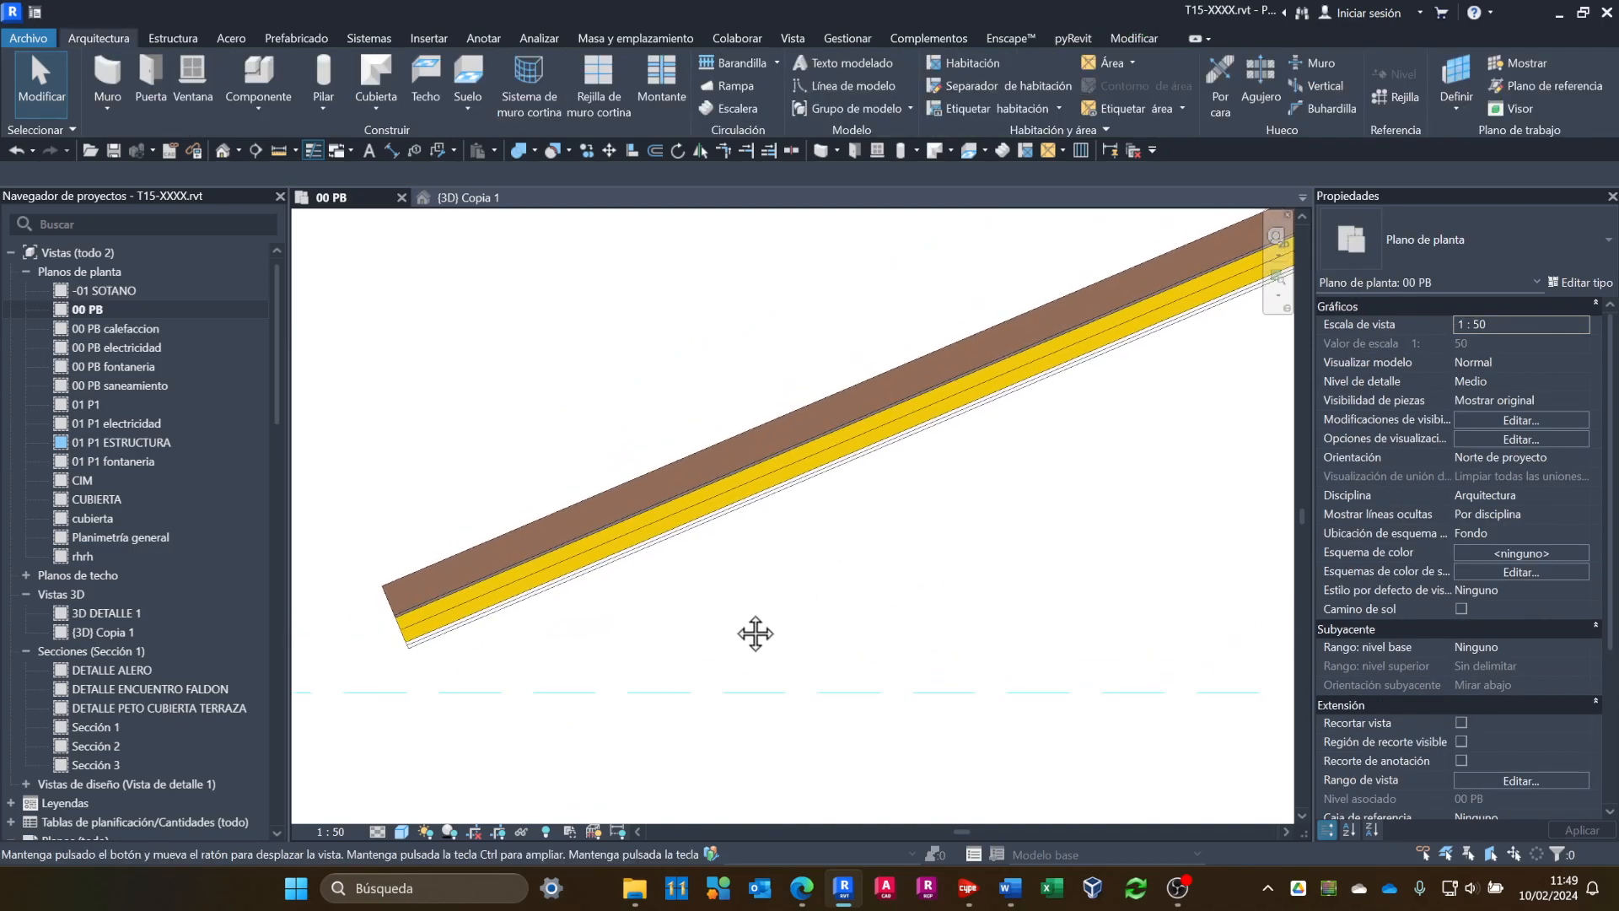
pyautogui.scroll(-1, 734, 615)
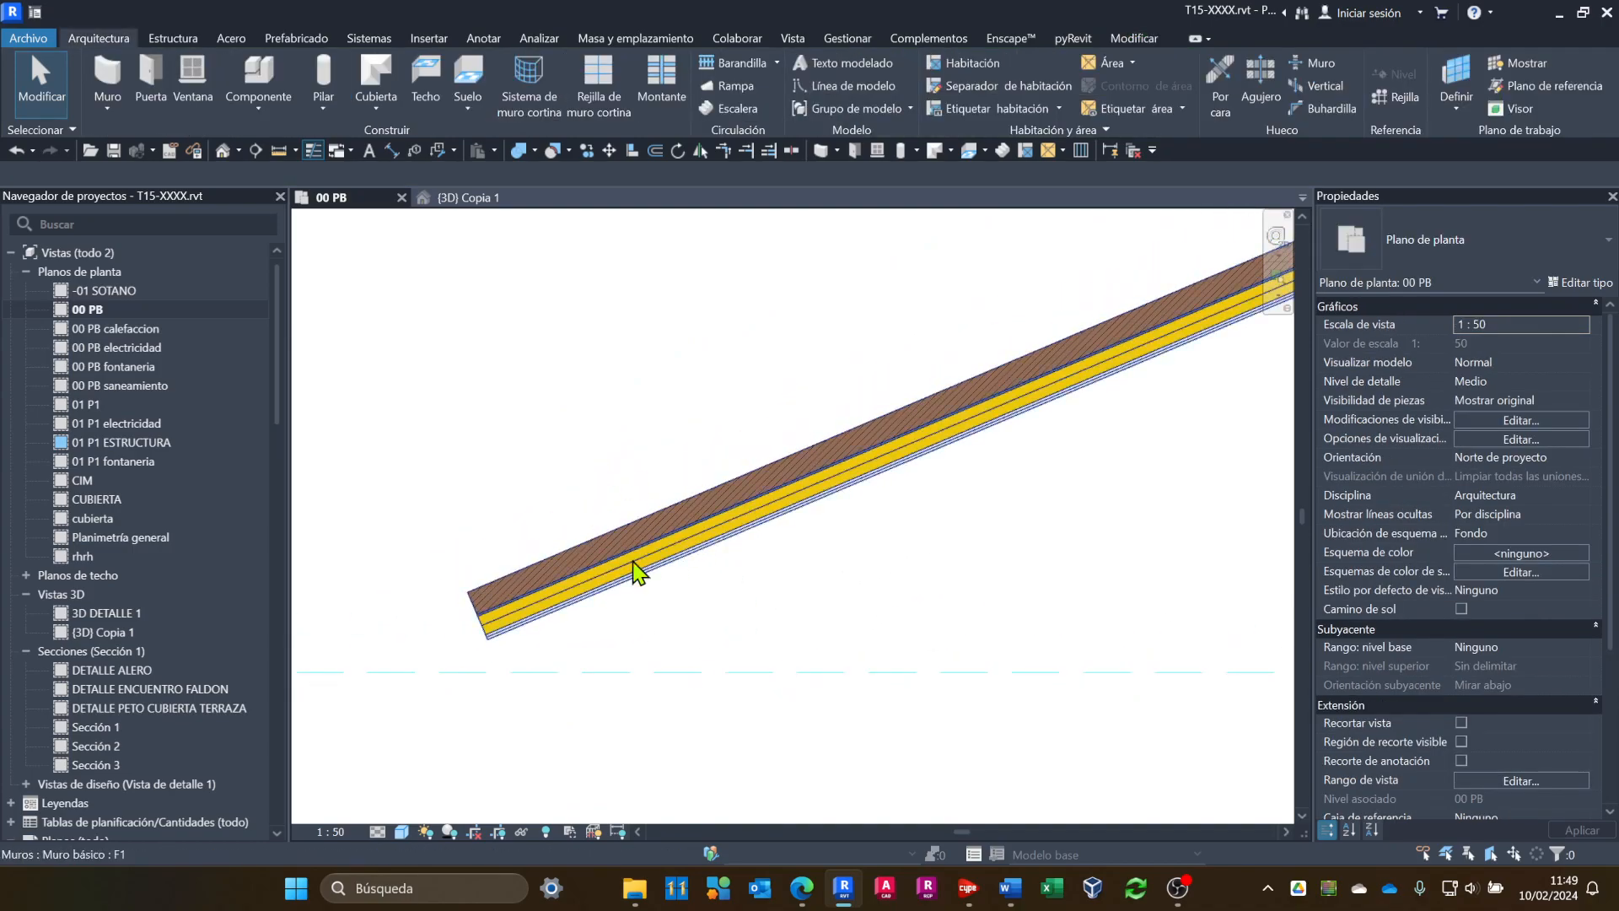
pyautogui.click(193, 85)
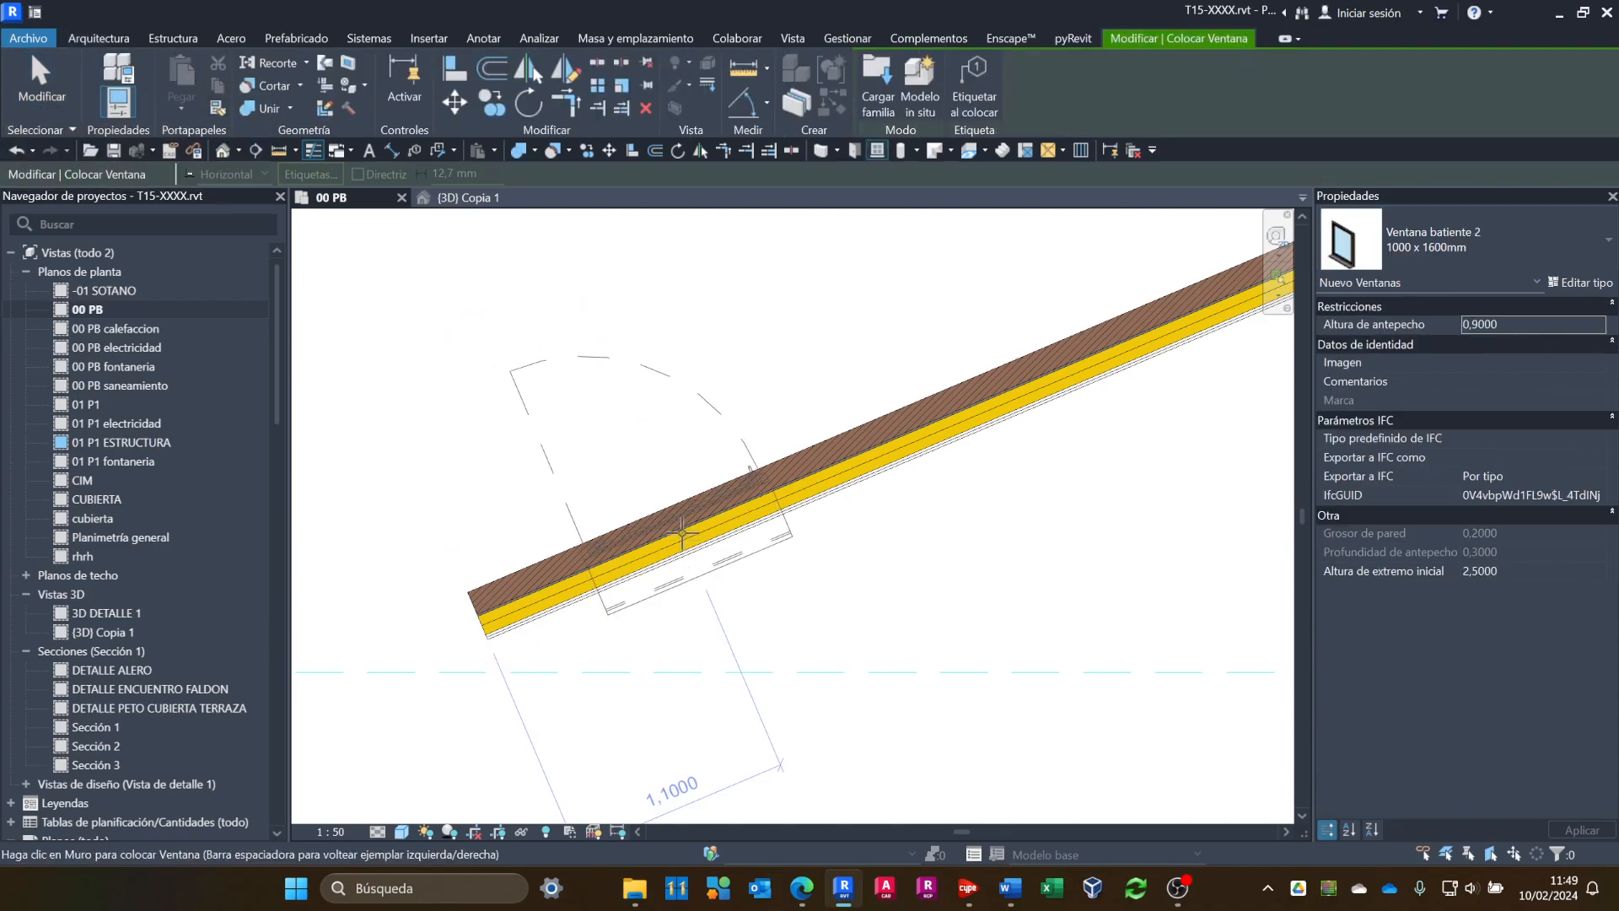
pyautogui.click(679, 482)
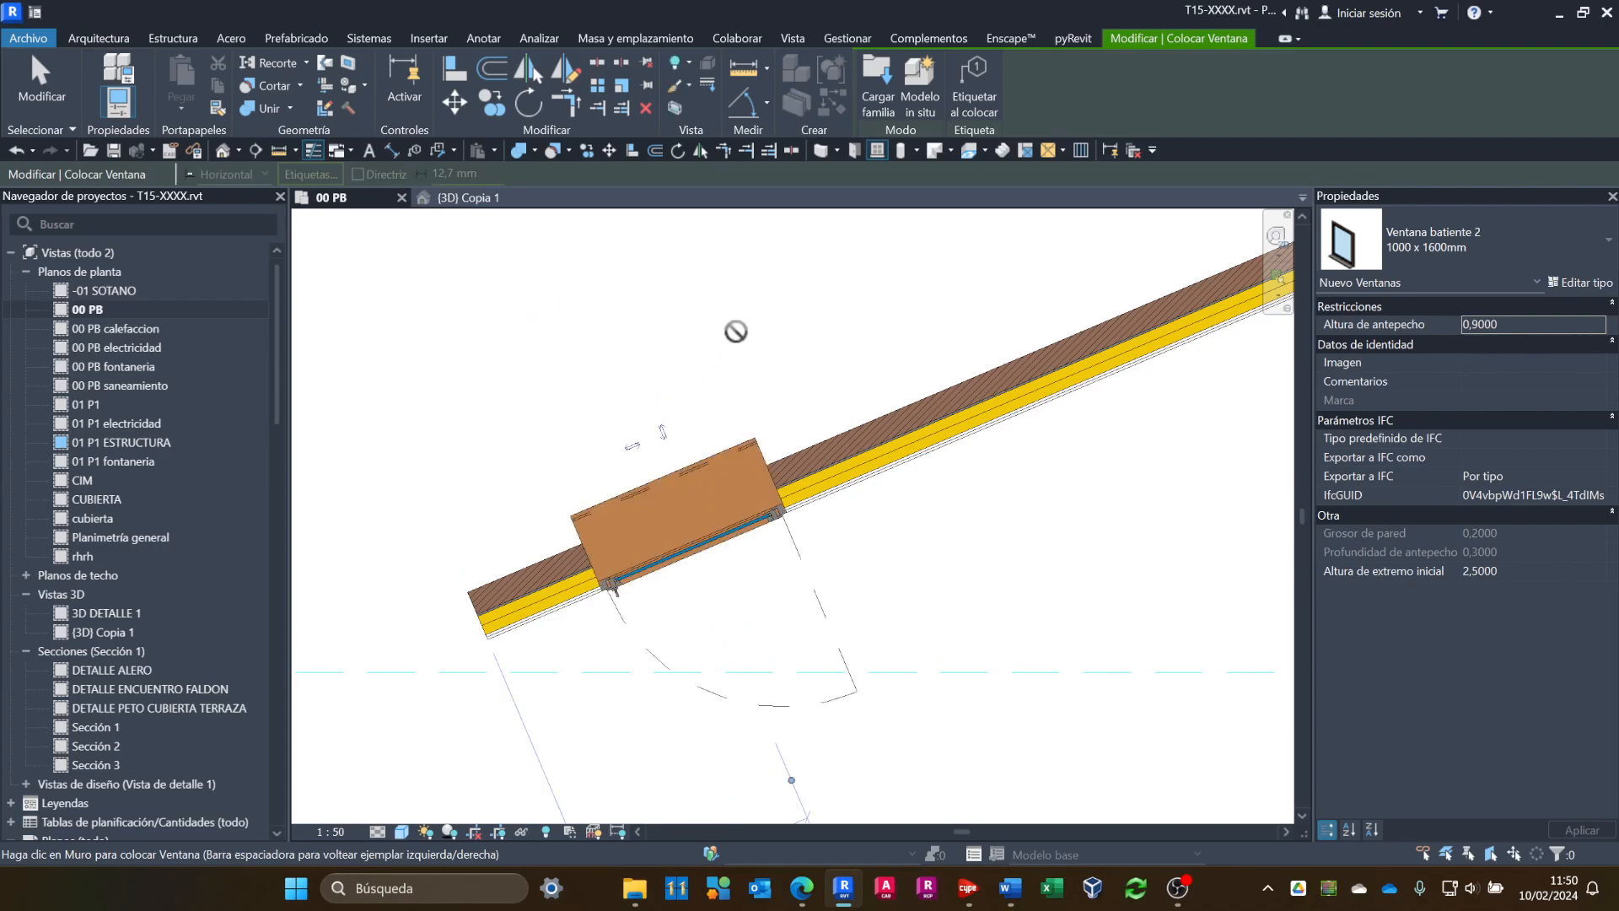
pyautogui.press('Escape')
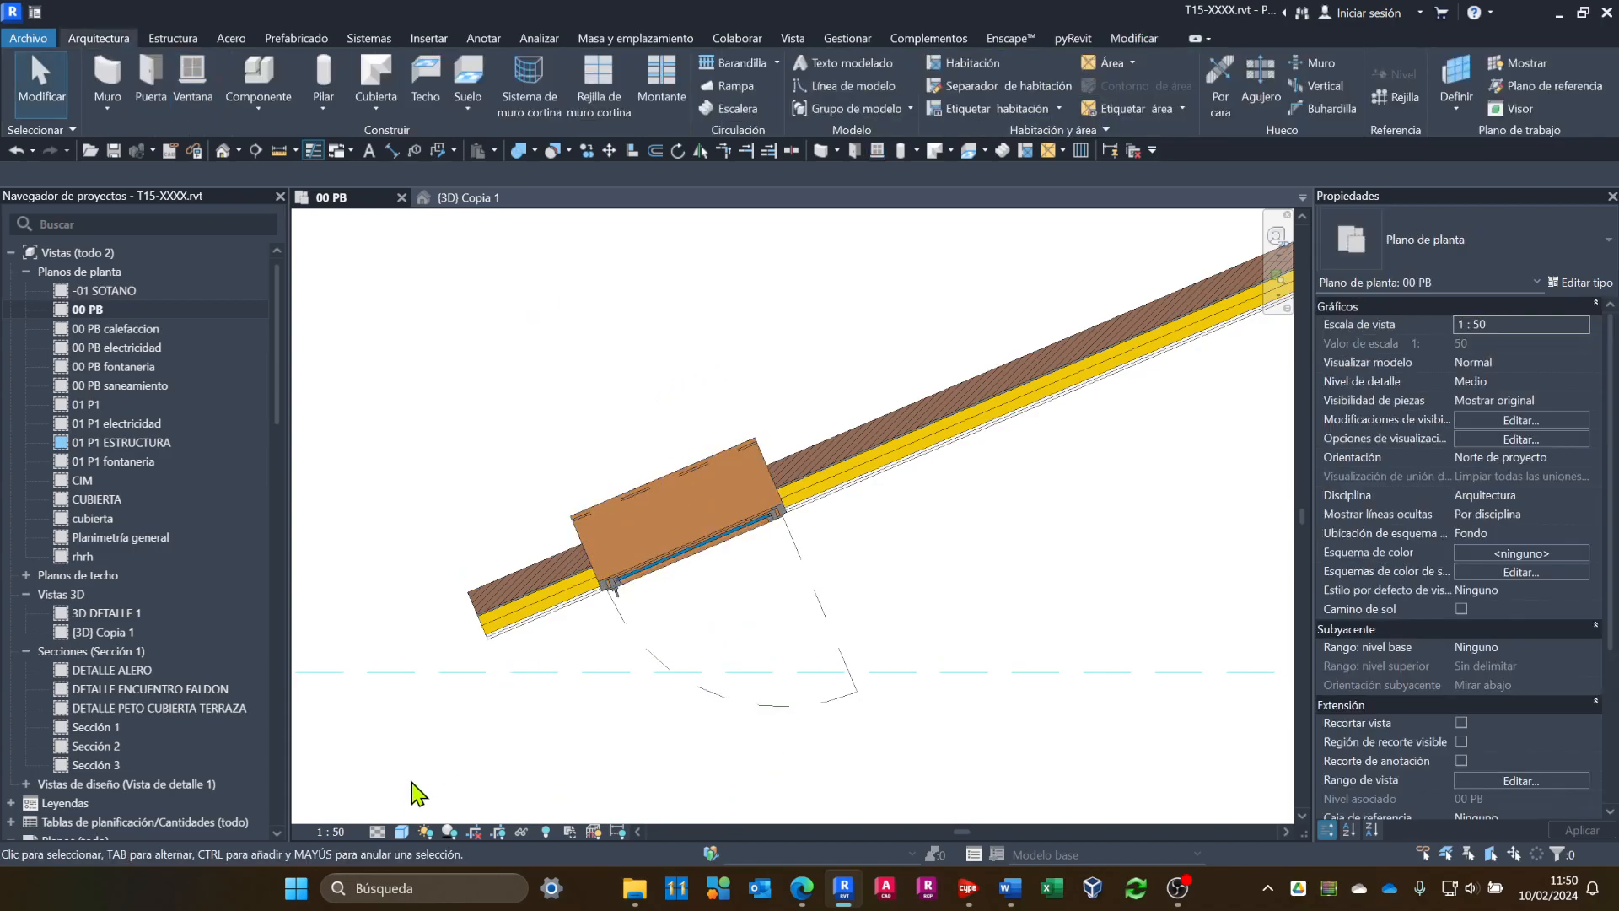
# Set the 00 PB plan's visual style to Línea oculta and its view scale to 1:20.
pyautogui.click(403, 835)
pyautogui.click(456, 744)
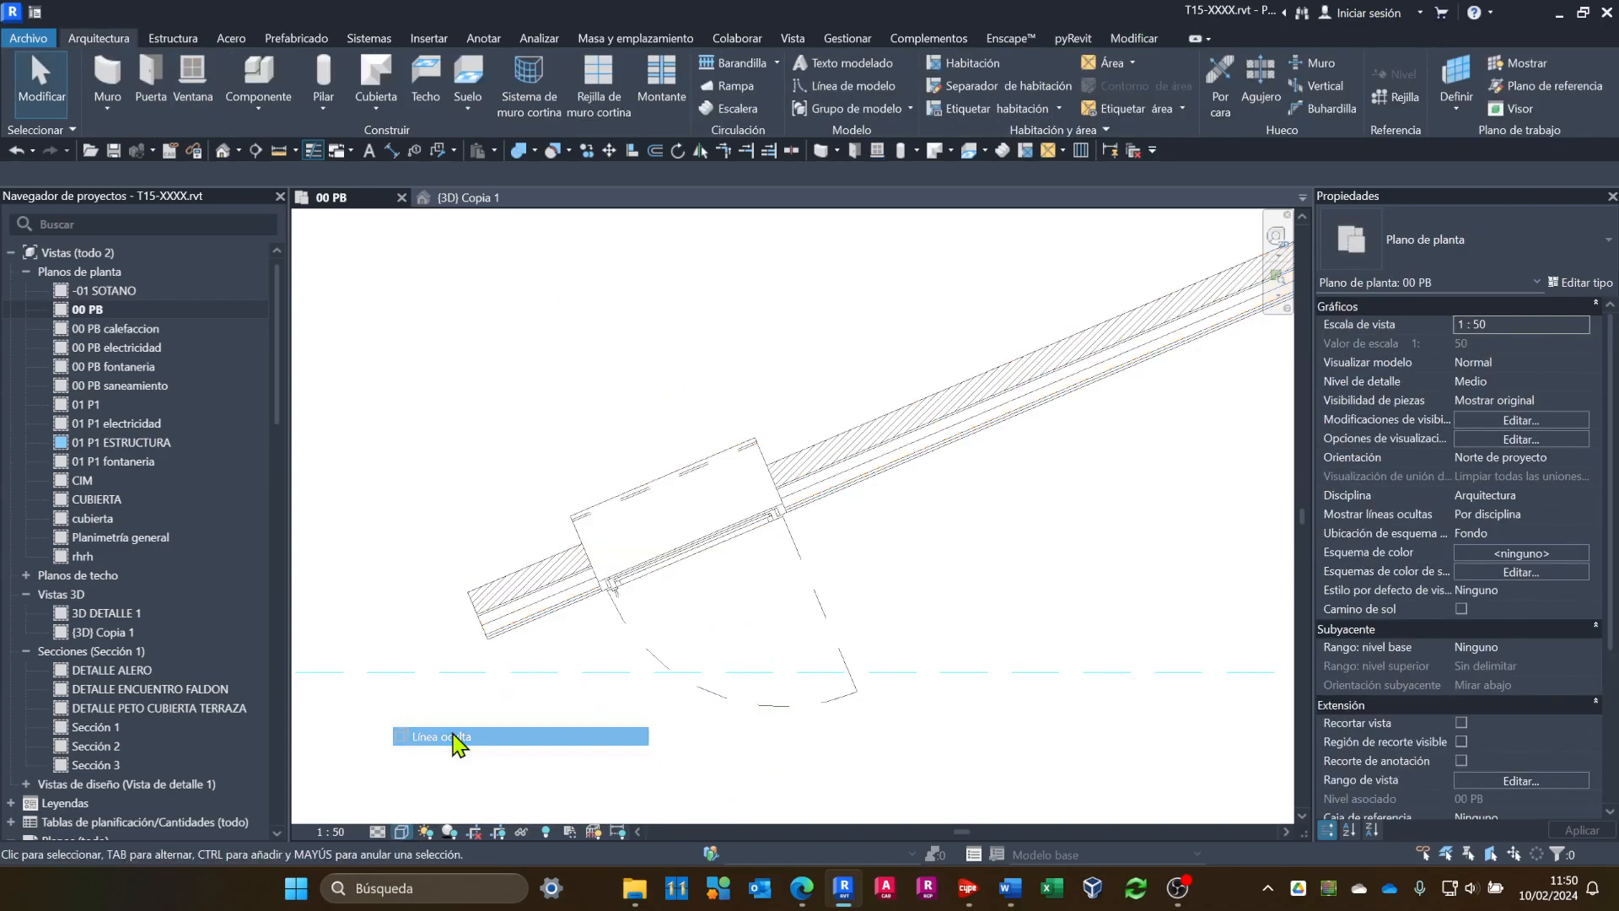
pyautogui.scroll(3, 603, 637)
pyautogui.moveTo(585, 643); pyautogui.dragTo(650, 654, button='middle')
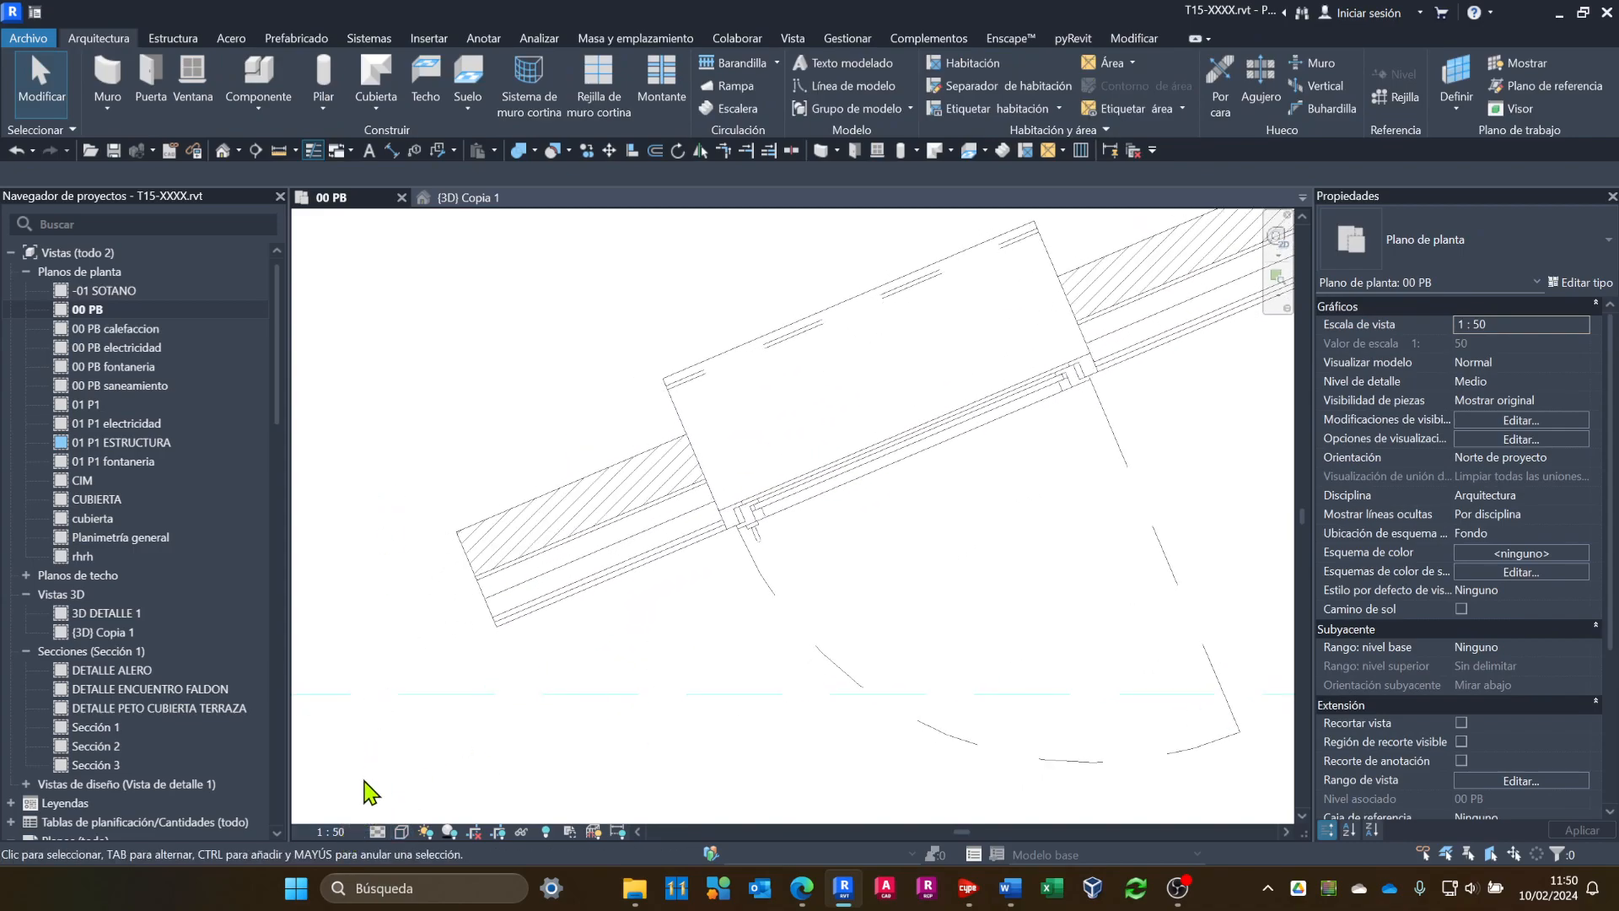
pyautogui.click(335, 832)
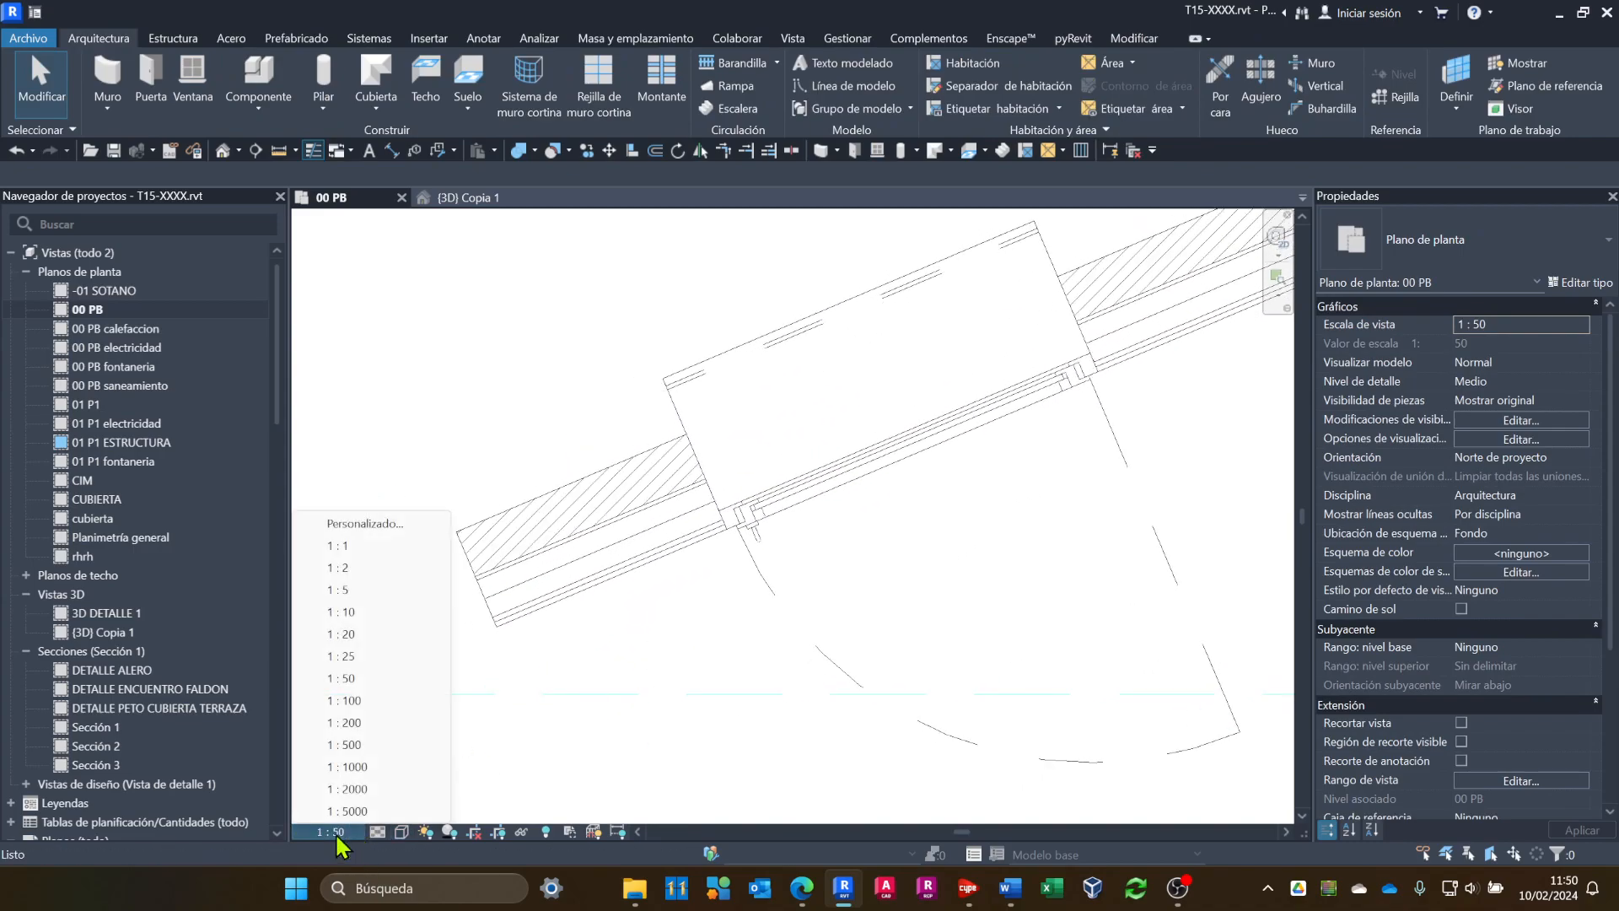
pyautogui.click(352, 637)
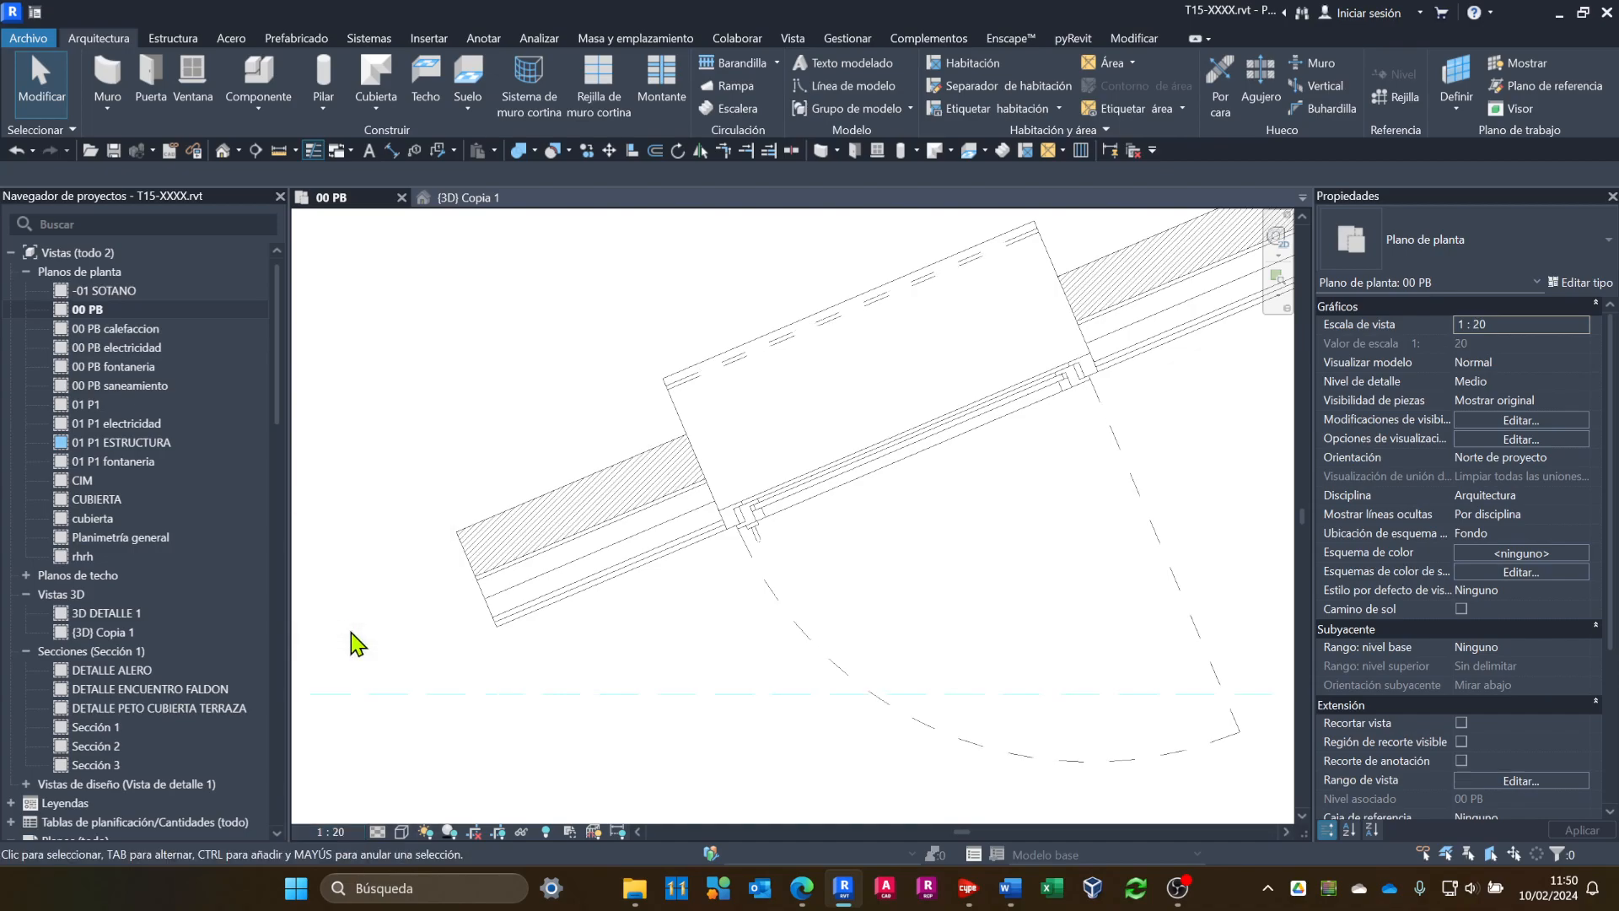
# Turn off thin lines, set the plan's detail level to Alto and inspect the window in the wall.
pyautogui.click(313, 152)
pyautogui.moveTo(935, 589); pyautogui.dragTo(873, 644, button='middle')
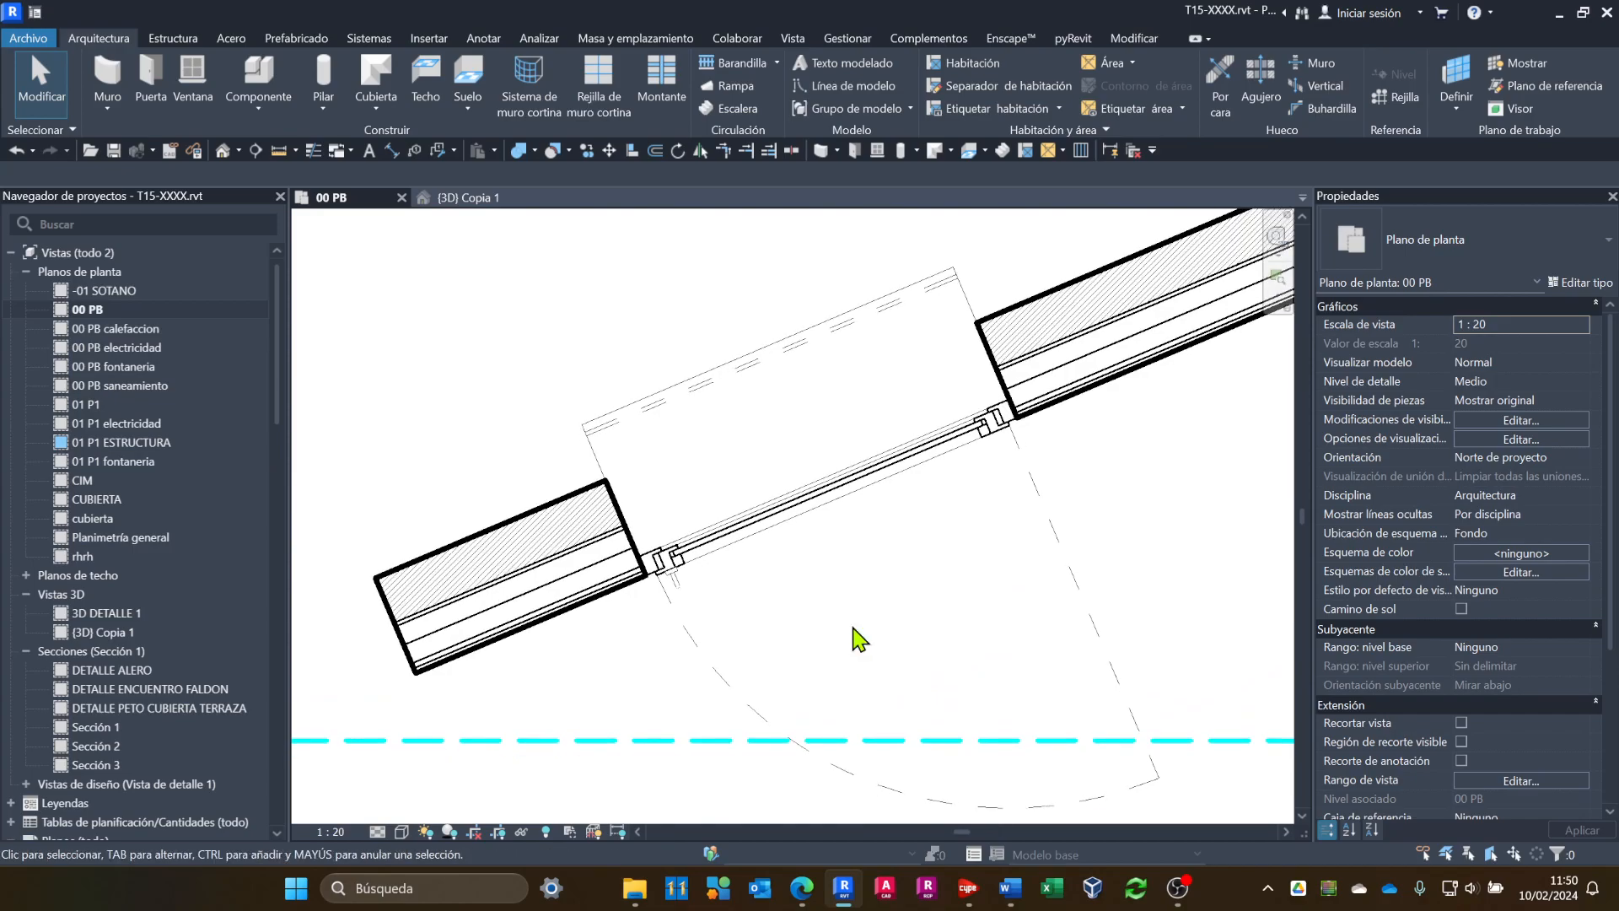
pyautogui.click(381, 831)
pyautogui.click(391, 815)
pyautogui.scroll(3, 697, 607)
pyautogui.moveTo(685, 590)
pyautogui.mouseDown(button='middle')
pyautogui.moveTo(788, 568)
pyautogui.moveTo(872, 595)
pyautogui.mouseUp(button='middle')
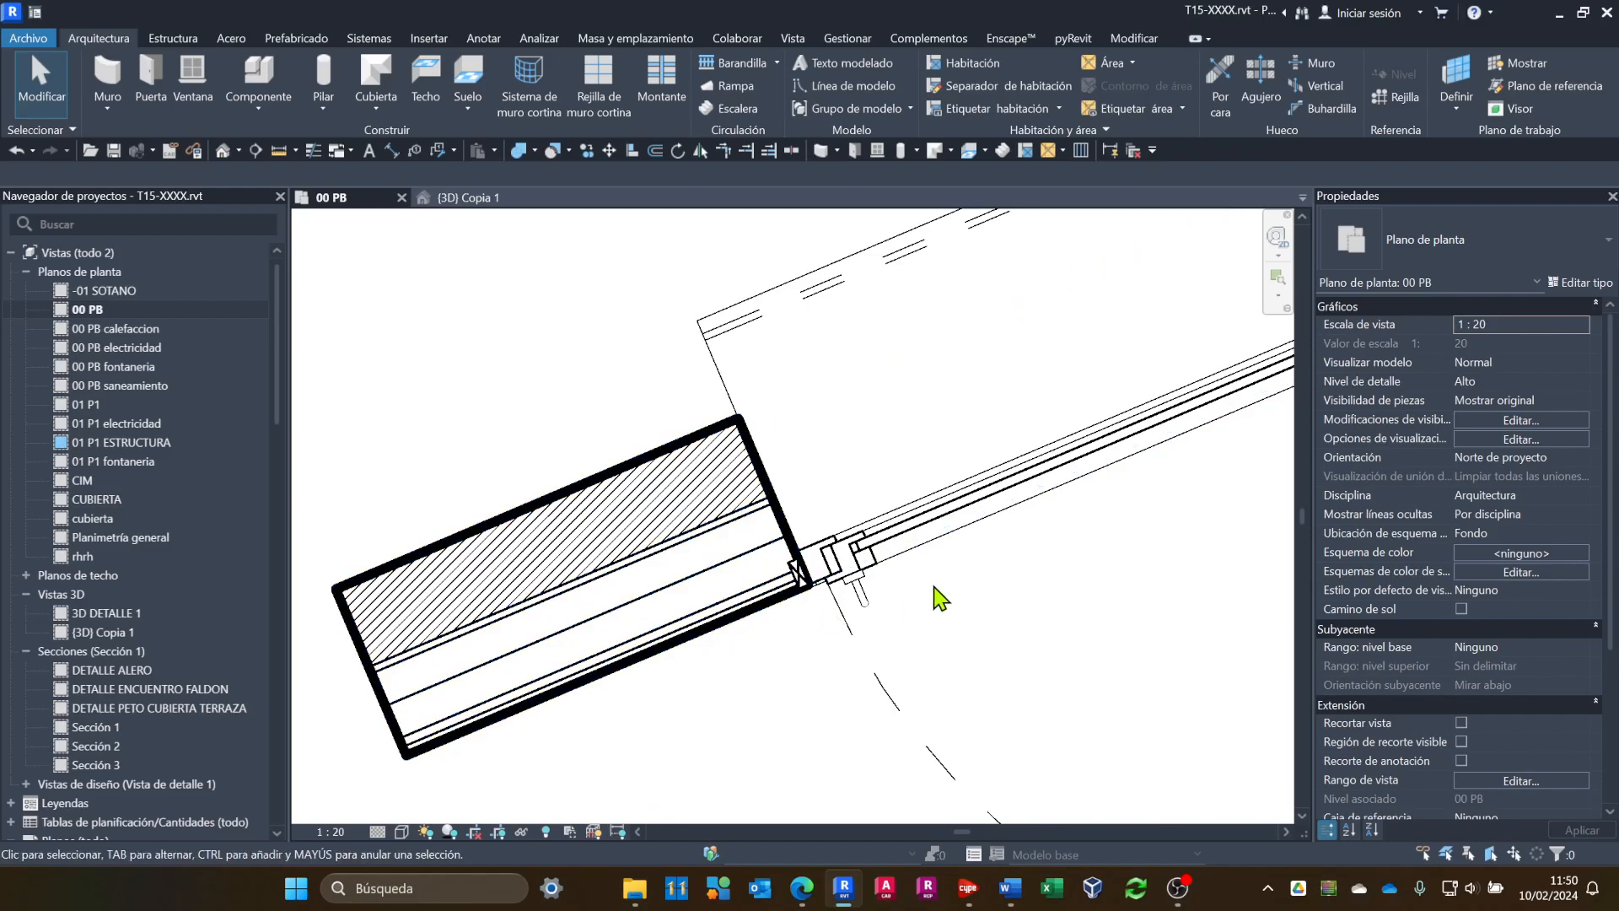
pyautogui.scroll(-3, 945, 657)
pyautogui.moveTo(1115, 653); pyautogui.dragTo(908, 602, button='middle')
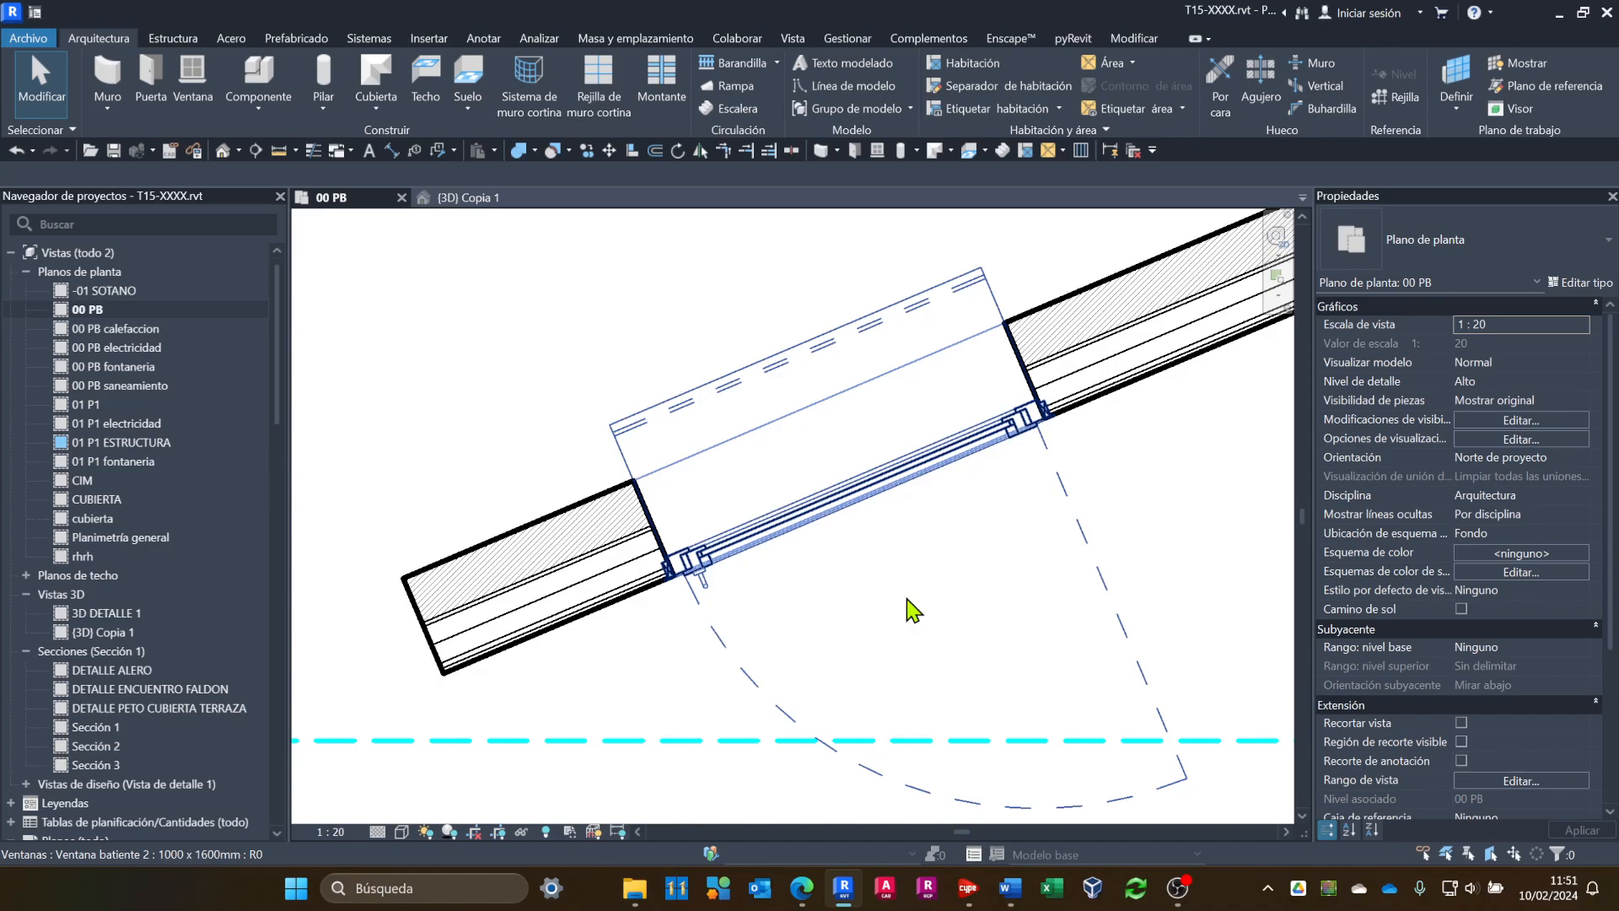
# Move the LADRILLO CARAVISTA layer outside the exterior core boundary of wall type F1 and switch the assembly preview to floor plan.
pyautogui.click(524, 542)
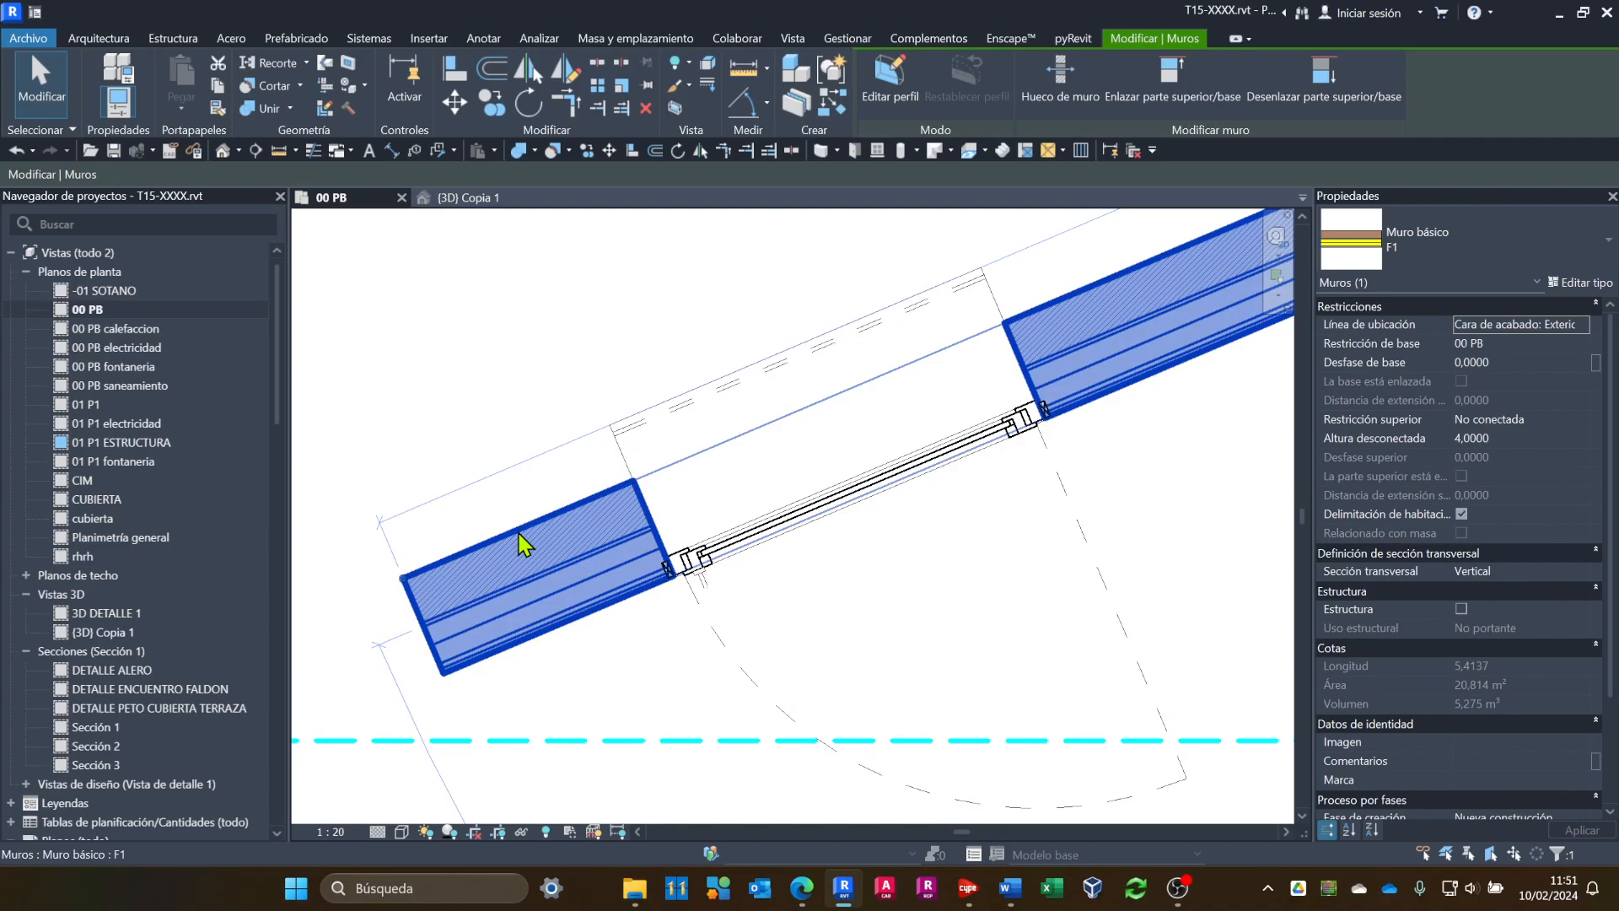
pyautogui.click(1583, 284)
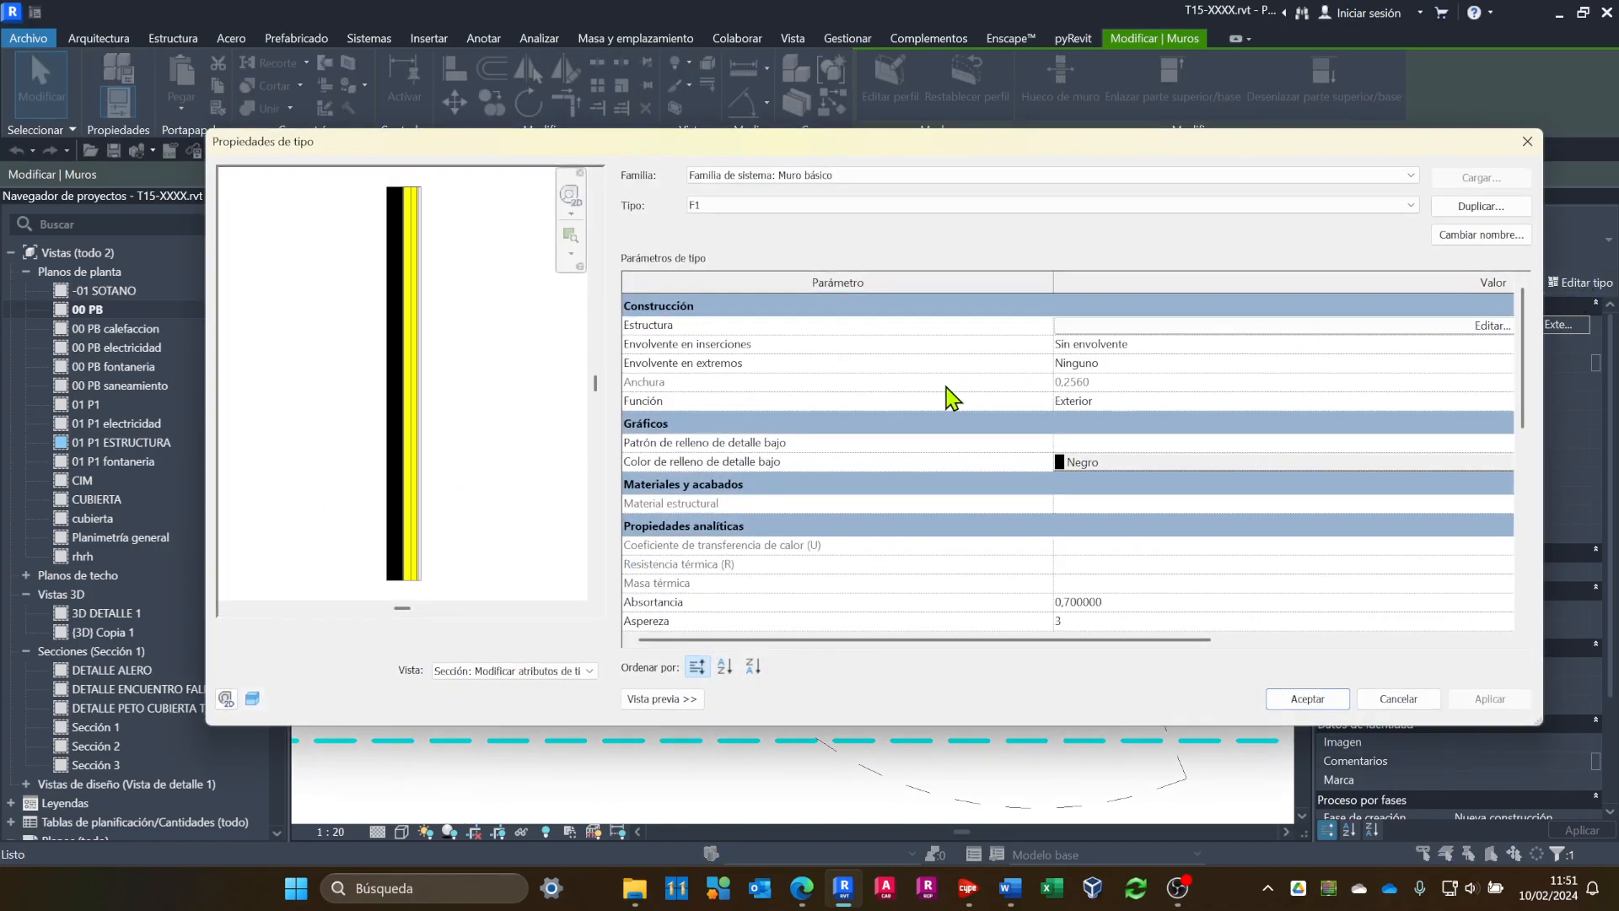
pyautogui.click(1204, 334)
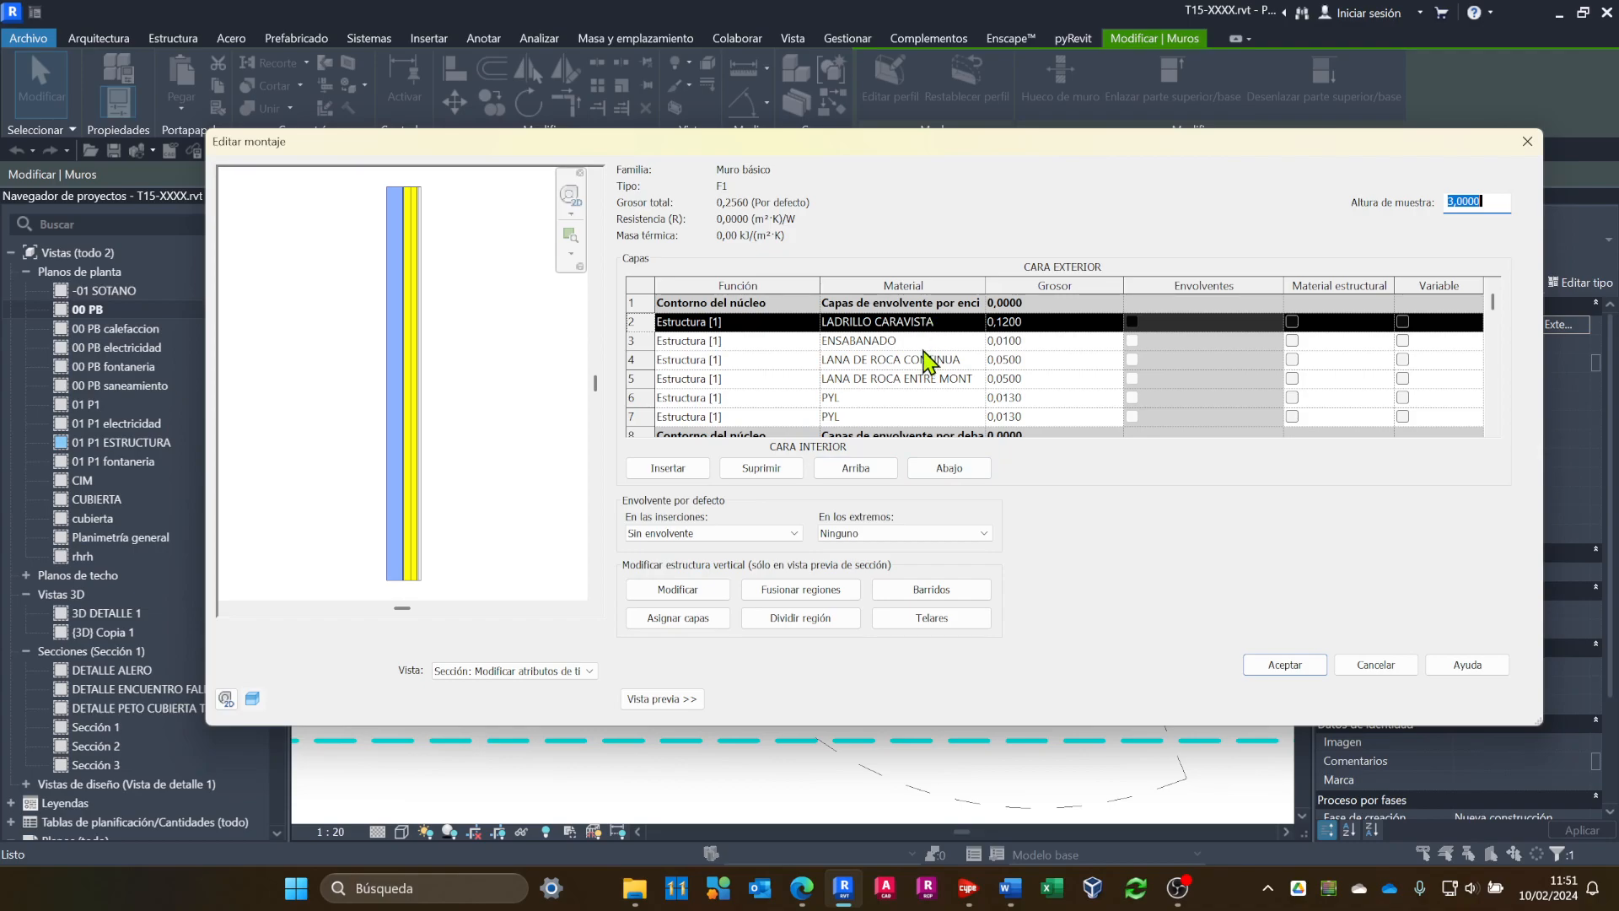
pyautogui.click(857, 471)
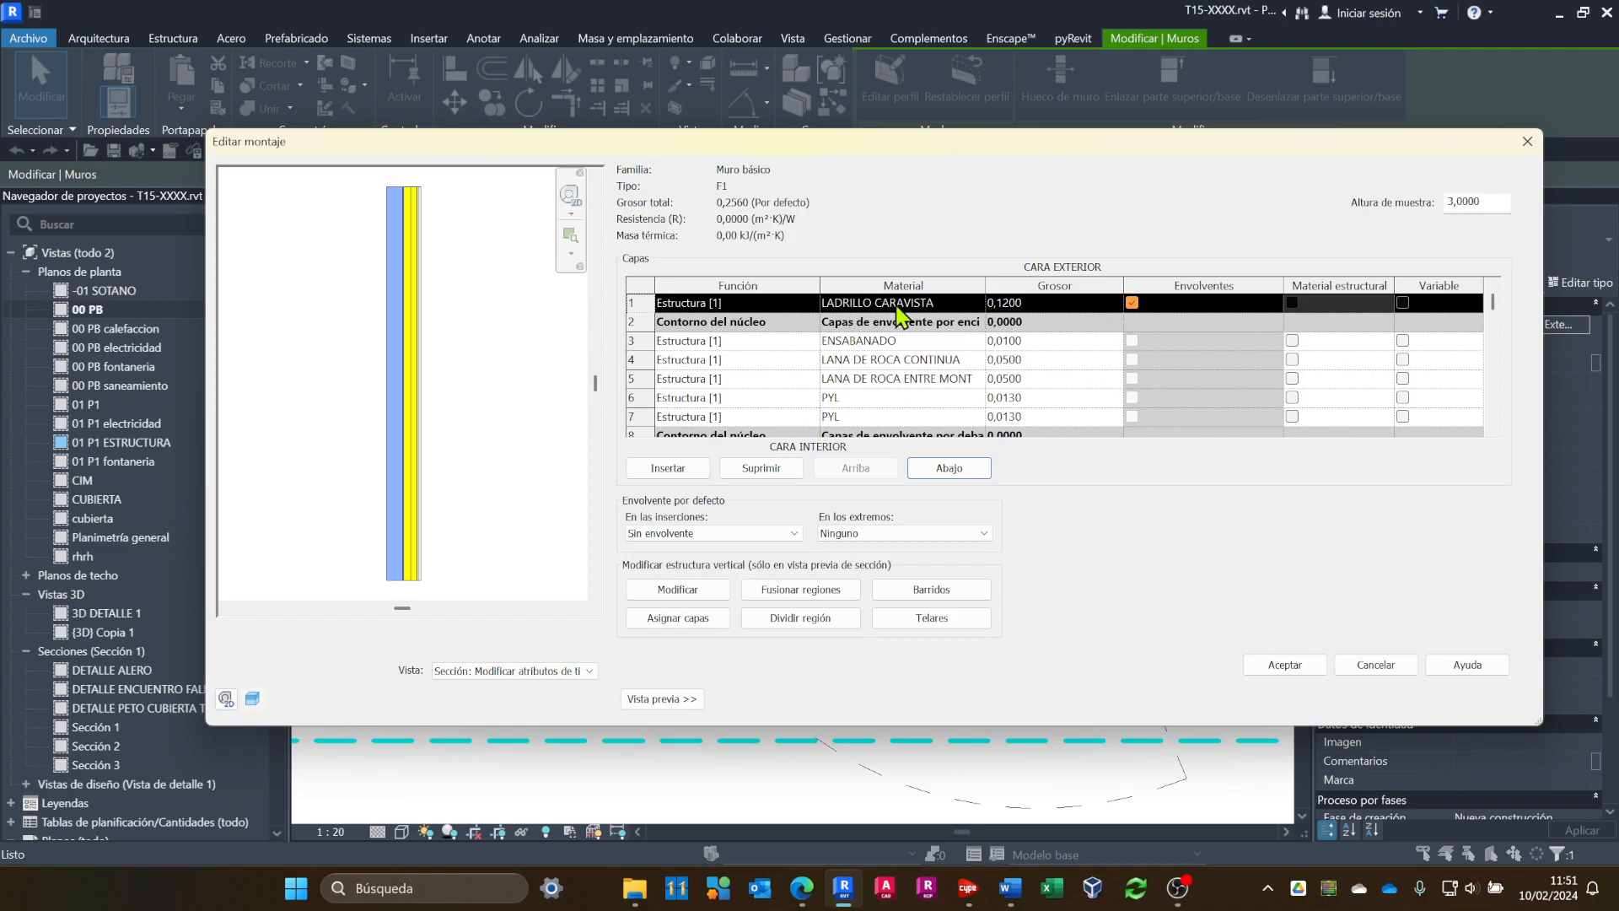
pyautogui.click(924, 340)
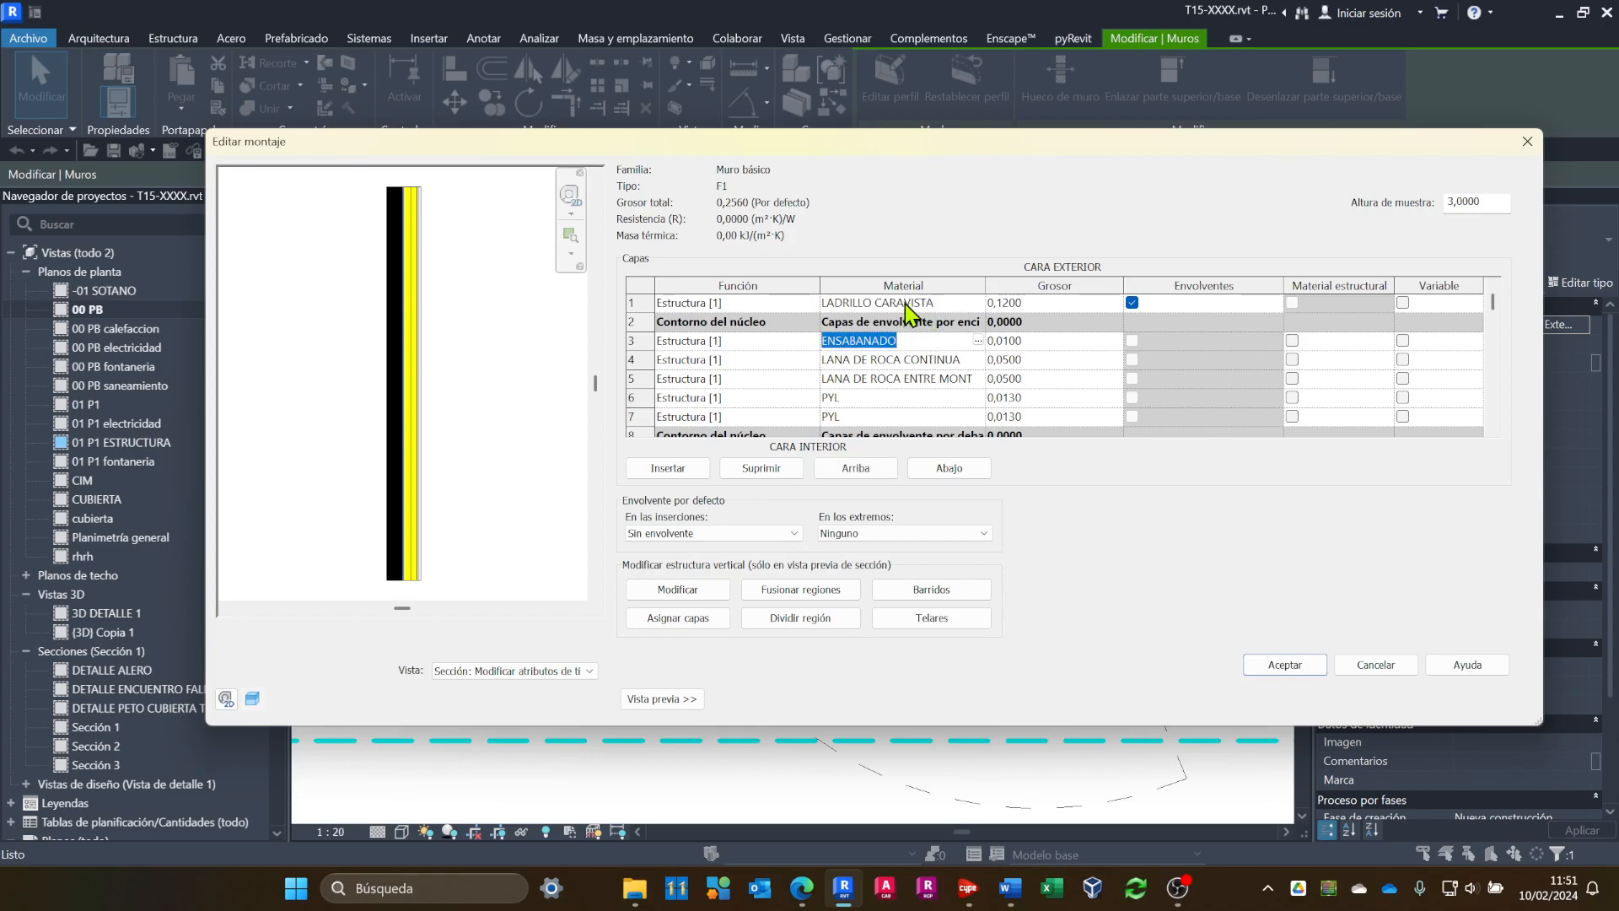
pyautogui.click(951, 302)
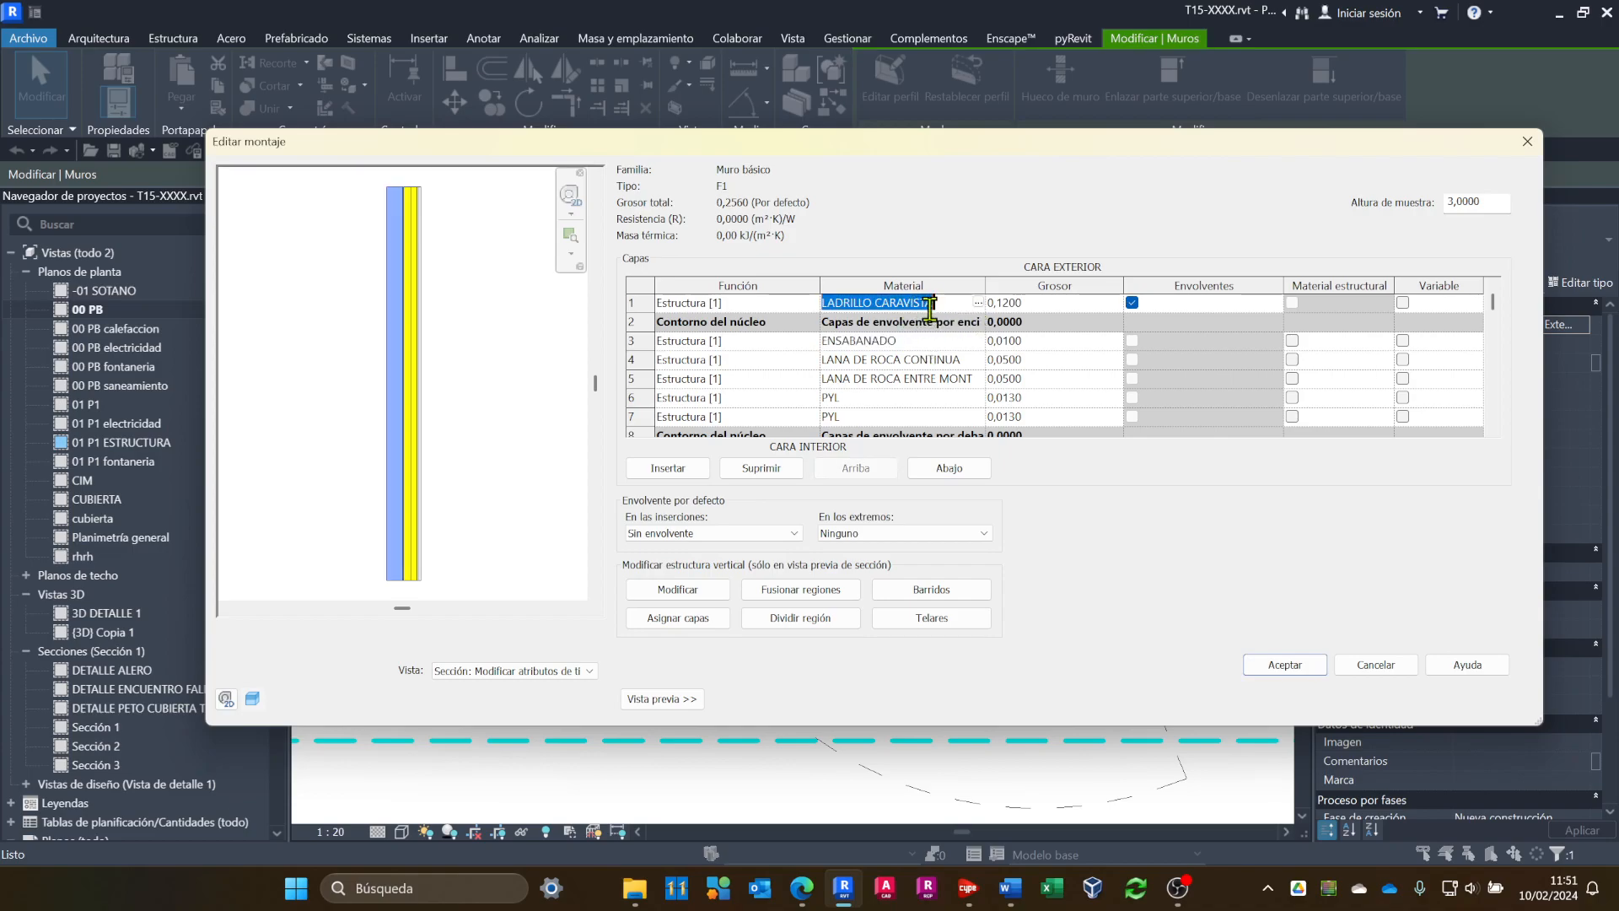
pyautogui.click(524, 672)
pyautogui.click(523, 685)
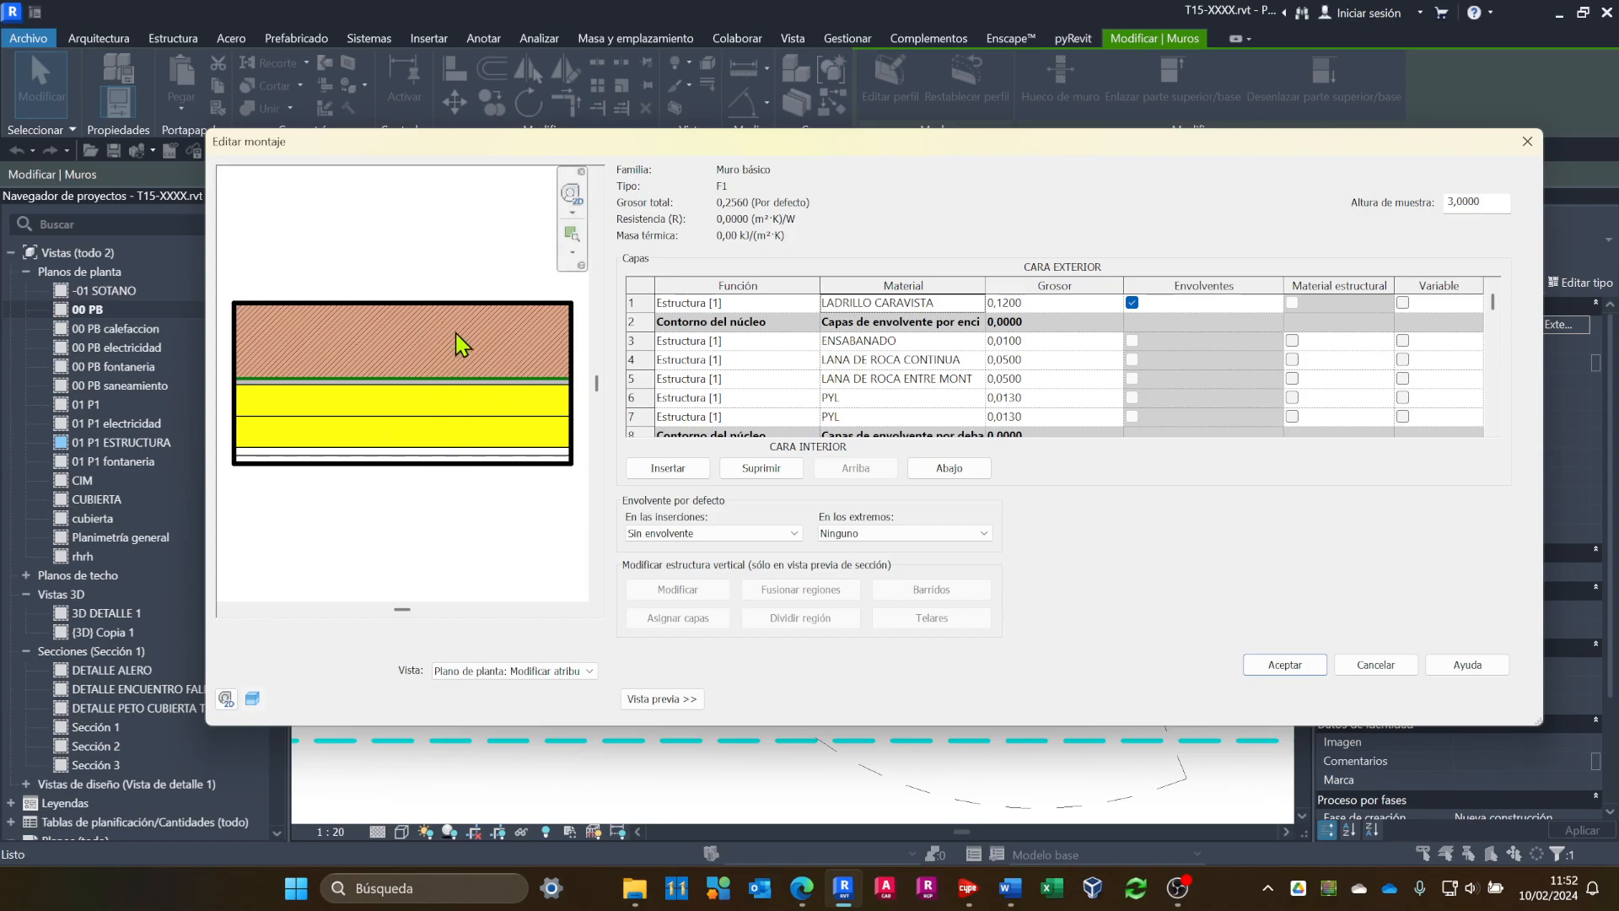
# Try the ENSABANADO layer outside the exterior core boundary, then return it to the core.
pyautogui.click(877, 339)
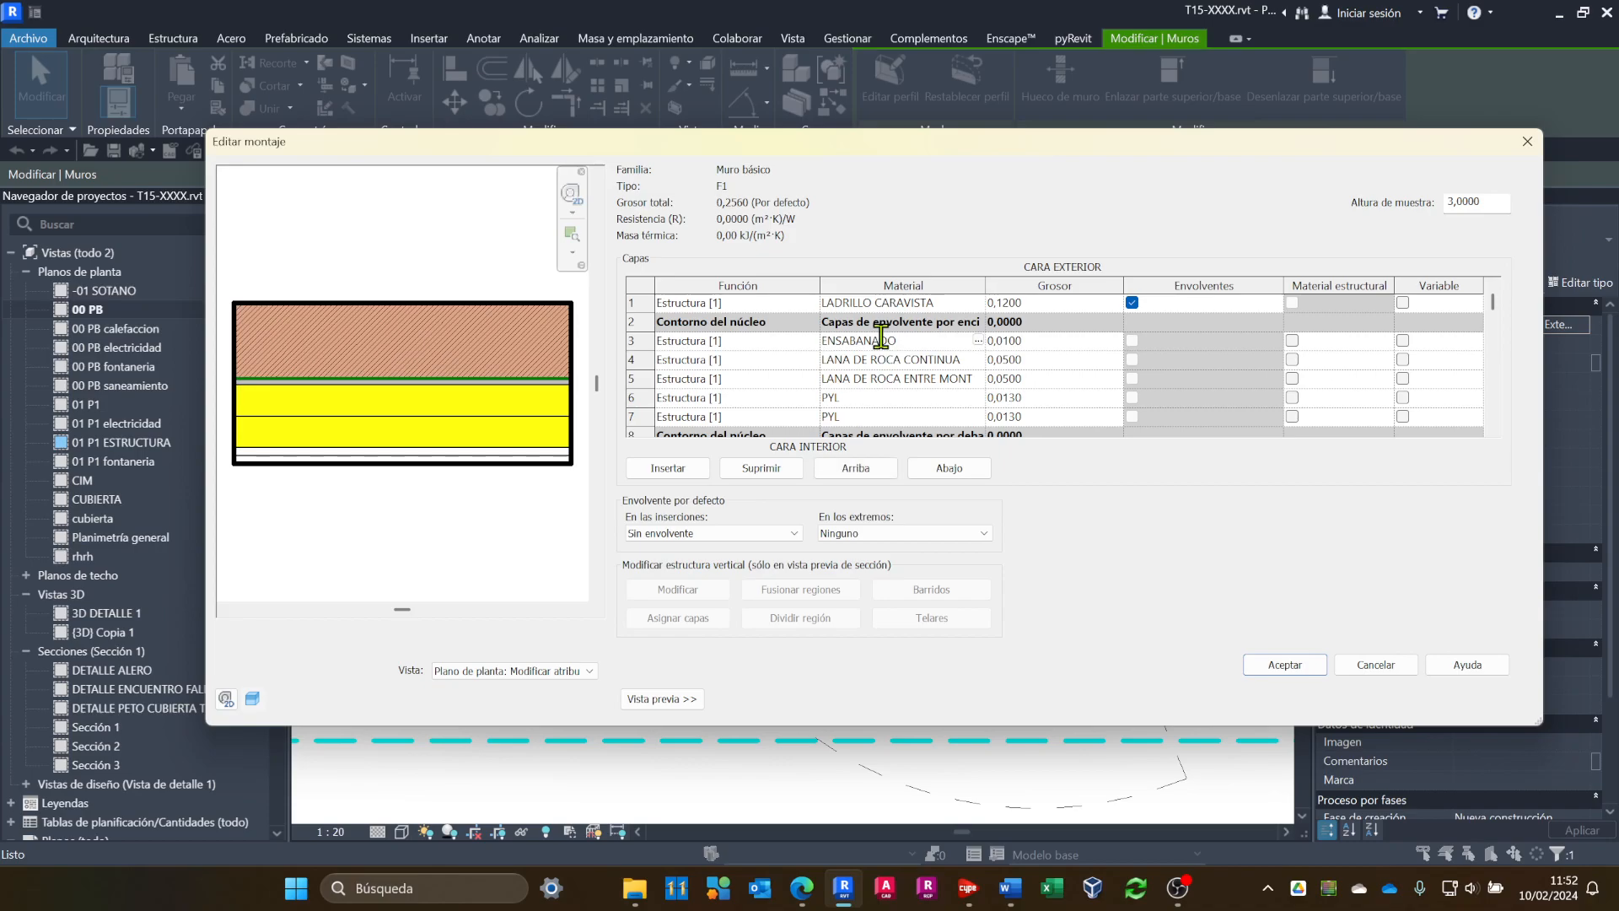
pyautogui.click(866, 473)
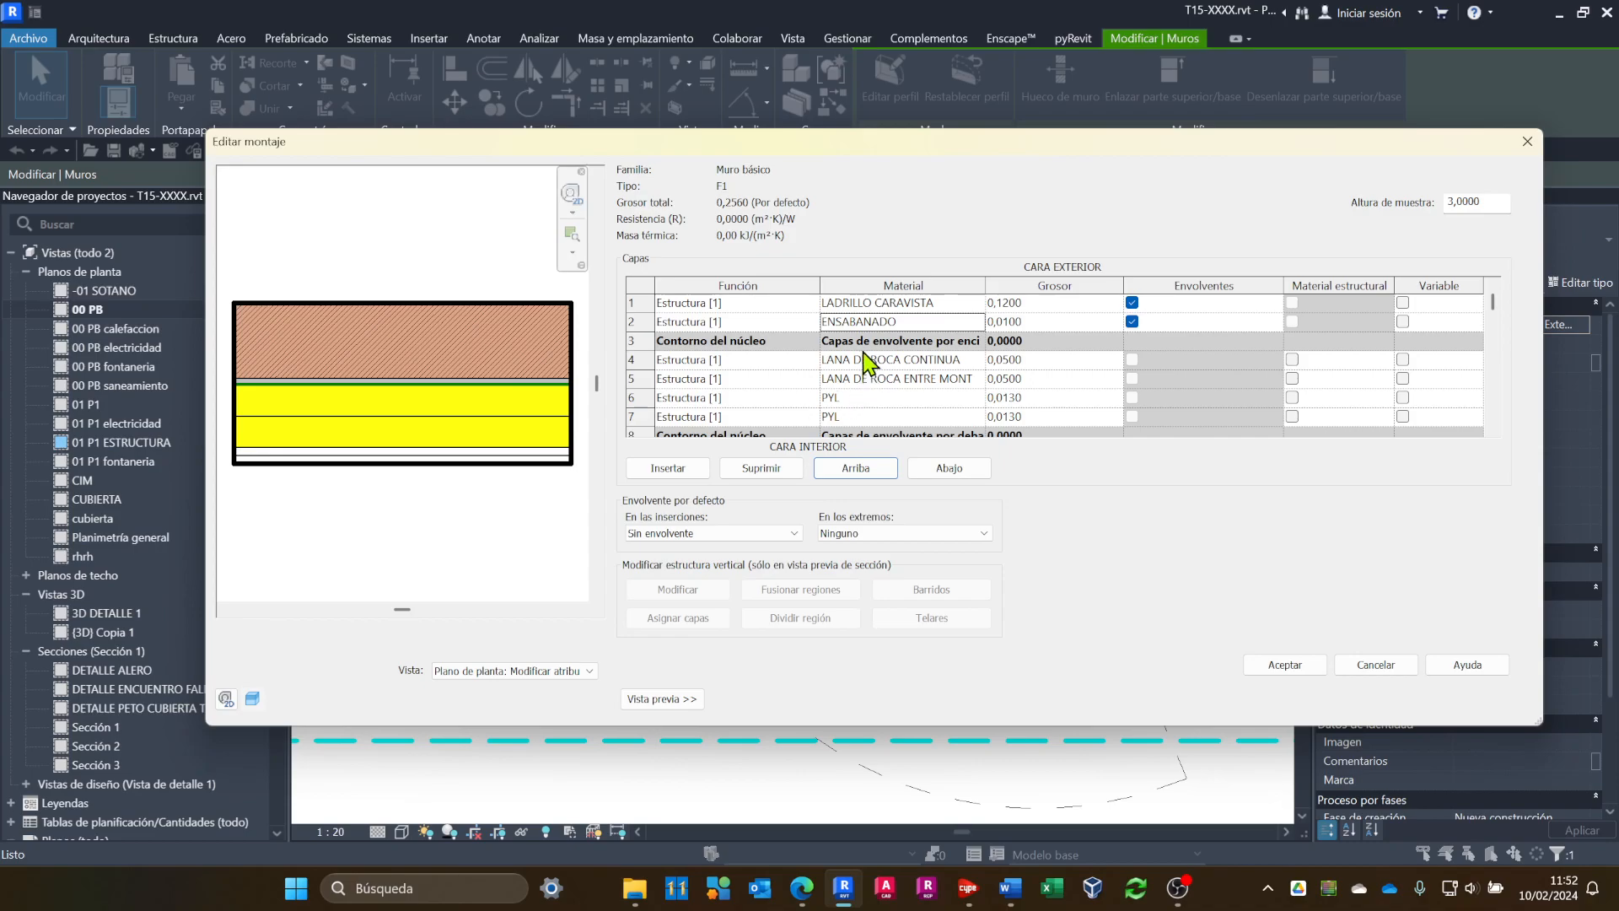
pyautogui.click(866, 324)
pyautogui.click(945, 469)
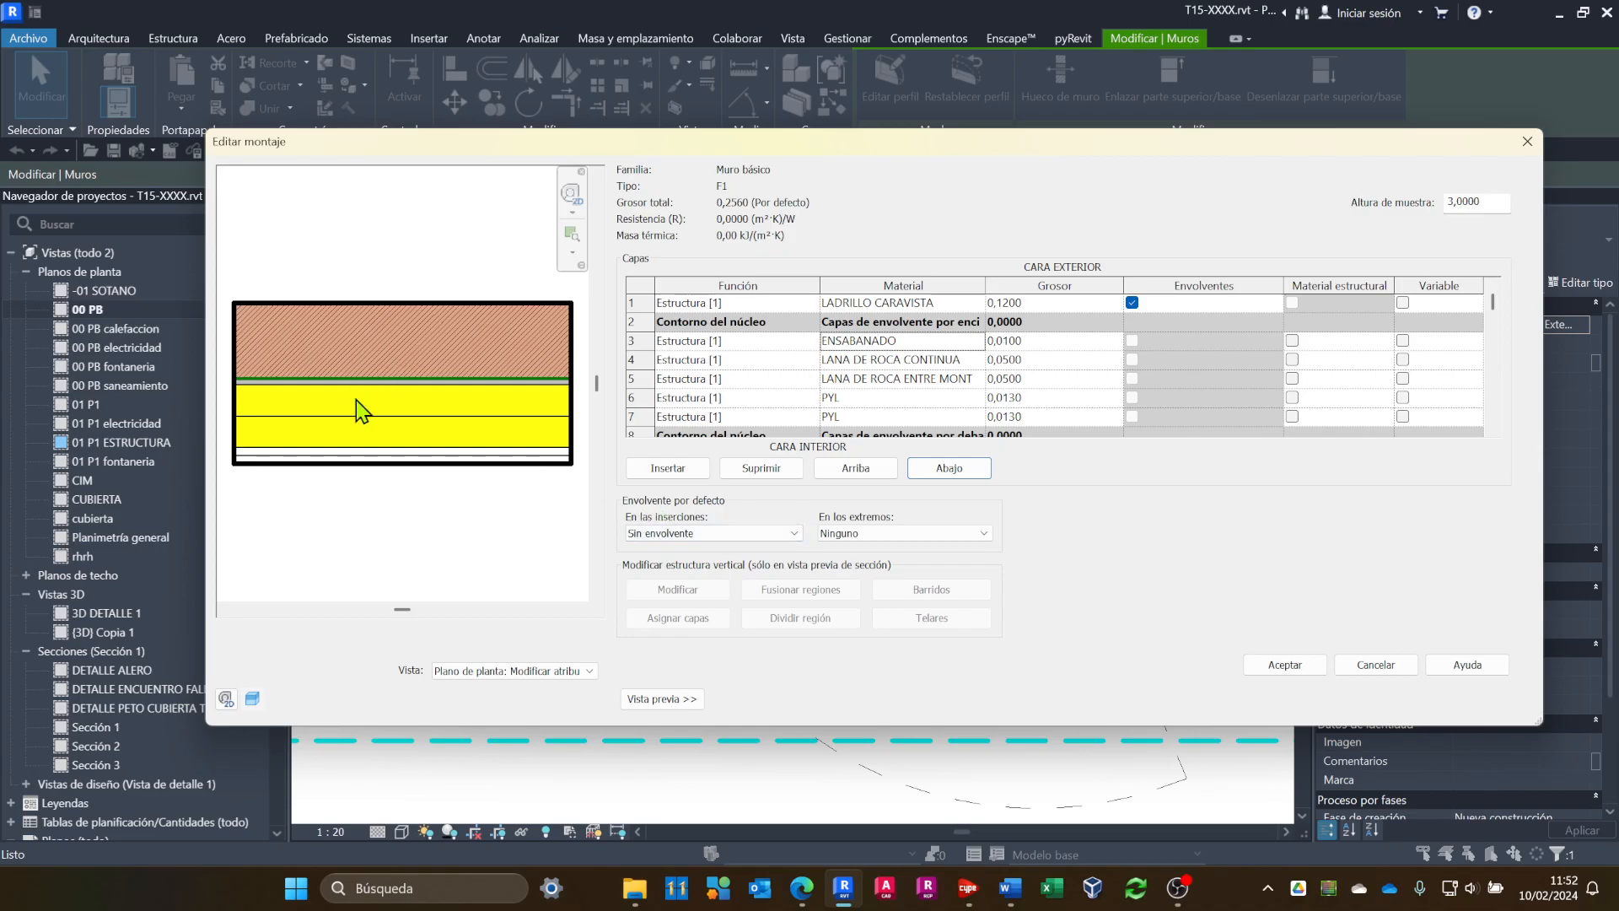
# Set F1's default wrapping at ends to Exterior and toggle the LADRILLO CARAVISTA layer's wrapping off and on to compare.
pyautogui.click(874, 535)
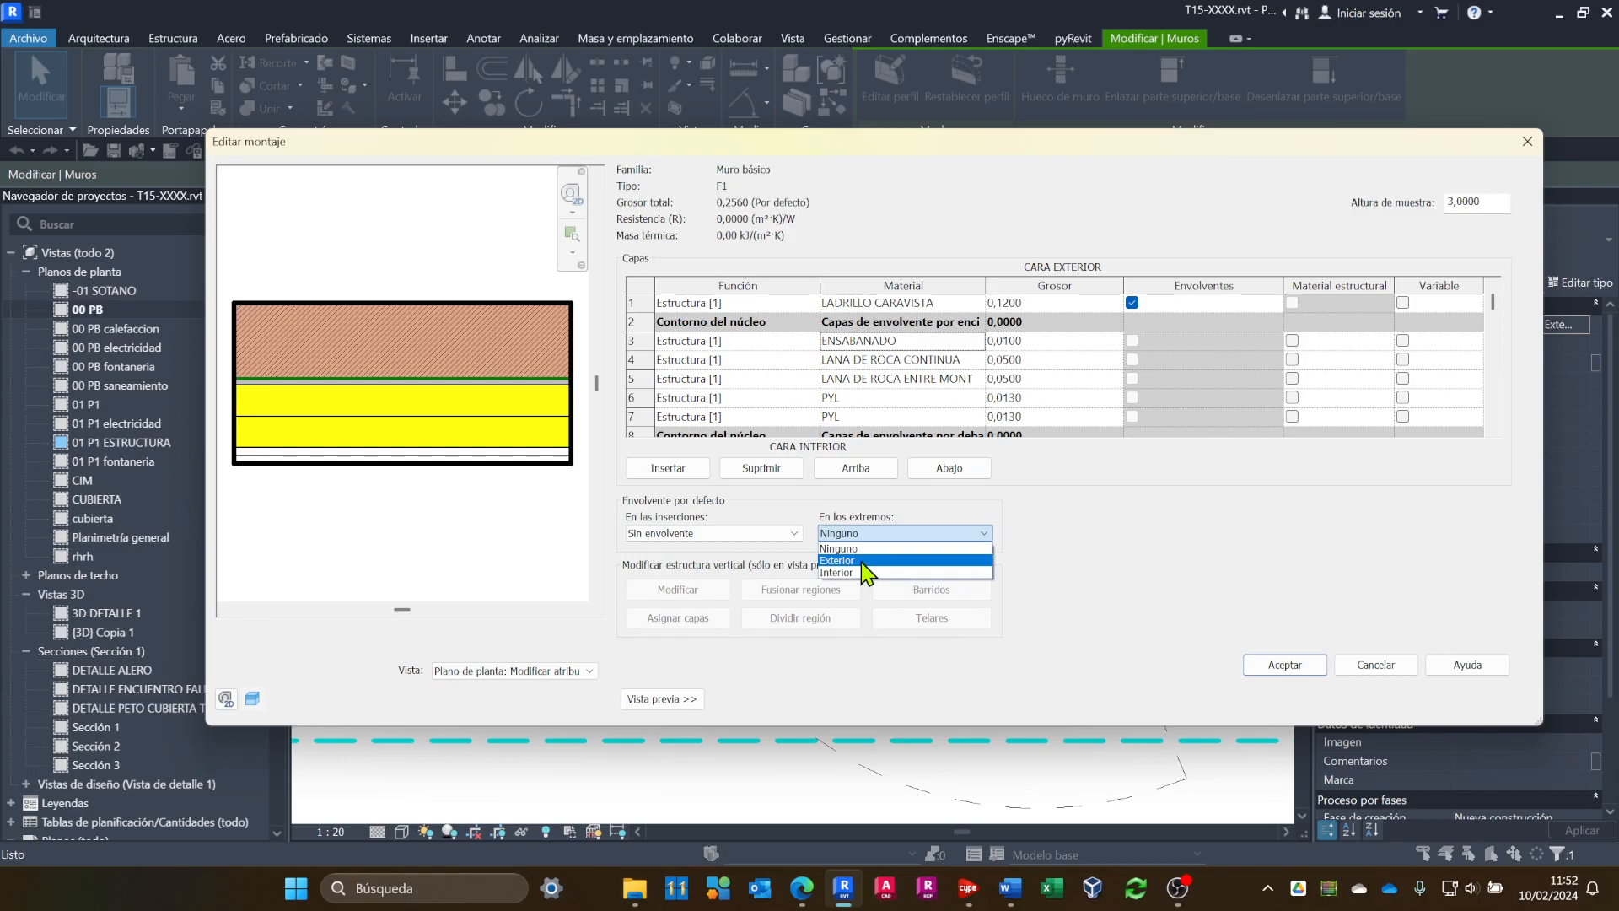
pyautogui.click(865, 562)
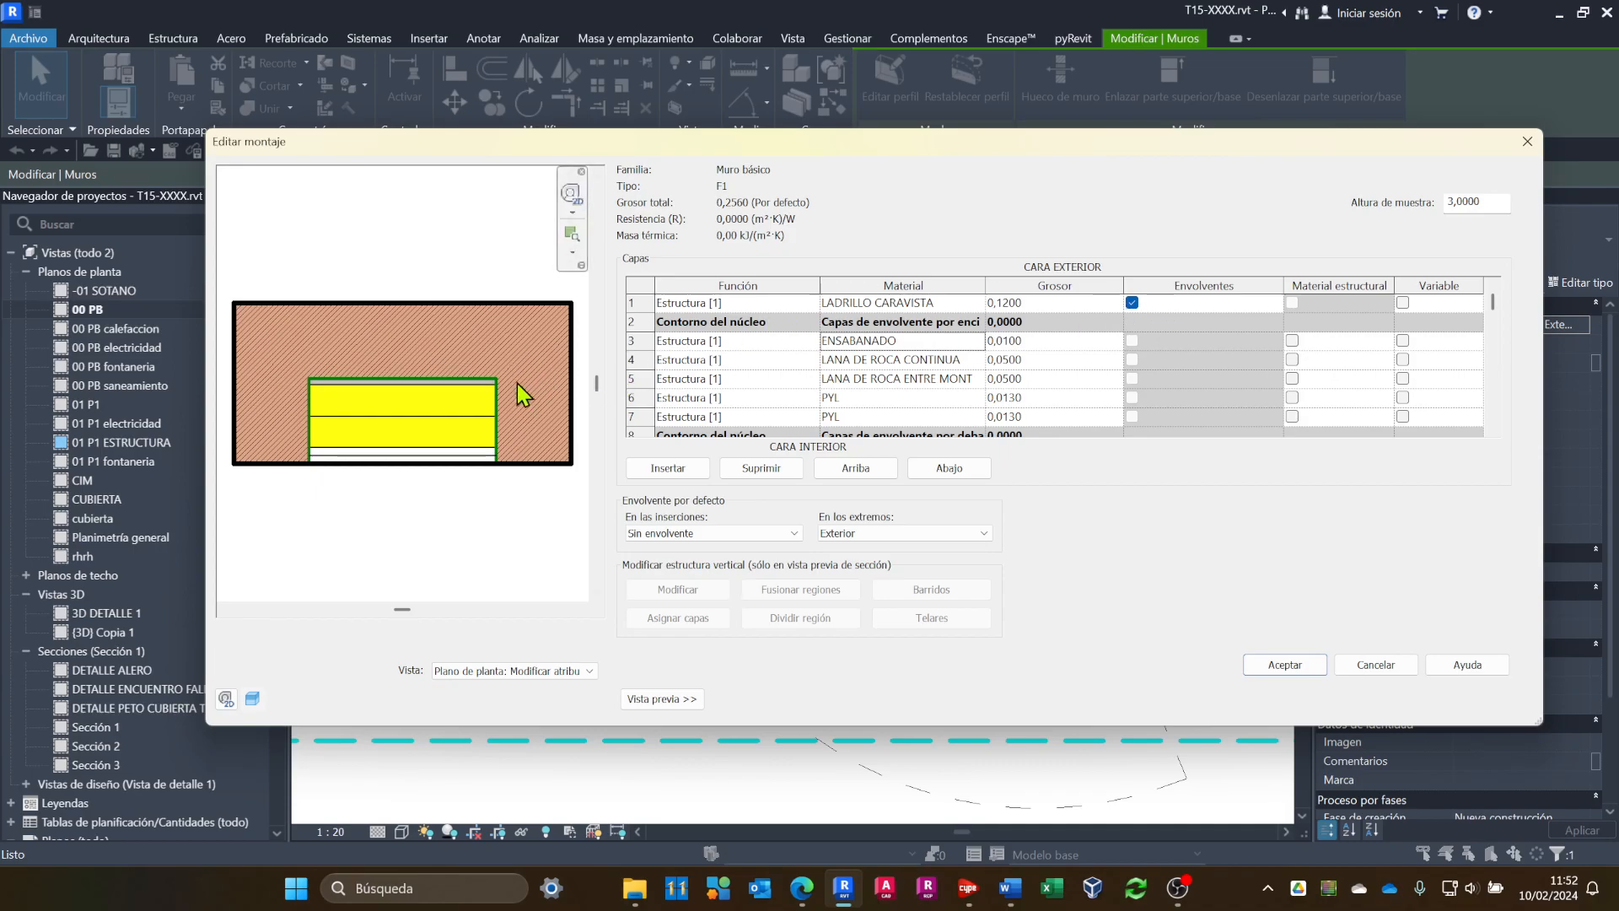
pyautogui.click(1132, 304)
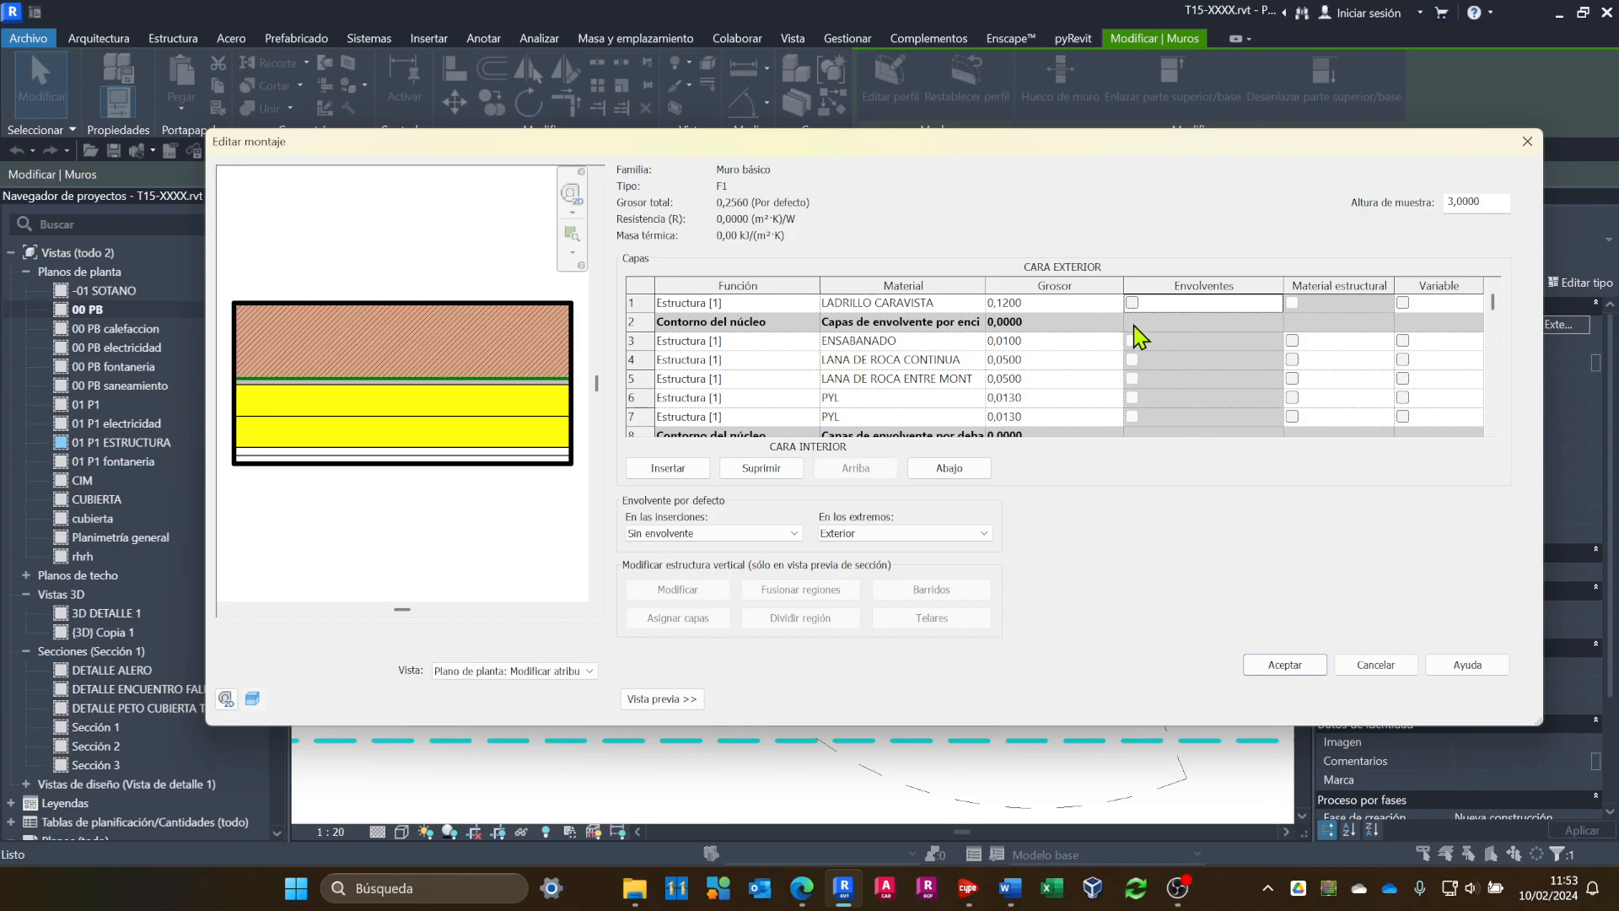
pyautogui.click(1132, 302)
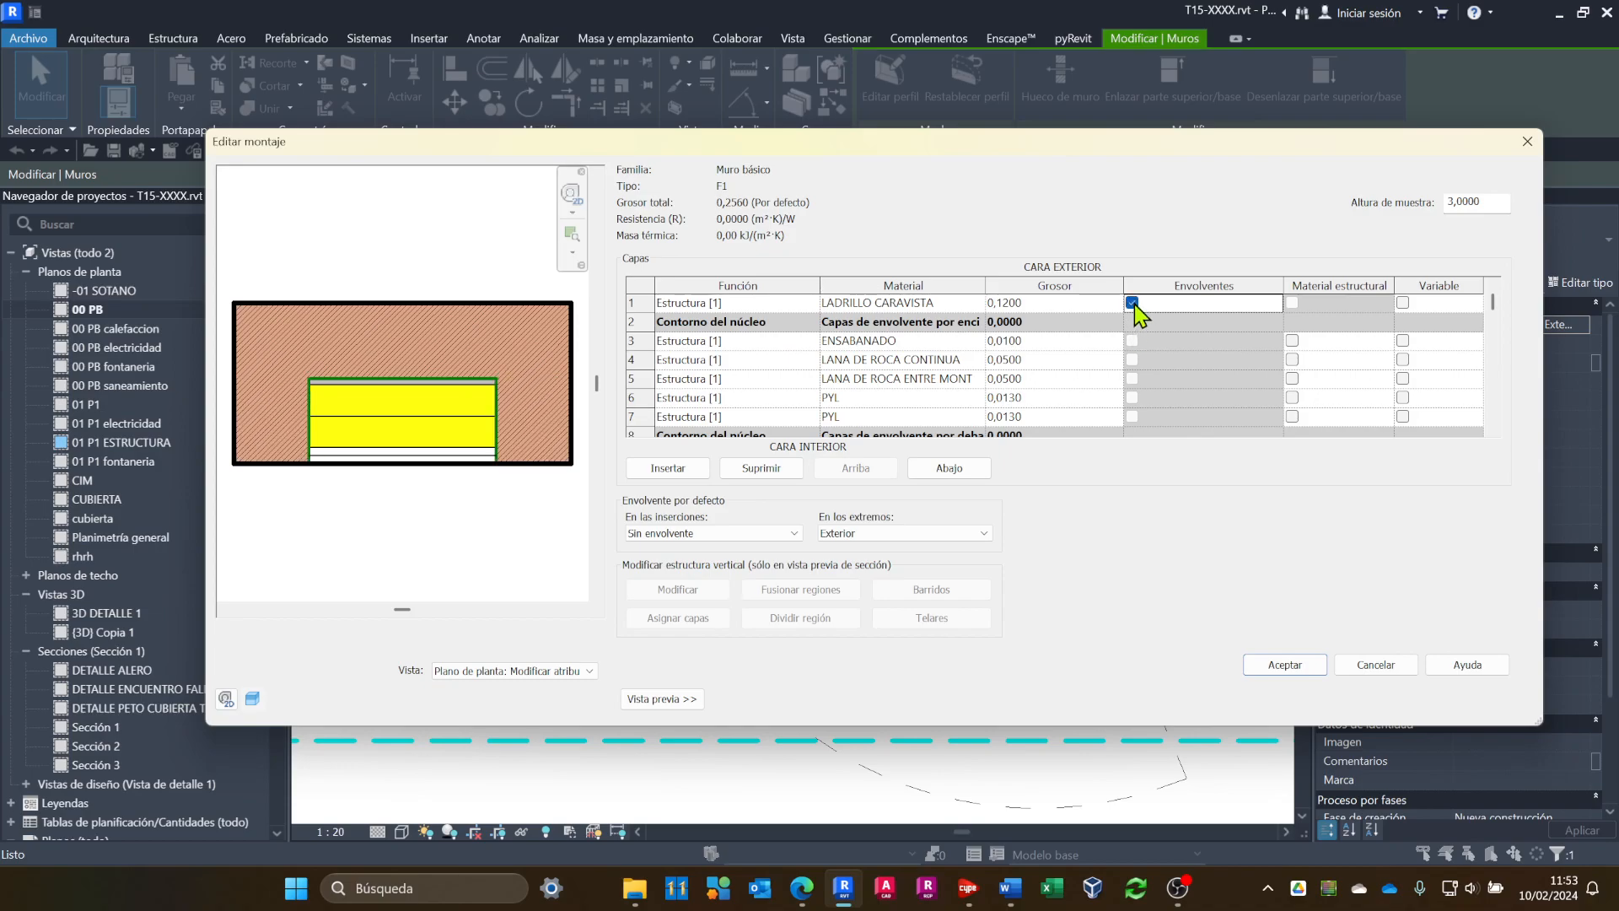
# Test the ENSABANADO layer outside the core with its wrapping disabled, and move it back inside the core.
pyautogui.click(687, 341)
pyautogui.click(857, 471)
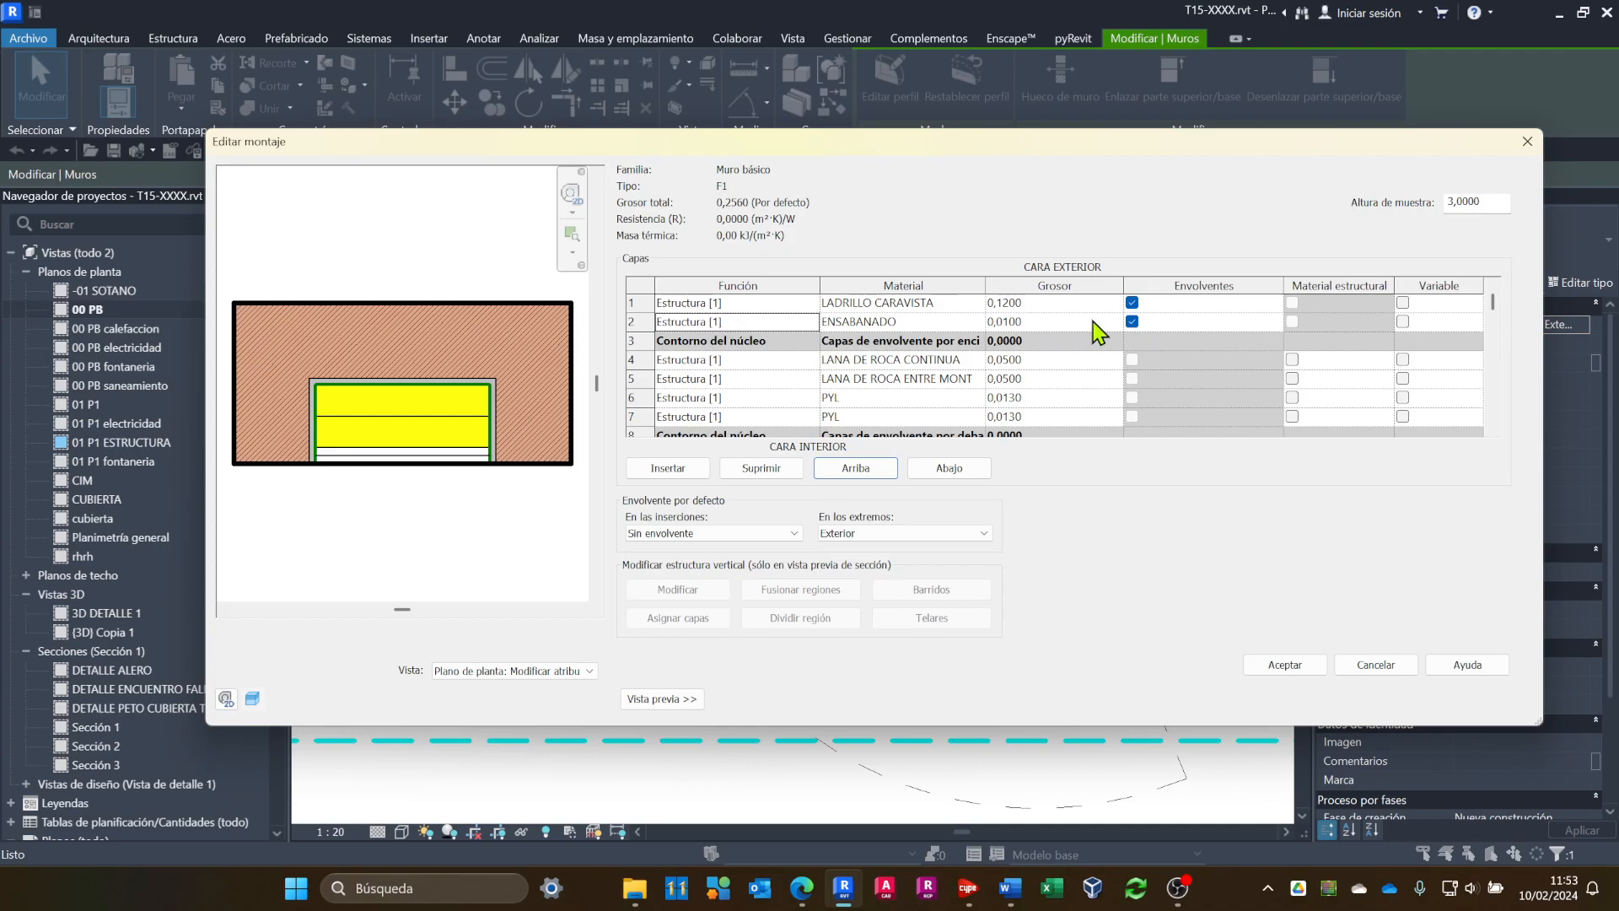
pyautogui.click(1131, 321)
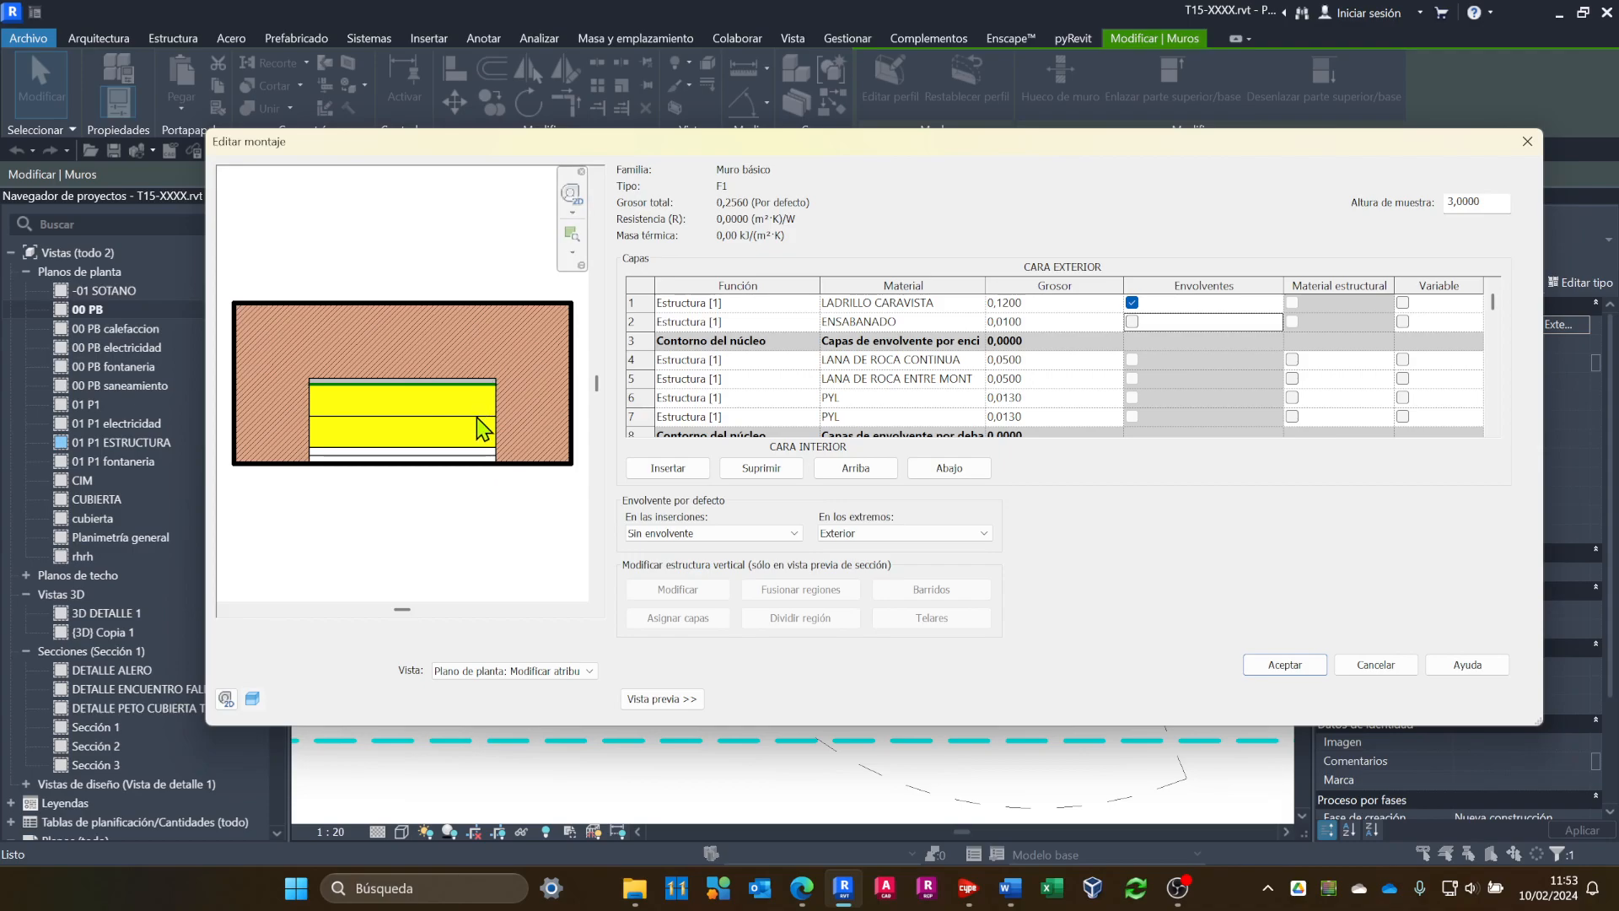
pyautogui.click(867, 321)
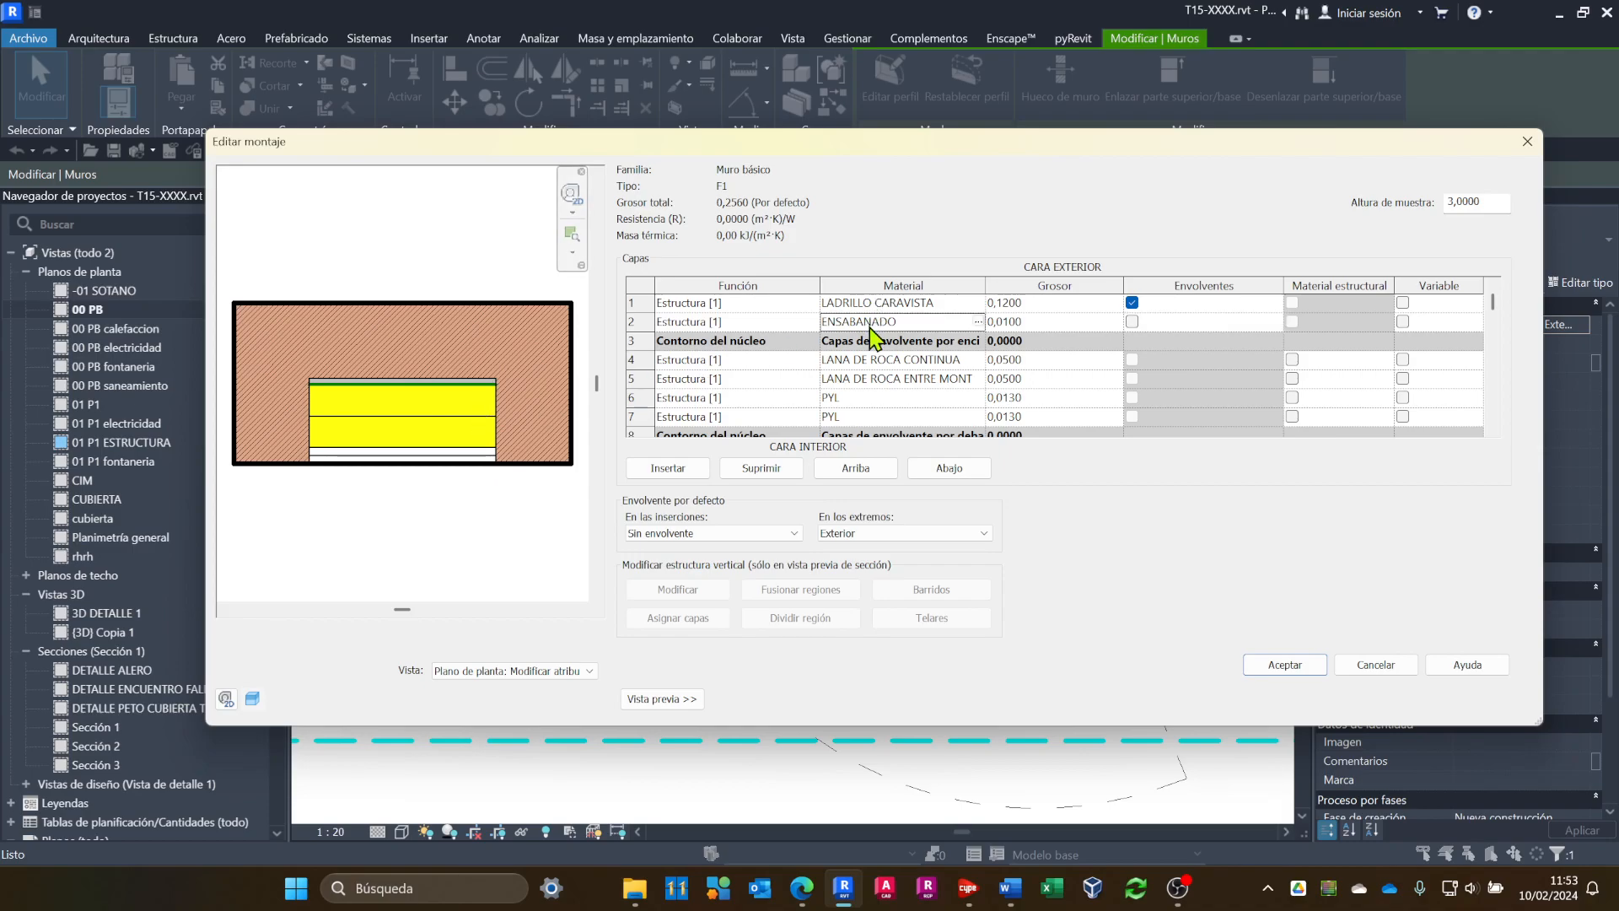
pyautogui.click(946, 468)
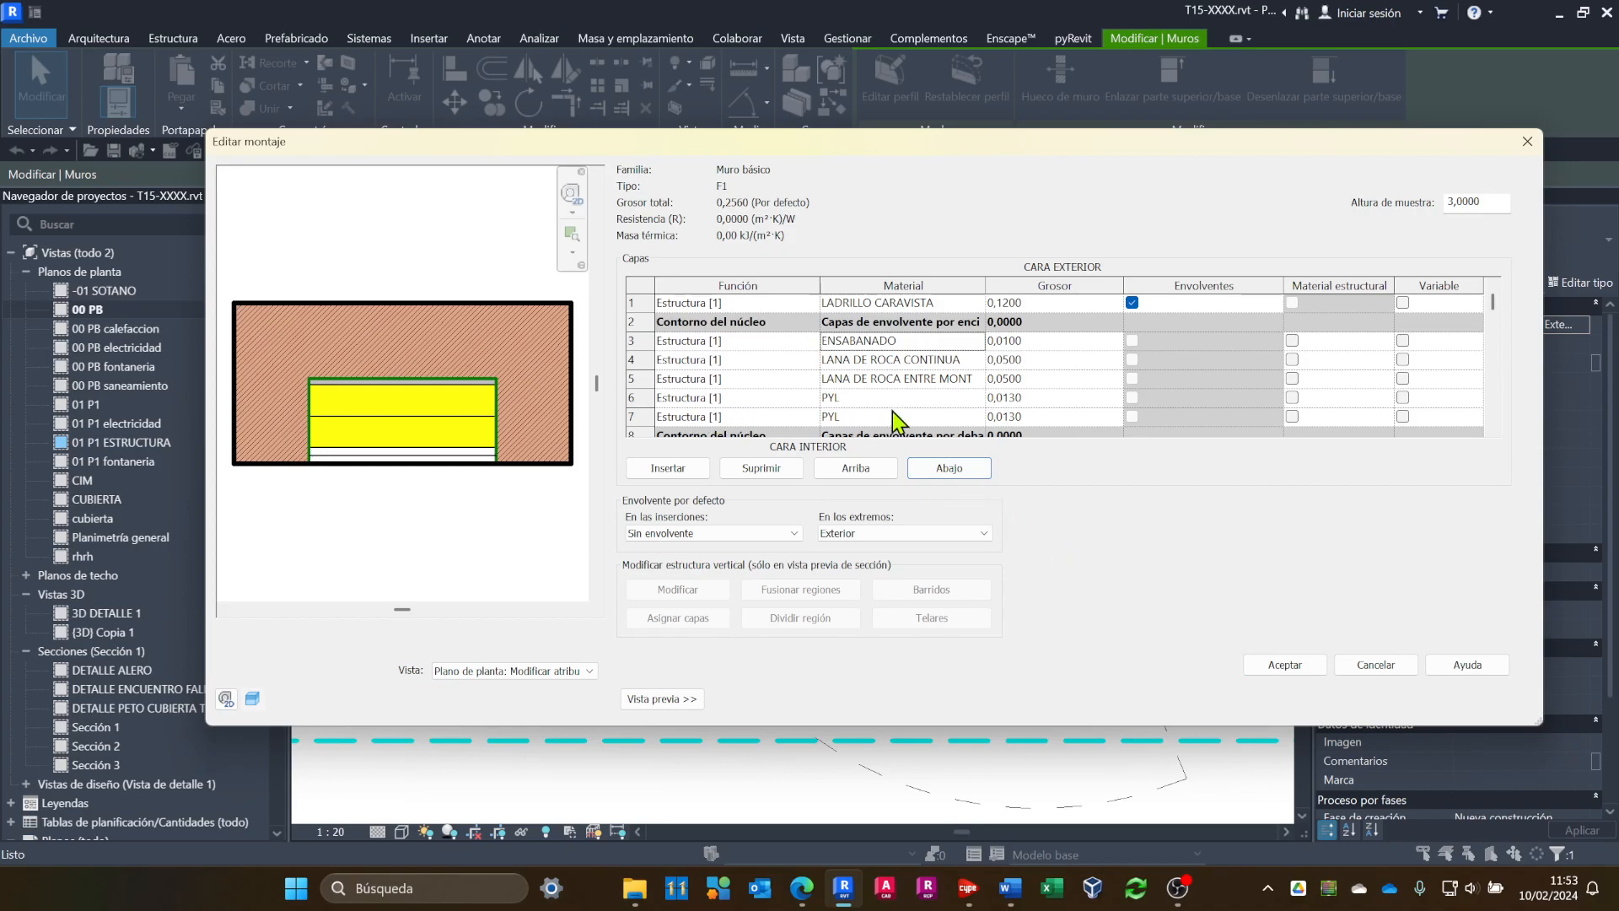
# Move both PYL layers outside the core boundary on the interior side of wall type F1.
pyautogui.scroll(-1, 870, 420)
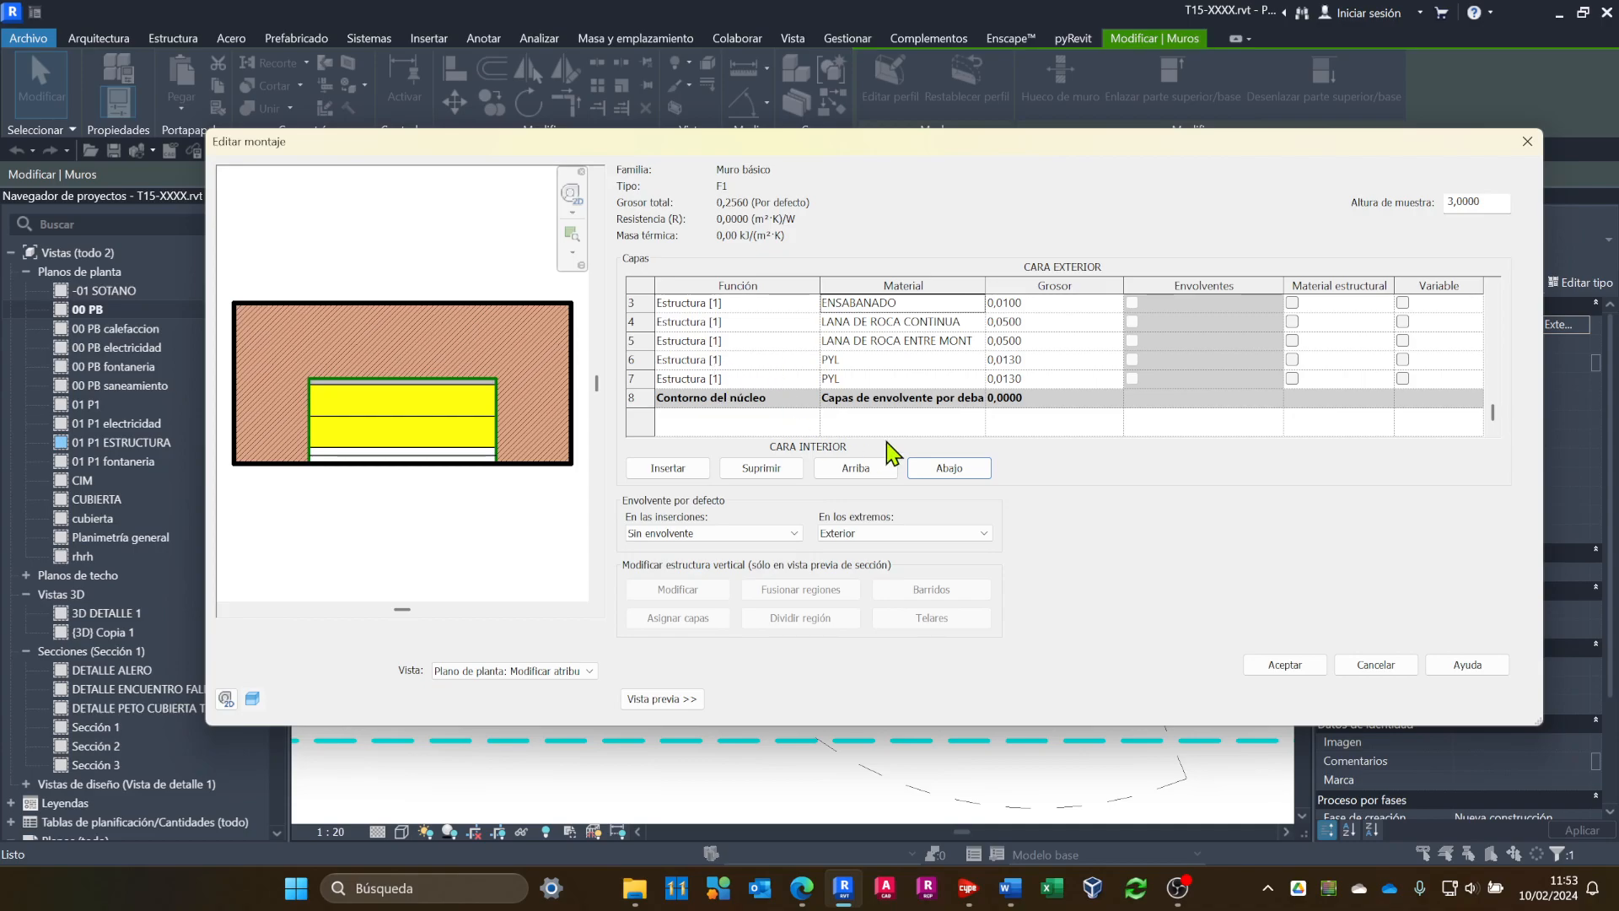
pyautogui.click(710, 378)
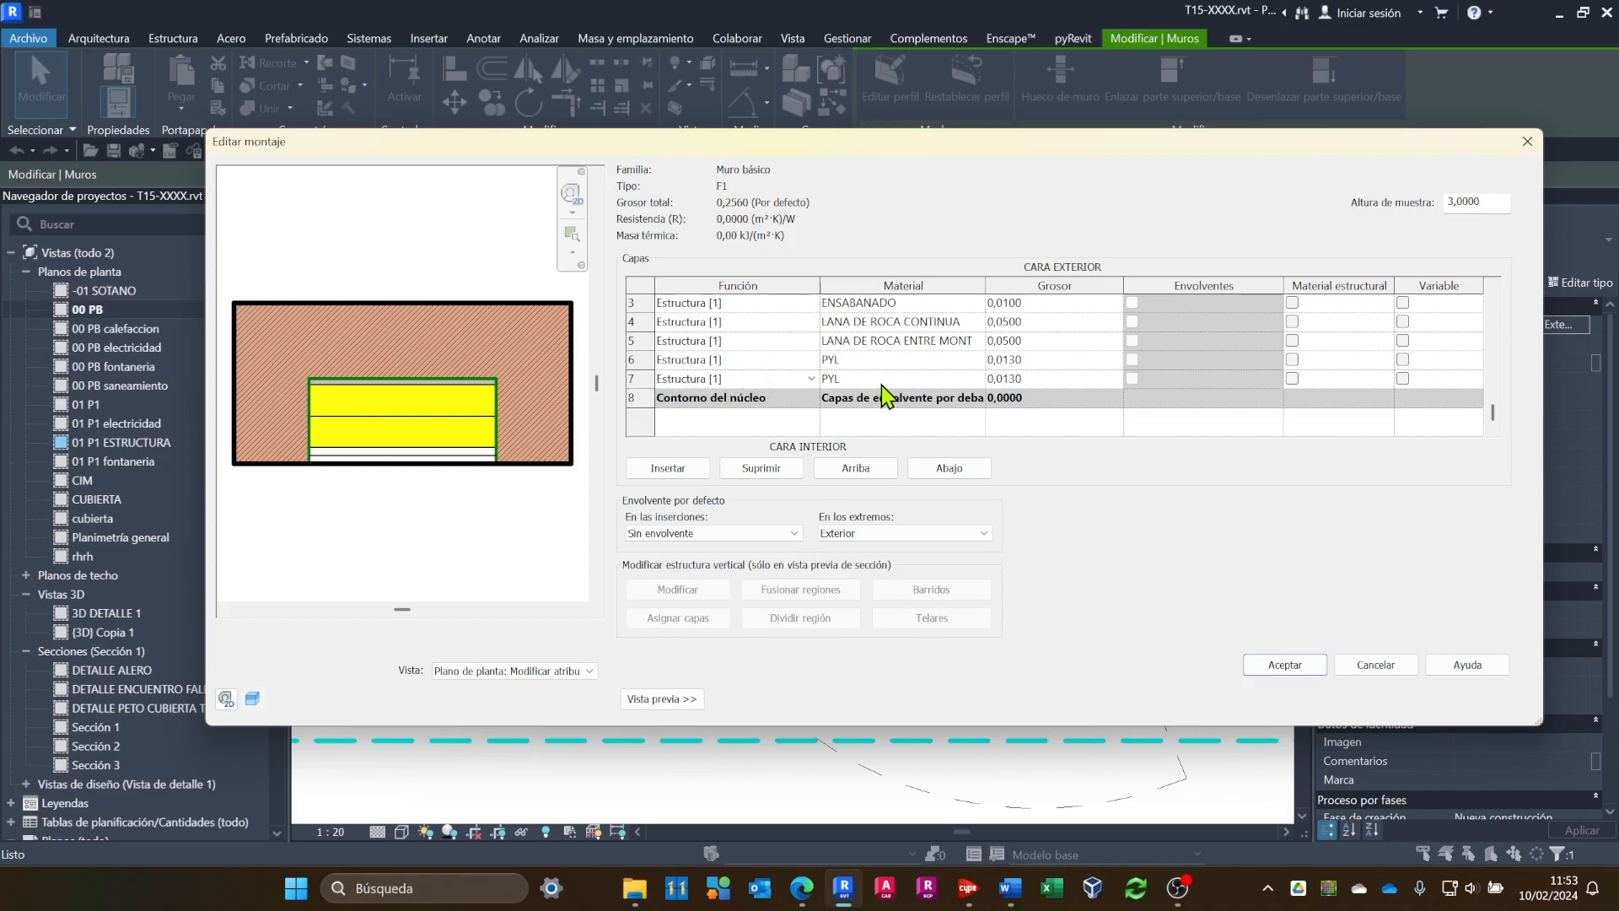
pyautogui.click(953, 469)
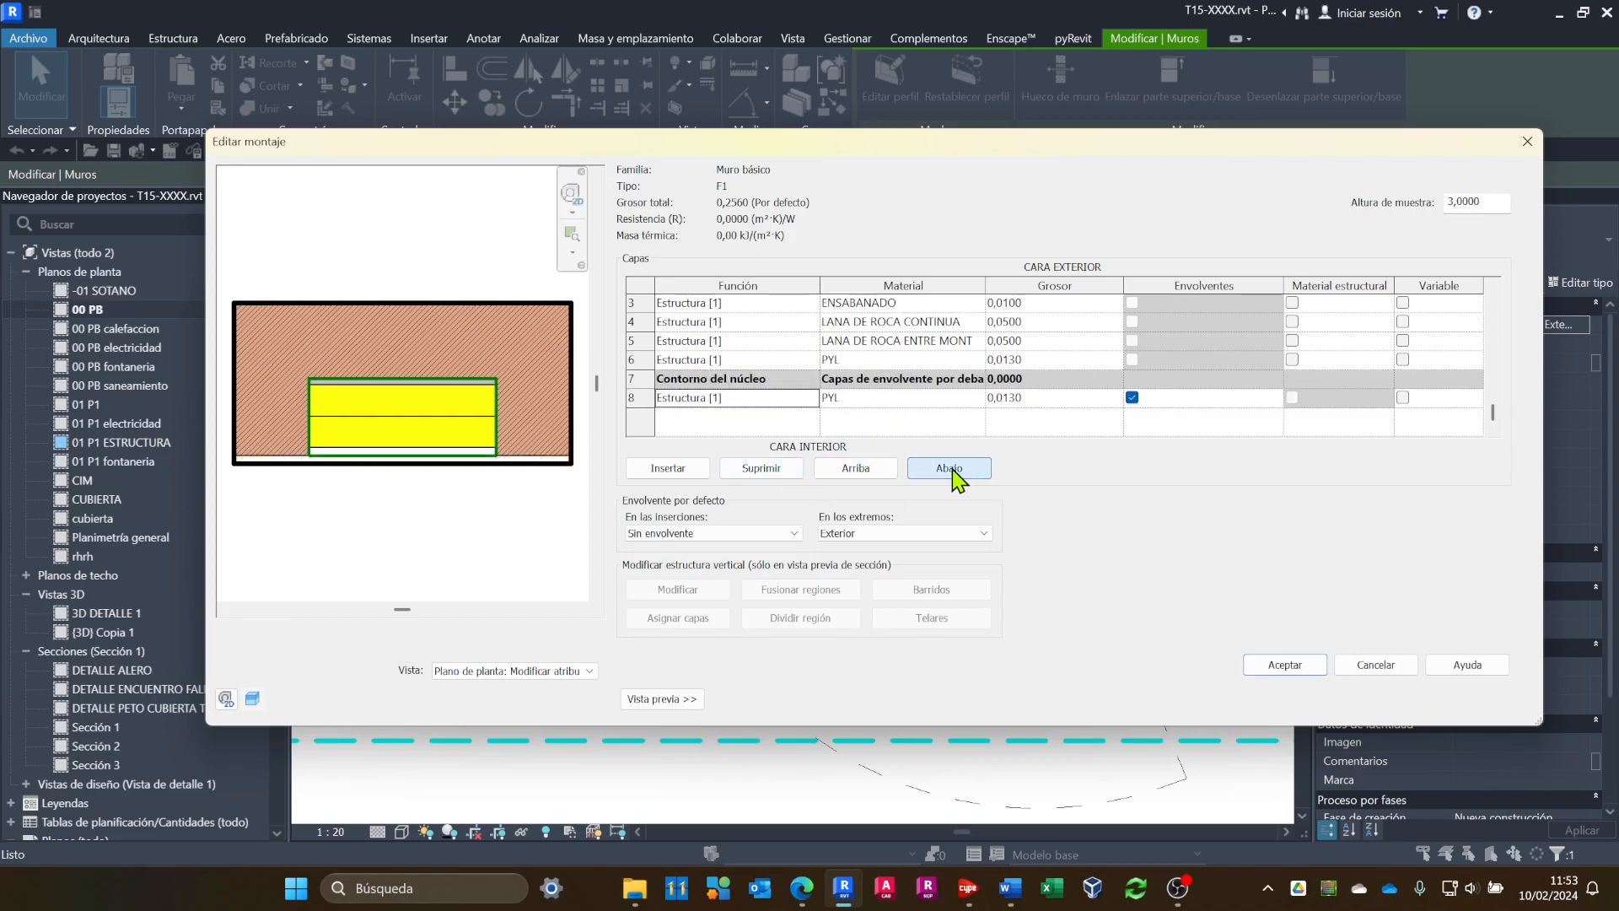
pyautogui.click(700, 360)
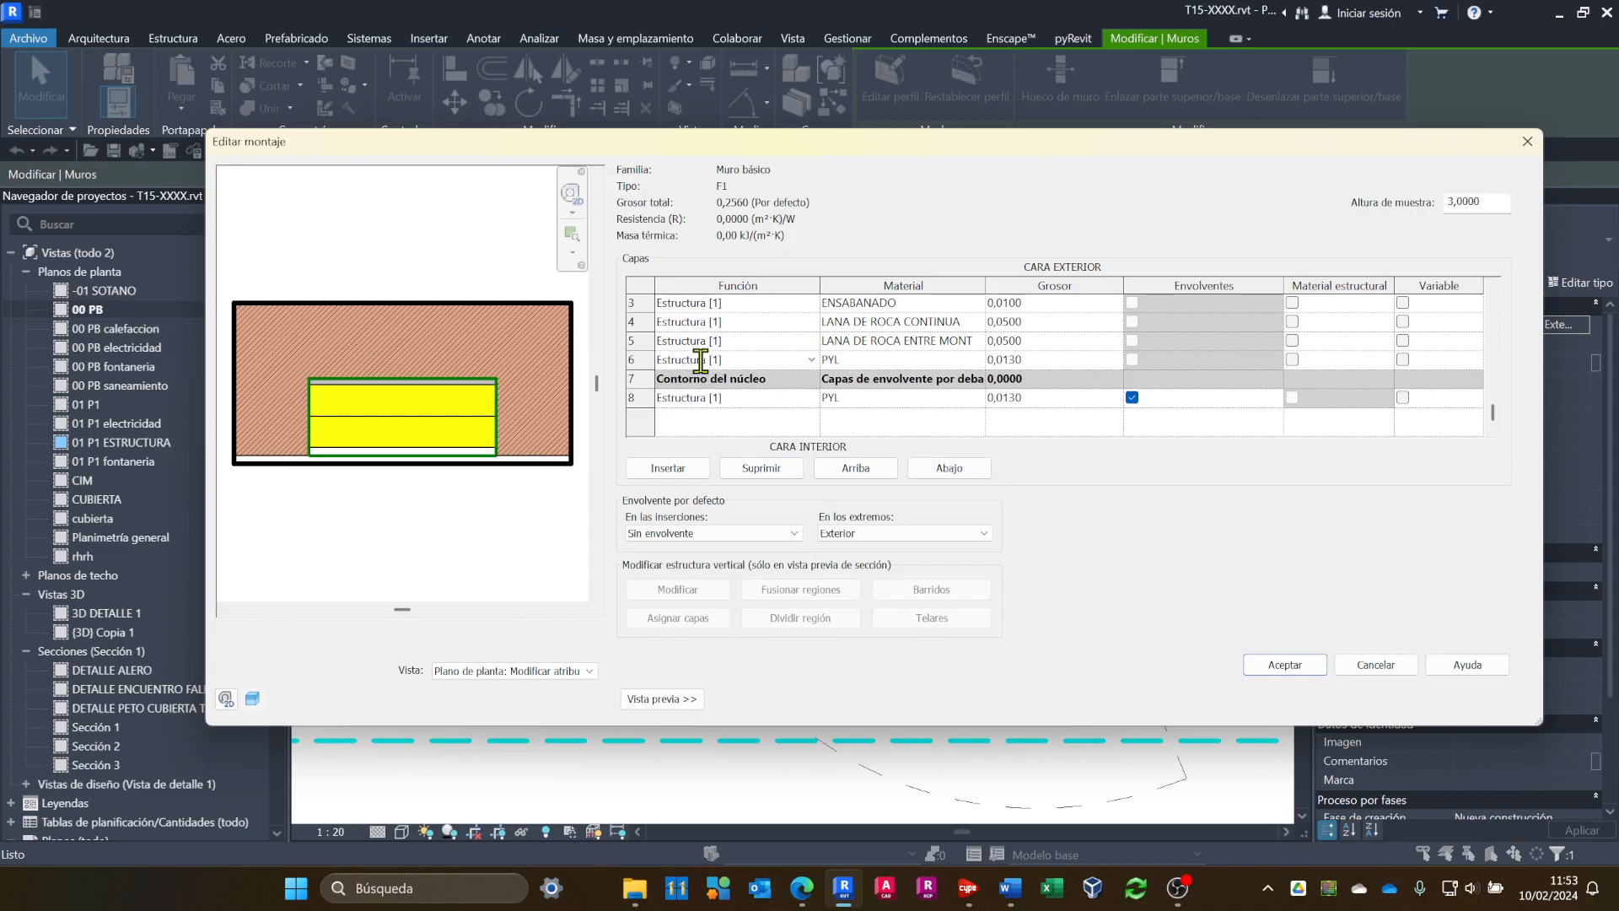
pyautogui.click(951, 469)
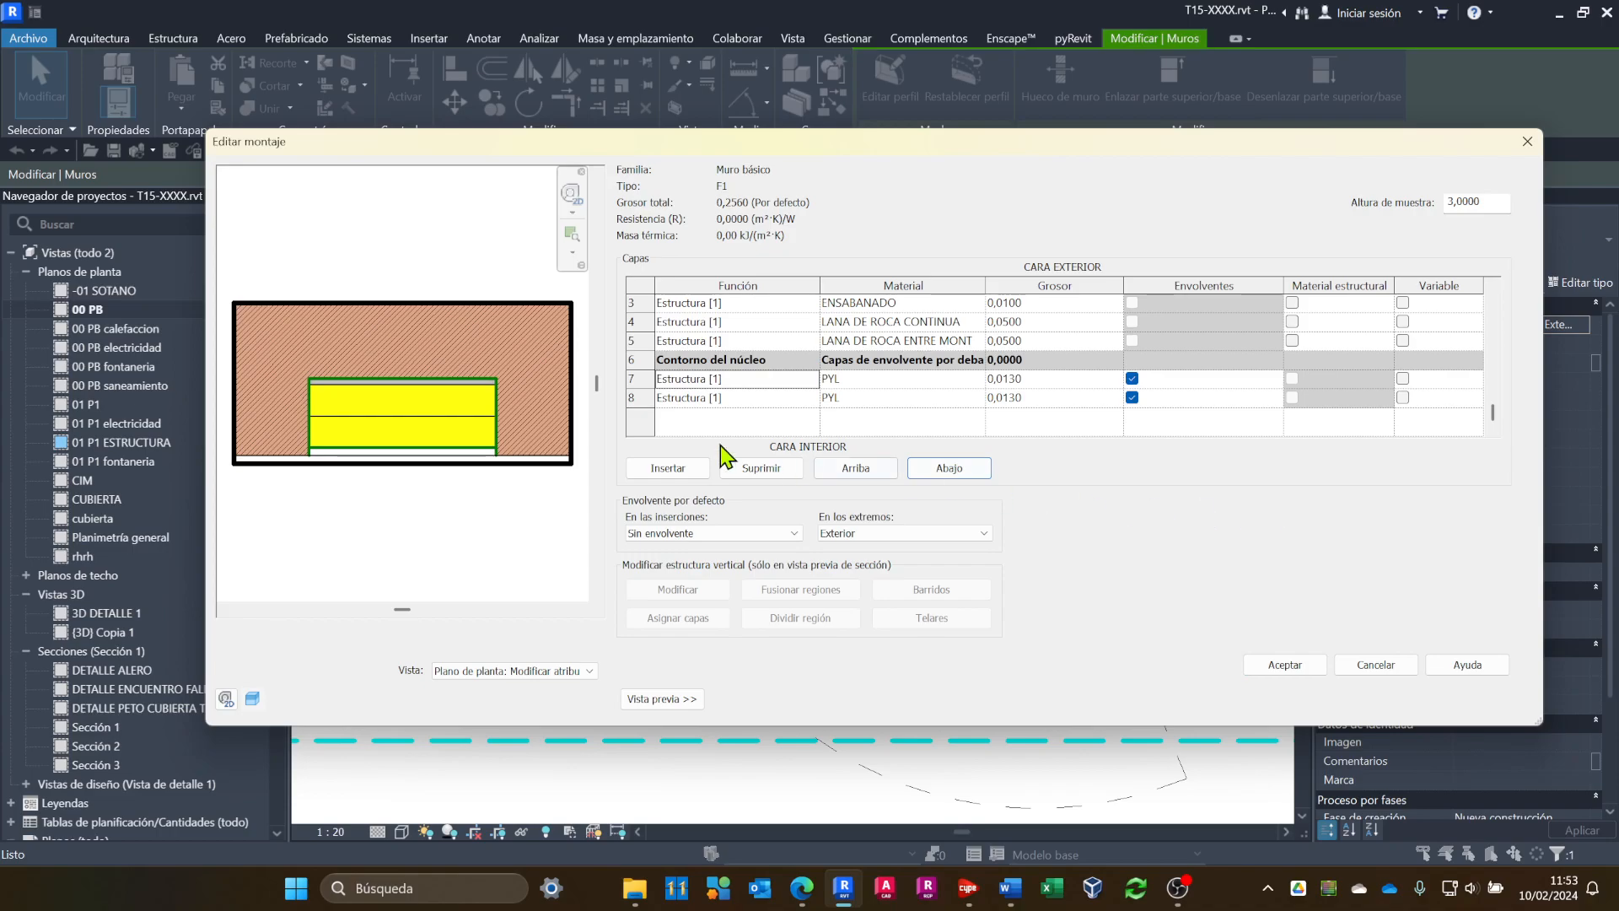
pyautogui.click(1089, 421)
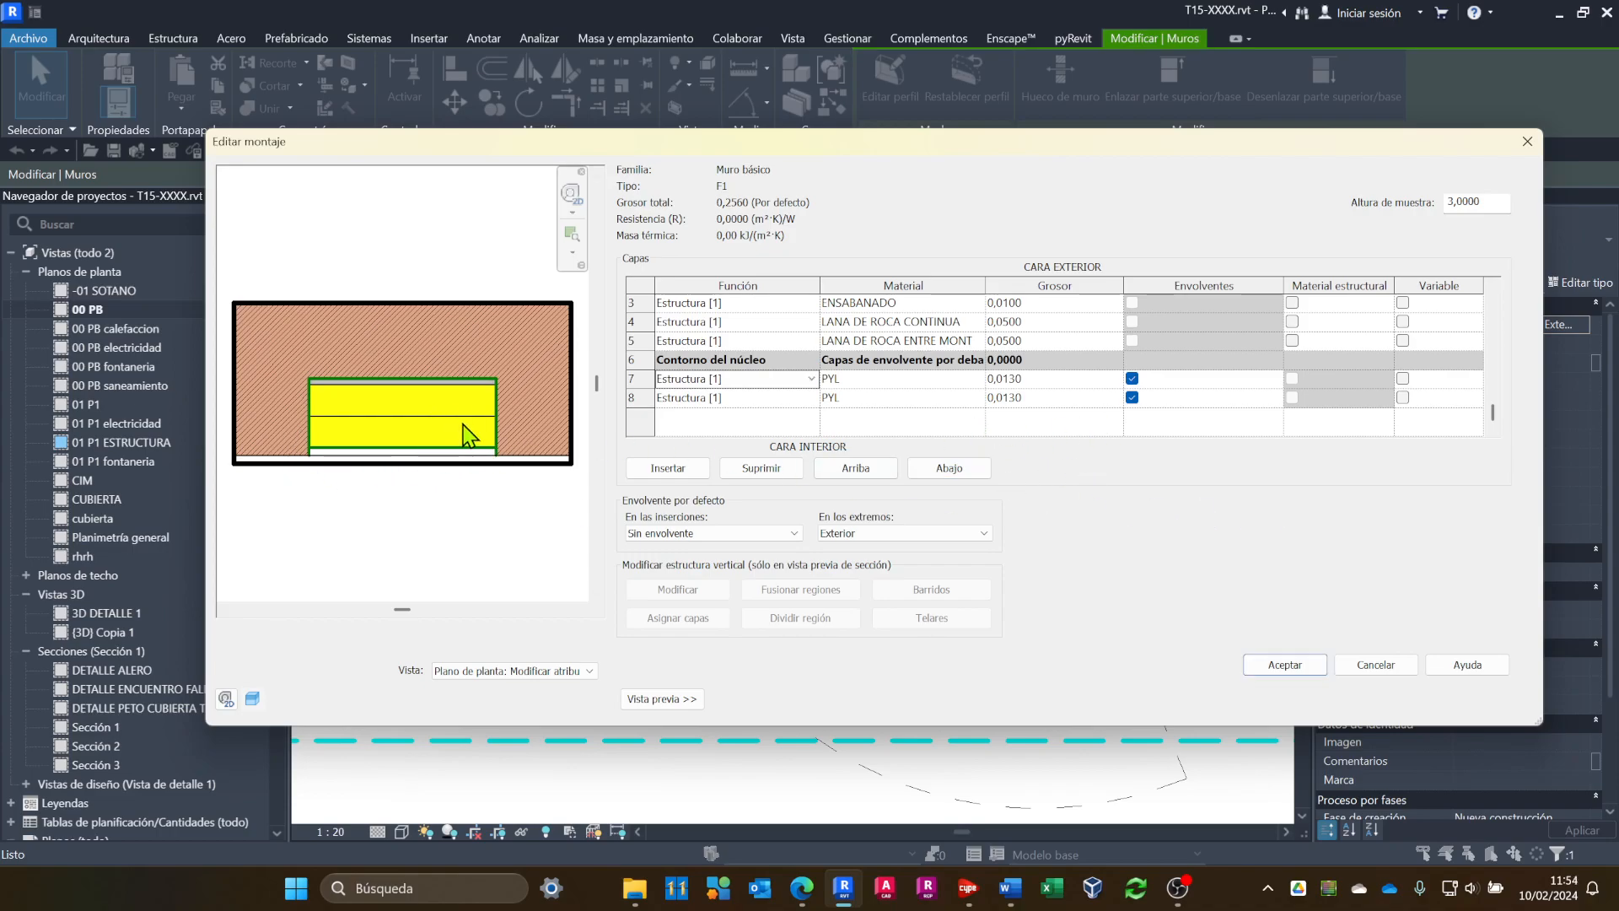
# Toggle the wrapping of both PYL layers off and back on to compare the end of the wall in the preview.
pyautogui.scroll(2, 524, 459)
pyautogui.scroll(-1, 489, 502)
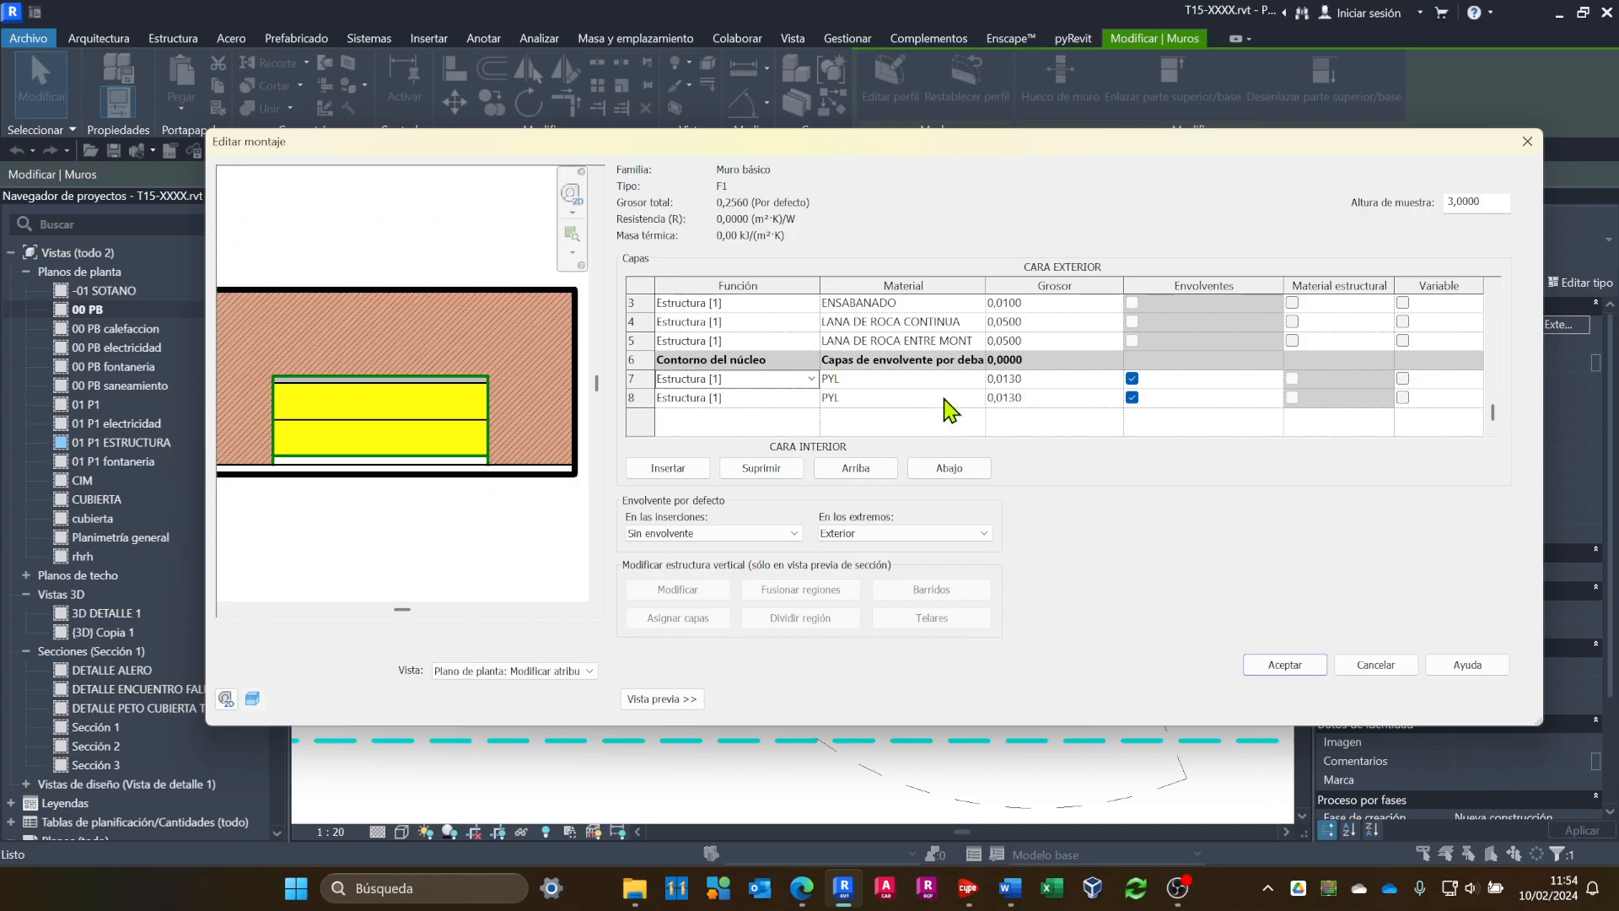
pyautogui.click(1132, 397)
pyautogui.click(1138, 382)
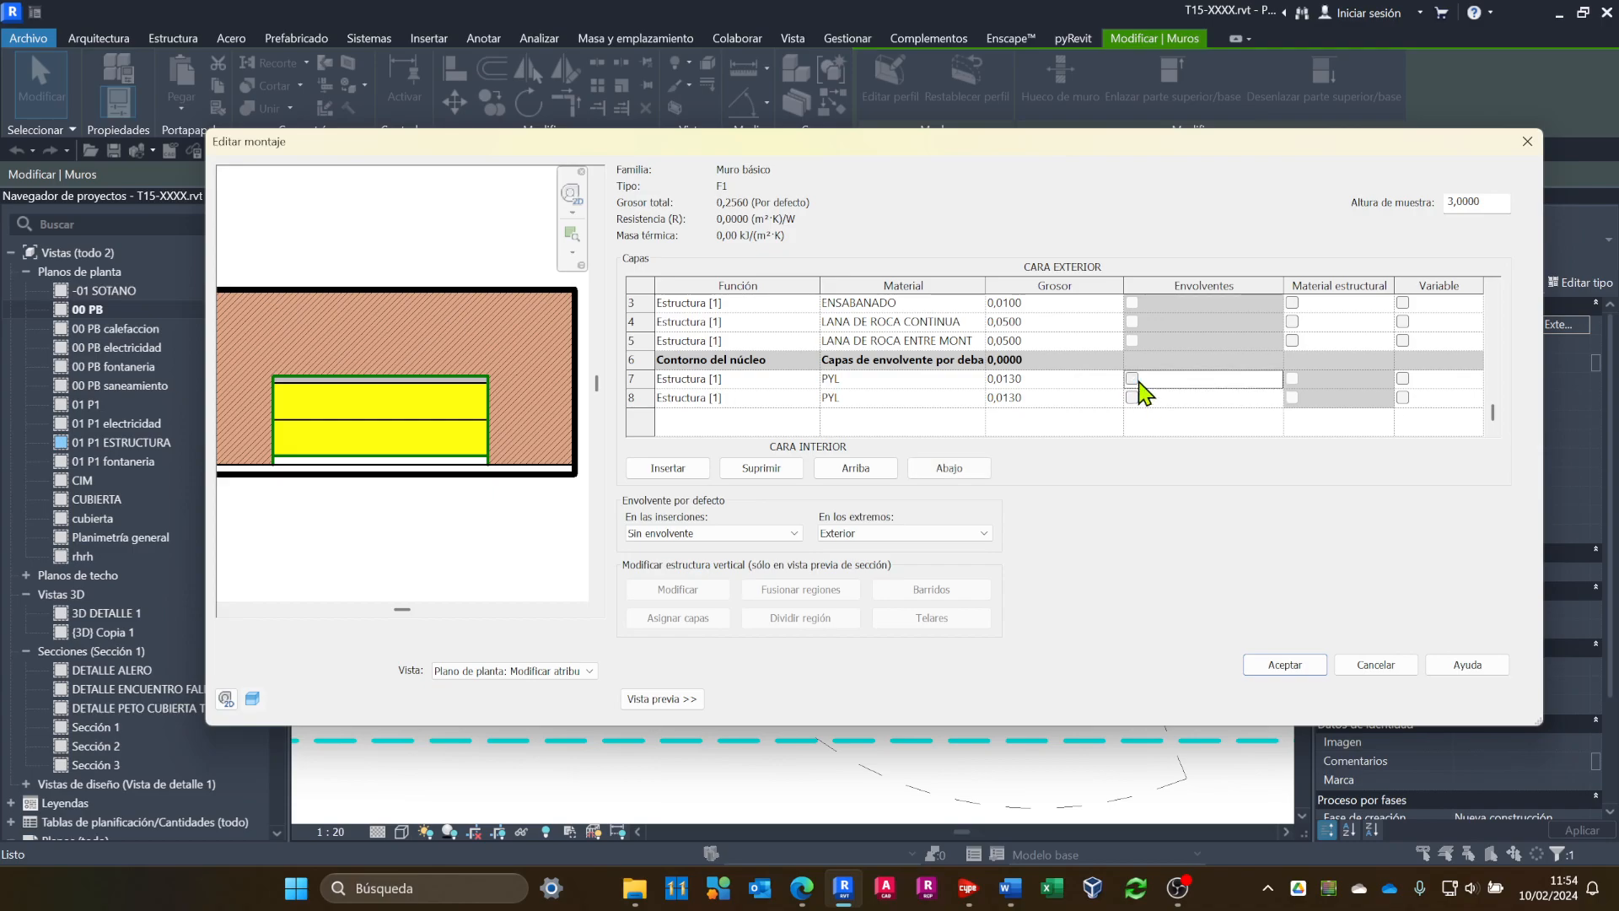
pyautogui.click(1142, 397)
pyautogui.click(1132, 379)
pyautogui.click(1131, 397)
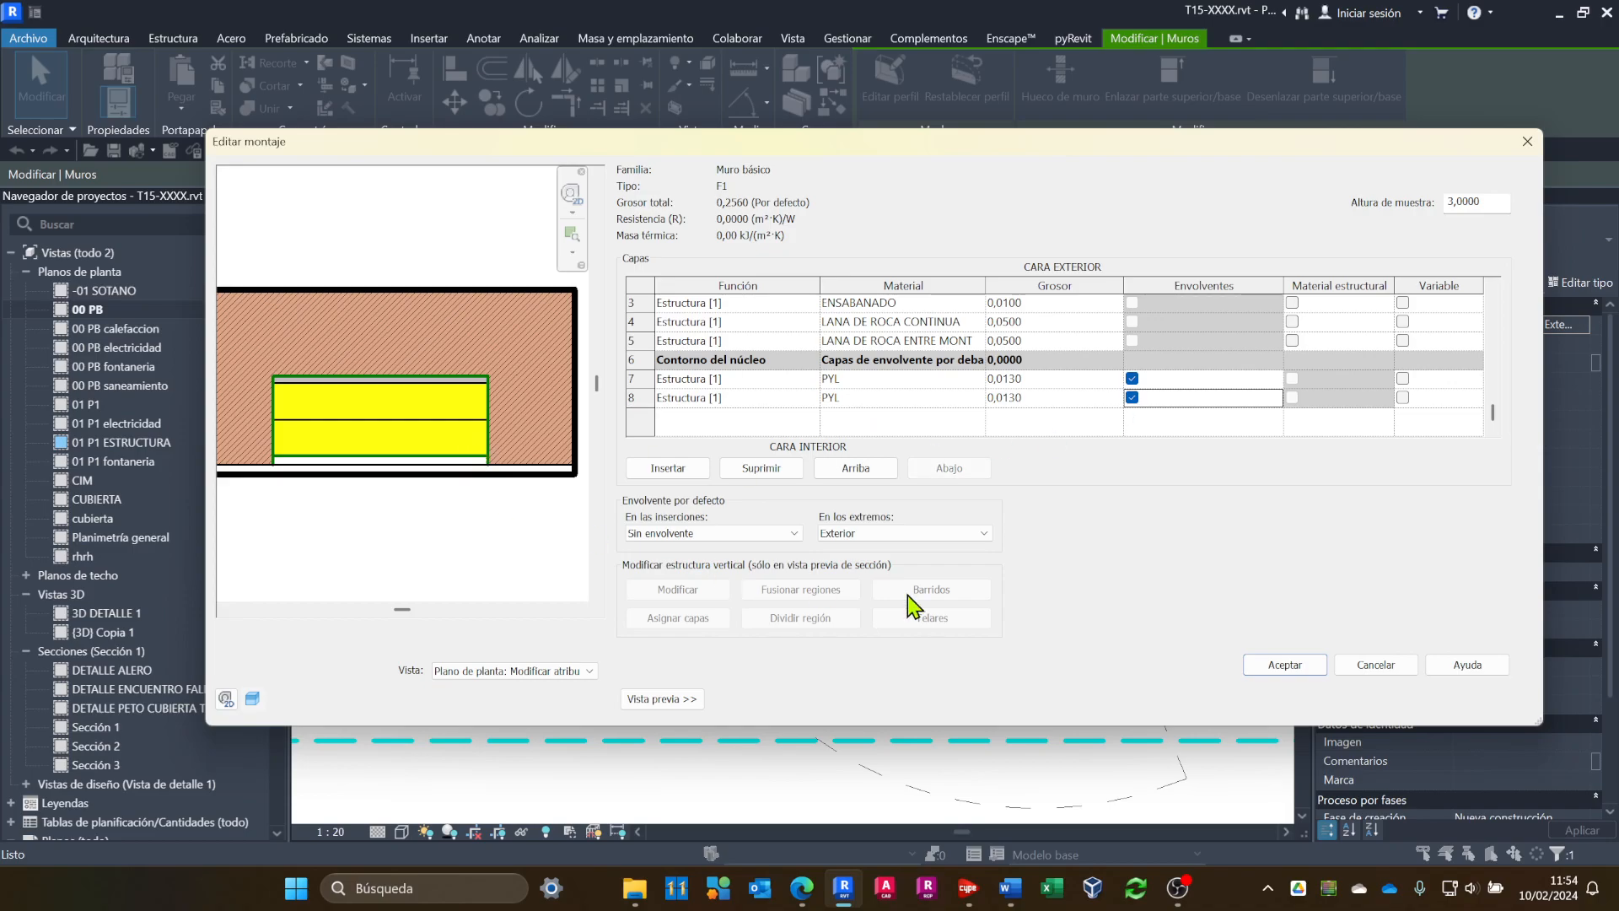
# Accept the F1 assembly and type changes, deselect the wall and inspect its wrapped free end in plan.
pyautogui.click(1290, 664)
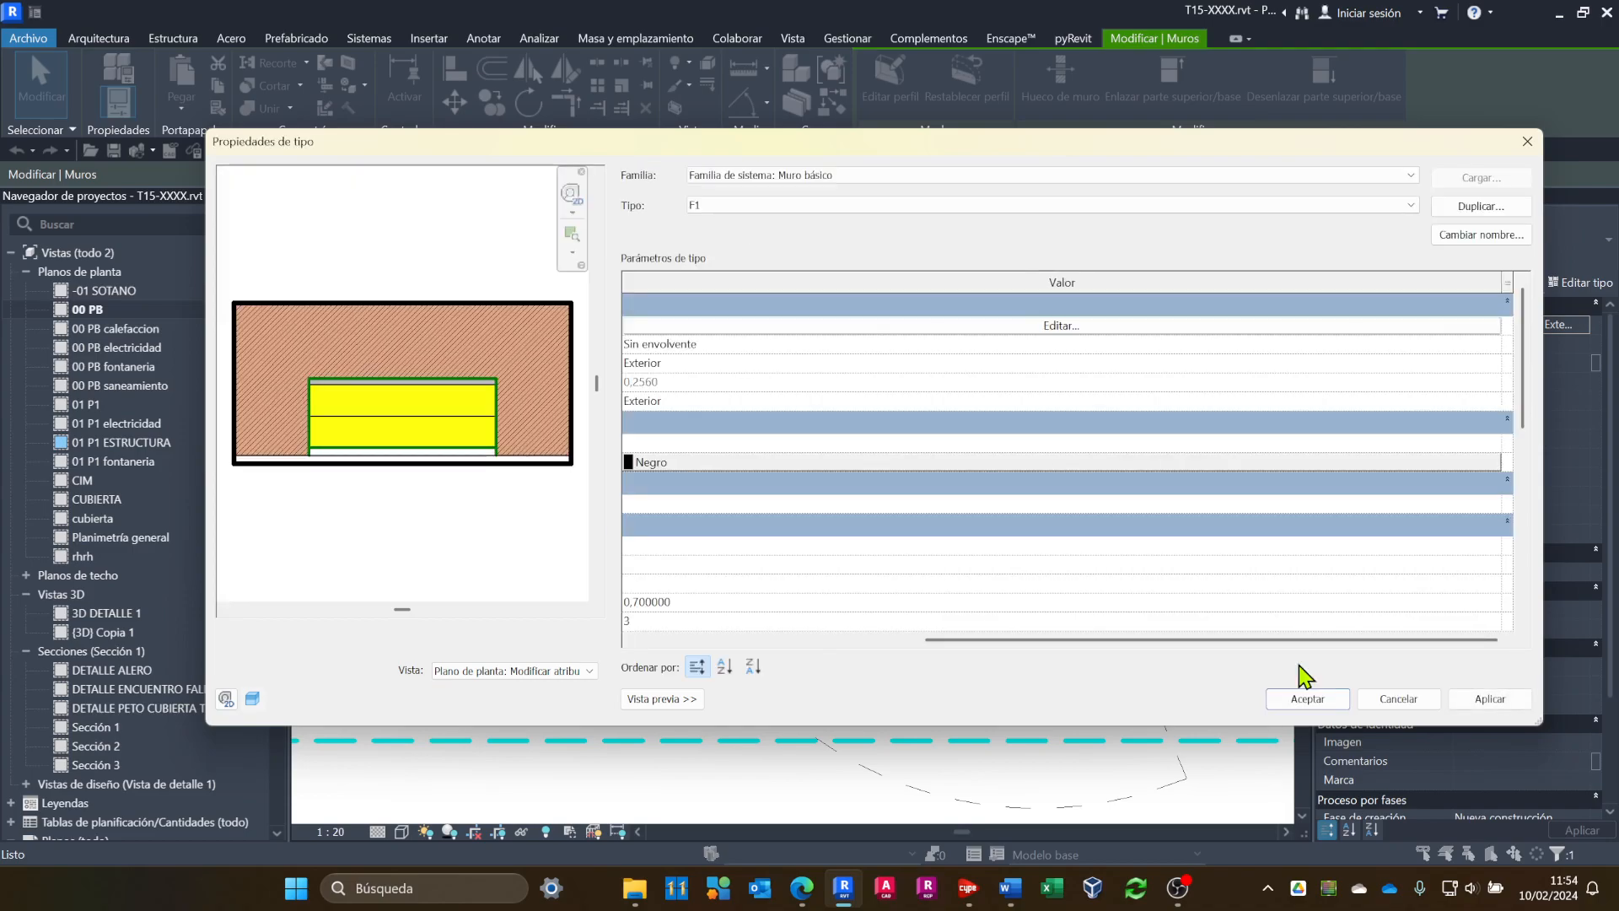
pyautogui.click(1327, 704)
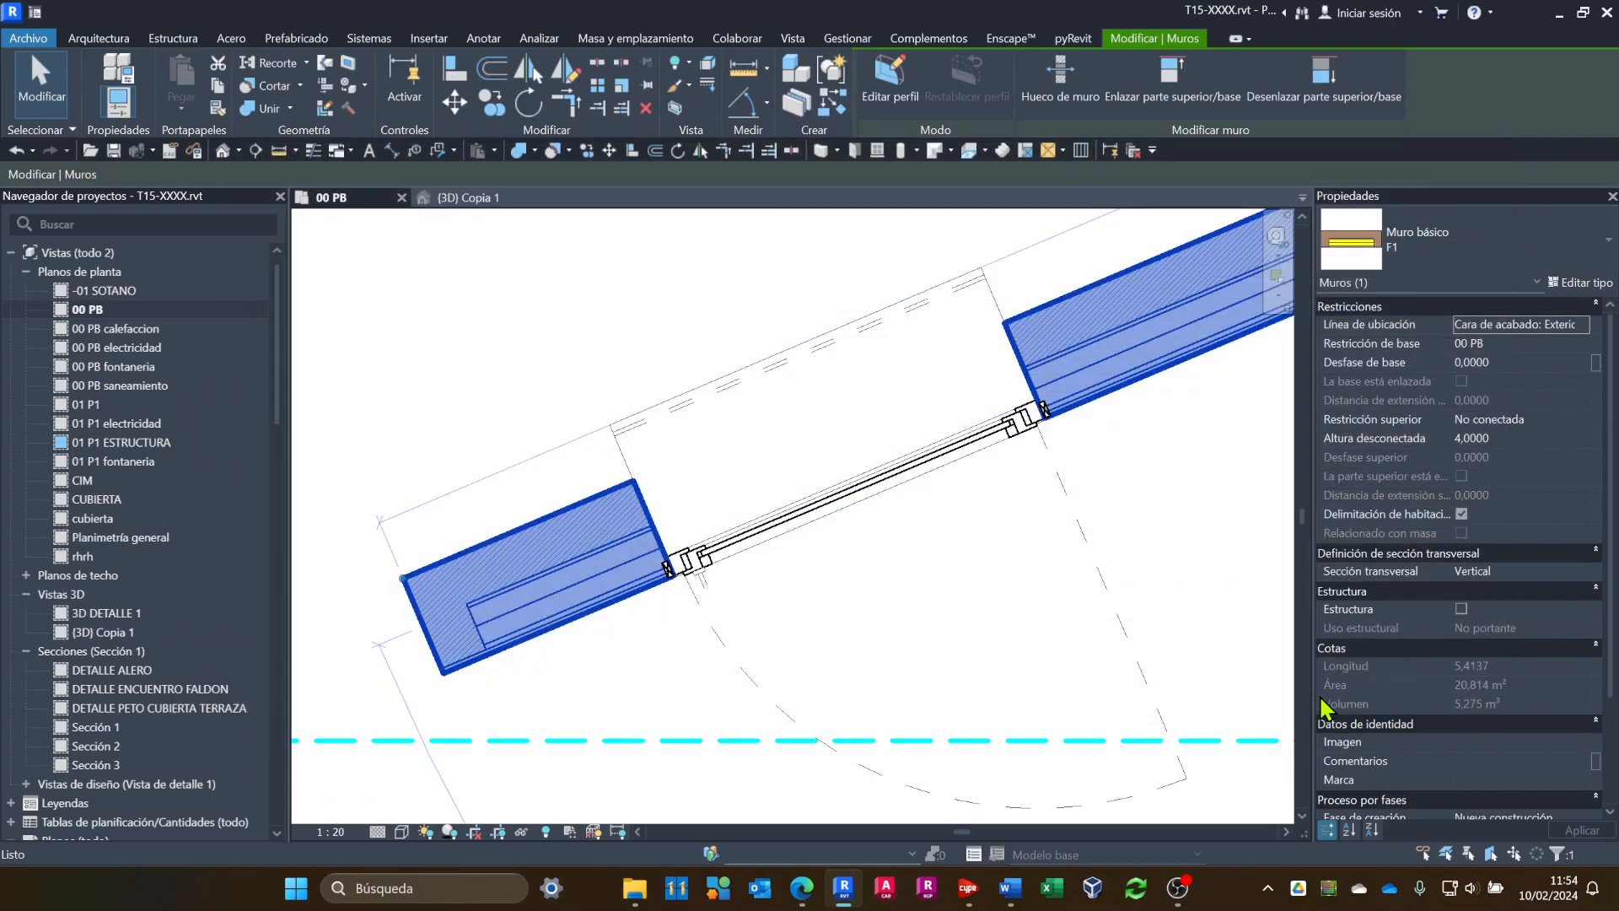
pyautogui.click(661, 669)
pyautogui.scroll(3, 492, 679)
pyautogui.moveTo(491, 694); pyautogui.dragTo(697, 643, button='middle')
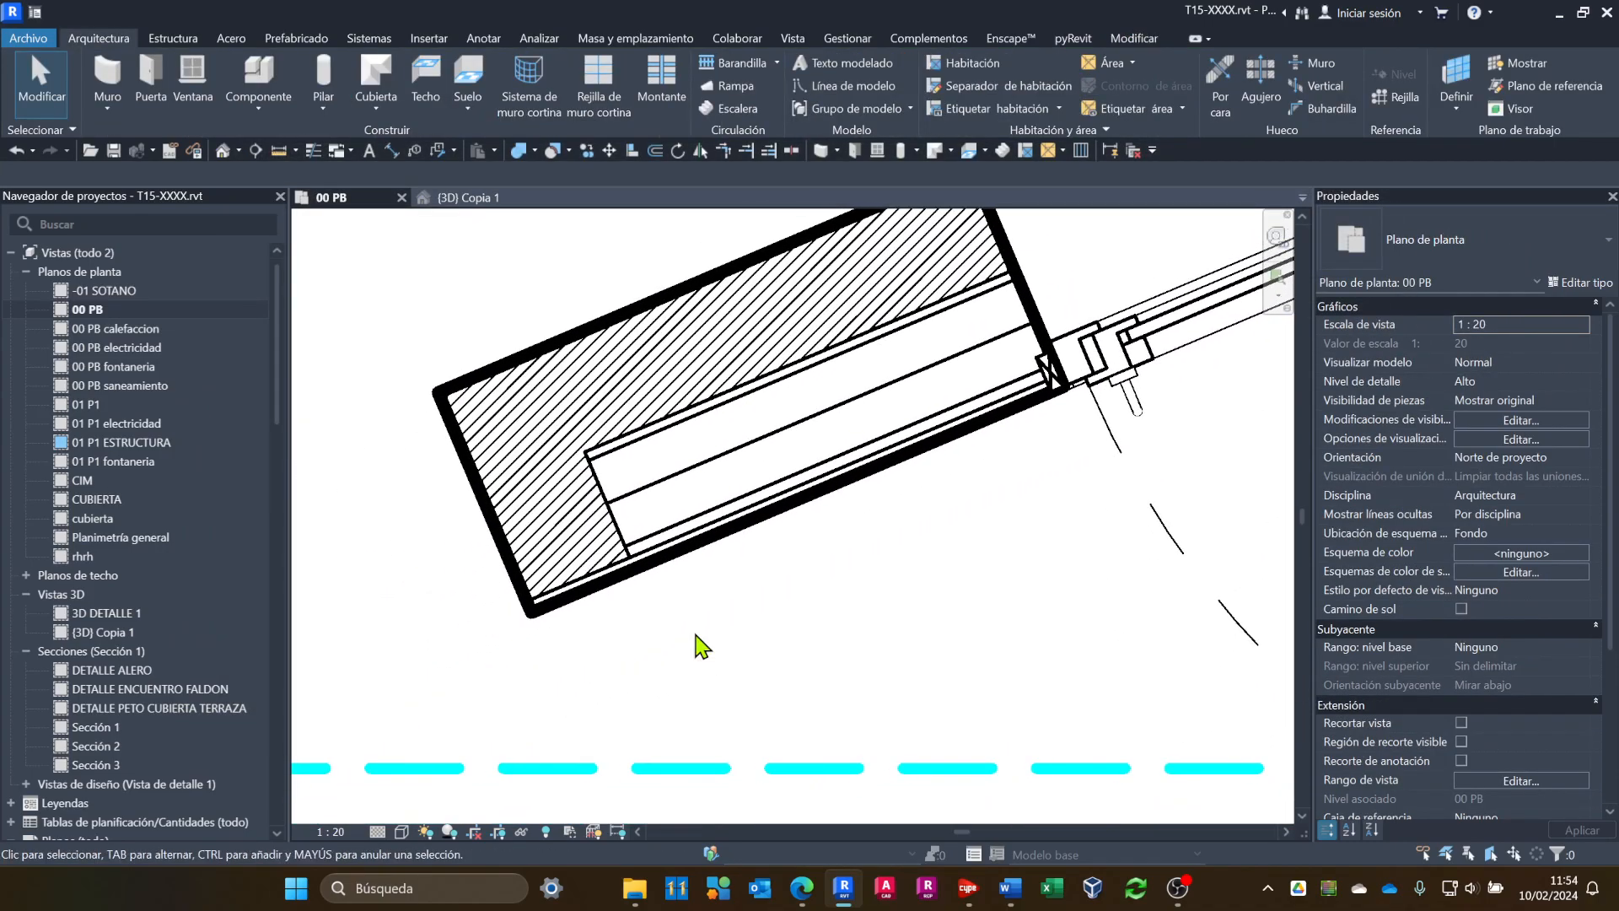
pyautogui.scroll(2, 698, 643)
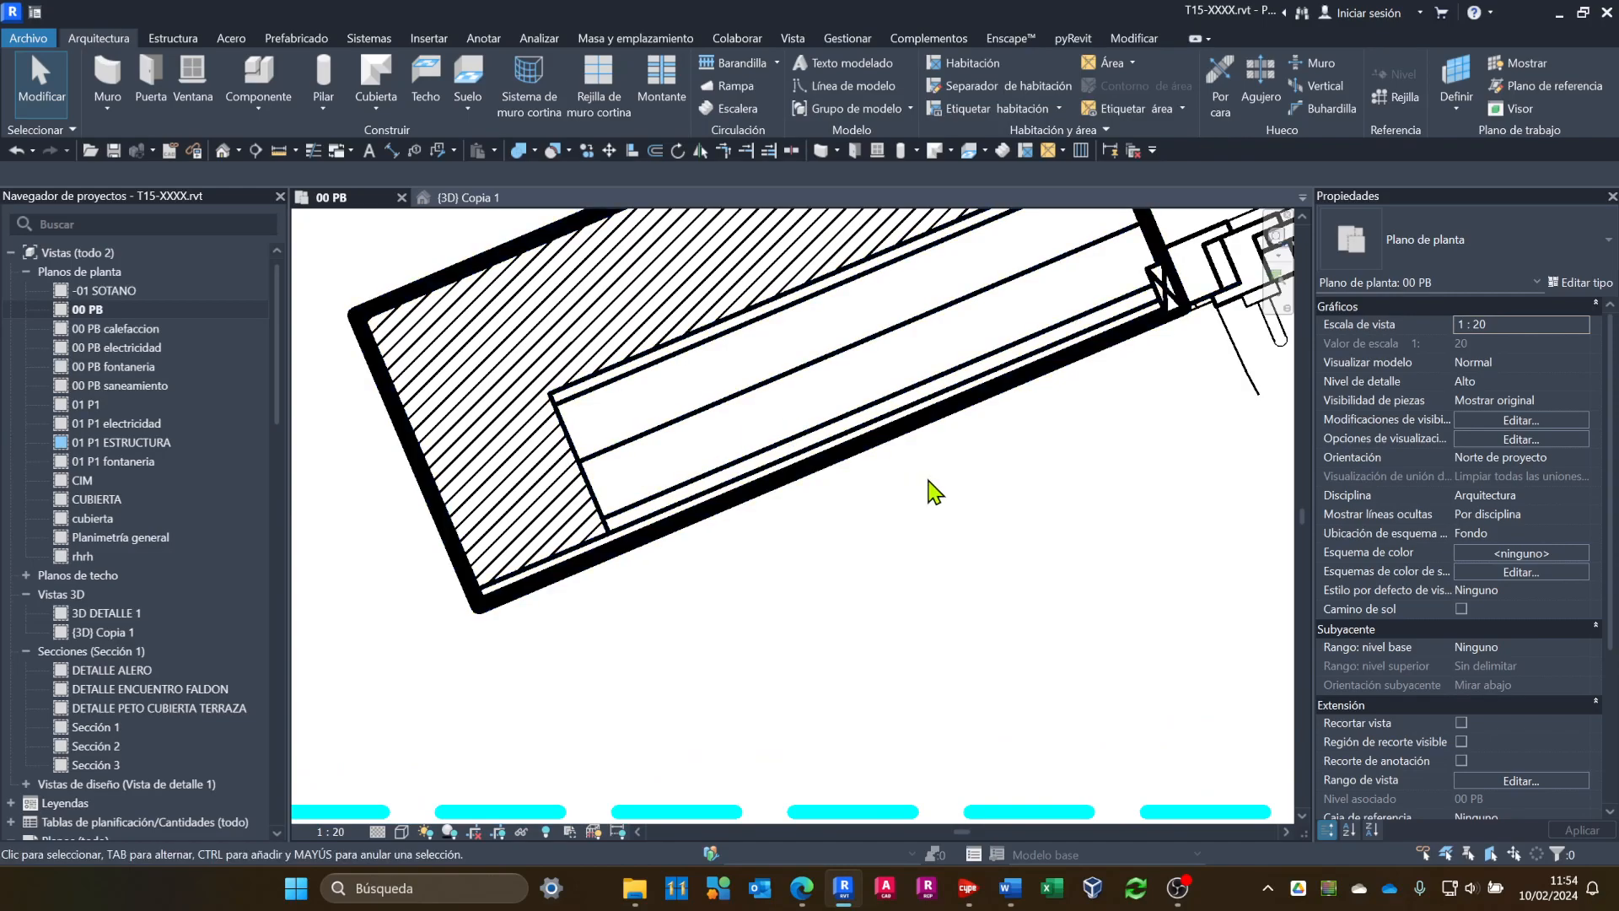
# Open wall type F1's assembly and review its layer wrapping checkboxes and the options for wrapping at ends.
pyautogui.click(646, 325)
pyautogui.click(1576, 282)
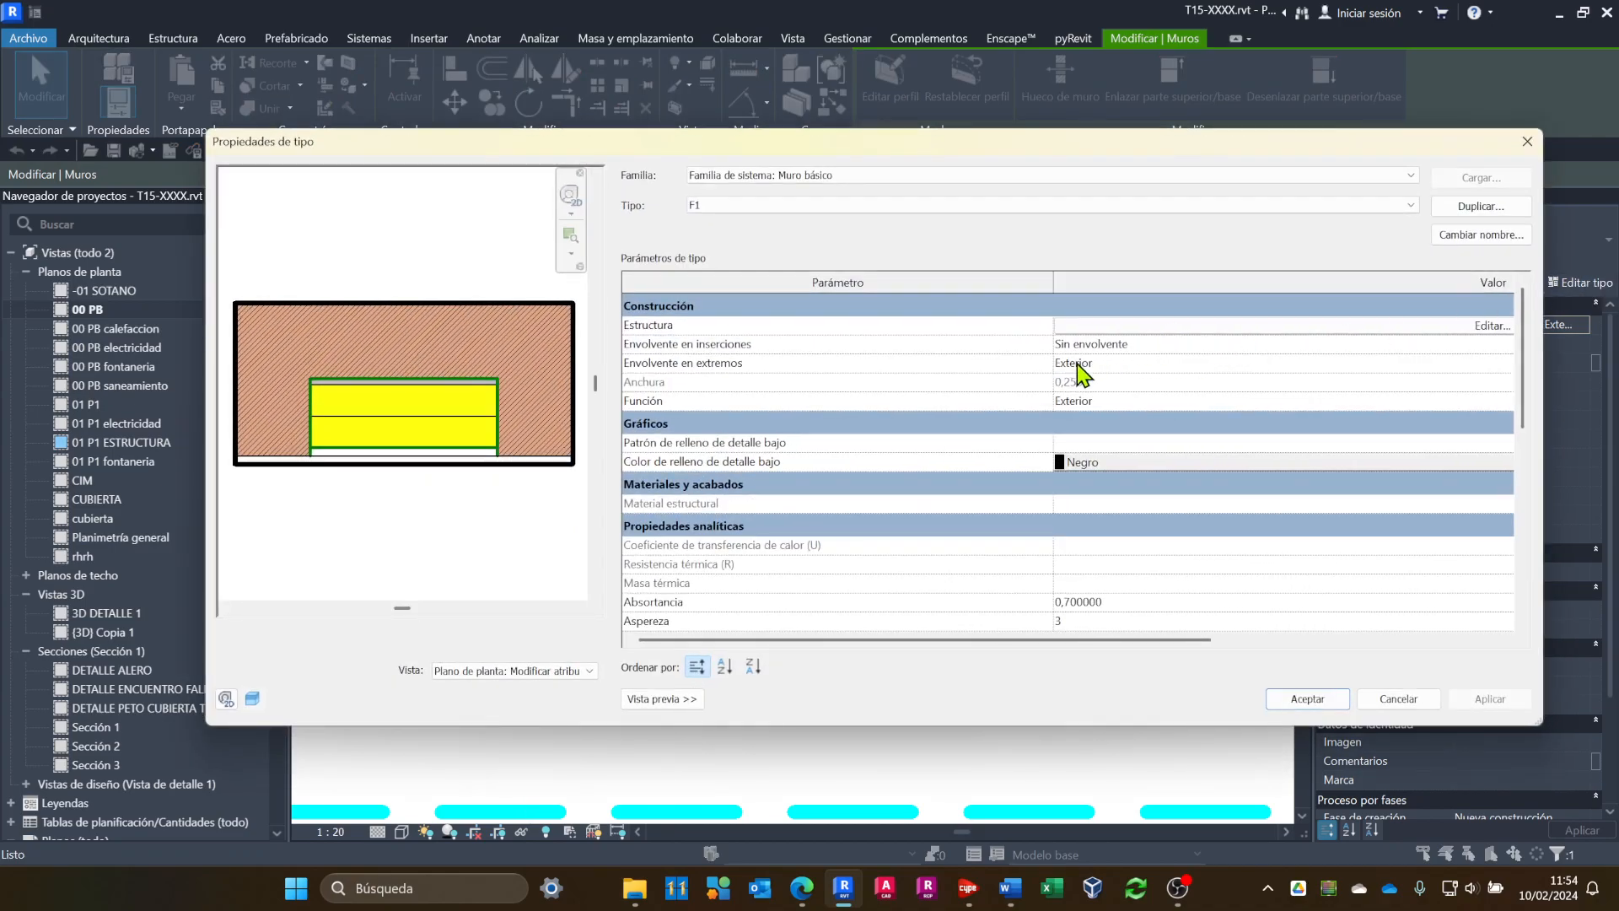
pyautogui.click(1102, 326)
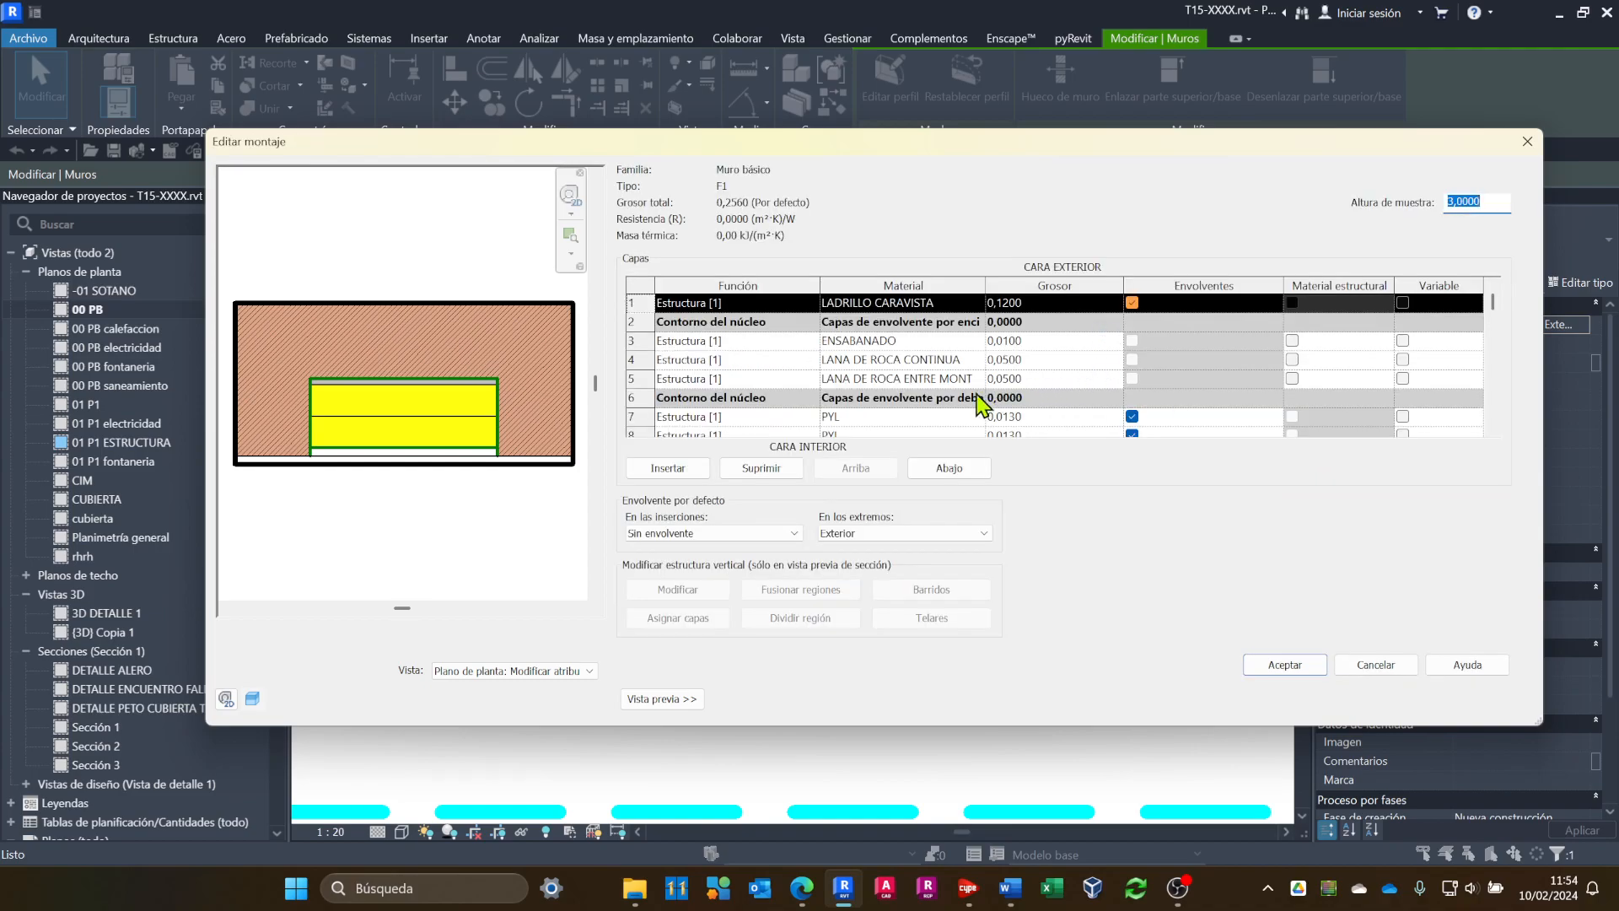
pyautogui.scroll(-1, 1186, 427)
pyautogui.scroll(1, 1186, 427)
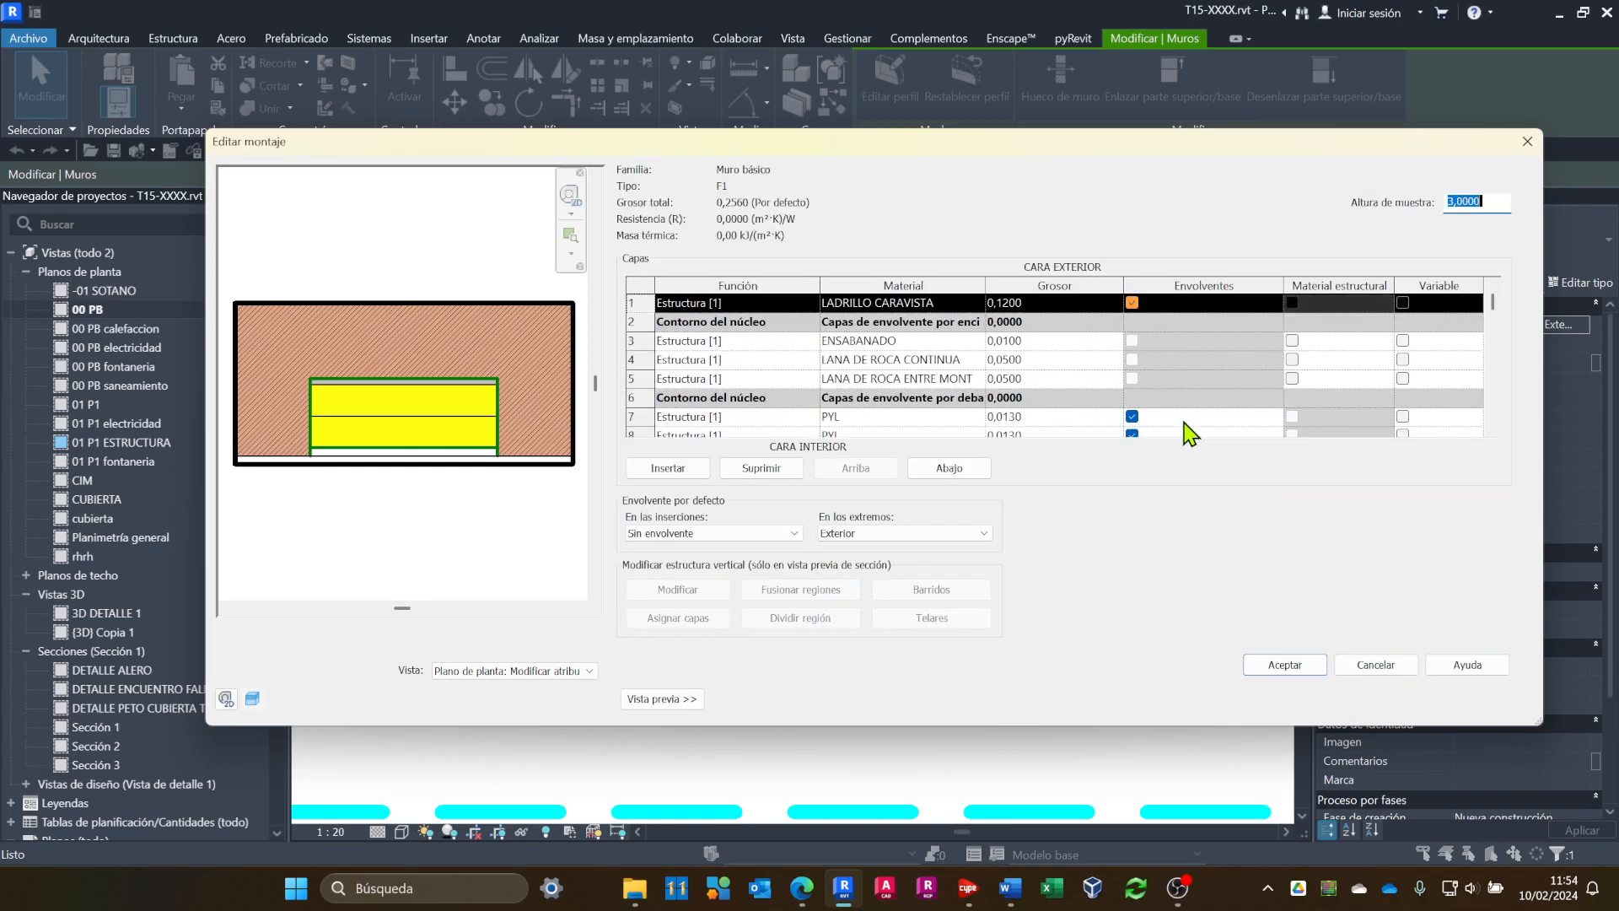
pyautogui.click(907, 533)
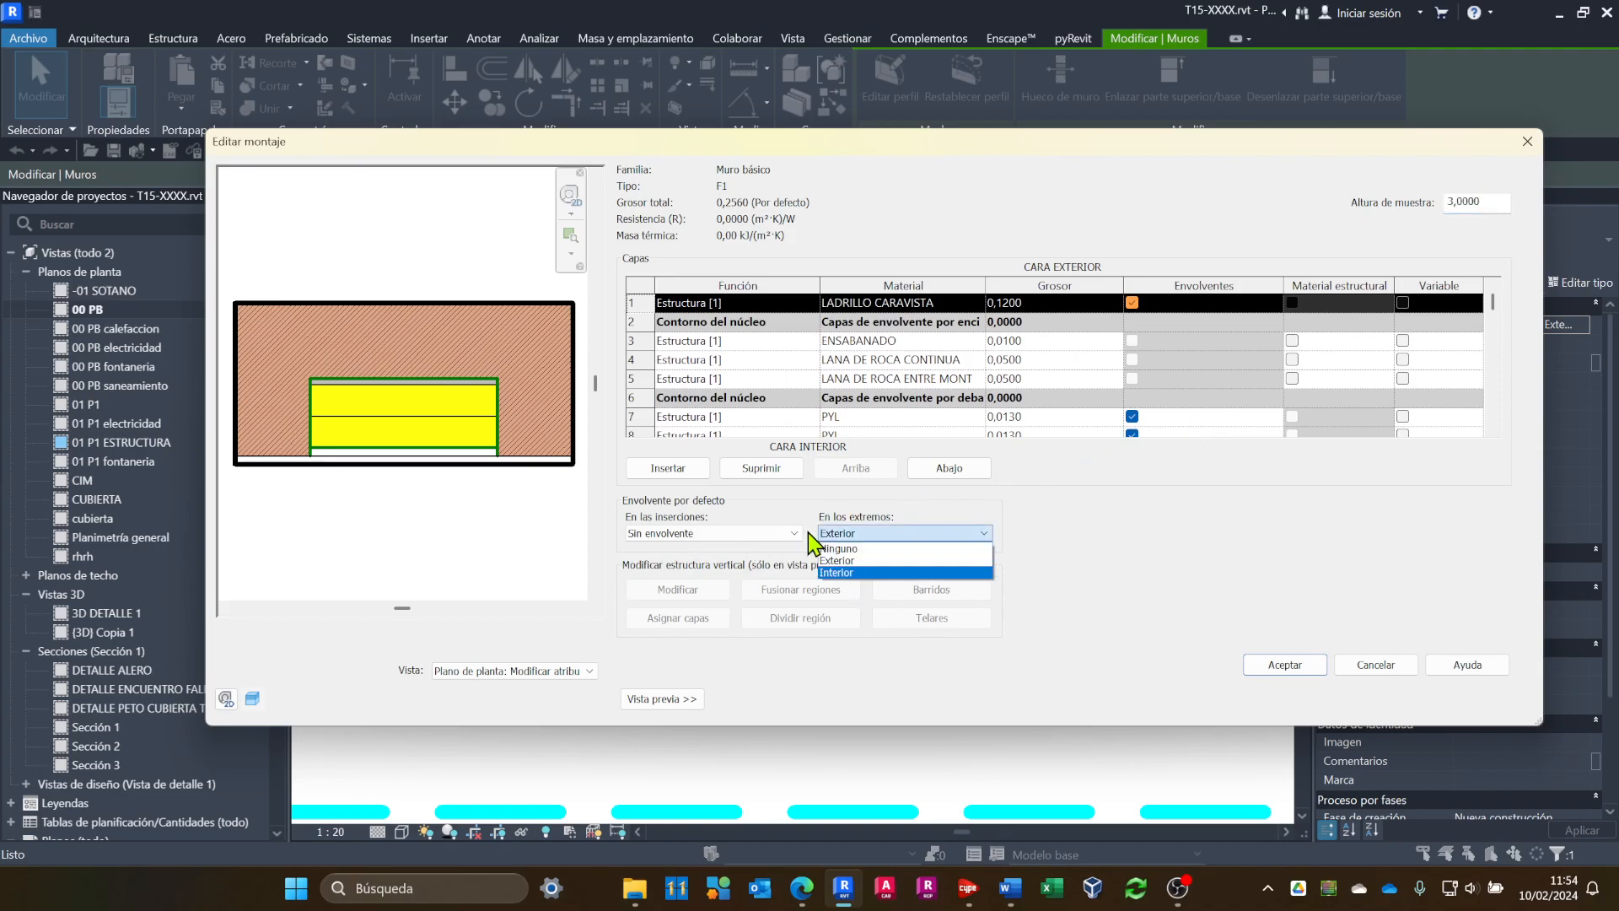
pyautogui.click(1094, 512)
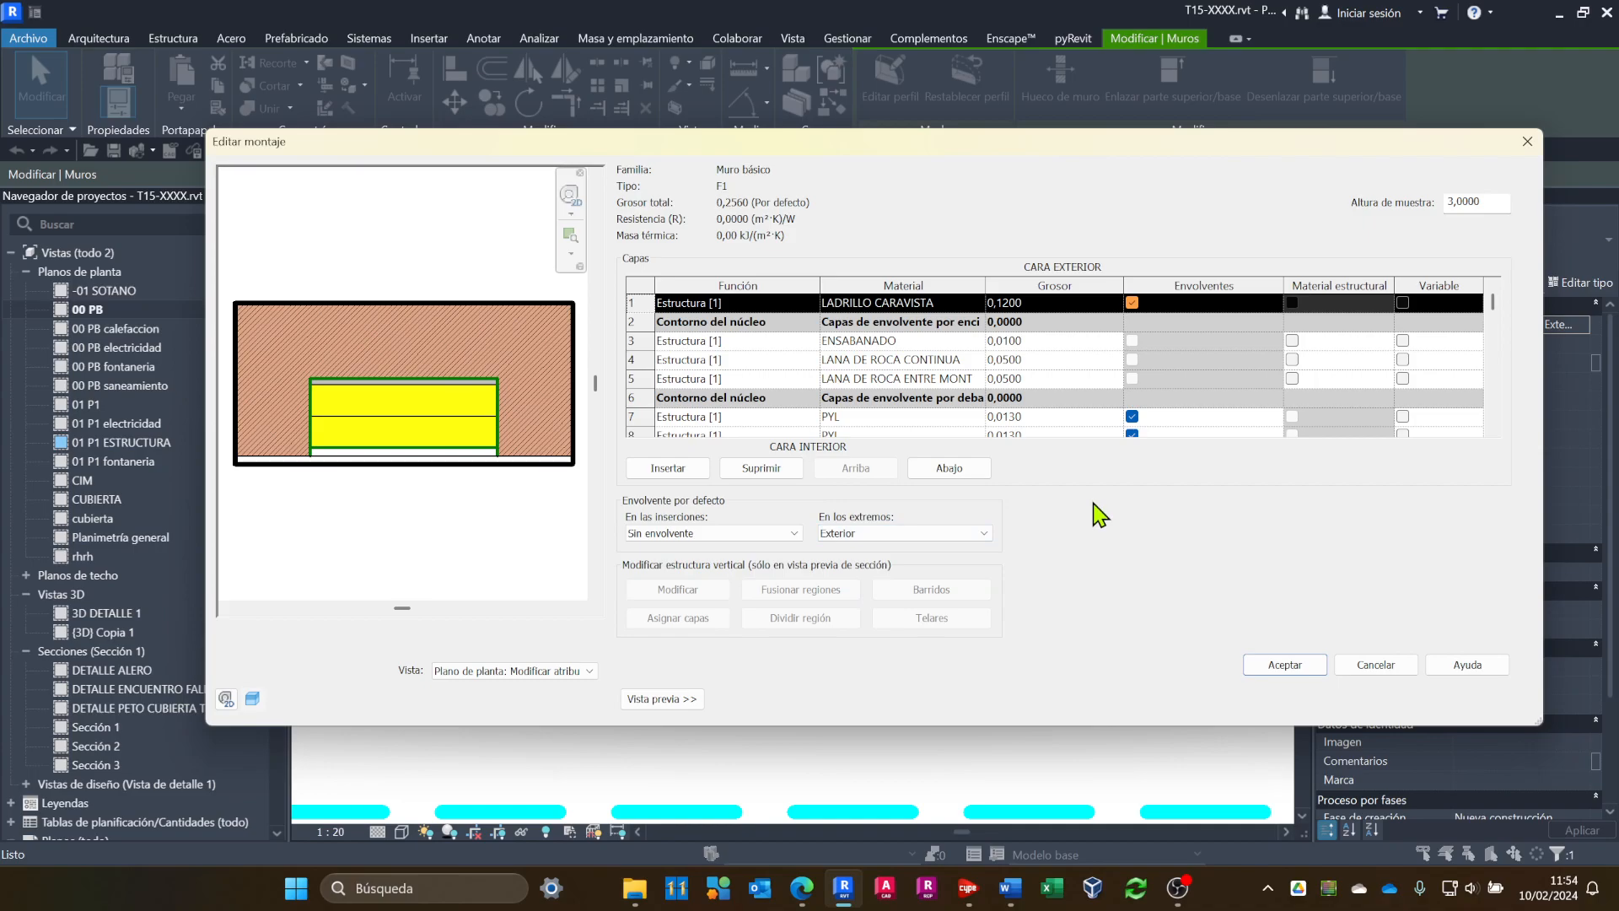
pyautogui.click(1258, 668)
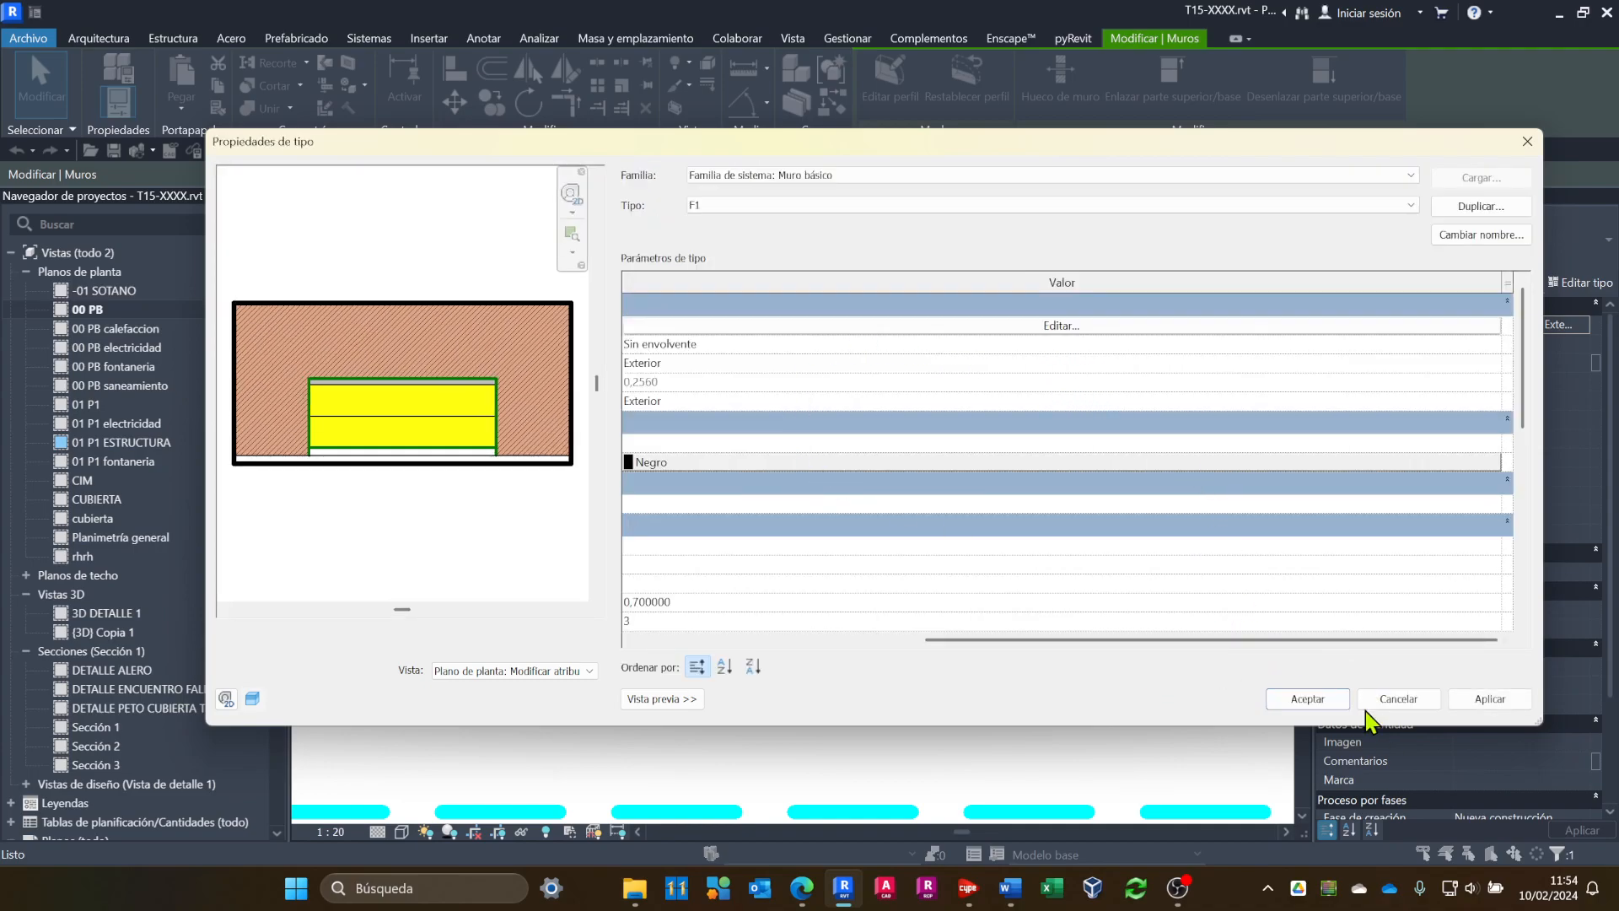
# Apply Ninguno as F1's wrapping at ends to compare the preview, and switch it back to Exterior.
pyautogui.moveTo(1106, 640); pyautogui.dragTo(839, 641)
pyautogui.click(1107, 367)
pyautogui.click(1494, 365)
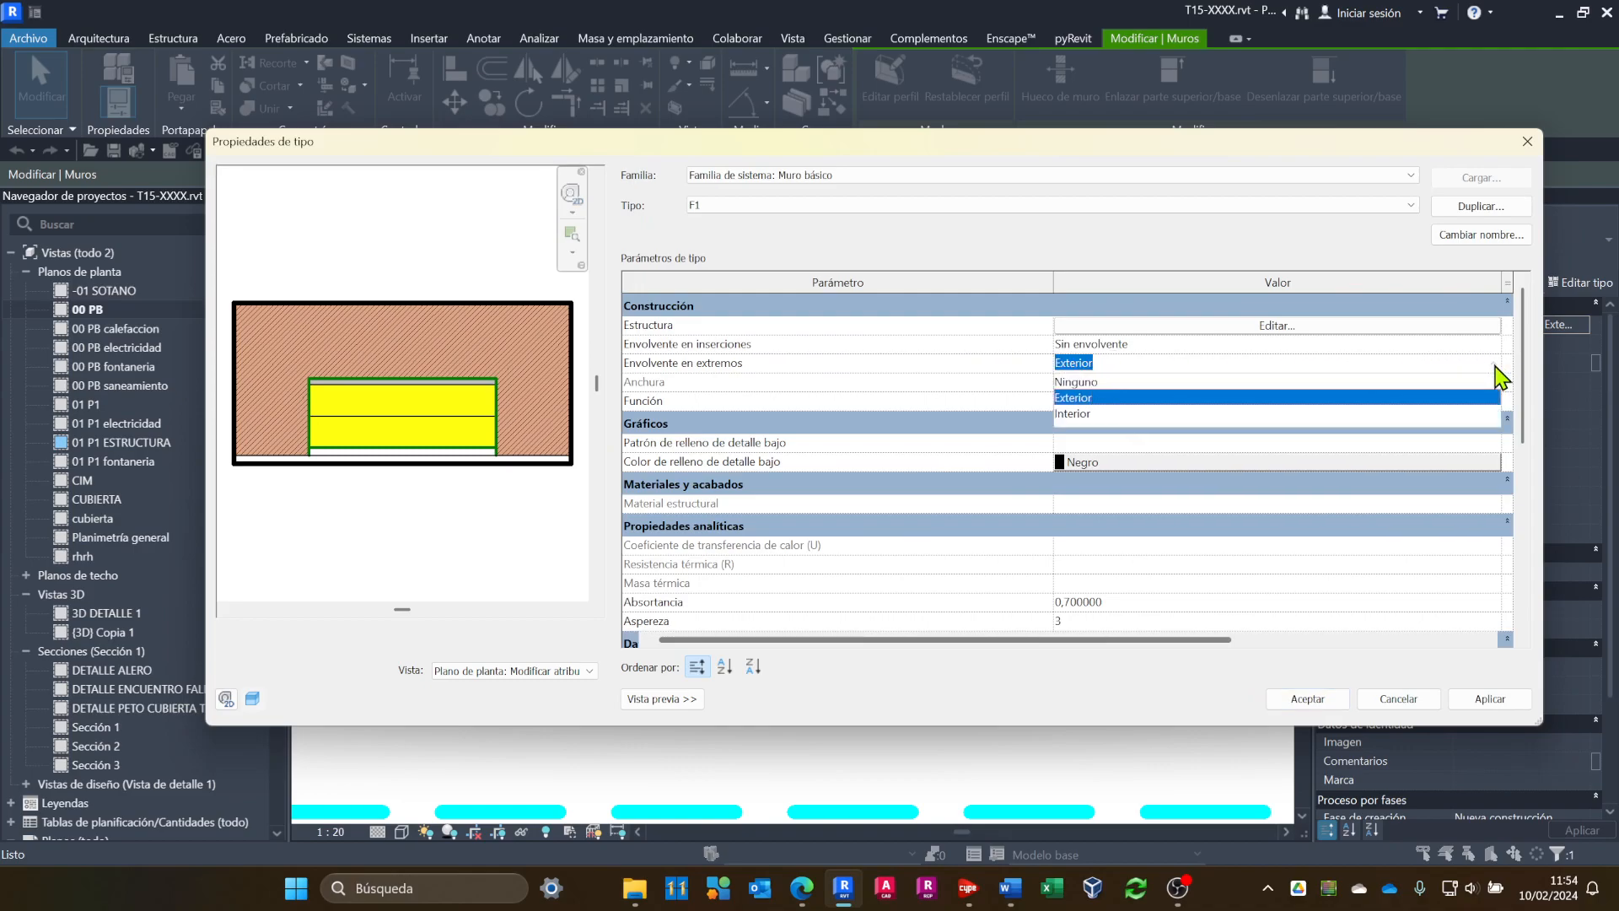
pyautogui.click(1081, 381)
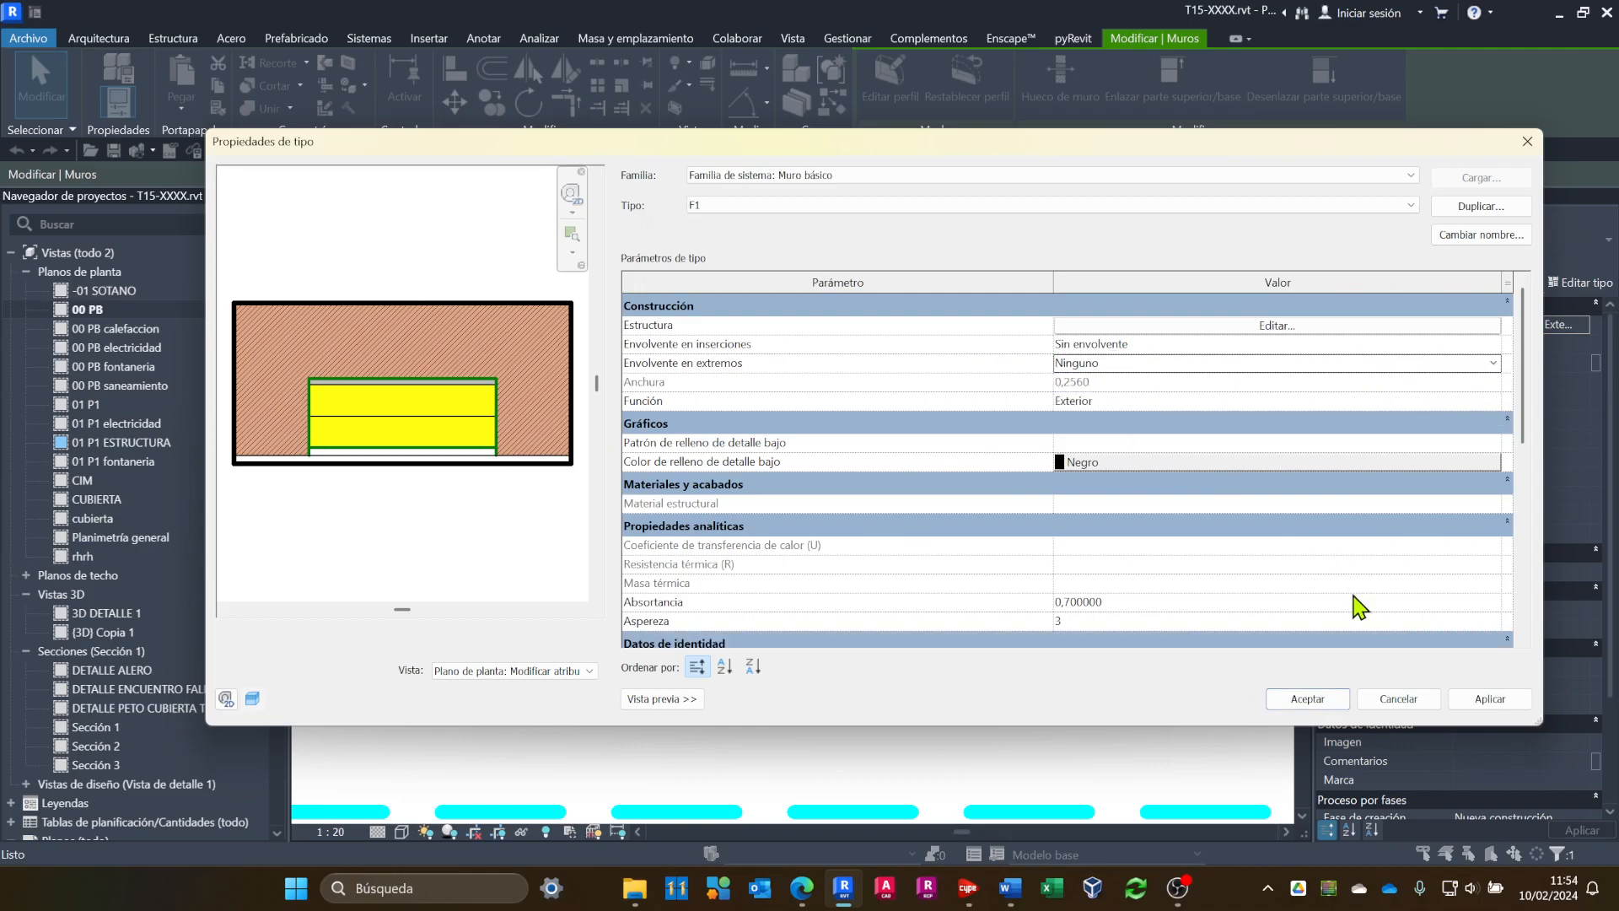
pyautogui.click(1487, 700)
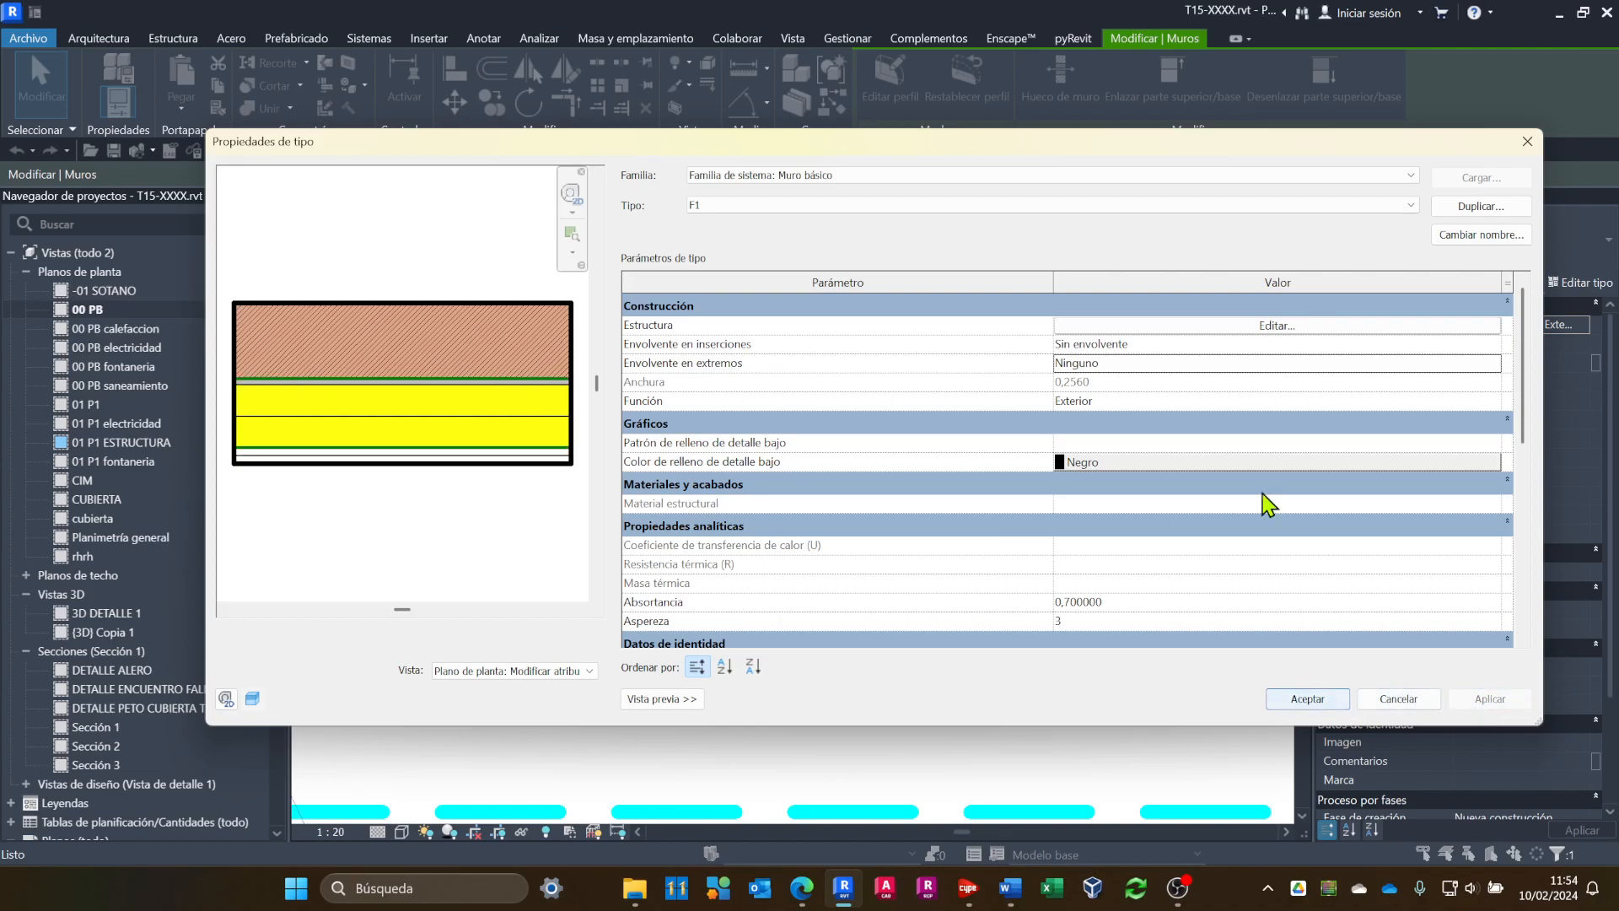
pyautogui.click(1493, 363)
pyautogui.click(1088, 401)
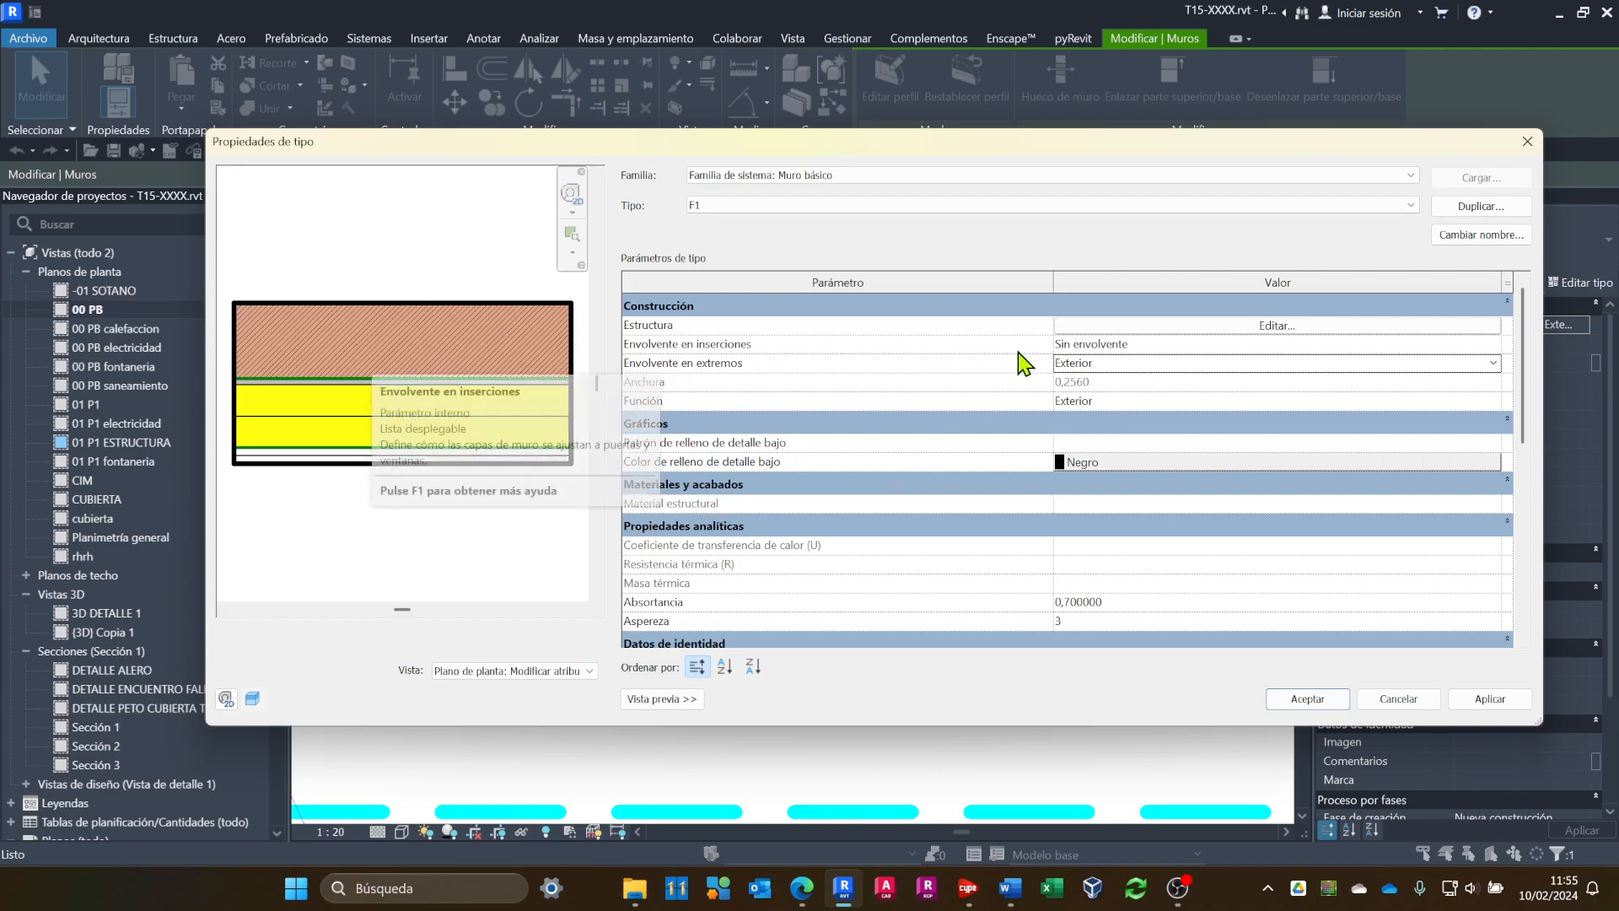
# Set F1's wrapping at inserts to Exterior, accept the type properties and deselect the wall.
pyautogui.click(1182, 345)
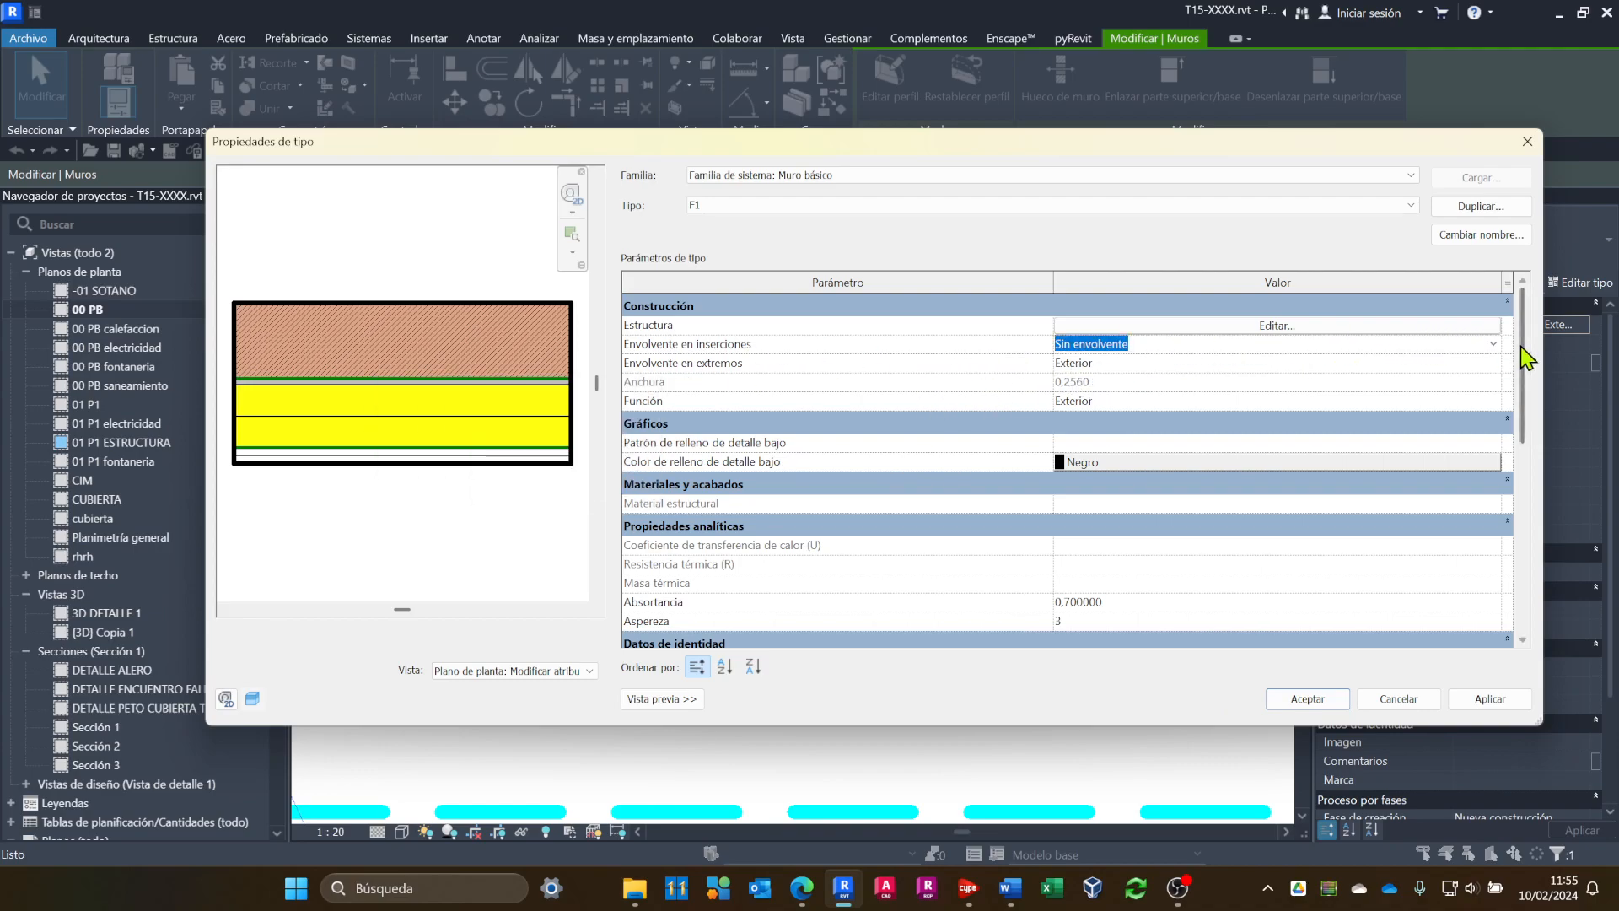
pyautogui.click(1493, 344)
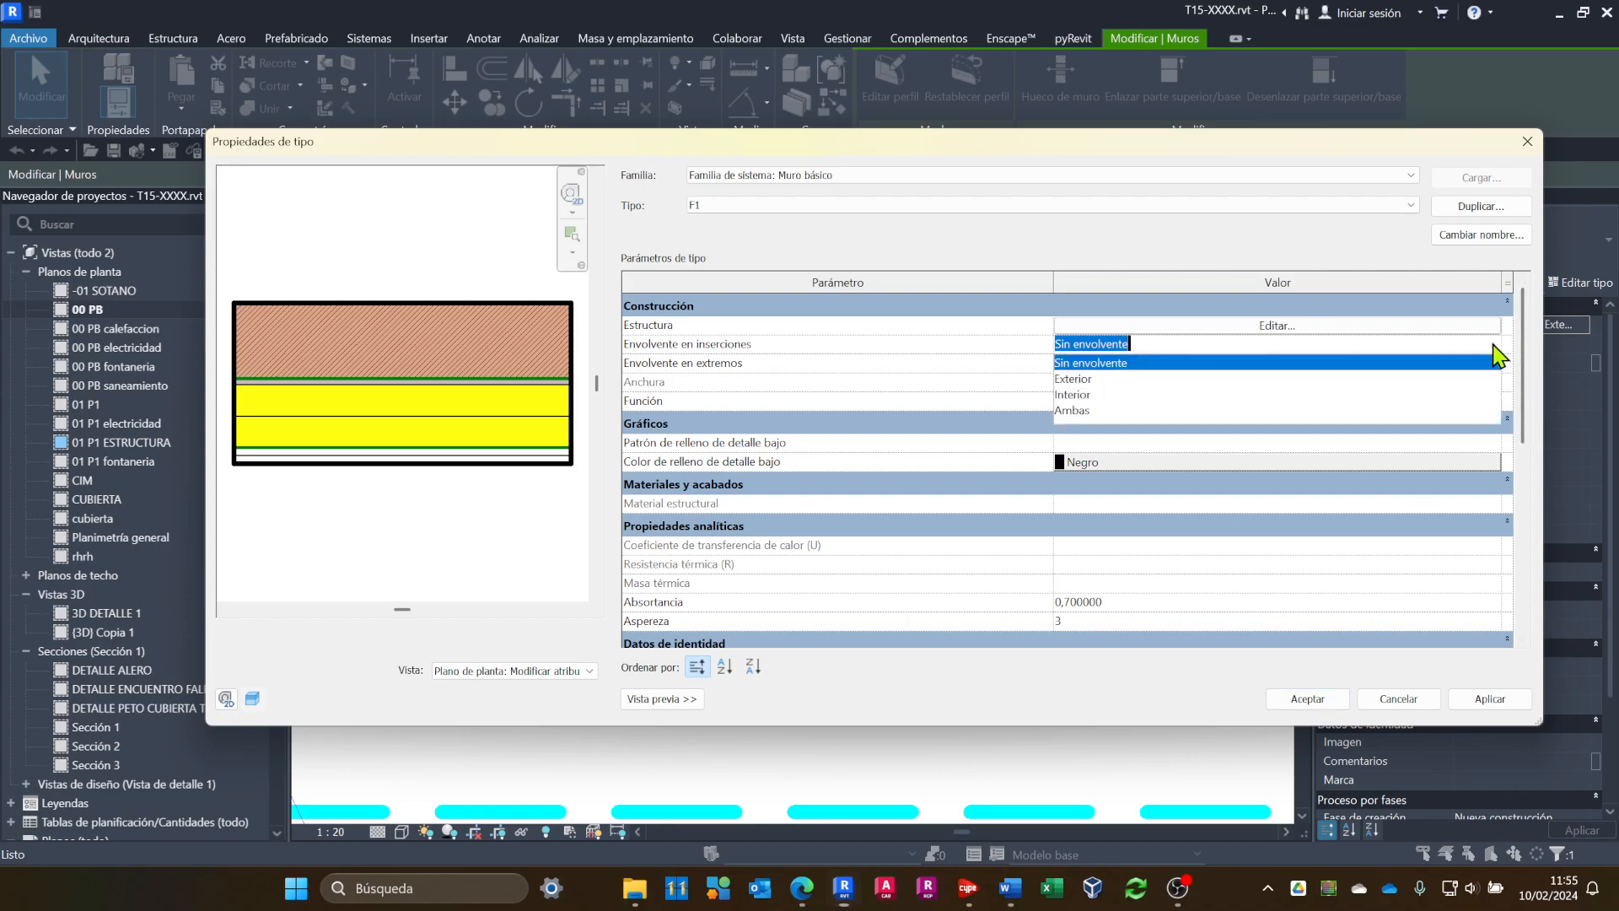
pyautogui.click(1089, 380)
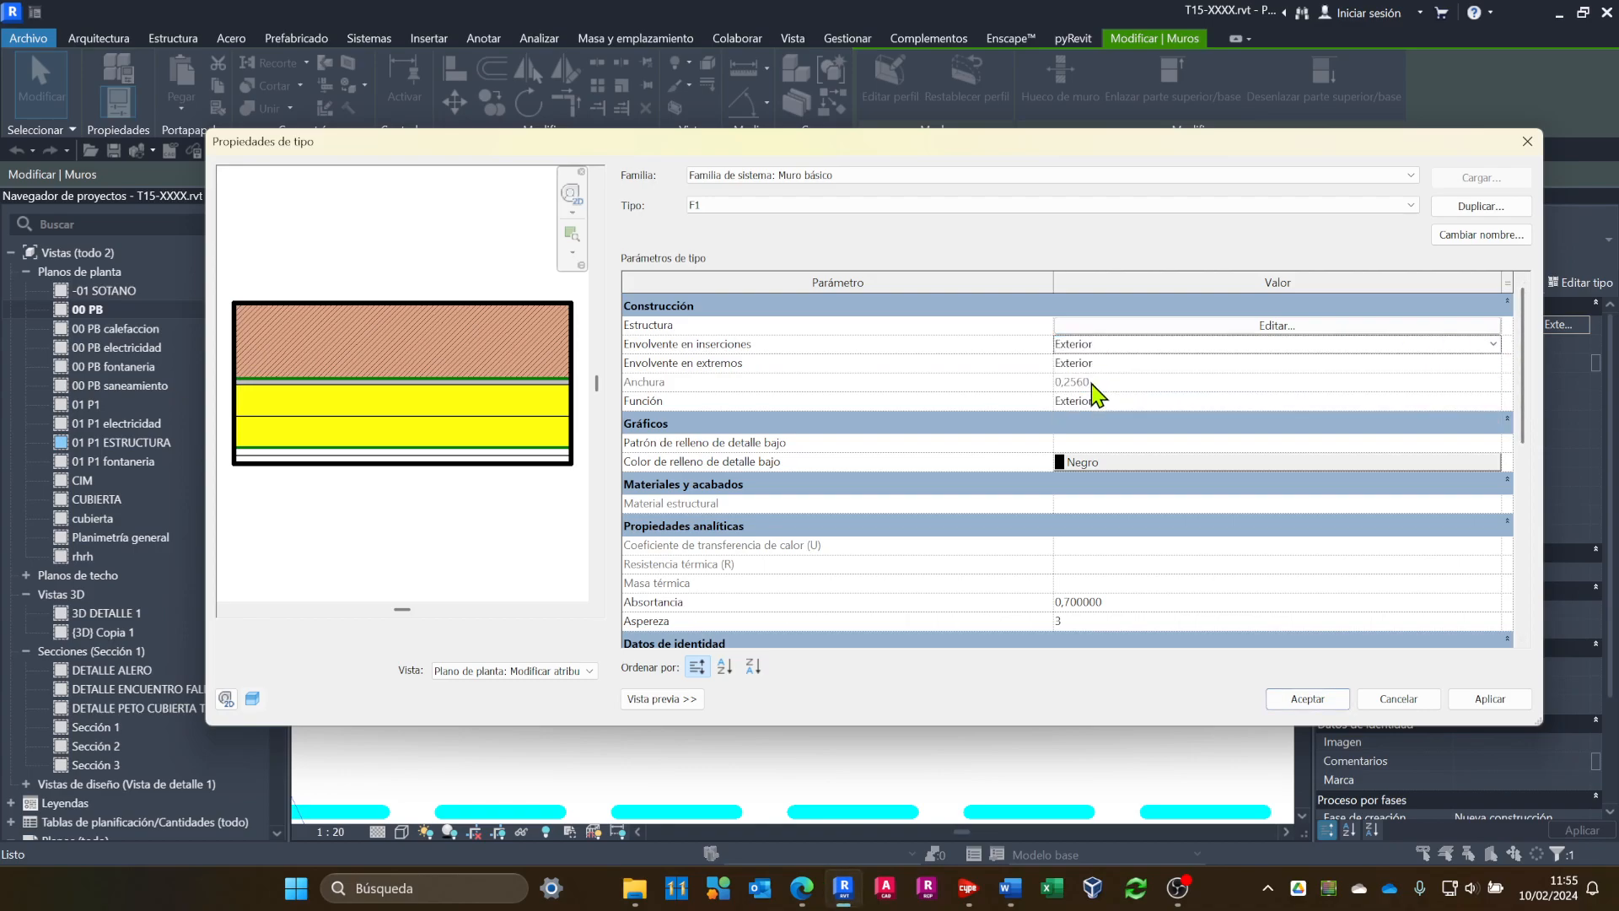
pyautogui.click(1490, 700)
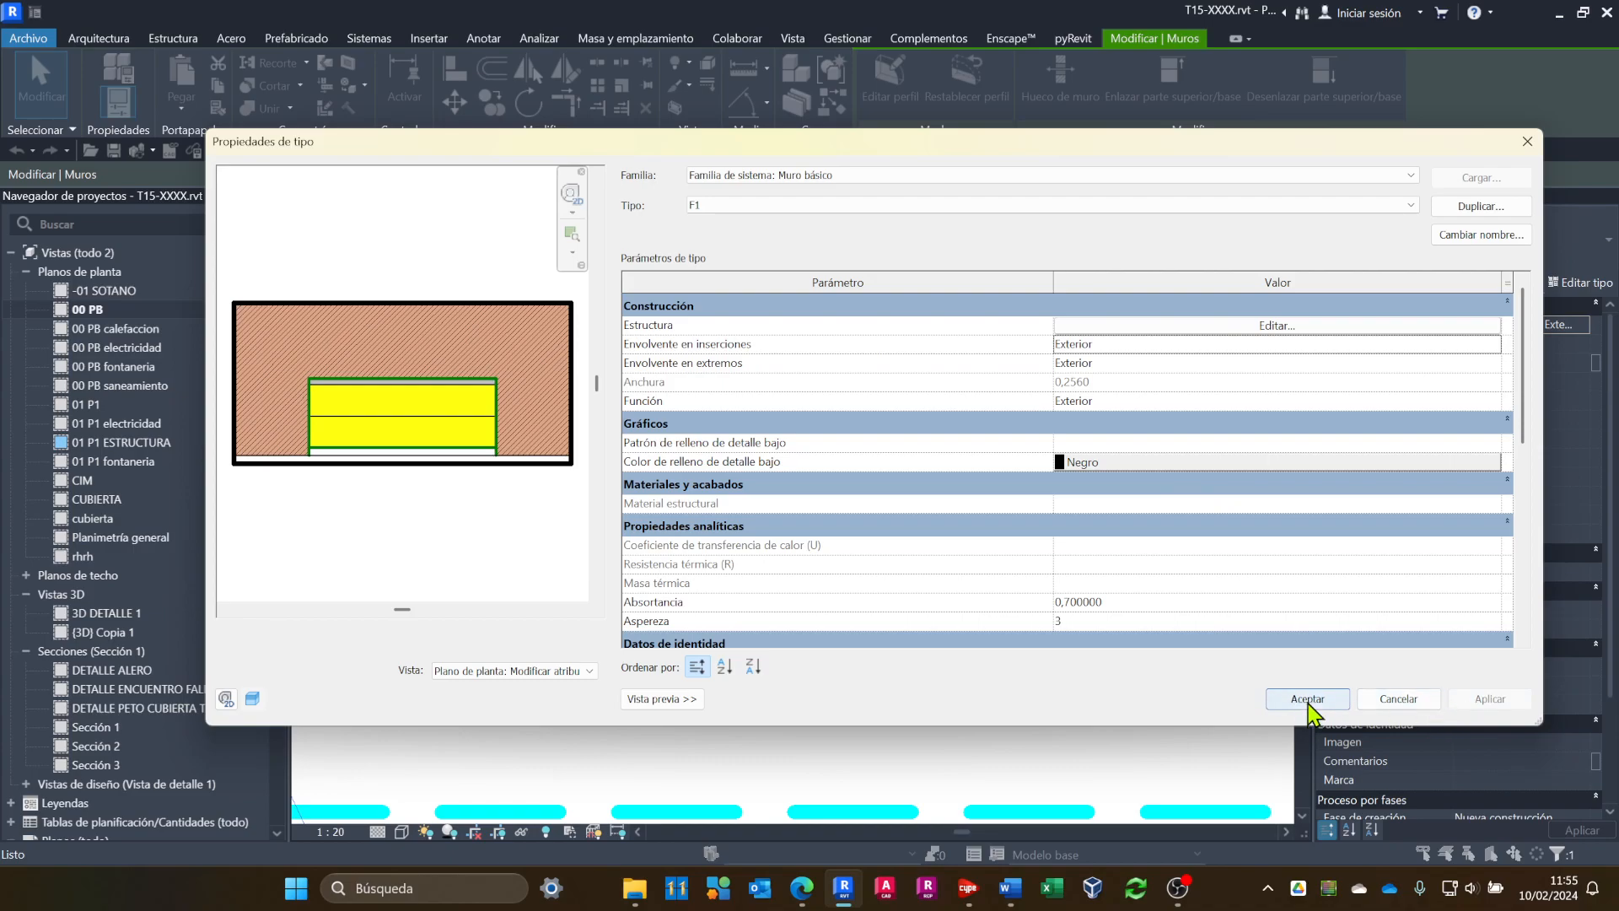
pyautogui.click(1307, 699)
pyautogui.click(979, 634)
# Display plan 00 PB in Colores coherentes with thin lines and inspect how the F1 layers wrap at the window jamb.
pyautogui.scroll(-1, 1035, 605)
pyautogui.moveTo(1054, 618); pyautogui.dragTo(906, 730, button='middle')
pyautogui.scroll(3, 1054, 339)
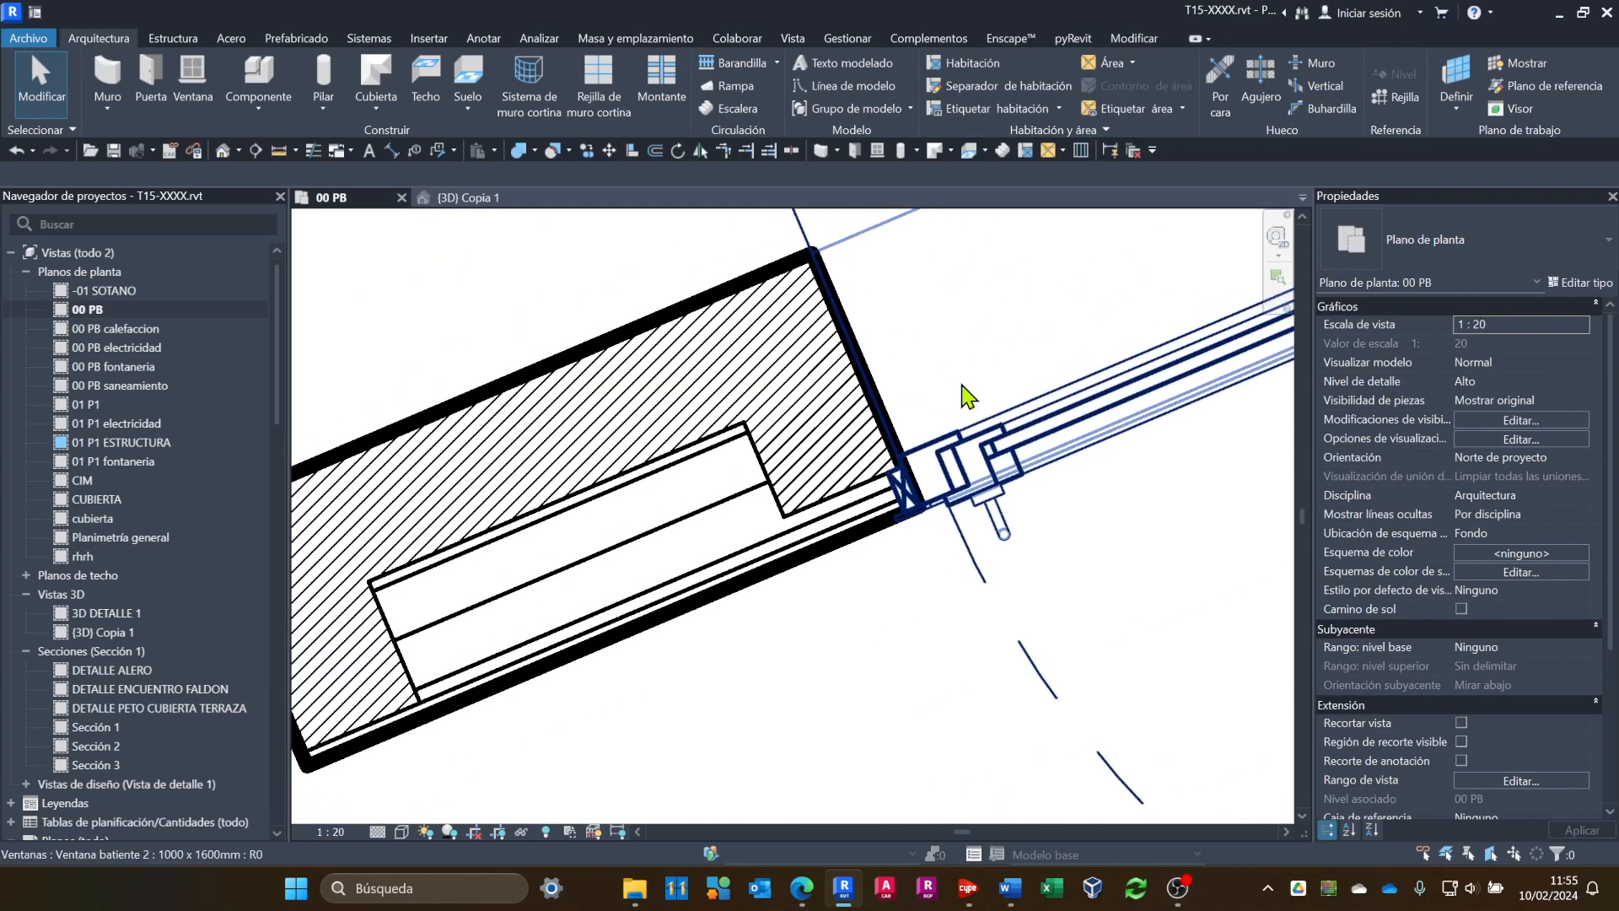
pyautogui.scroll(-3, 902, 608)
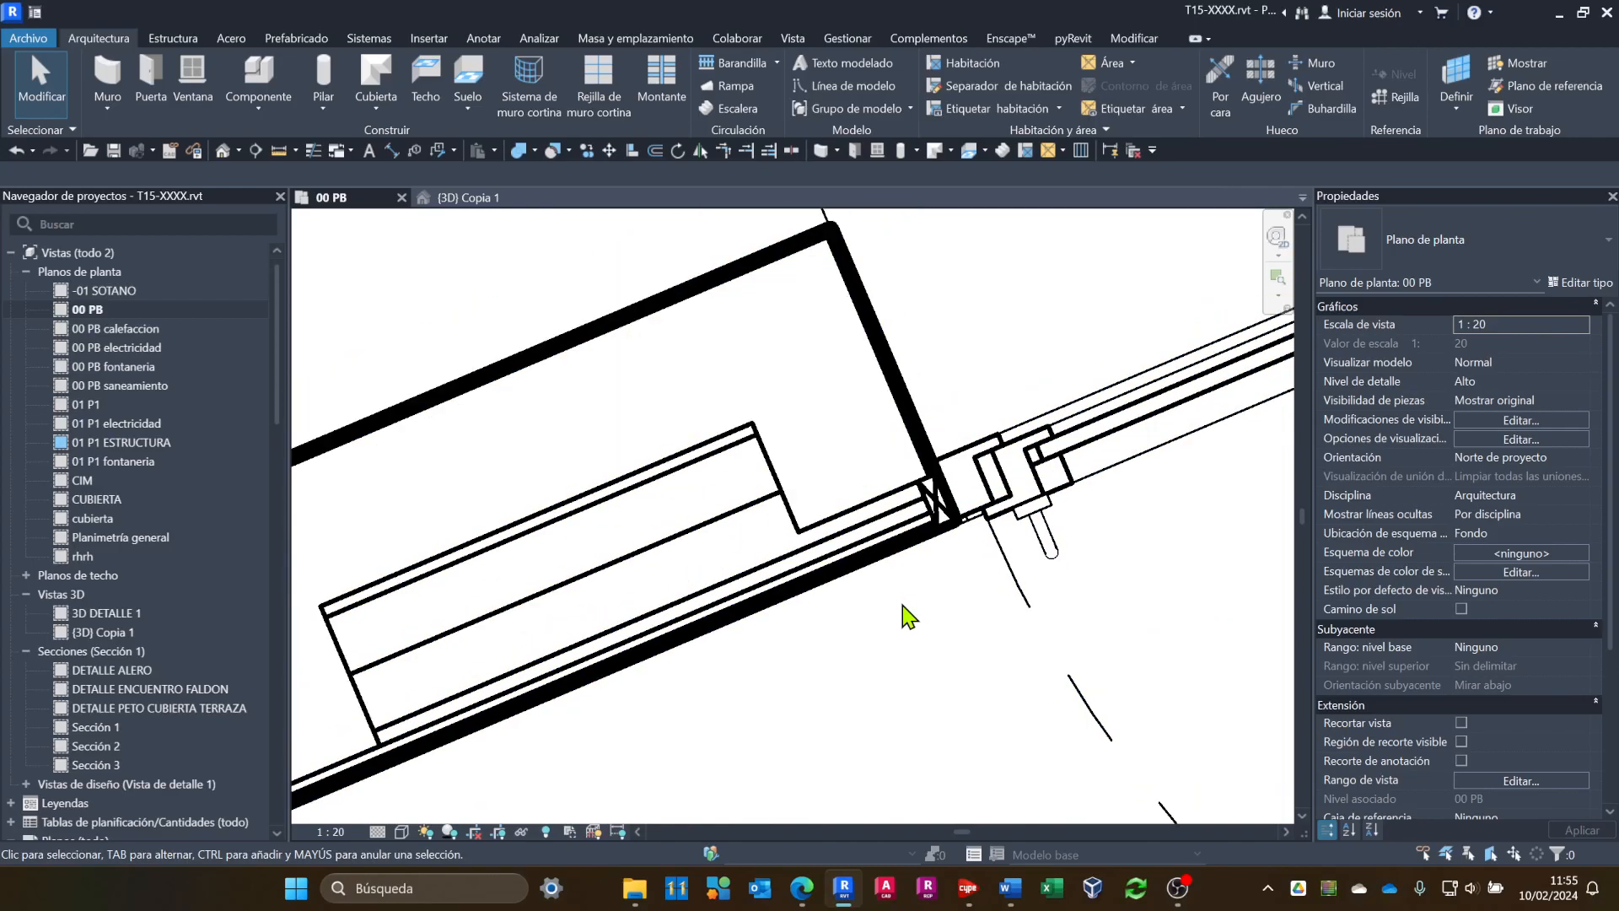
pyautogui.scroll(2, 384, 789)
pyautogui.click(401, 831)
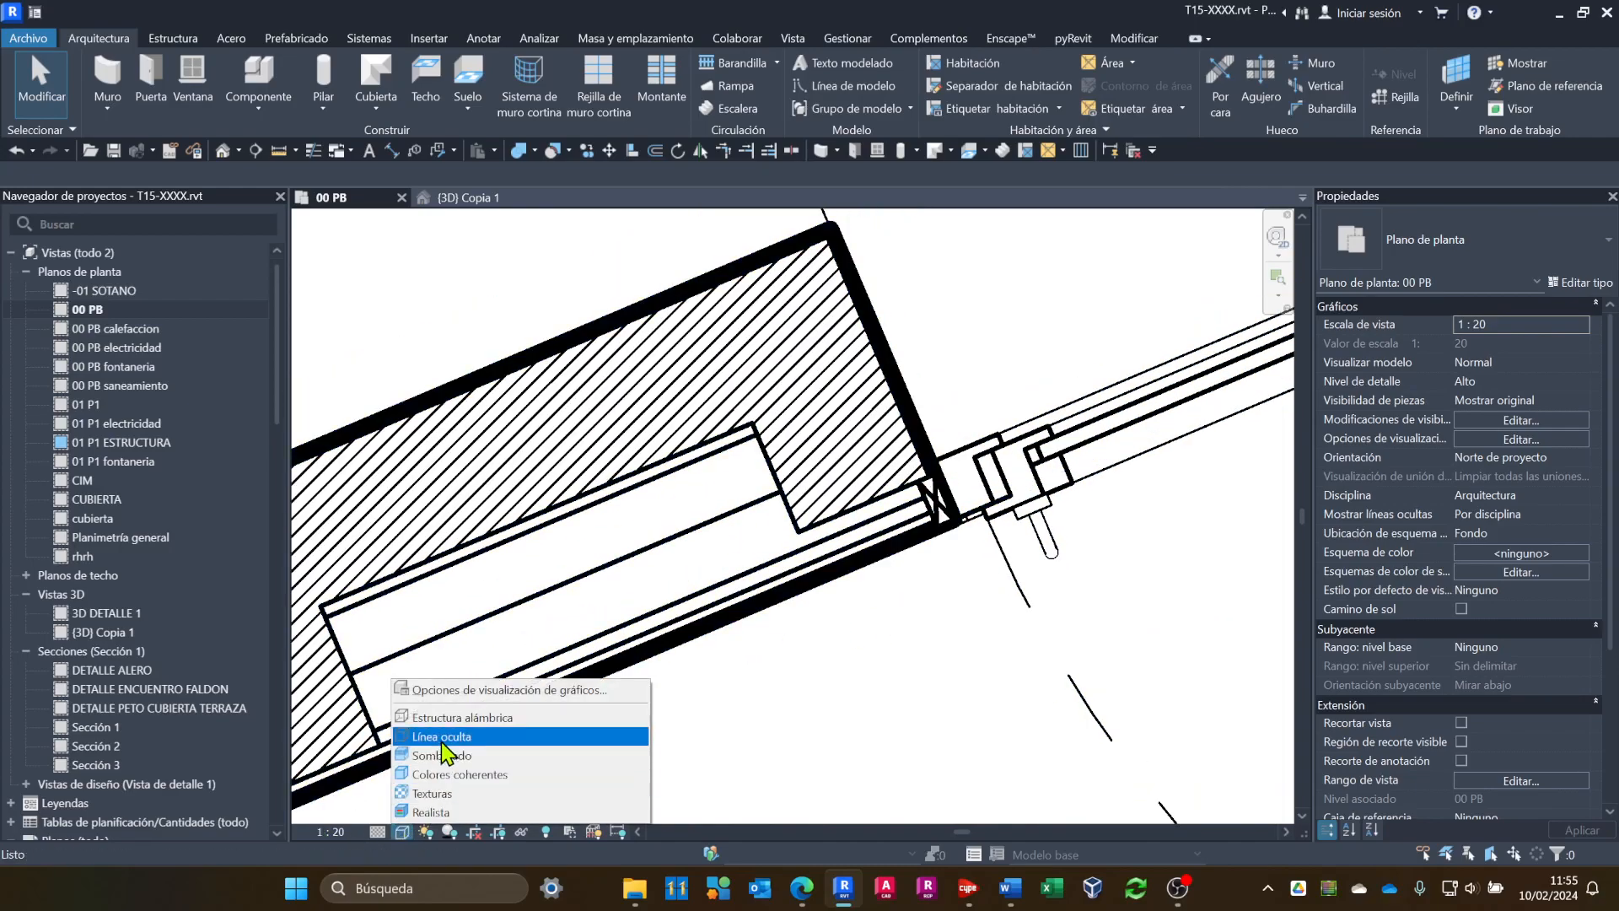
pyautogui.click(455, 774)
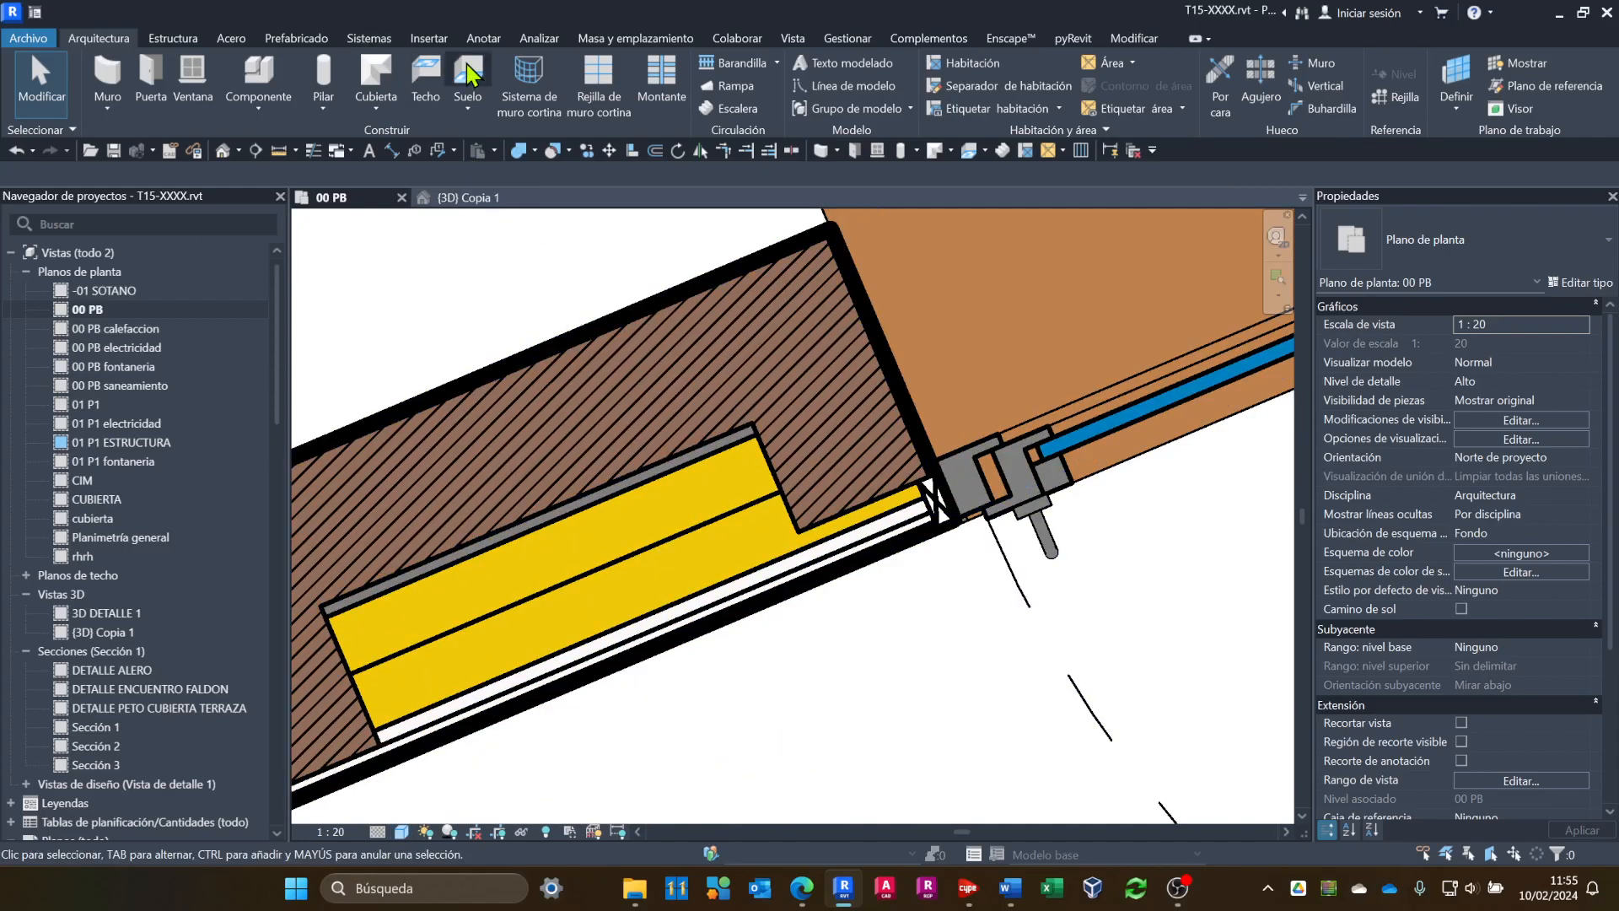
pyautogui.click(312, 152)
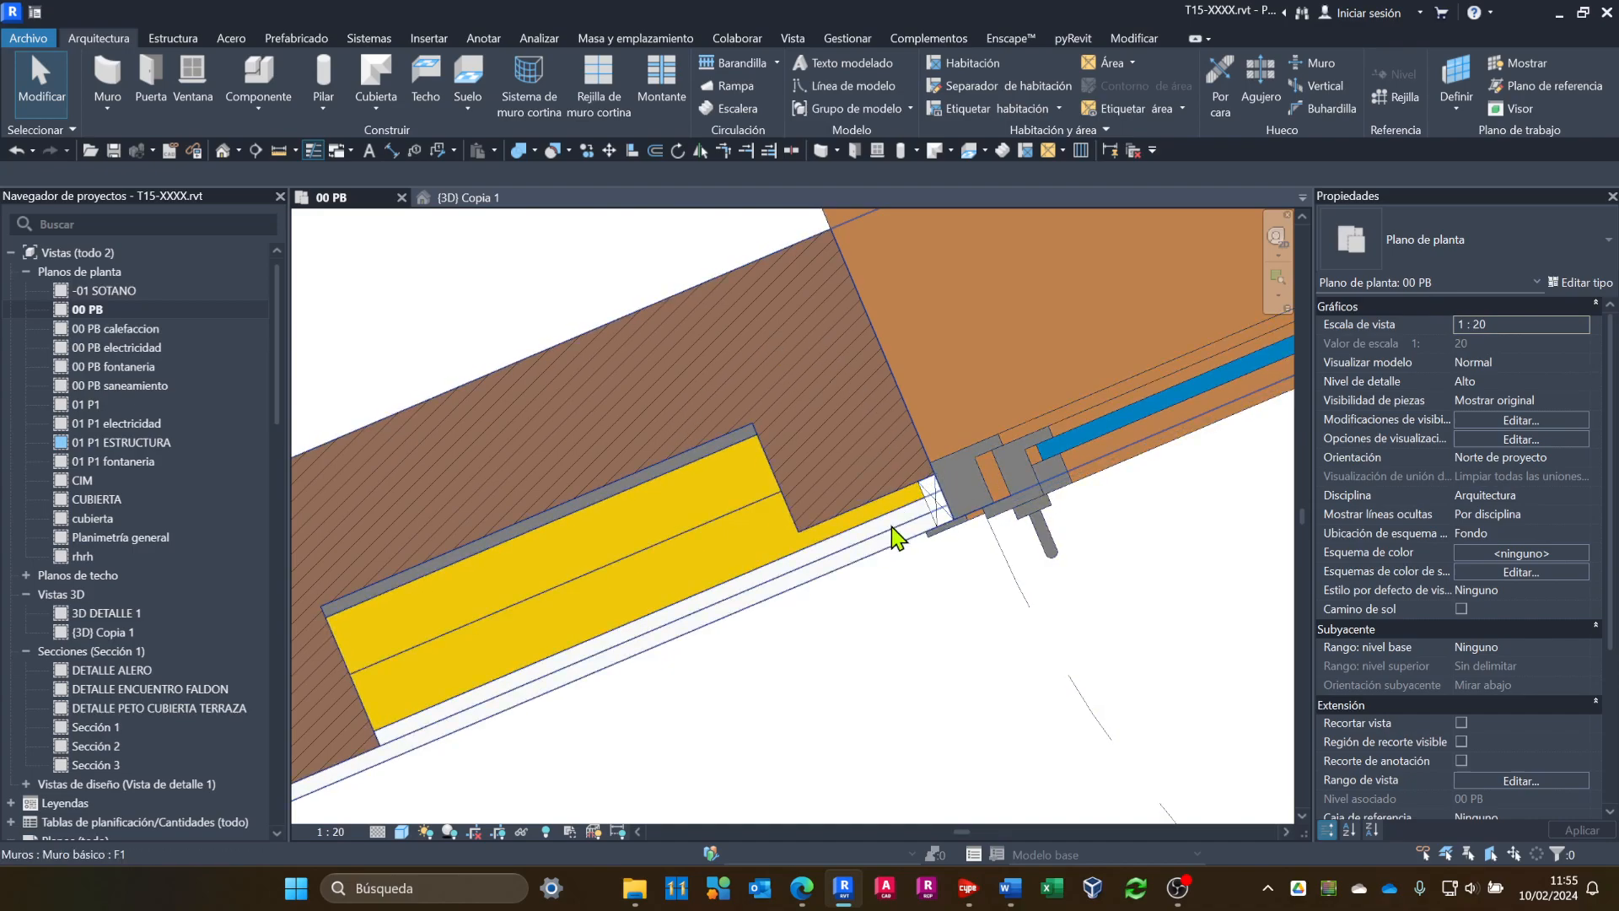
pyautogui.scroll(2, 951, 525)
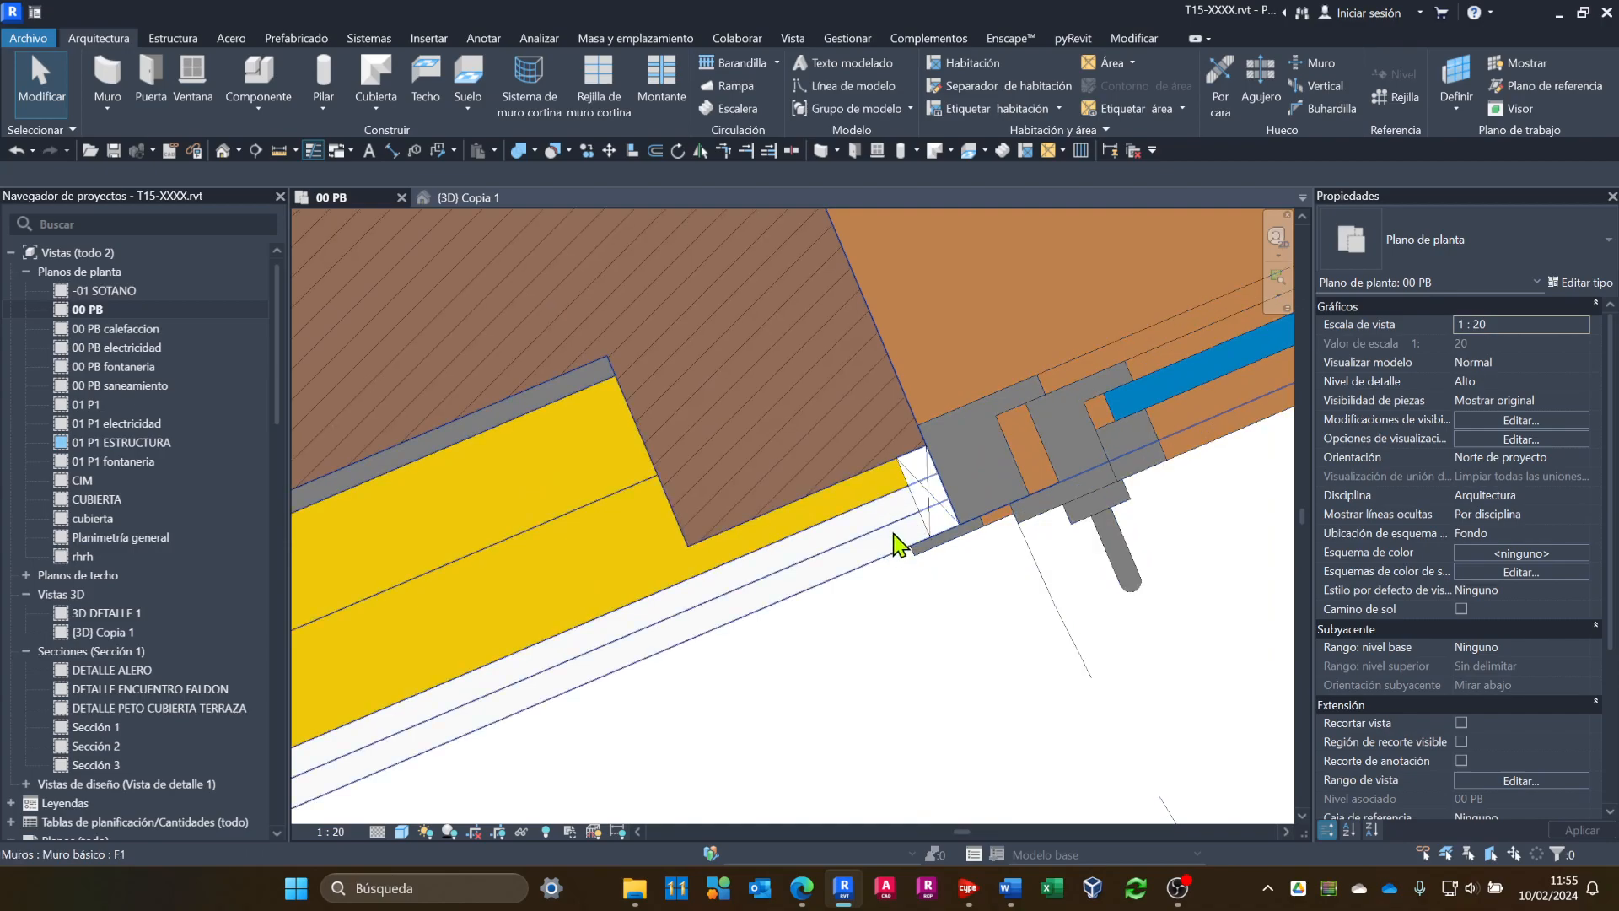
pyautogui.scroll(-1, 929, 627)
pyautogui.moveTo(918, 682); pyautogui.dragTo(1015, 617, button='middle')
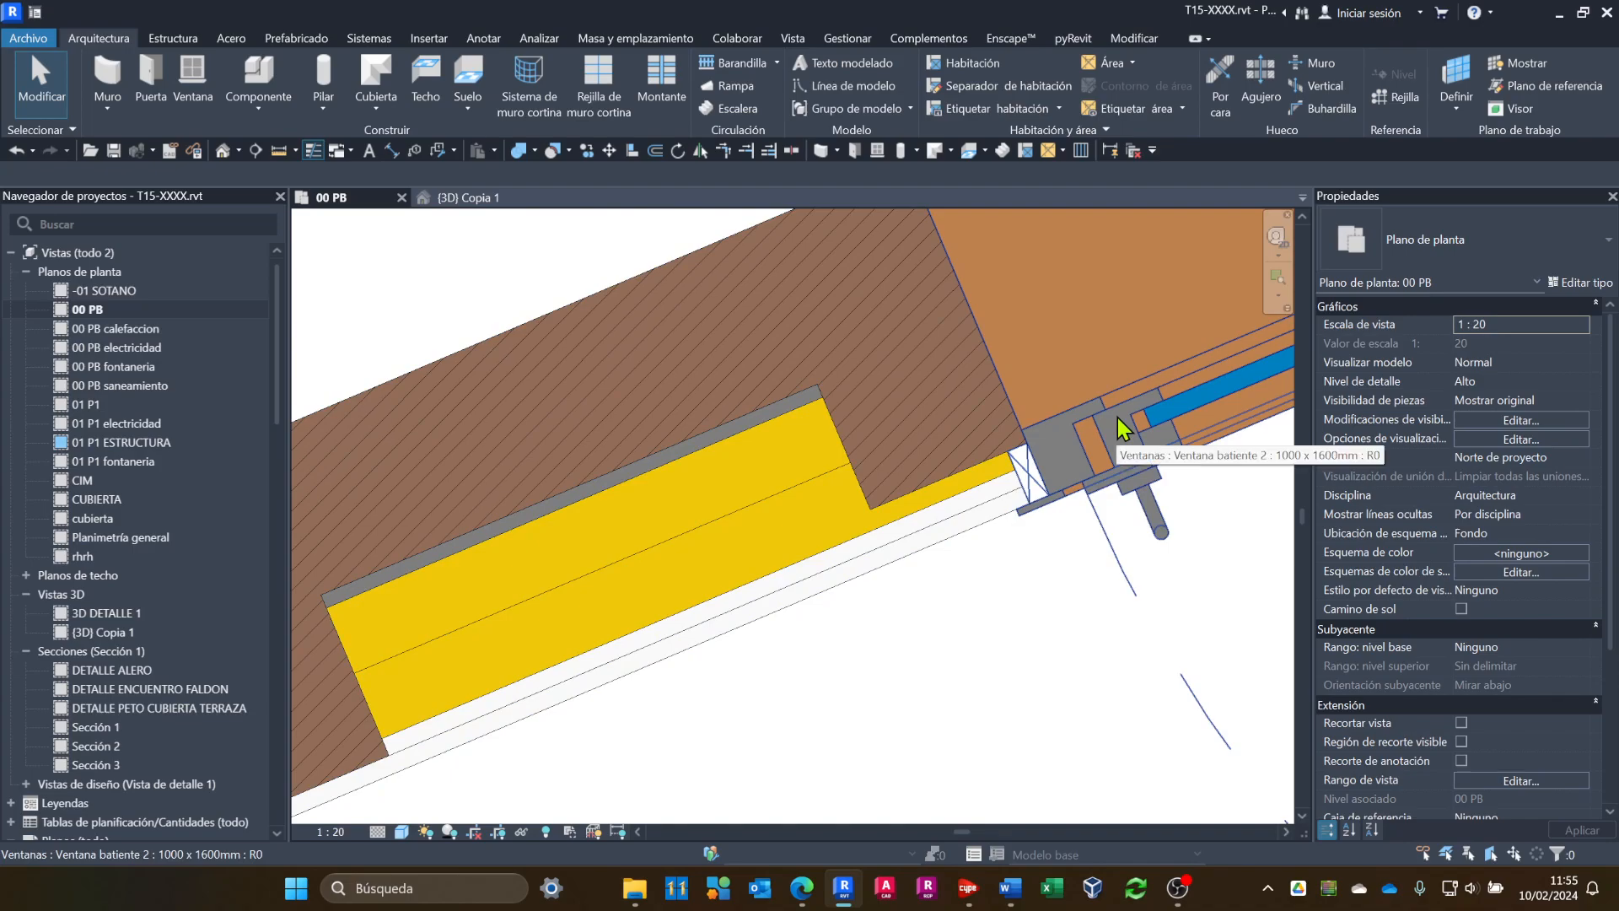
pyautogui.scroll(-2, 1116, 418)
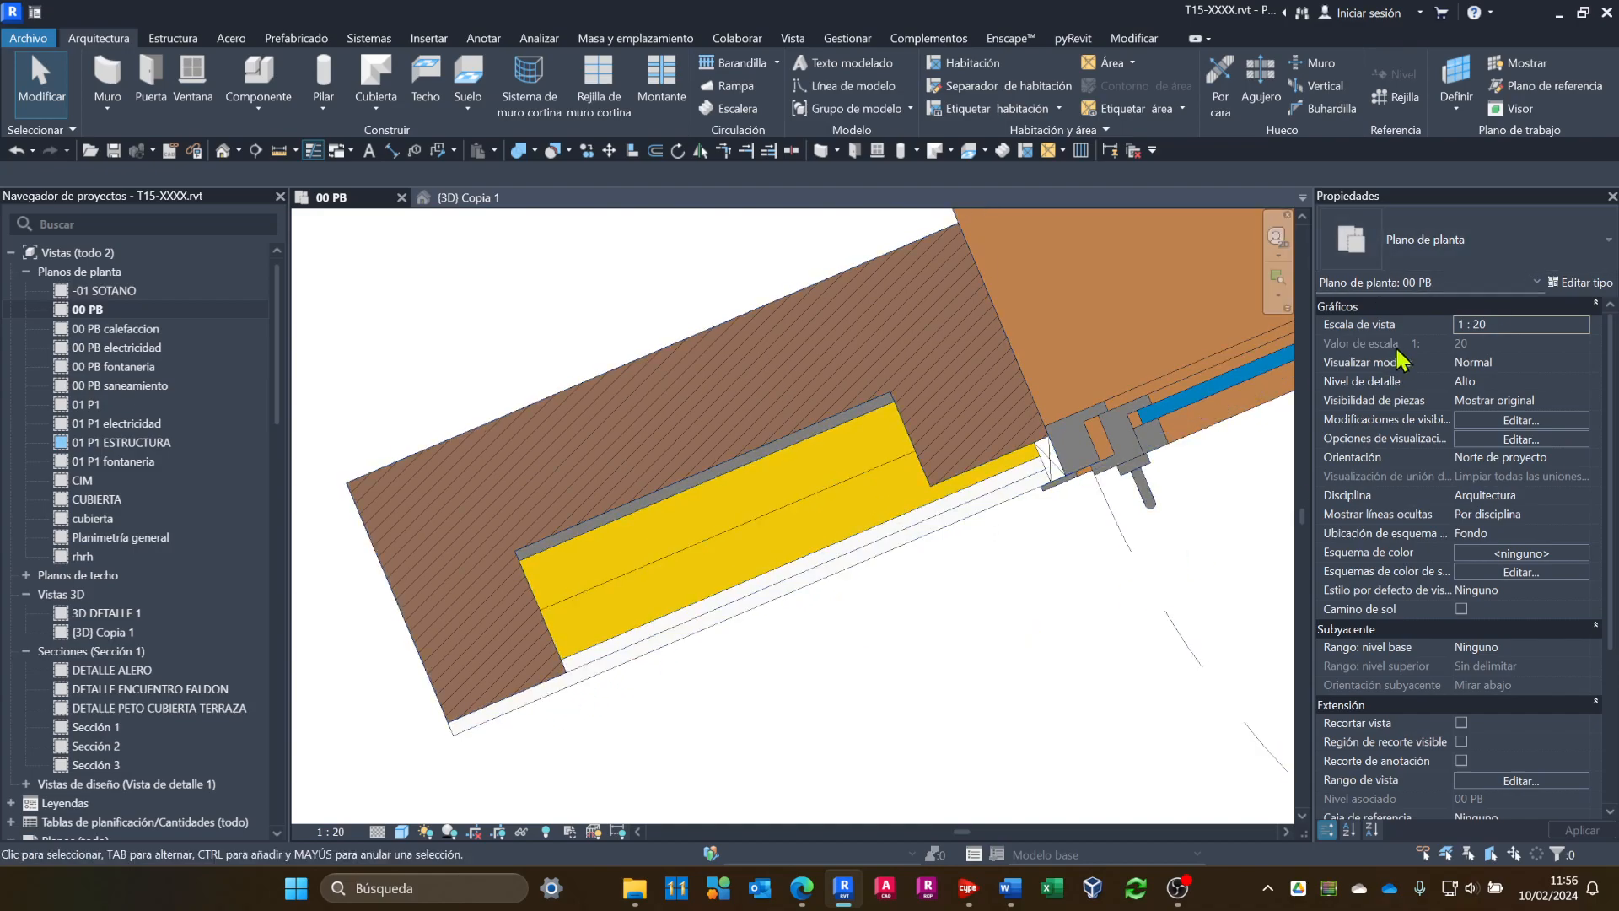
# Toggle the wrapping of the PYL layers in F1's assembly off and back on, and accept the assembly and type.
pyautogui.click(1569, 291)
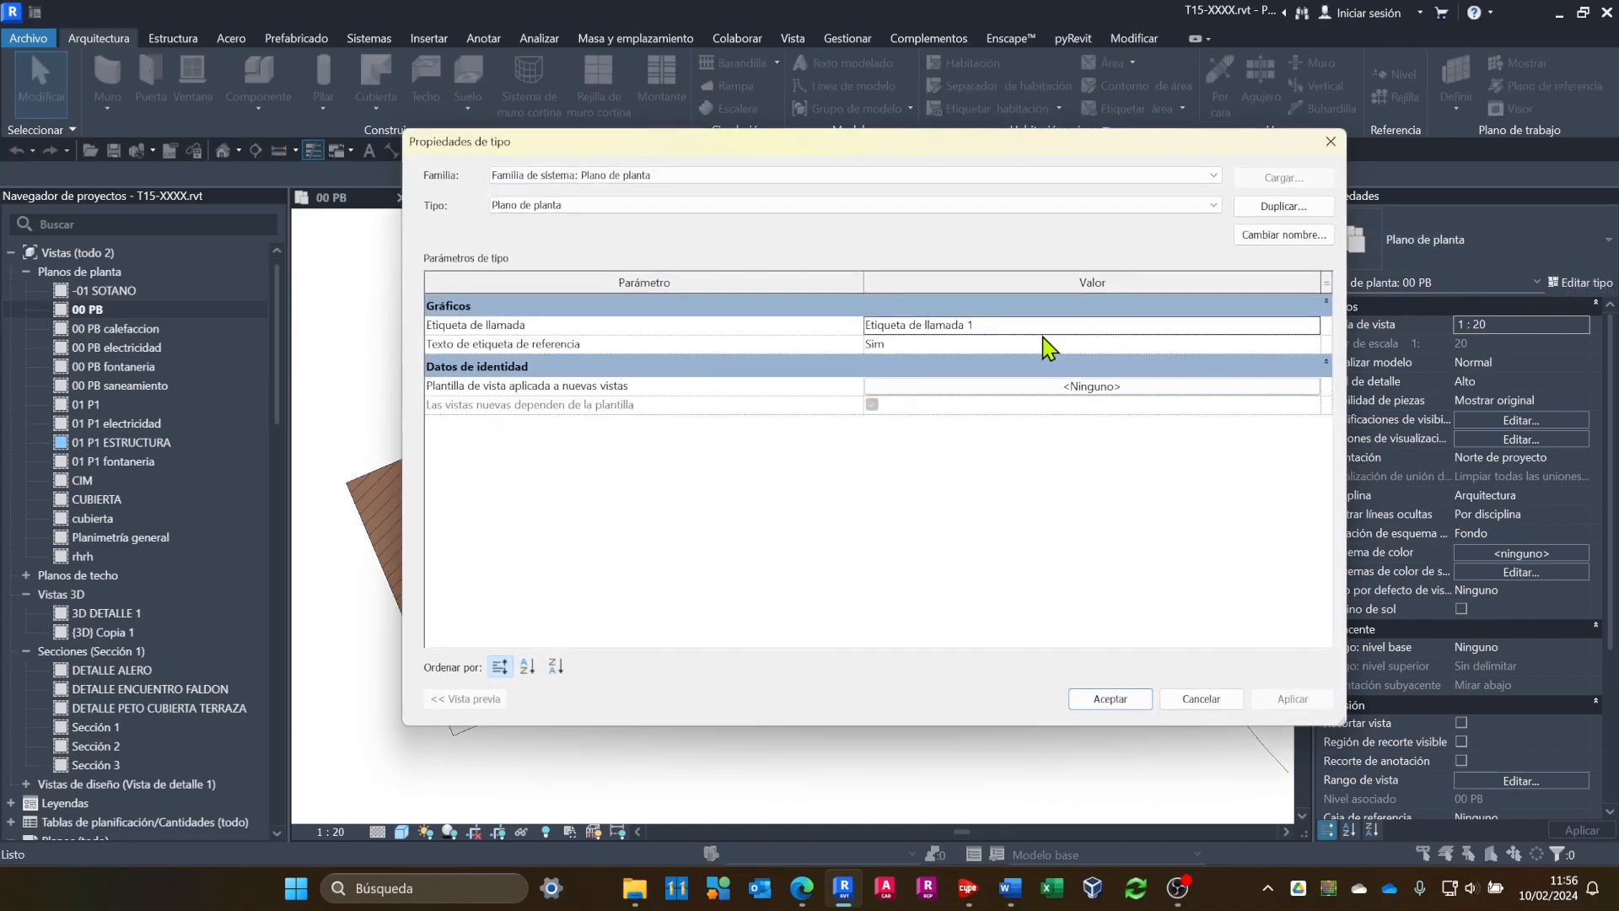
pyautogui.click(1207, 705)
pyautogui.click(669, 360)
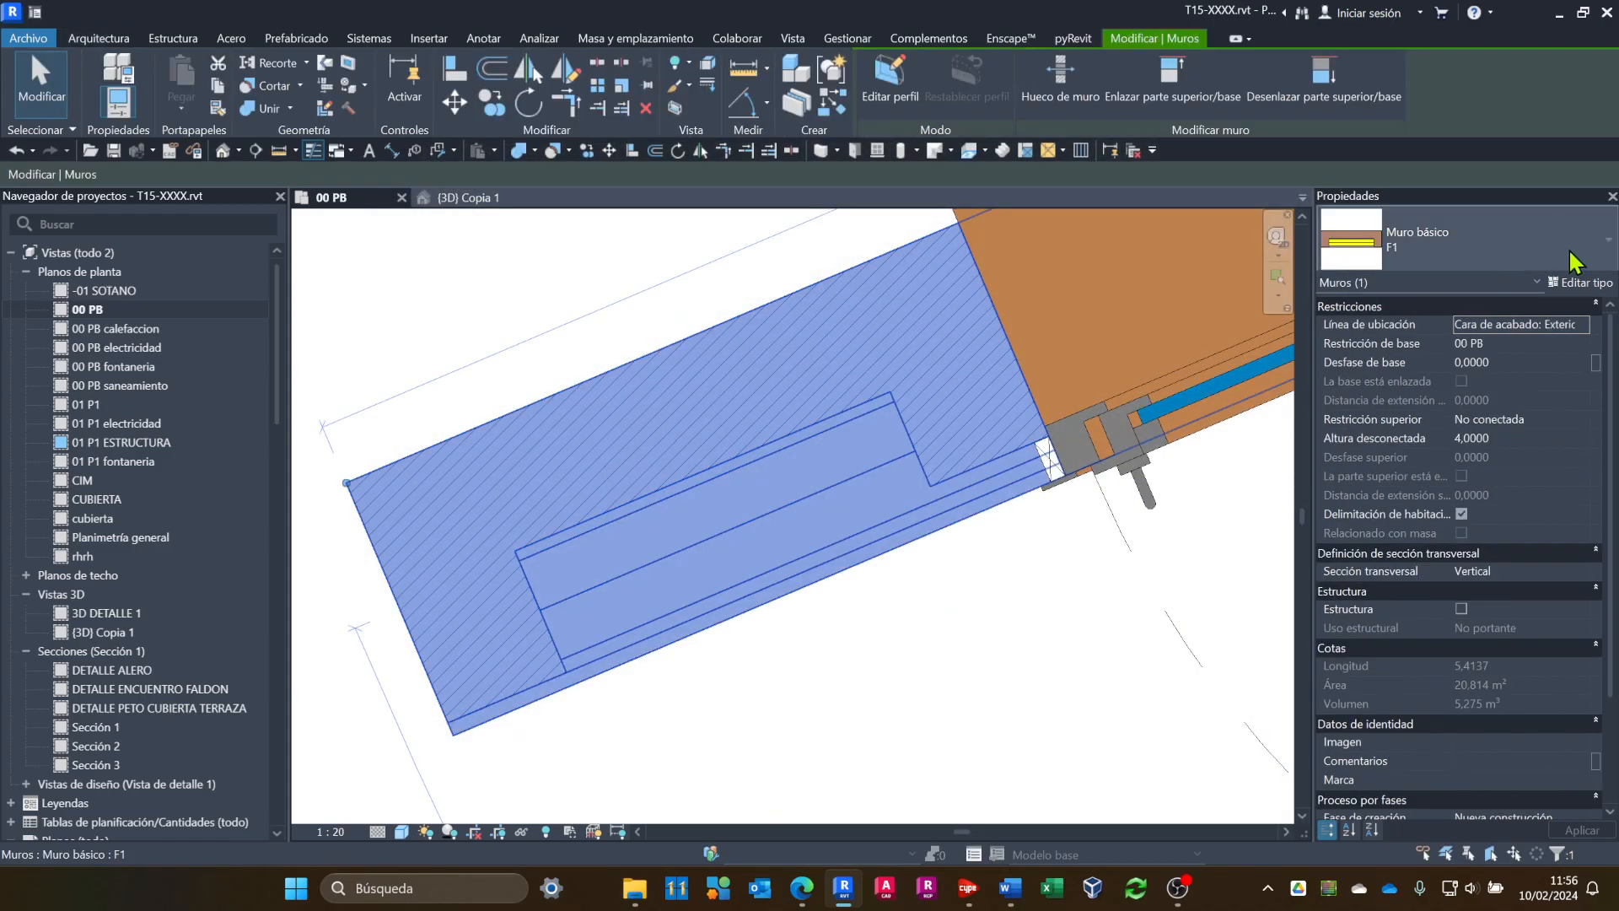
pyautogui.click(1579, 282)
pyautogui.click(995, 326)
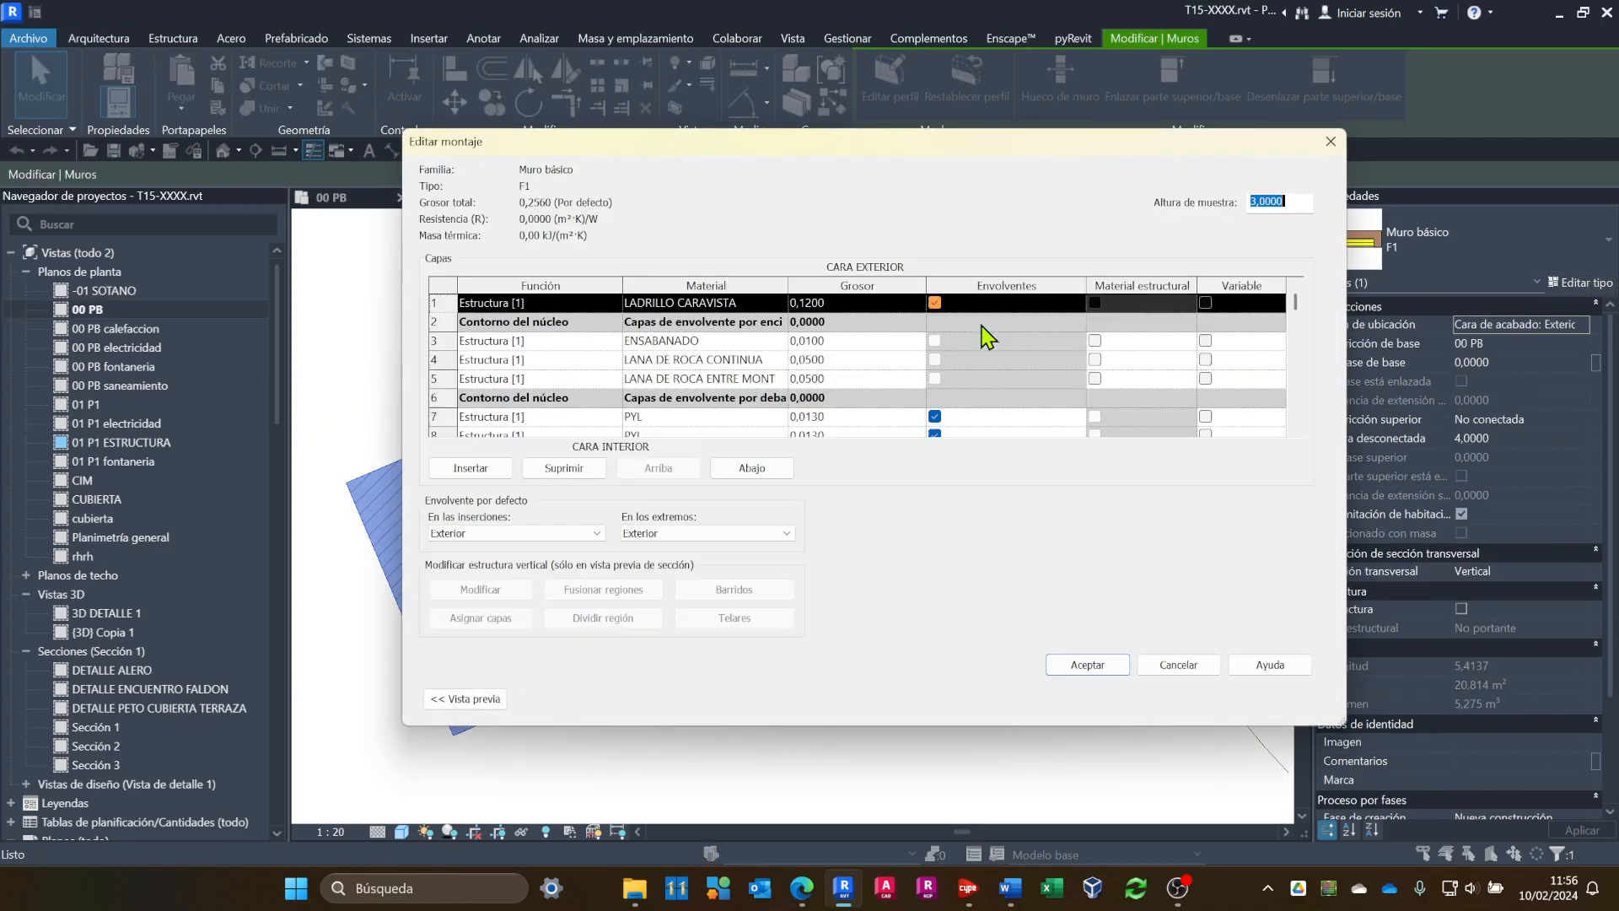
pyautogui.scroll(-2, 934, 435)
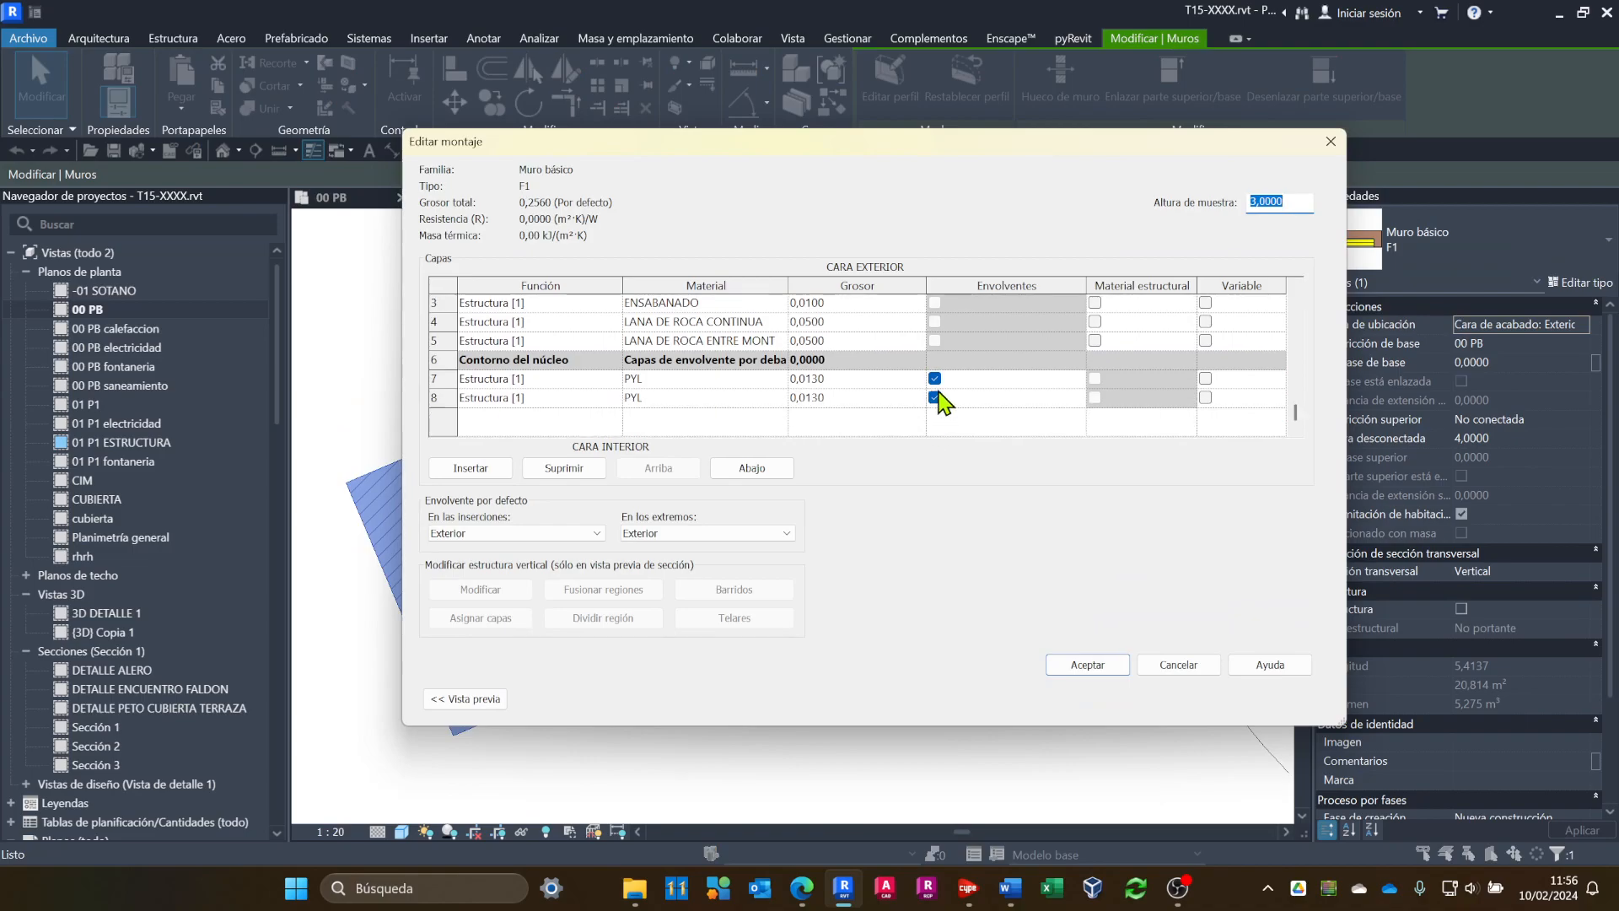
pyautogui.click(934, 379)
pyautogui.click(934, 397)
pyautogui.click(934, 379)
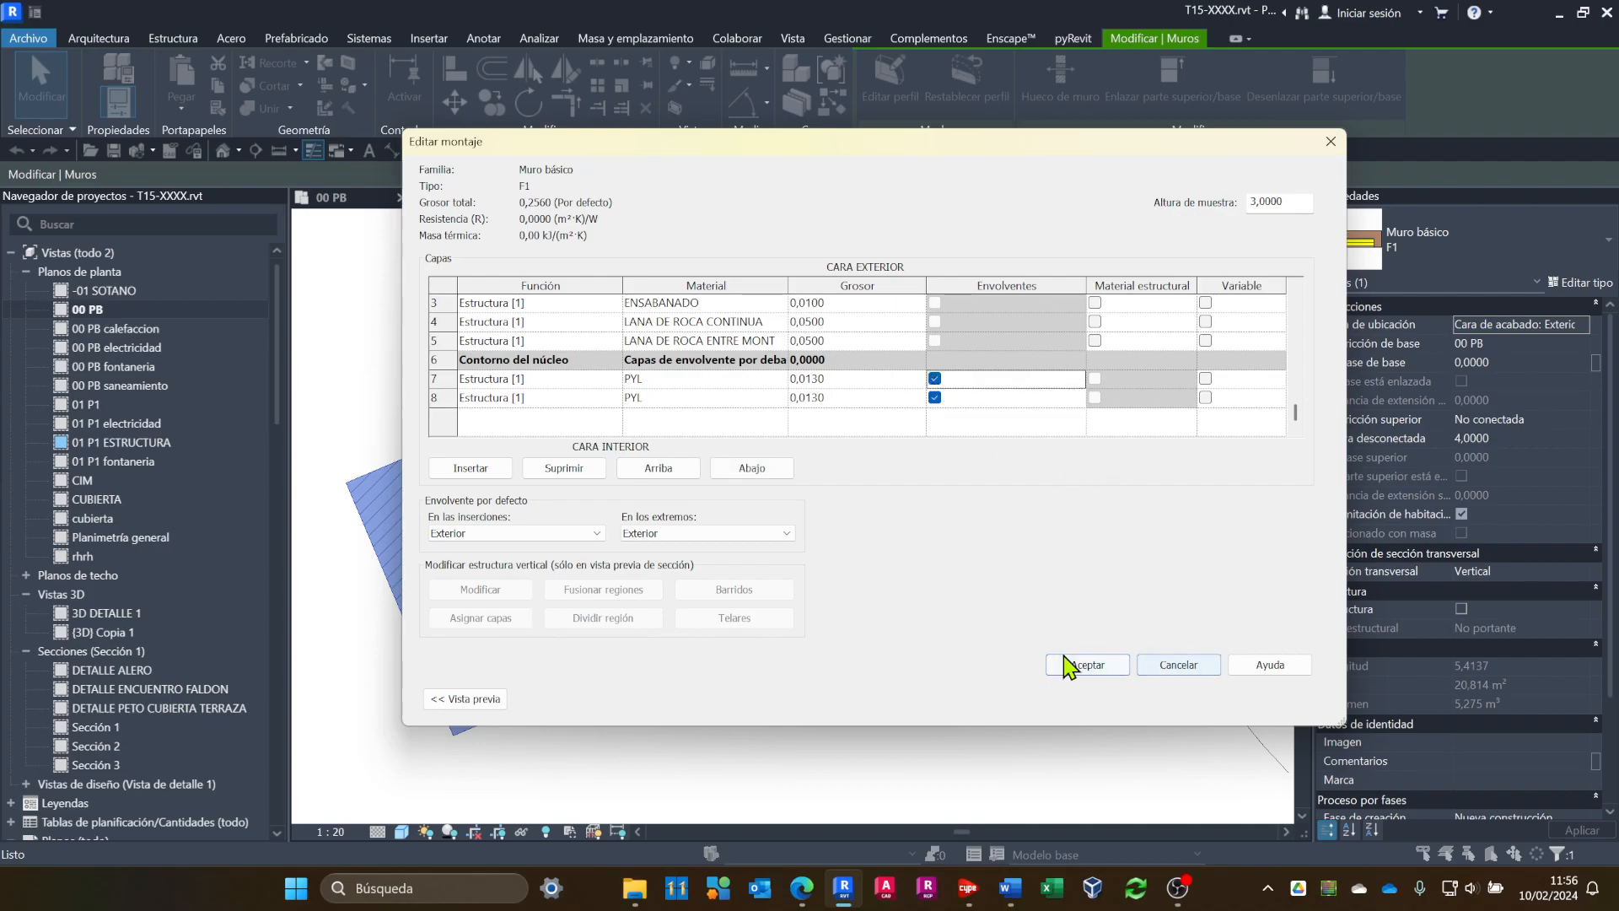
pyautogui.click(1076, 664)
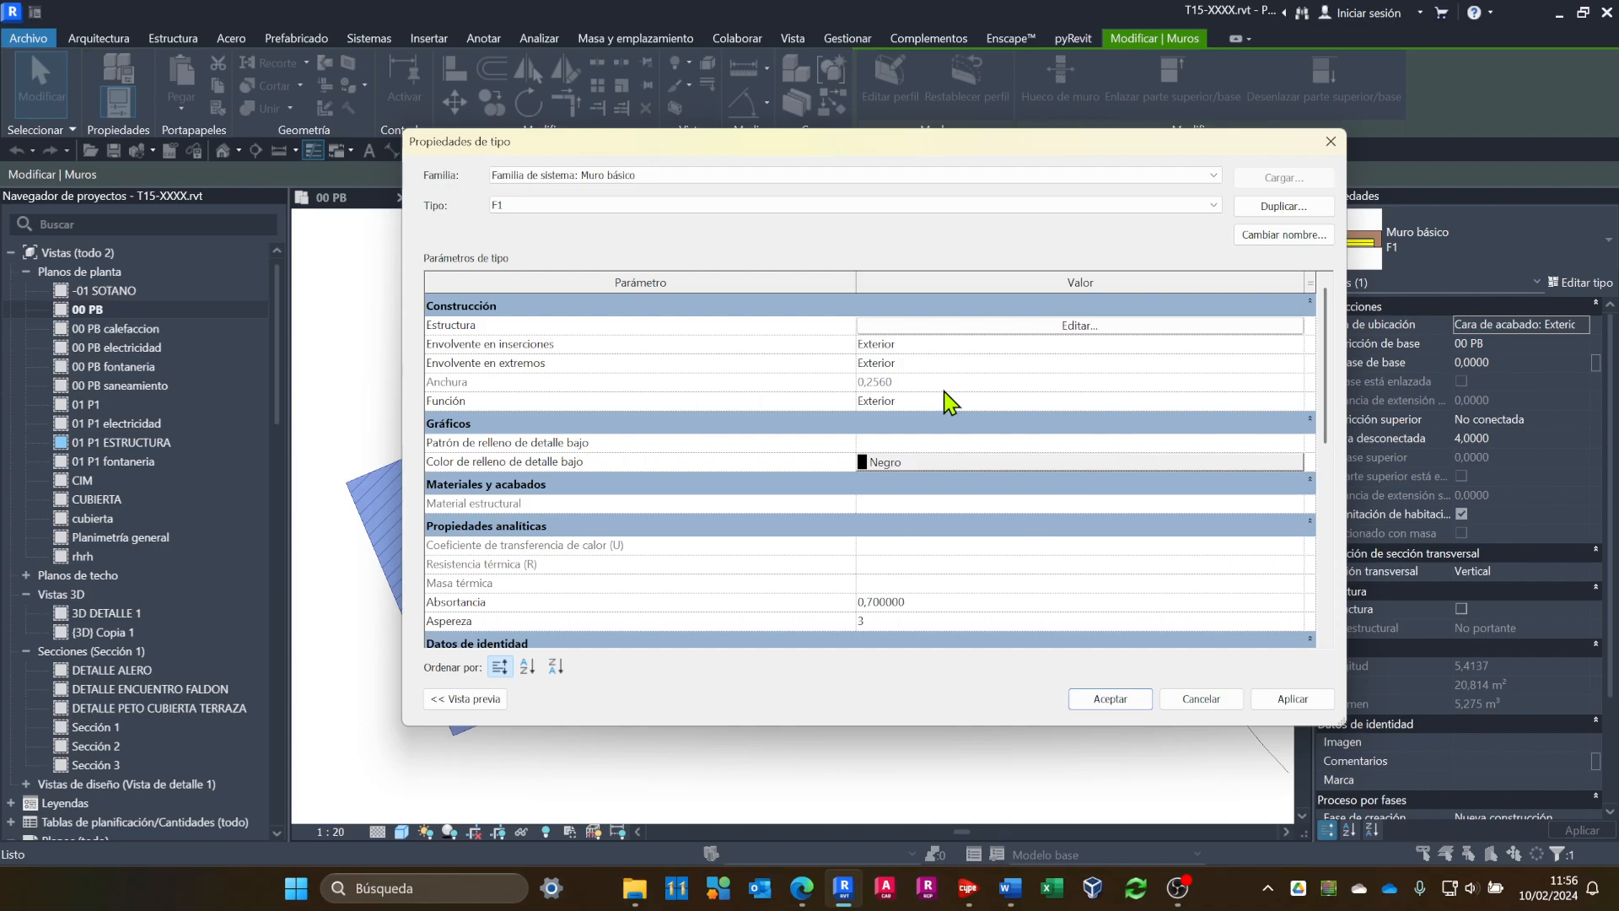
pyautogui.click(1111, 700)
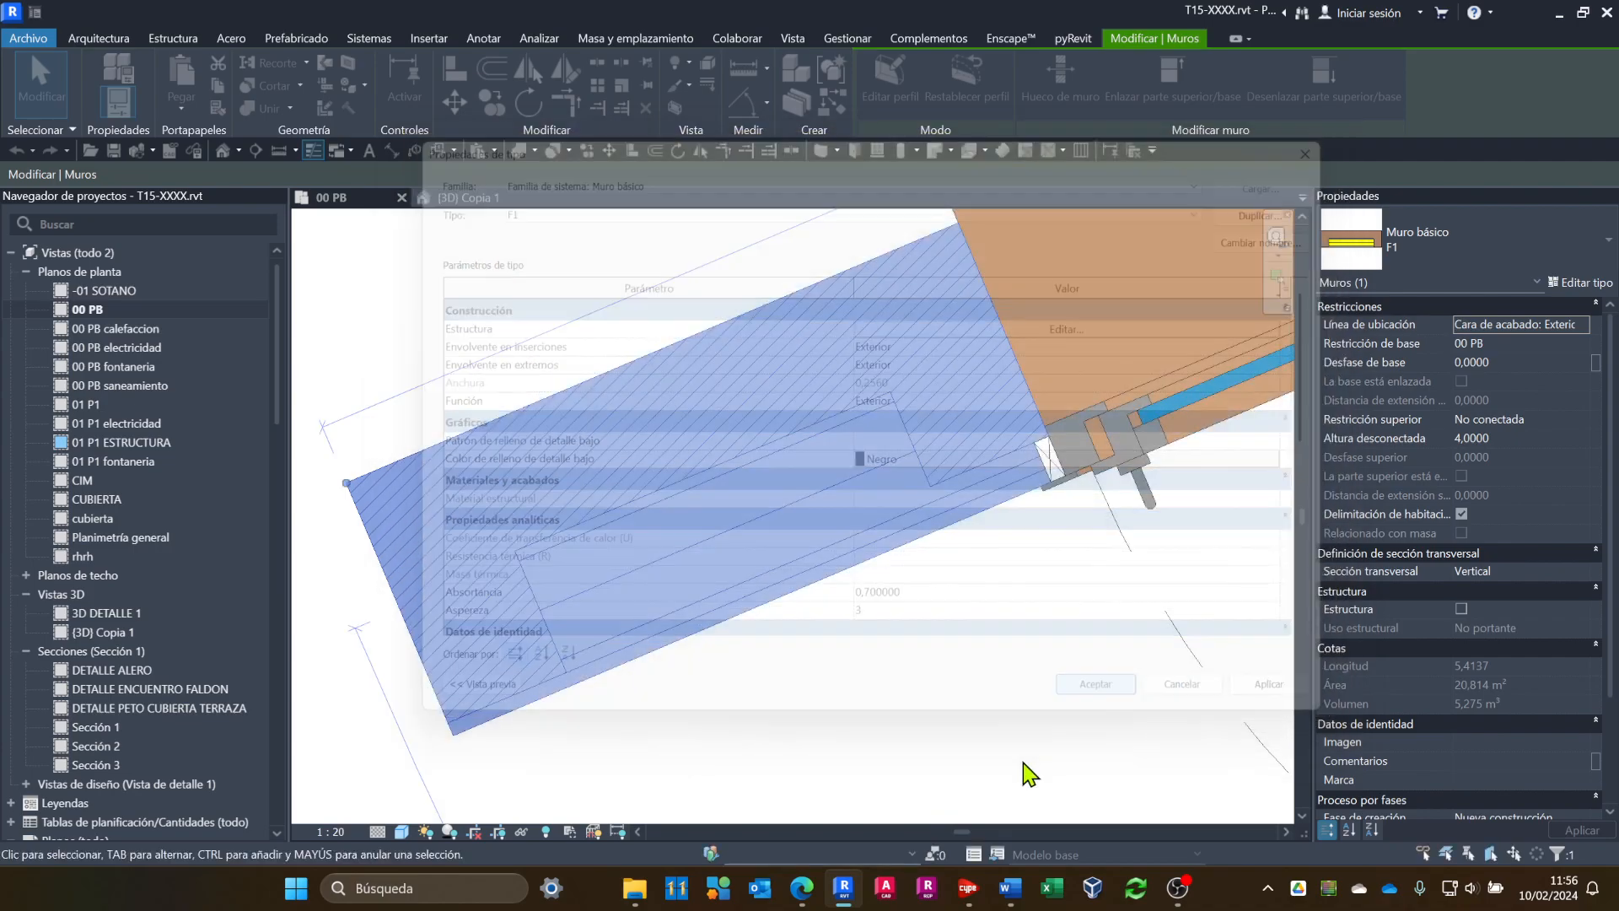
# Open the assembly structure of the F1 wall beside the window and show its floor plan preview.
pyautogui.moveTo(1027, 716); pyautogui.dragTo(863, 740, button='middle')
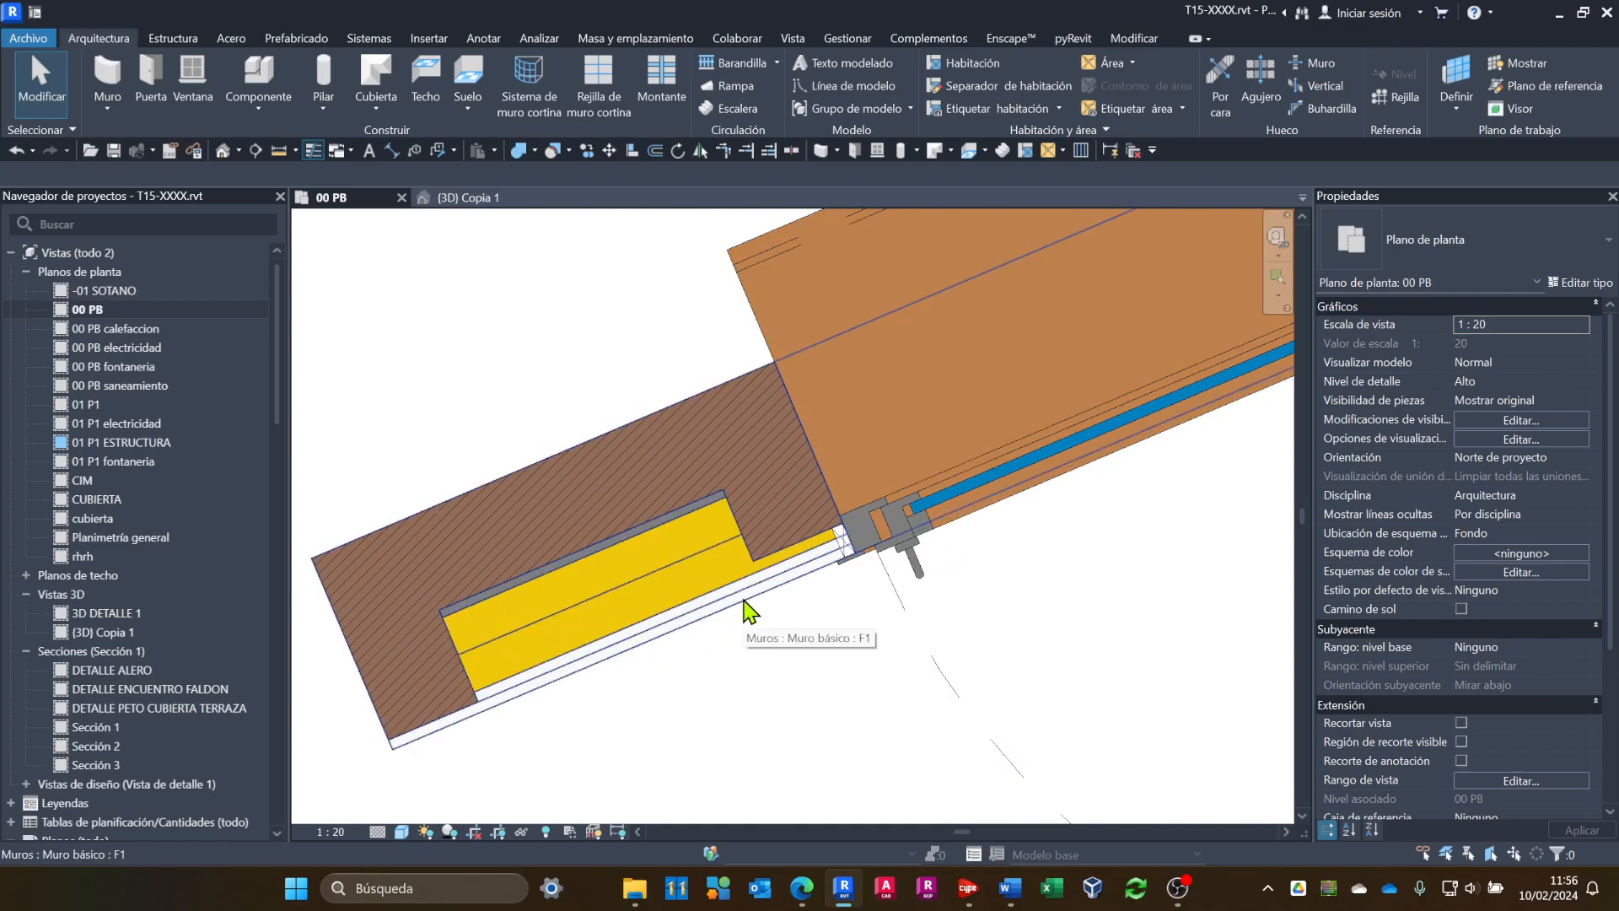
pyautogui.scroll(-4, 751, 611)
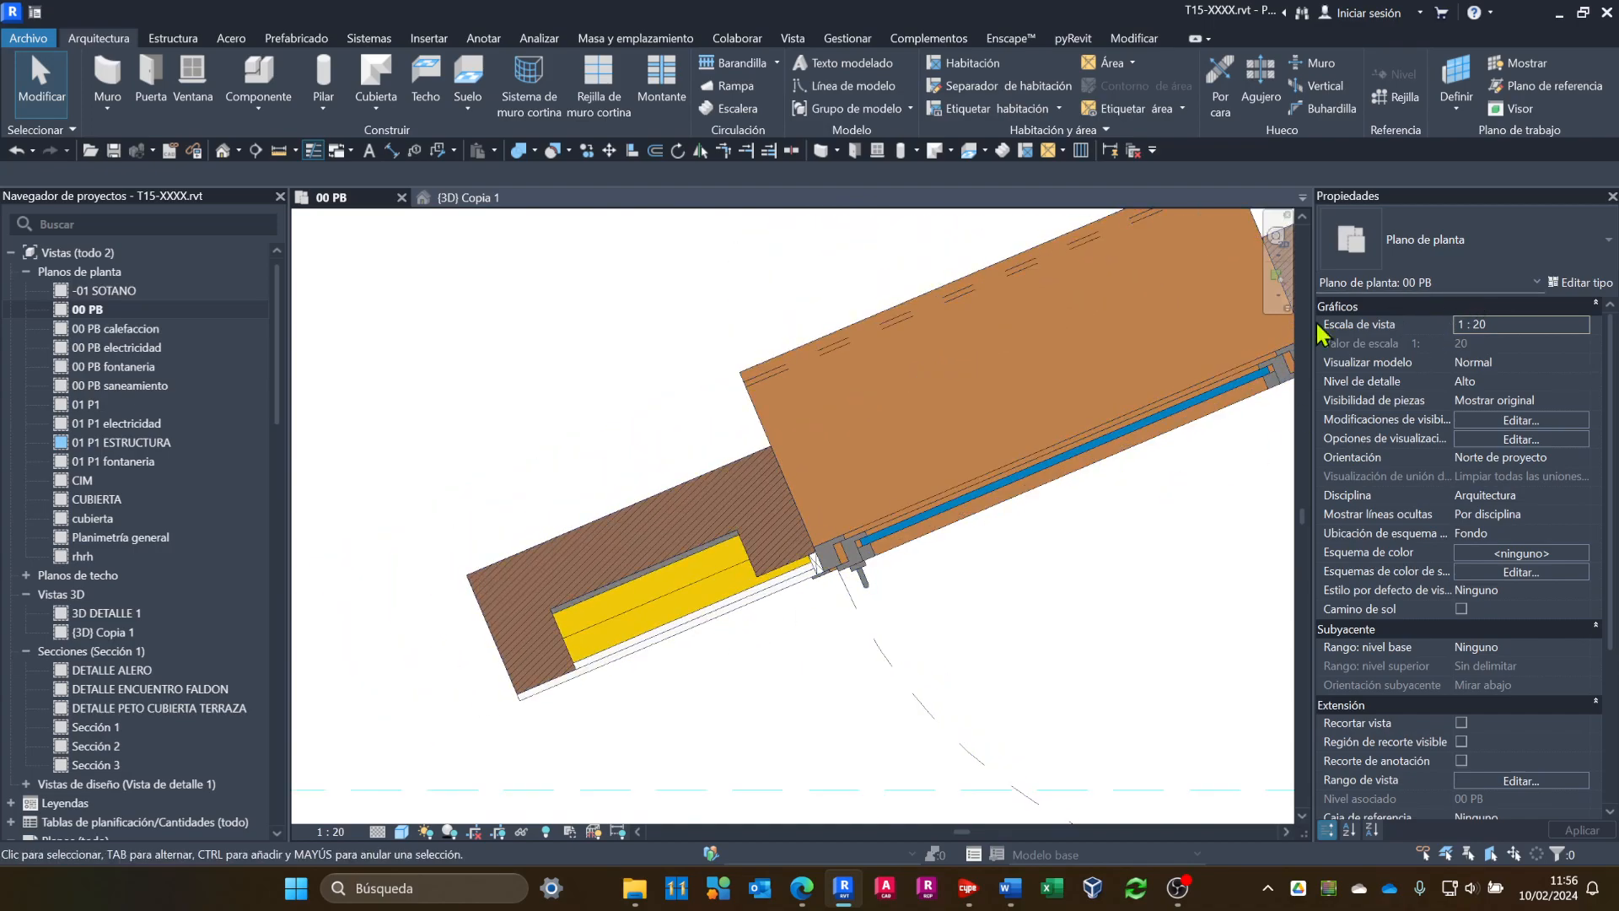
pyautogui.click(623, 527)
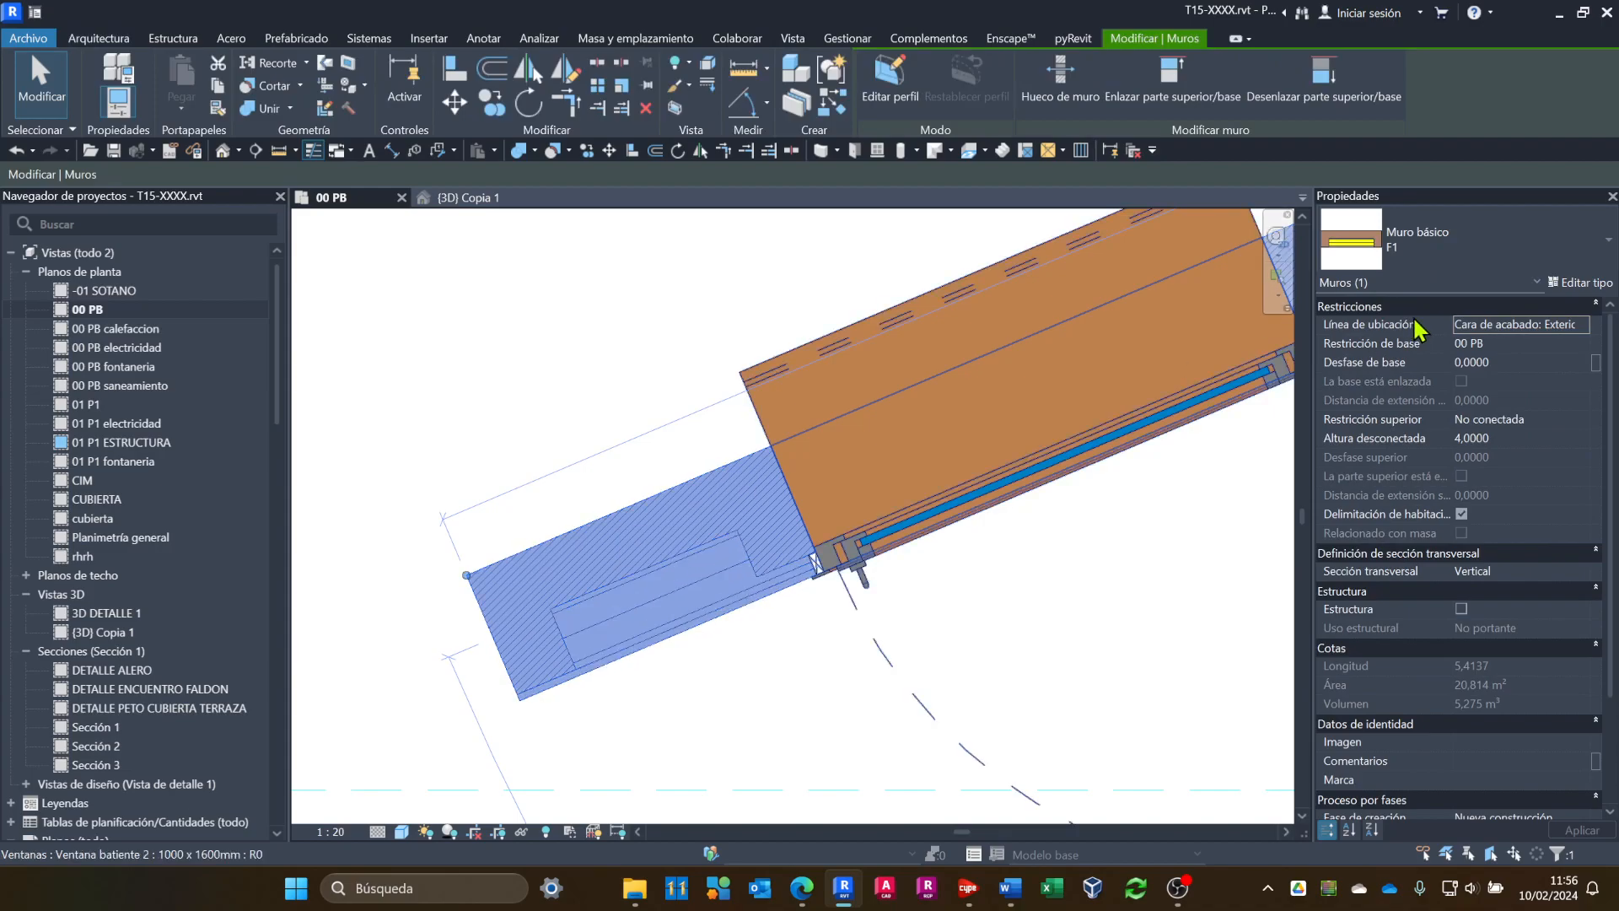
pyautogui.click(1582, 286)
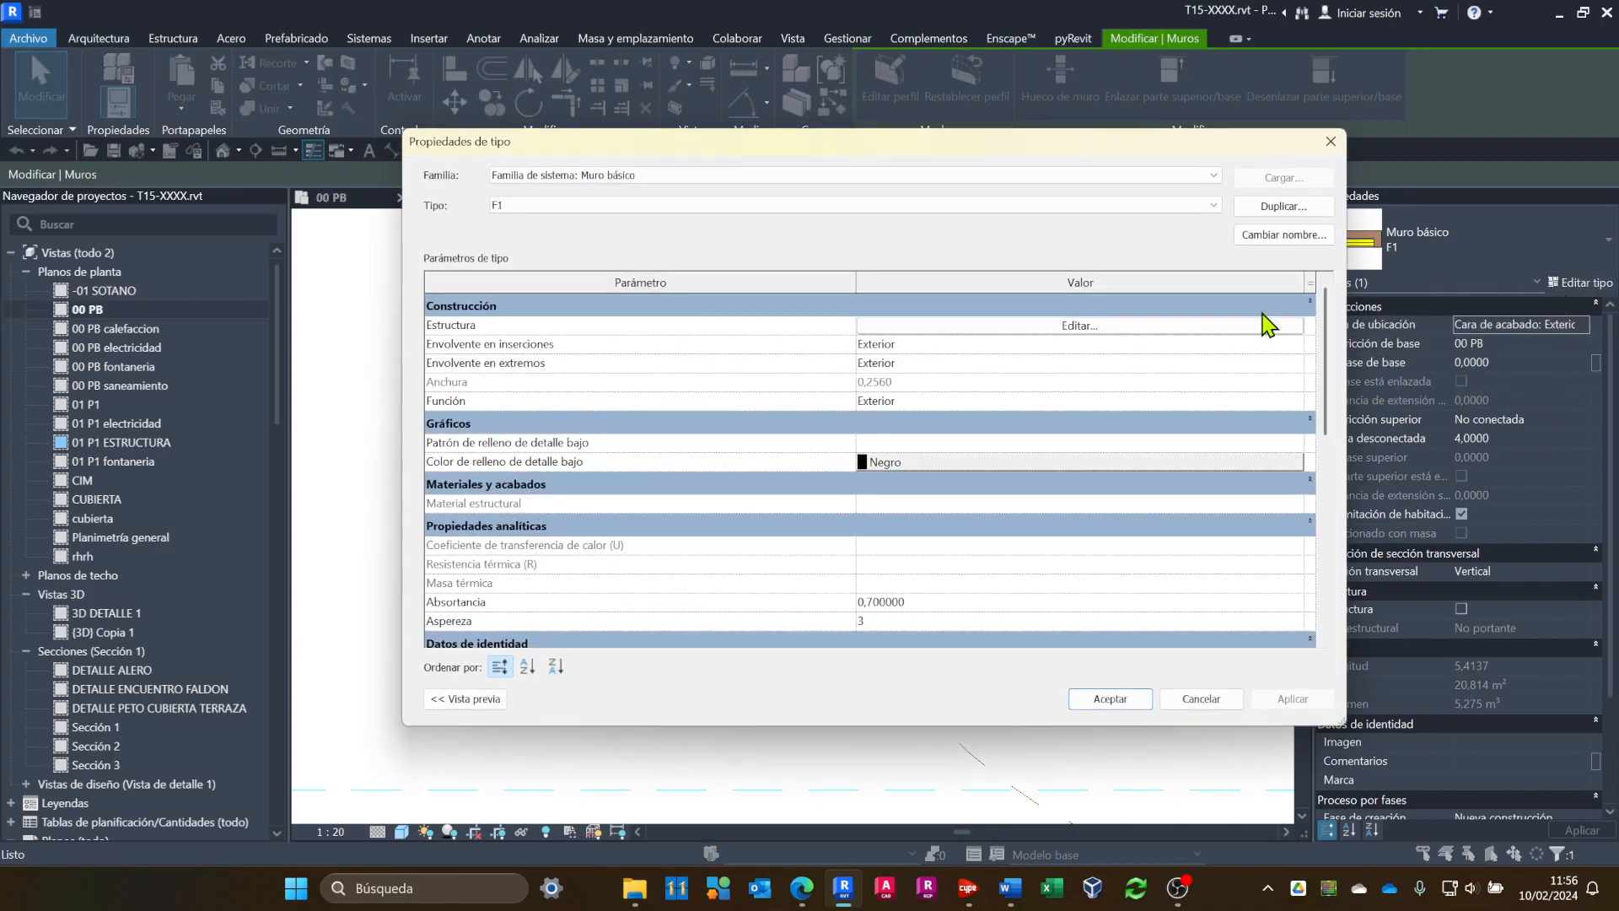
pyautogui.click(1023, 329)
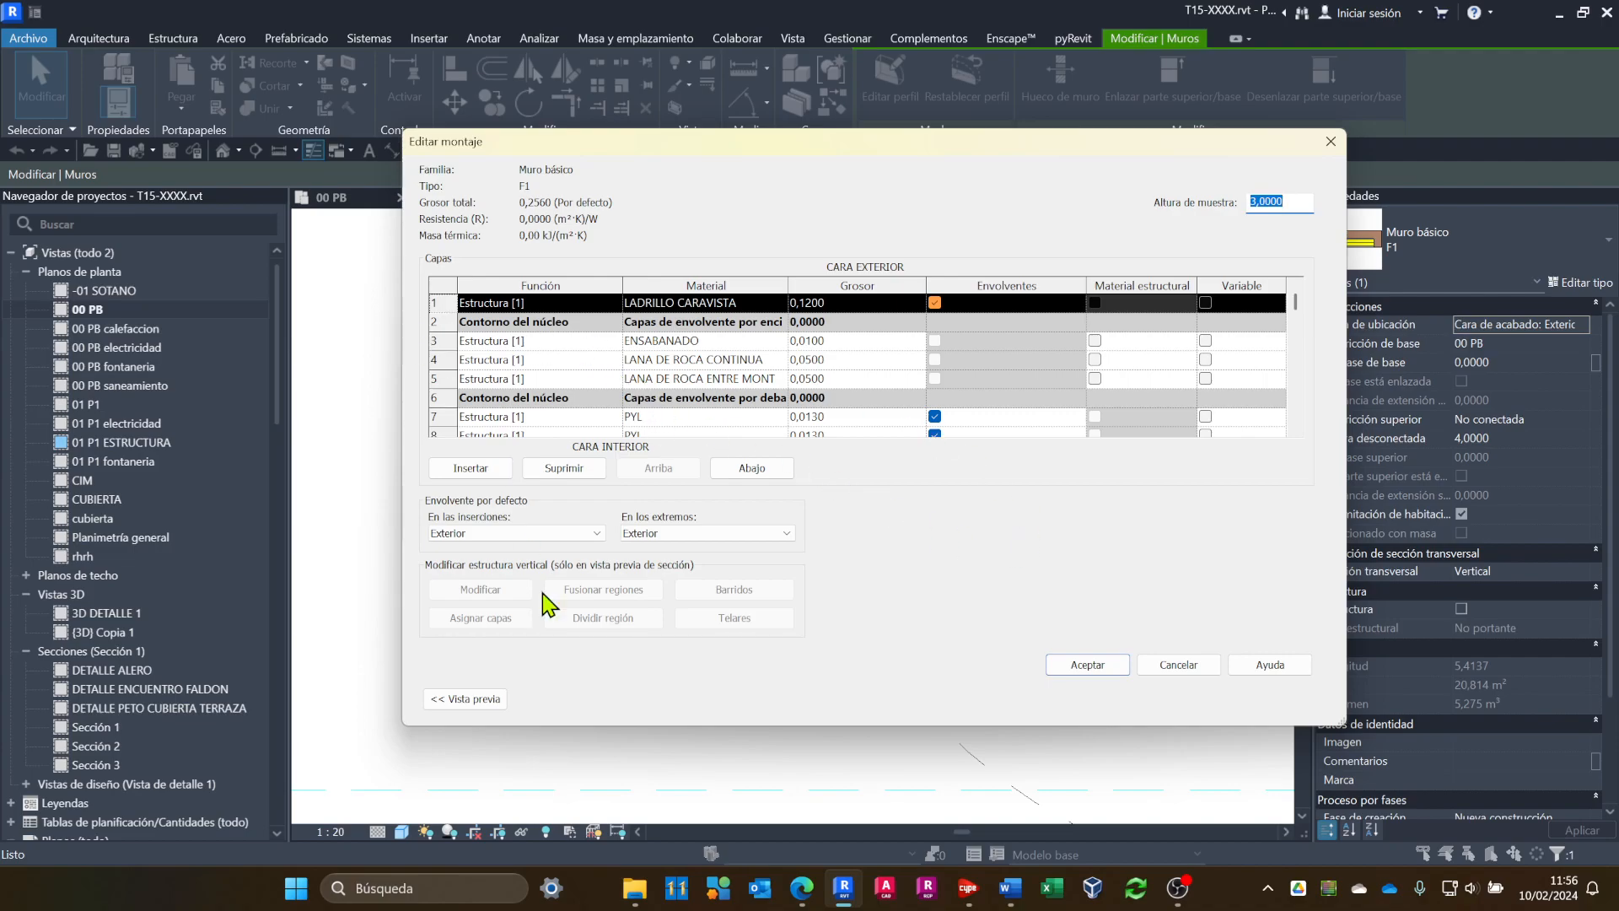
pyautogui.click(478, 700)
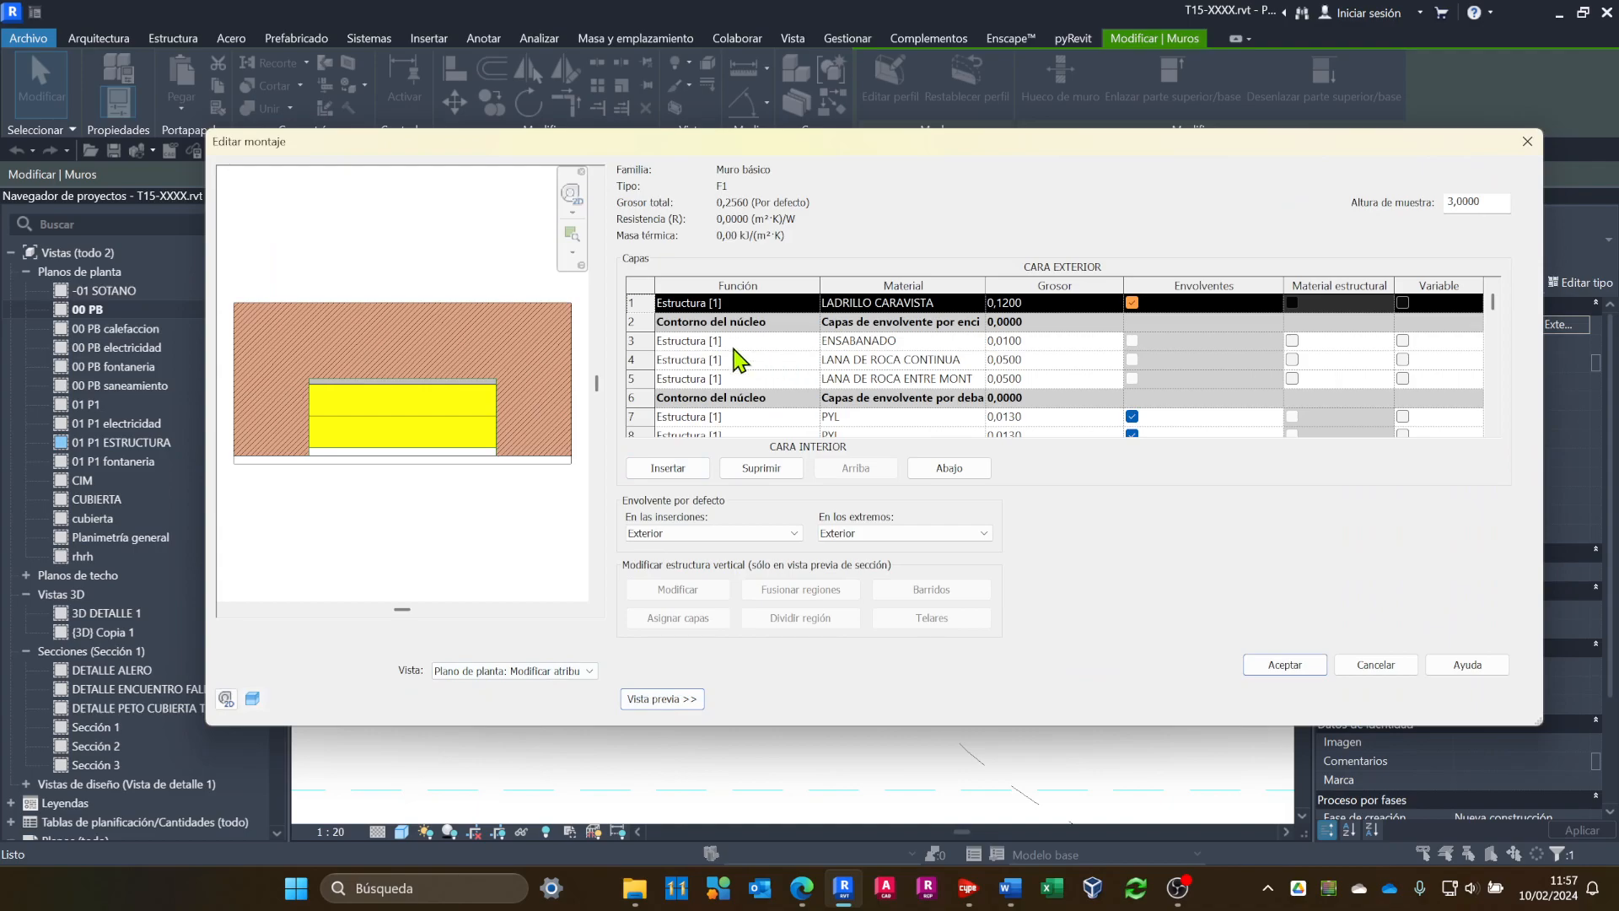
# Set the function of the ENSABANADO layer in F1's assembly to Substrato [2].
pyautogui.click(811, 343)
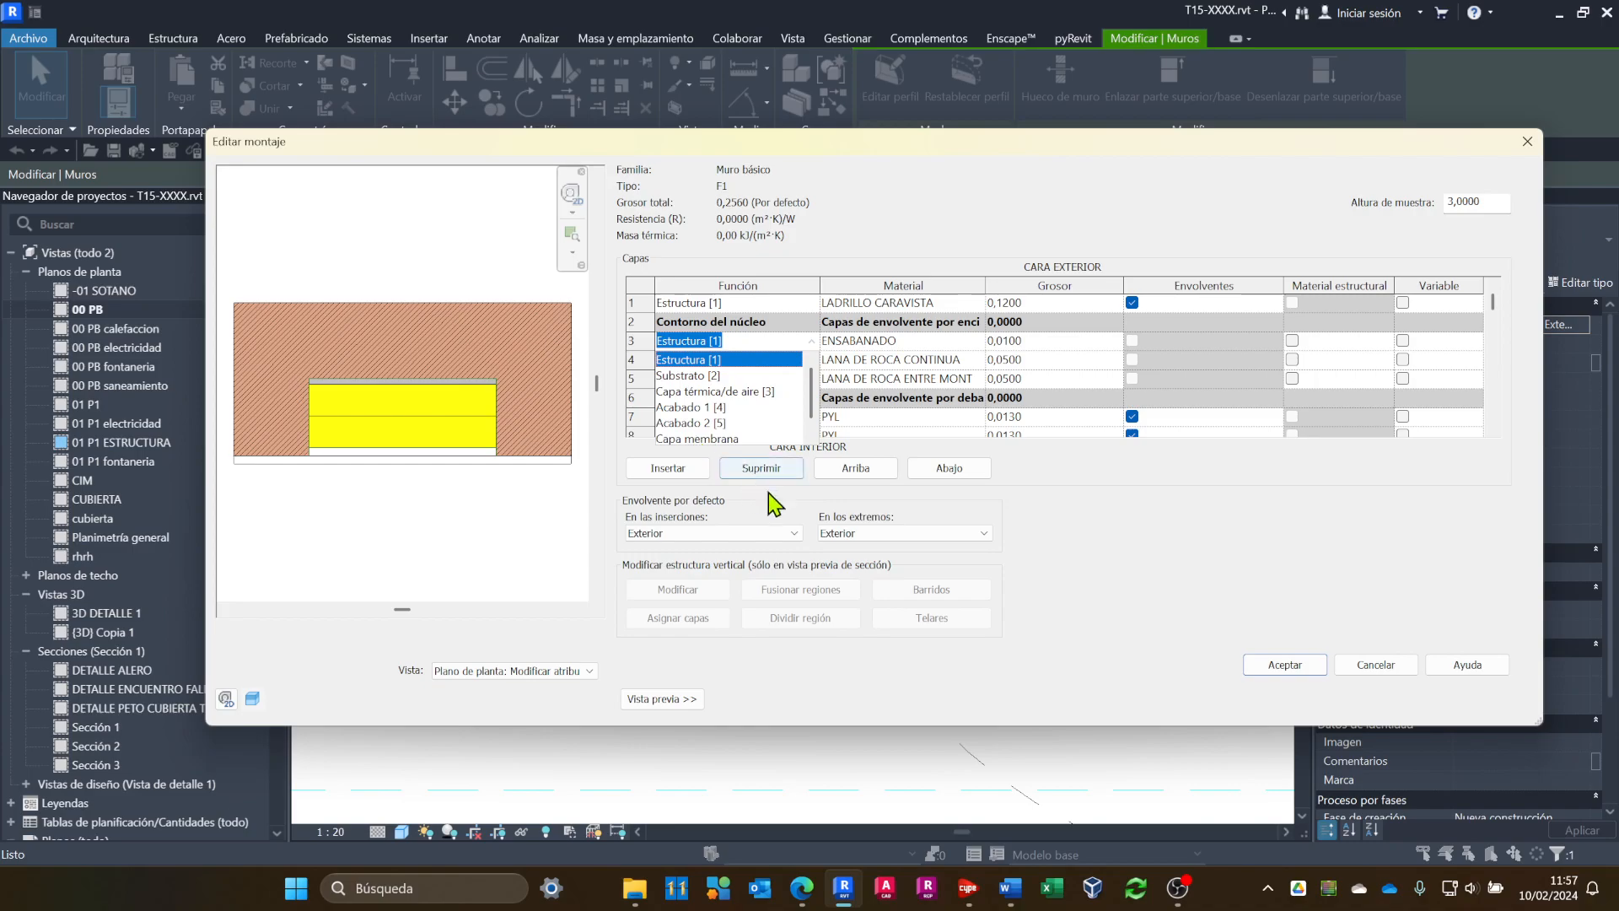
pyautogui.click(761, 305)
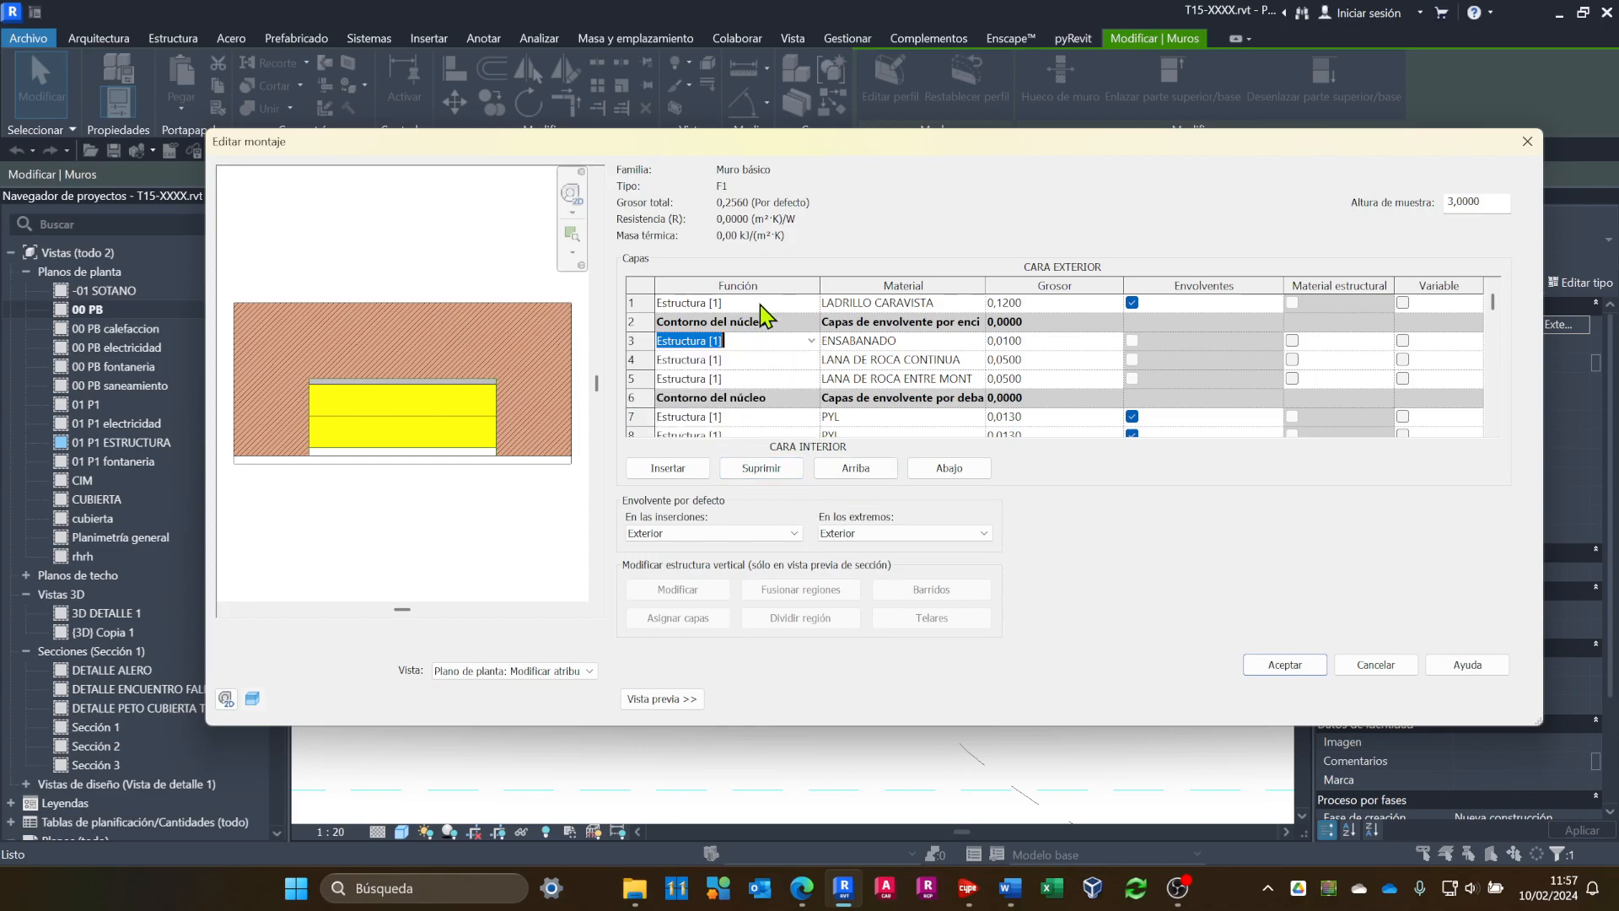
pyautogui.click(760, 305)
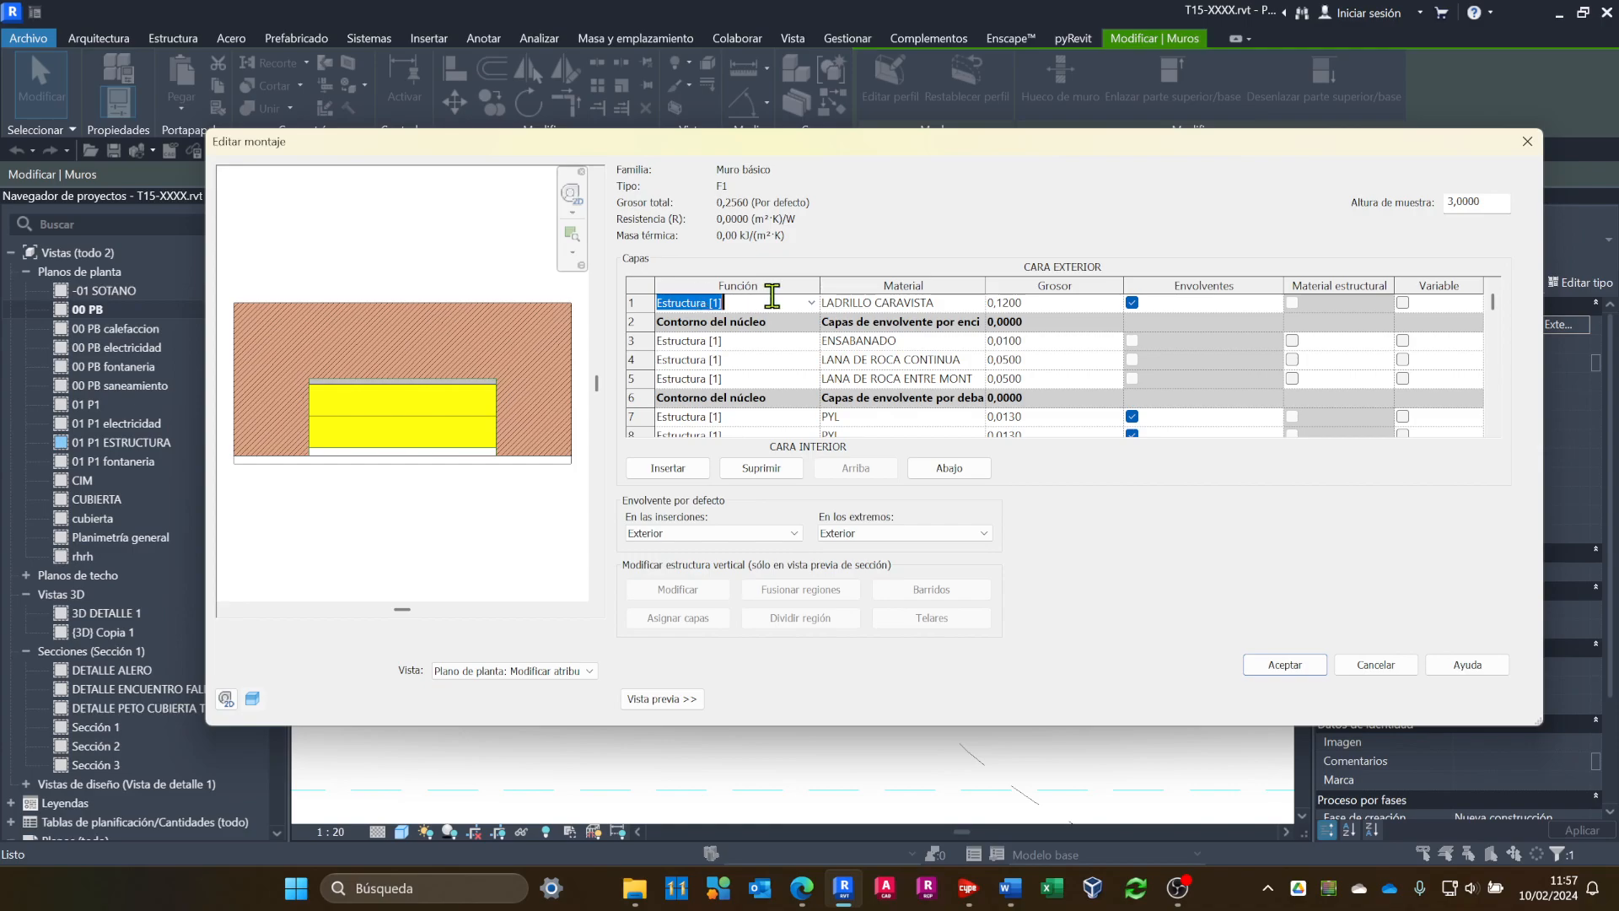
pyautogui.click(742, 340)
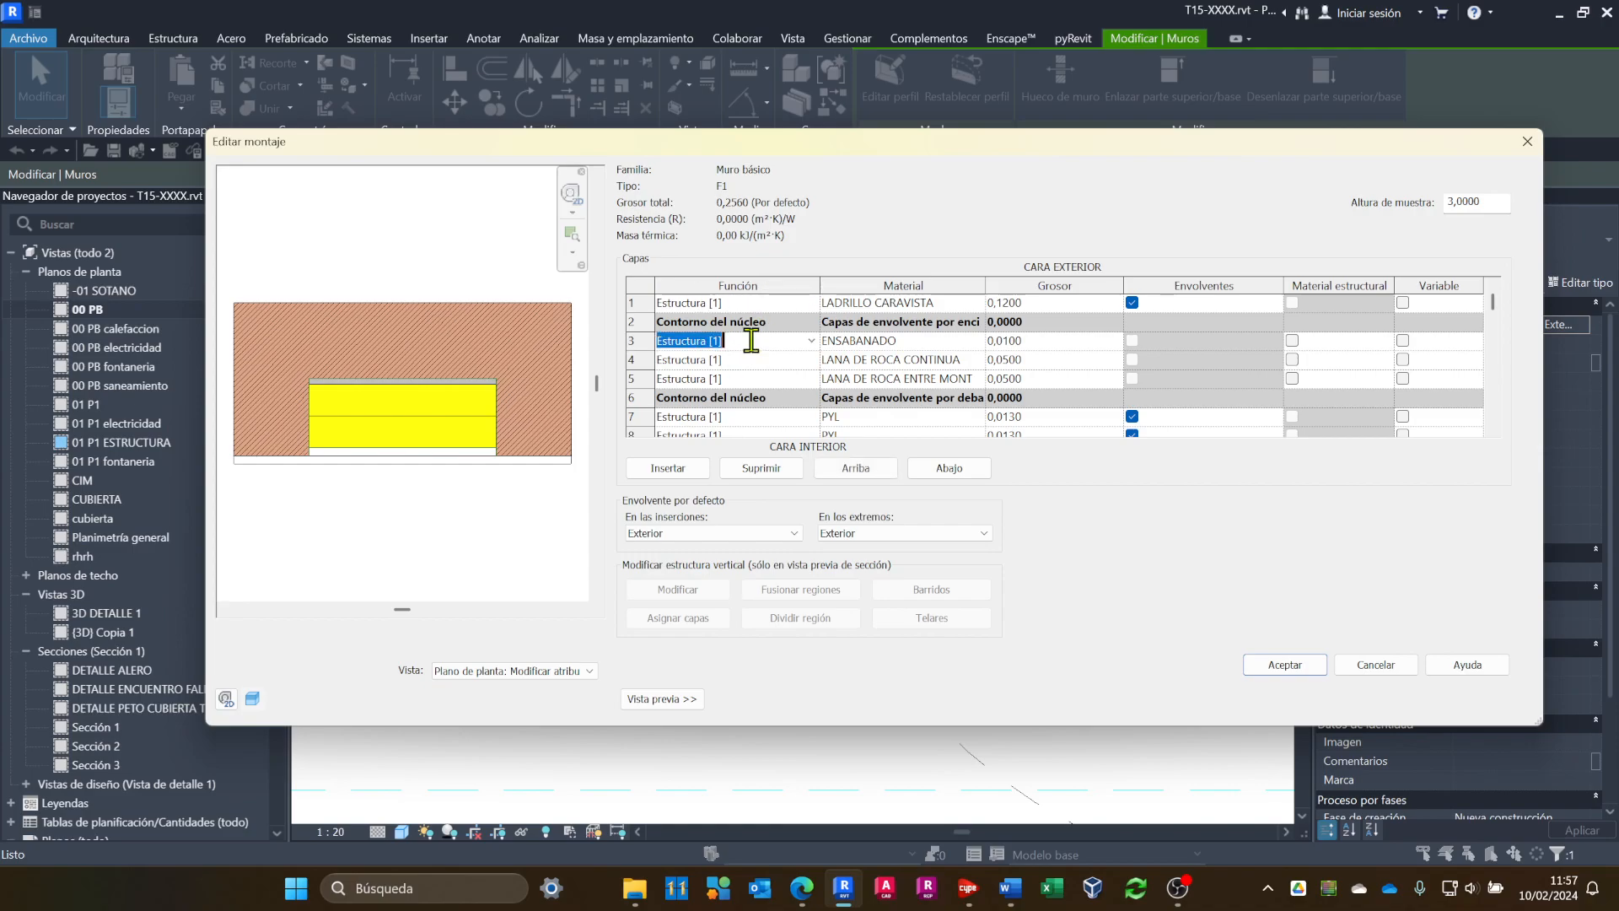
pyautogui.click(812, 341)
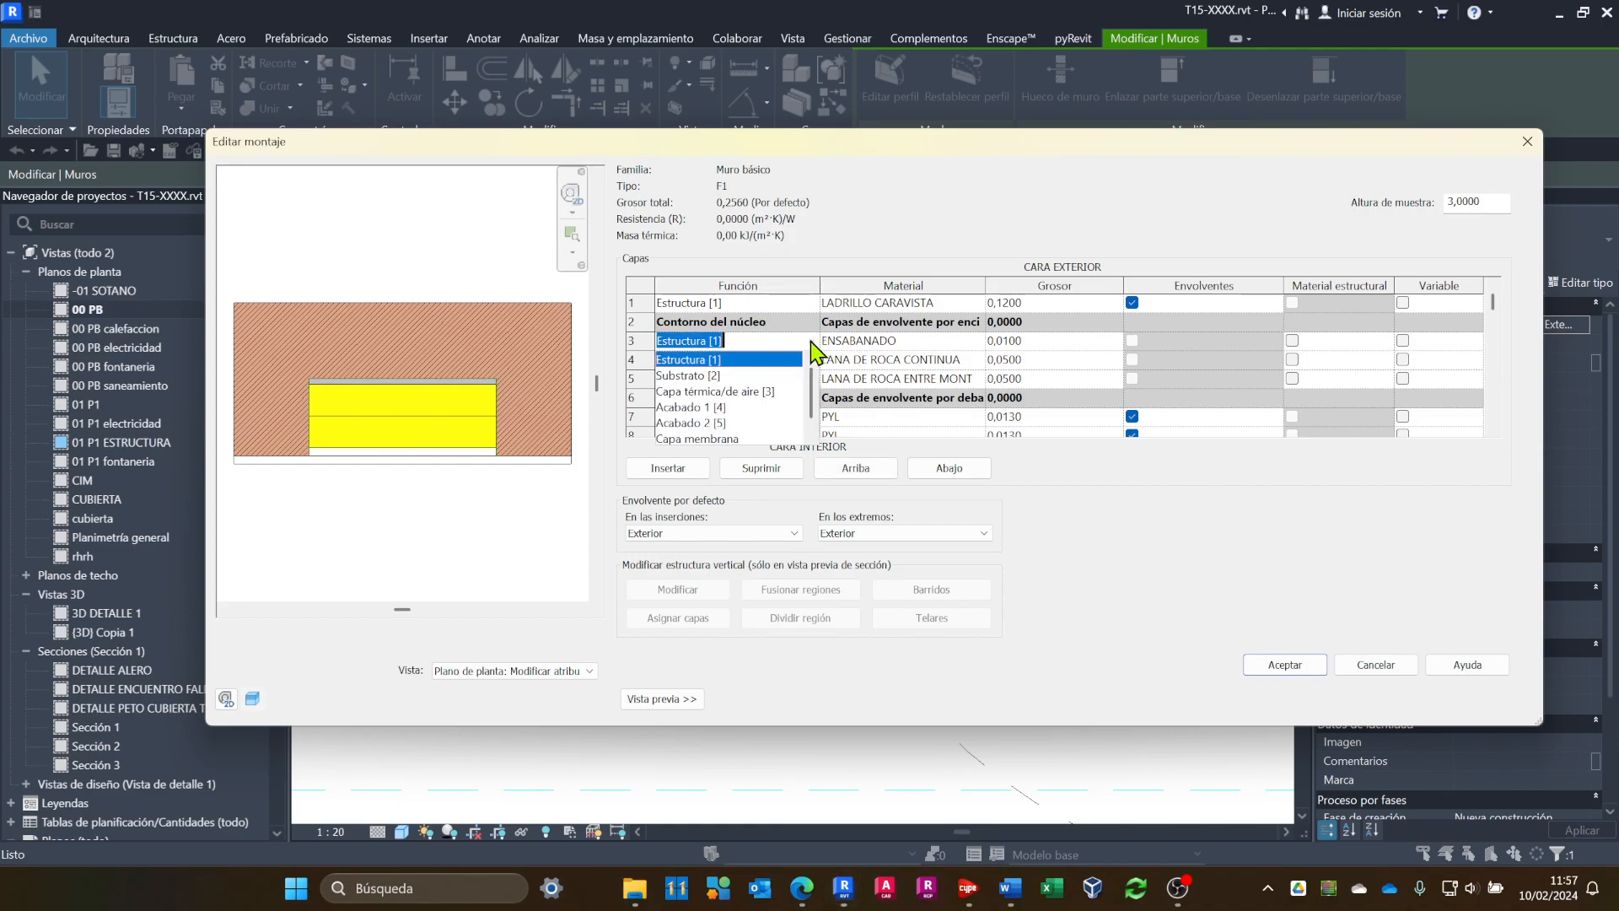
pyautogui.click(706, 376)
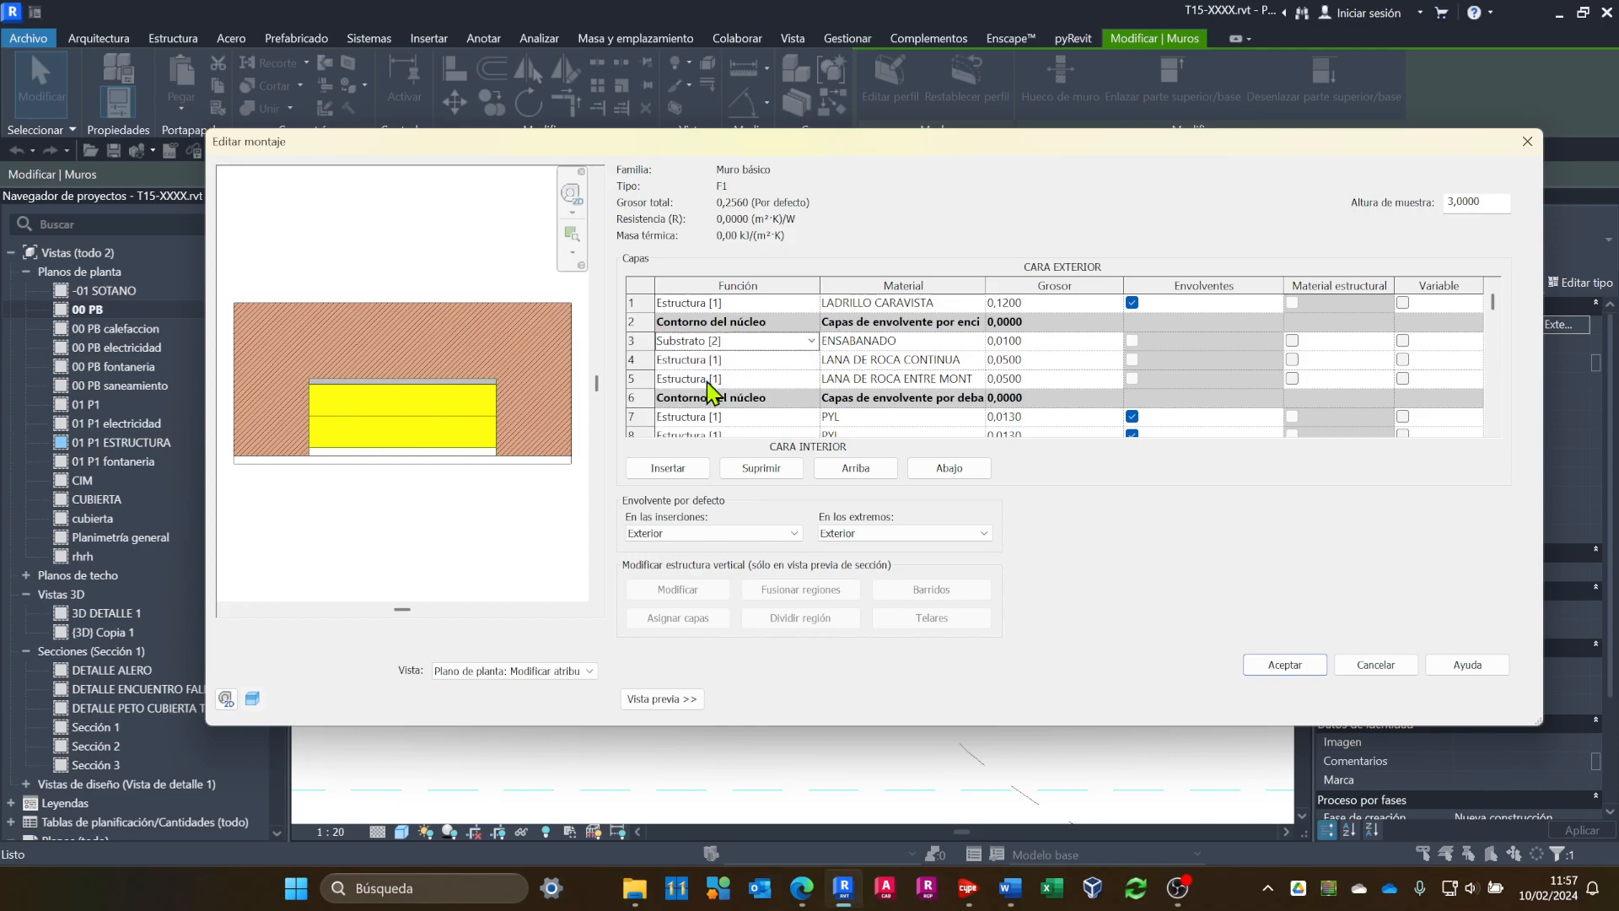
# Set the function of both LANA DE ROCA layers, CONTINUA and ENTRE MONT, to Capa térmica/de aire [3].
pyautogui.click(771, 359)
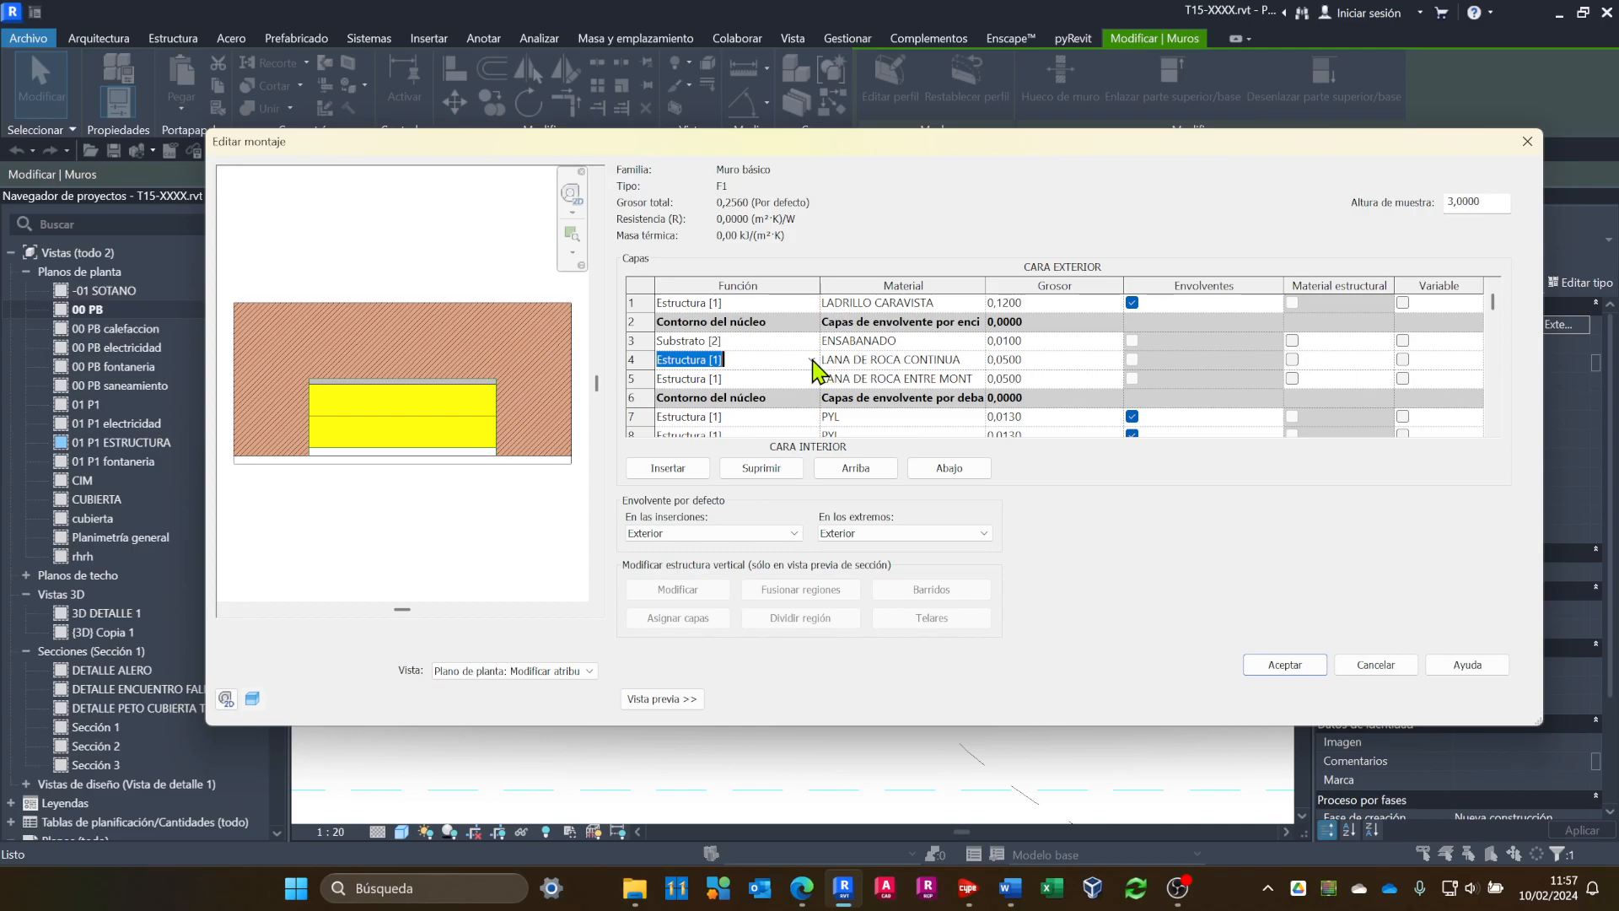
pyautogui.click(812, 359)
pyautogui.click(727, 410)
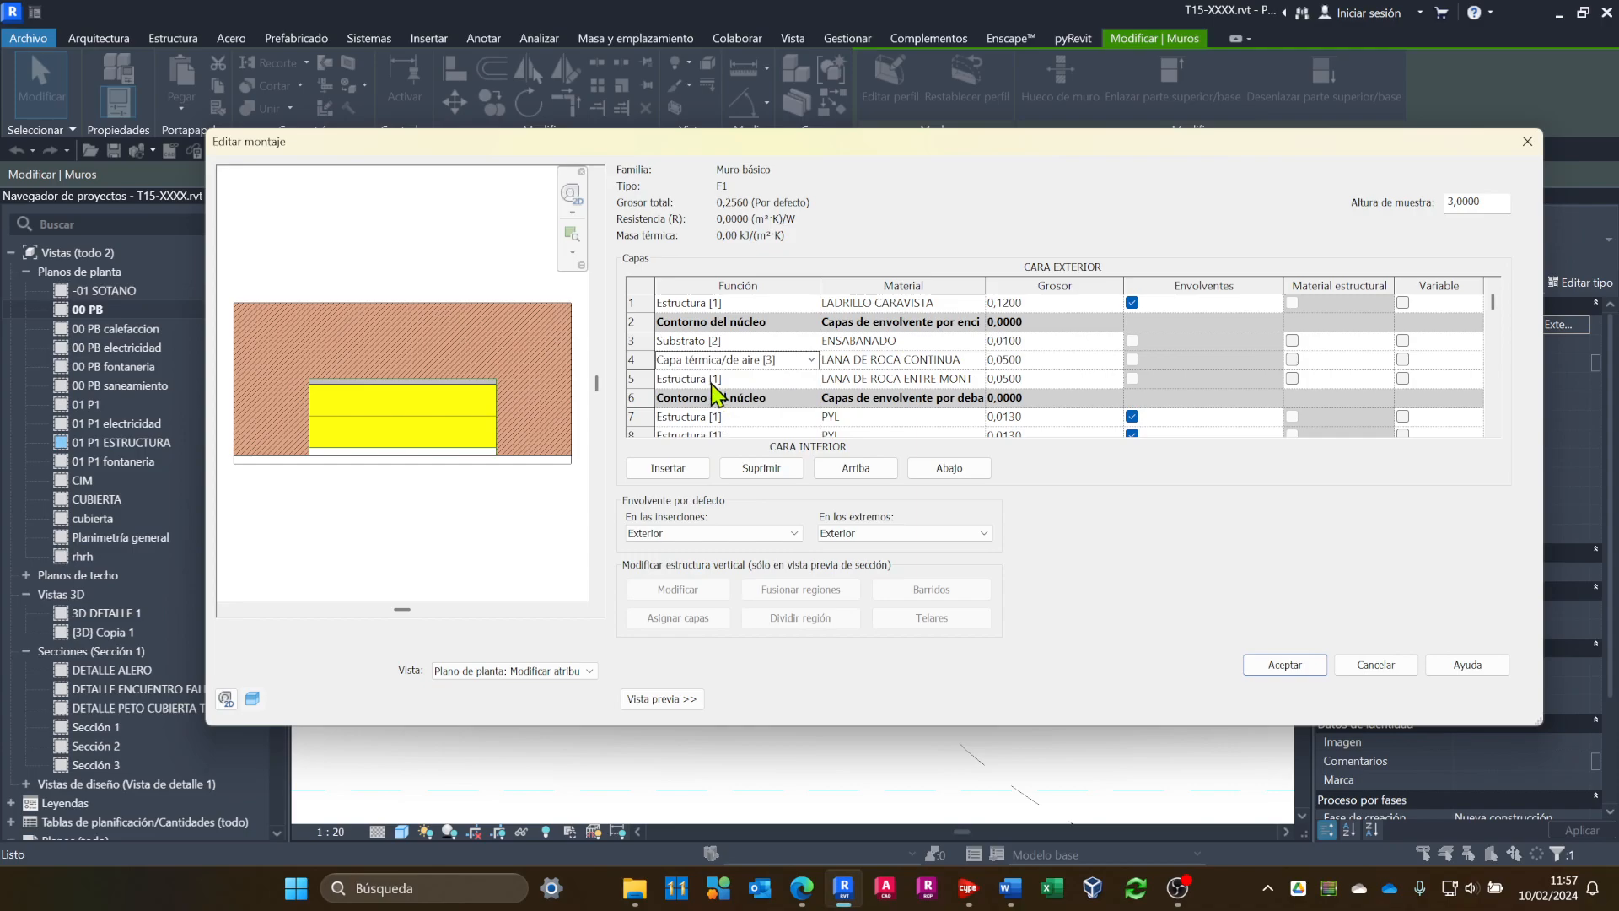
pyautogui.click(812, 378)
pyautogui.click(746, 429)
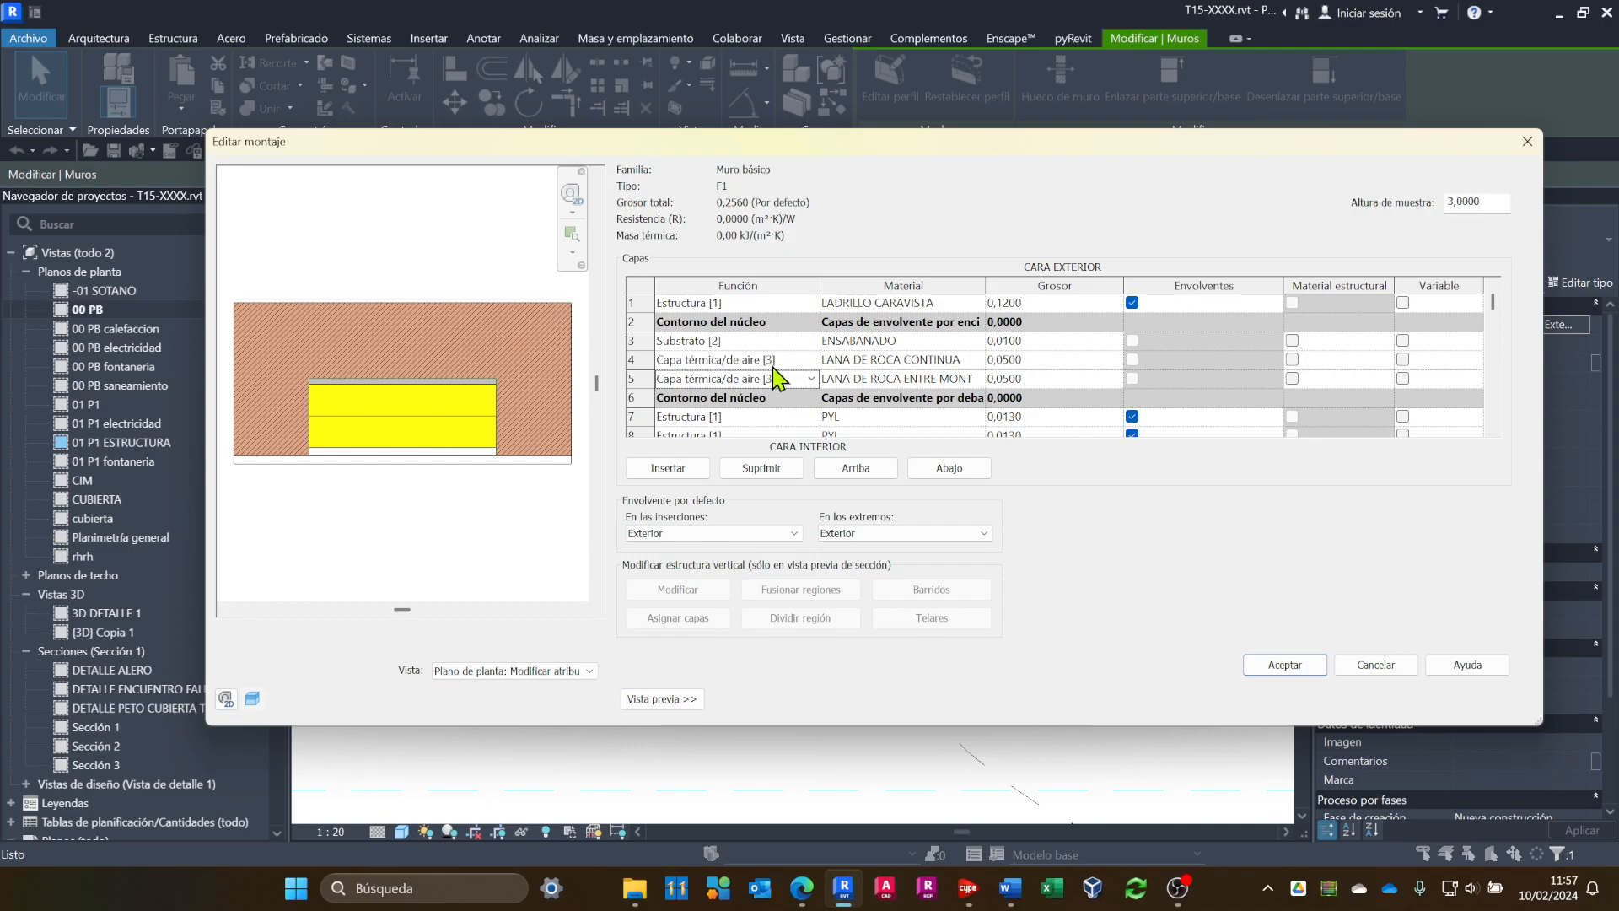
# Assign Acabado 1 [4] to the PYL layer next to the core and Acabado 2 [5] to the innermost one, and enlarge the assembly dialog.
pyautogui.click(764, 422)
pyautogui.click(811, 417)
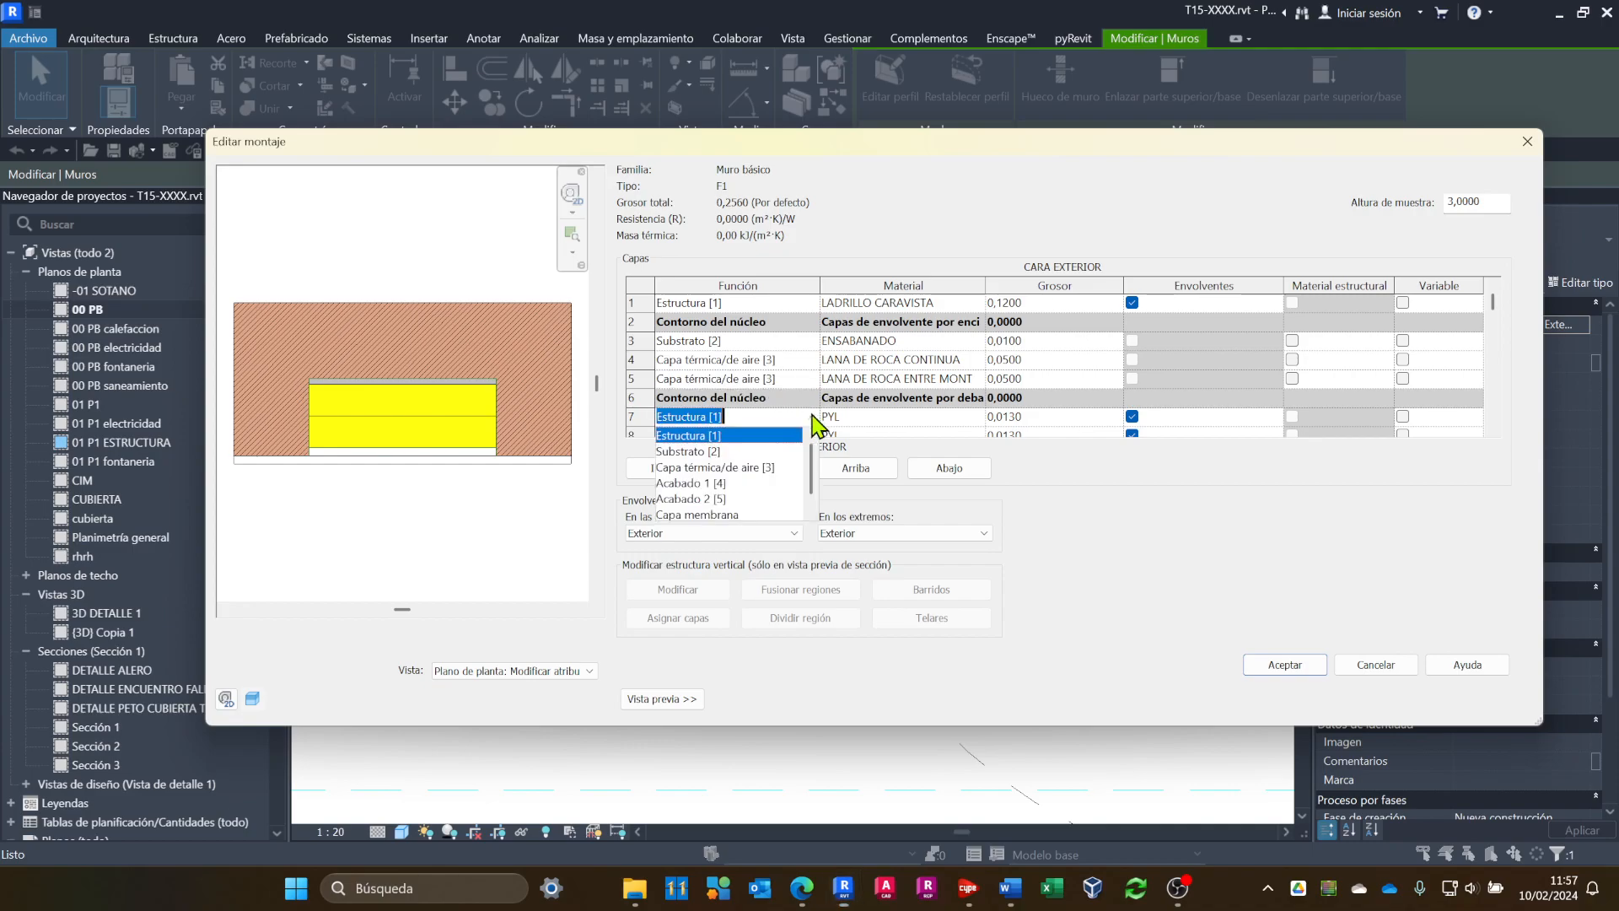
pyautogui.click(704, 483)
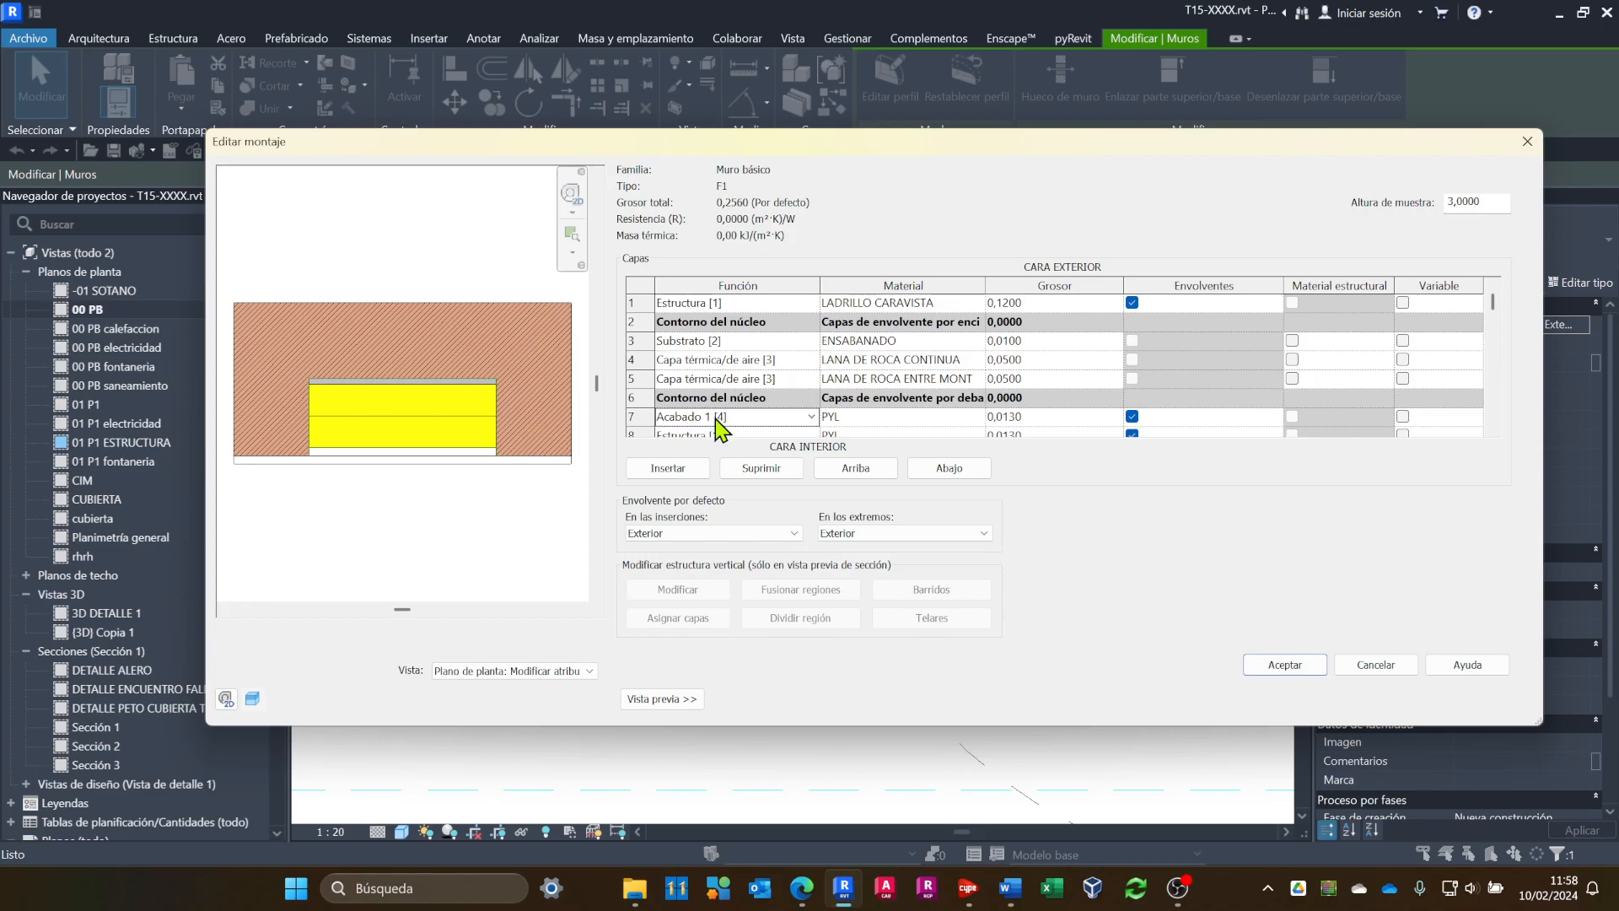
pyautogui.click(769, 430)
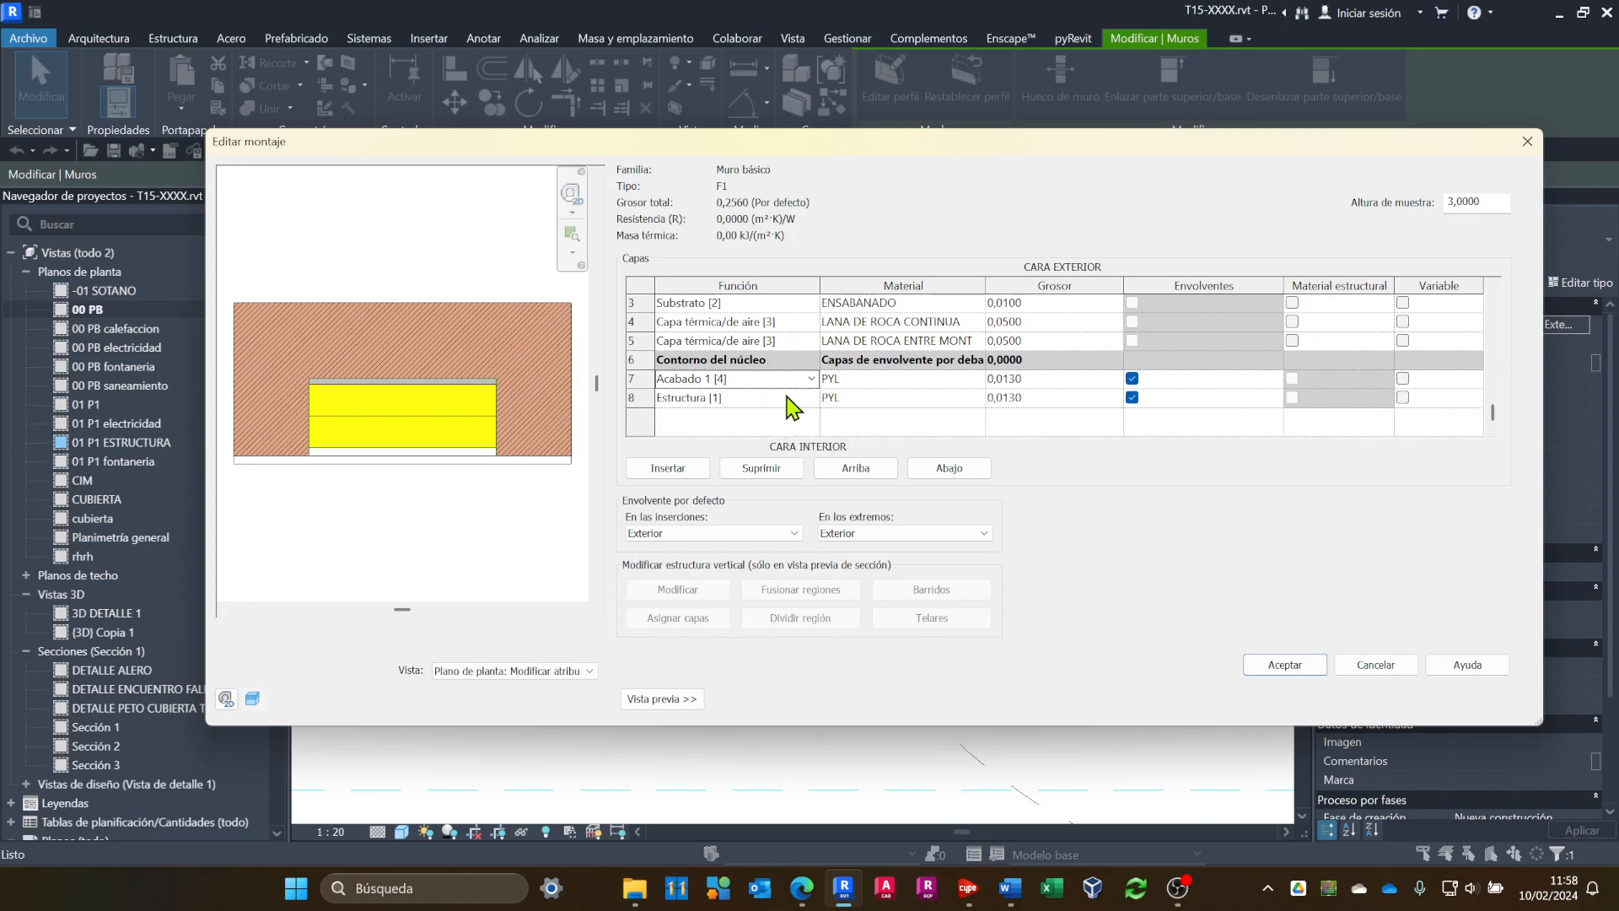
pyautogui.click(812, 397)
pyautogui.click(705, 480)
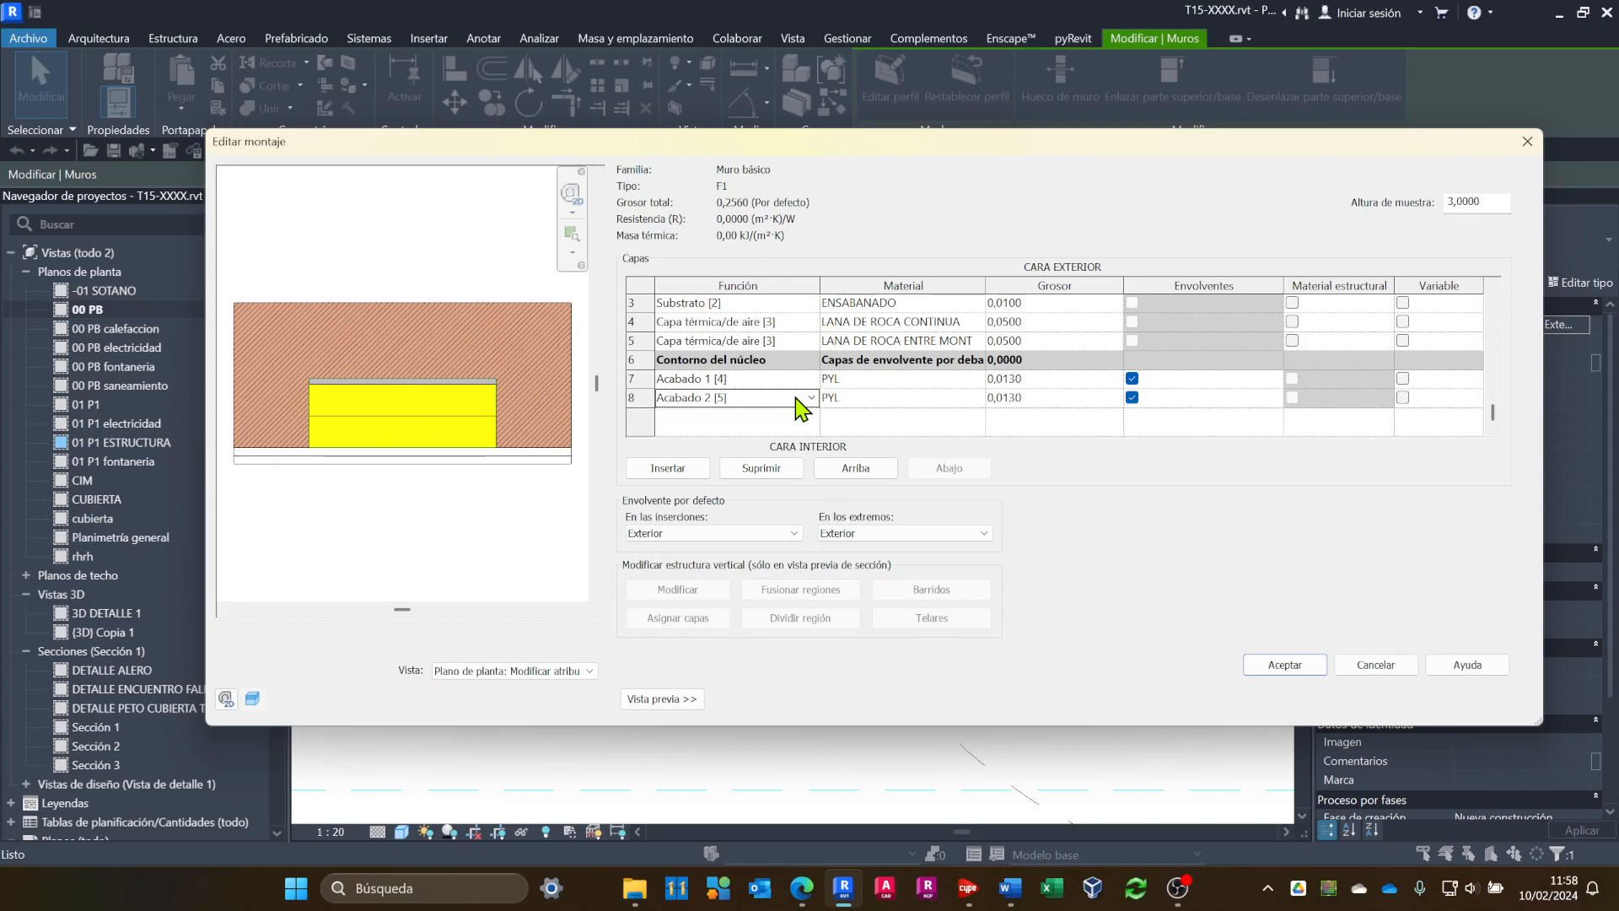
pyautogui.scroll(1, 793, 403)
pyautogui.moveTo(888, 128); pyautogui.dragTo(888, 57)
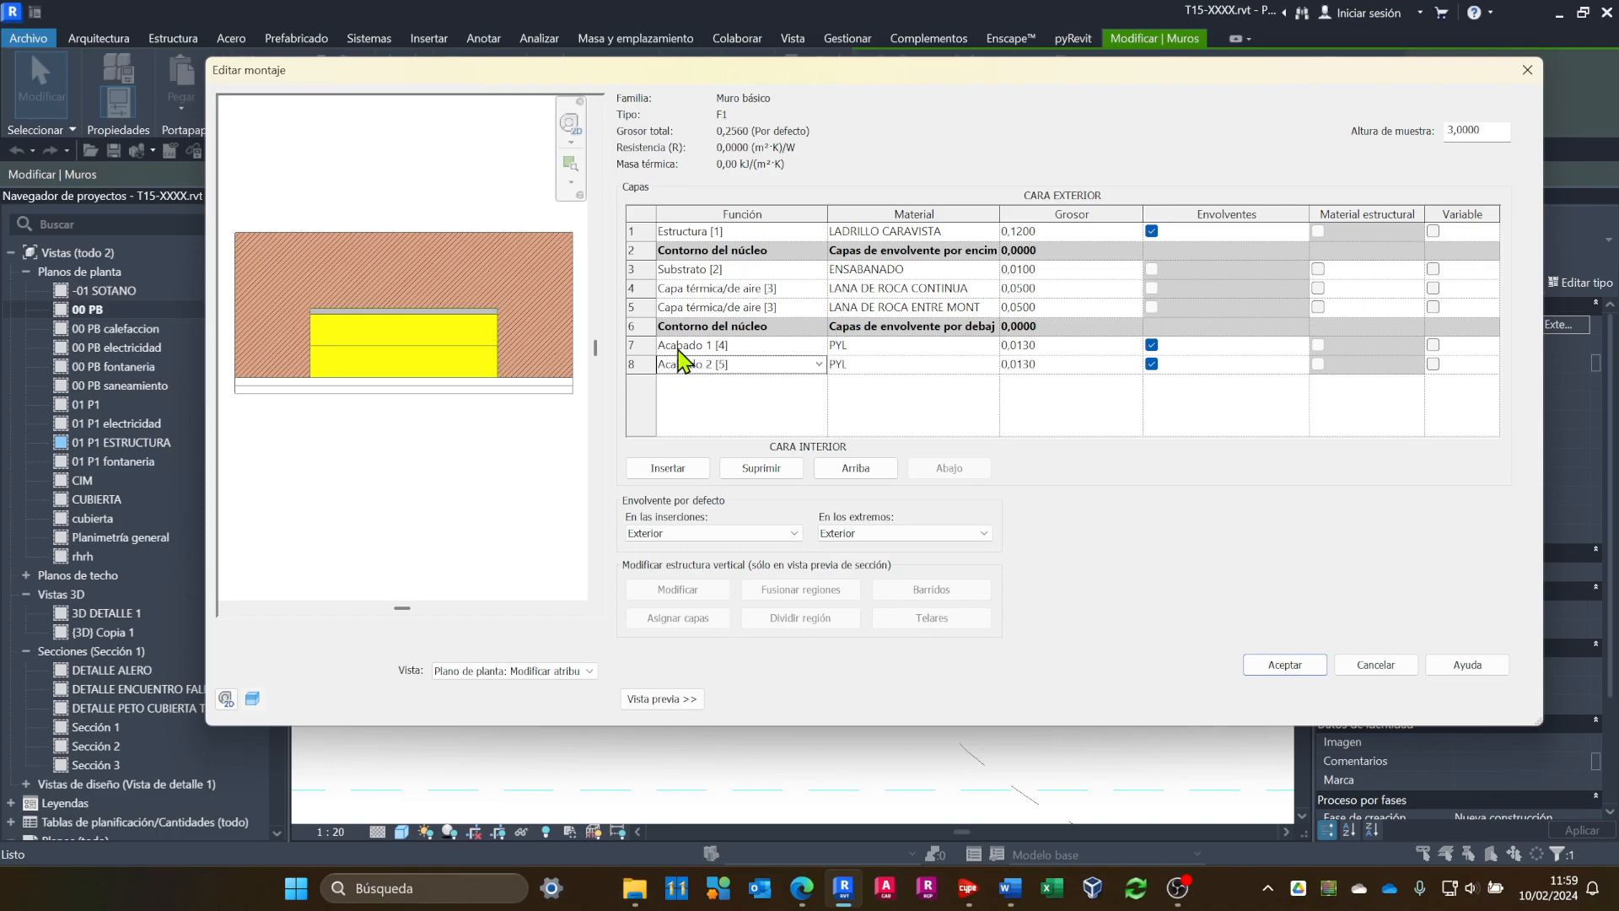
# Try to accept the assembly with the PYL functions swapped: Acabado 2 [5] in row 7 and Acabado 1 [4] in row 8.
pyautogui.click(811, 347)
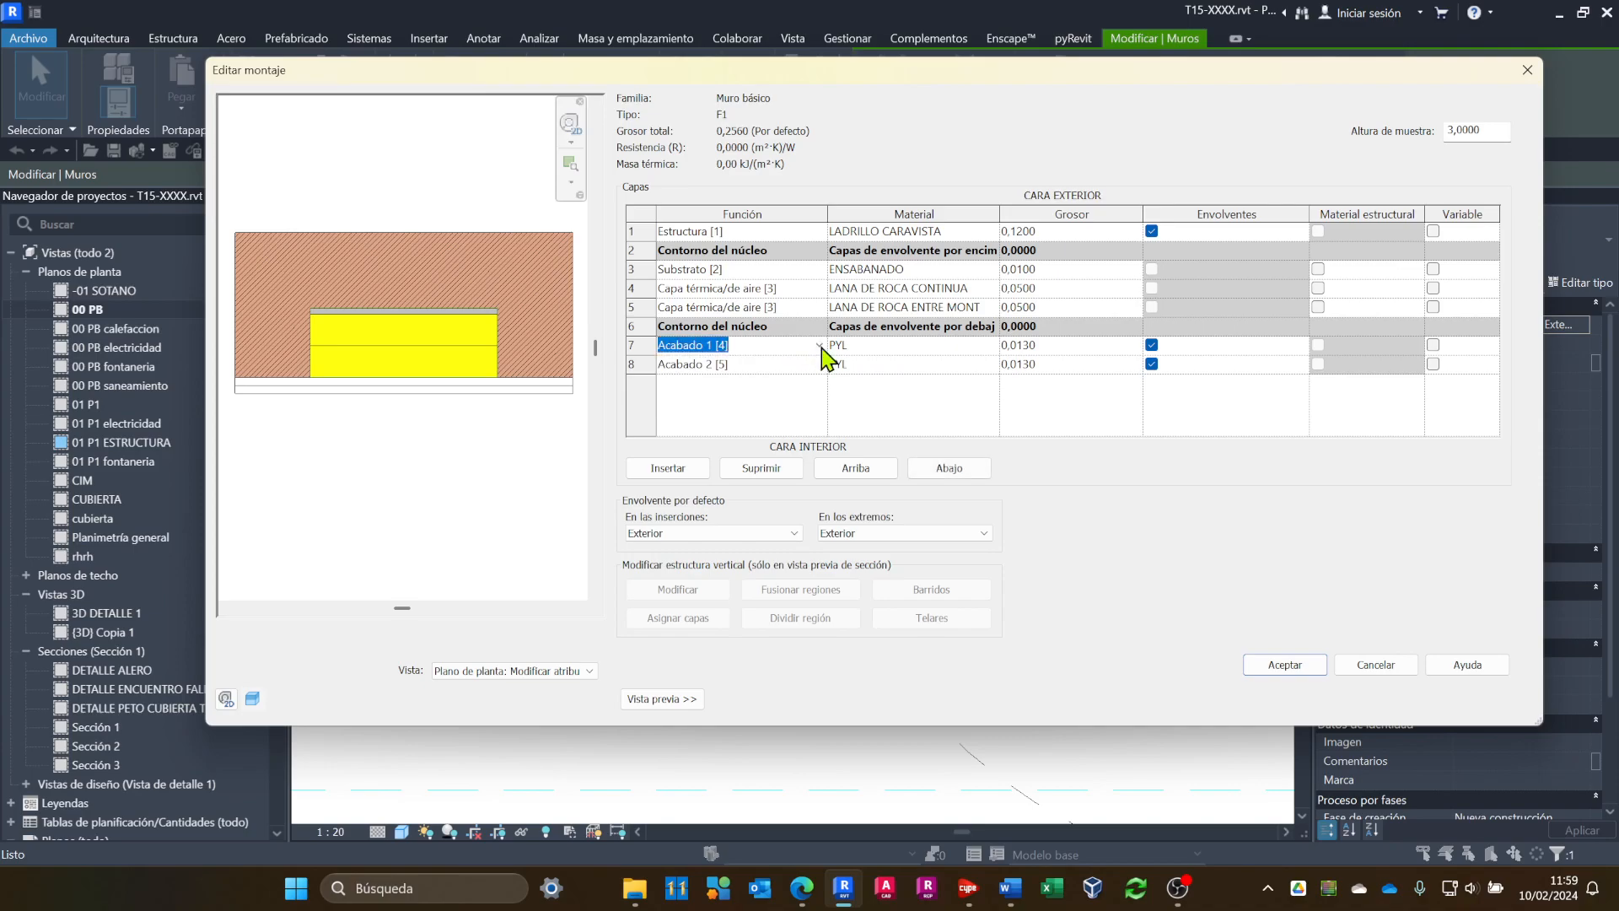
pyautogui.click(818, 345)
pyautogui.click(720, 430)
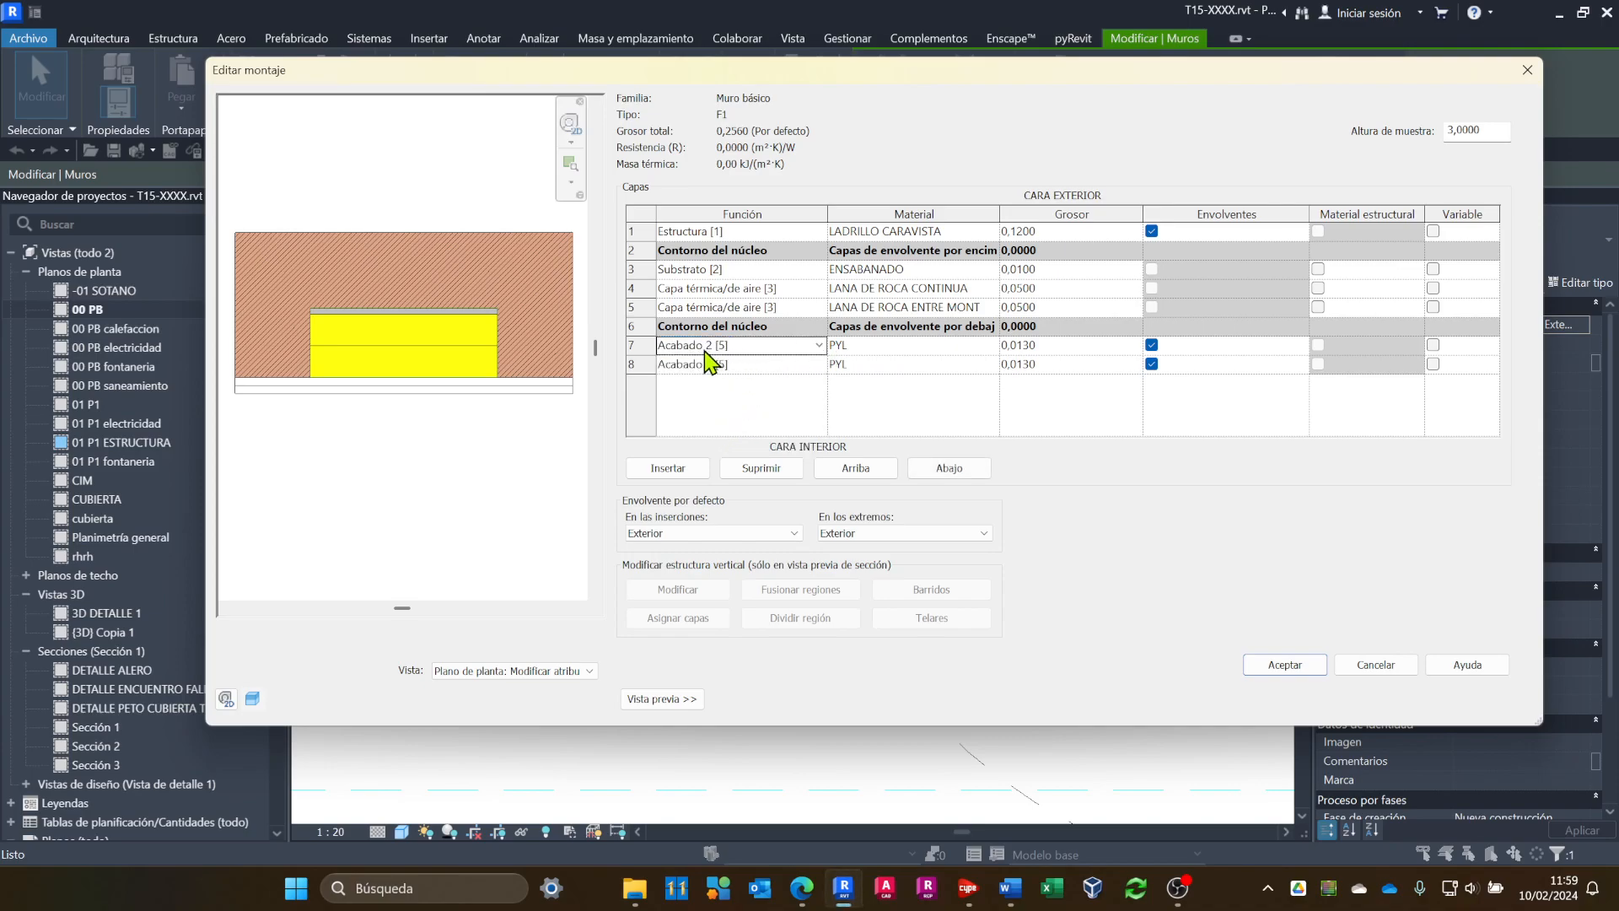
pyautogui.click(816, 363)
pyautogui.click(818, 363)
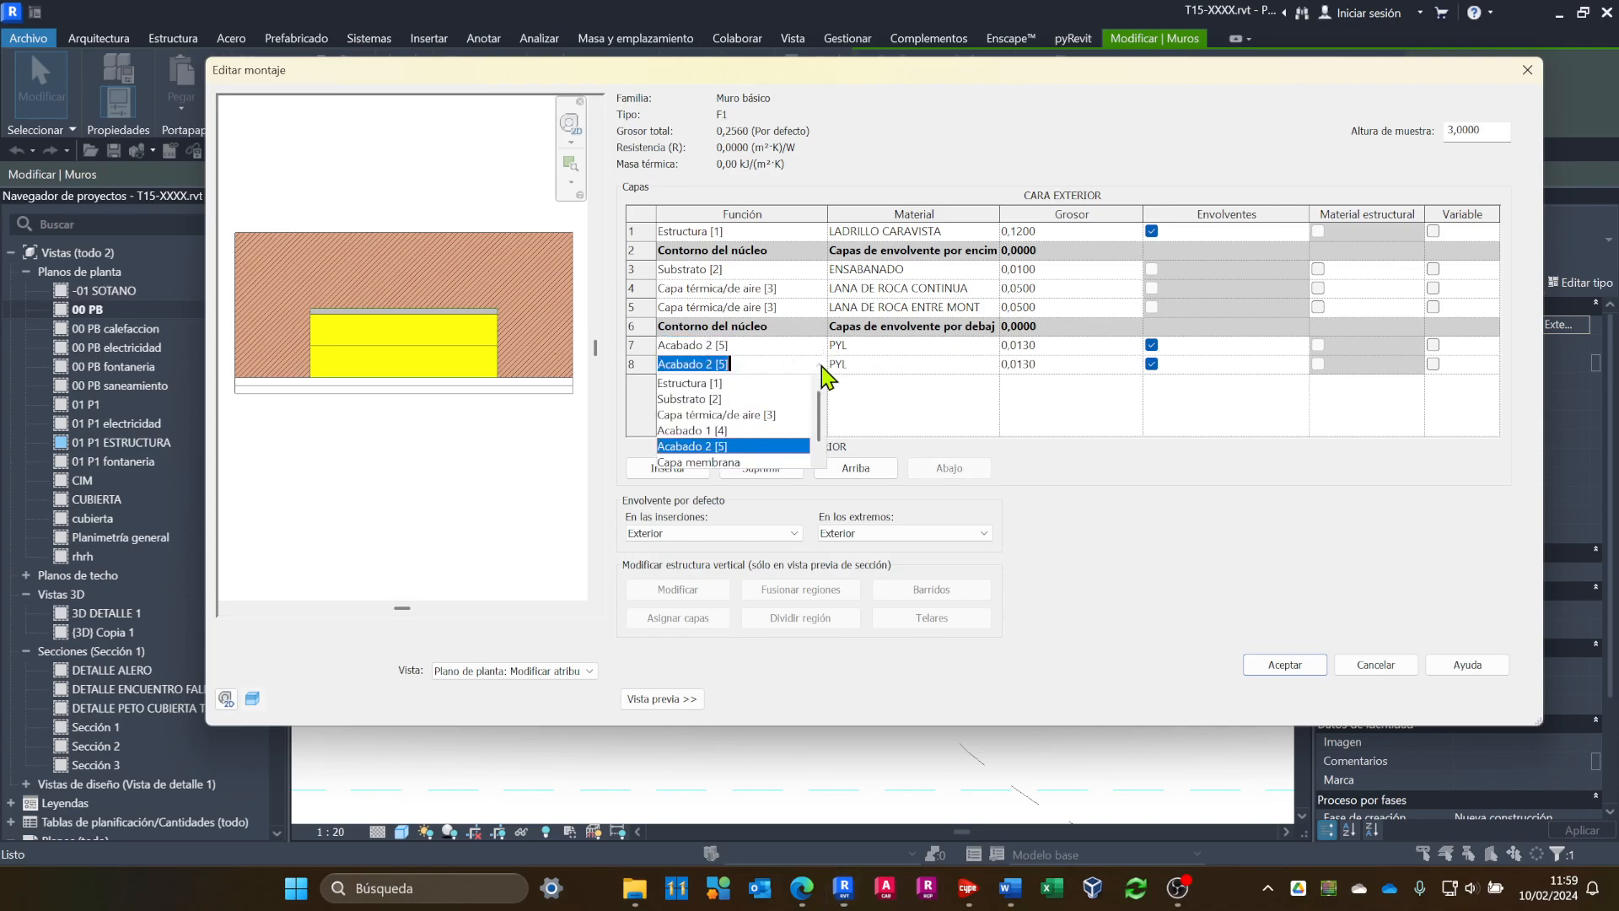
pyautogui.click(713, 431)
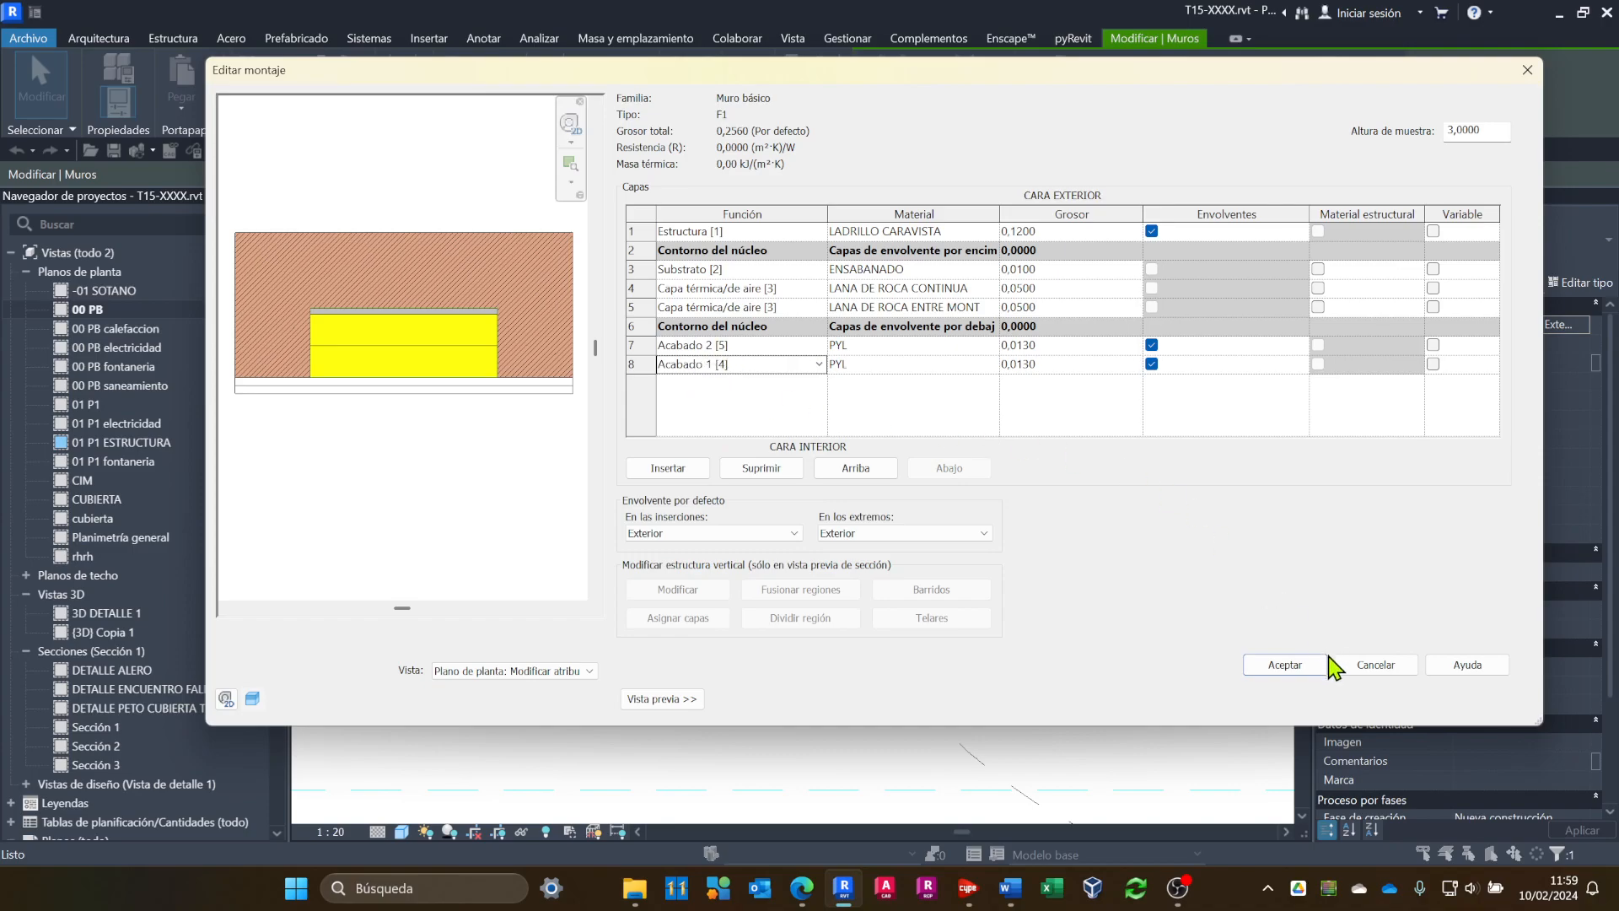
pyautogui.click(1279, 666)
pyautogui.moveTo(757, 330); pyautogui.dragTo(962, 433)
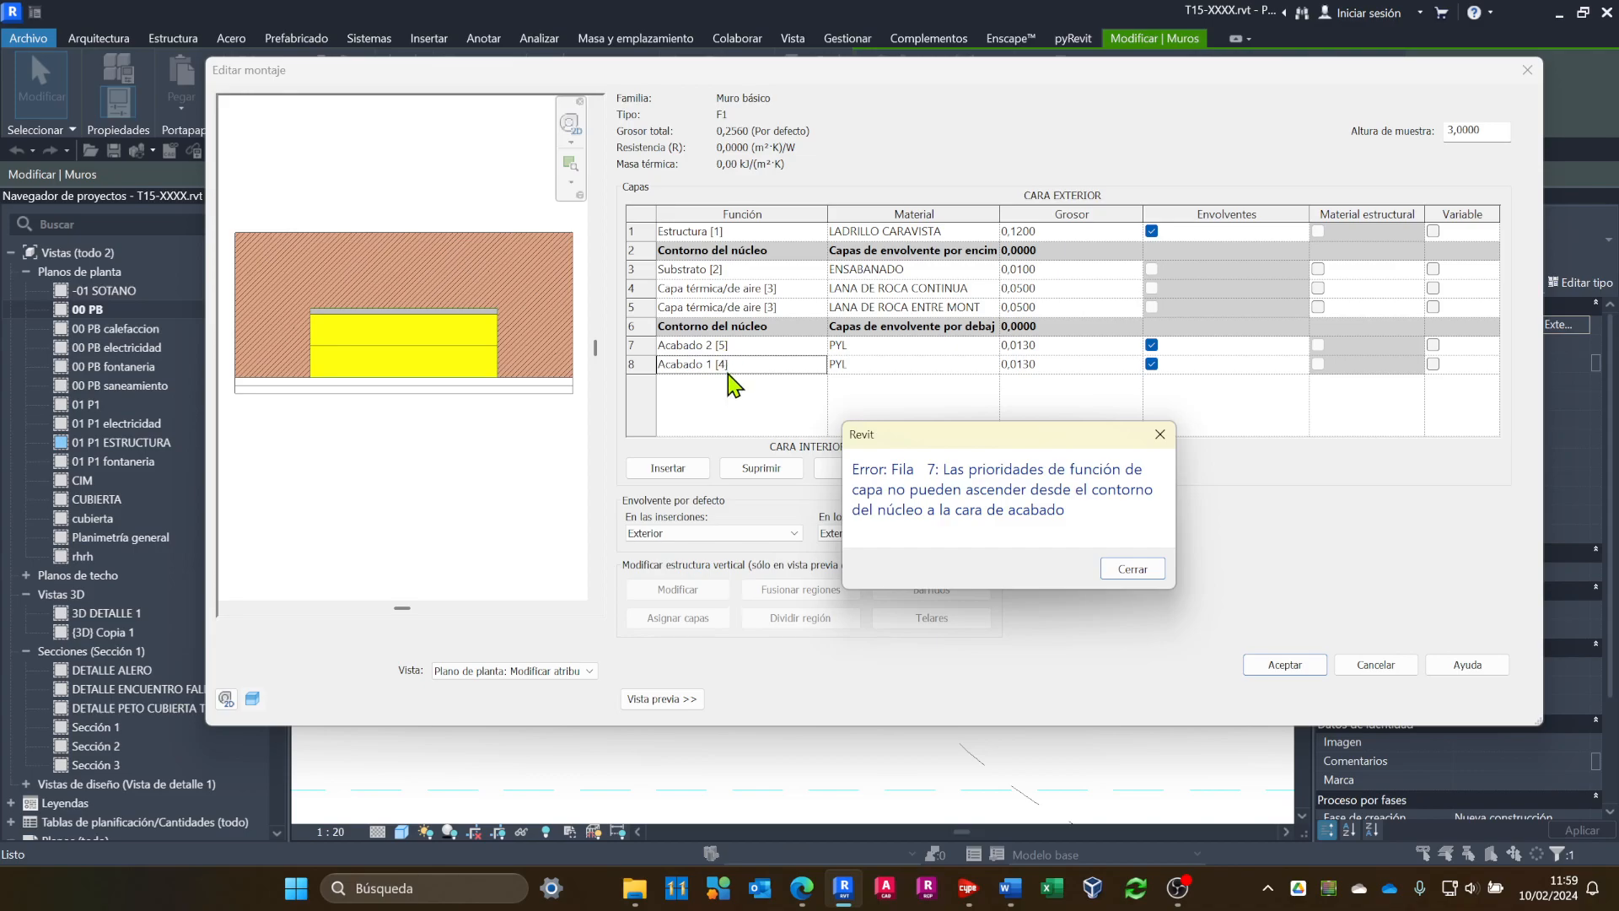
pyautogui.click(693, 346)
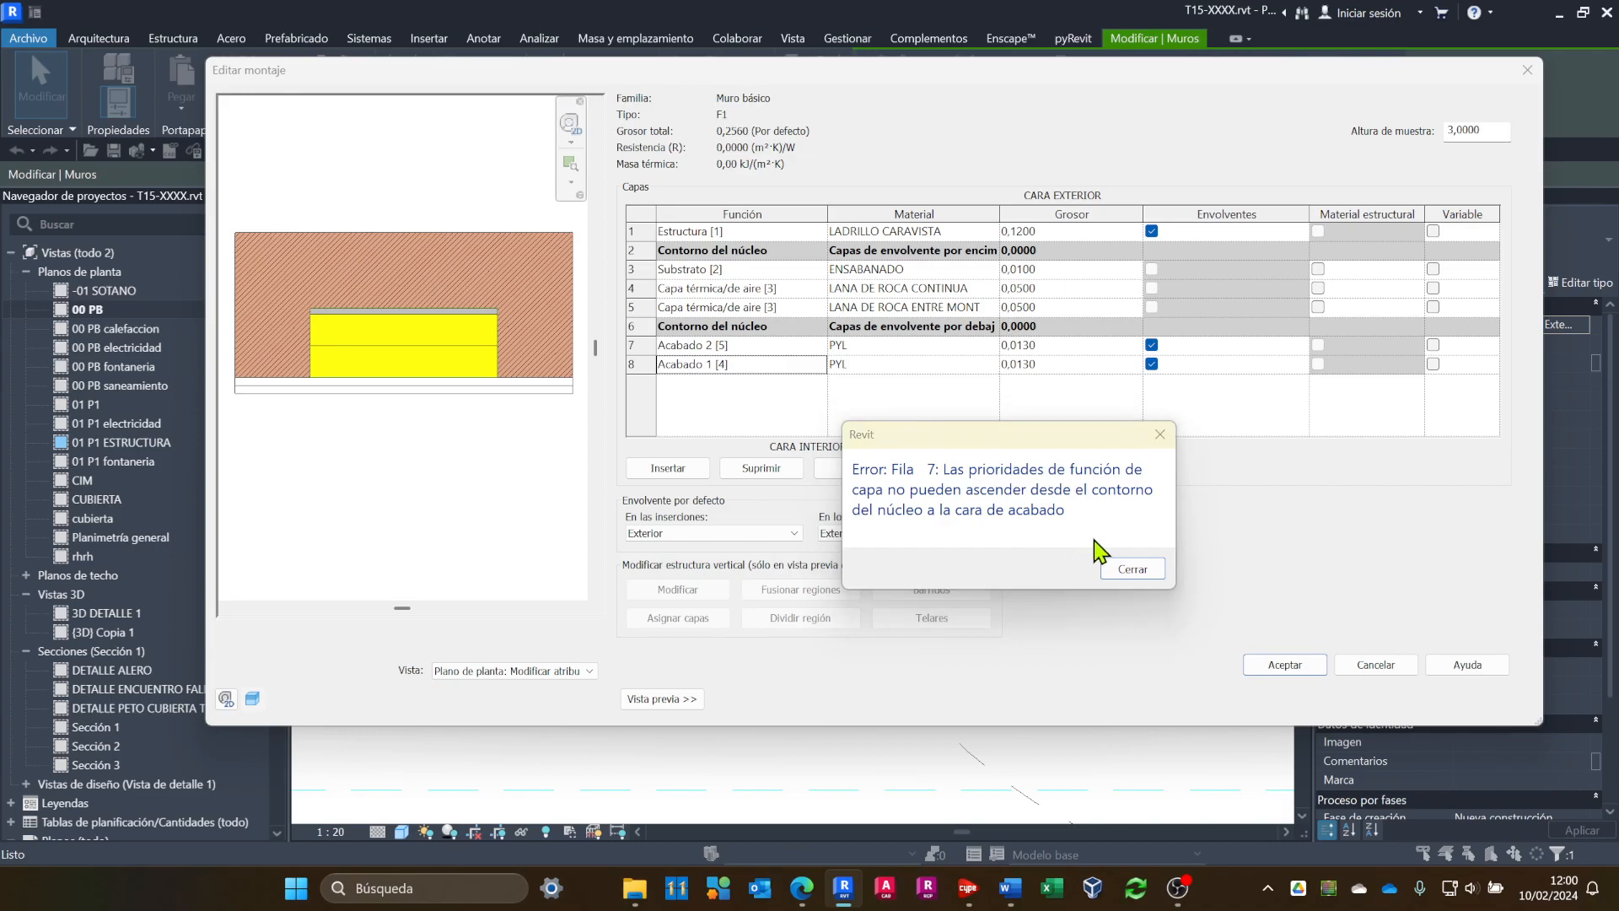
pyautogui.click(1127, 569)
# Swap the PYL functions back to Acabado 1 [4] in row 7 and Acabado 2 [5] in row 8.
pyautogui.click(755, 352)
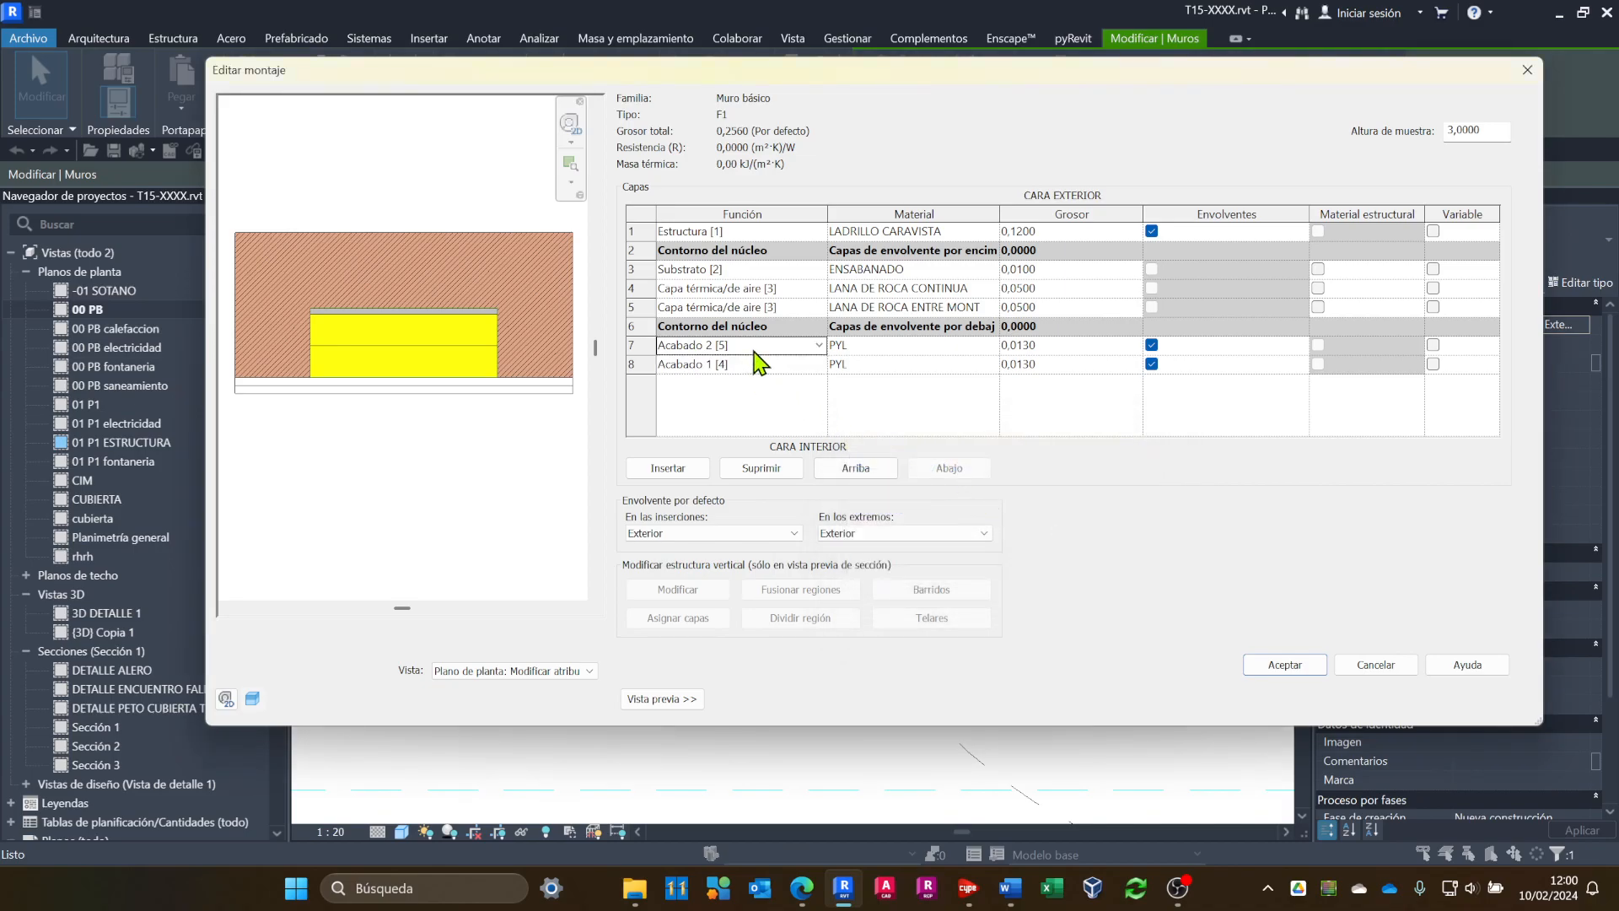
pyautogui.click(818, 345)
pyautogui.click(730, 411)
pyautogui.click(817, 364)
pyautogui.click(716, 447)
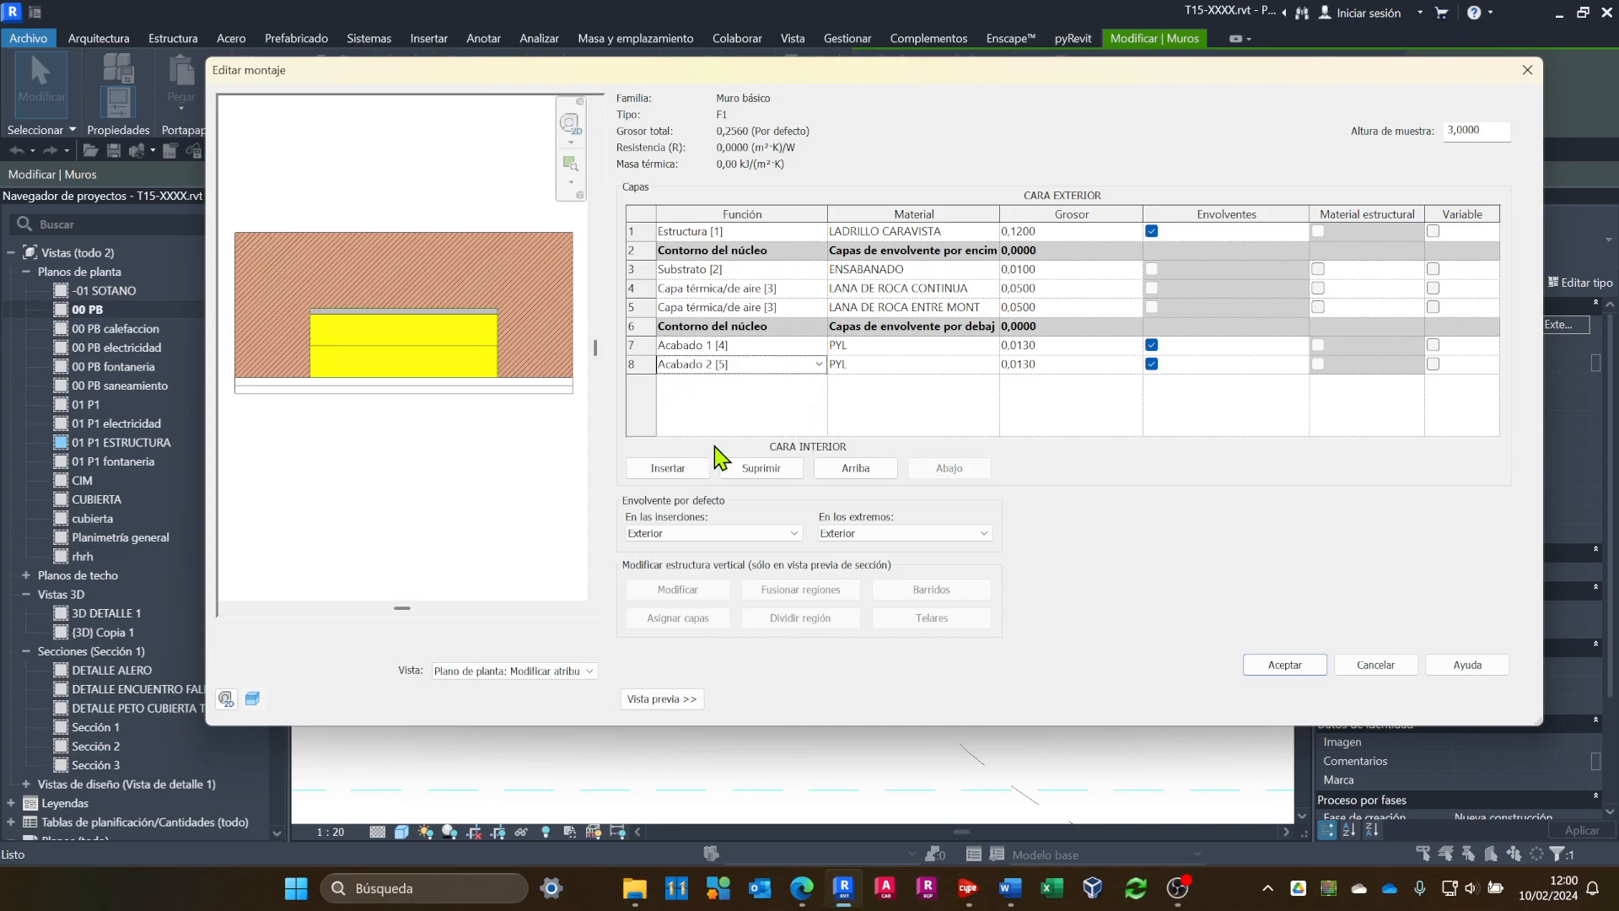
# Try Estructura [1] as the function of the row 7 PYL layer, with Acabado 2 [5] on row 8.
pyautogui.click(818, 346)
pyautogui.click(704, 364)
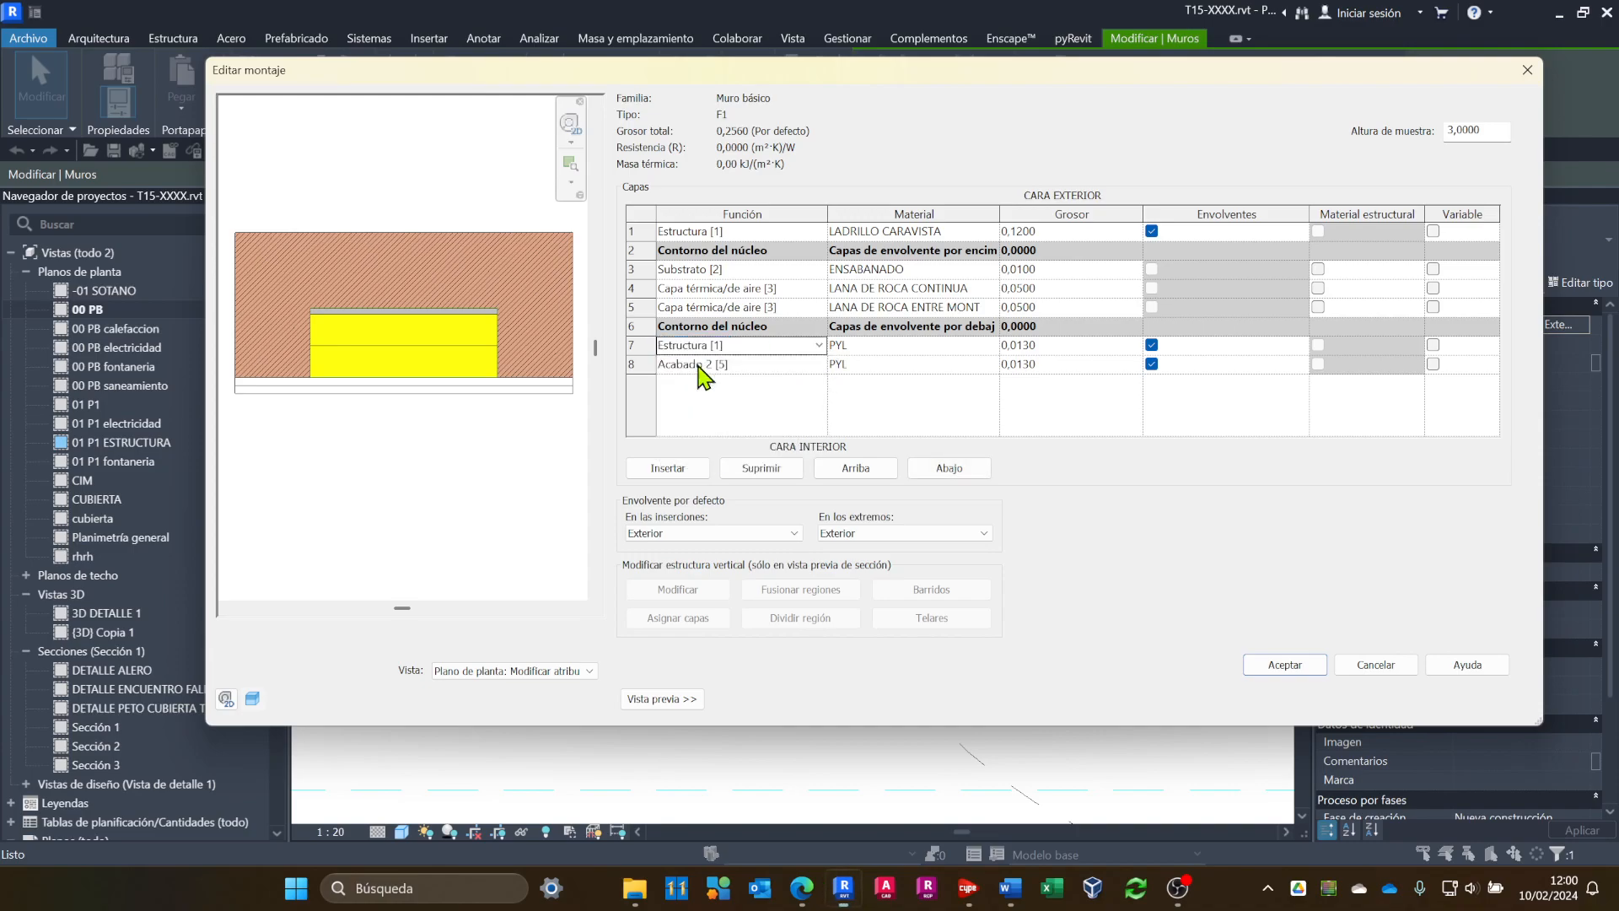
pyautogui.click(816, 363)
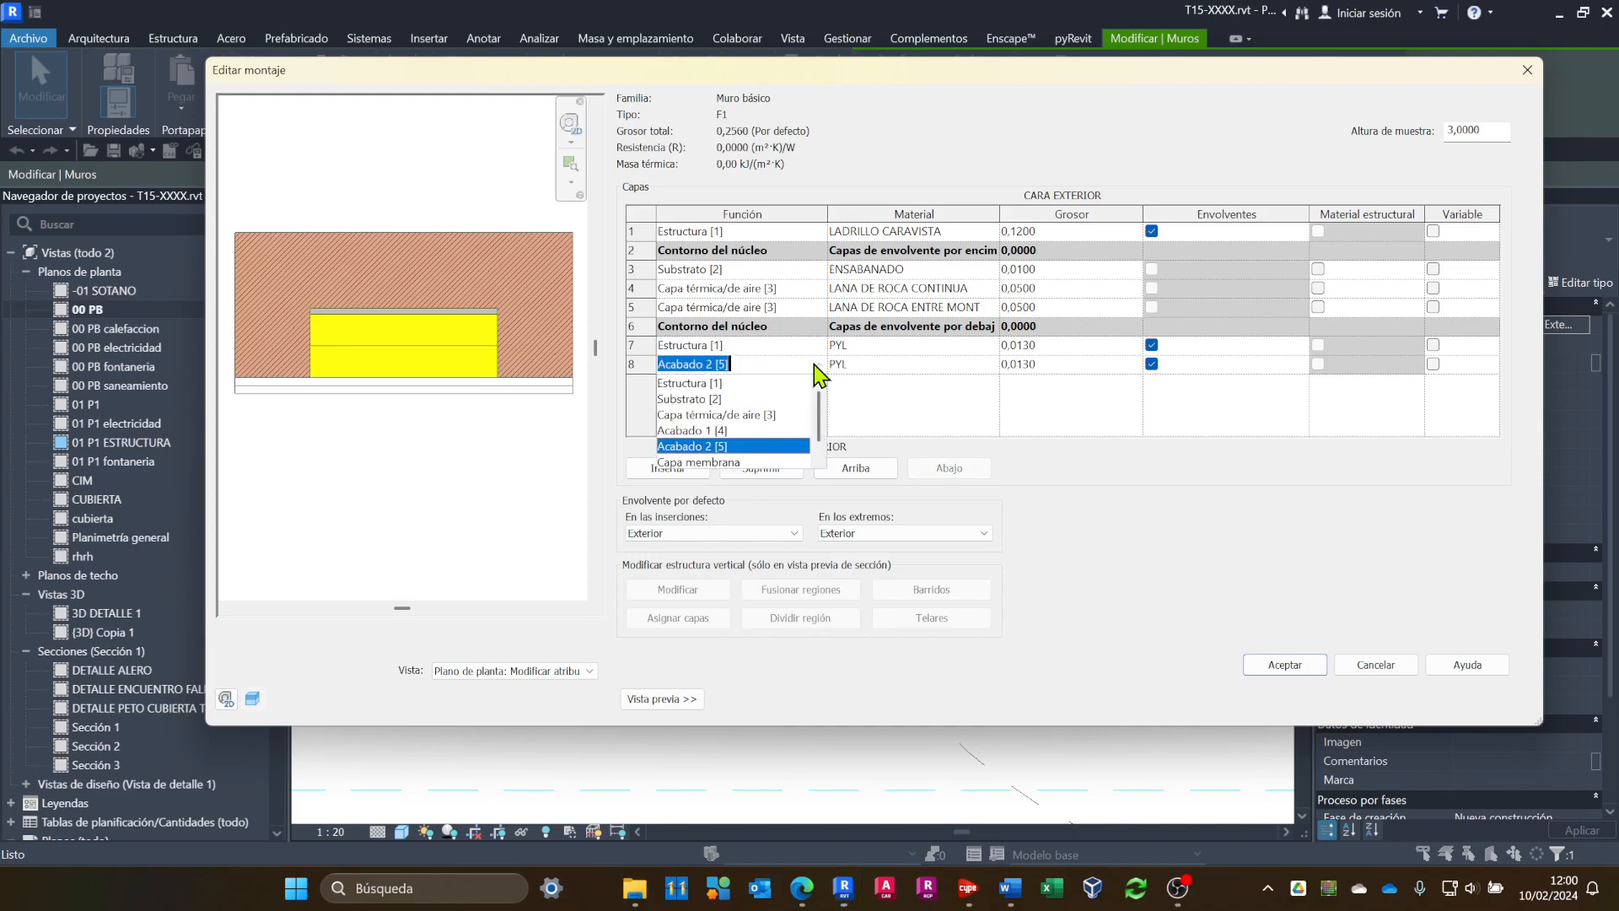
pyautogui.click(723, 450)
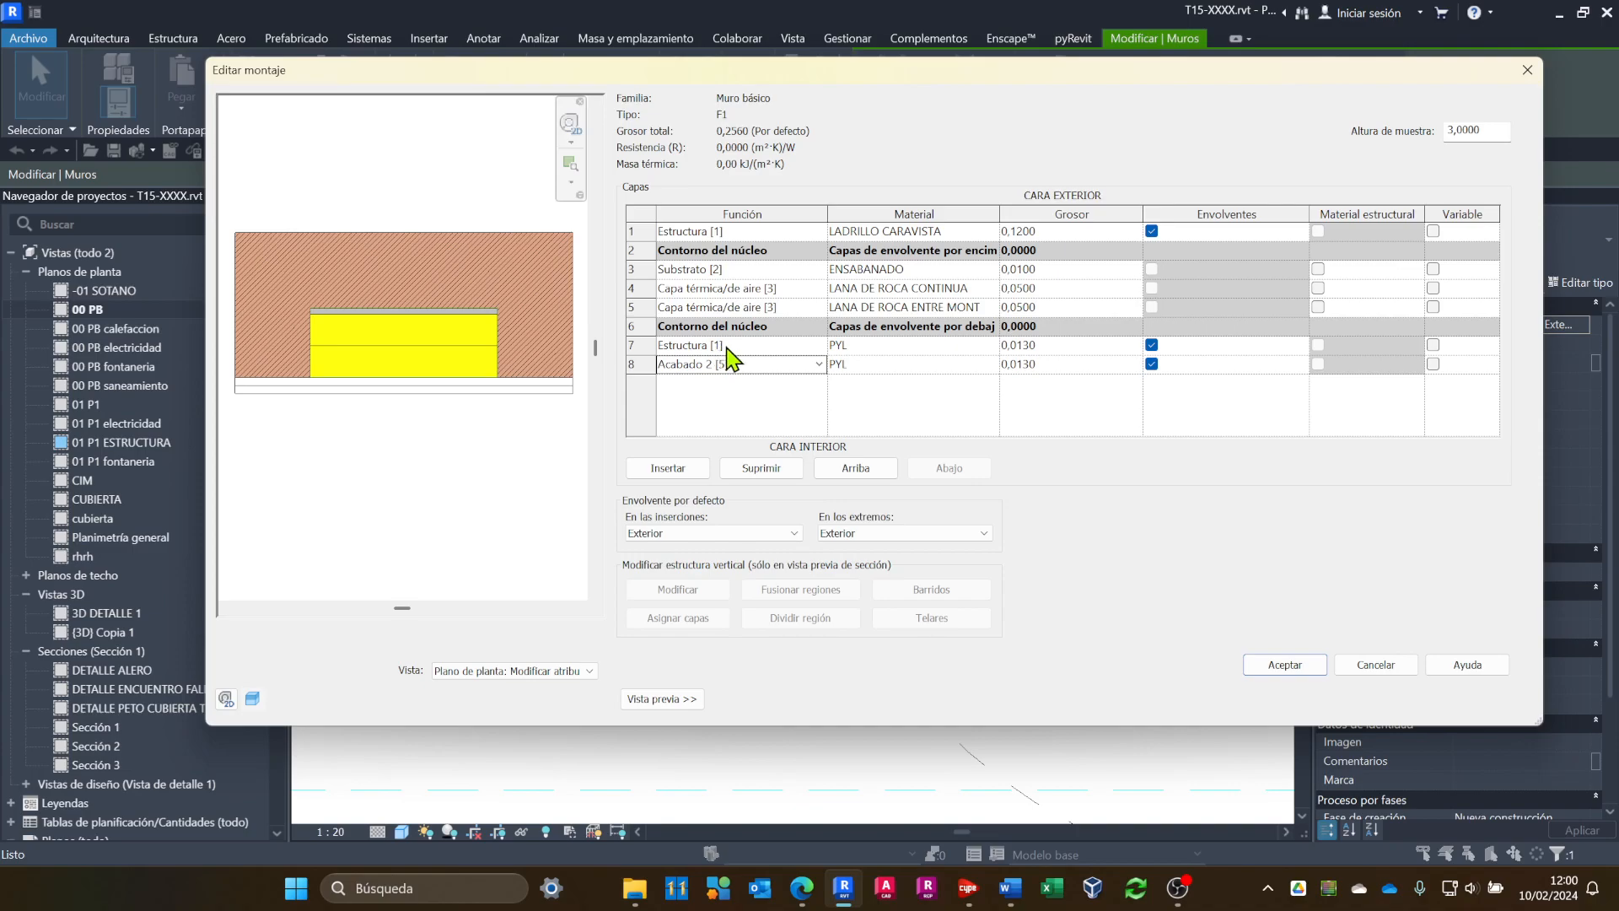
# Set the row 7 PYL layer's function to Acabado 1 [4] and accept F1's assembly and type properties.
pyautogui.click(805, 345)
pyautogui.click(817, 345)
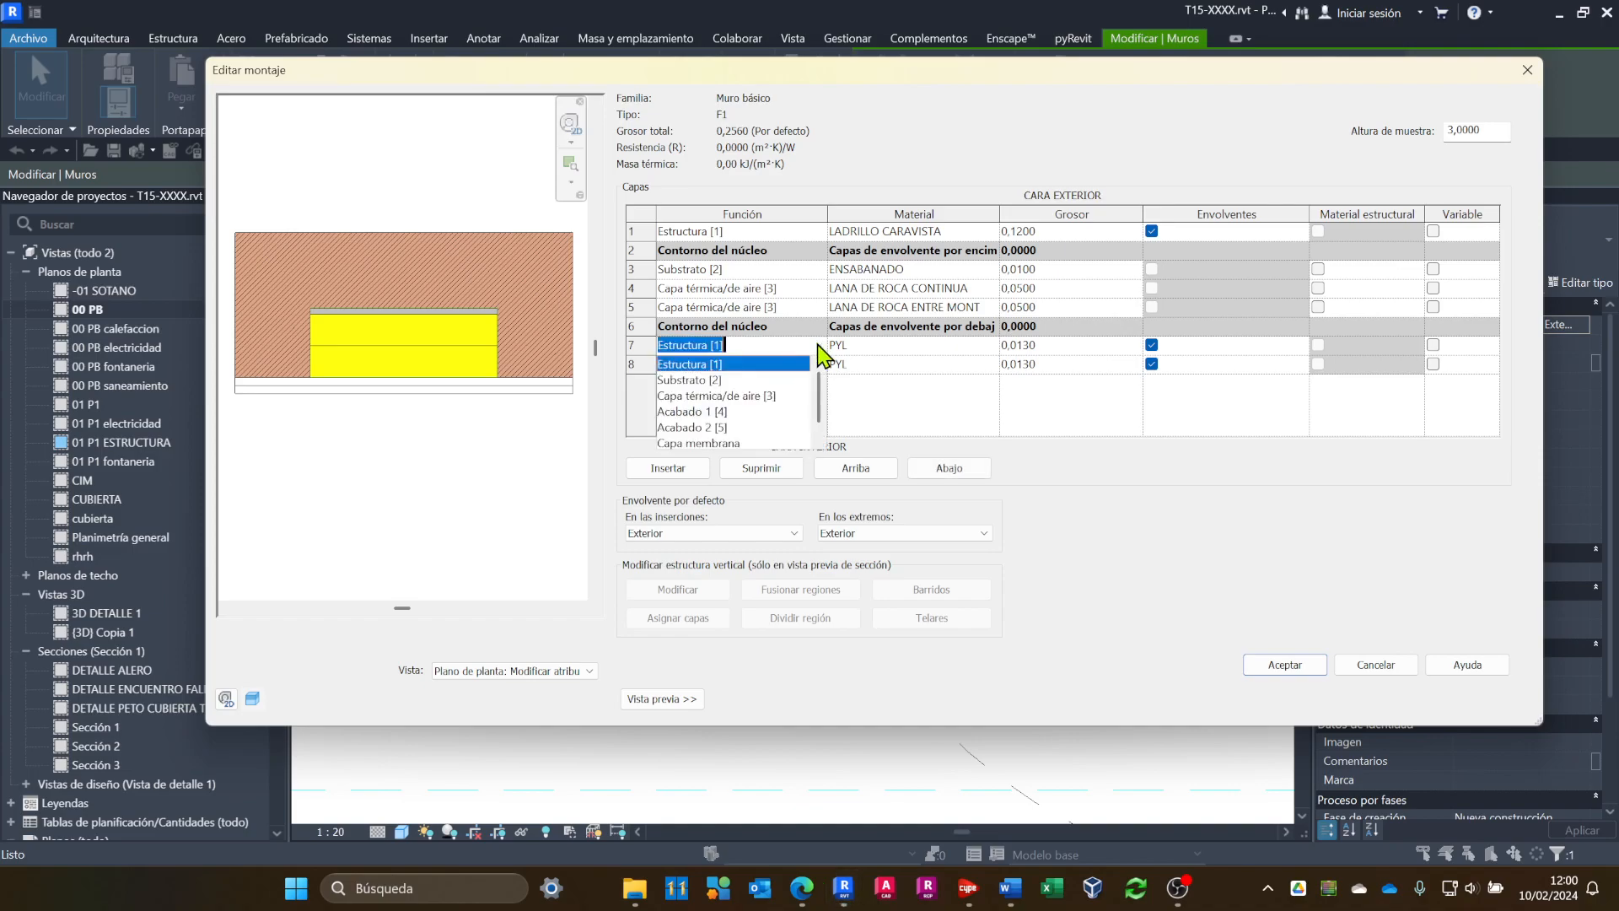
pyautogui.click(713, 413)
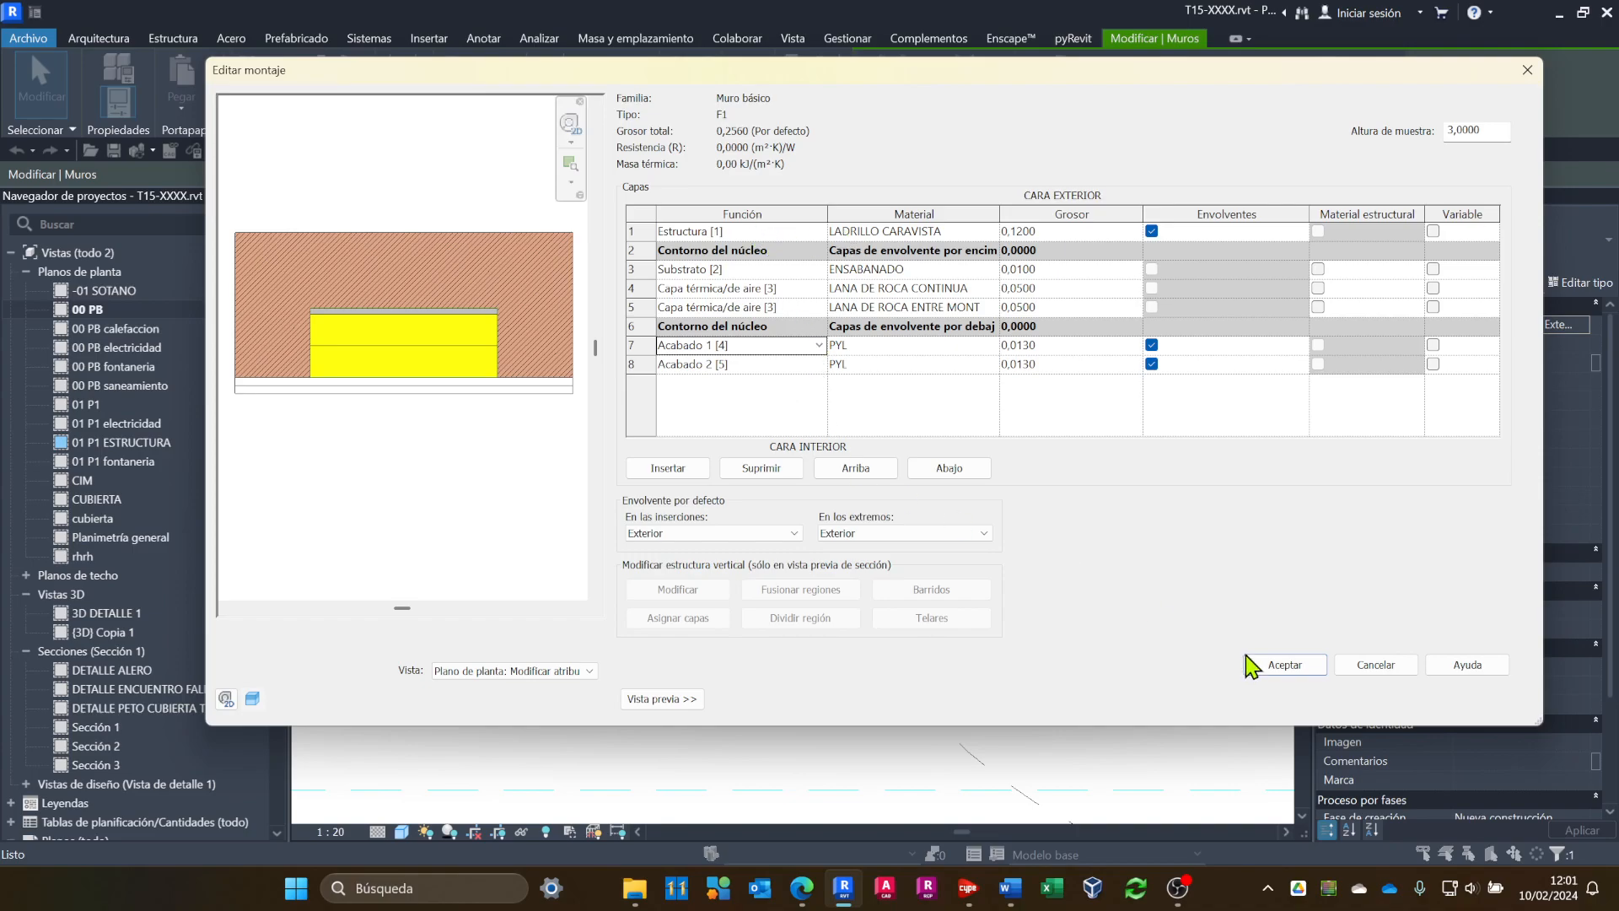
pyautogui.click(1304, 664)
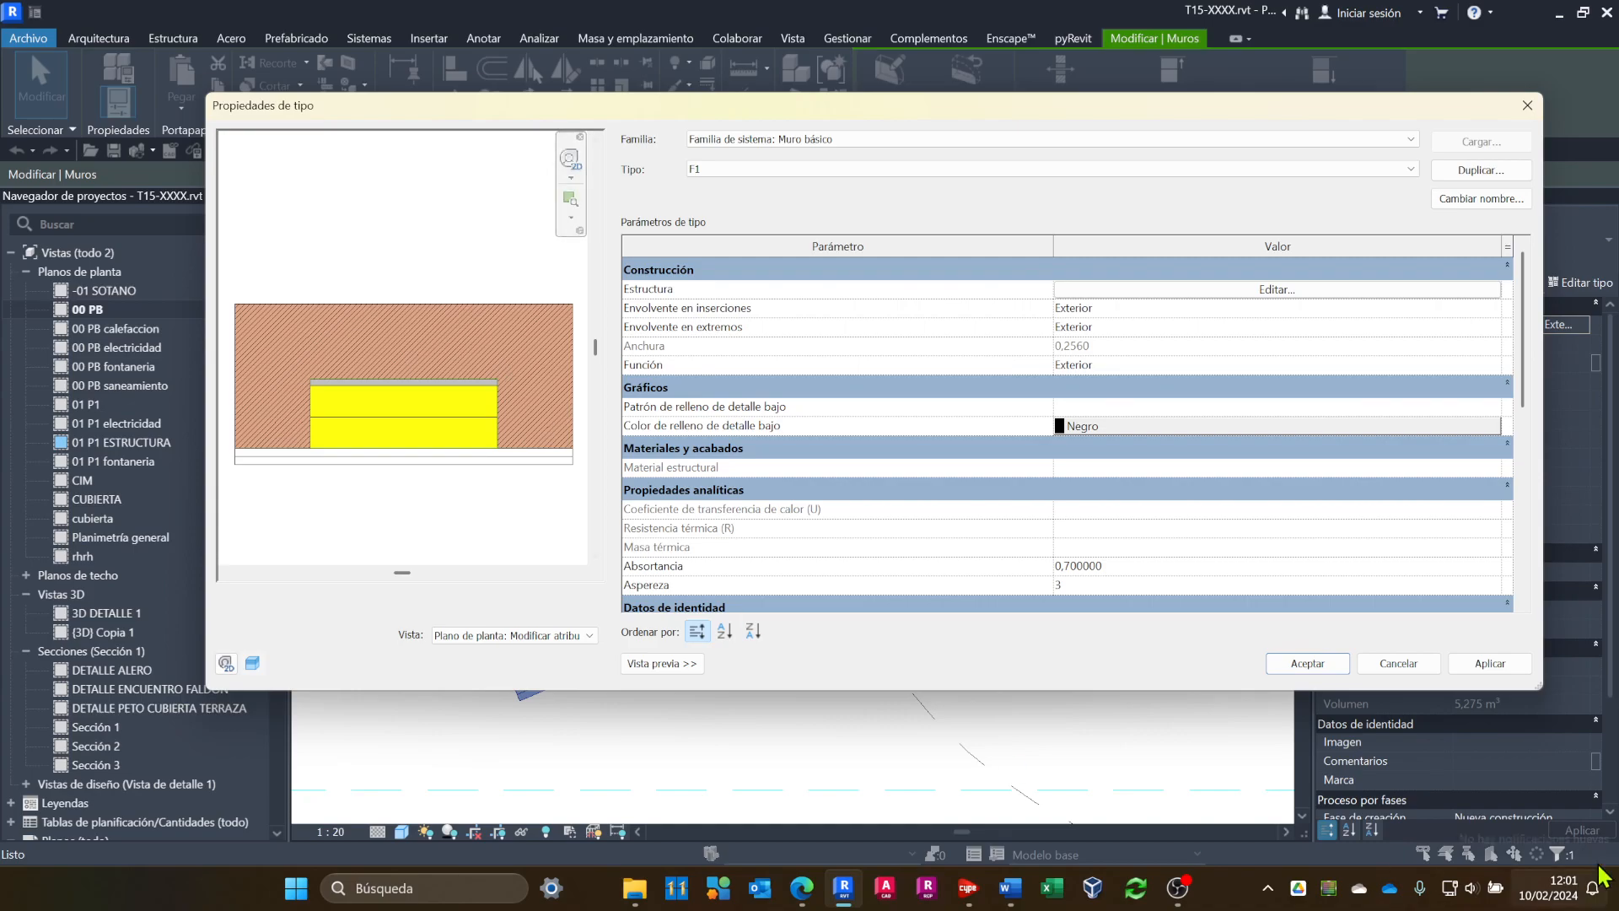
pyautogui.click(1302, 665)
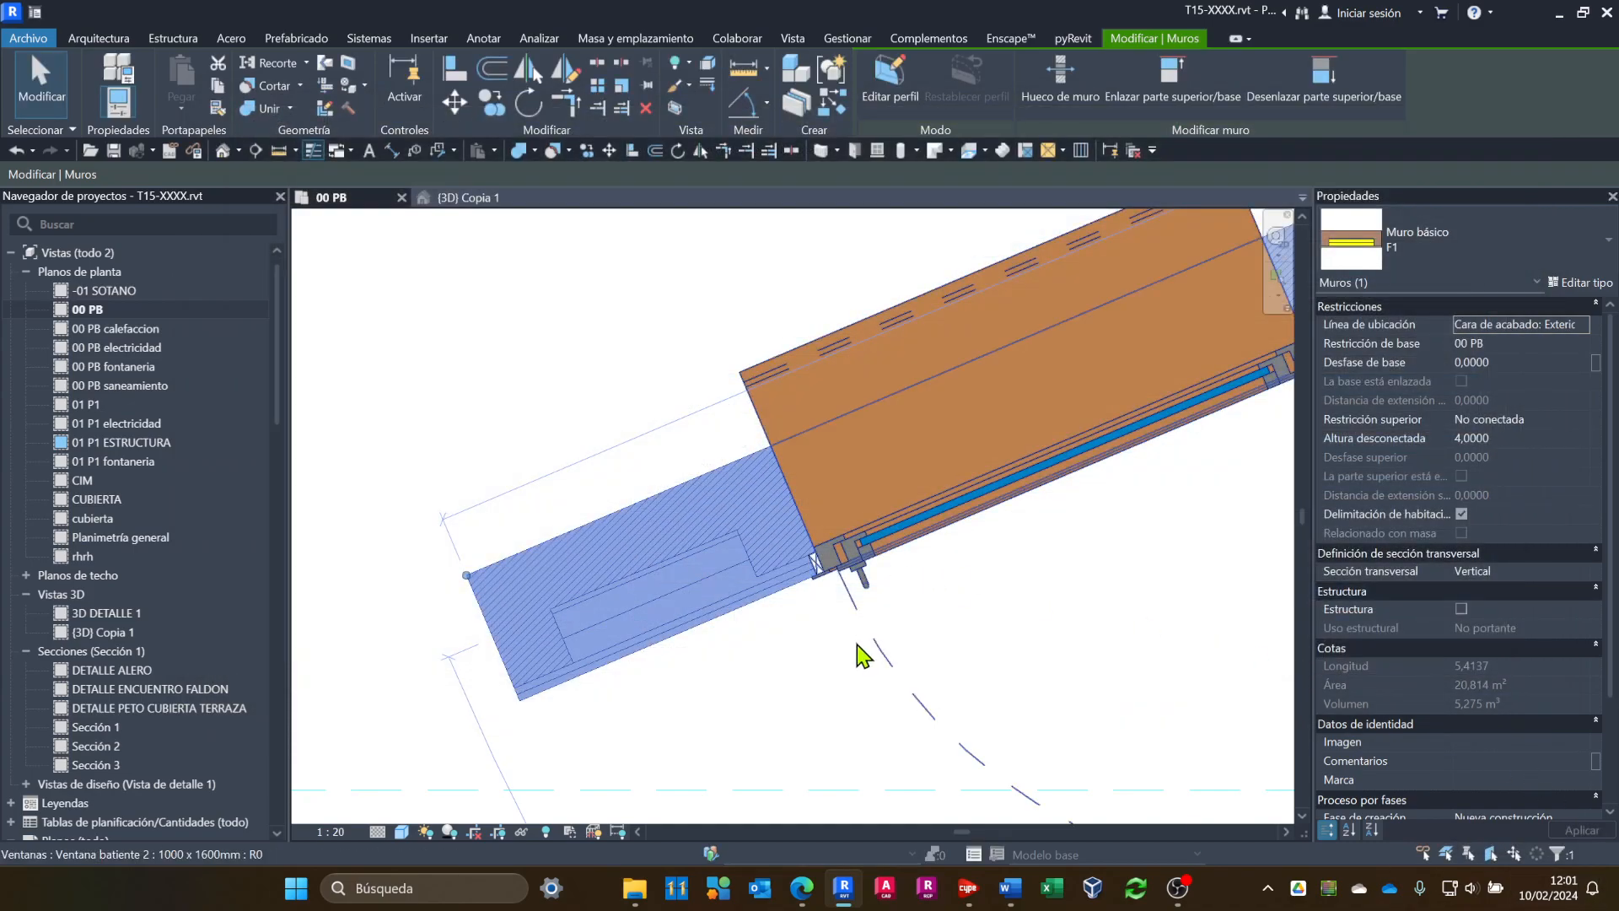
# Examine how facade wall F1's layers wrap at the window opening and at the wall's free end.
pyautogui.click(770, 708)
pyautogui.scroll(-1, 764, 702)
pyautogui.moveTo(1110, 659); pyautogui.dragTo(978, 660, button='middle')
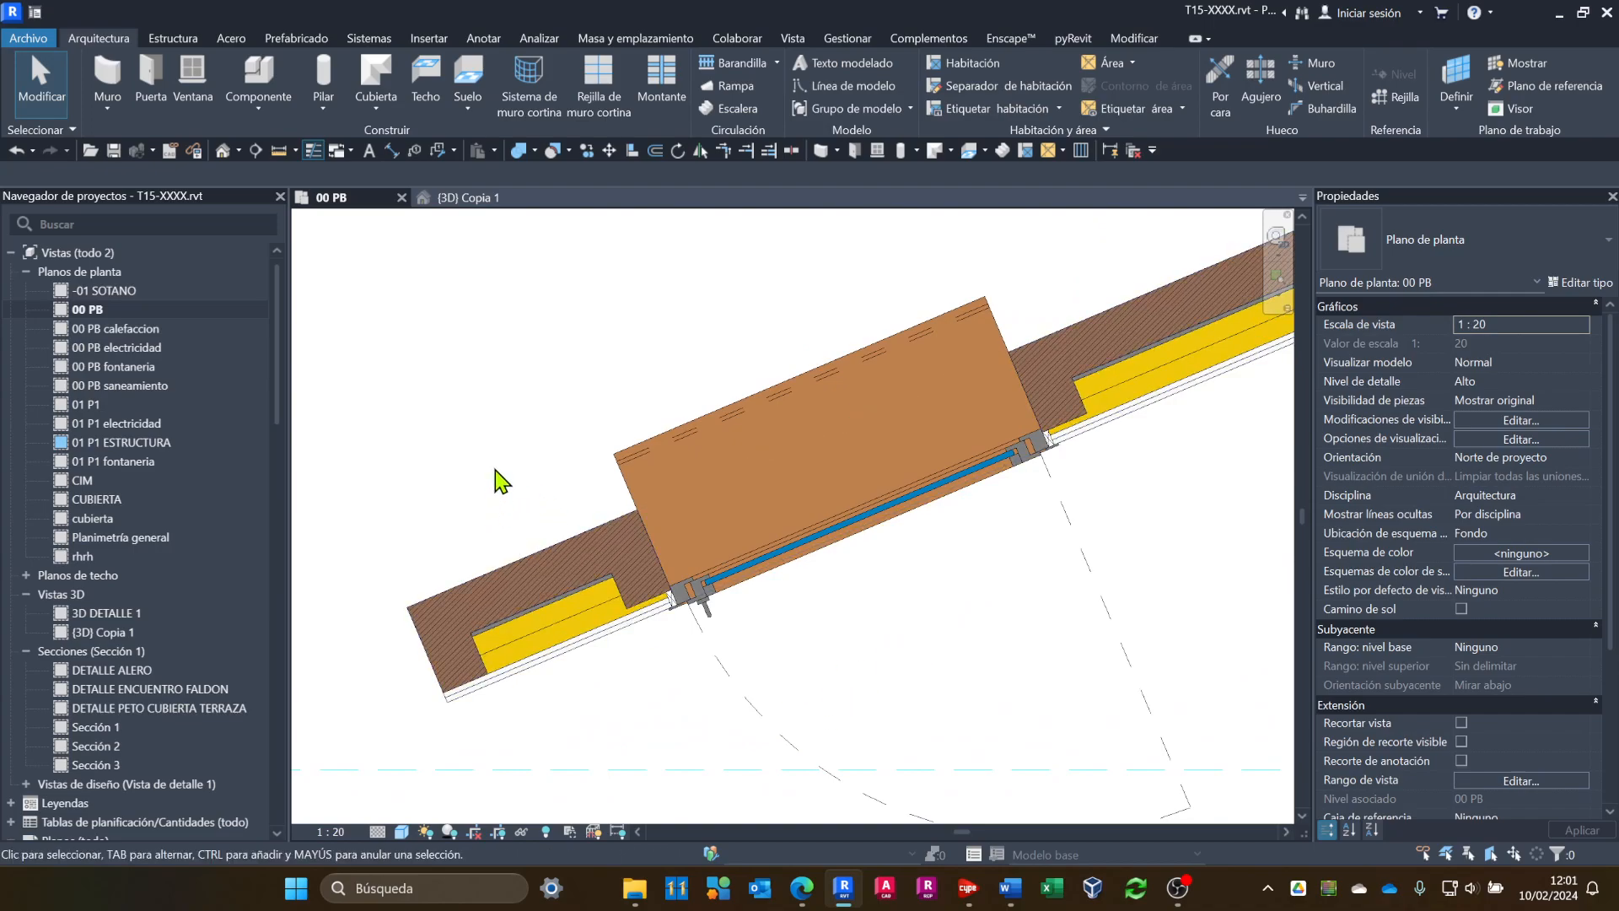
pyautogui.scroll(-1, 501, 482)
pyautogui.moveTo(1178, 536); pyautogui.dragTo(1113, 553, button='middle')
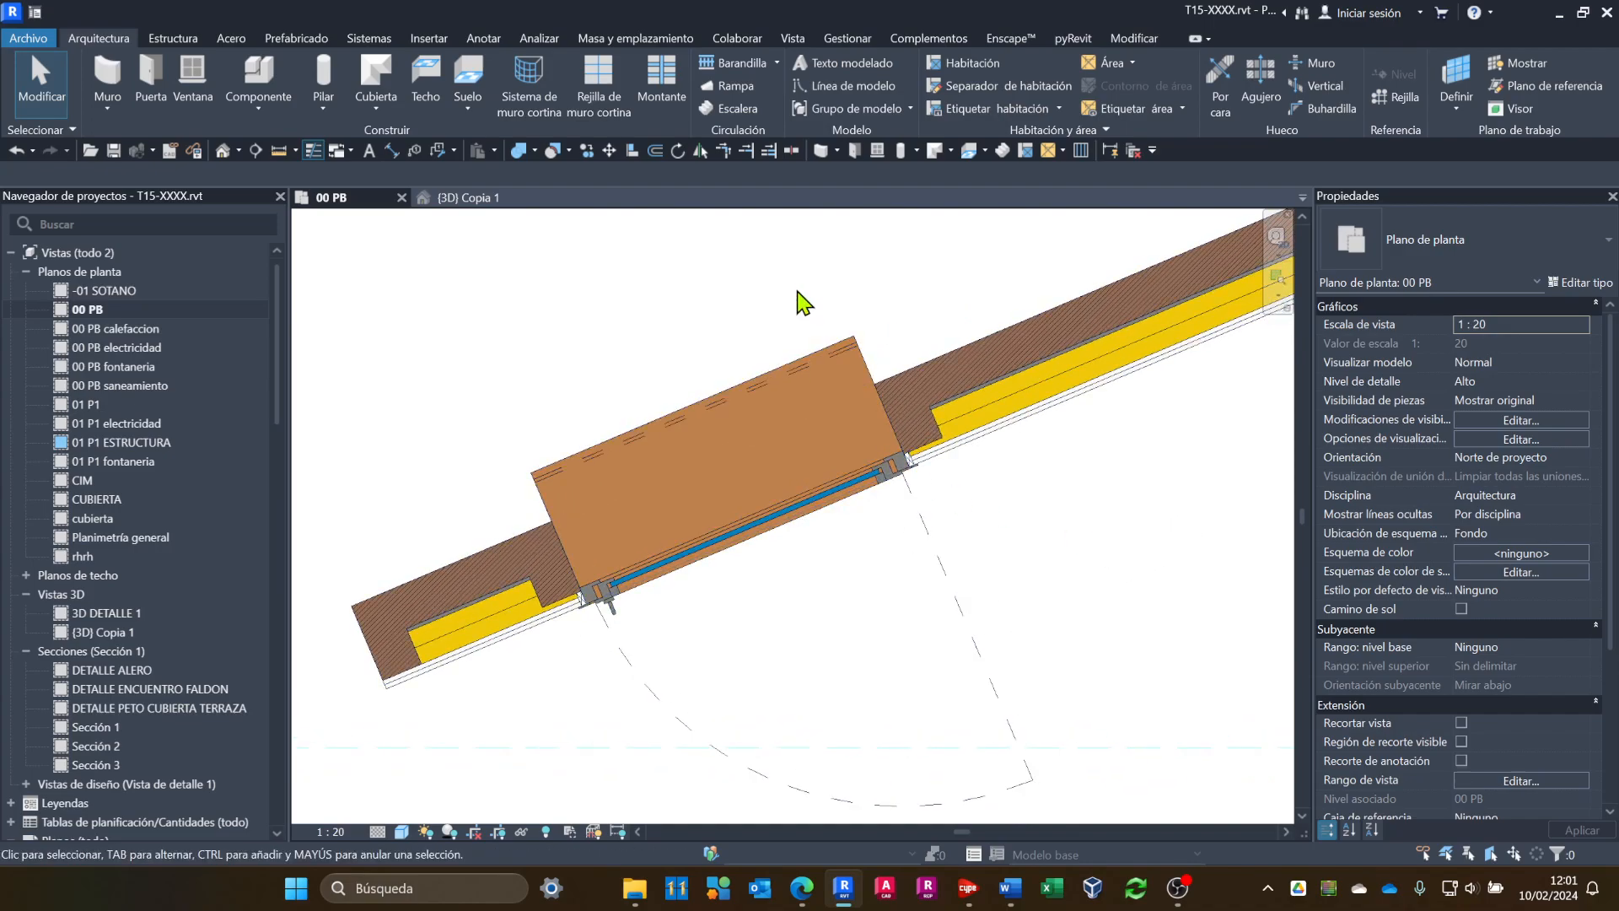
pyautogui.click(493, 599)
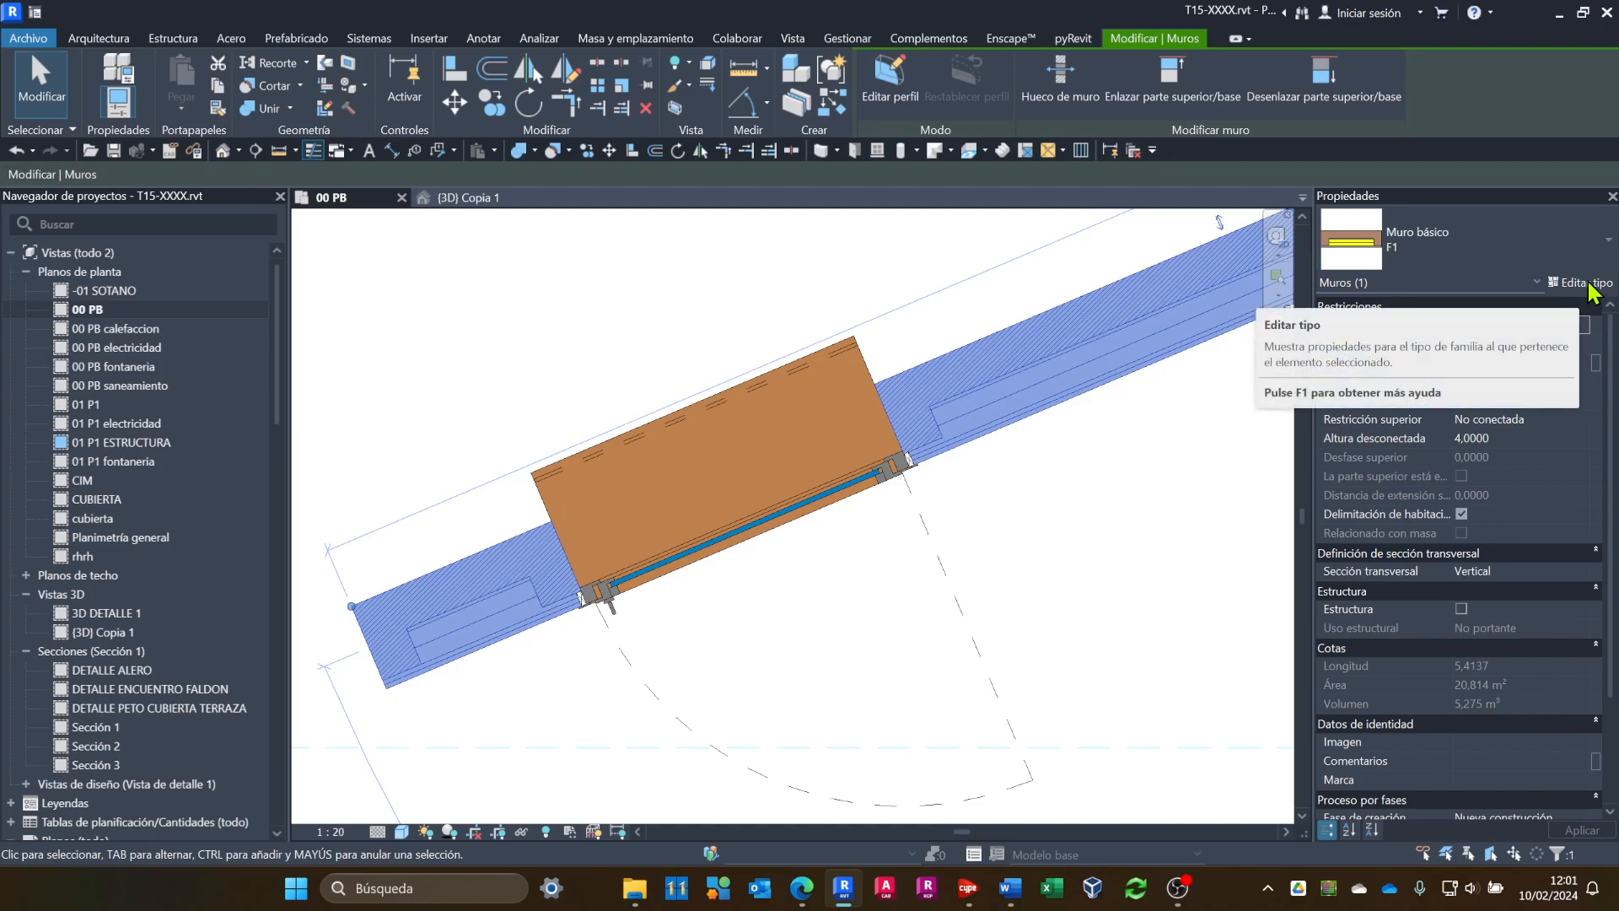
pyautogui.click(425, 369)
# Draw a similar F1 wall about 0.97 m long, perpendicular to the facade's inner side, just beyond the window.
pyautogui.moveTo(1012, 473); pyautogui.dragTo(759, 506, button='middle')
pyautogui.click(738, 372)
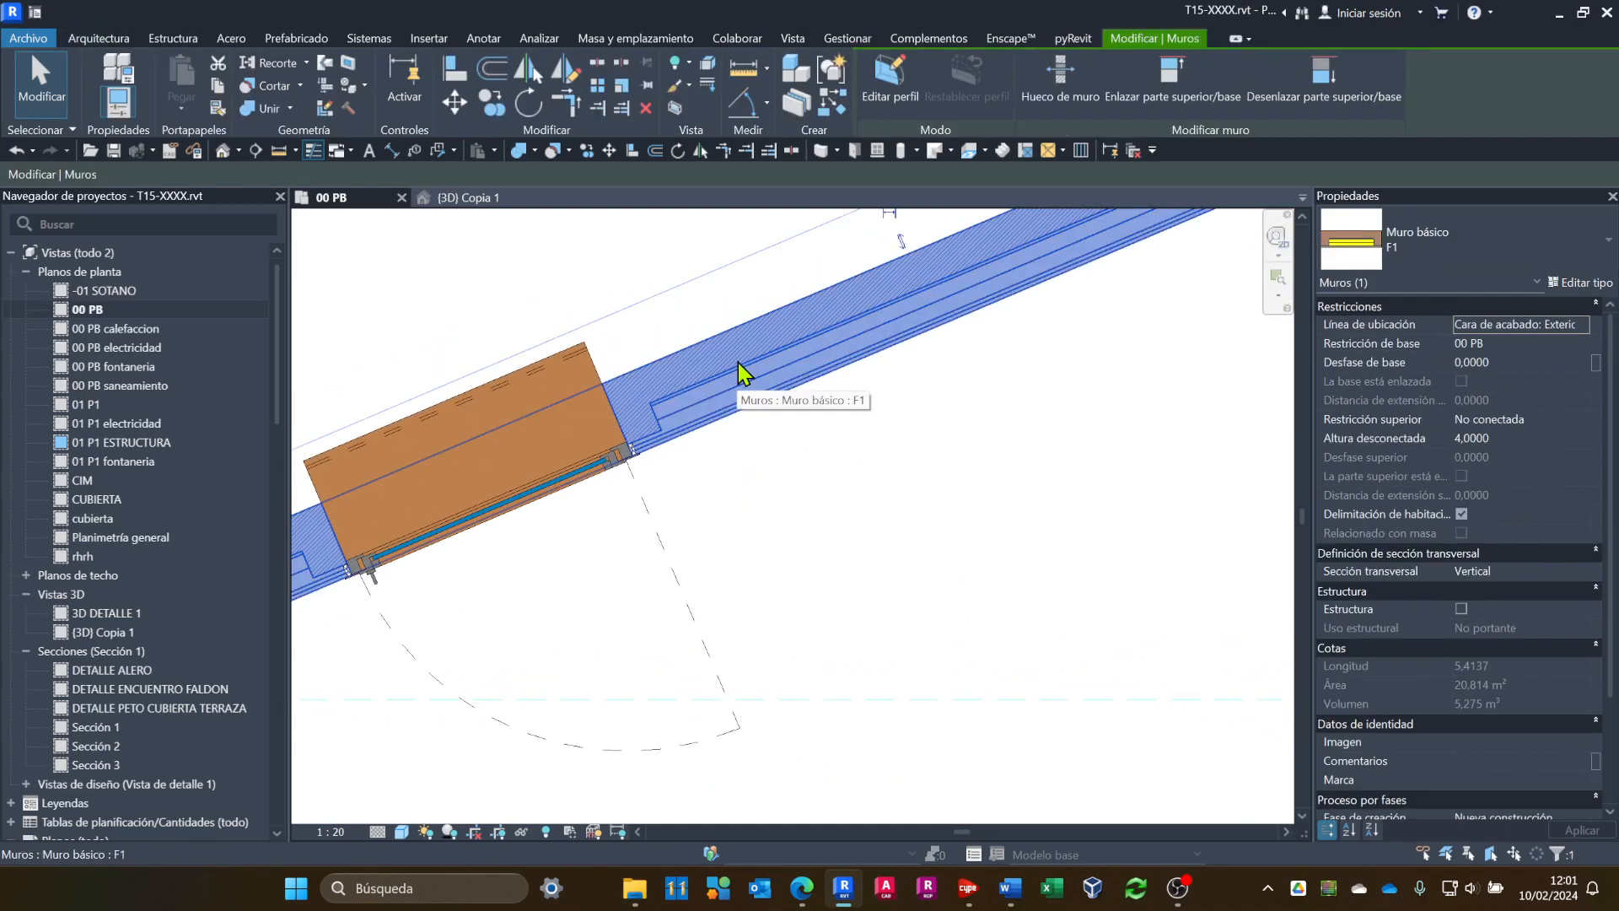
pyautogui.rightClick(739, 373)
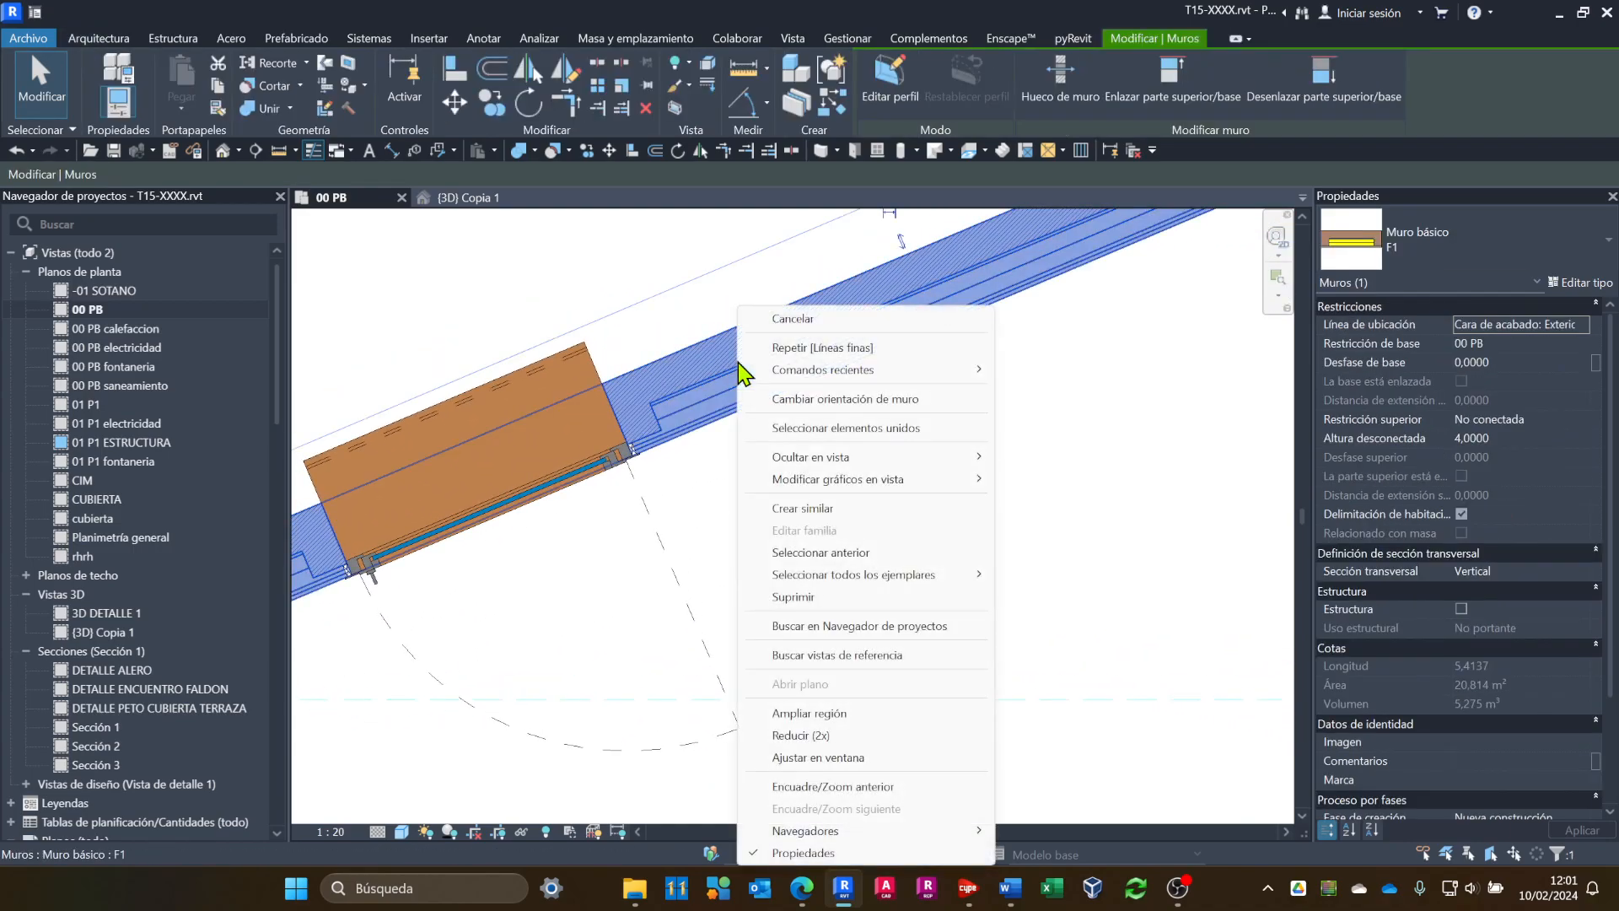
pyautogui.click(811, 508)
pyautogui.click(742, 366)
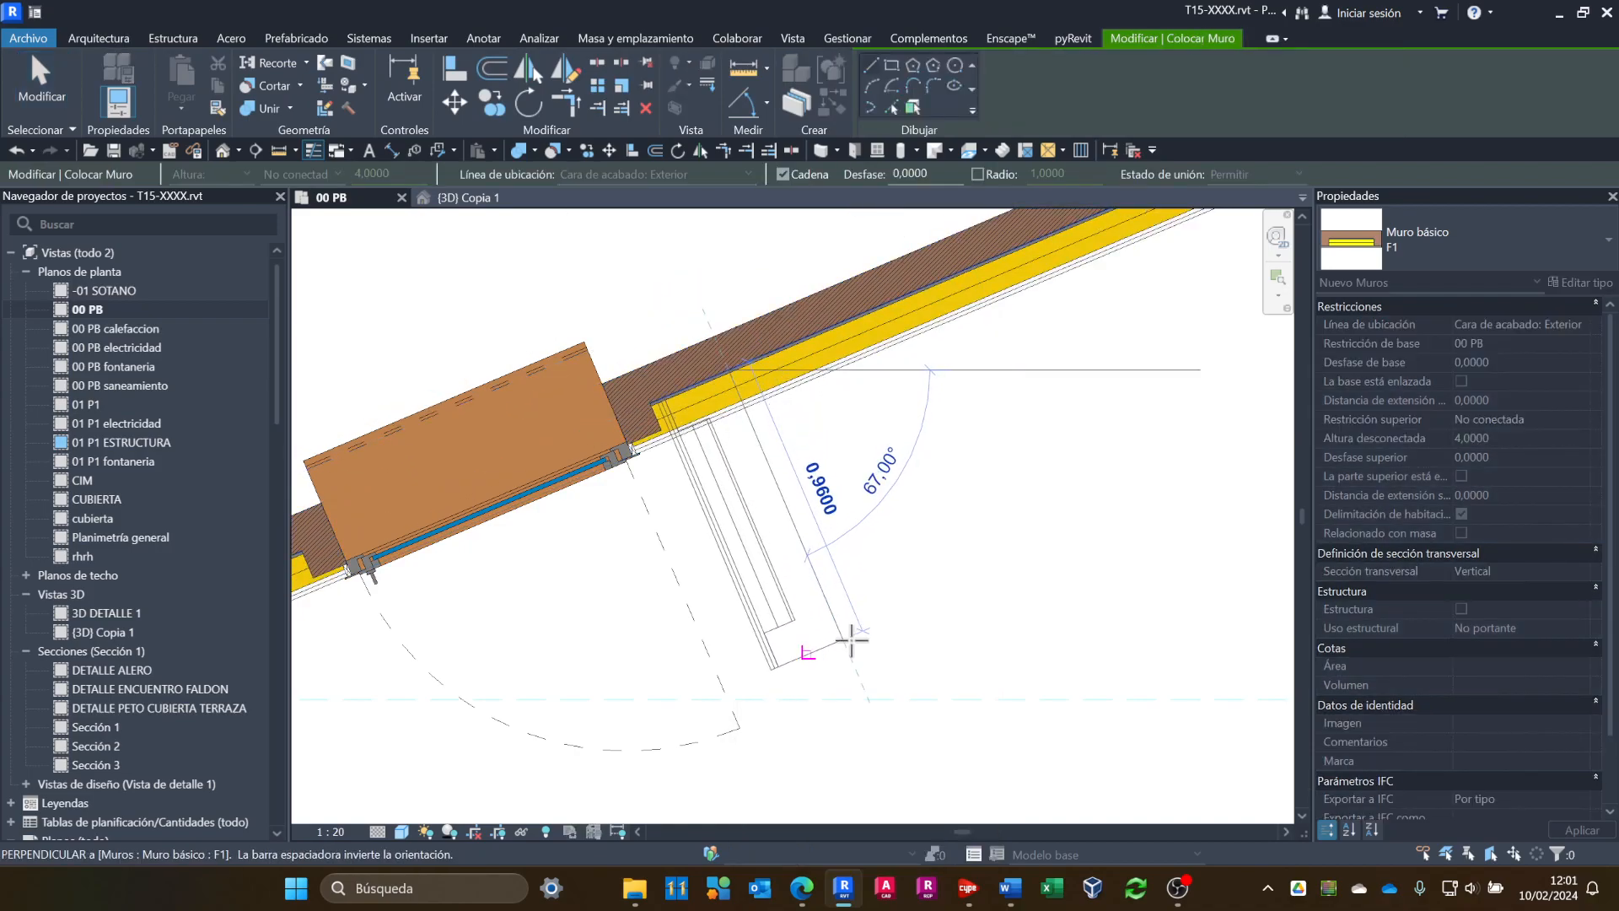
pyautogui.click(848, 644)
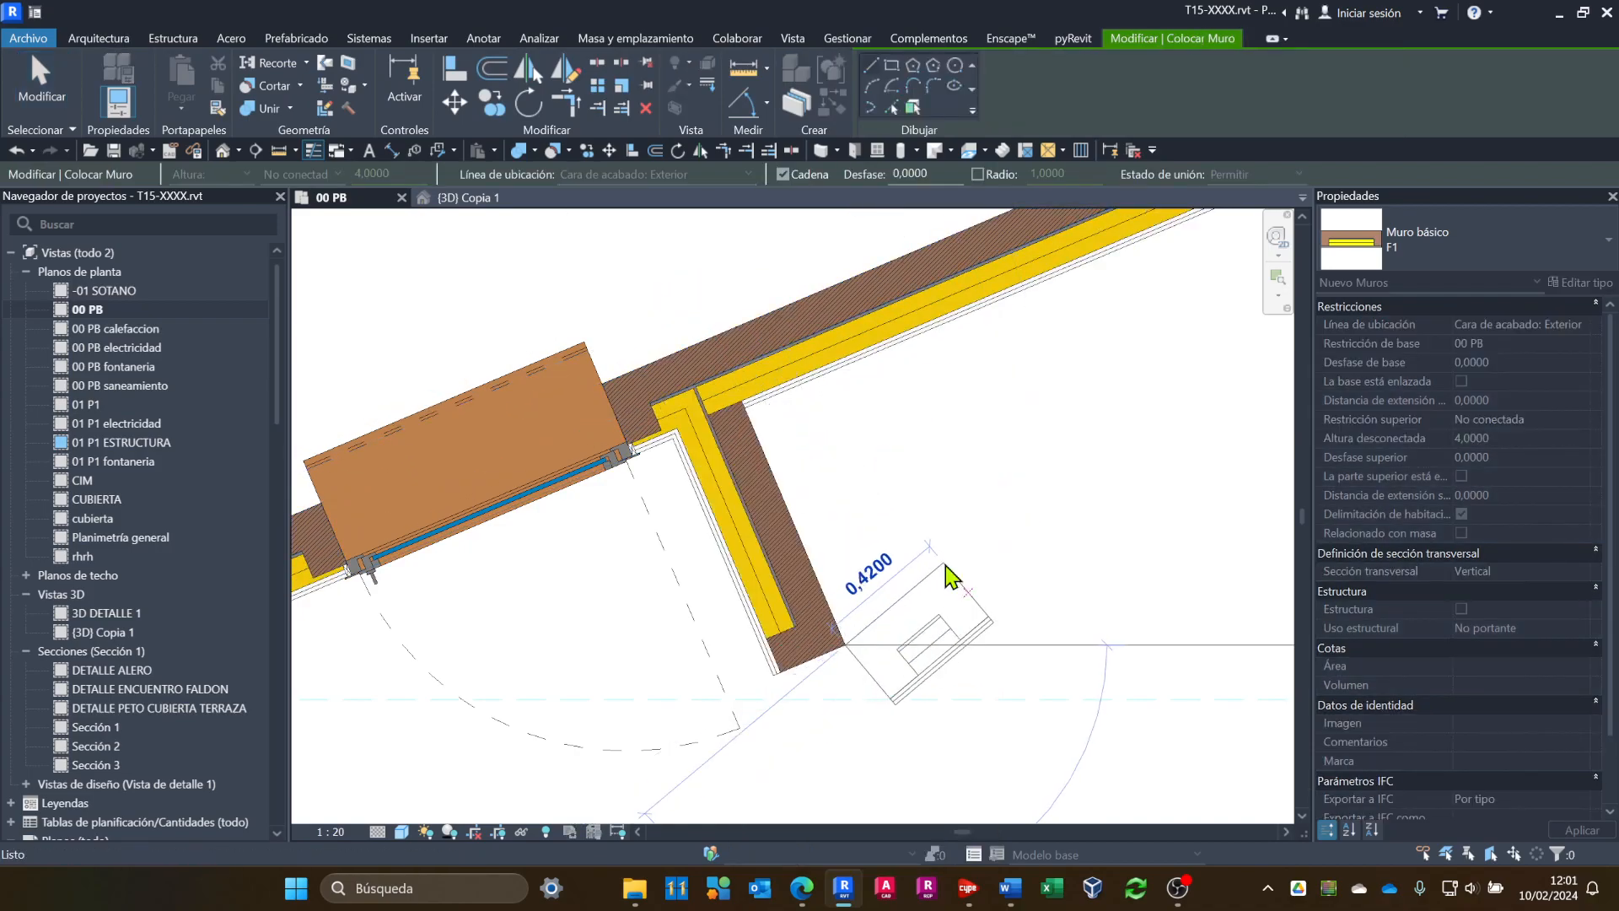
pyautogui.press('Escape')
pyautogui.scroll(2, 920, 438)
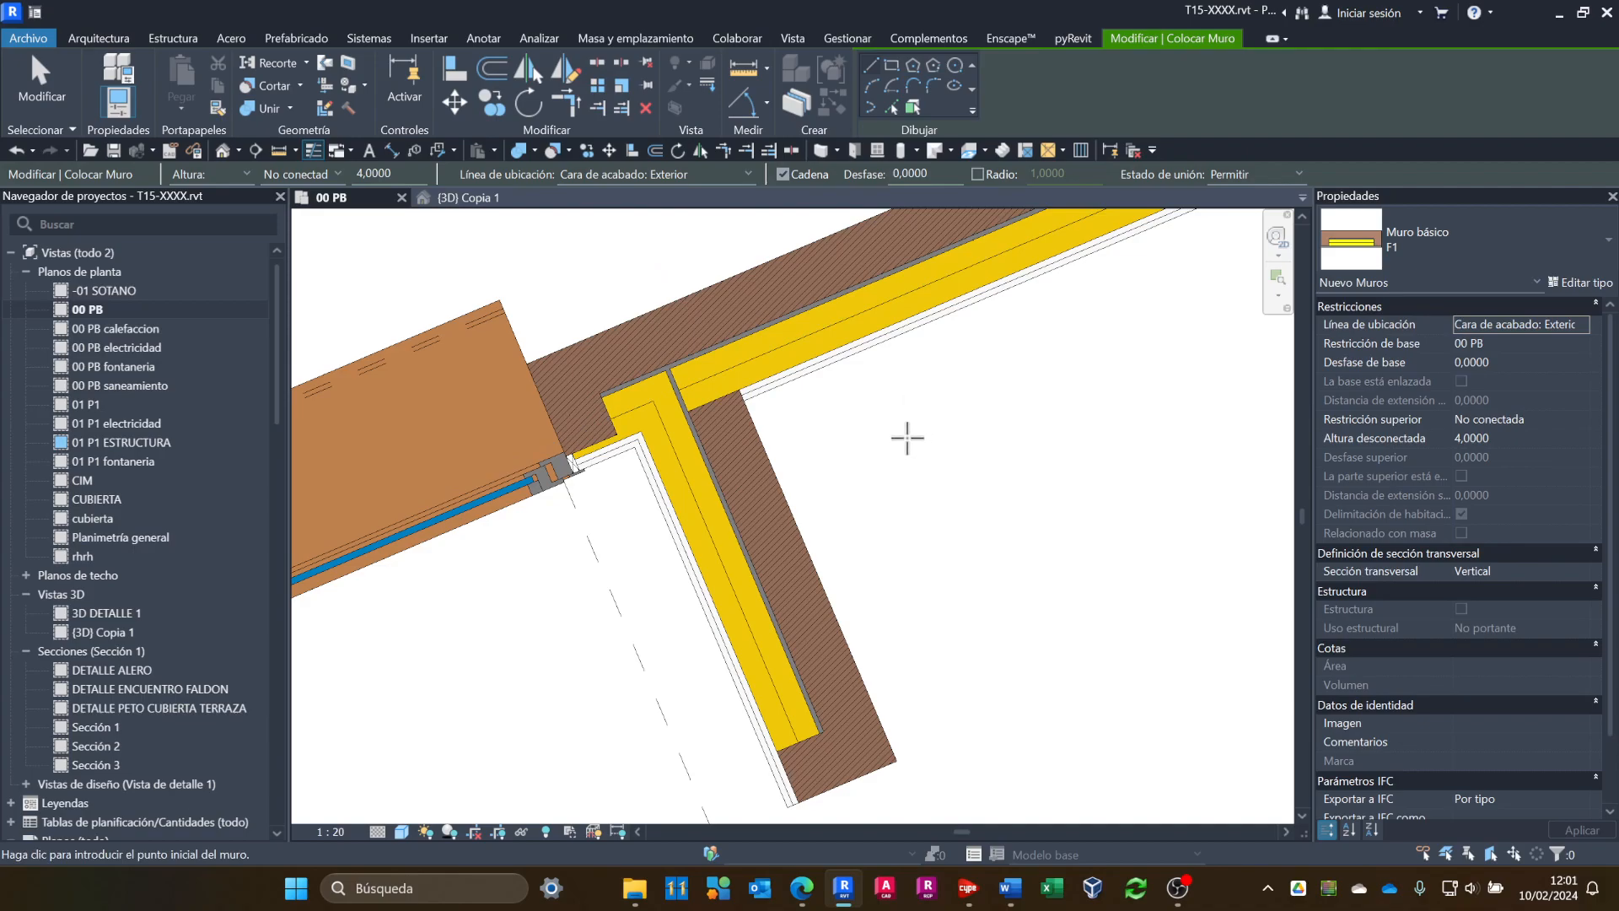
pyautogui.press('Escape')
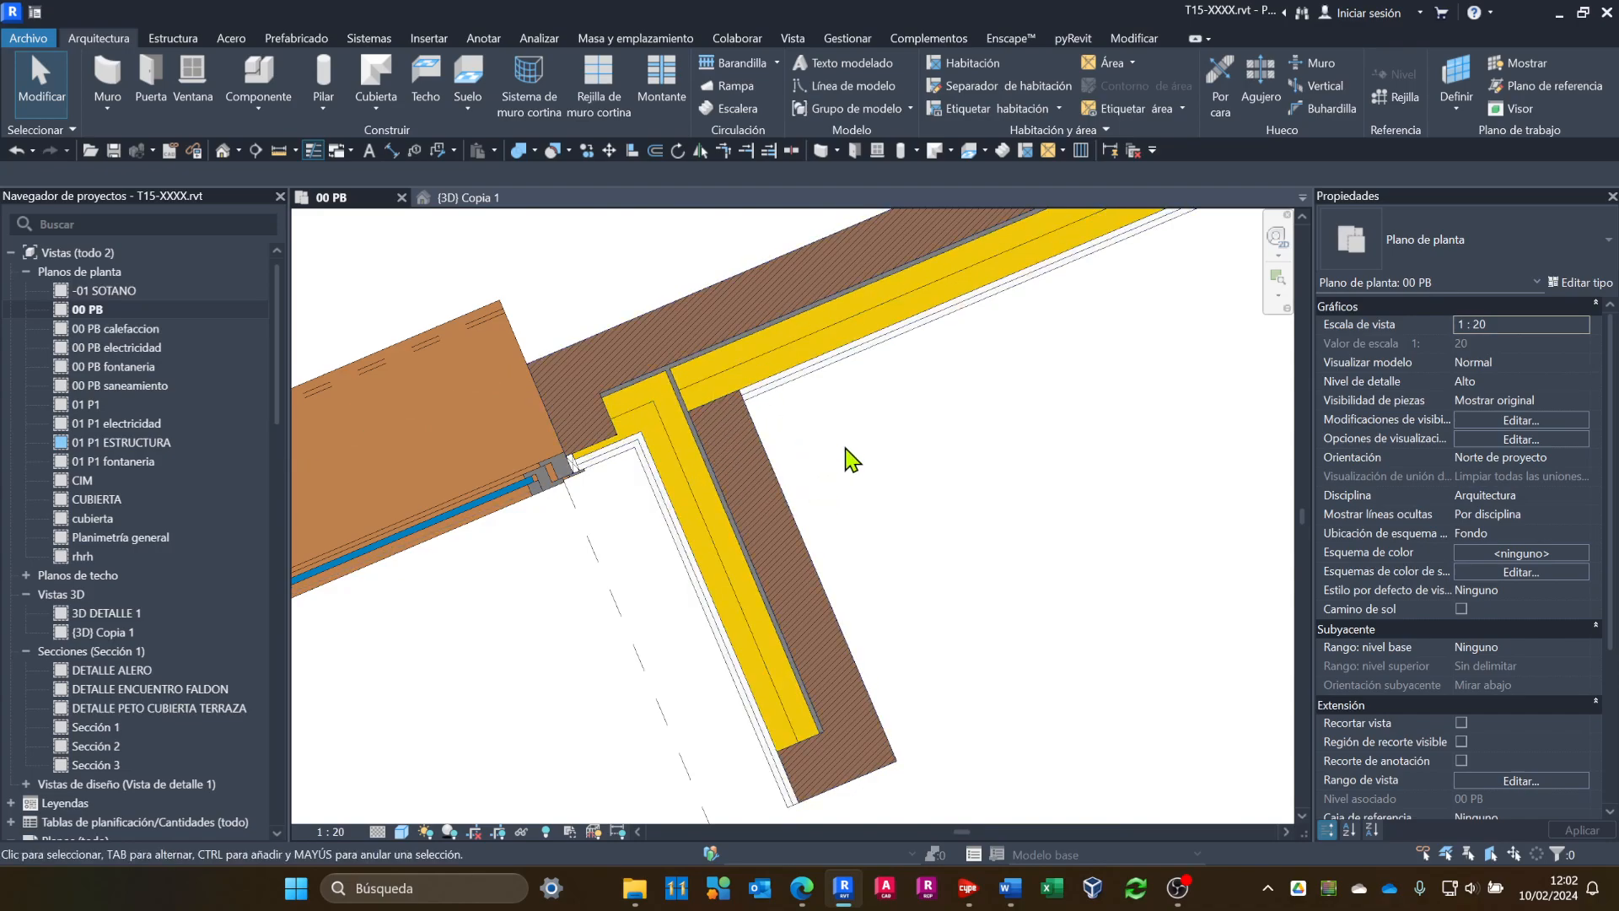
# Duplicate the perpendicular wall's F1 type as a new wall type named T1.
pyautogui.click(779, 510)
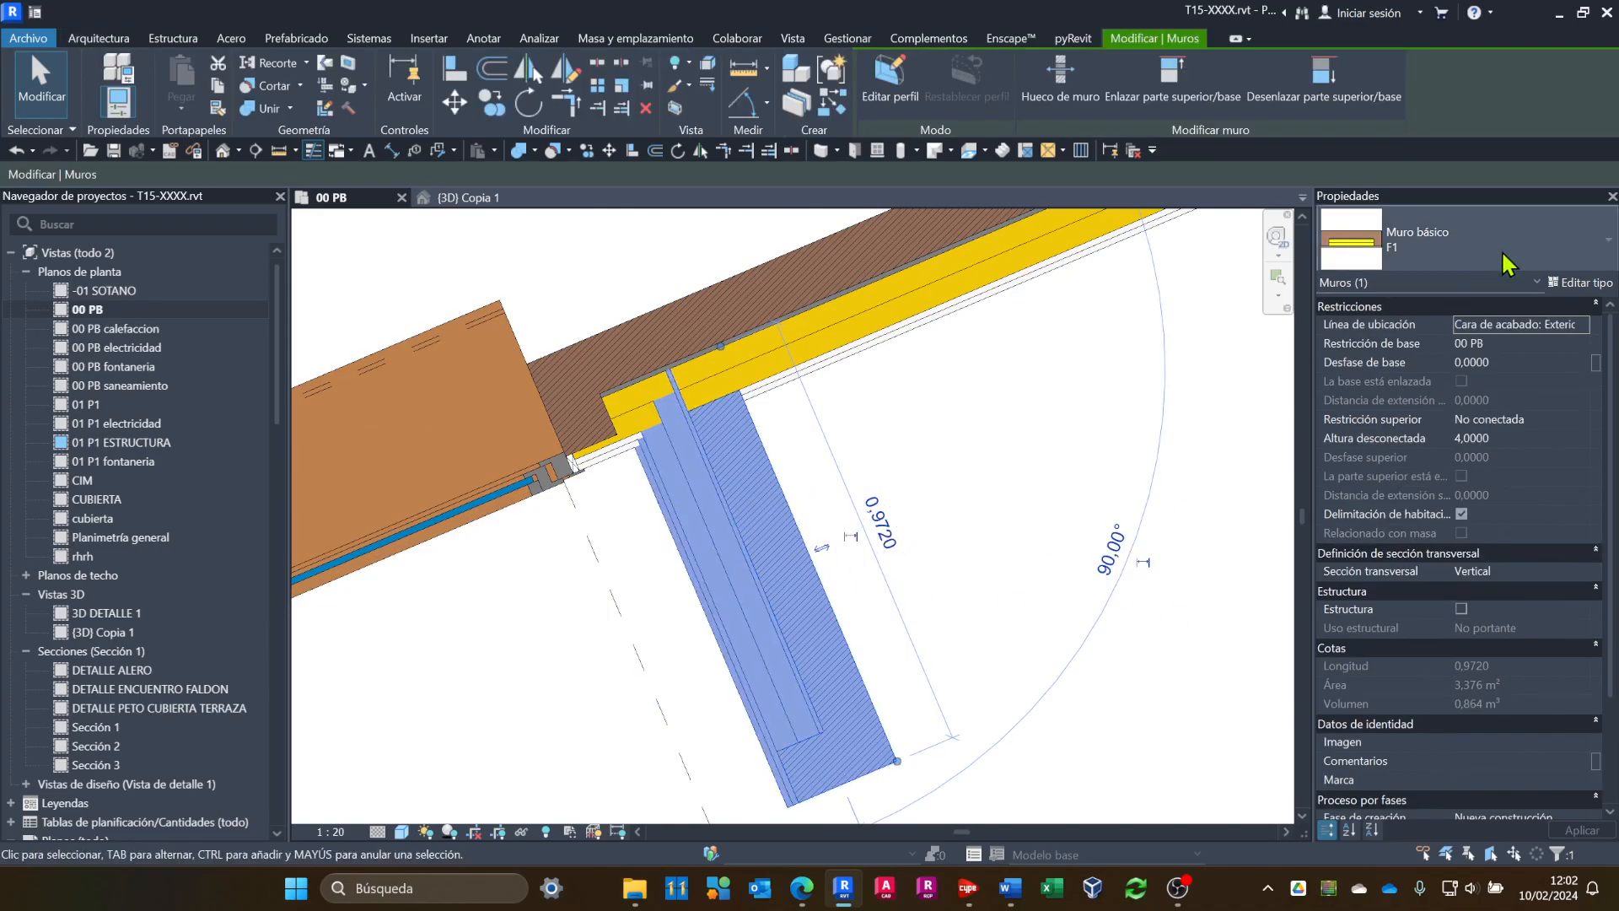
pyautogui.click(1583, 283)
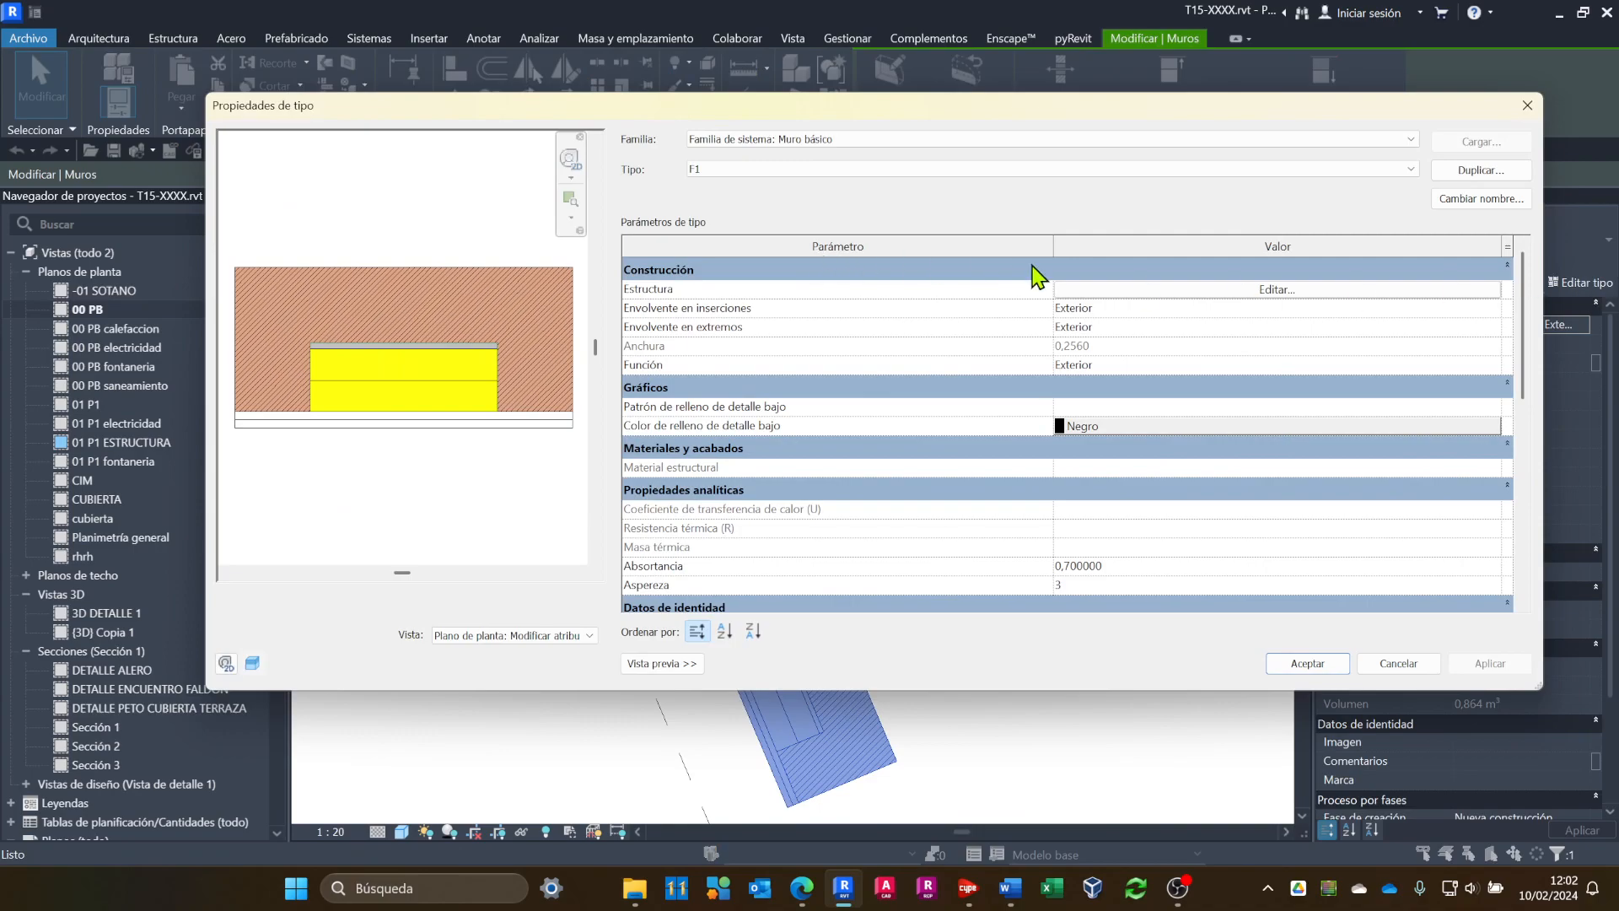
pyautogui.click(1264, 290)
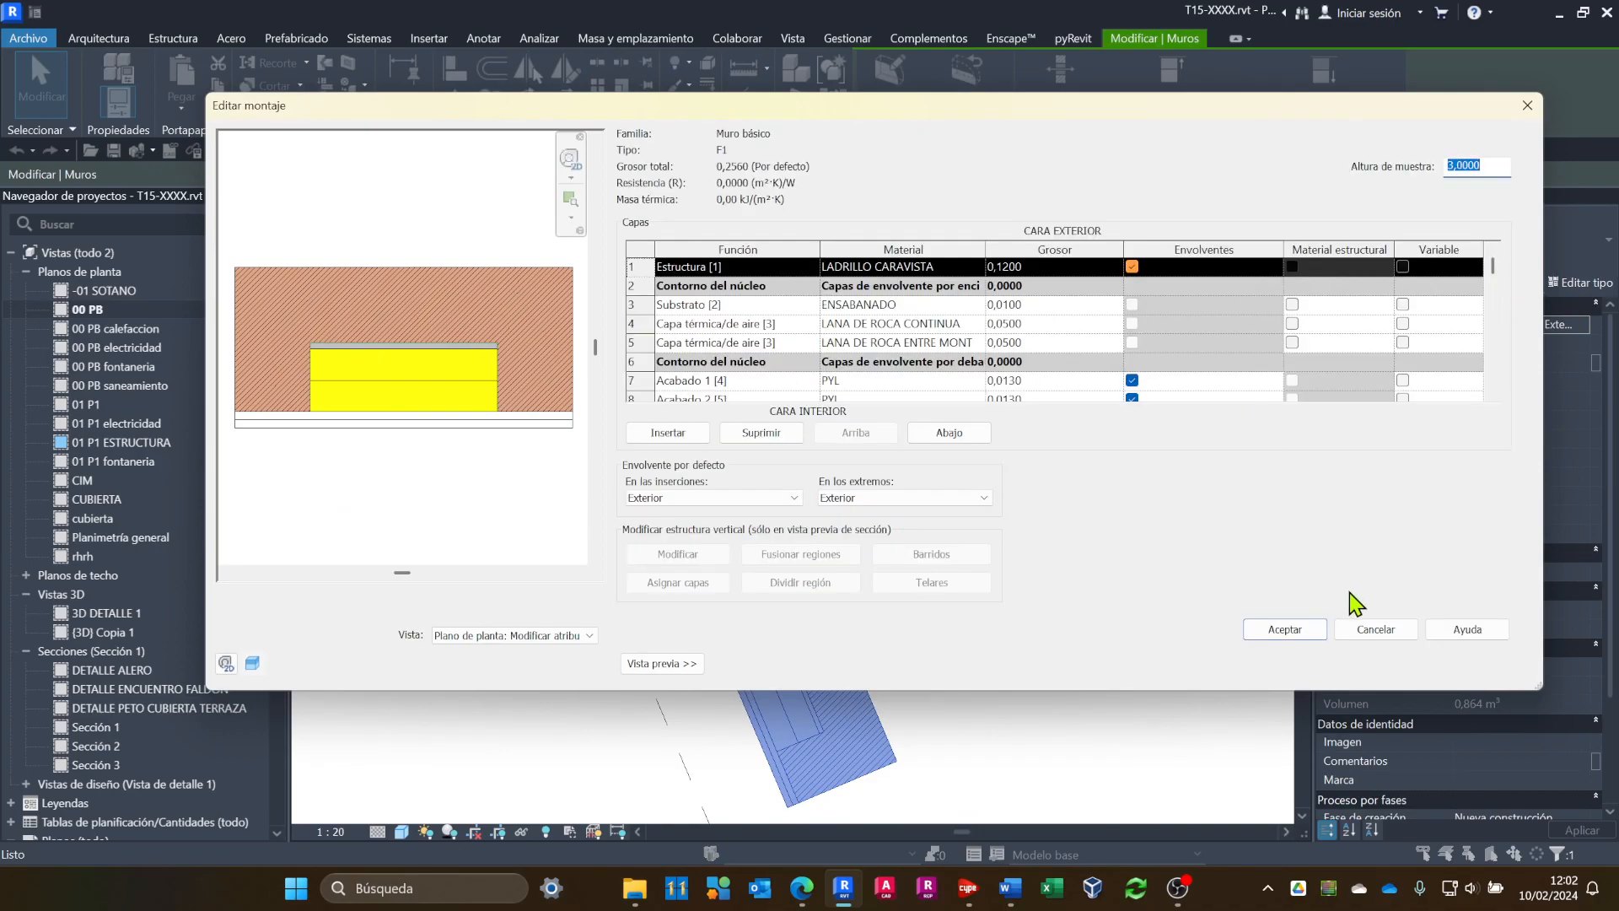
pyautogui.click(1375, 629)
pyautogui.click(1472, 173)
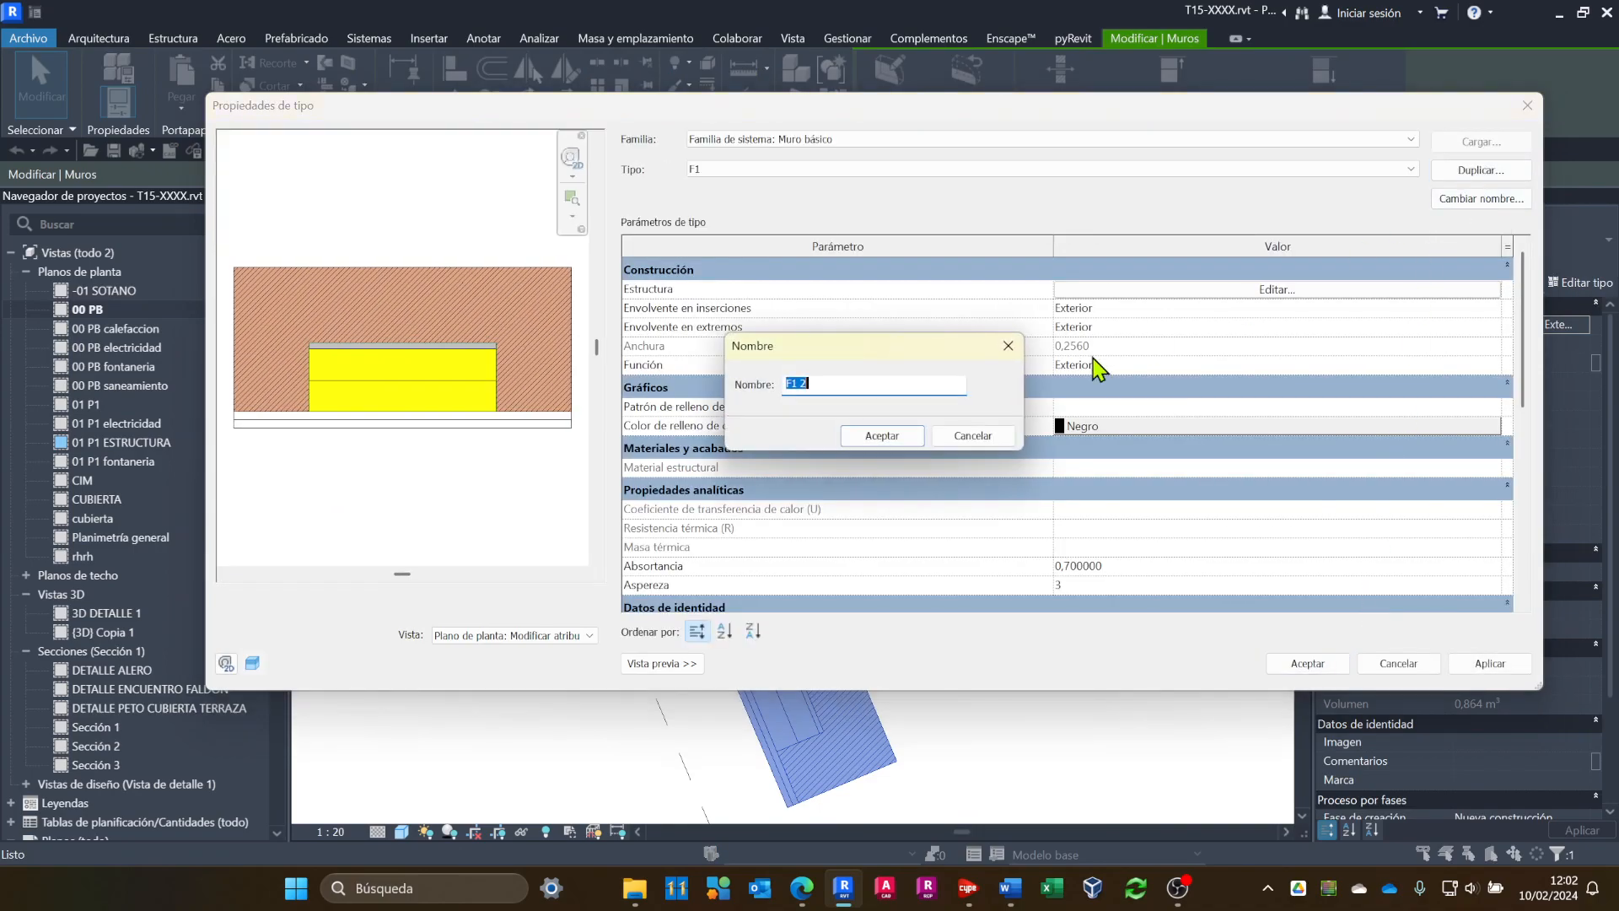
pyautogui.write('T1')
pyautogui.click(900, 439)
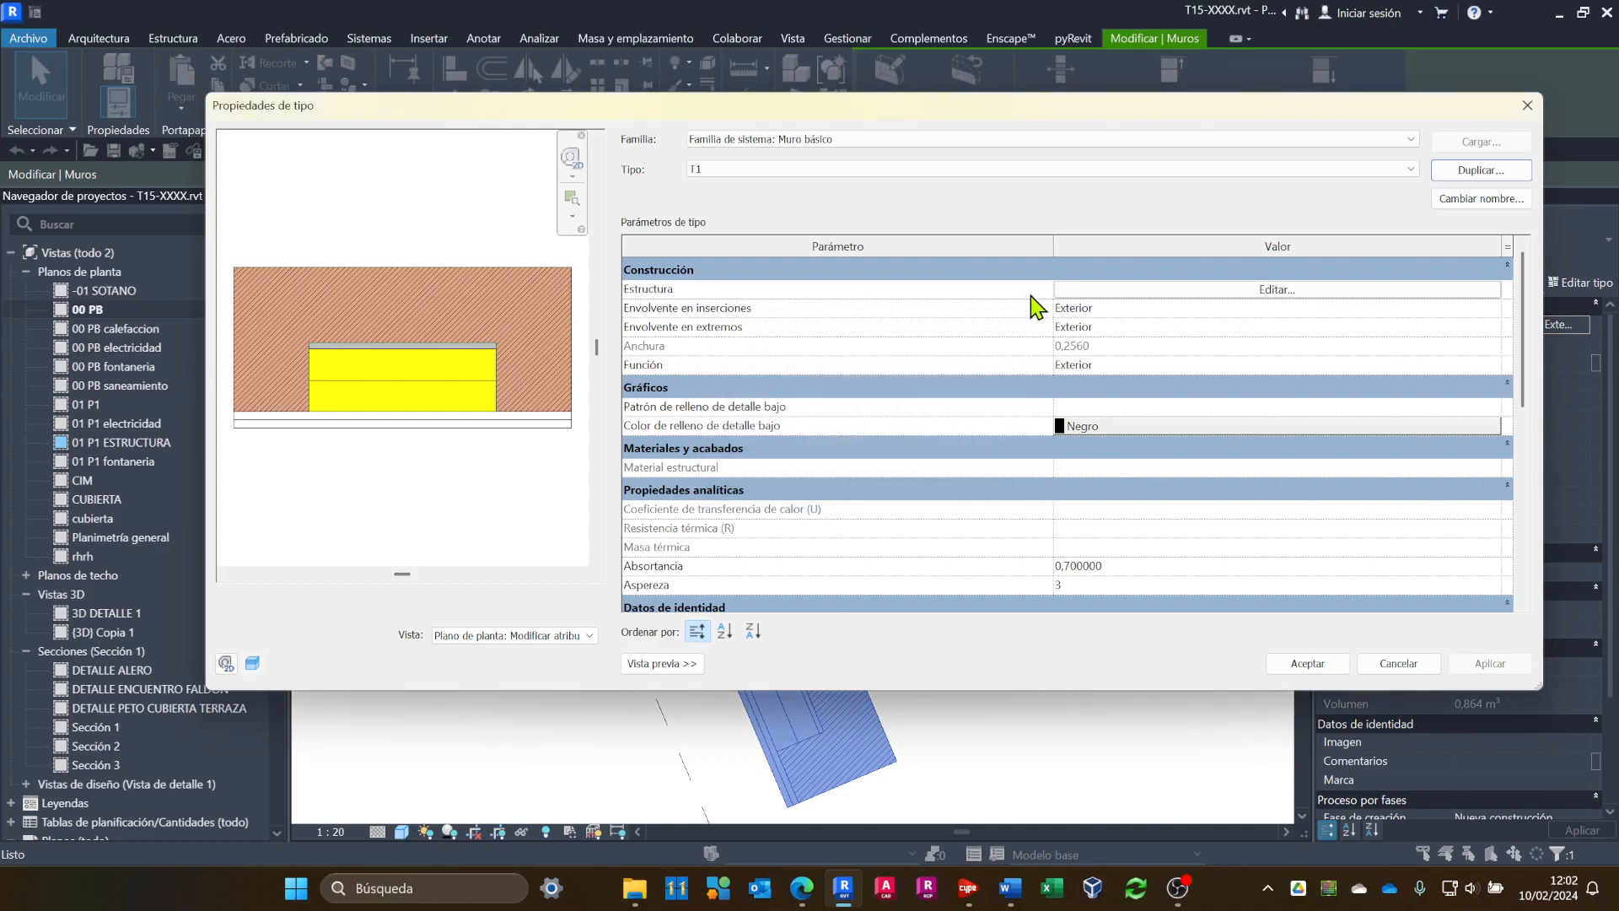
# Remove the LADRILLO CARAVISTA, ENSABANADO and LANA DE ROCA CONTINUA layers from T1's structure.
pyautogui.click(1117, 291)
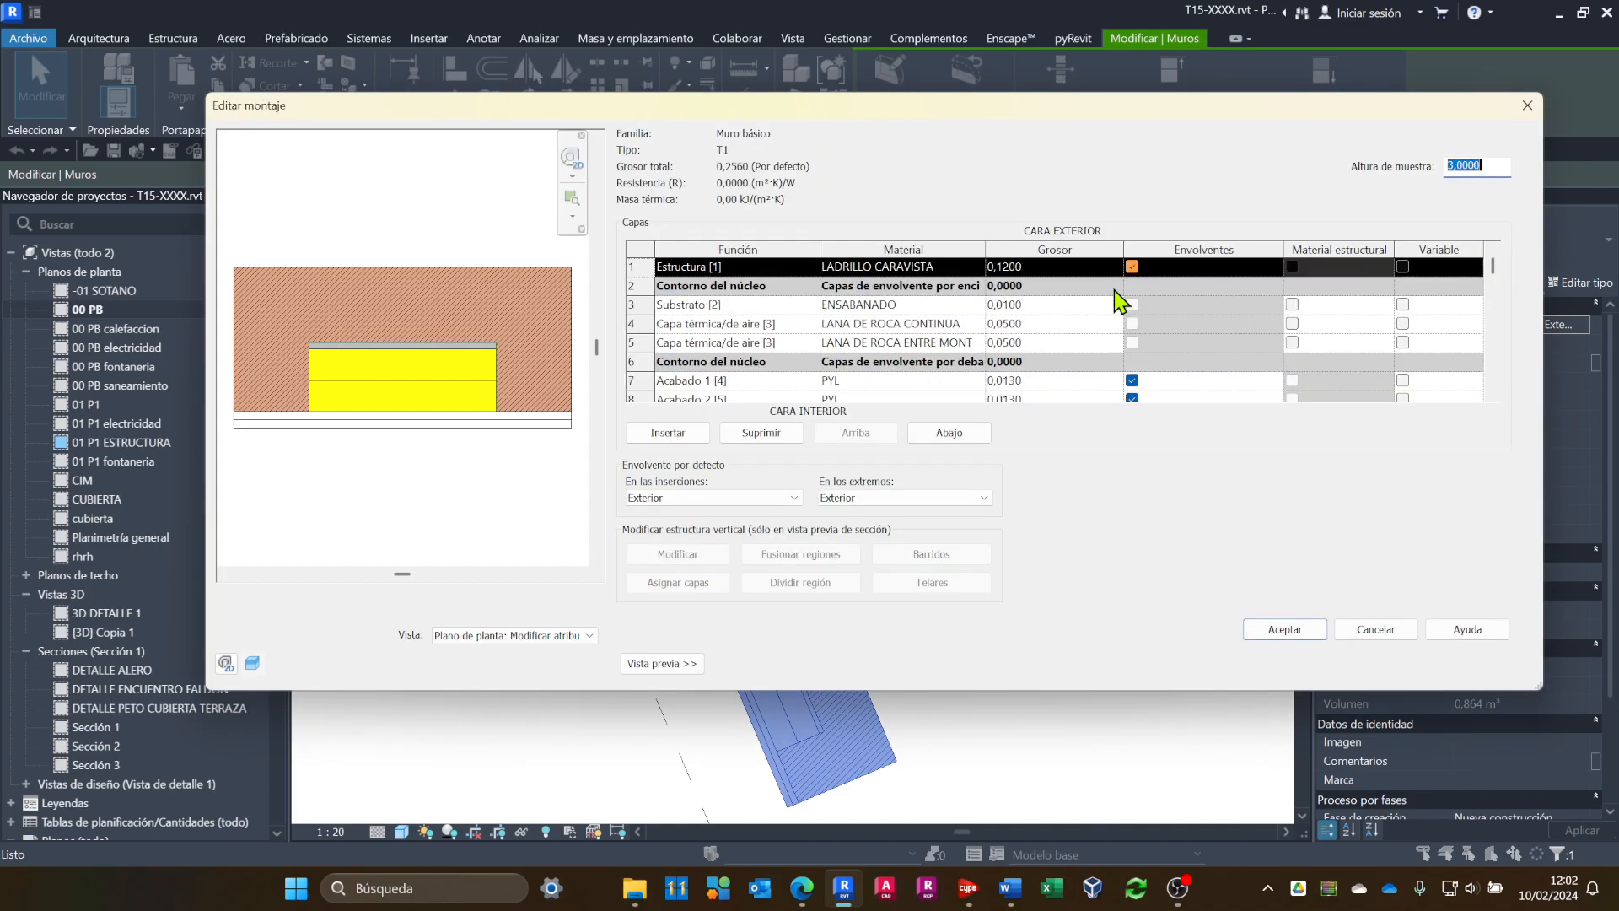
pyautogui.click(736, 342)
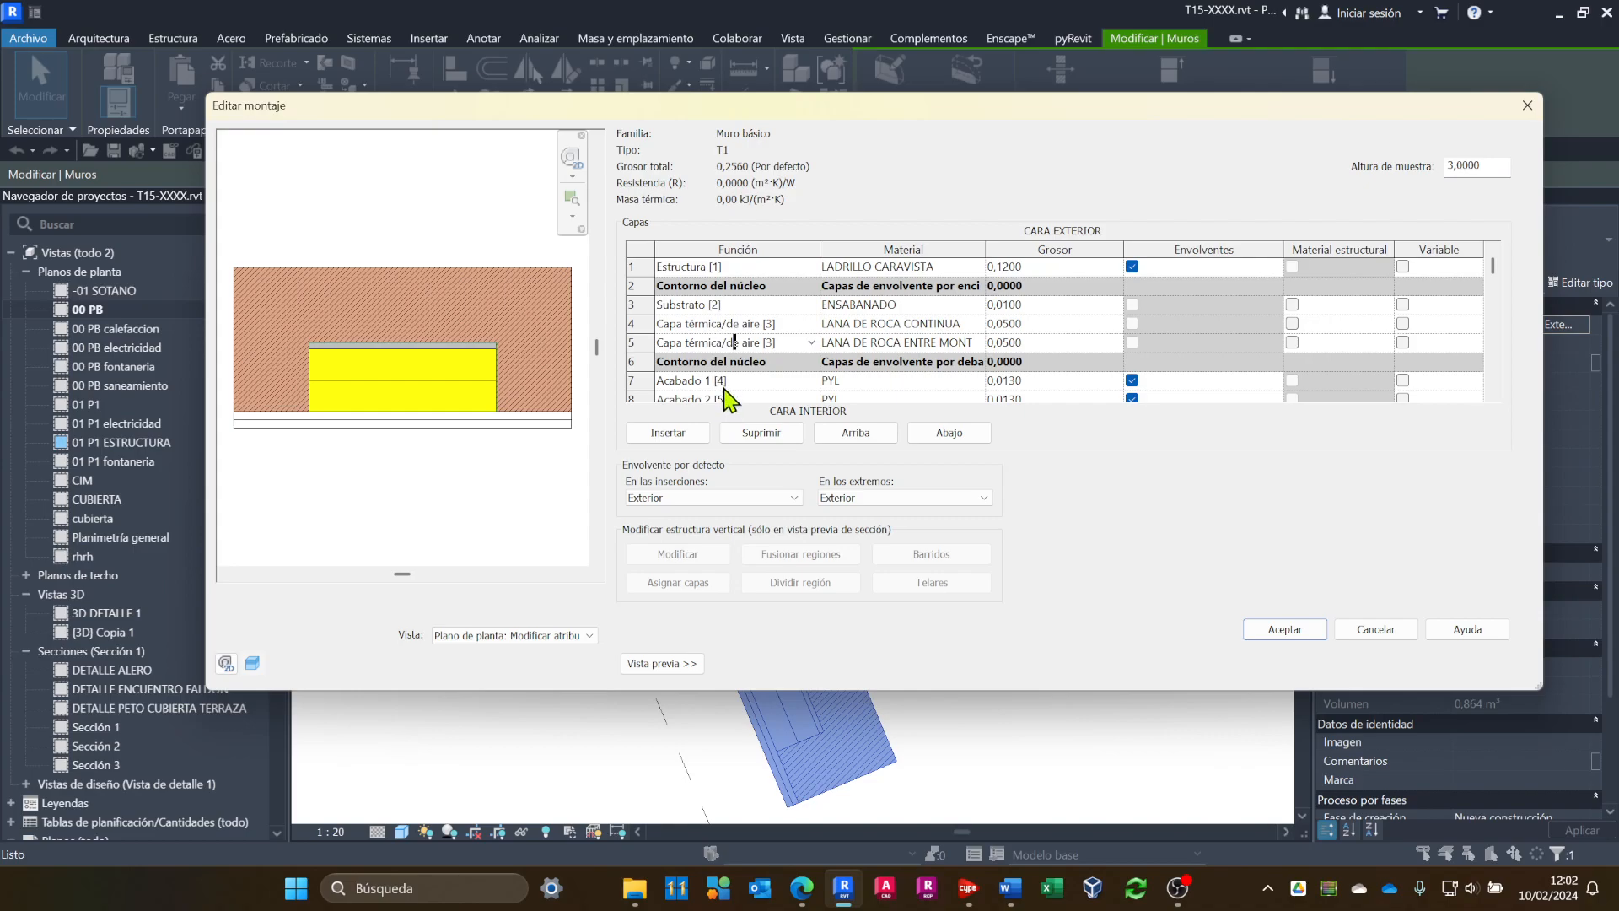
pyautogui.click(692, 266)
pyautogui.click(763, 433)
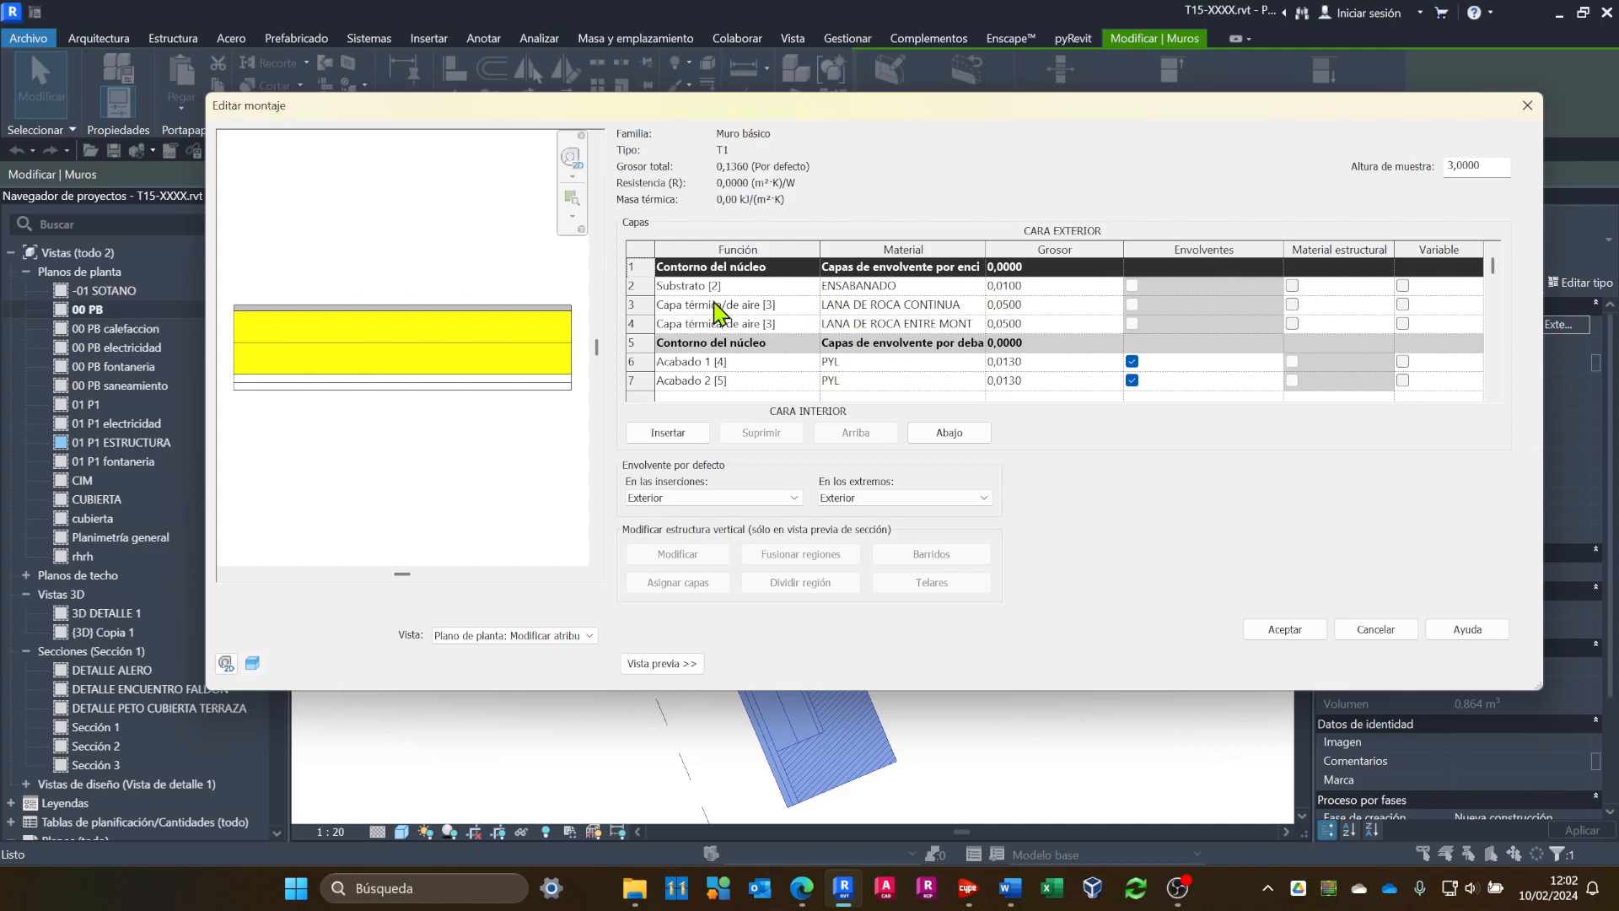
pyautogui.click(677, 291)
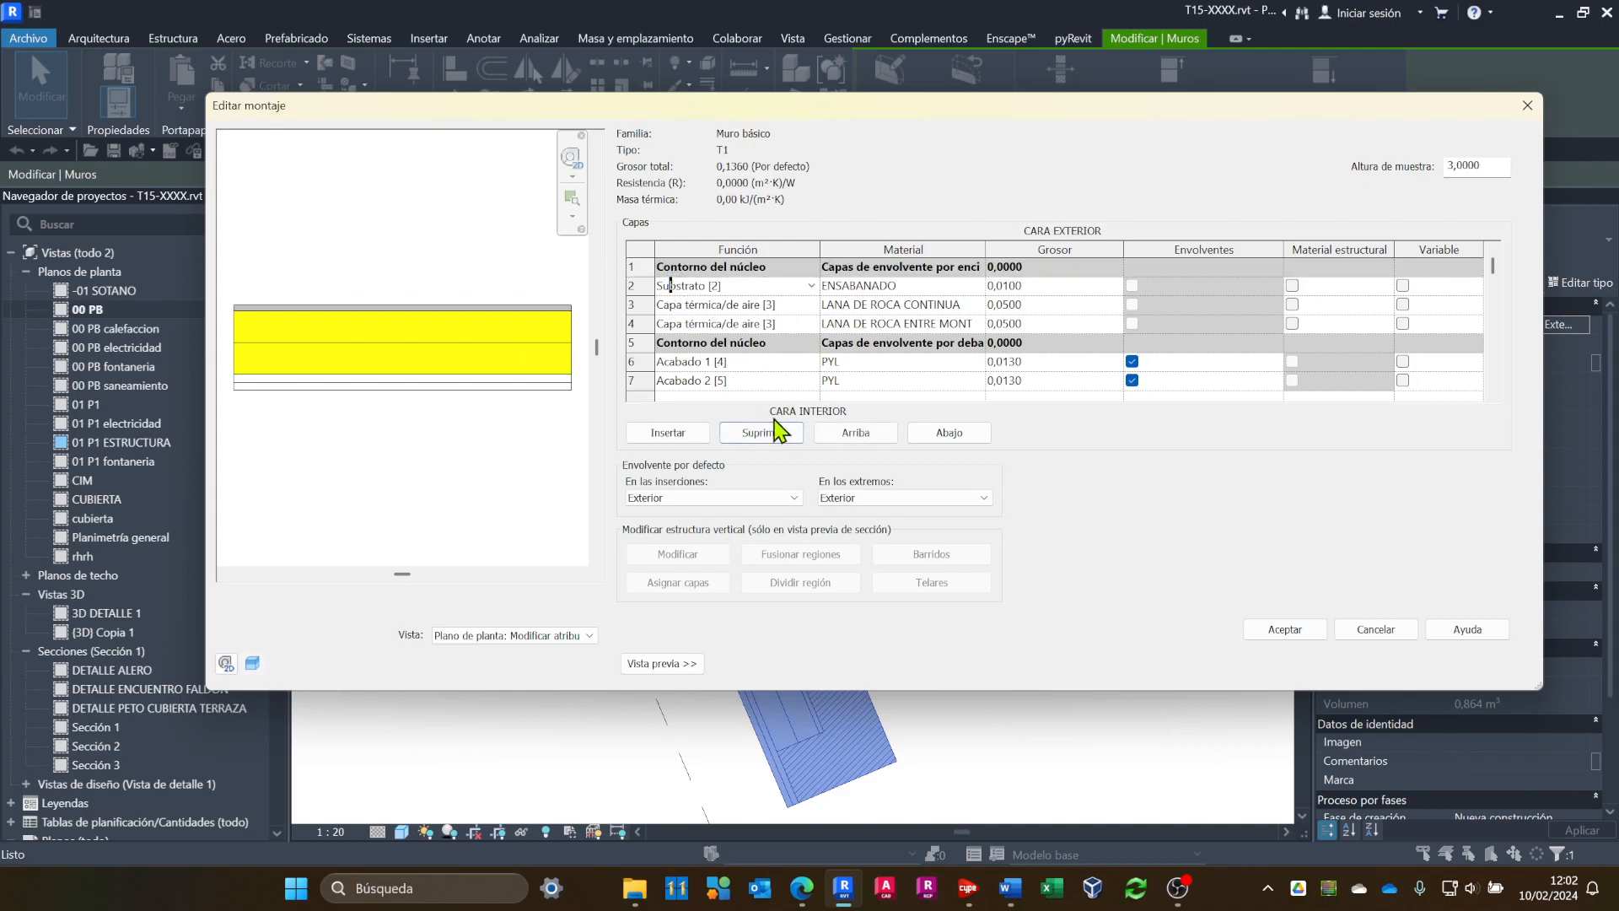
pyautogui.click(761, 433)
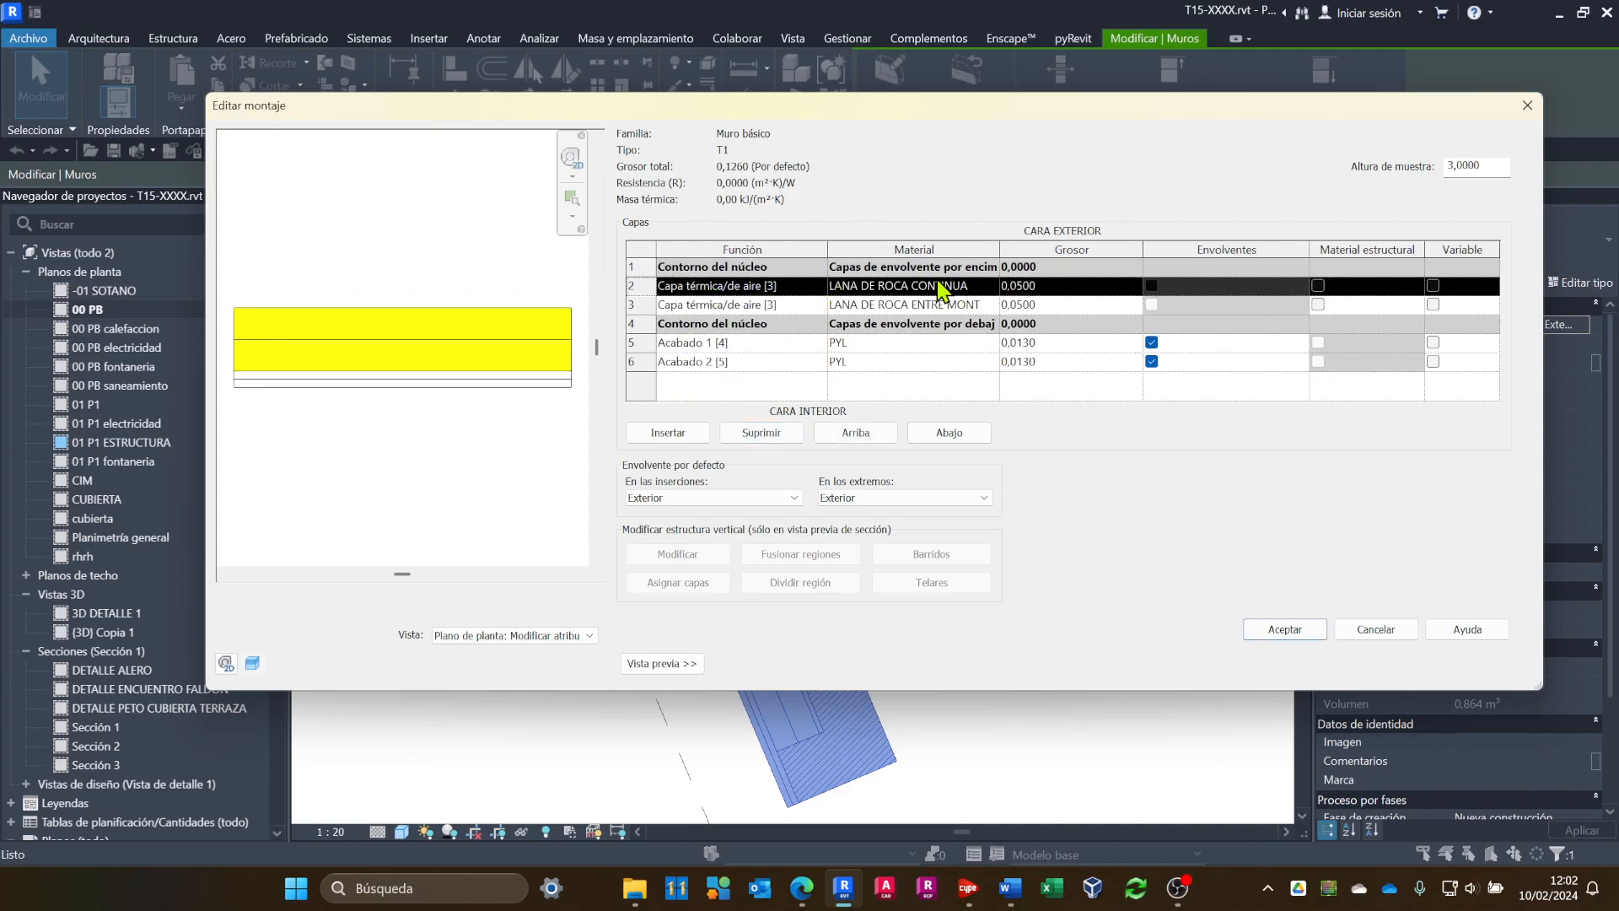
pyautogui.click(761, 433)
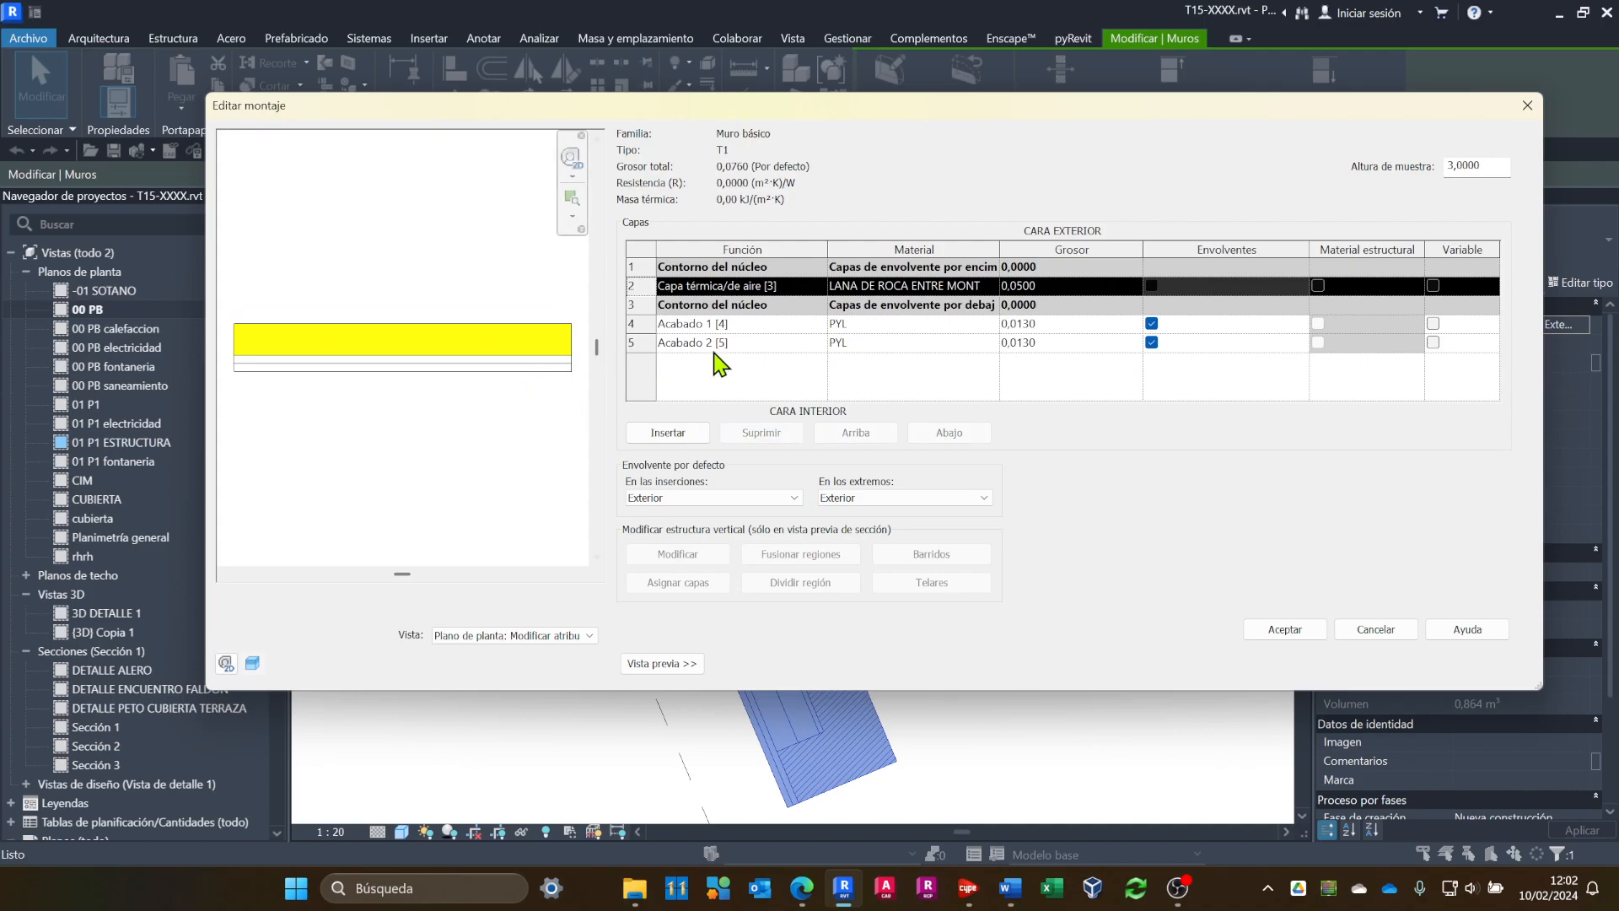
# Insert two new layers in T1 and move both outside the exterior core boundary, into rows 1 and 2.
pyautogui.click(677, 291)
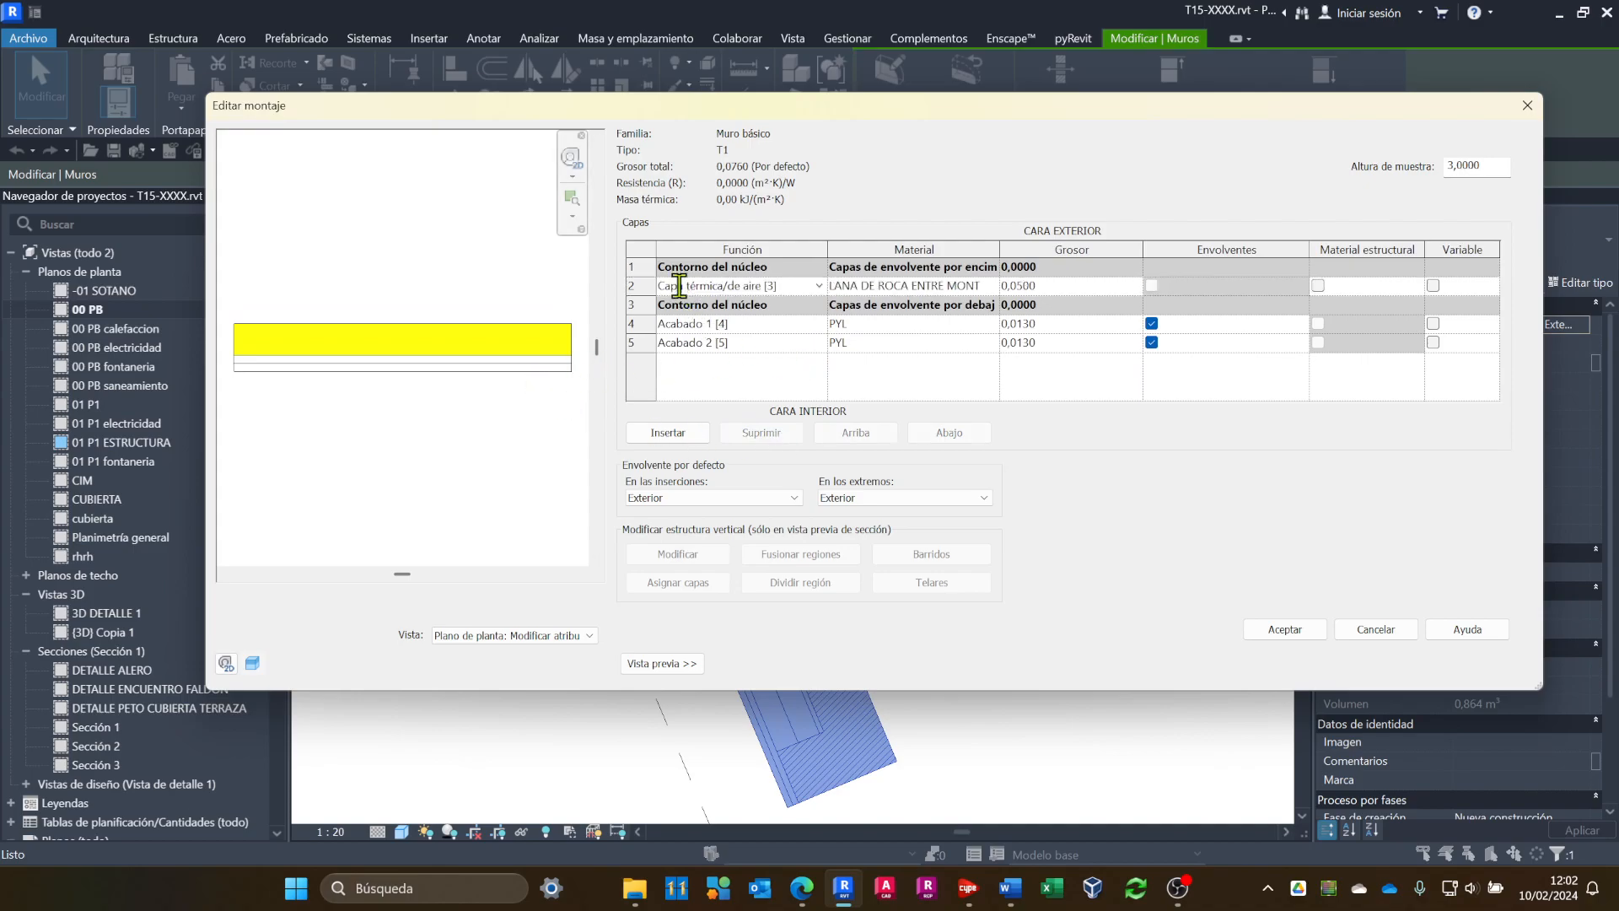
pyautogui.click(667, 432)
pyautogui.click(668, 433)
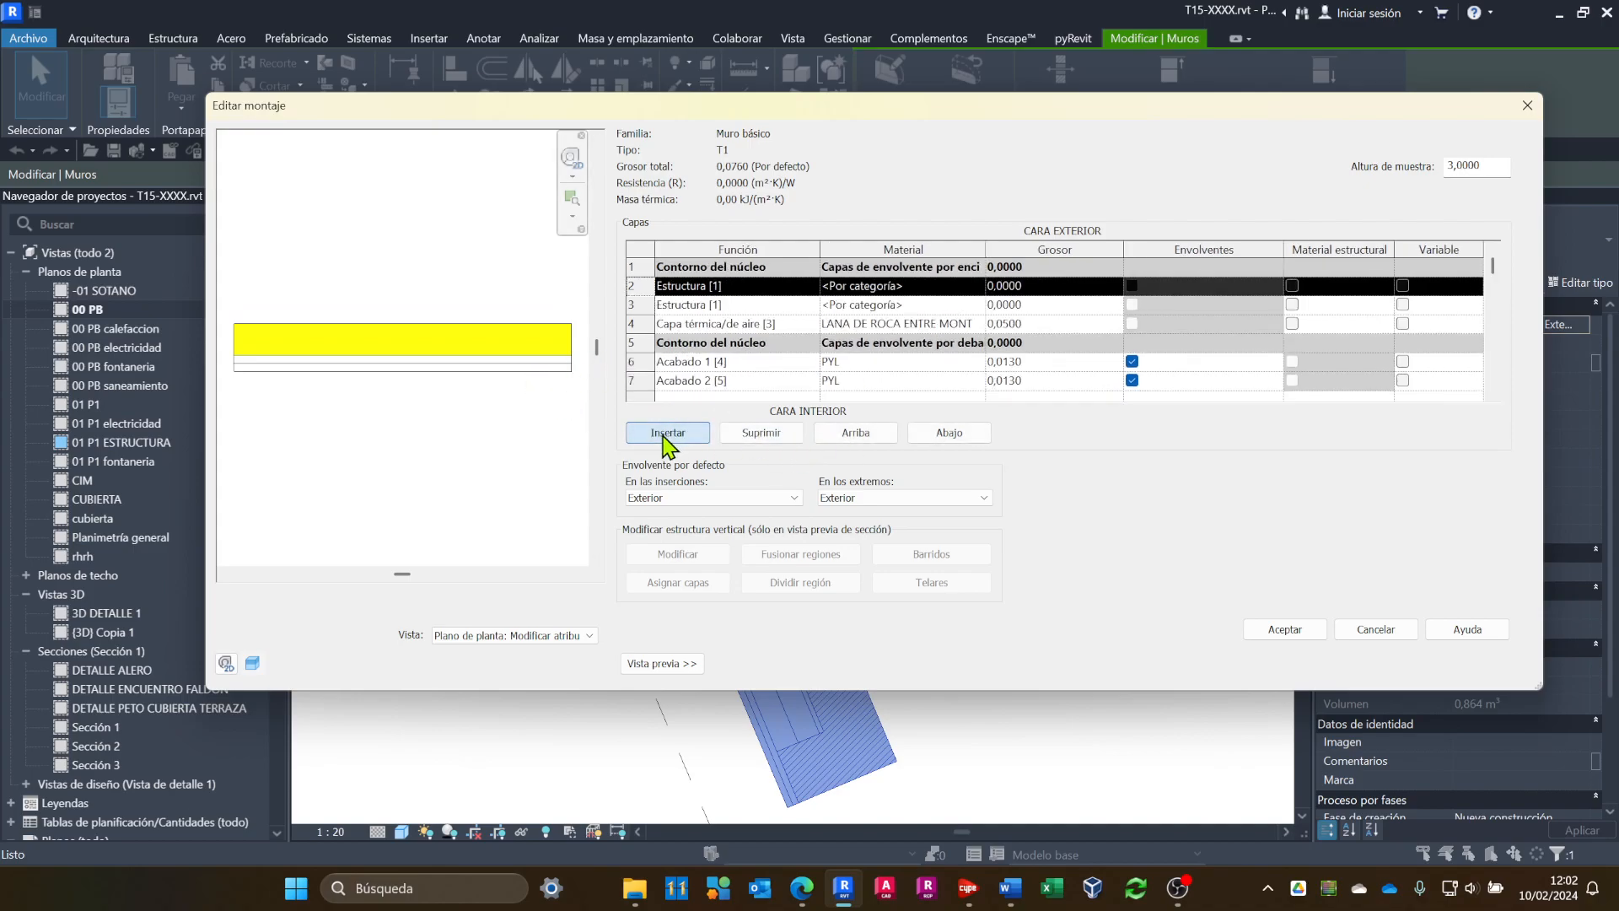
pyautogui.click(866, 435)
pyautogui.click(693, 305)
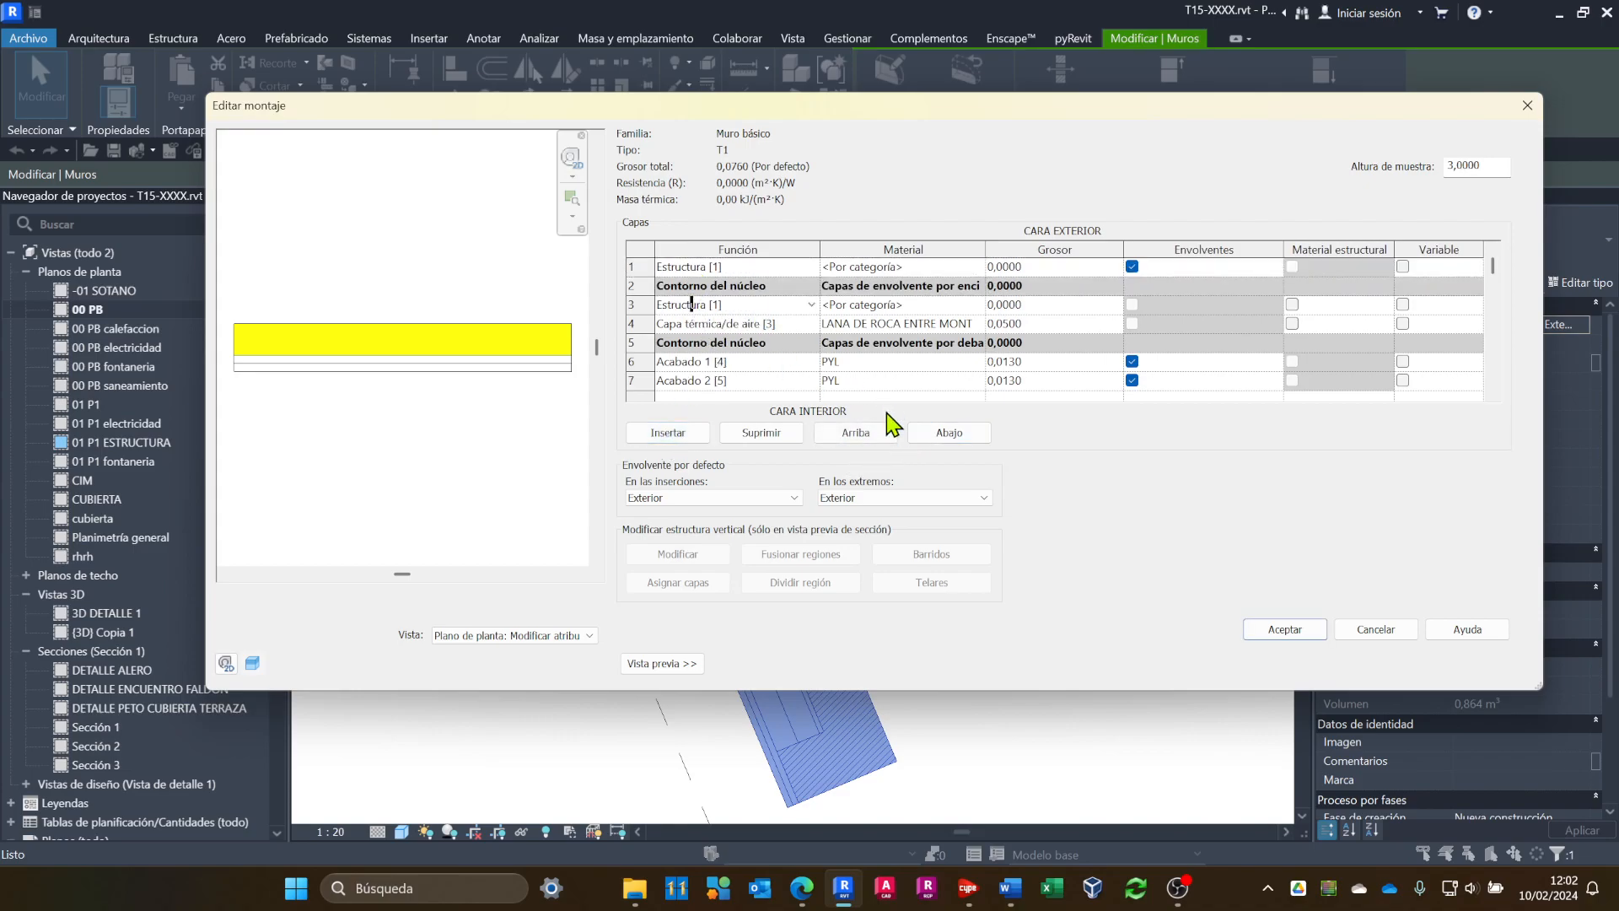
pyautogui.click(869, 435)
# Set the thickness of both new exterior layers of T1 to 0,0130.
pyautogui.click(1056, 267)
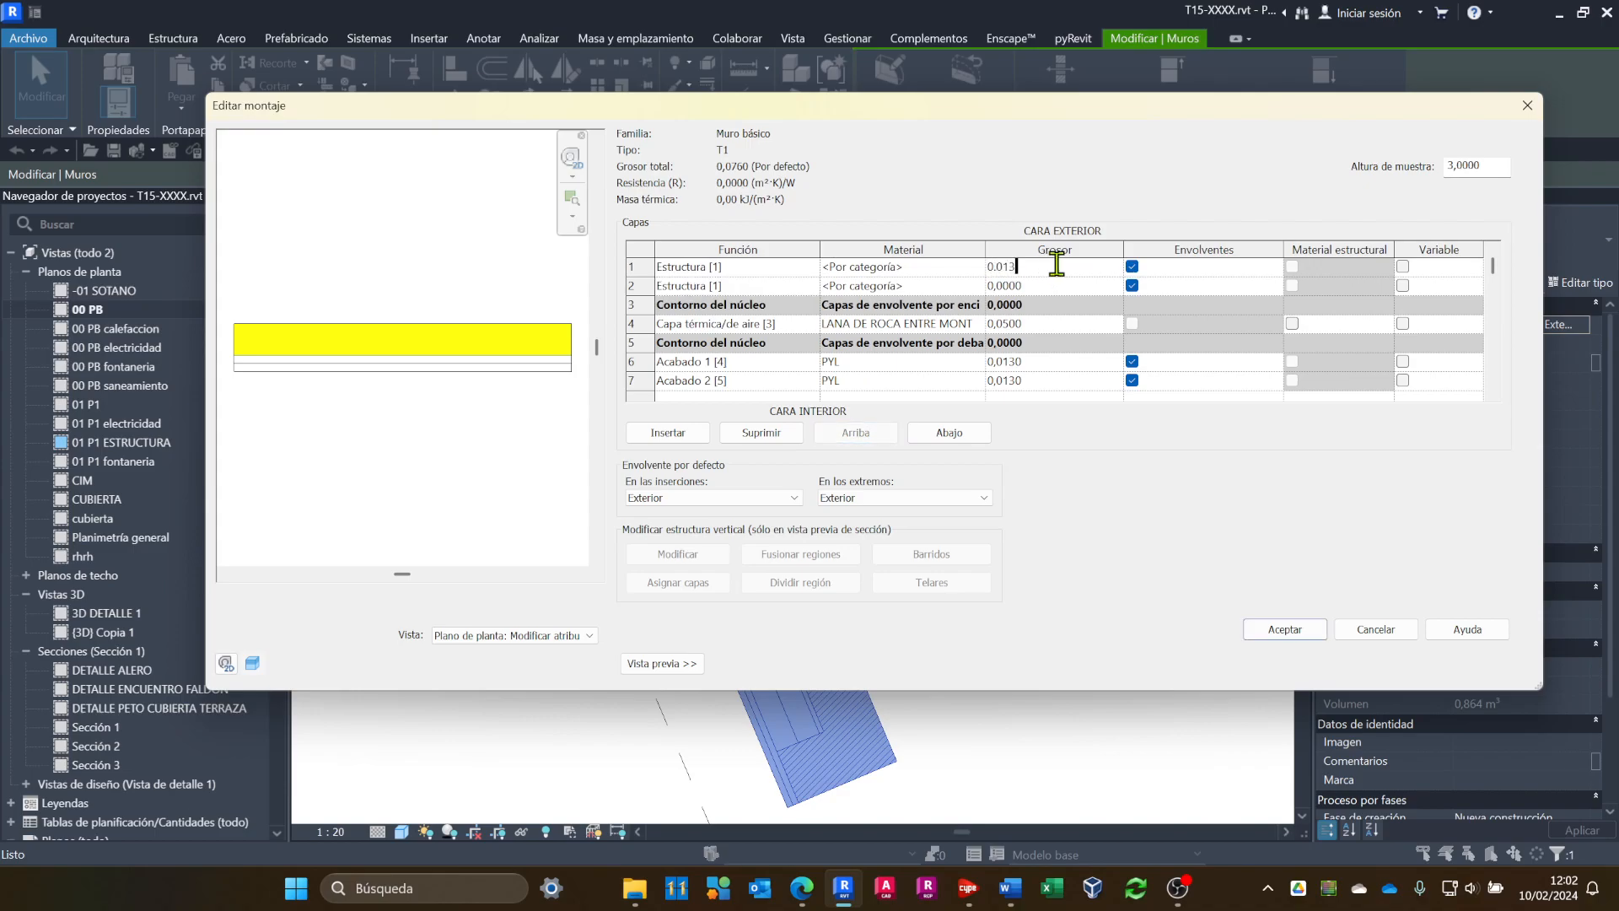
pyautogui.click(1047, 286)
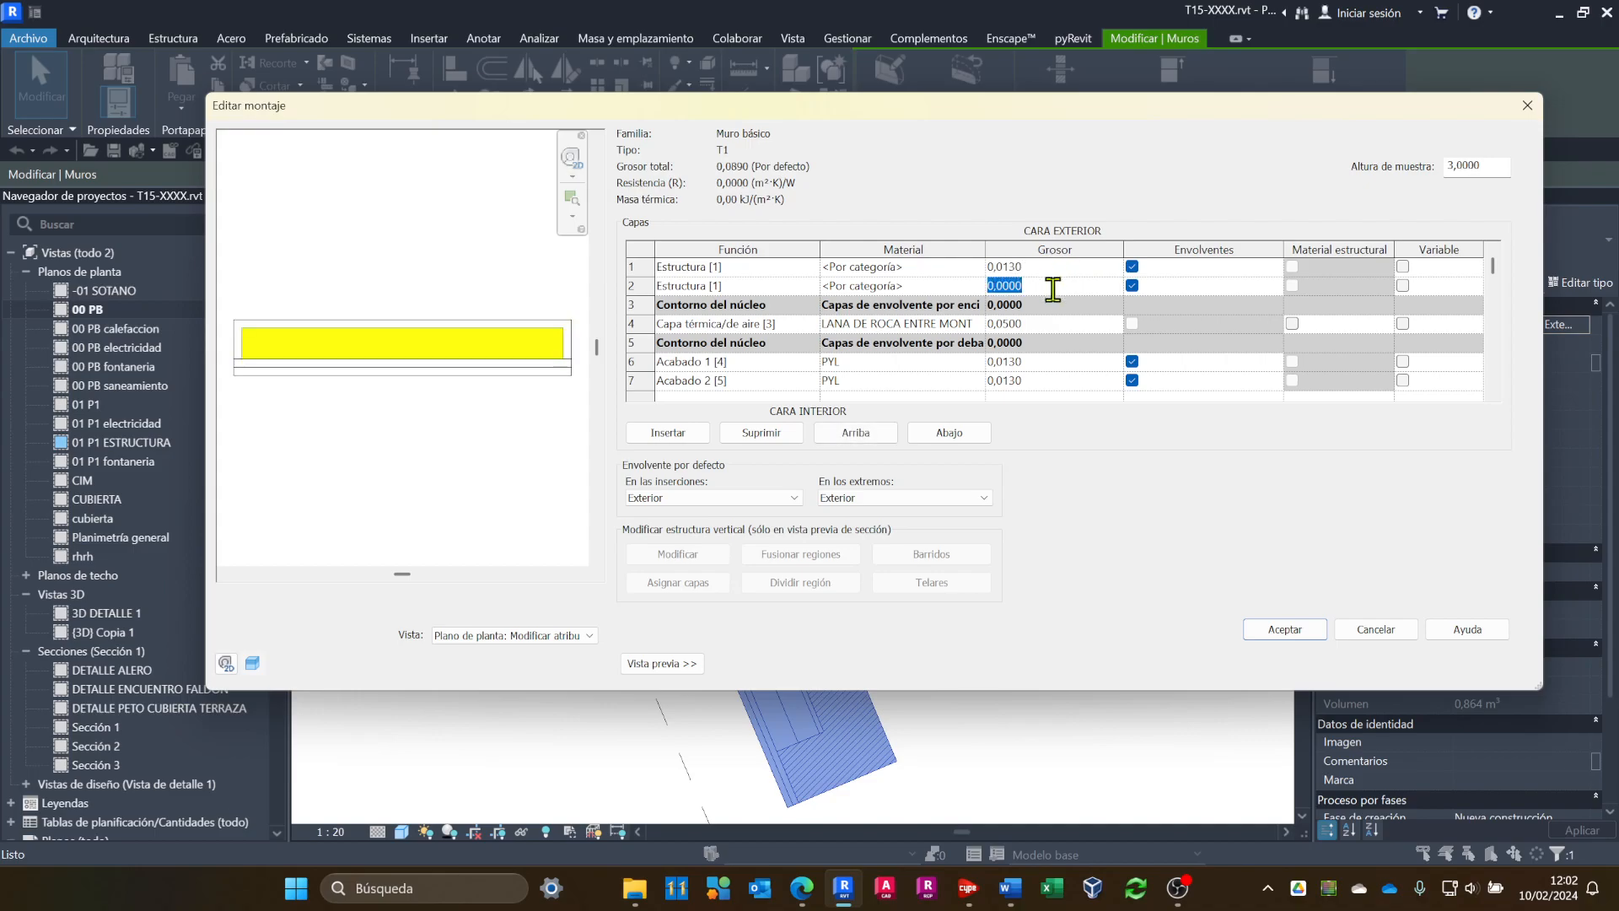
pyautogui.write('0,0130')
pyautogui.click(1059, 266)
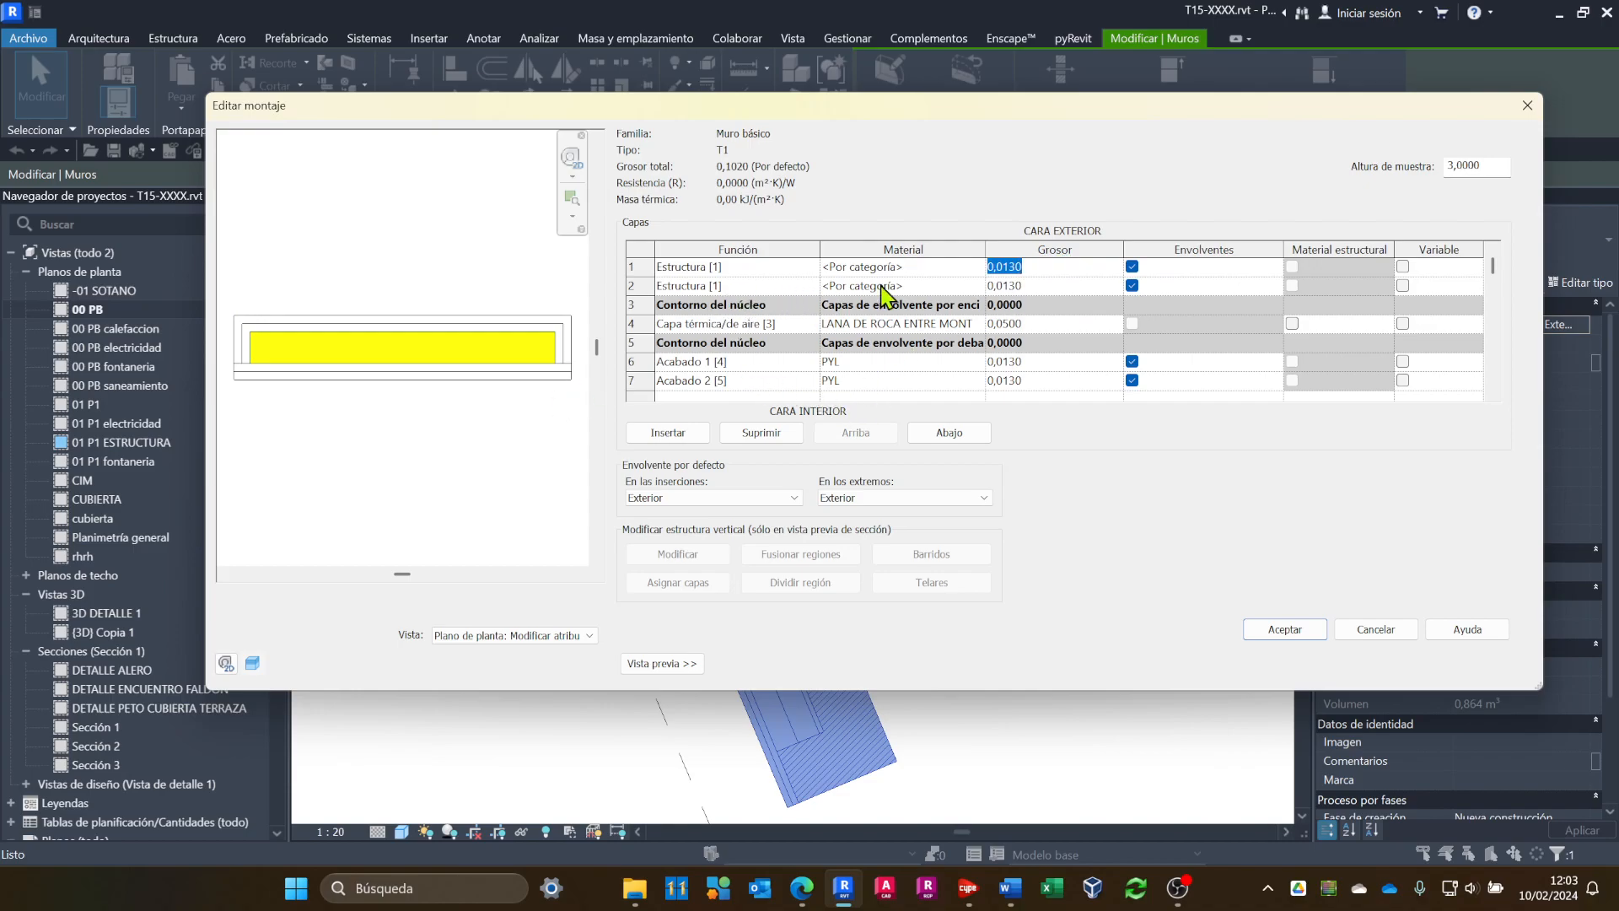
# Set the new layers' functions to Acabado 1 [4] in row 2 and Acabado 2 [5] in row 1.
pyautogui.click(743, 286)
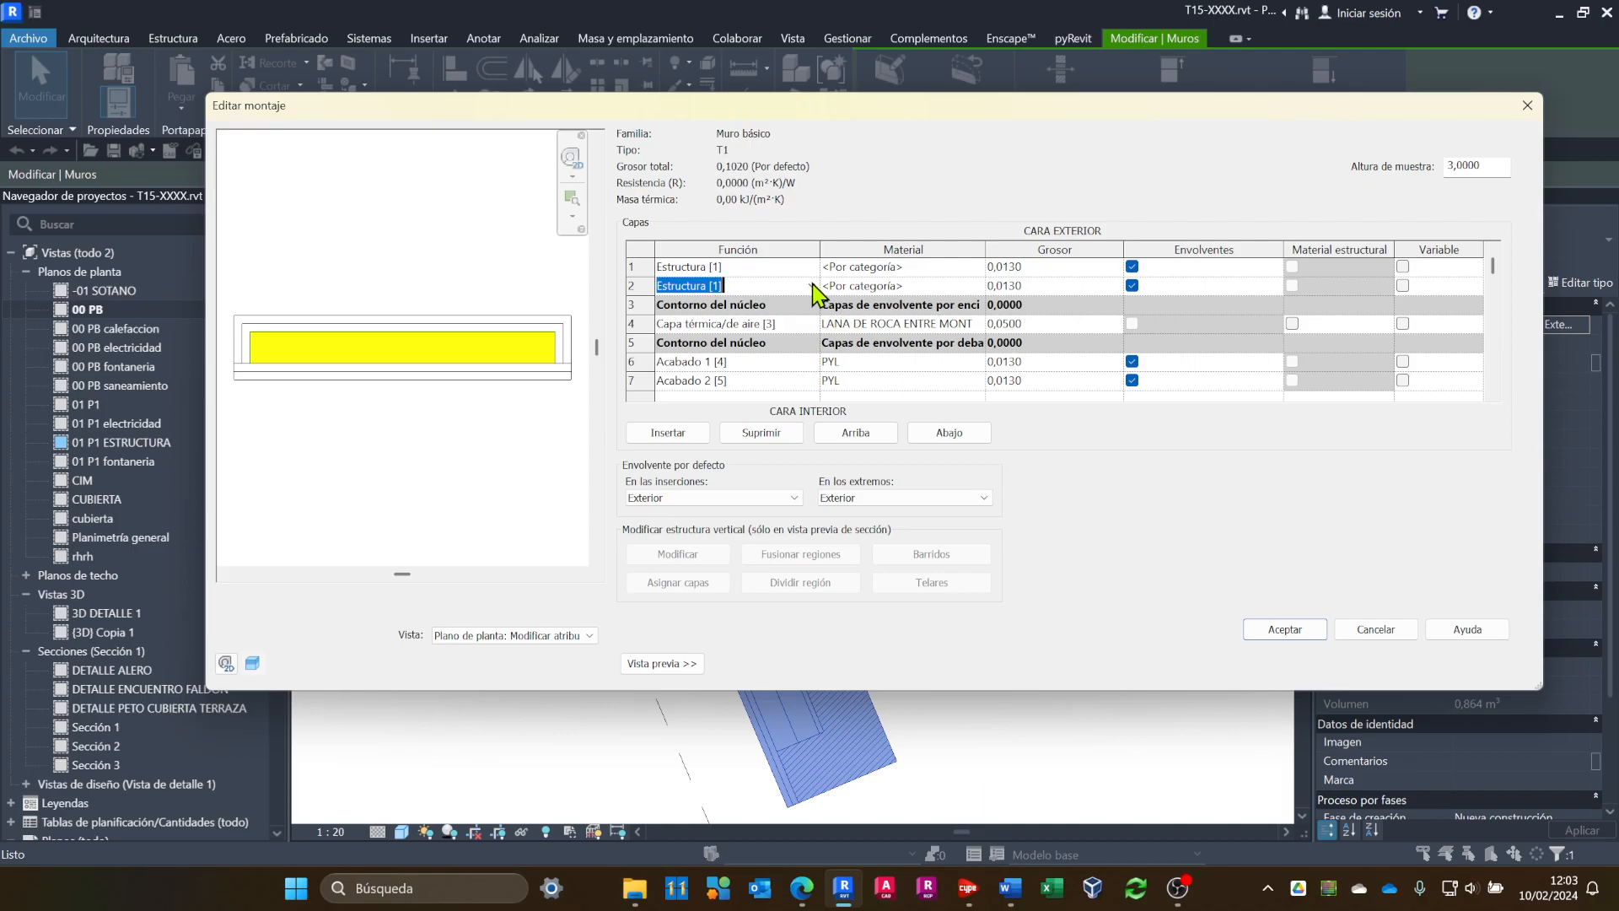
pyautogui.click(812, 286)
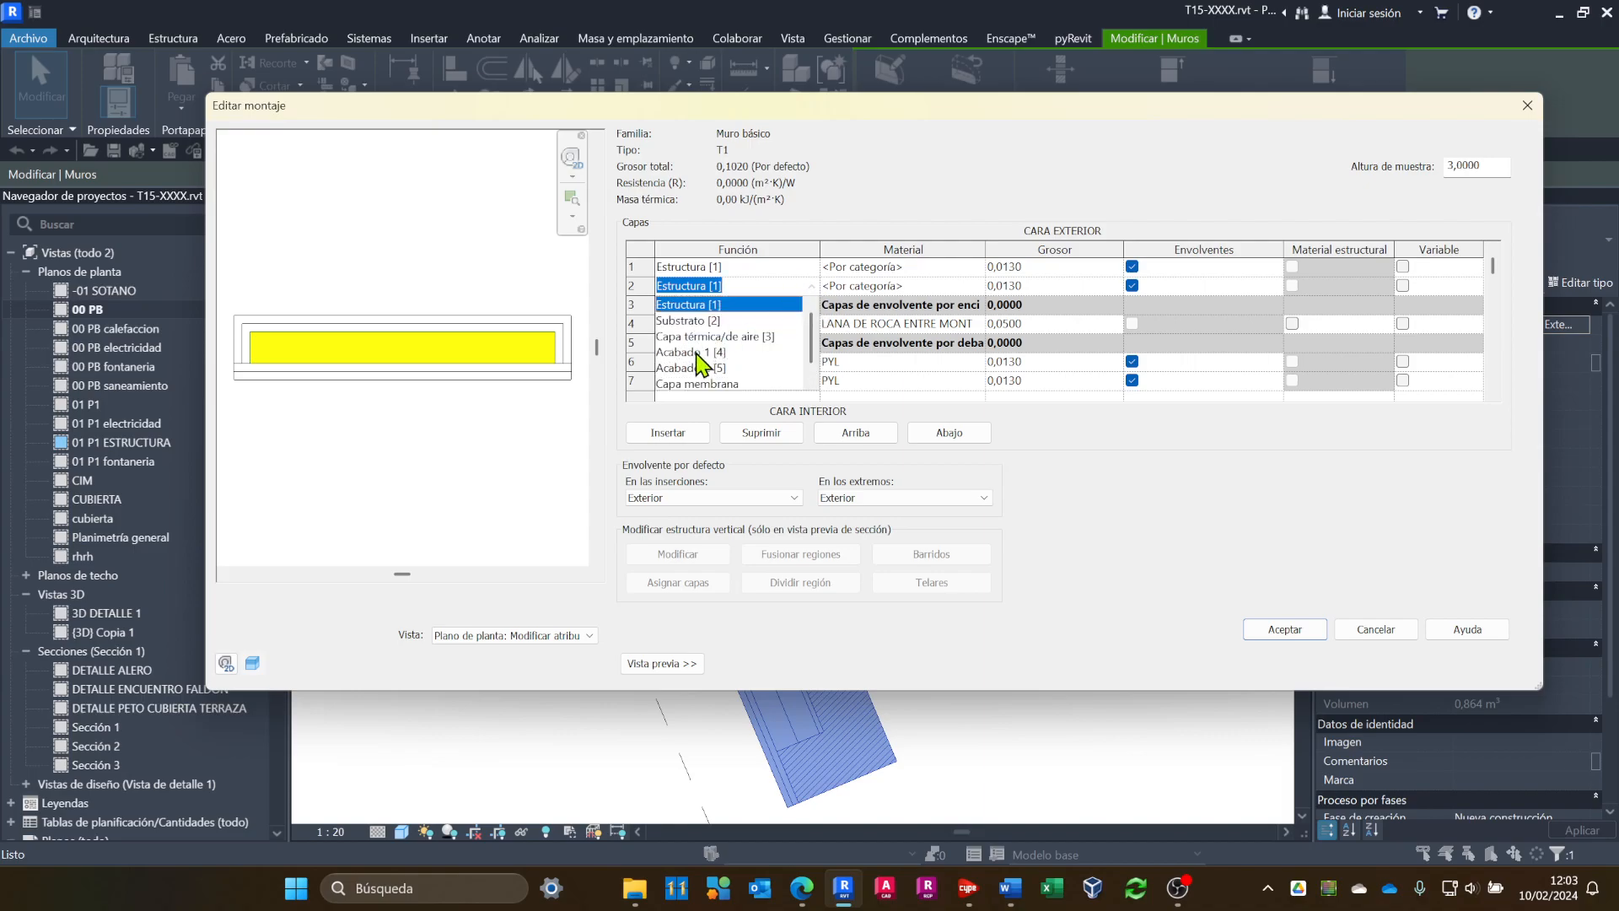
pyautogui.click(704, 362)
pyautogui.click(809, 266)
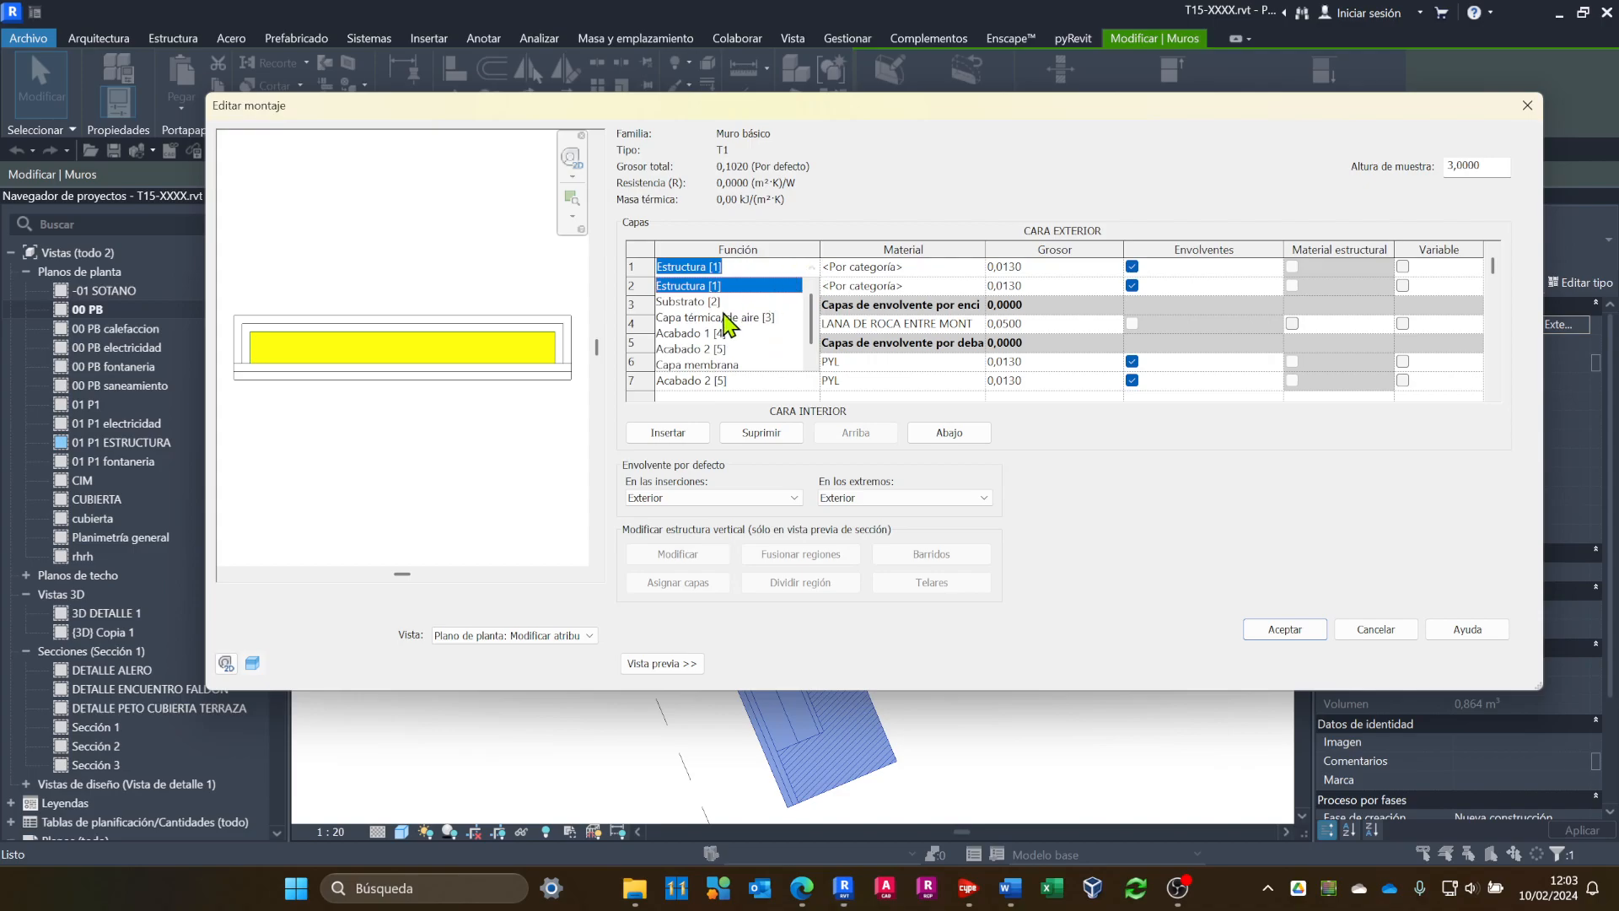
pyautogui.click(704, 349)
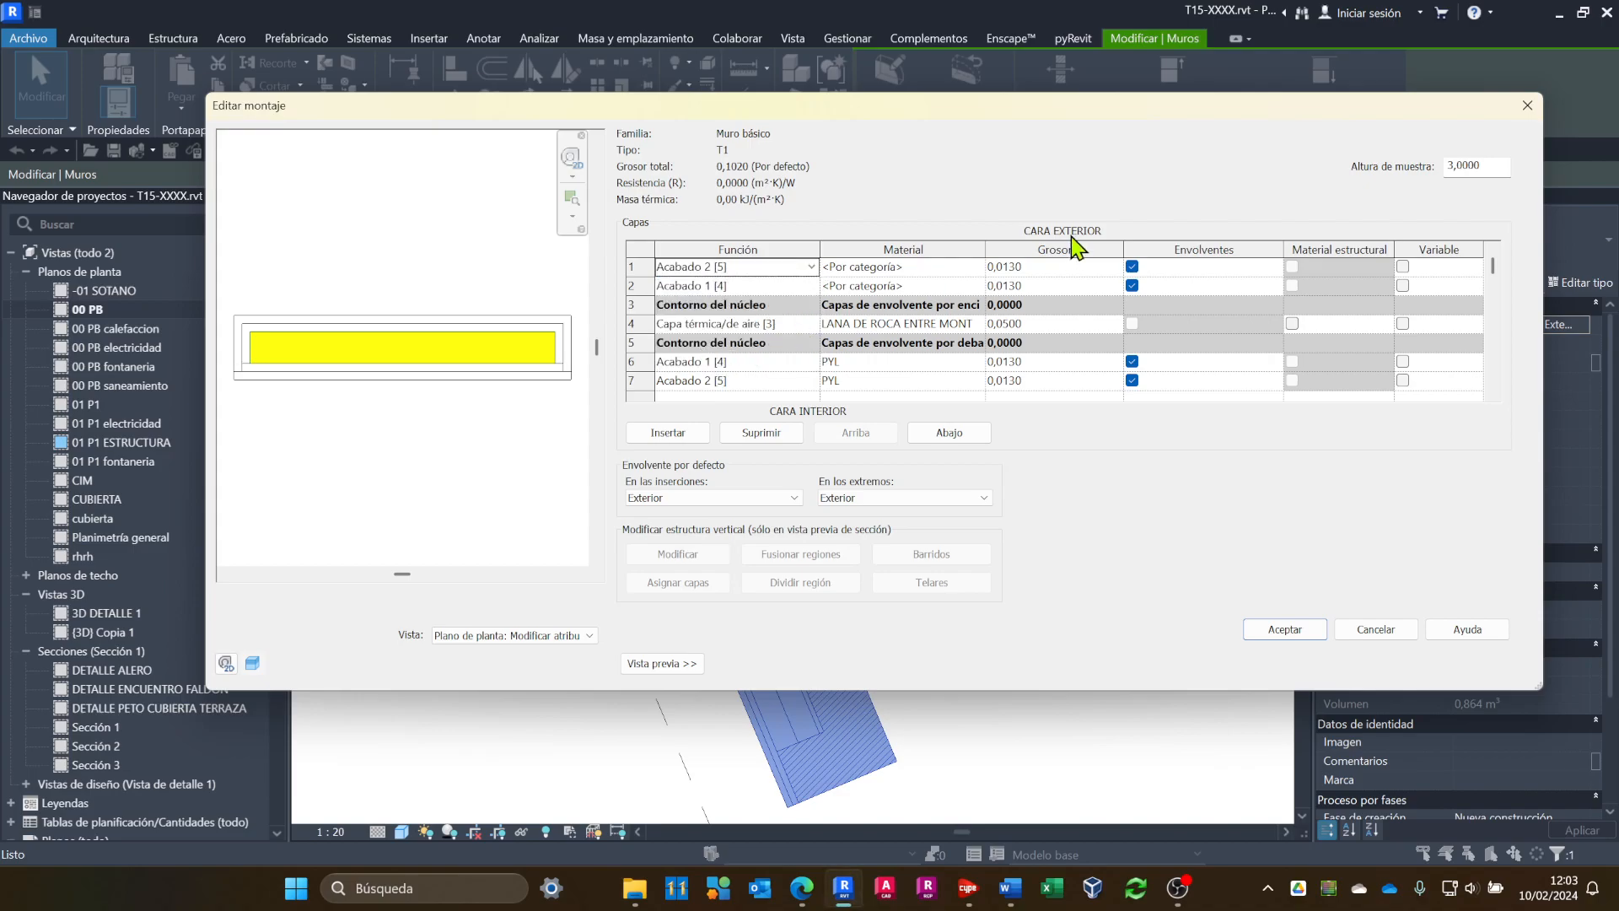
# Assign the PYL material to both new exterior layers, accept T1's assembly and type properties, and deselect the wall.
pyautogui.click(930, 268)
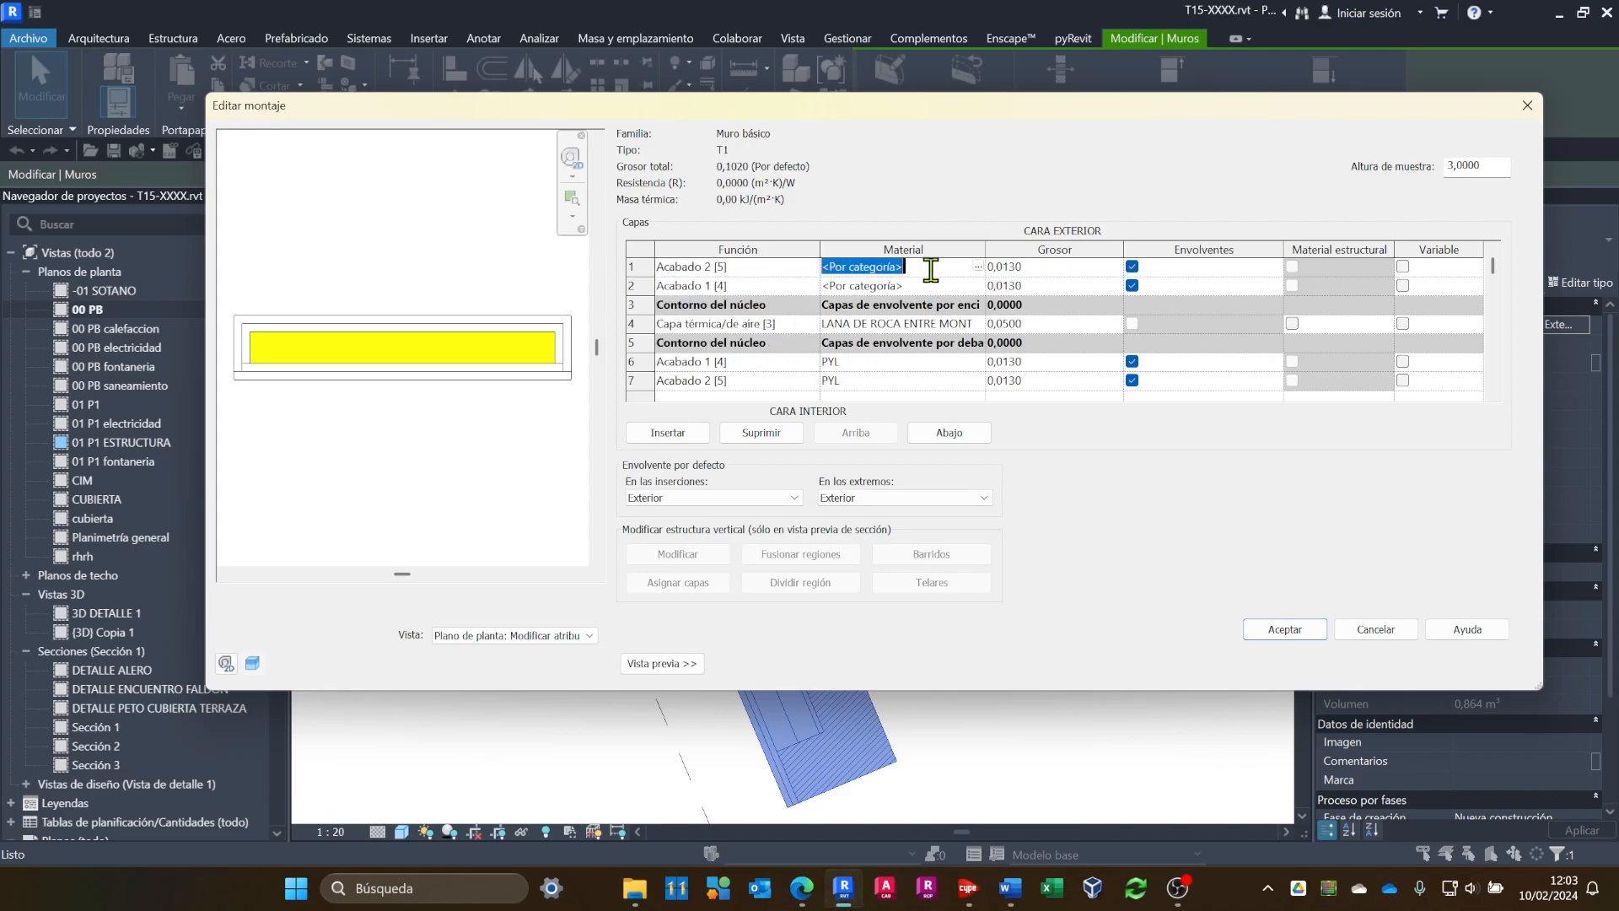
pyautogui.write('PYL')
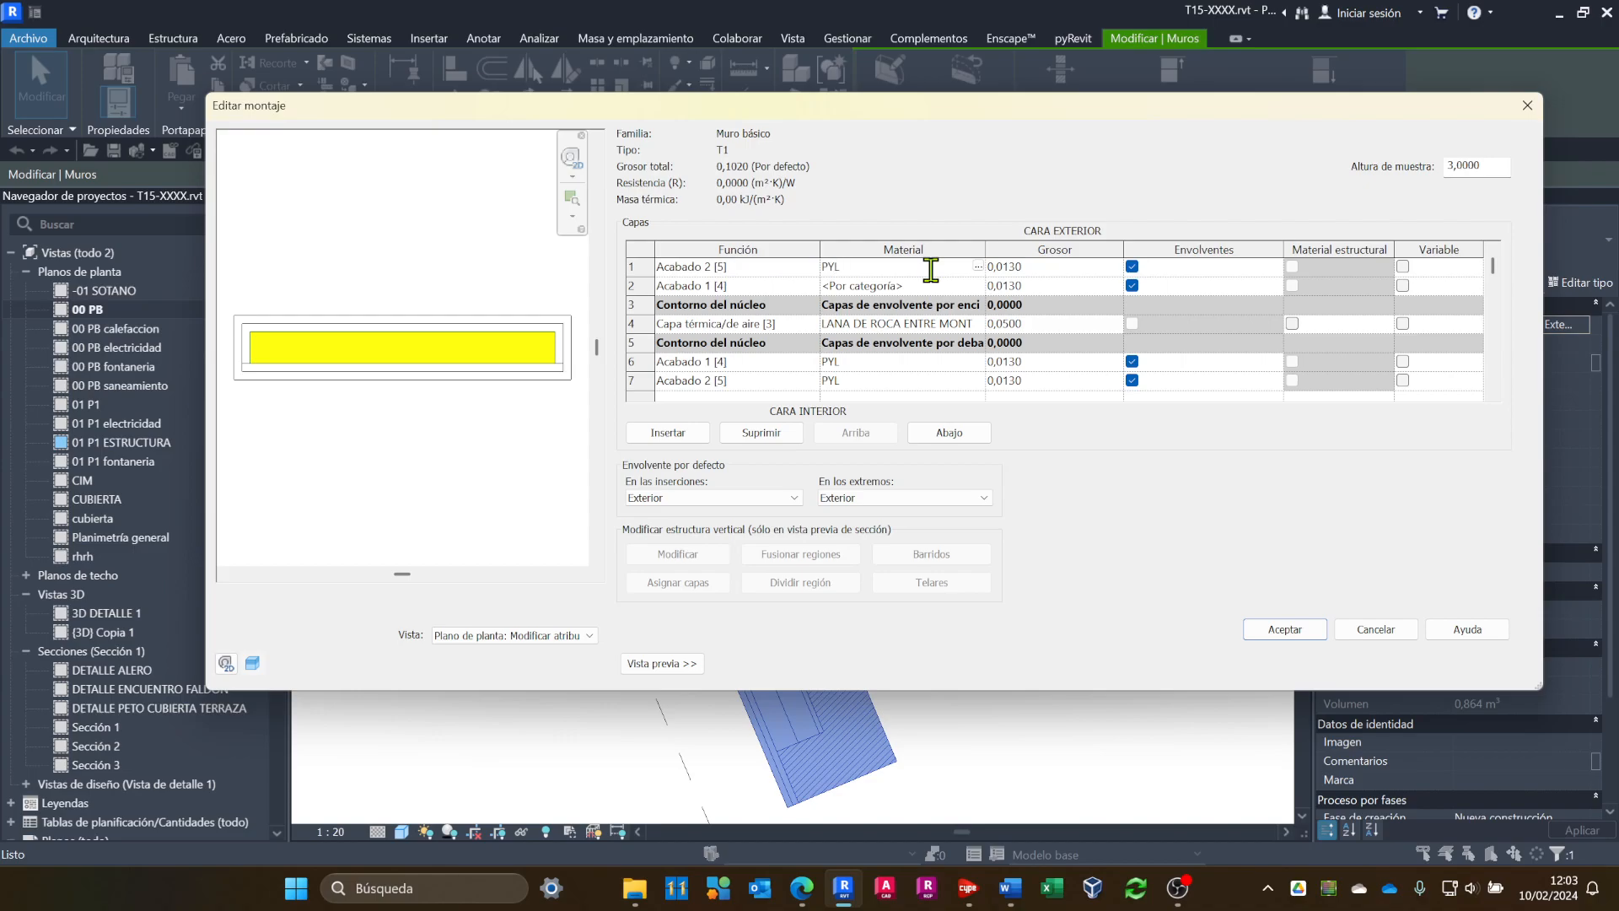
pyautogui.click(927, 285)
pyautogui.write('P')
pyautogui.click(948, 363)
pyautogui.click(504, 427)
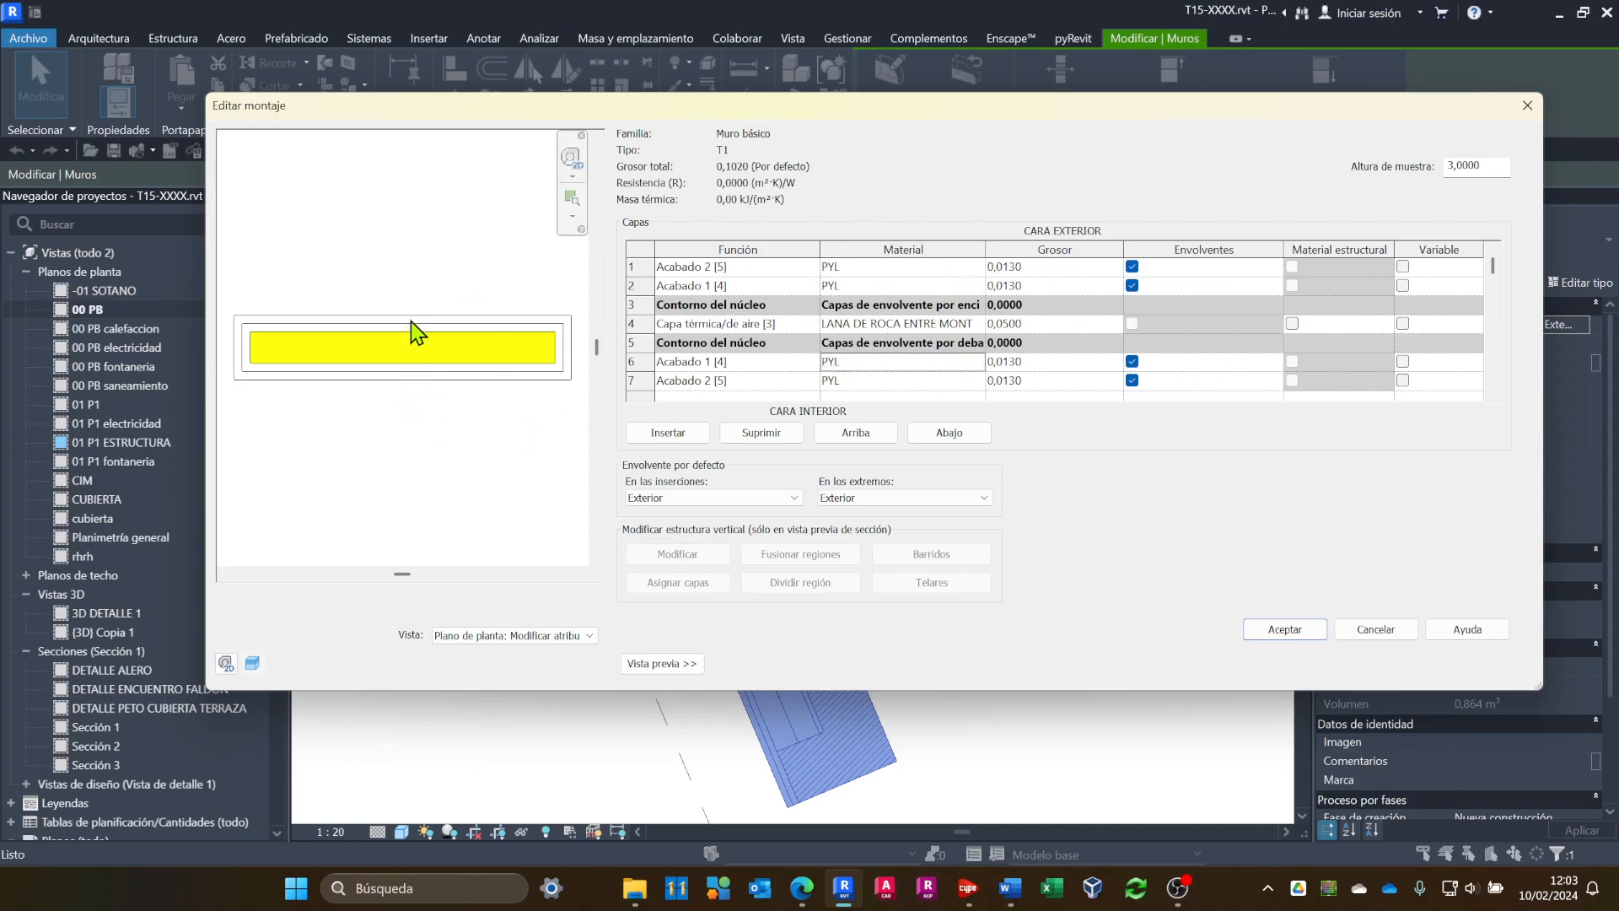
pyautogui.click(1283, 631)
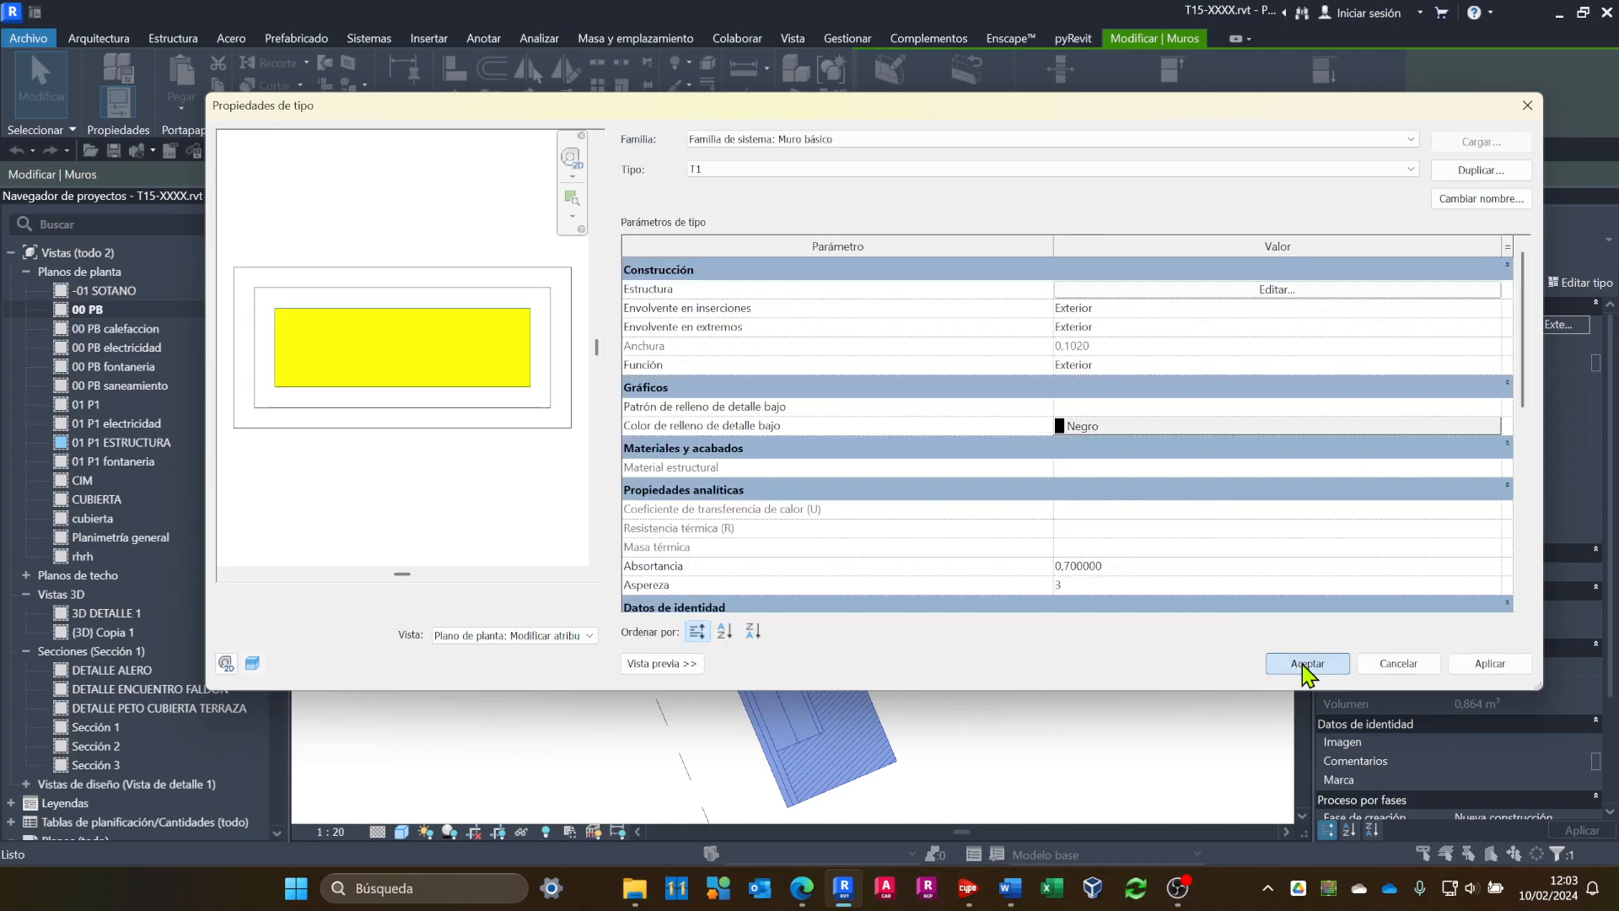
pyautogui.click(1302, 664)
pyautogui.click(1027, 541)
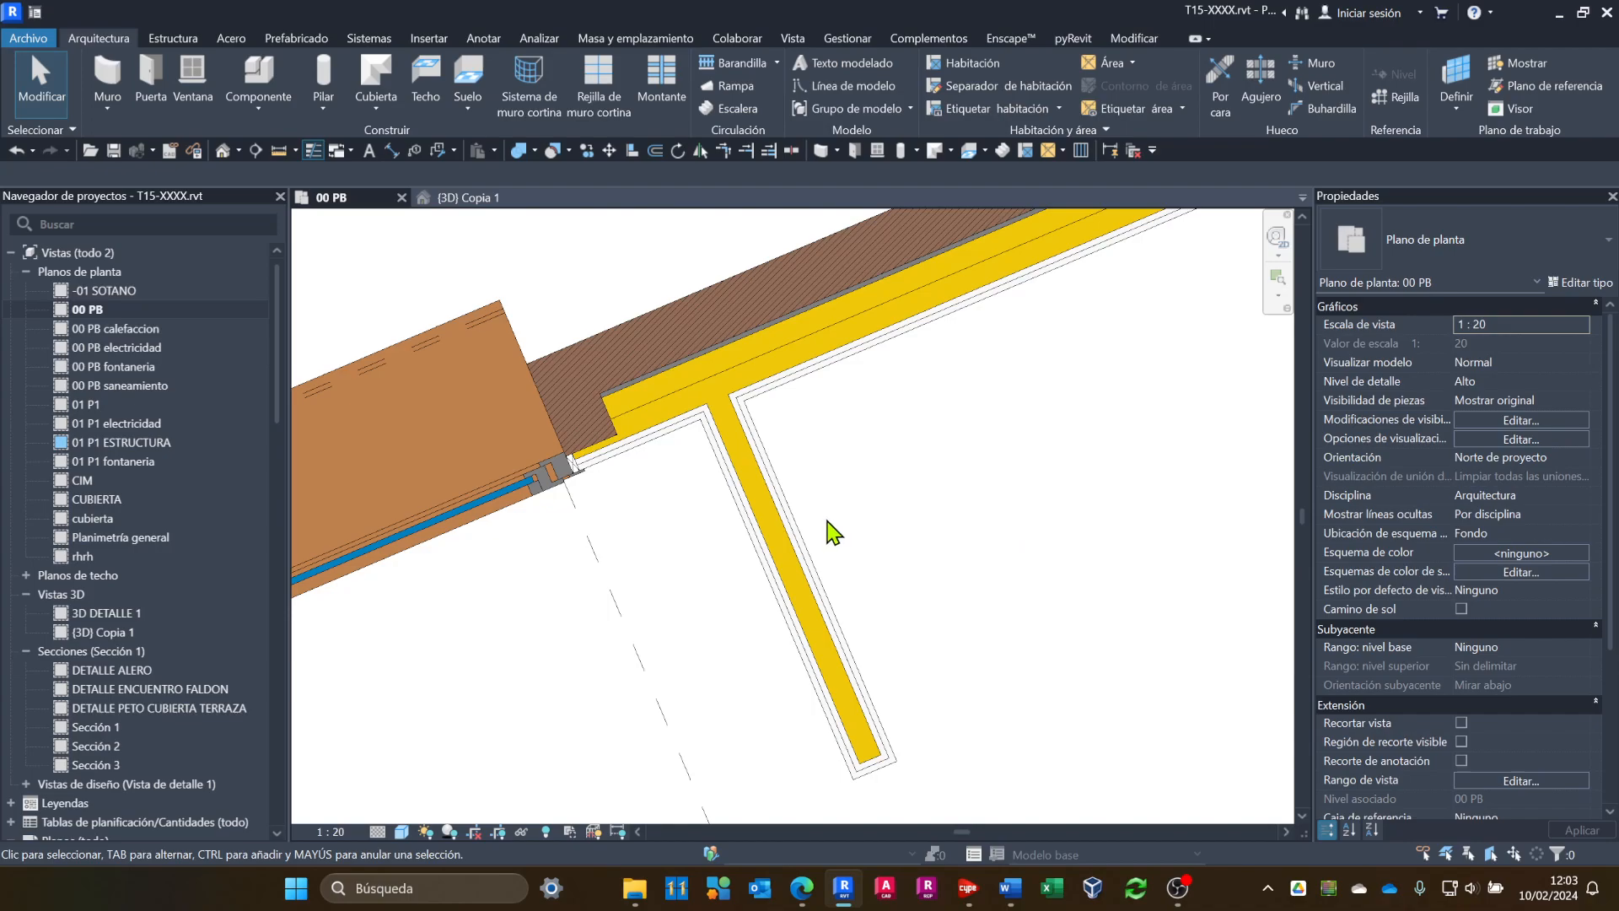
pyautogui.scroll(-2, 824, 531)
pyautogui.click(771, 475)
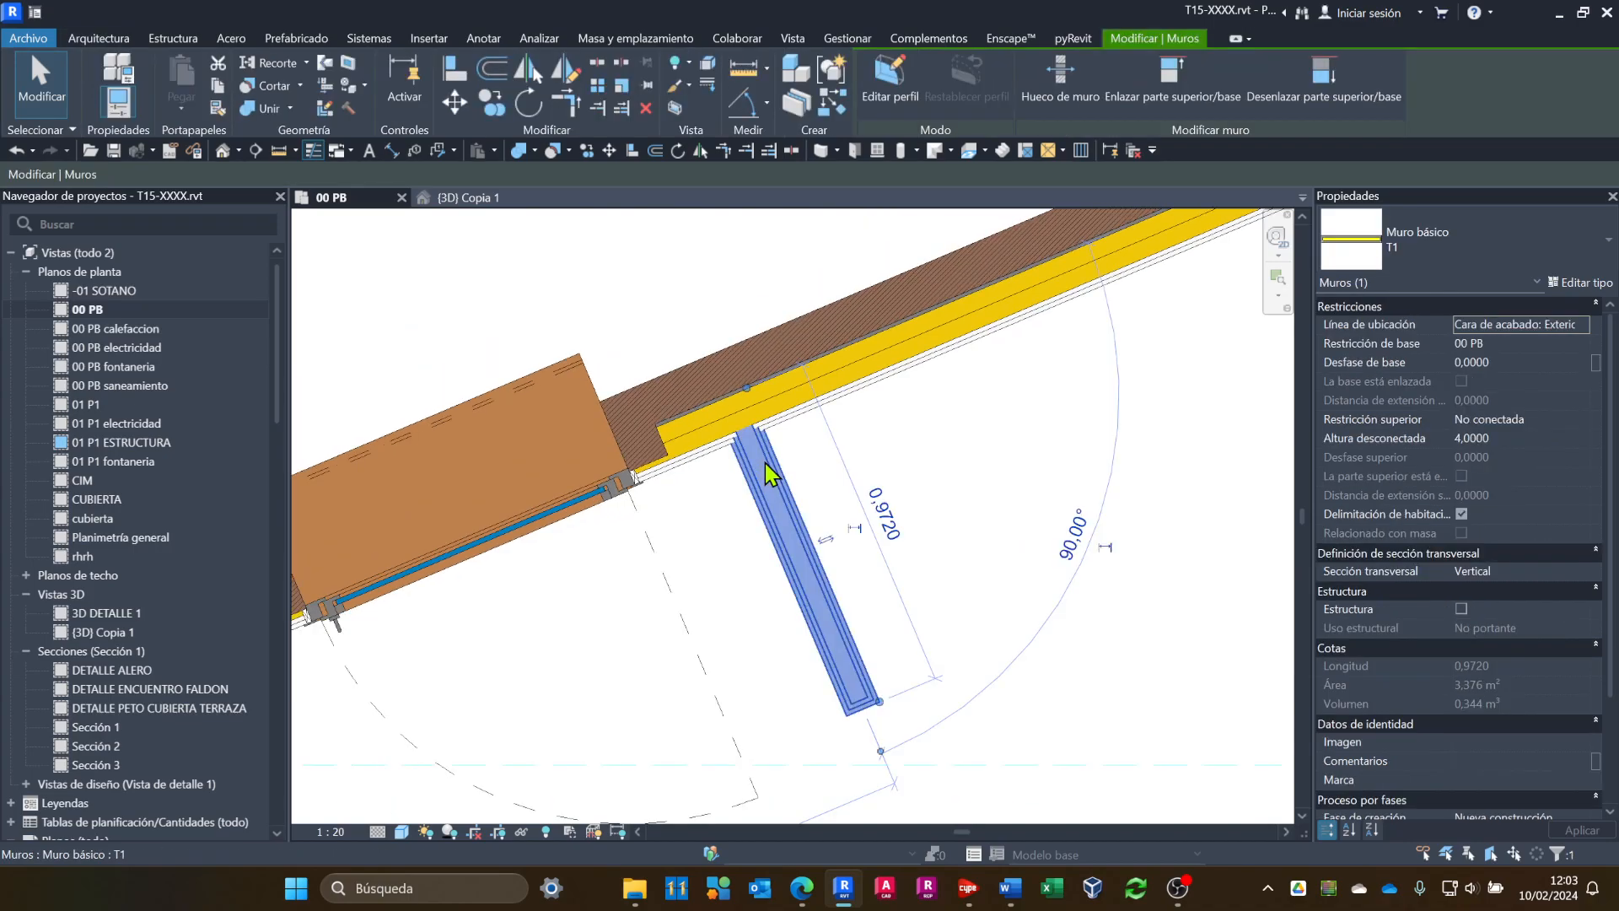
pyautogui.scroll(3, 761, 453)
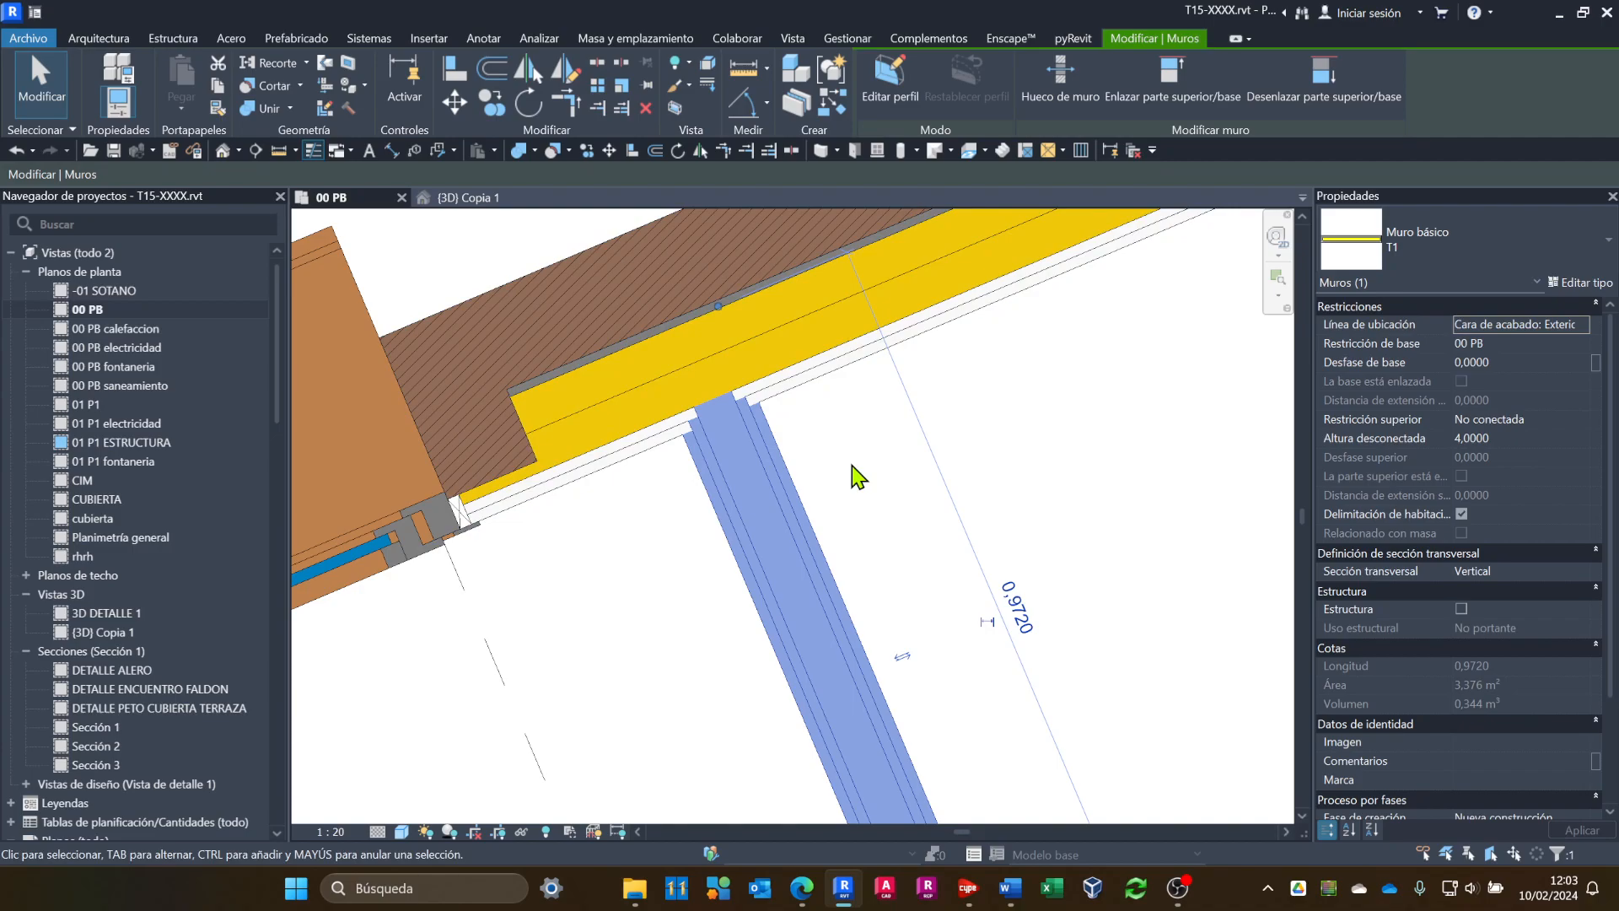
pyautogui.click(842, 487)
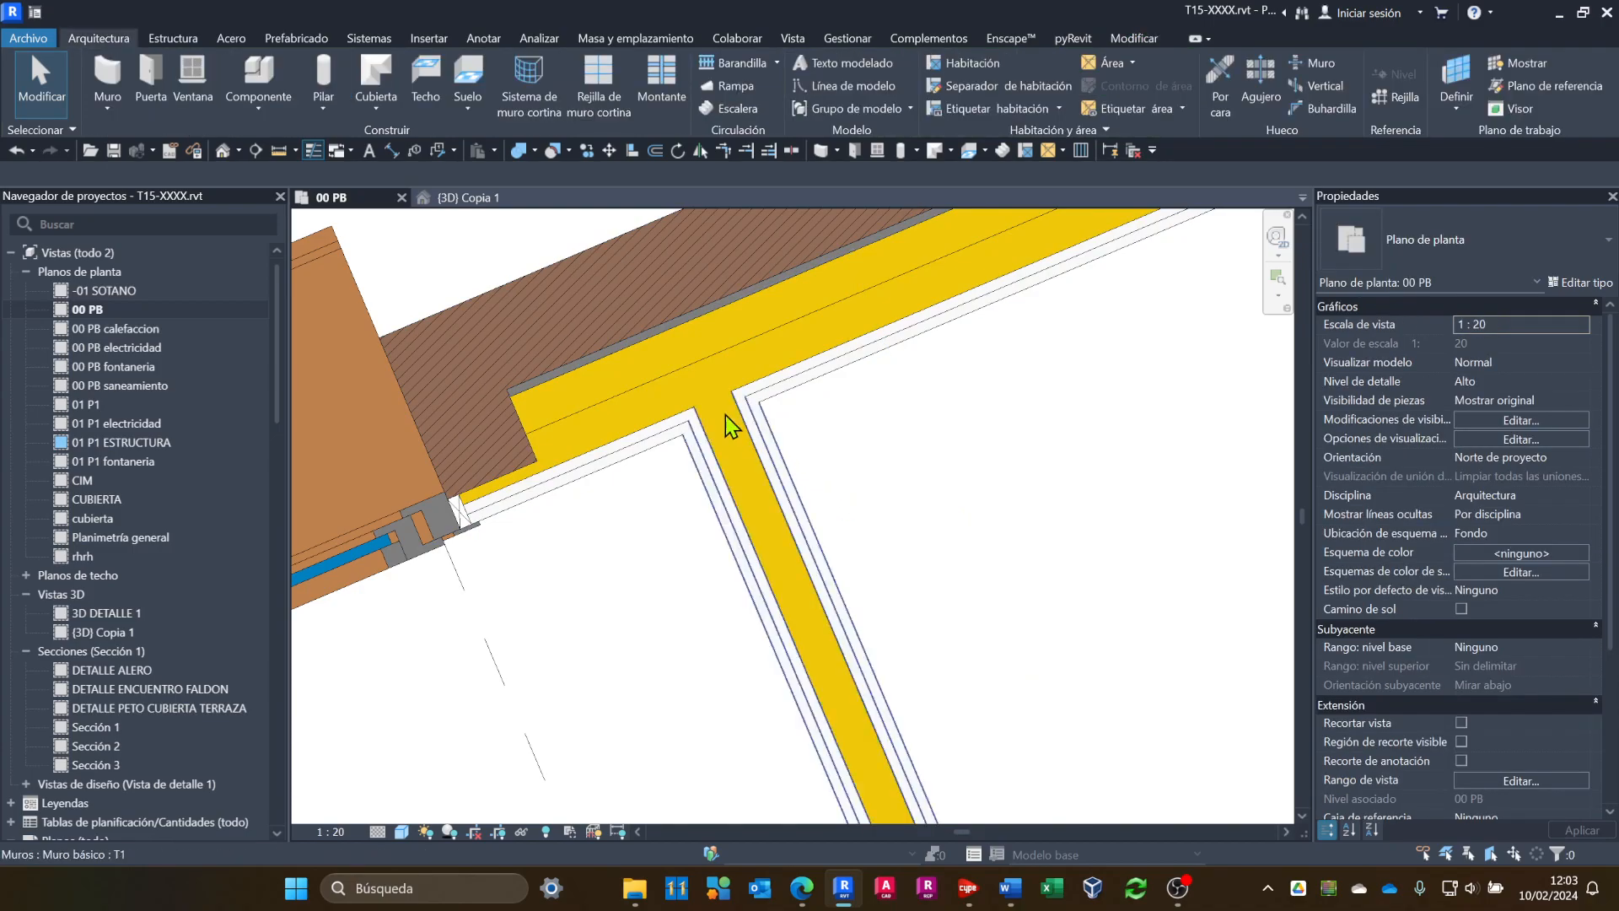
pyautogui.scroll(1, 717, 427)
pyautogui.scroll(1, 717, 427)
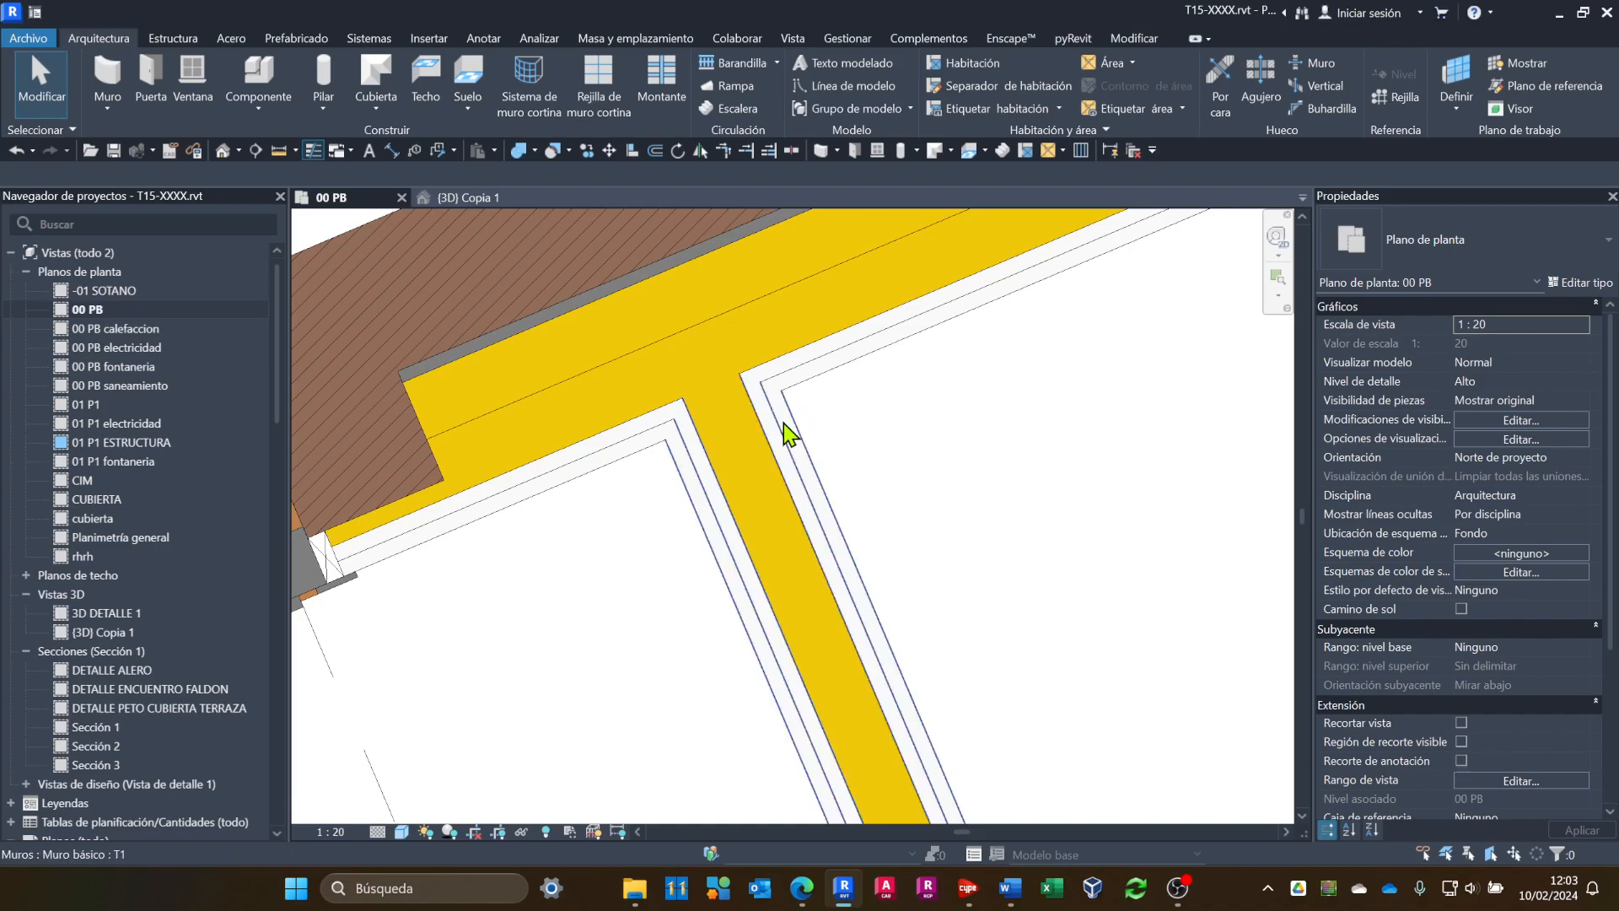
# Set the function of T1's rock wool core layer in row 4 to Estructura [1] and accept the assembly and type properties.
pyautogui.click(776, 456)
pyautogui.click(1570, 285)
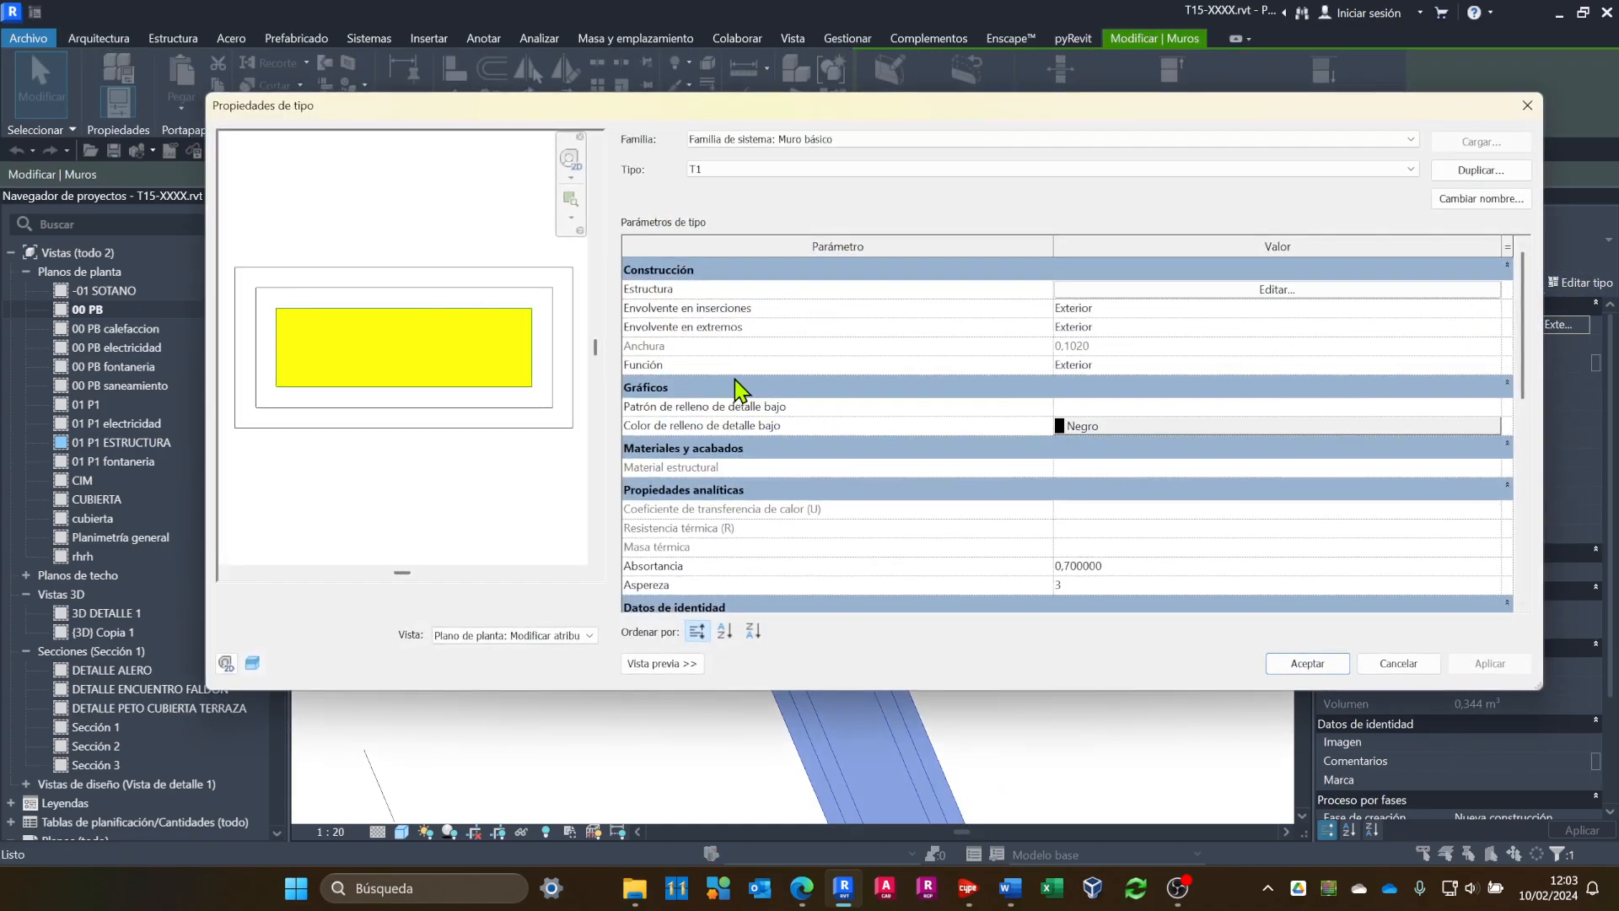
pyautogui.click(1109, 301)
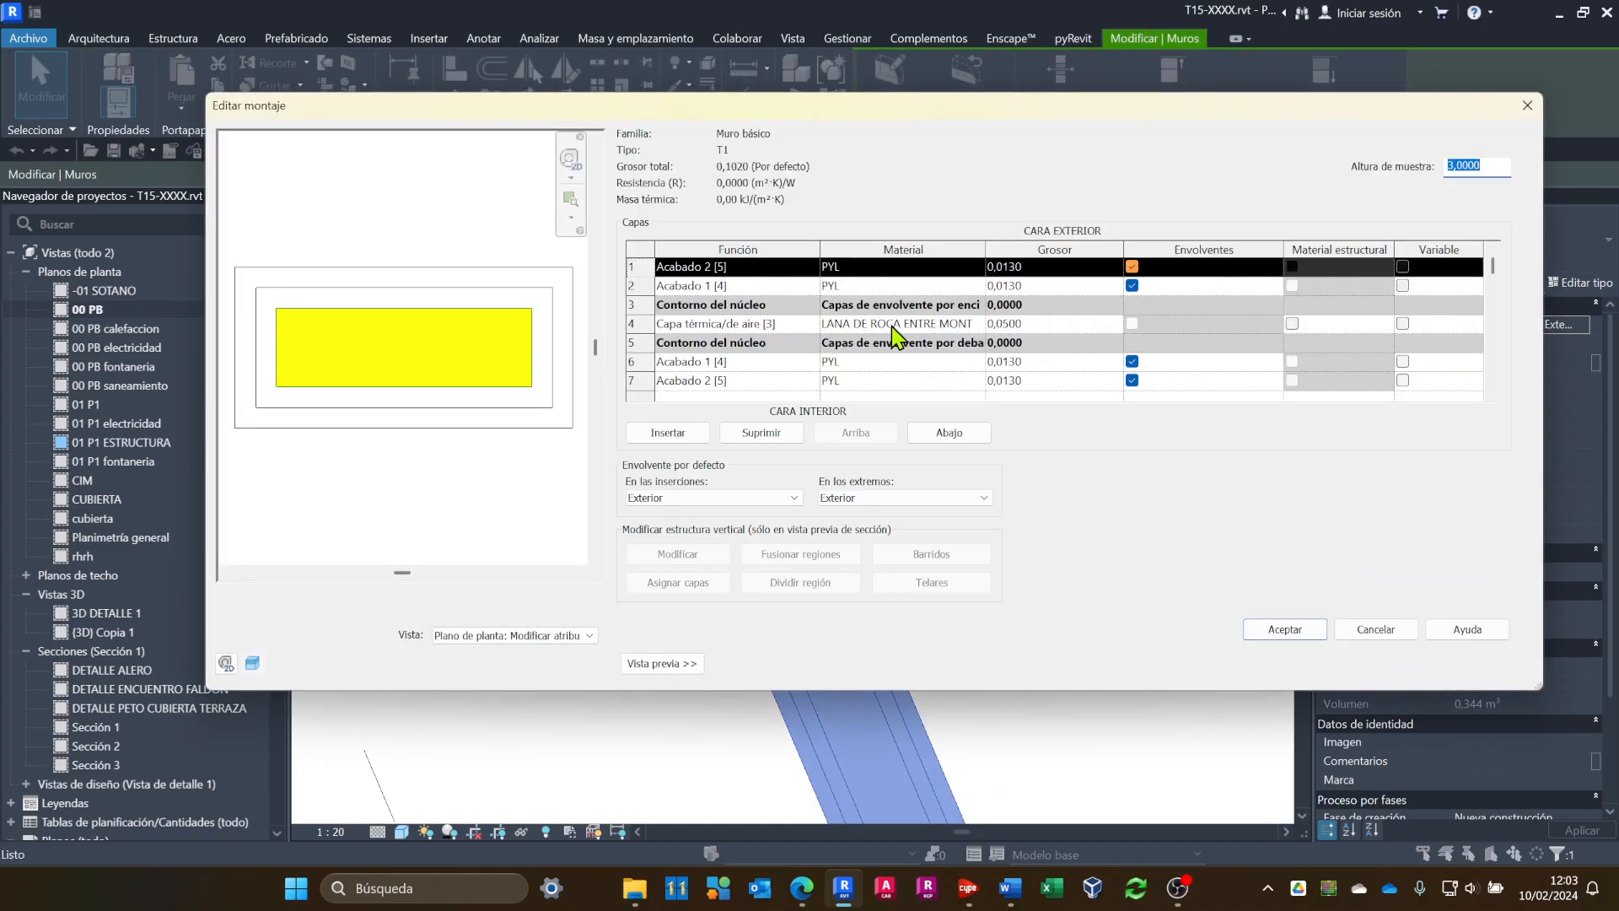
pyautogui.click(781, 323)
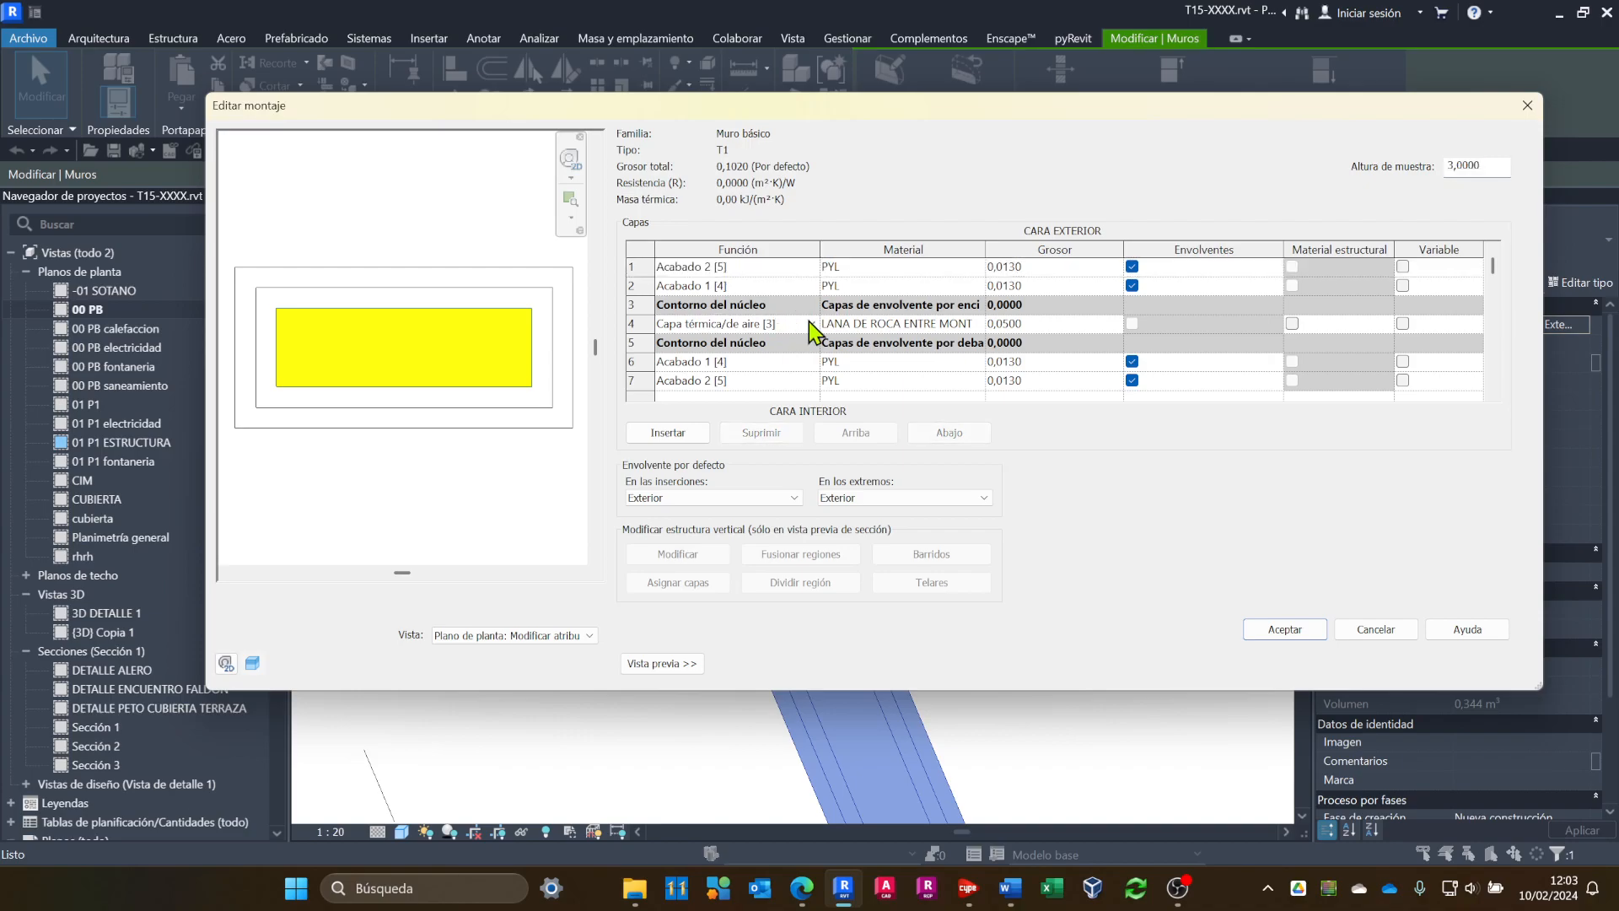
pyautogui.click(812, 324)
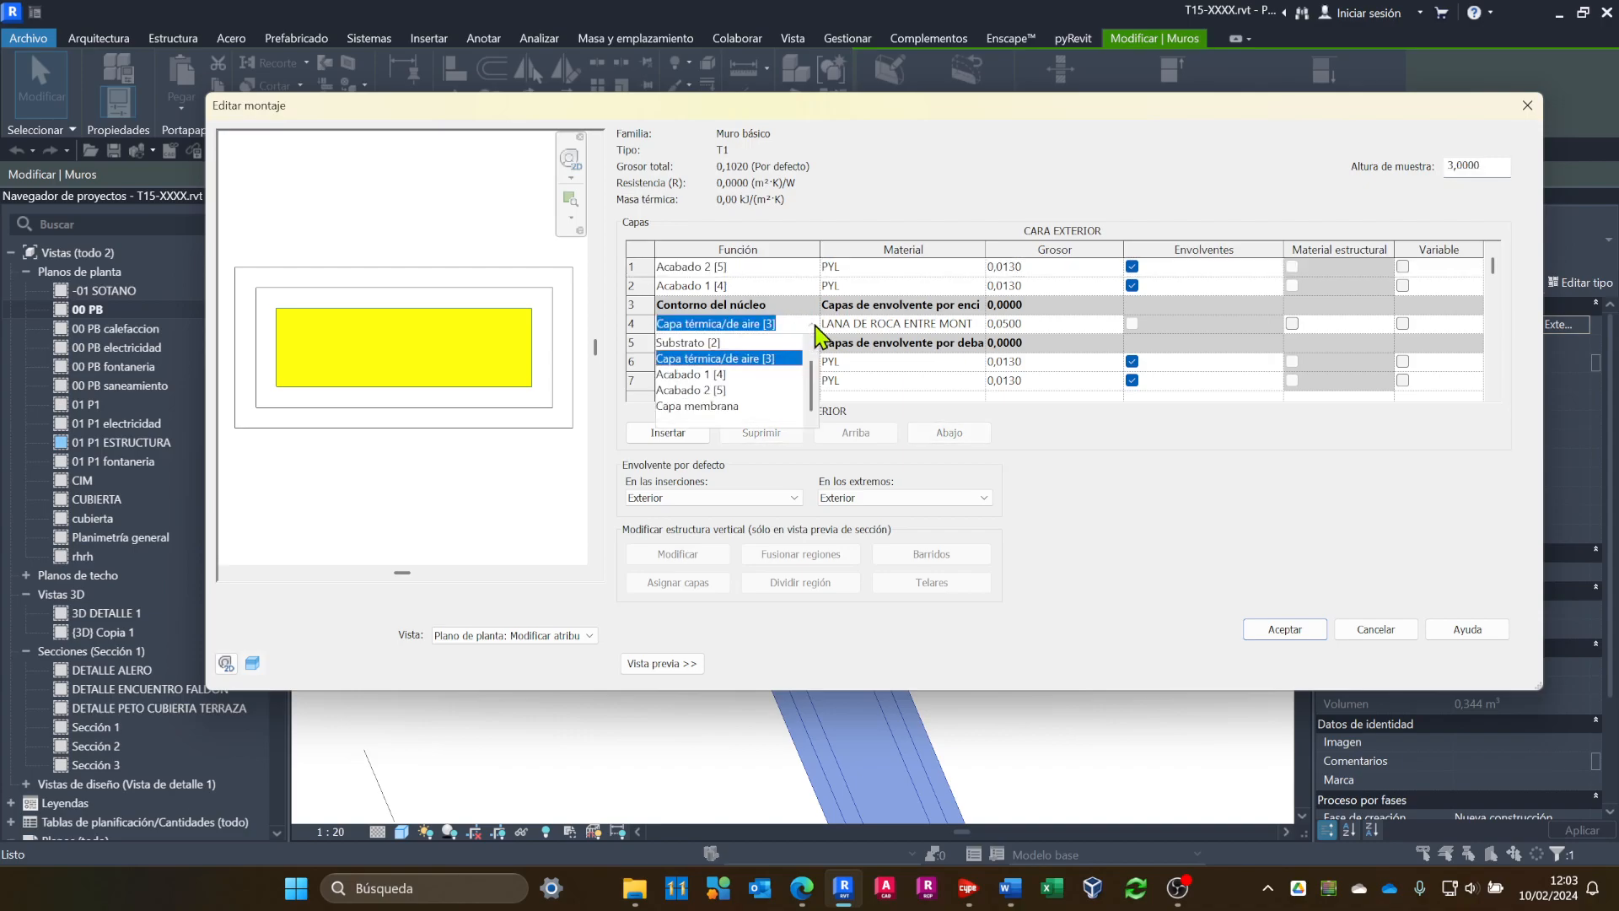
pyautogui.scroll(2, 704, 349)
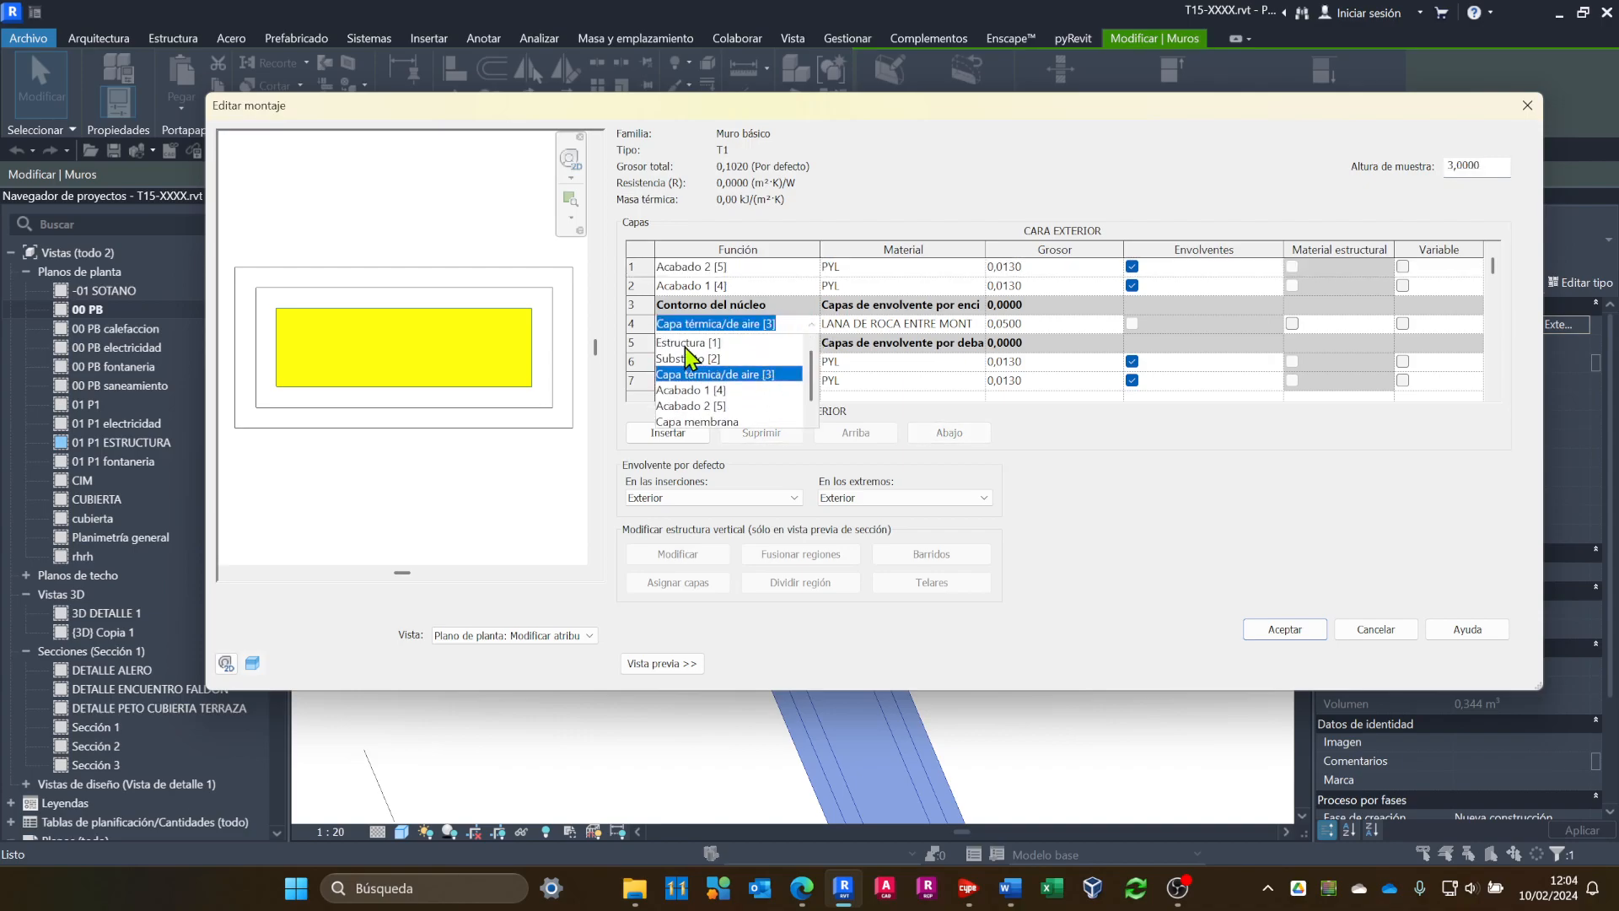
pyautogui.click(687, 344)
pyautogui.click(1285, 629)
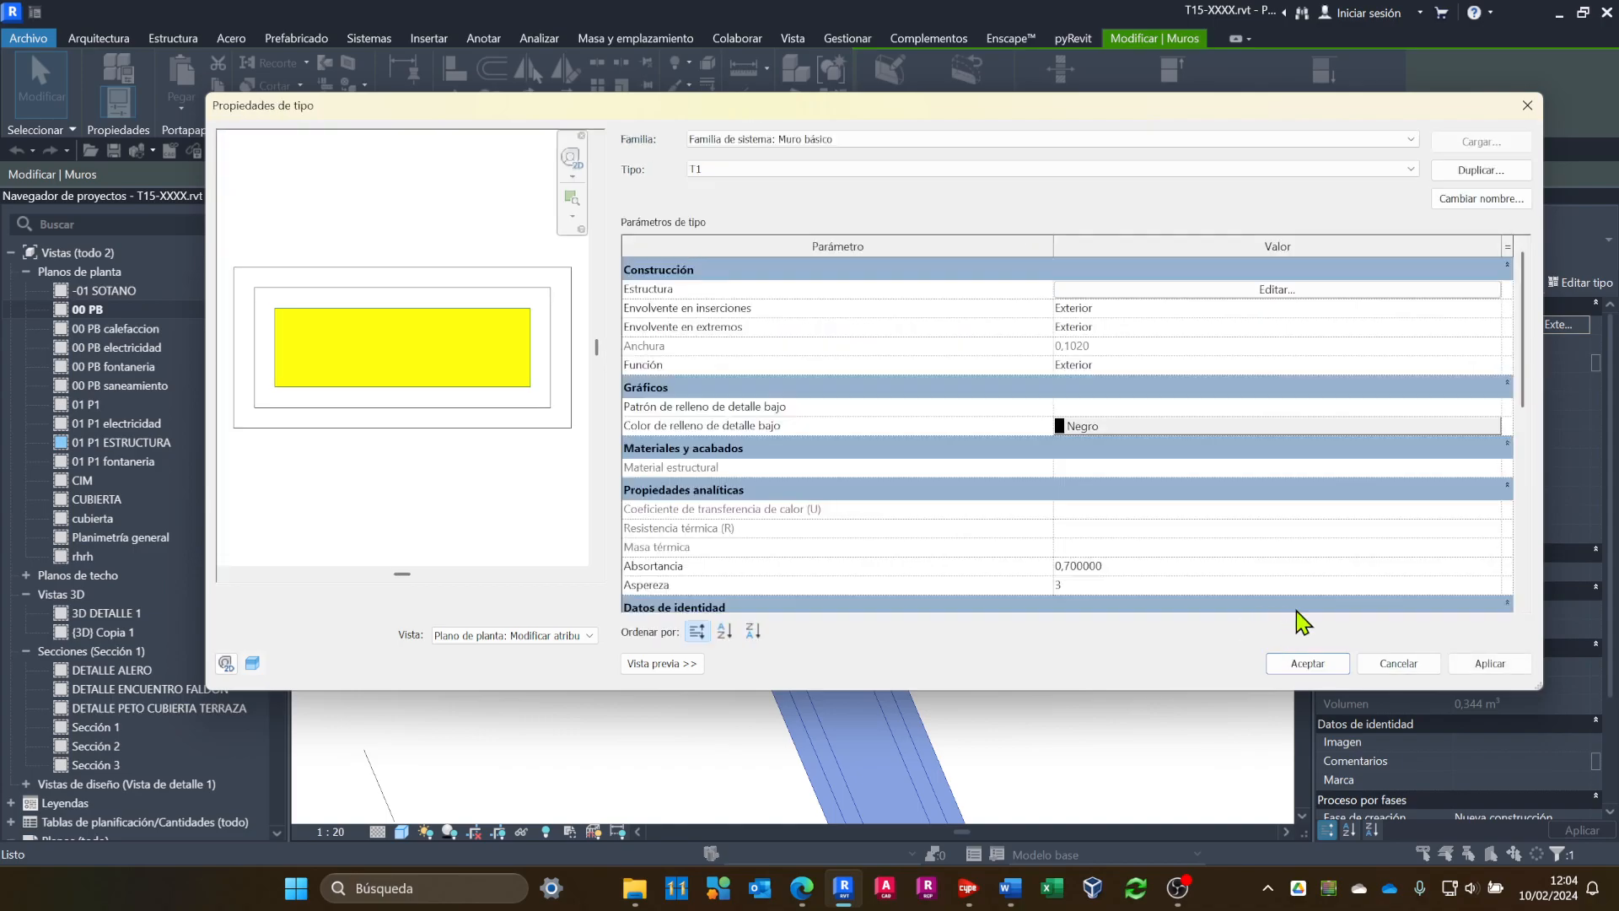
pyautogui.click(1321, 671)
pyautogui.click(1037, 549)
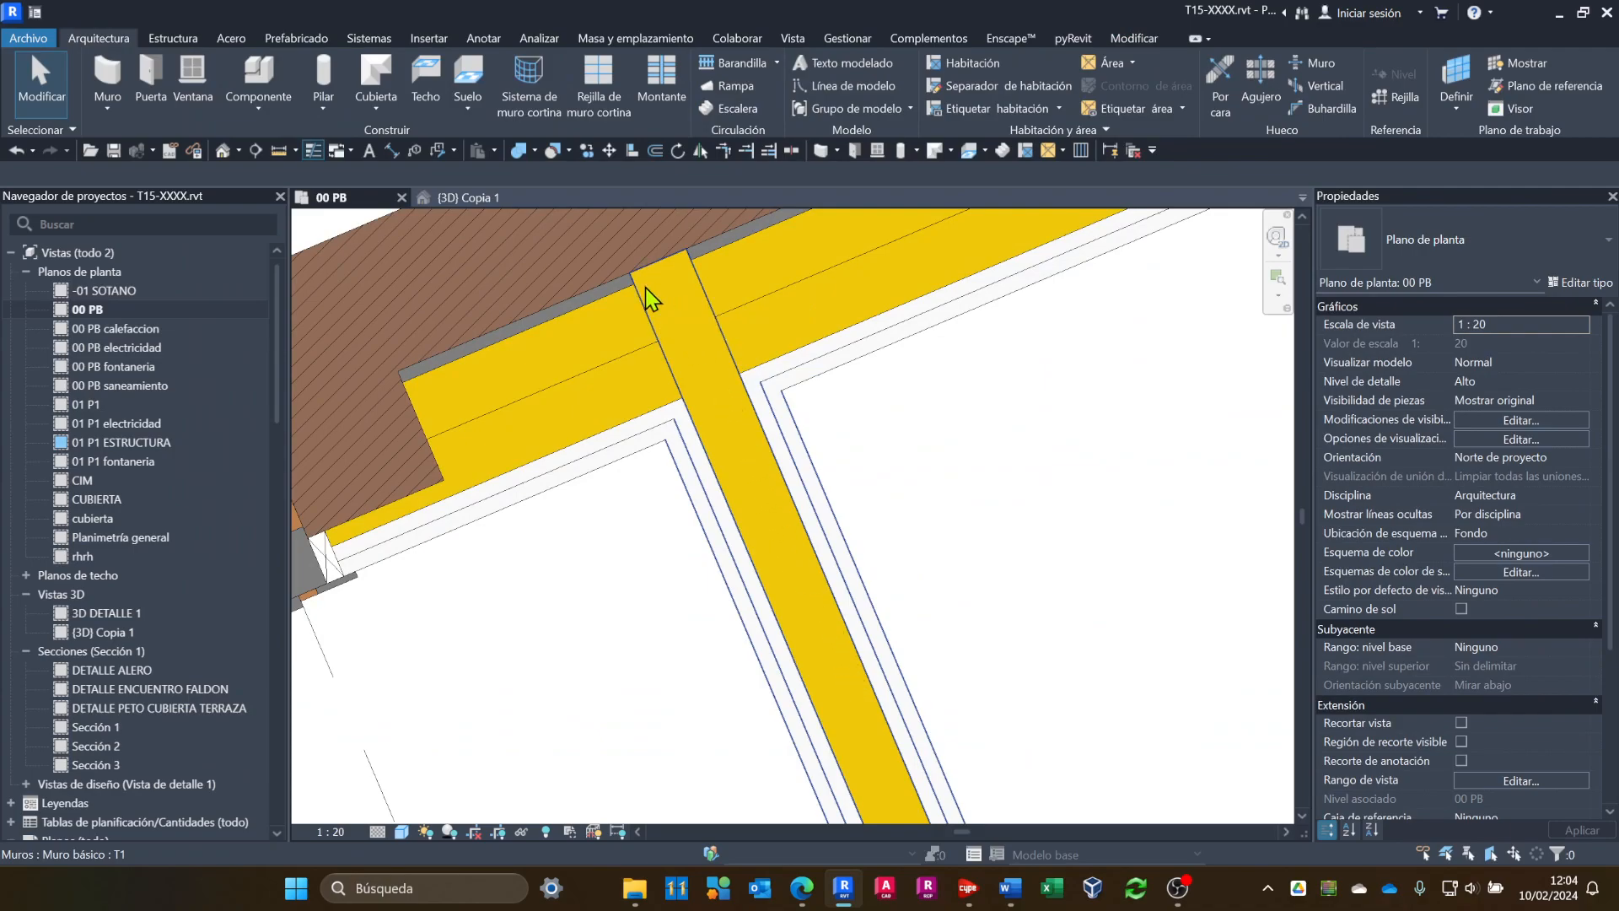
pyautogui.scroll(-1, 669, 332)
pyautogui.moveTo(1084, 473); pyautogui.dragTo(1100, 541, button='middle')
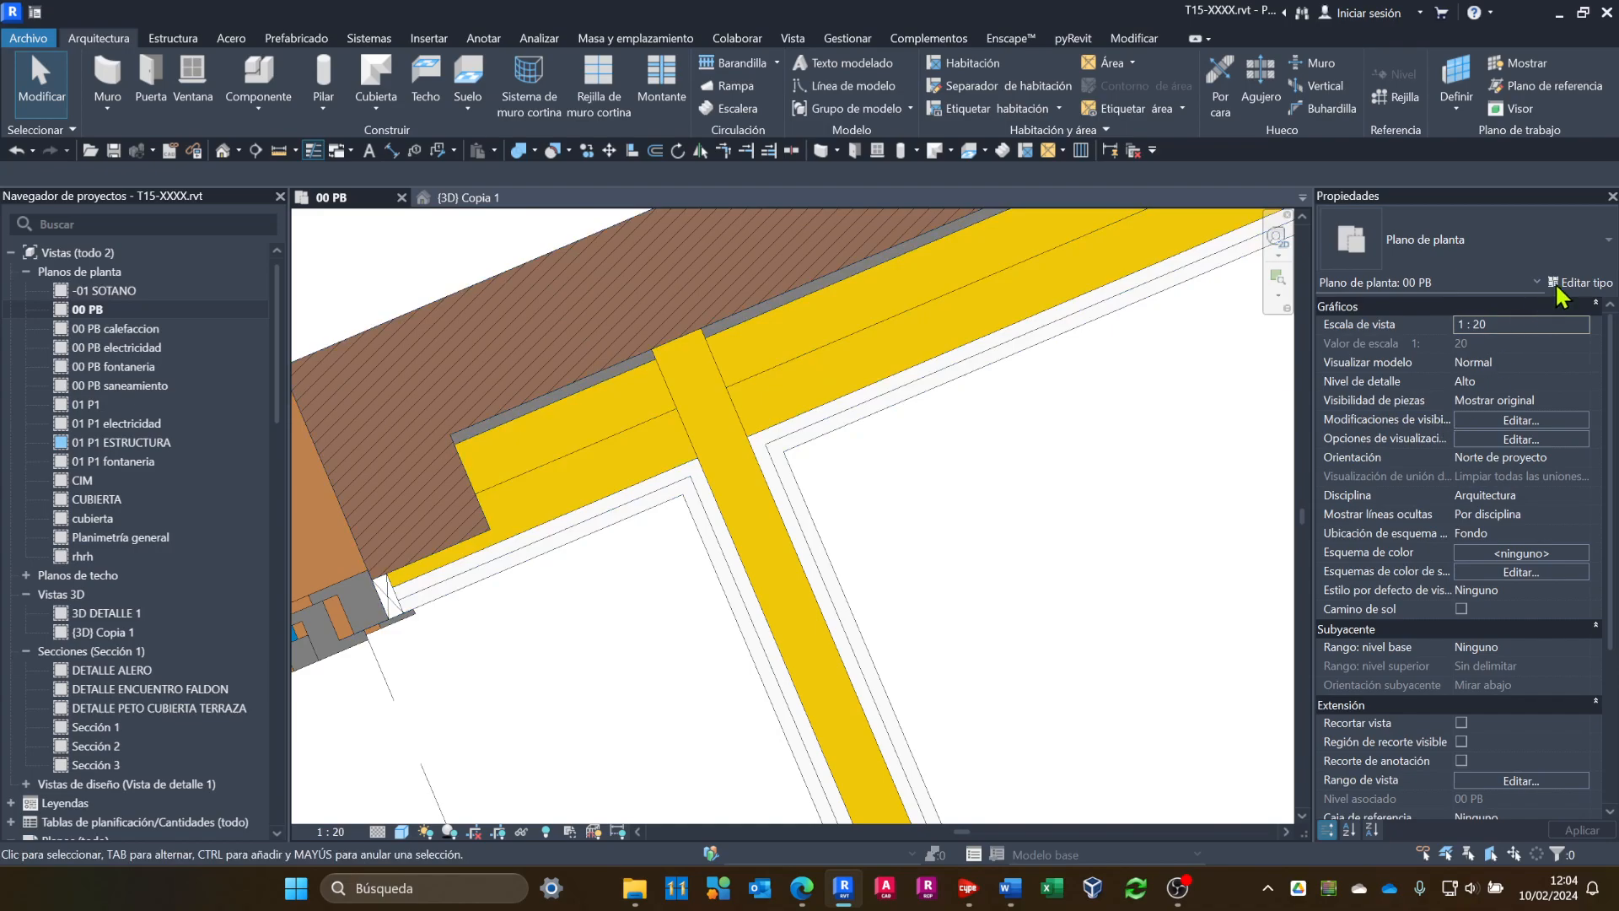
pyautogui.click(1581, 288)
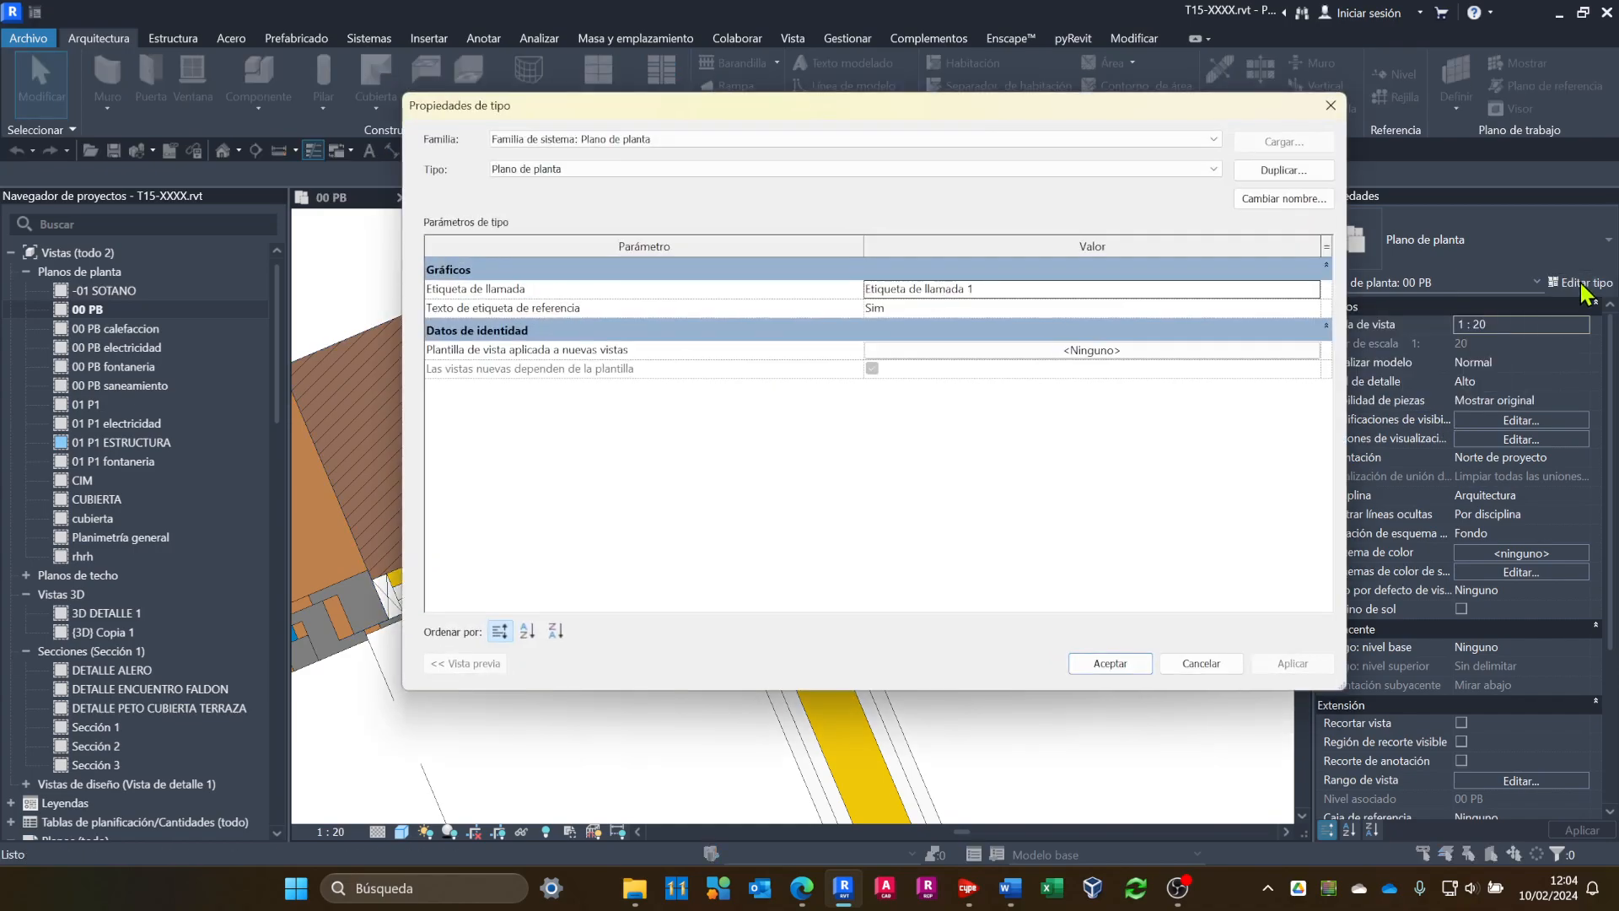
pyautogui.click(1200, 662)
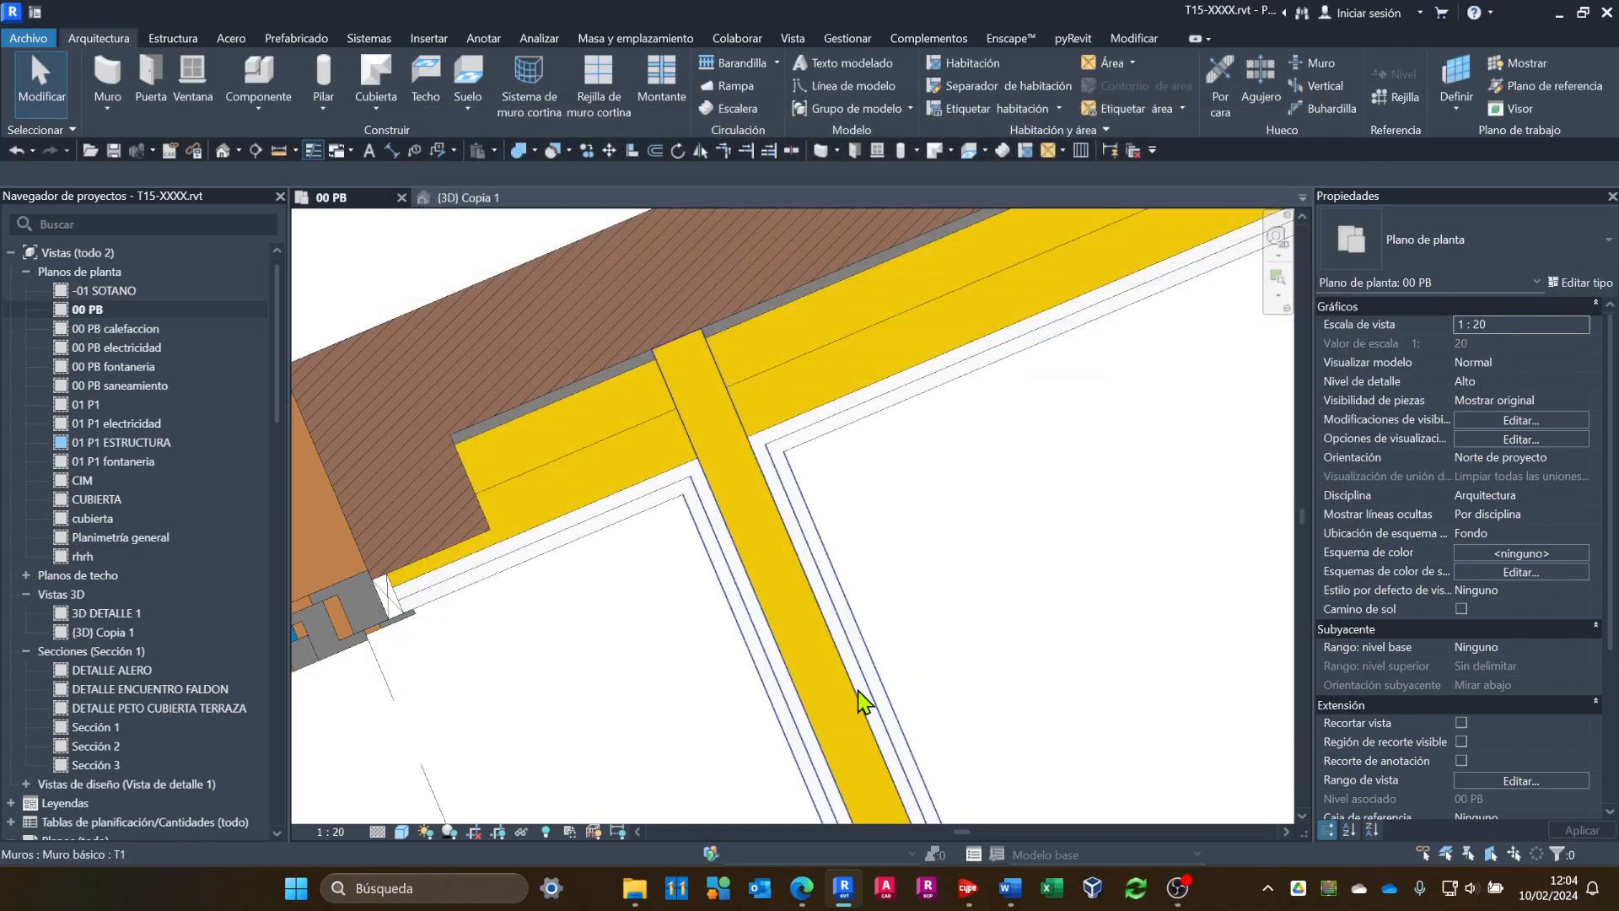
# Set the function of T1's core layer in row 4 to Substrato [2], accept the assembly and type properties, and deselect the wall.
pyautogui.click(868, 700)
pyautogui.click(1582, 283)
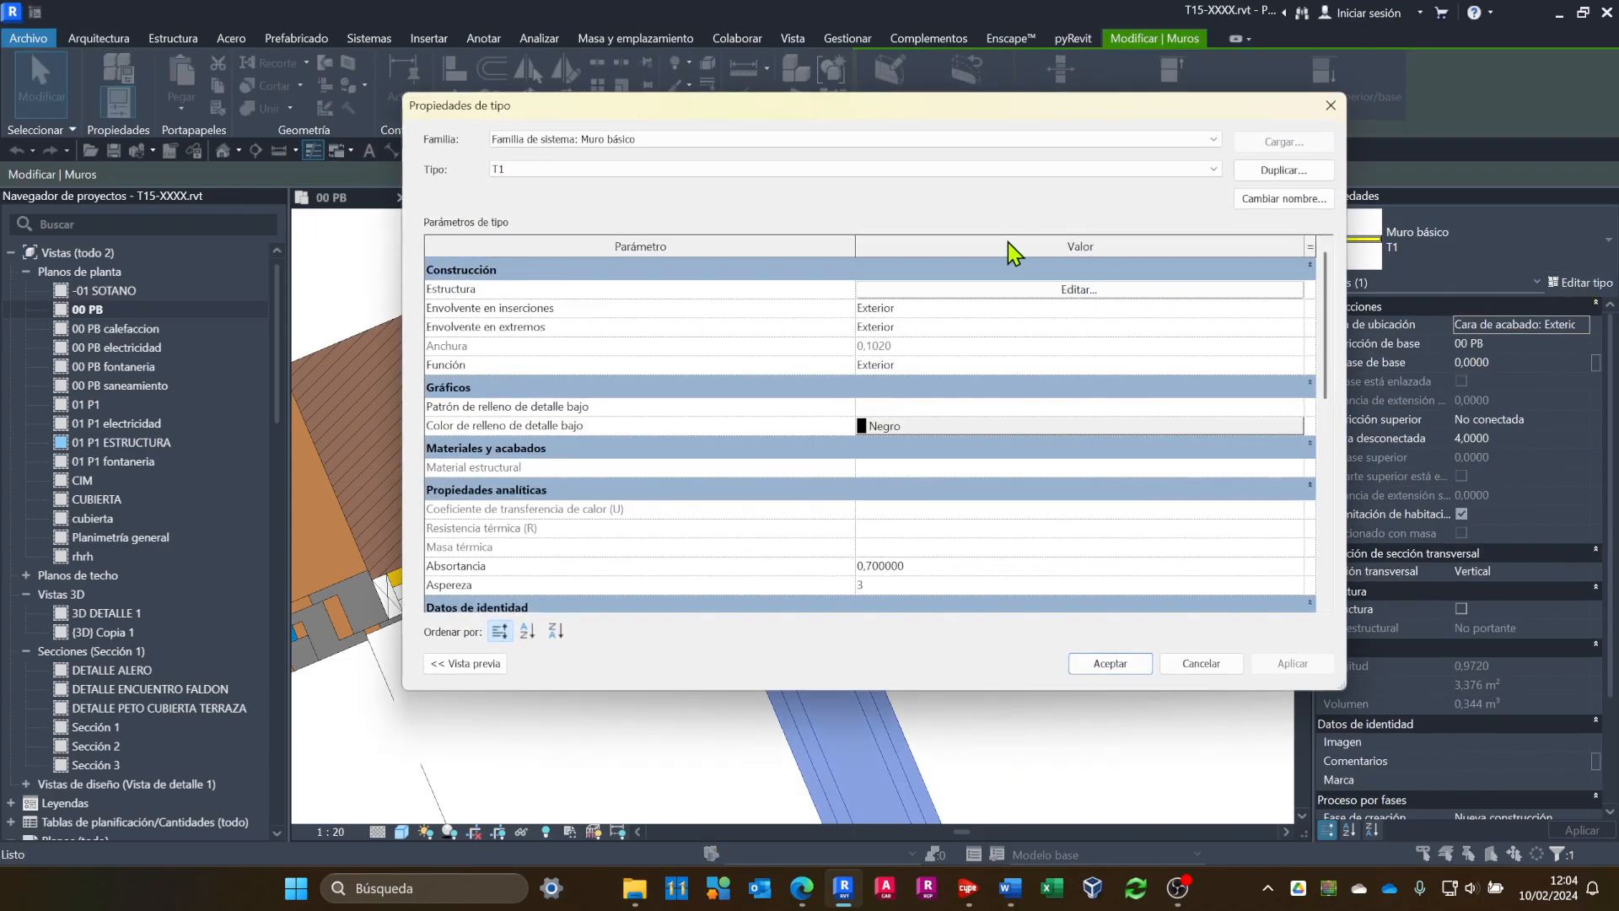
pyautogui.click(970, 290)
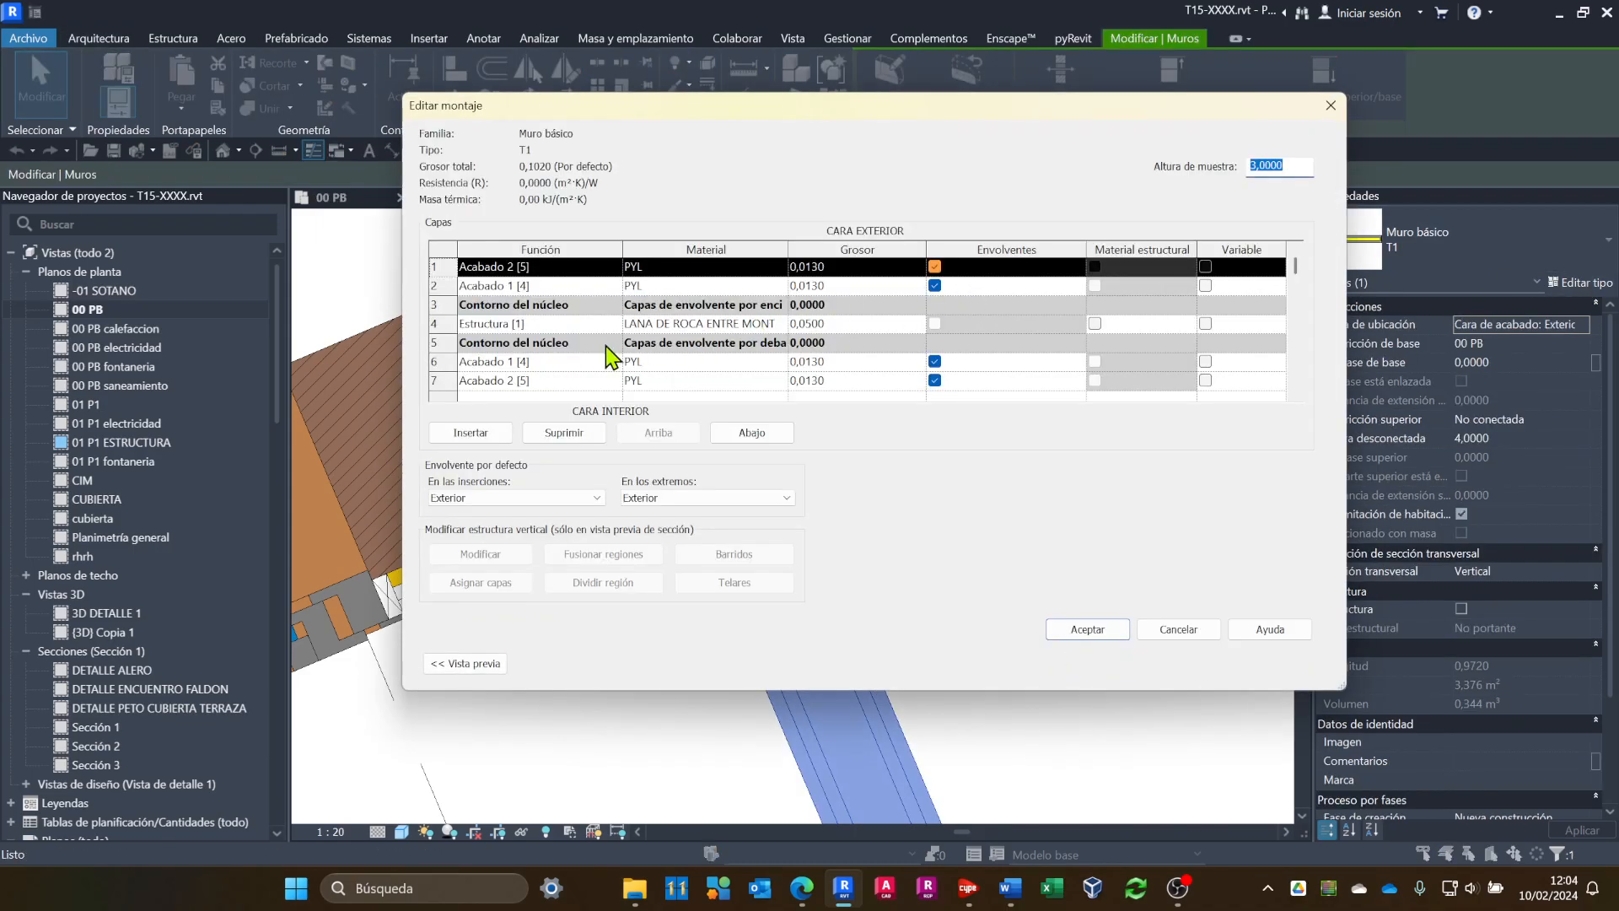
pyautogui.click(582, 325)
pyautogui.click(614, 325)
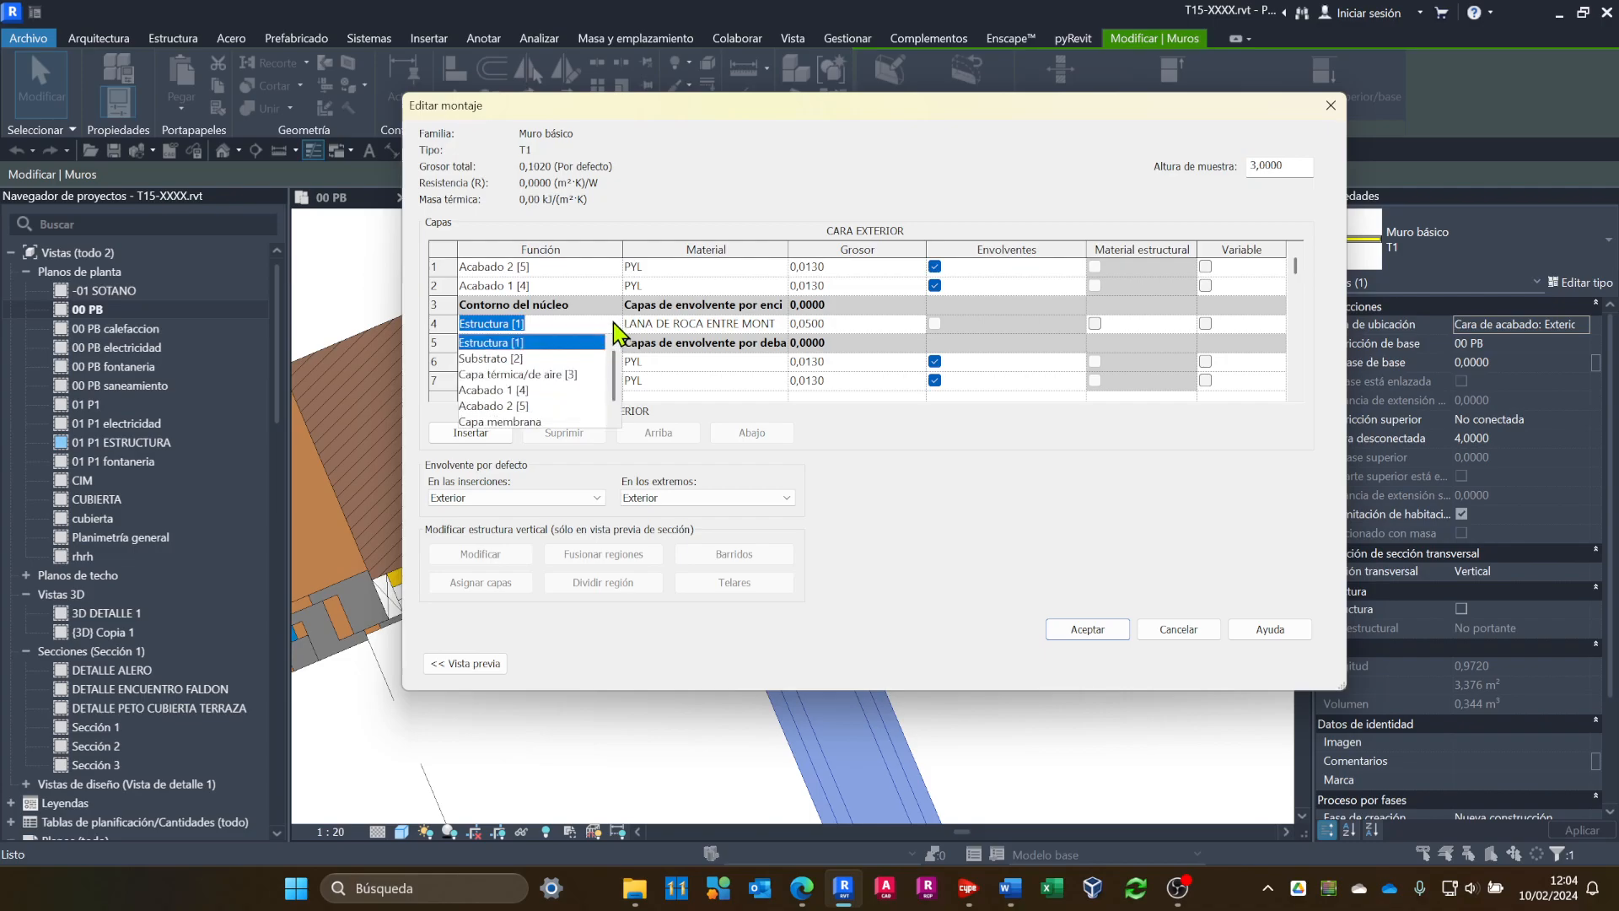
pyautogui.click(490, 359)
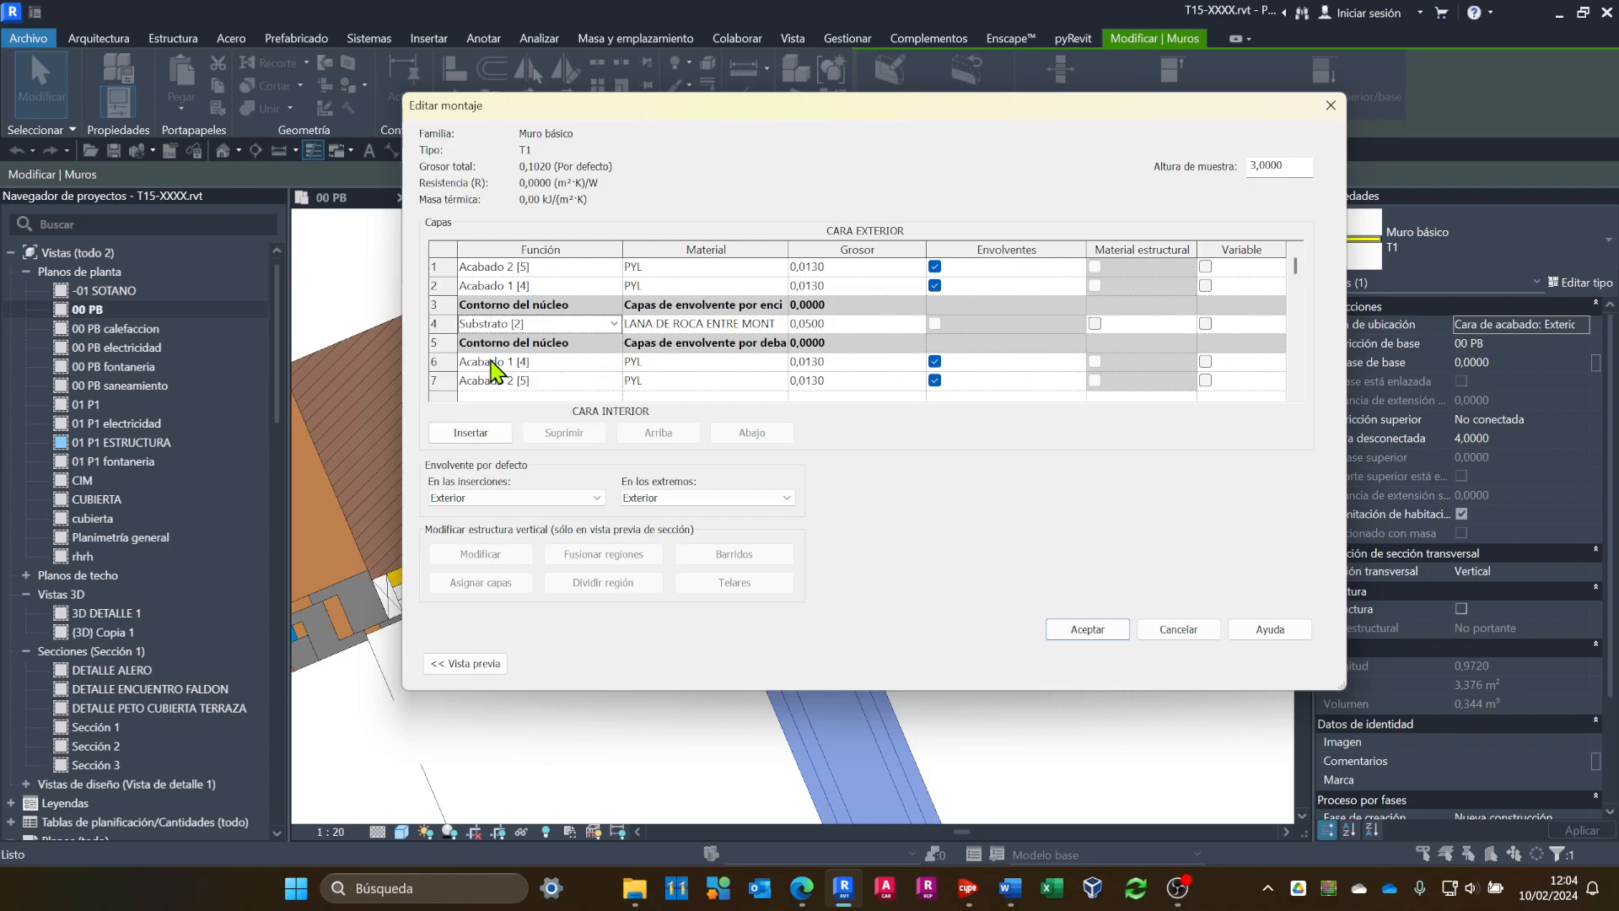
pyautogui.click(1086, 630)
pyautogui.click(1101, 670)
pyautogui.click(1070, 568)
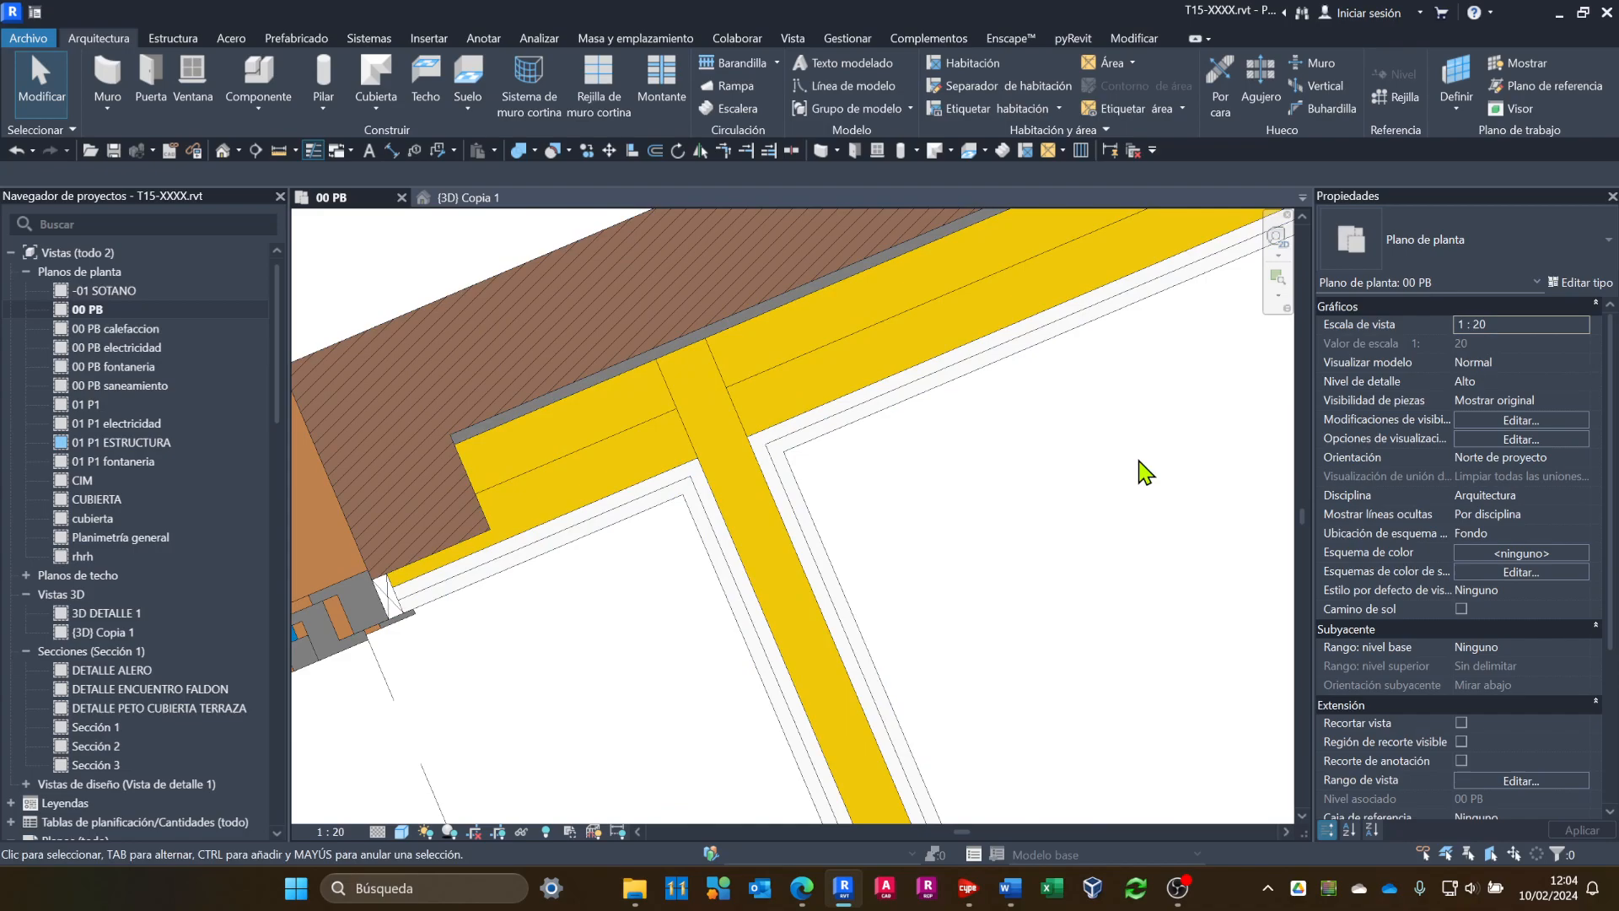
# Switch the 00 PB plan to the Línea oculta visual style and turn off the thin lines display.
pyautogui.scroll(-2, 1071, 537)
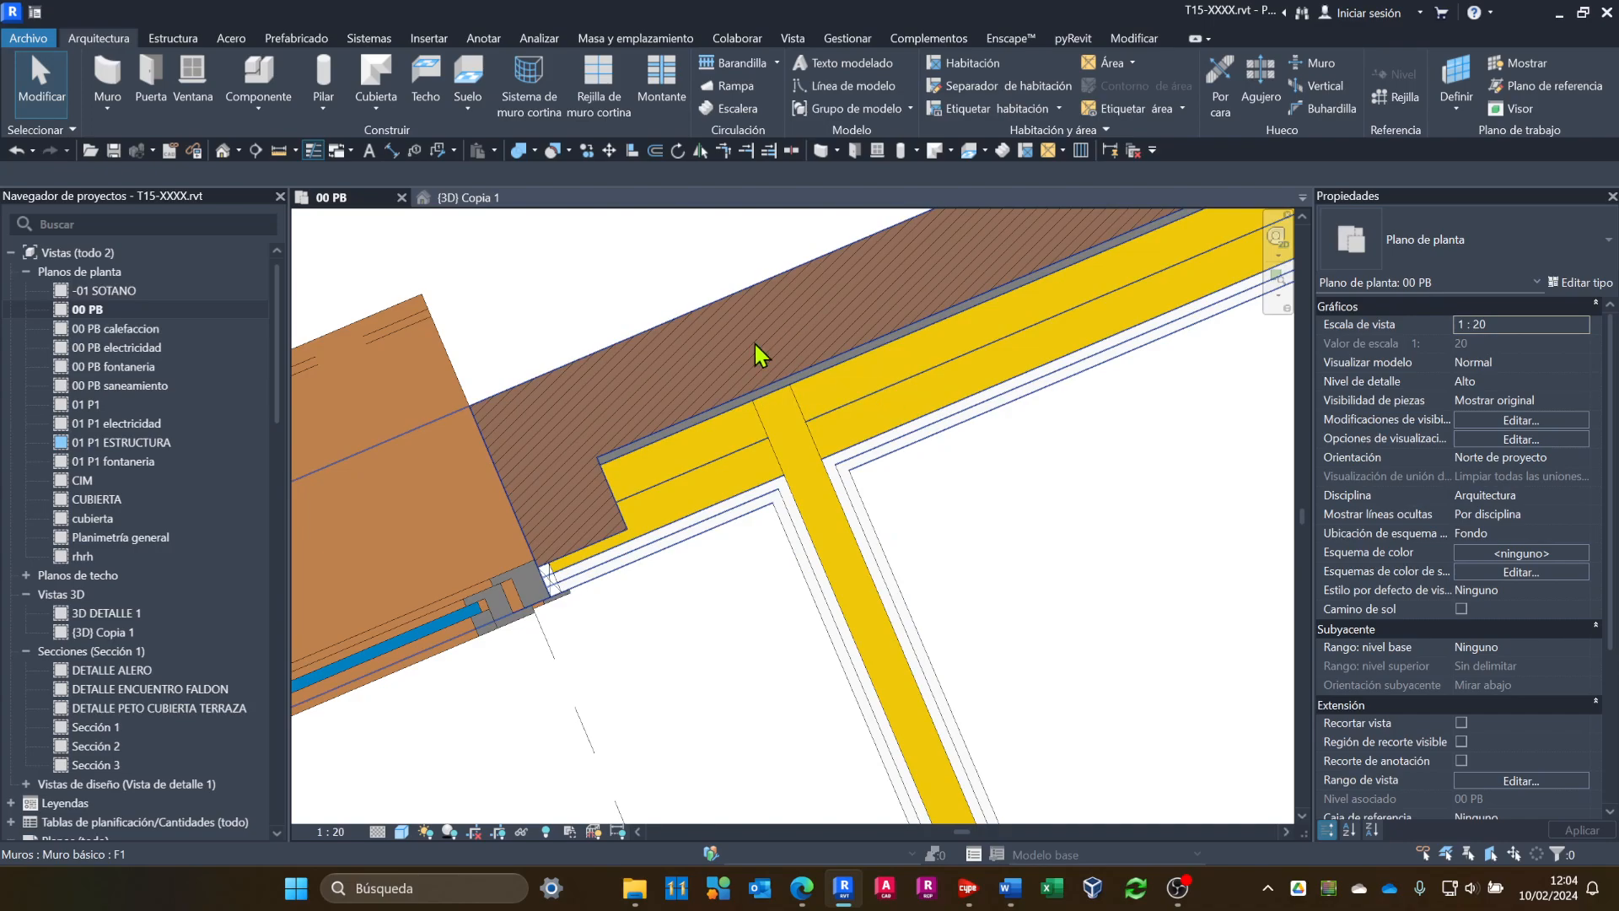
pyautogui.scroll(1, 860, 506)
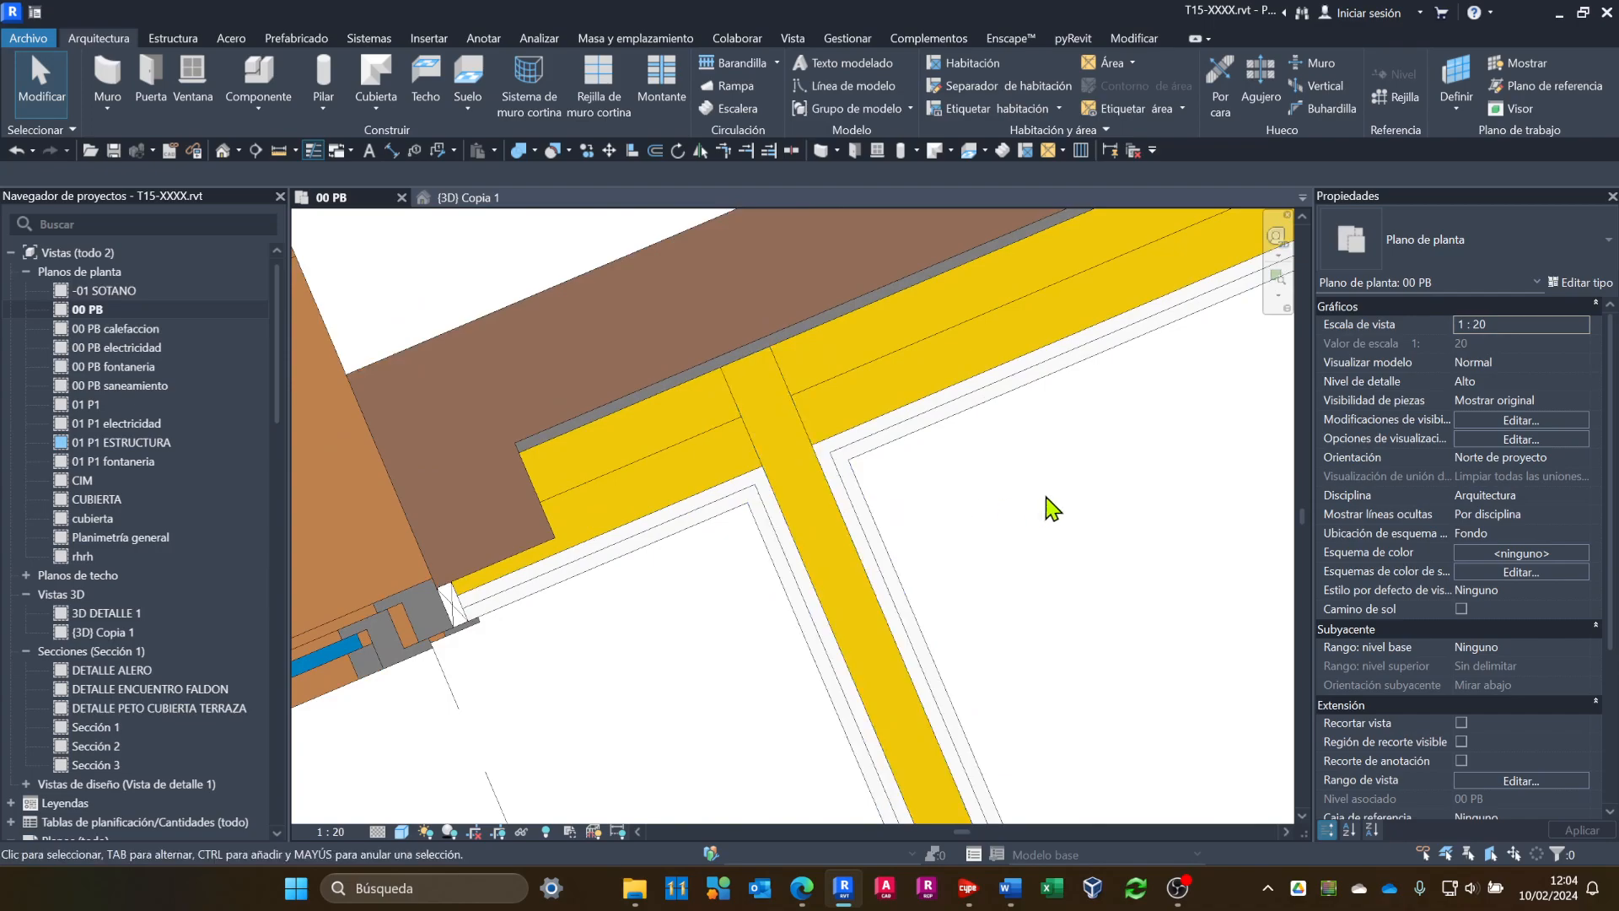
pyautogui.scroll(-2, 1045, 509)
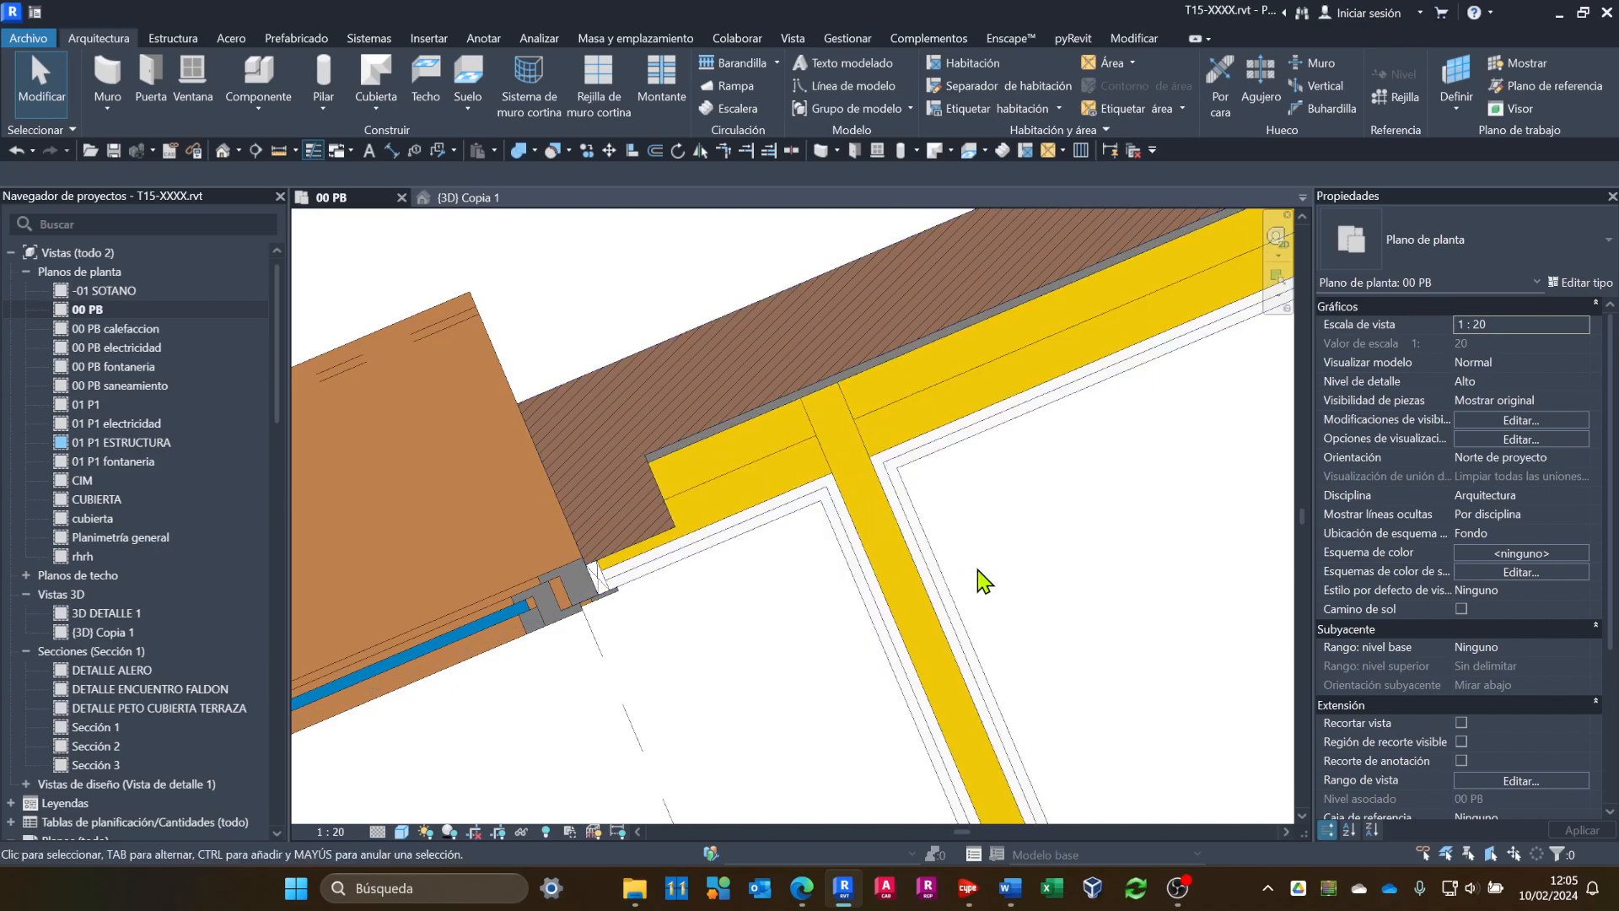
pyautogui.click(402, 832)
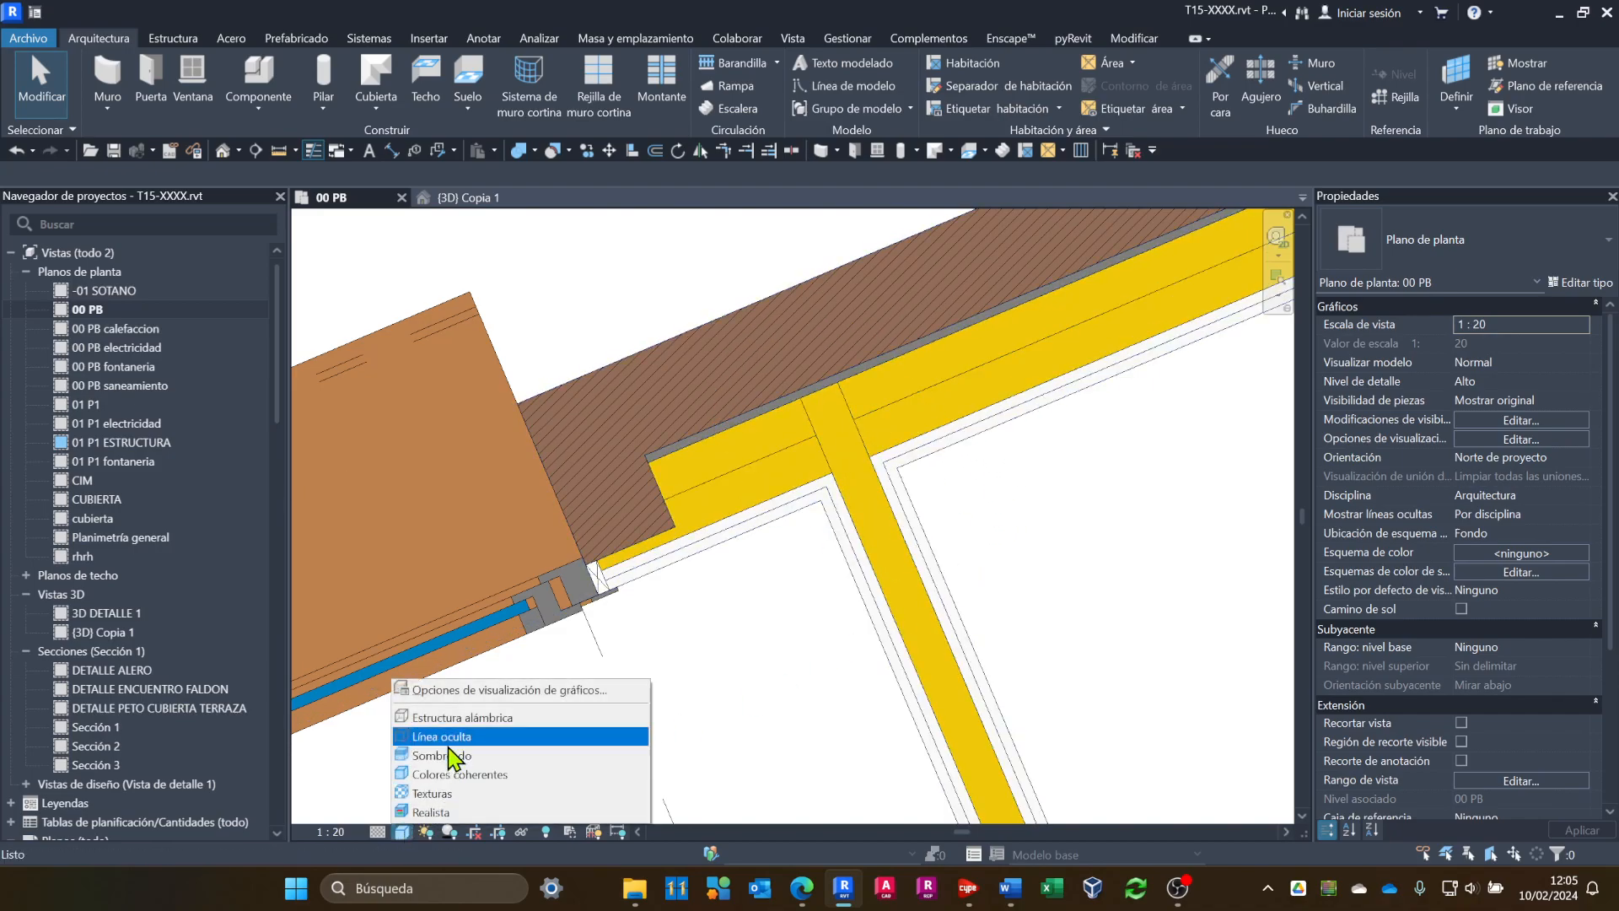
pyautogui.click(484, 736)
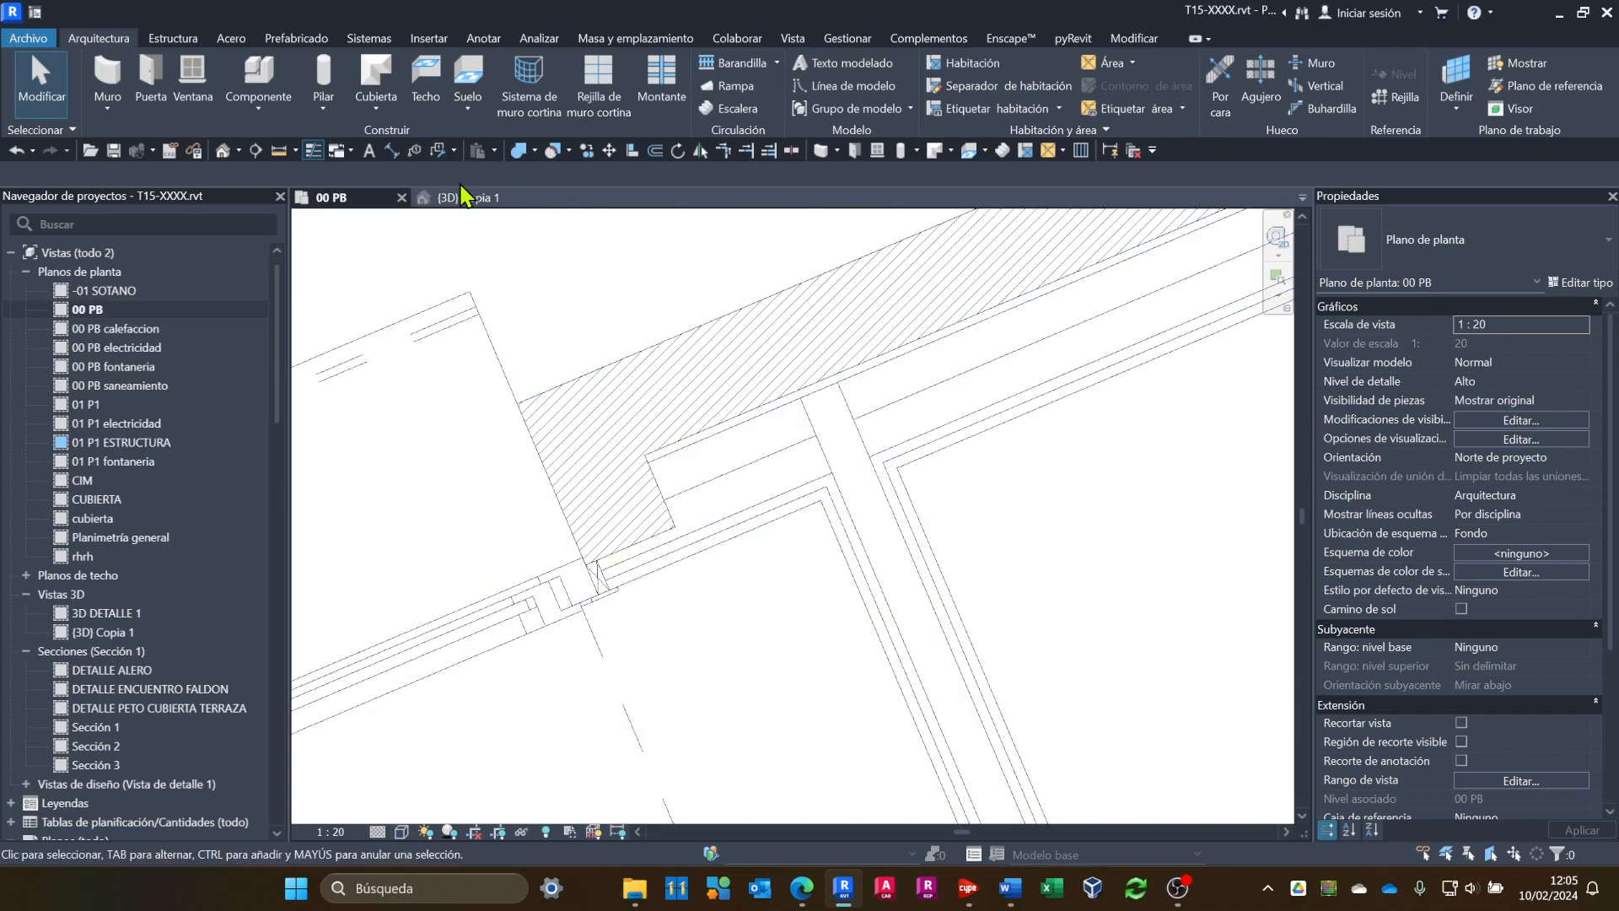
pyautogui.click(313, 150)
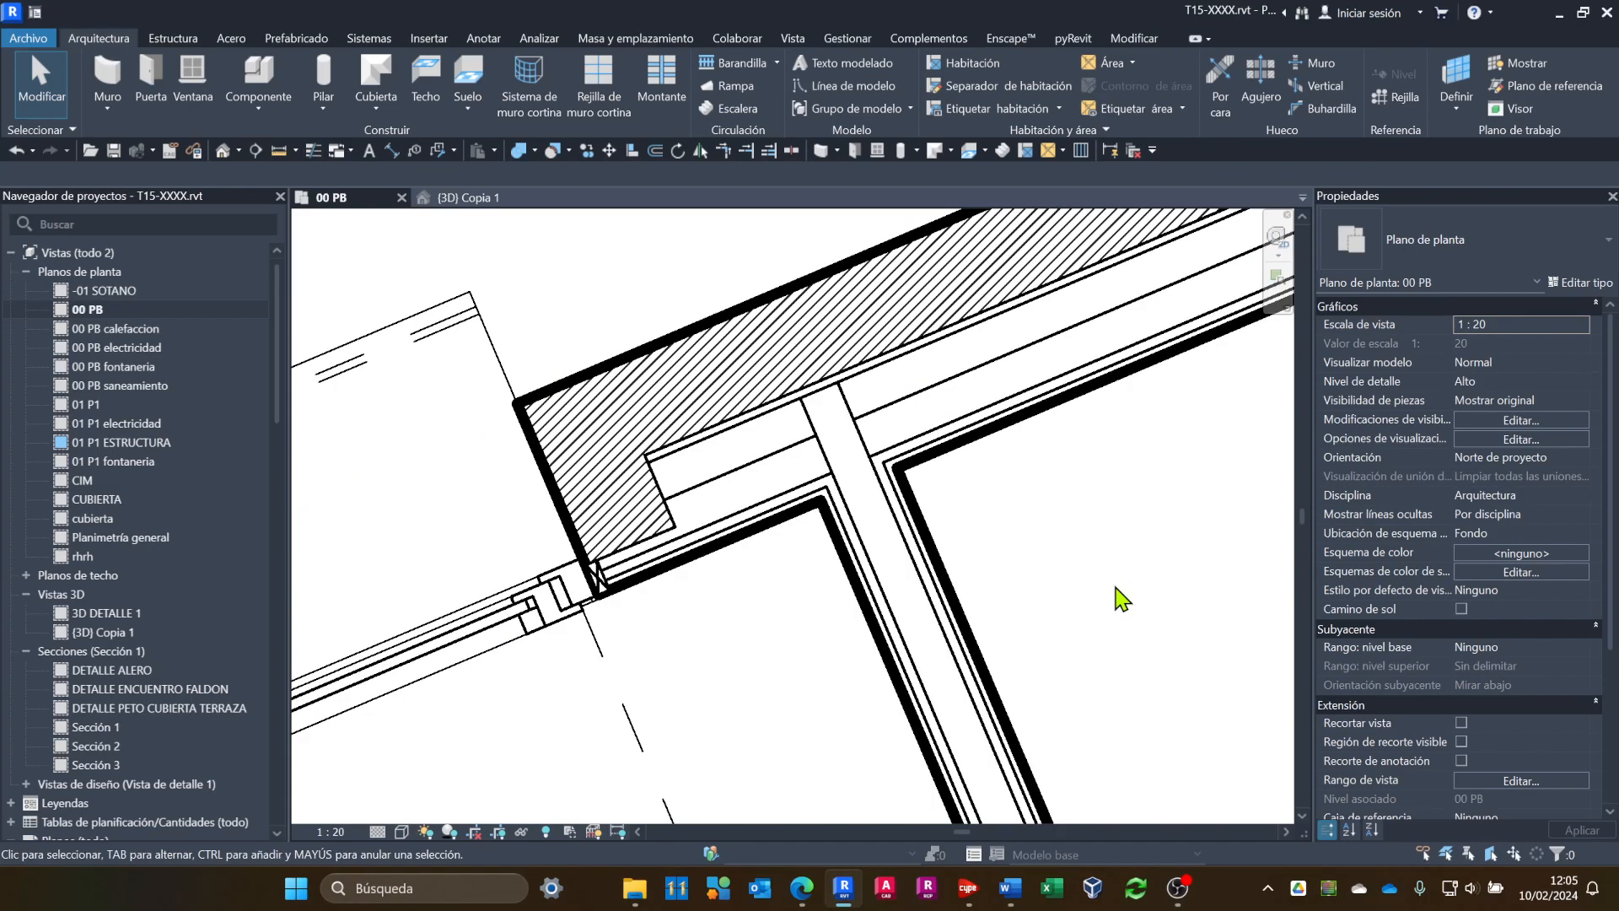
pyautogui.scroll(-3, 1121, 599)
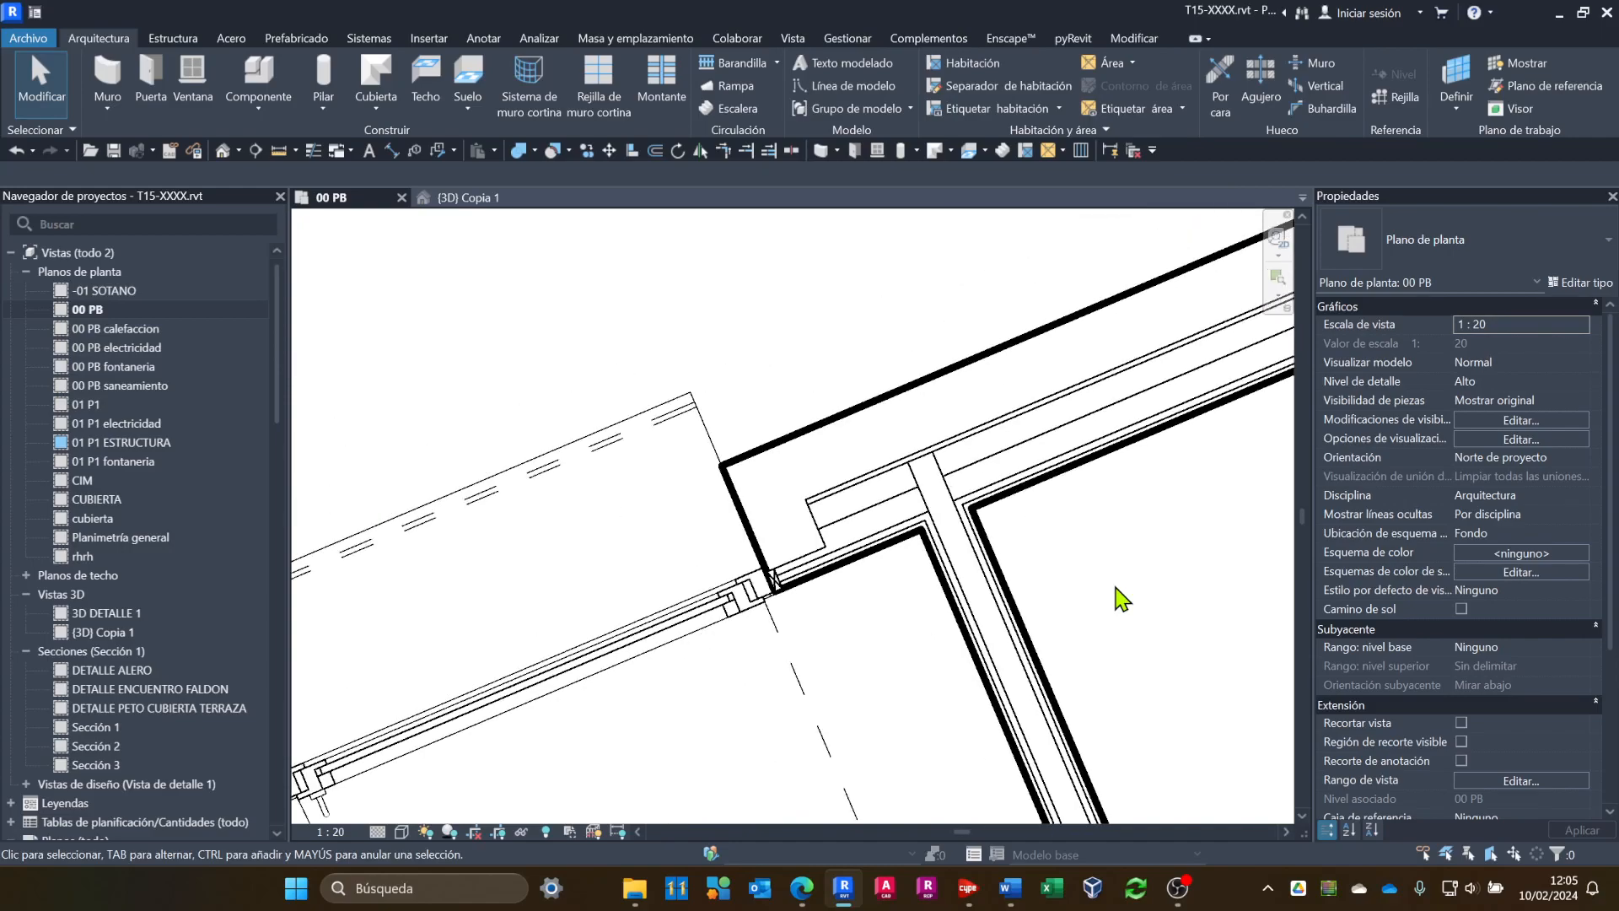
pyautogui.moveTo(1134, 583); pyautogui.dragTo(866, 615, button='middle')
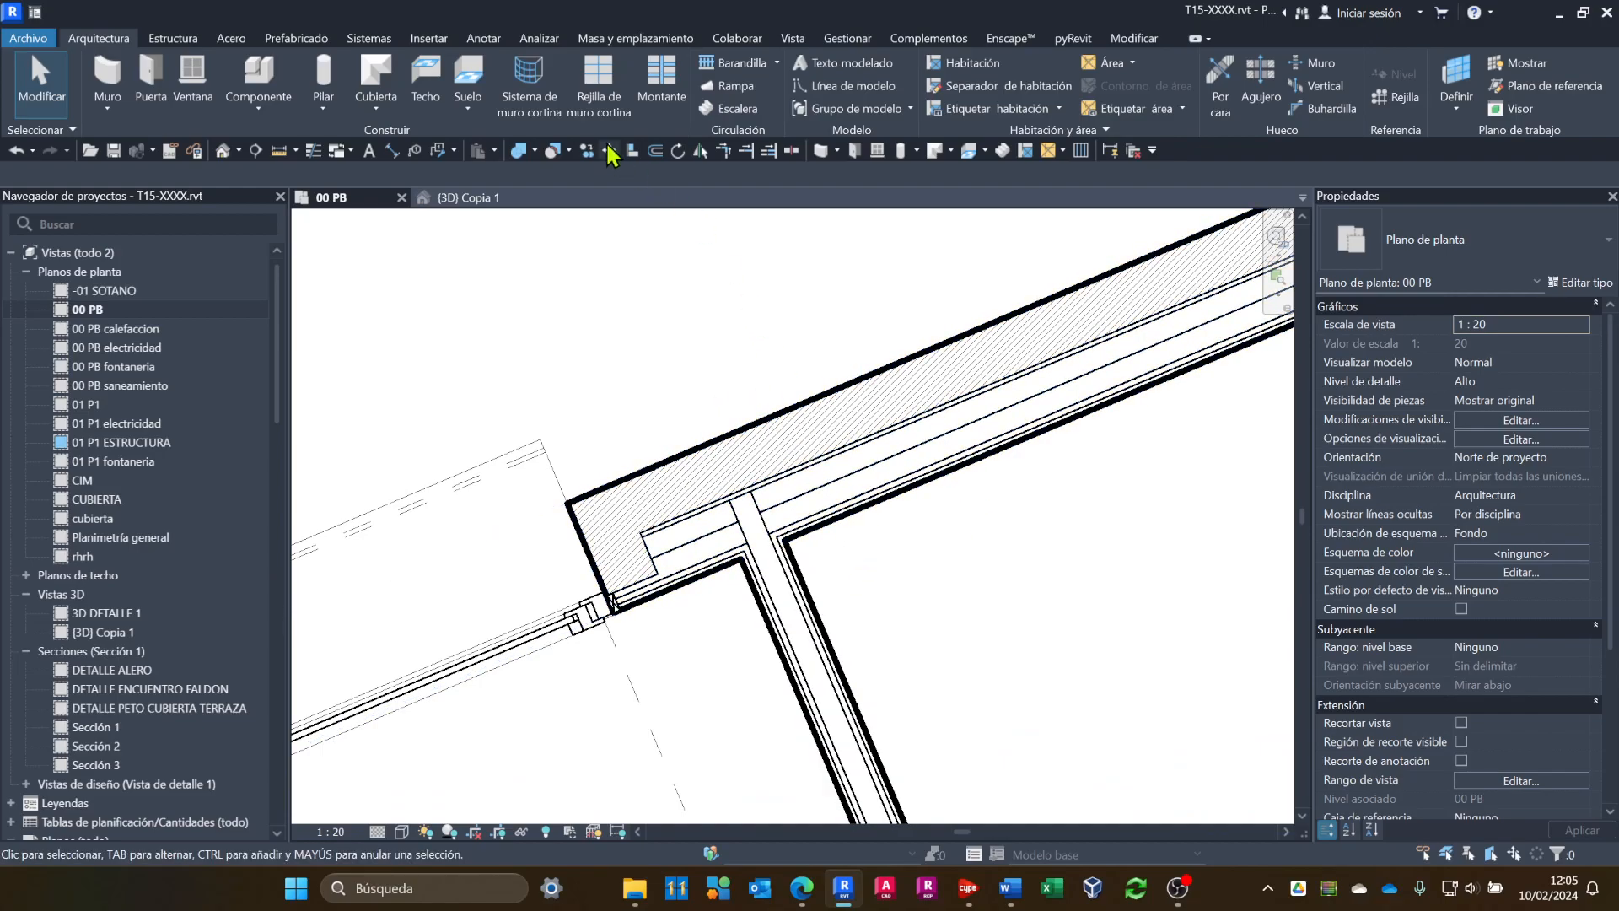
# Place material keynote FFX010 with a bent leader on facade F1's hatched outer layer, with its label outside the facade.
pyautogui.click(486, 38)
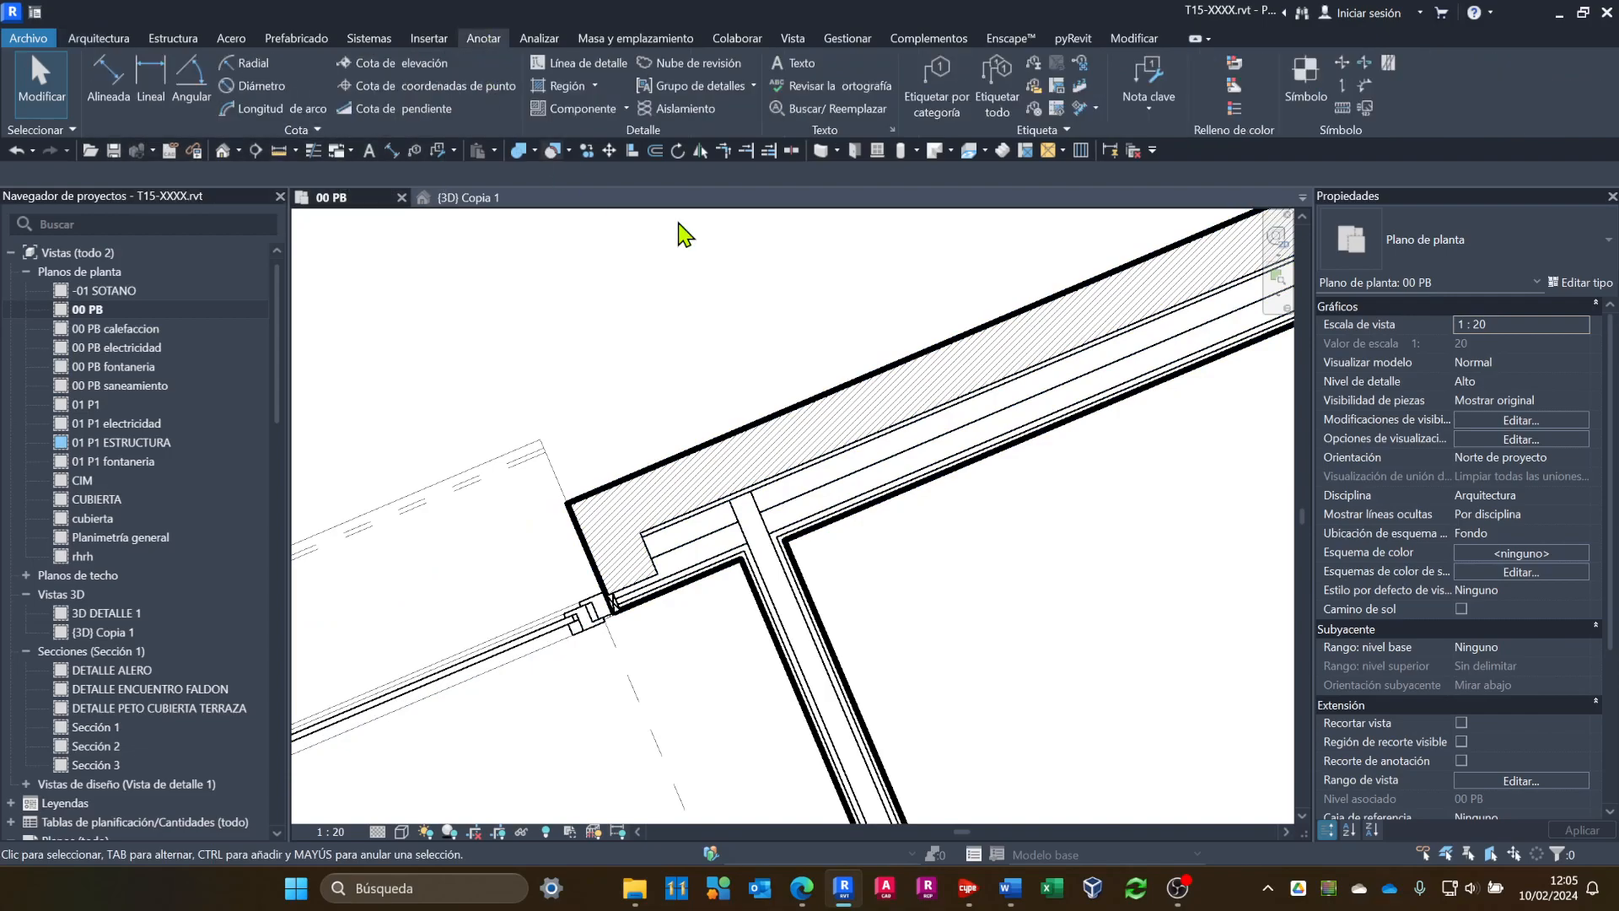
pyautogui.click(1147, 110)
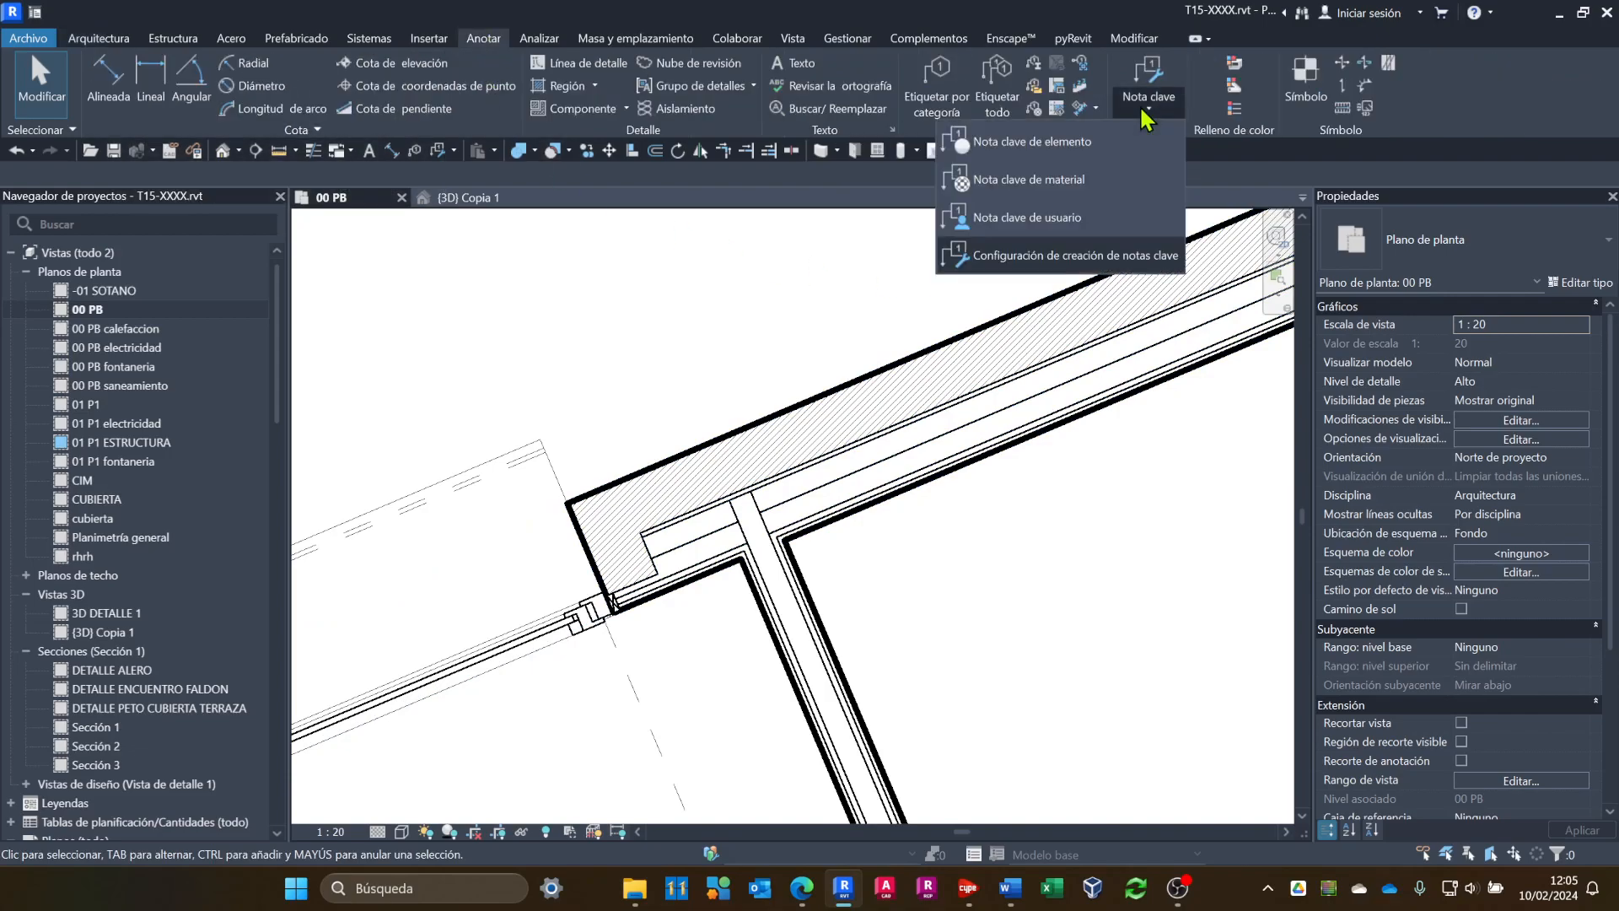
pyautogui.click(1016, 180)
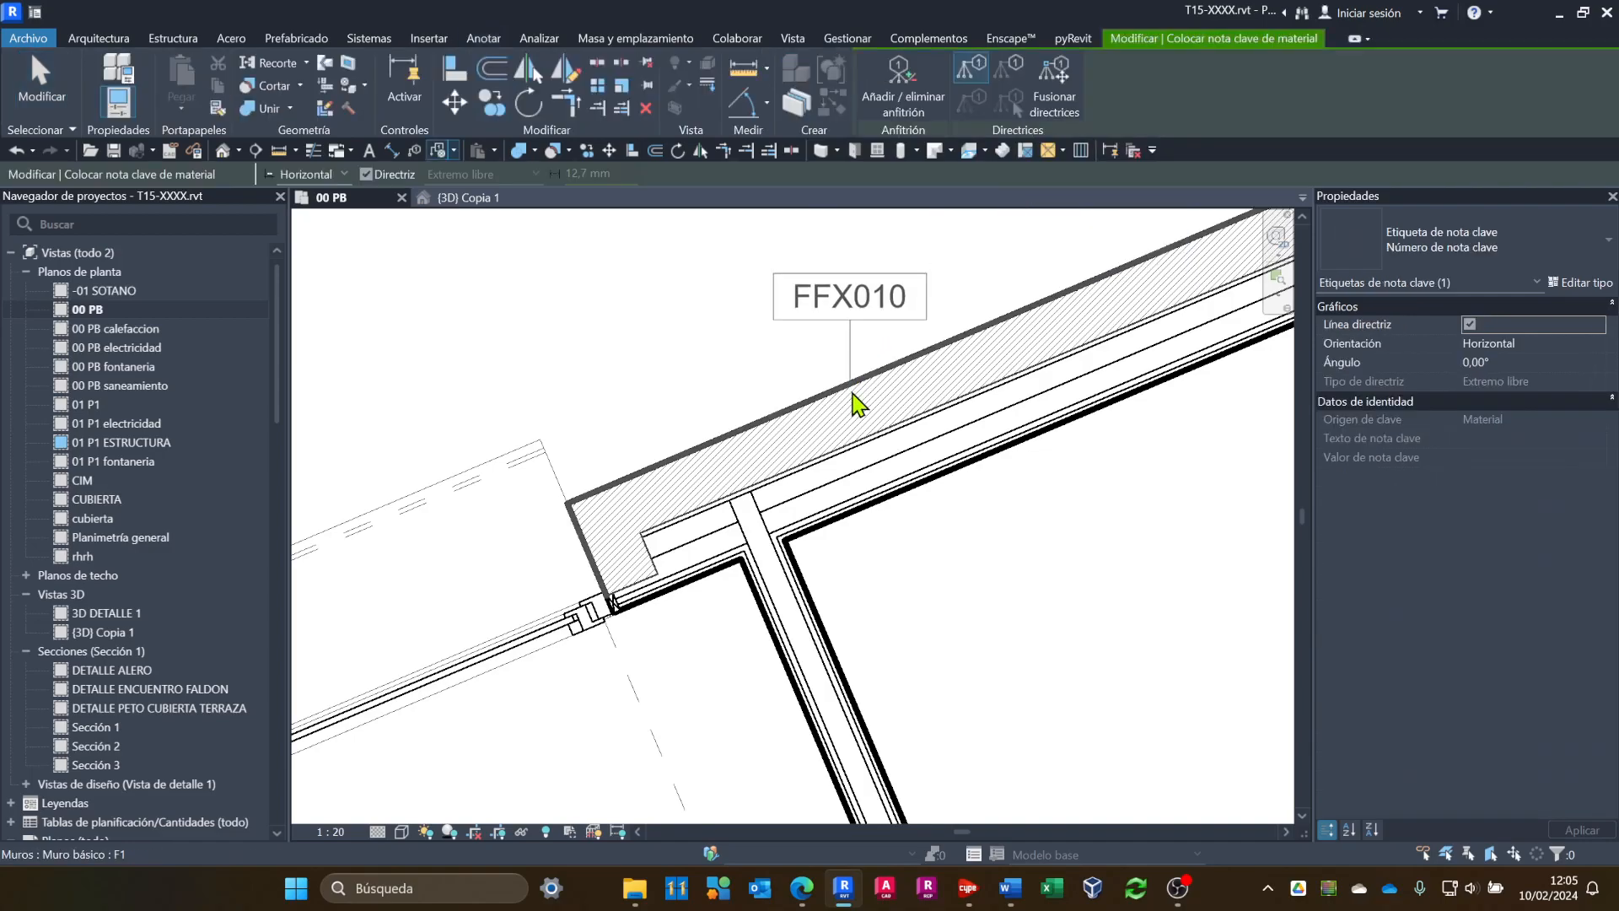
pyautogui.click(861, 404)
pyautogui.click(764, 266)
pyautogui.click(657, 275)
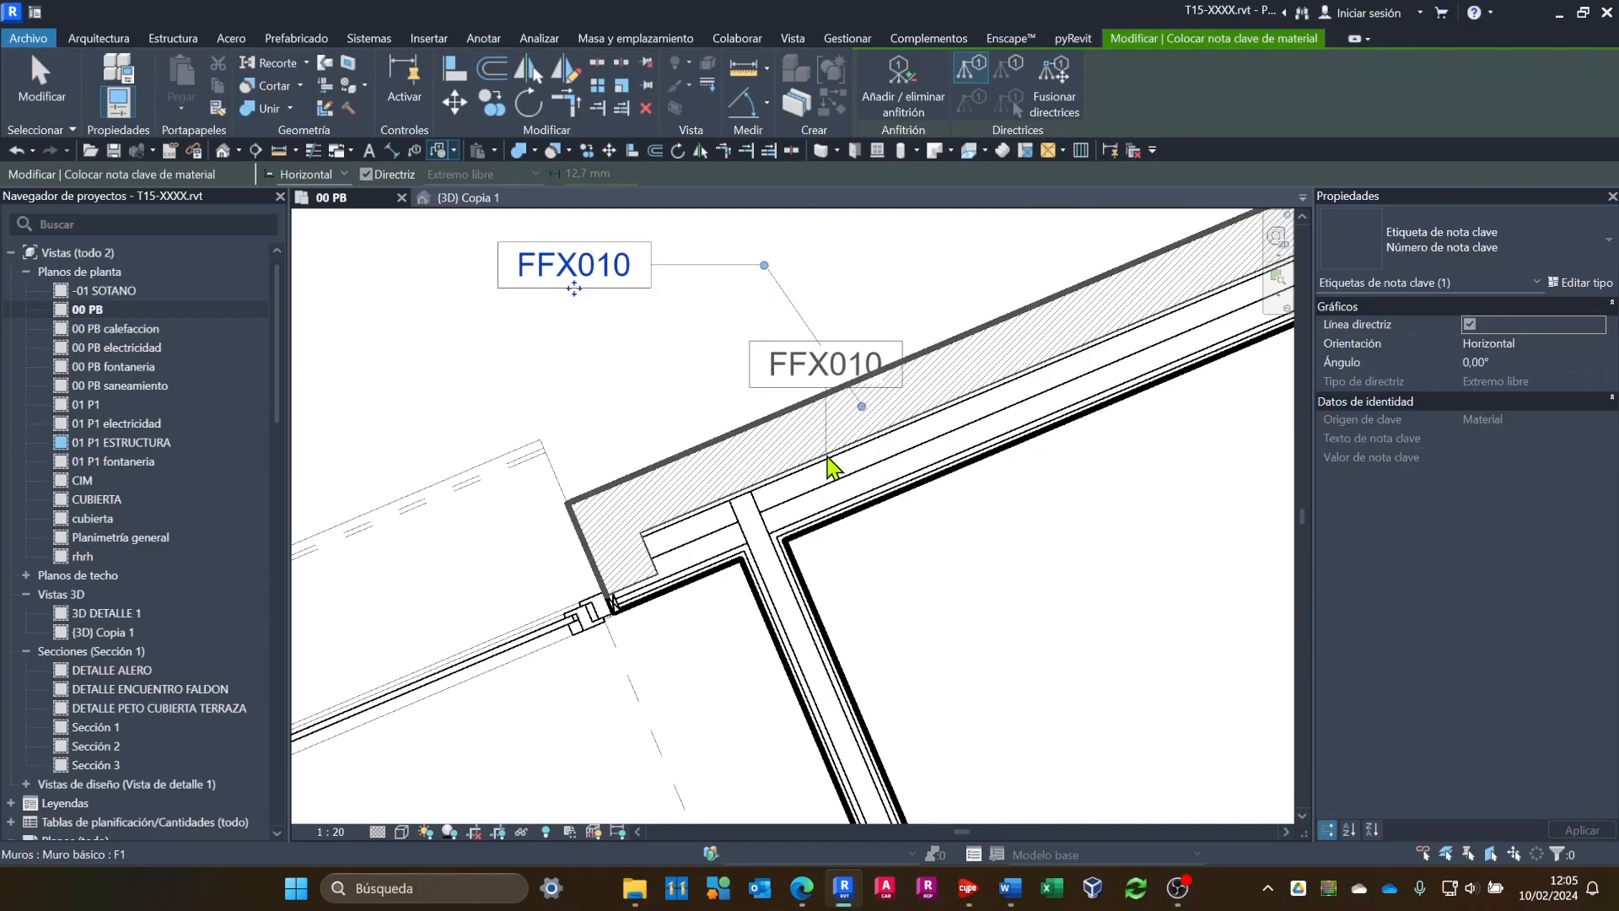
# Tag F1's thin layer behind the hatched one with material keynote RPE011 and the adjoining insulation with NAO020, stacking both labels below FFX010.
pyautogui.click(826, 463)
pyautogui.click(765, 348)
pyautogui.click(659, 354)
pyautogui.click(822, 472)
pyautogui.click(706, 403)
pyautogui.click(661, 417)
pyautogui.click(814, 475)
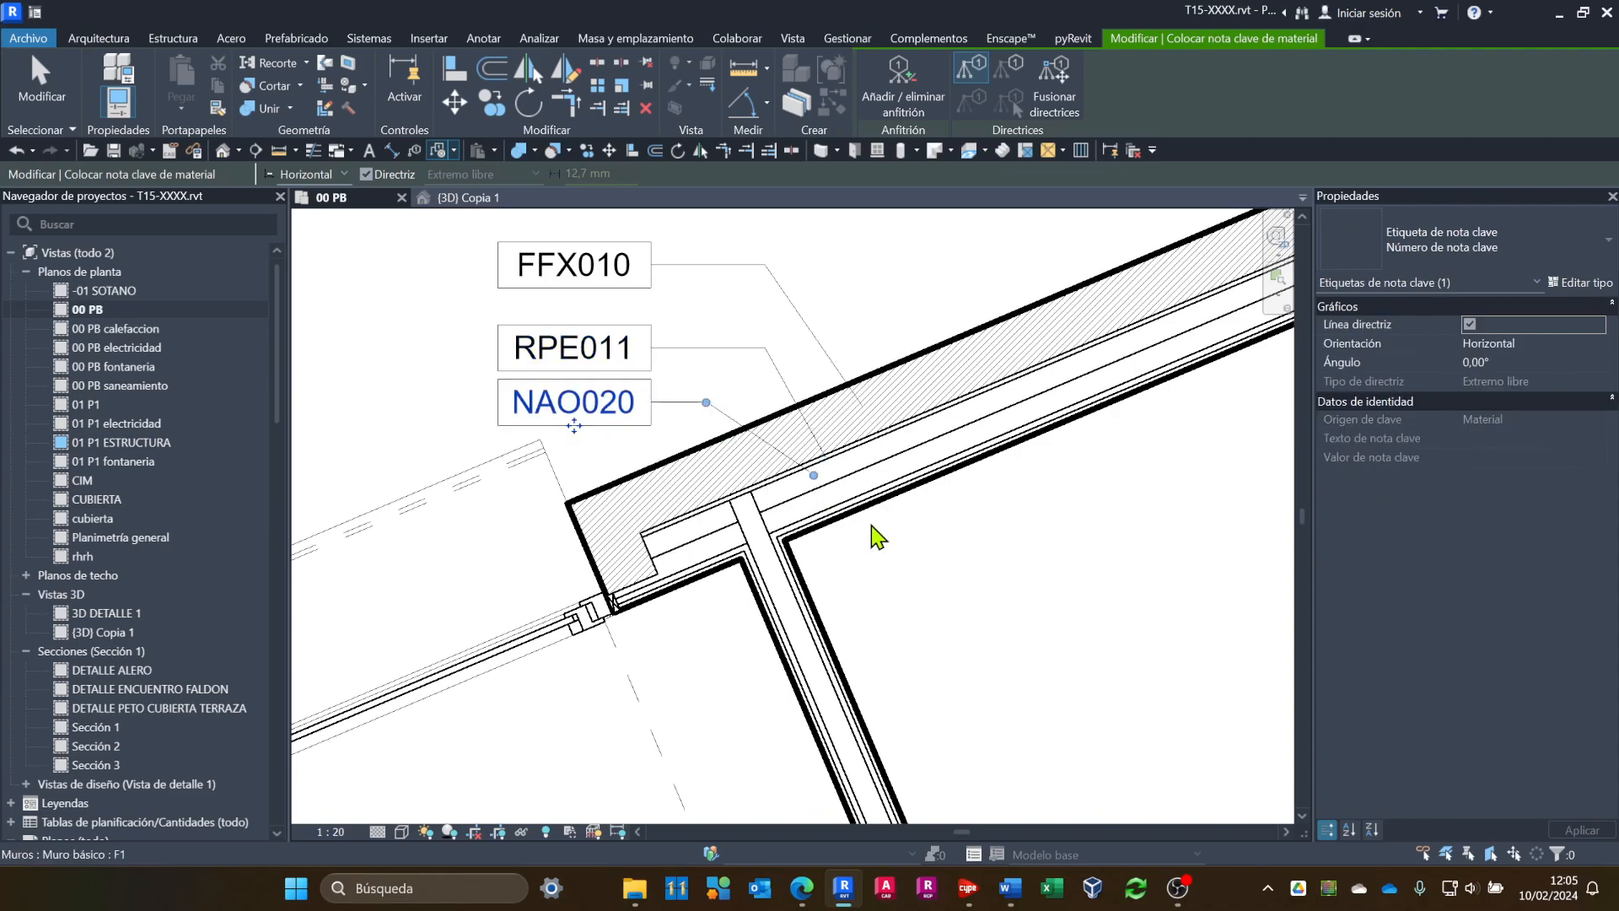
# Tag F1's inner insulation with material keynote NAO030 and its plasterboard layer with mt12psg010a, placing both labels on the room side.
pyautogui.click(912, 560)
pyautogui.click(1027, 573)
pyautogui.scroll(3, 824, 549)
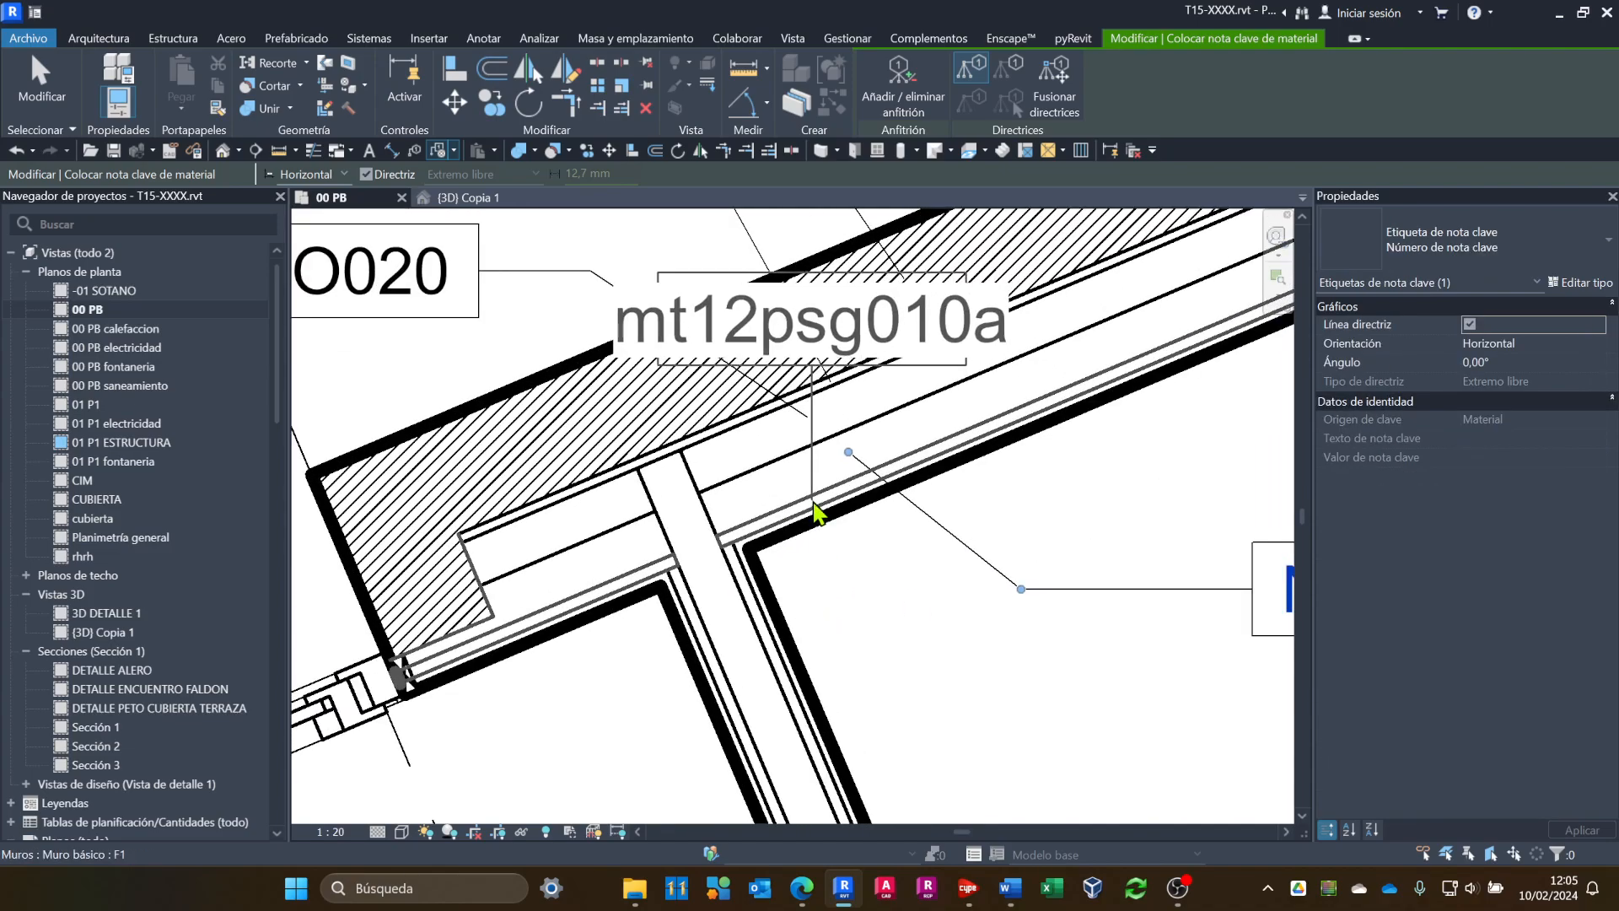
pyautogui.click(814, 501)
pyautogui.scroll(-1, 1034, 735)
pyautogui.moveTo(1043, 735); pyautogui.dragTo(756, 546, button='middle')
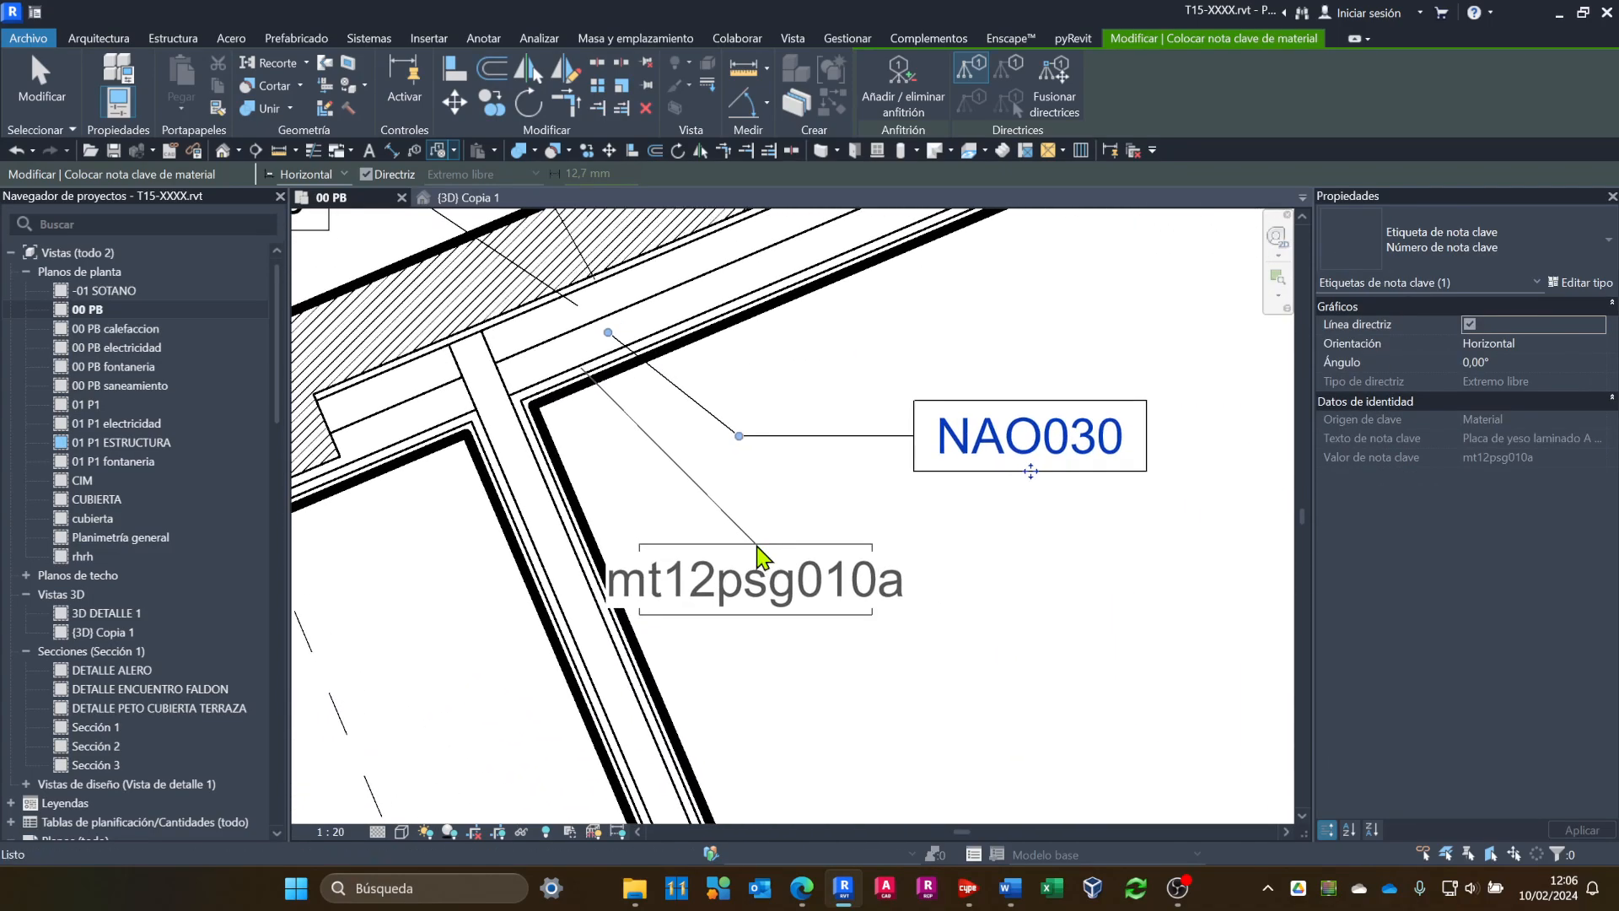
pyautogui.click(784, 577)
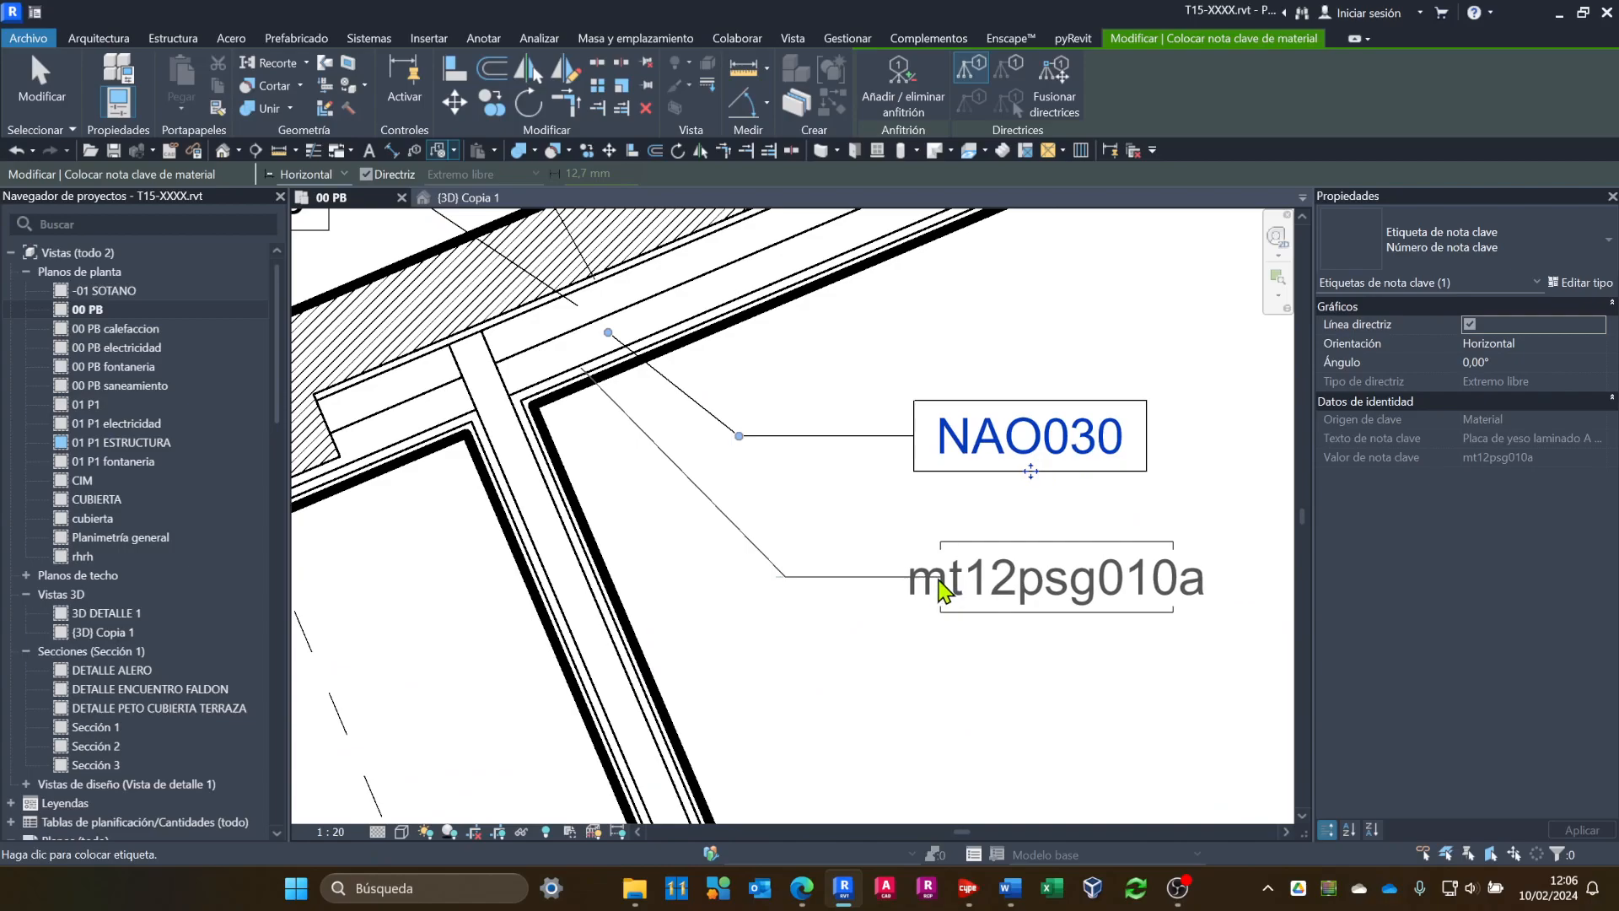
pyautogui.click(926, 589)
# Tag the core insulation of partition T1 with material keynote NAO030, placing its label below mt12psg010a.
pyautogui.scroll(-2, 1048, 705)
pyautogui.moveTo(1048, 705); pyautogui.dragTo(1029, 521, button='middle')
pyautogui.click(669, 579)
pyautogui.click(784, 541)
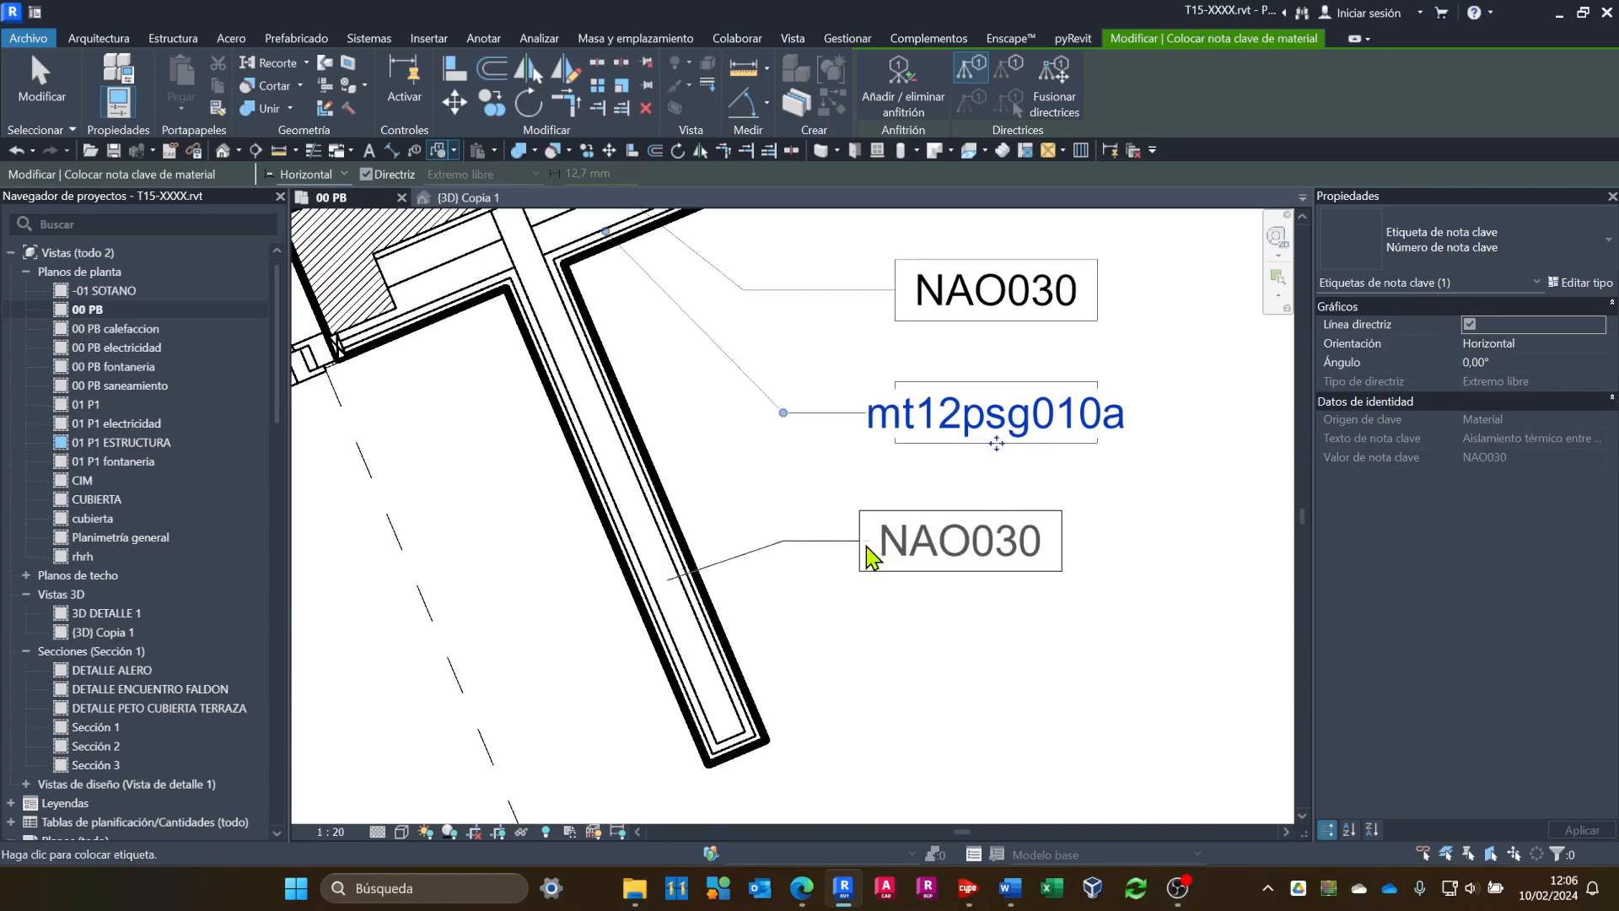
pyautogui.click(895, 549)
pyautogui.scroll(-2, 944, 649)
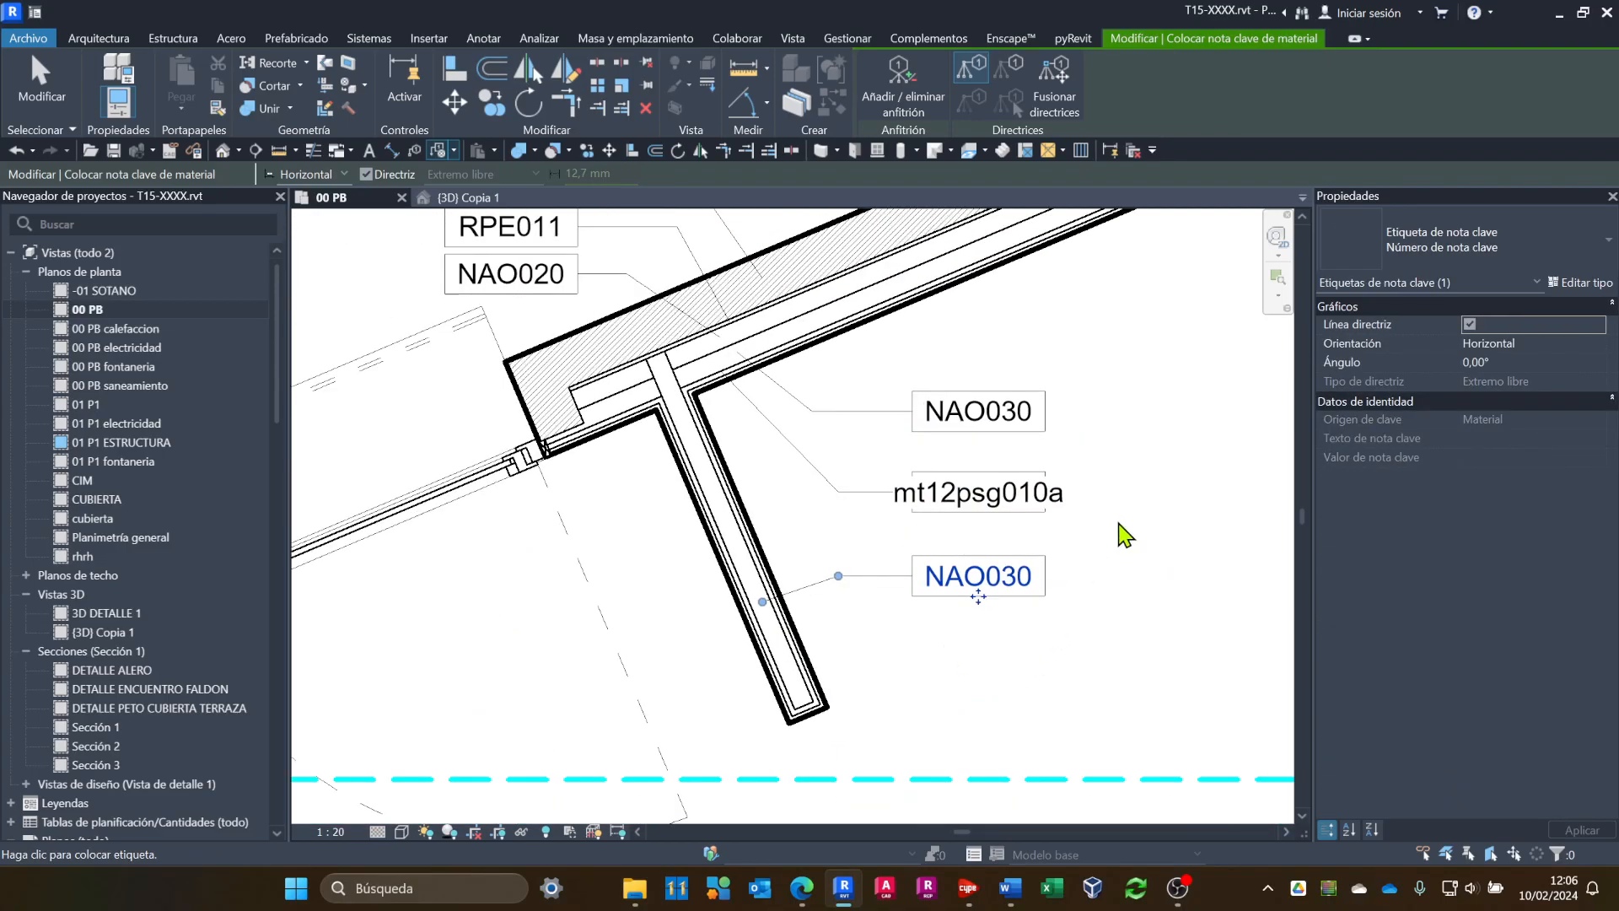
pyautogui.moveTo(1124, 540); pyautogui.dragTo(1119, 613, button='middle')
pyautogui.scroll(-2, 1105, 614)
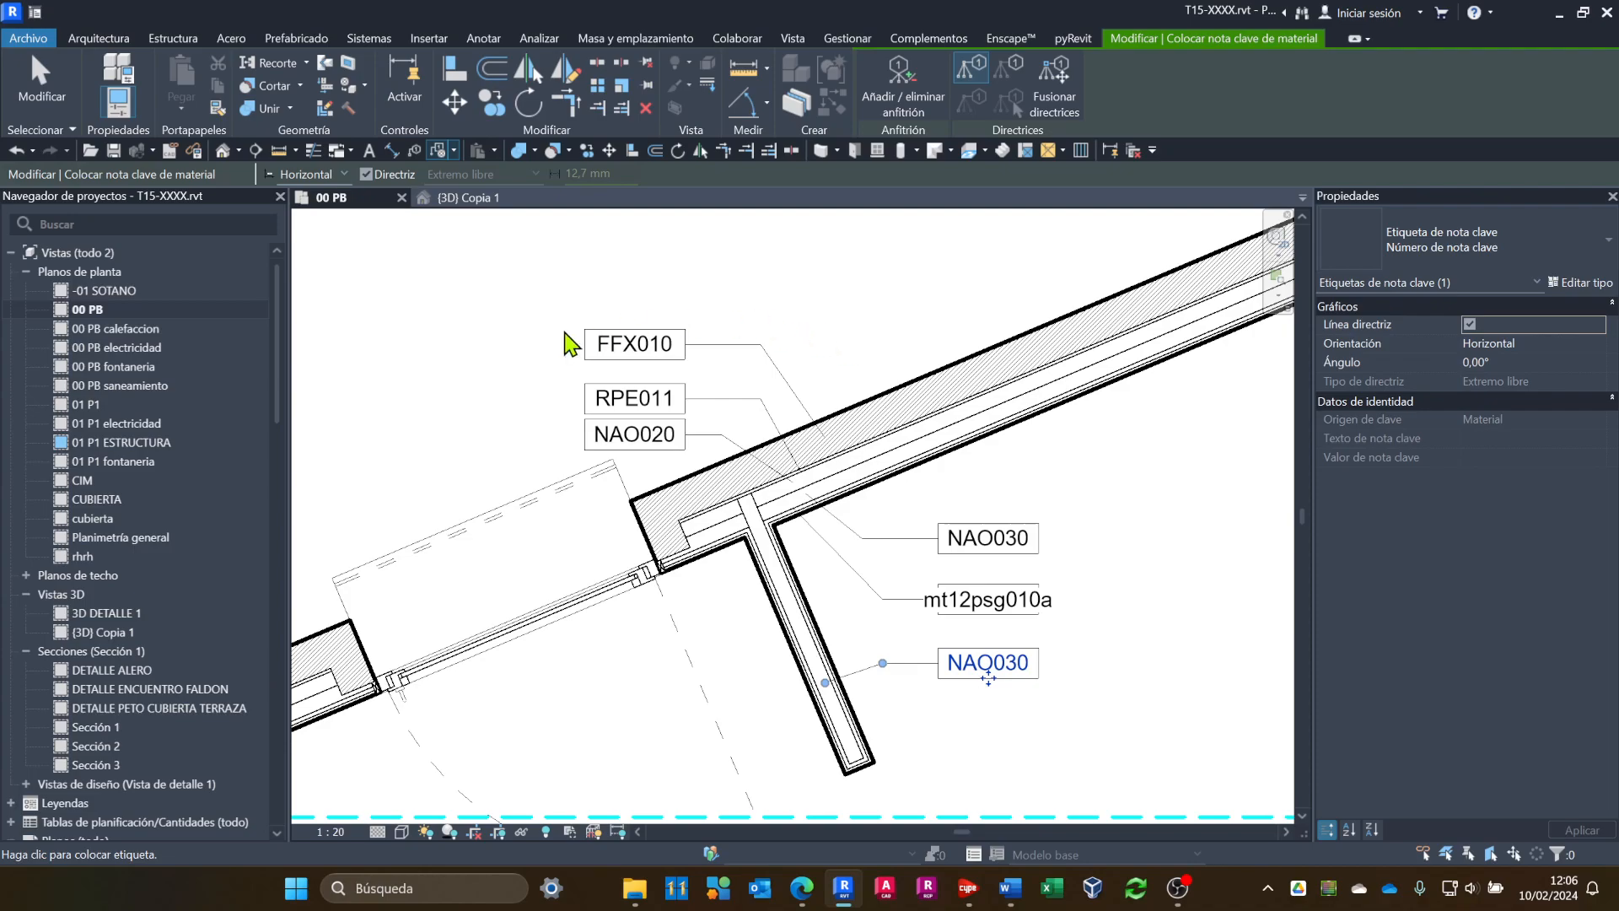
pyautogui.scroll(-1, 814, 510)
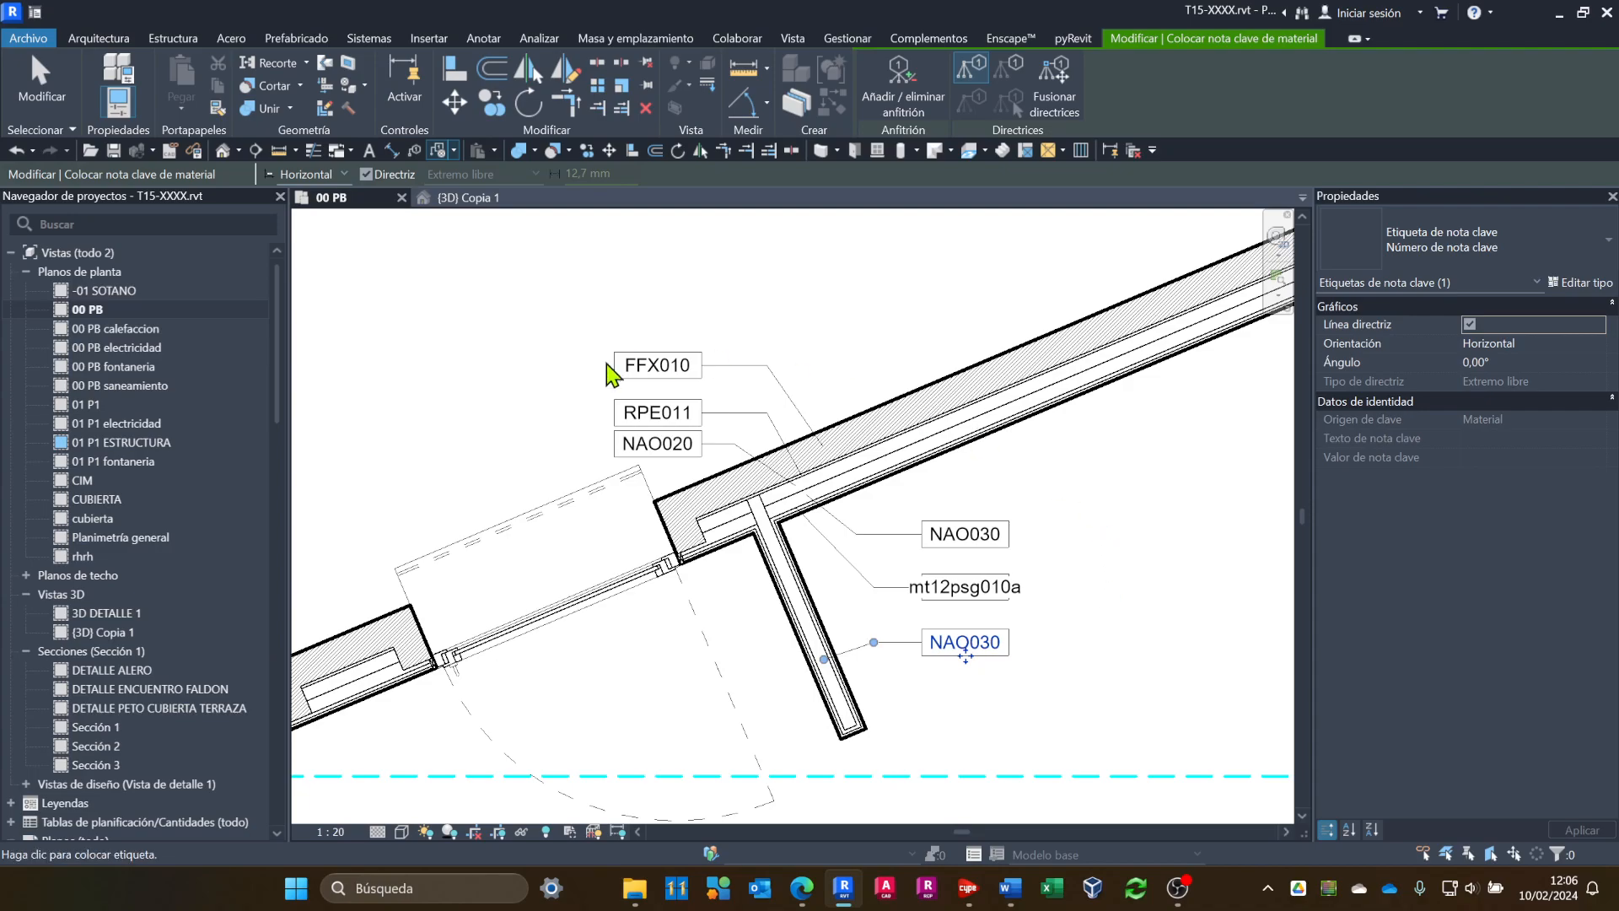
# Finish keynote placement, open the Leyenda de nota clave legend, and accept its filter settings with Filtrar por plano enabled.
pyautogui.click(11, 802)
pyautogui.press('Escape')
pyautogui.press('Escape')
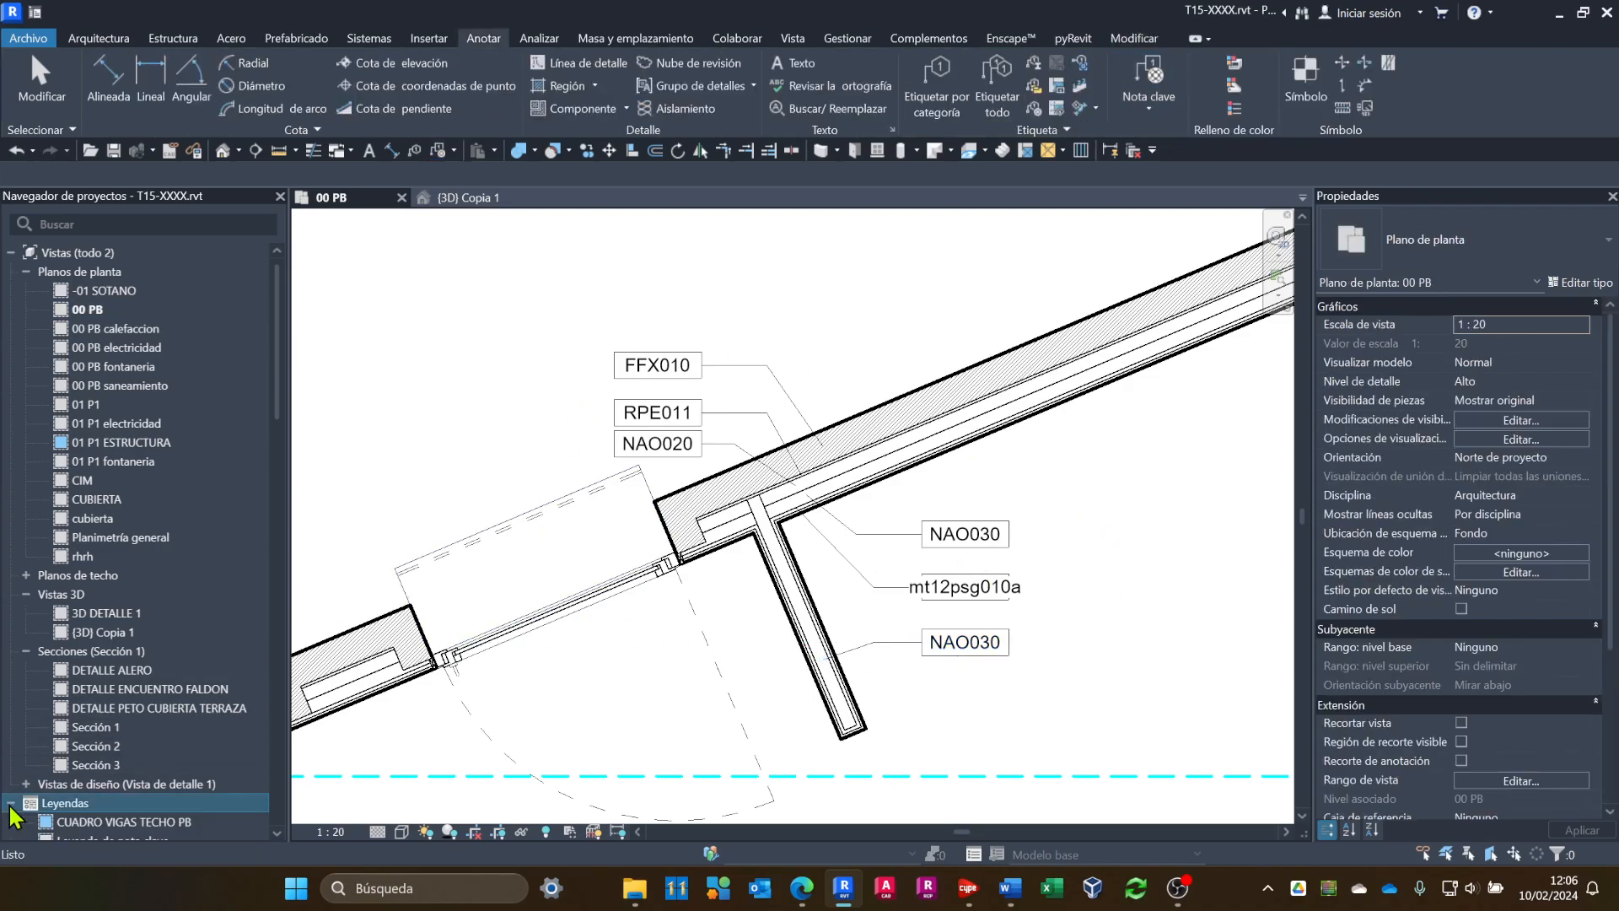
pyautogui.scroll(-3, 122, 818)
pyautogui.click(105, 653)
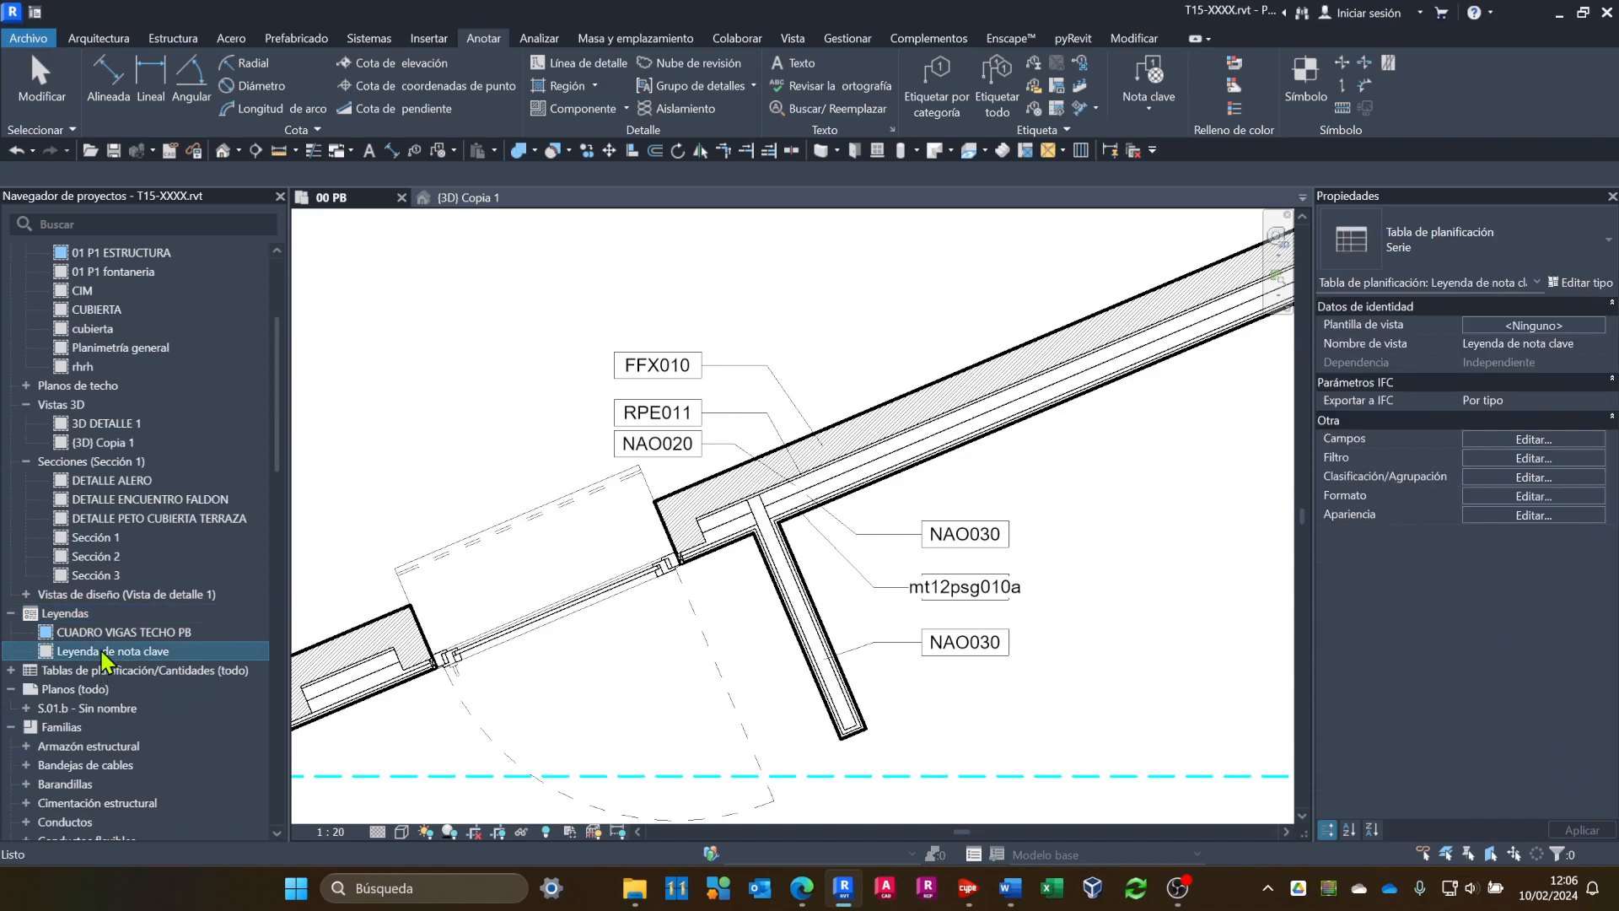
pyautogui.doubleClick(103, 651)
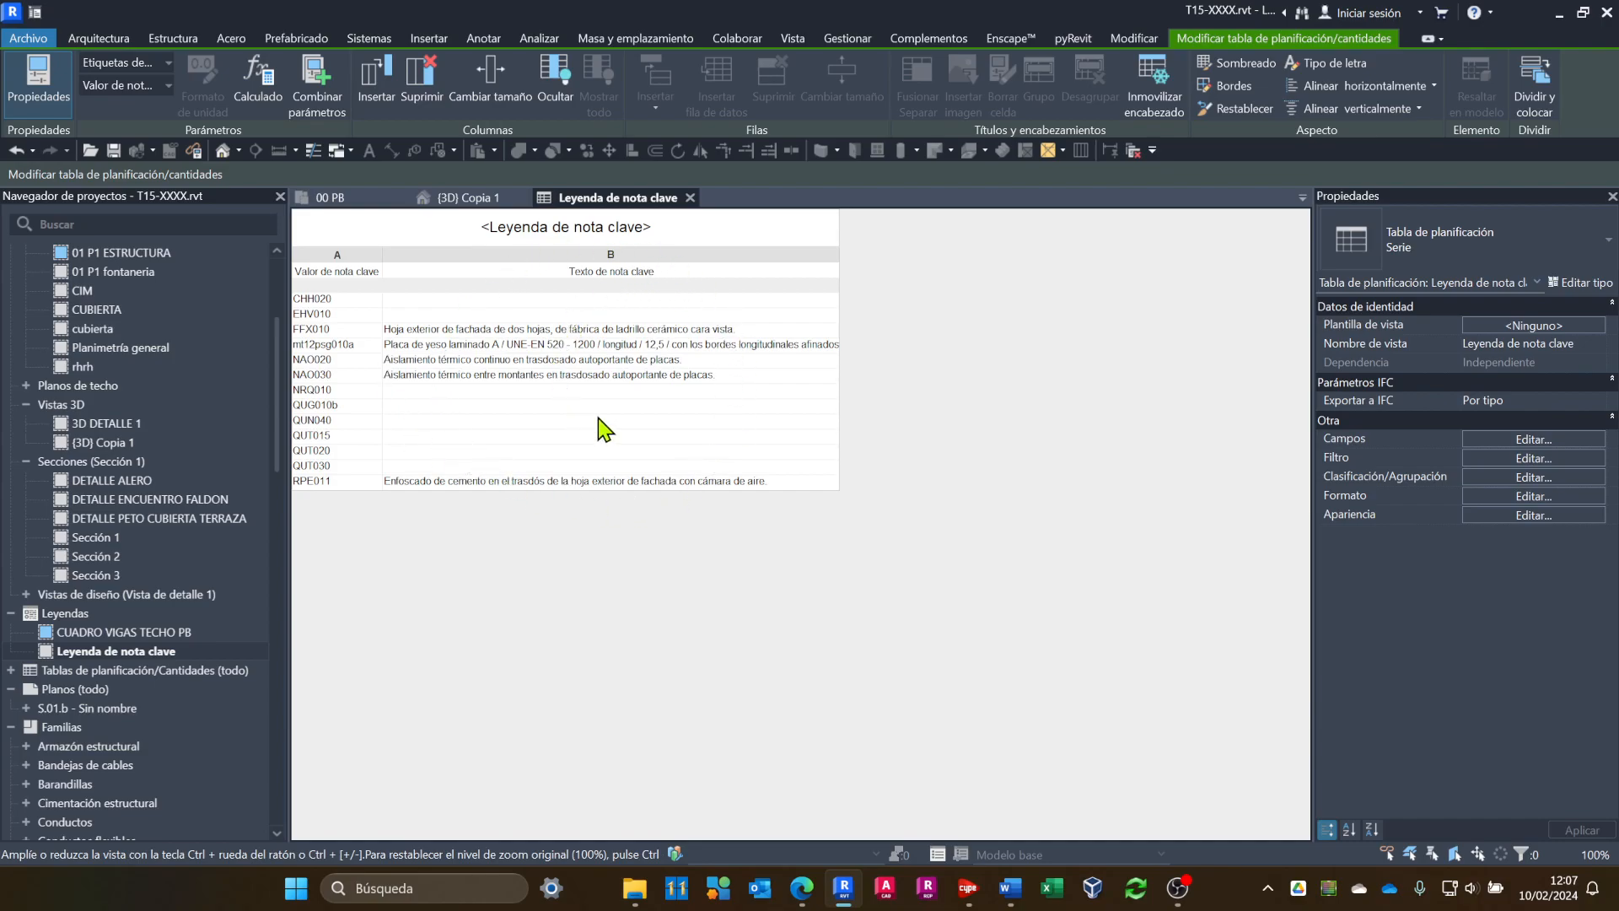
pyautogui.click(1484, 460)
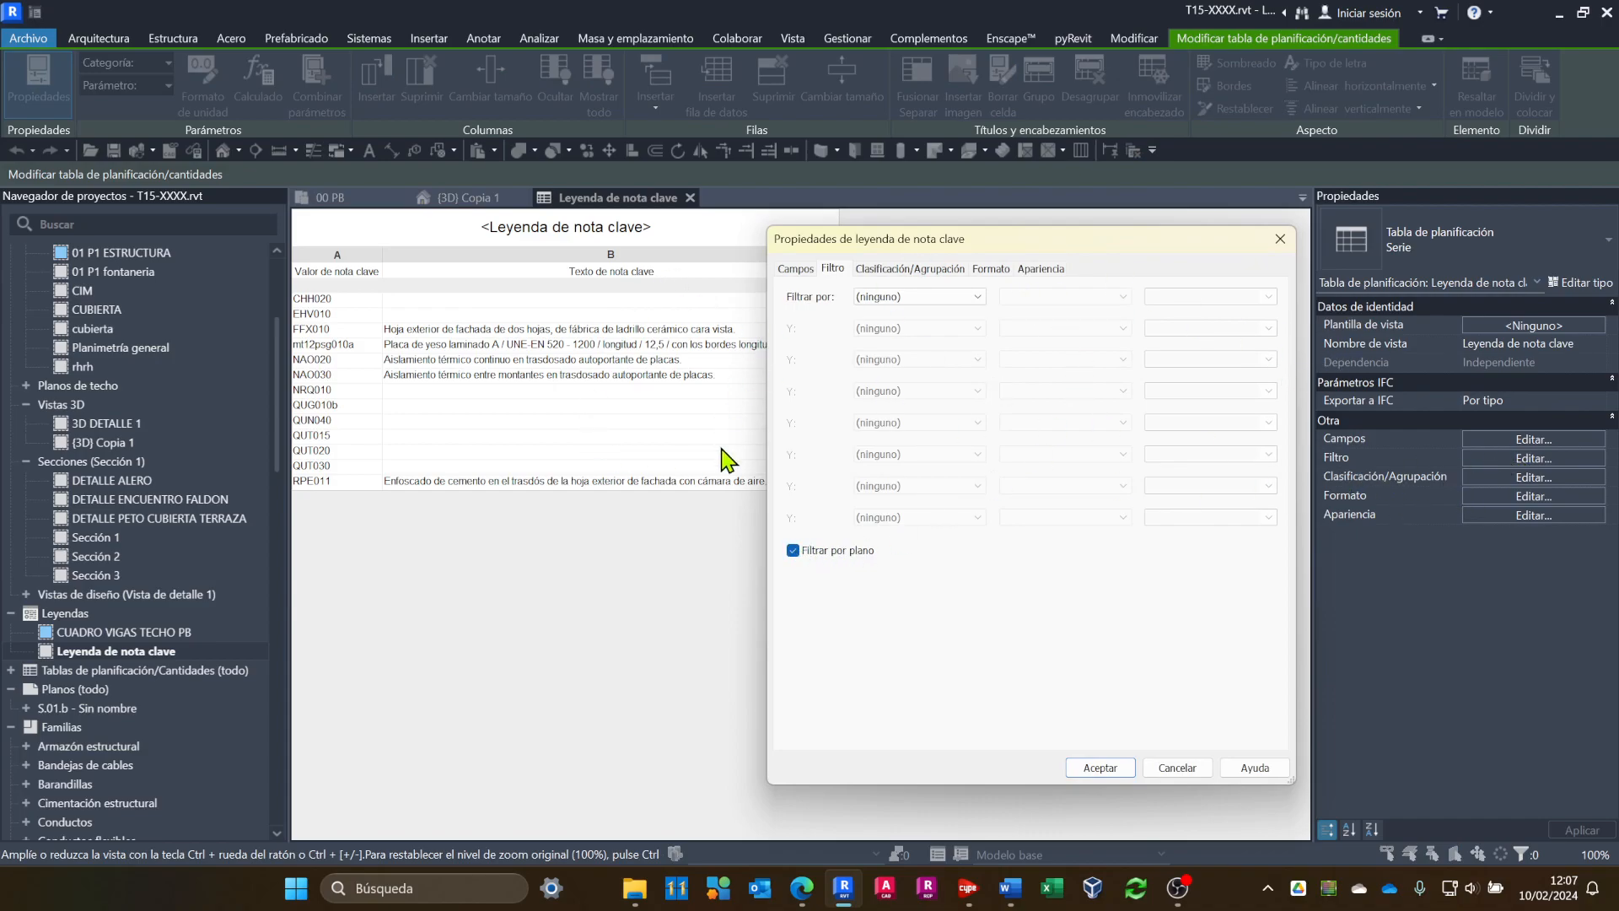
pyautogui.click(1098, 768)
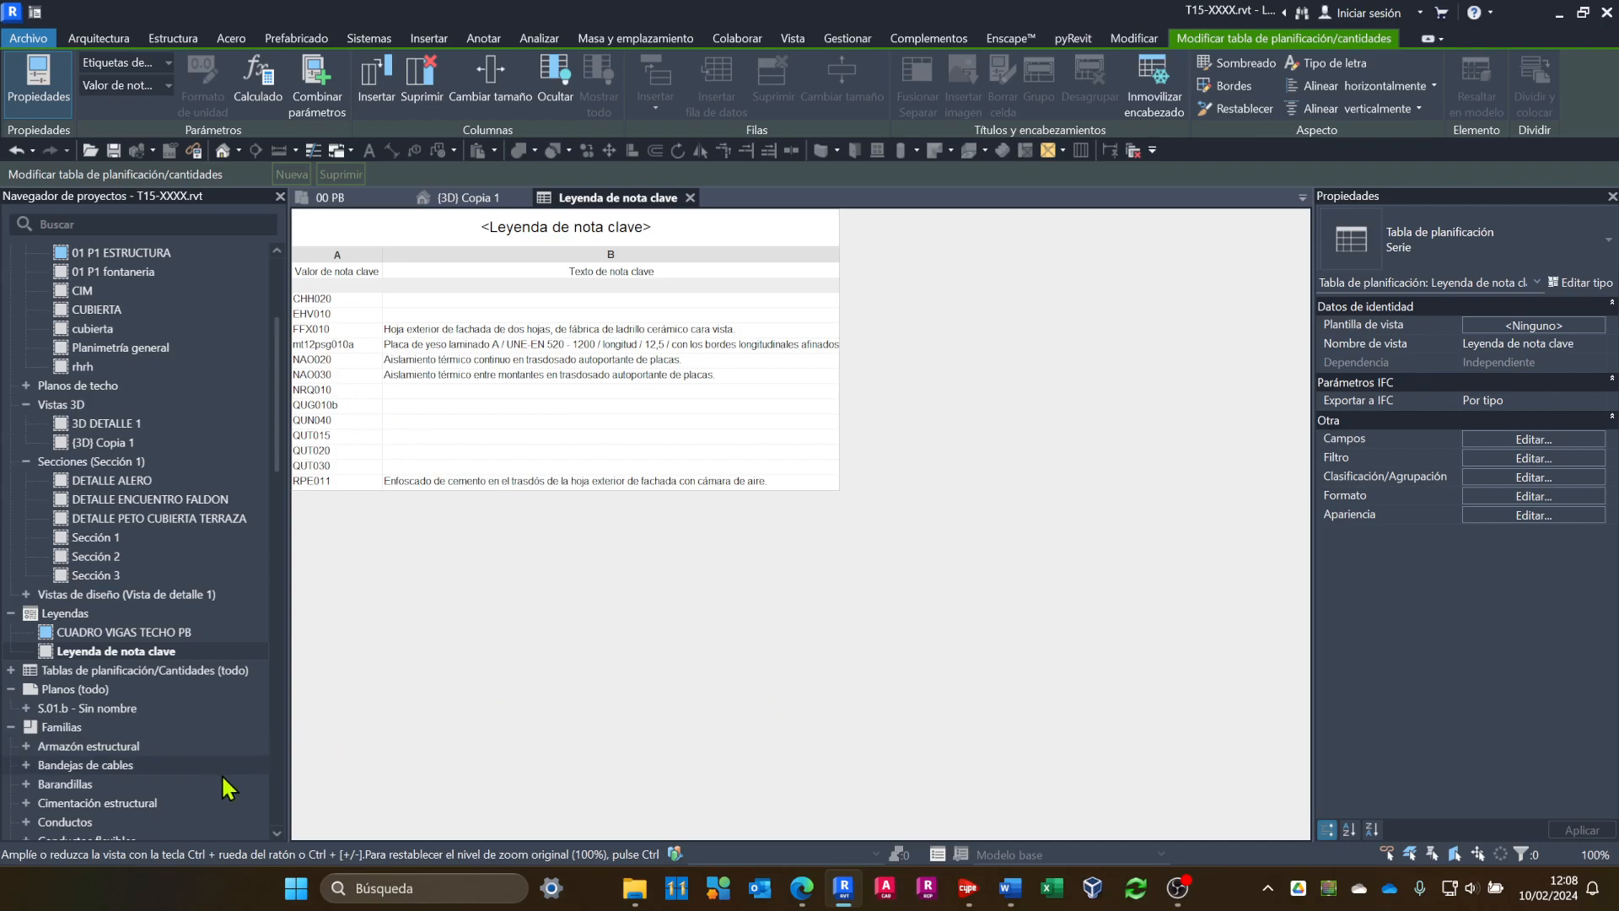
# Create a new sheet using the FORMATOS DIN : A1 title block.
pyautogui.scroll(-8, 243, 774)
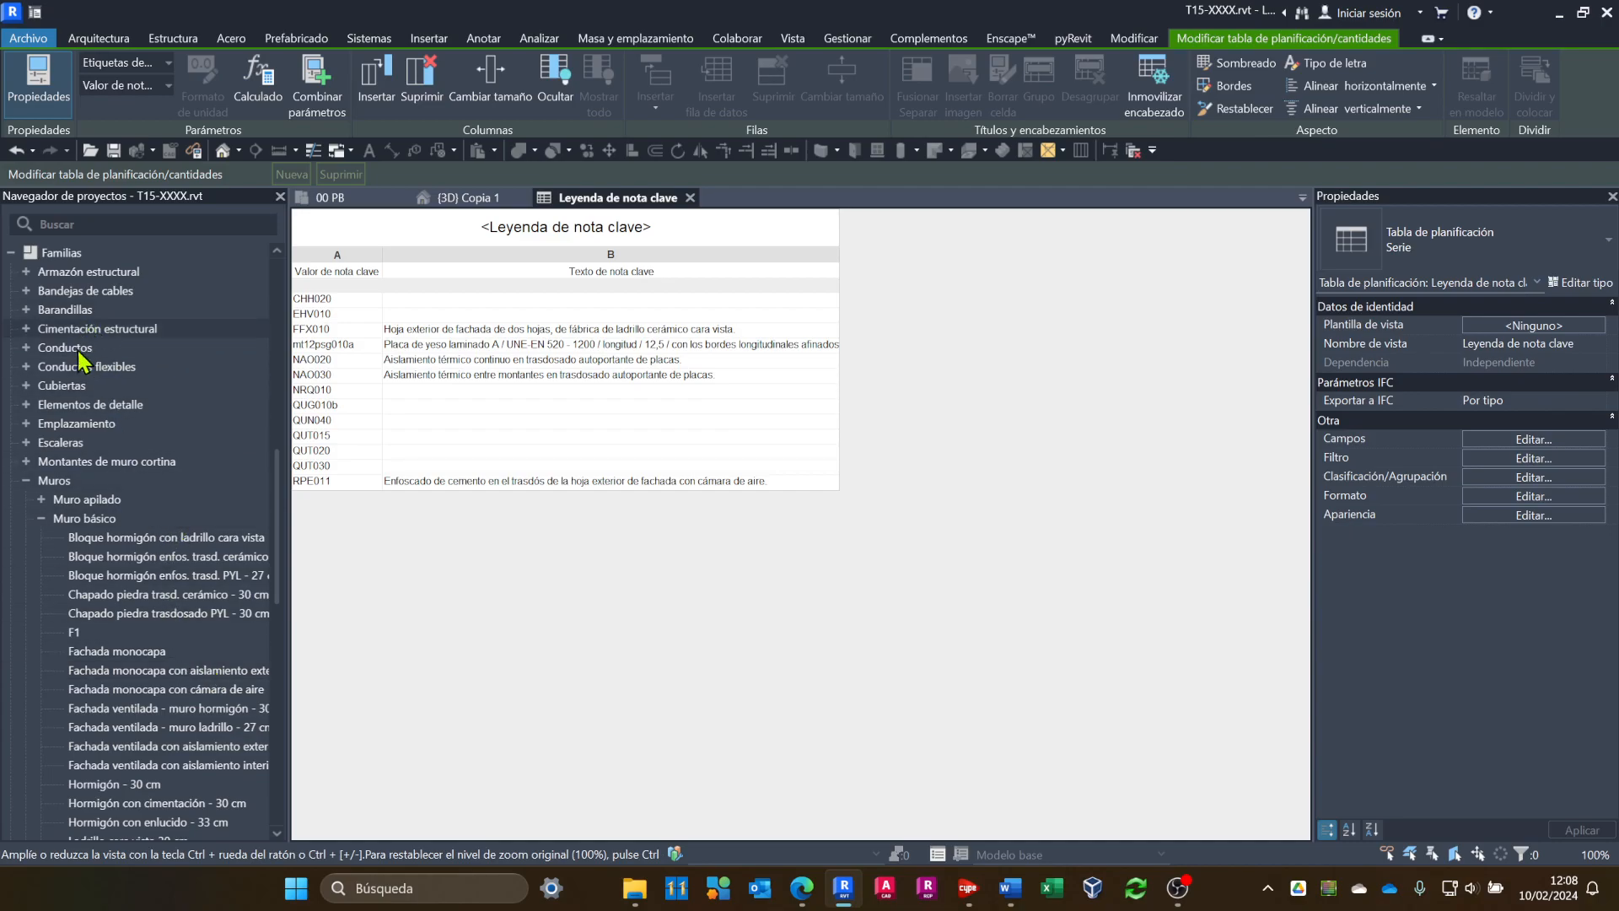
pyautogui.click(11, 252)
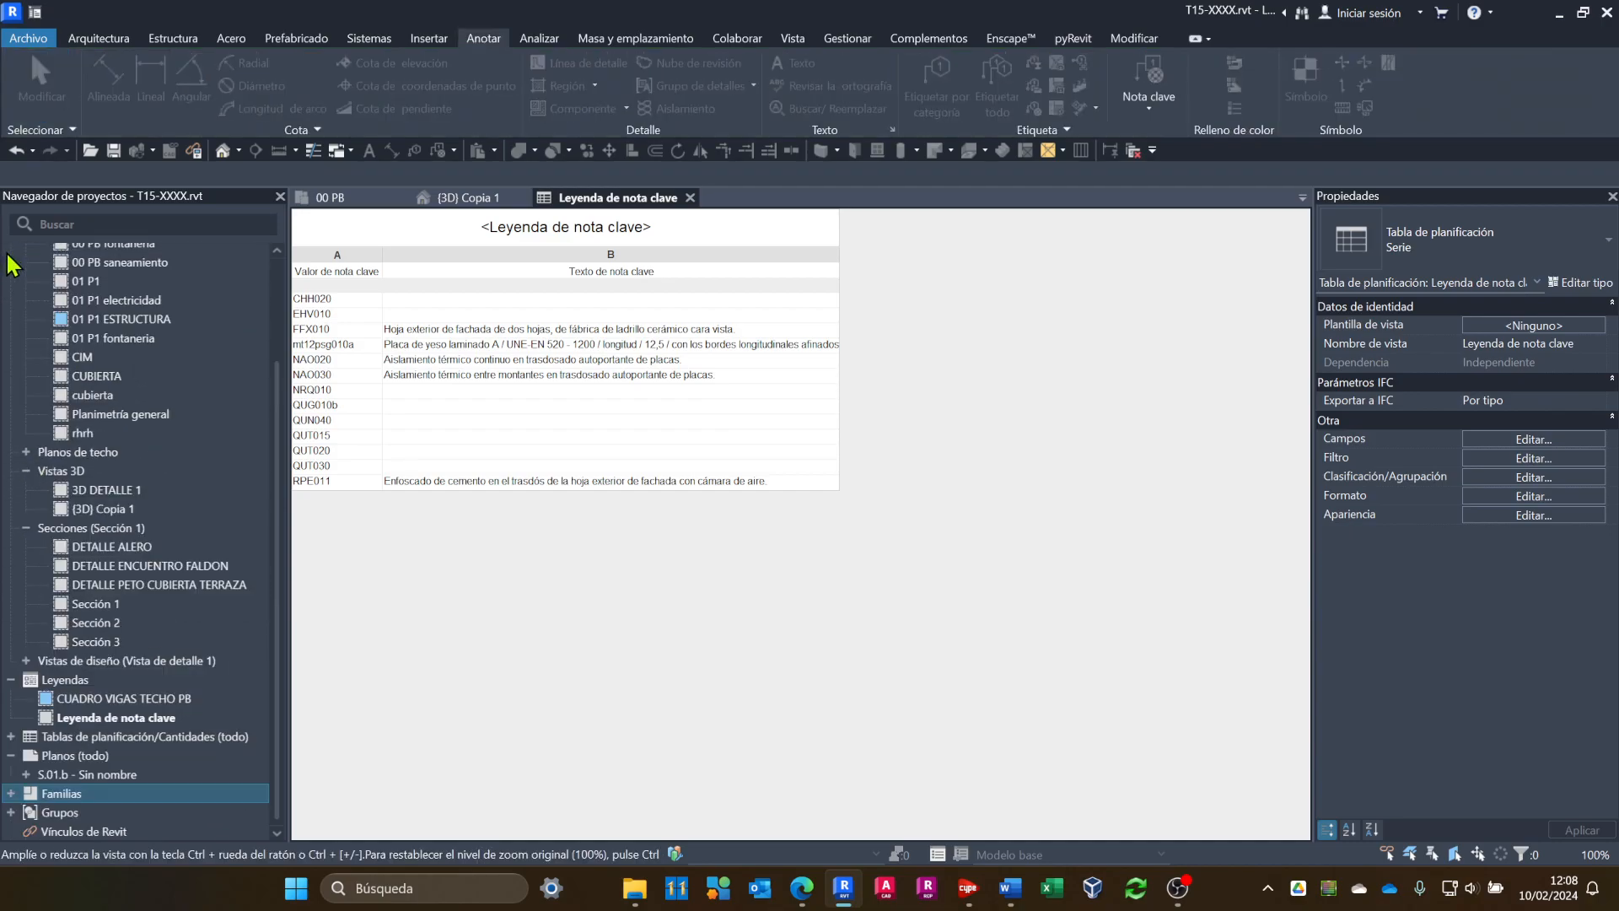
pyautogui.click(74, 755)
pyautogui.rightClick(75, 761)
pyautogui.click(173, 584)
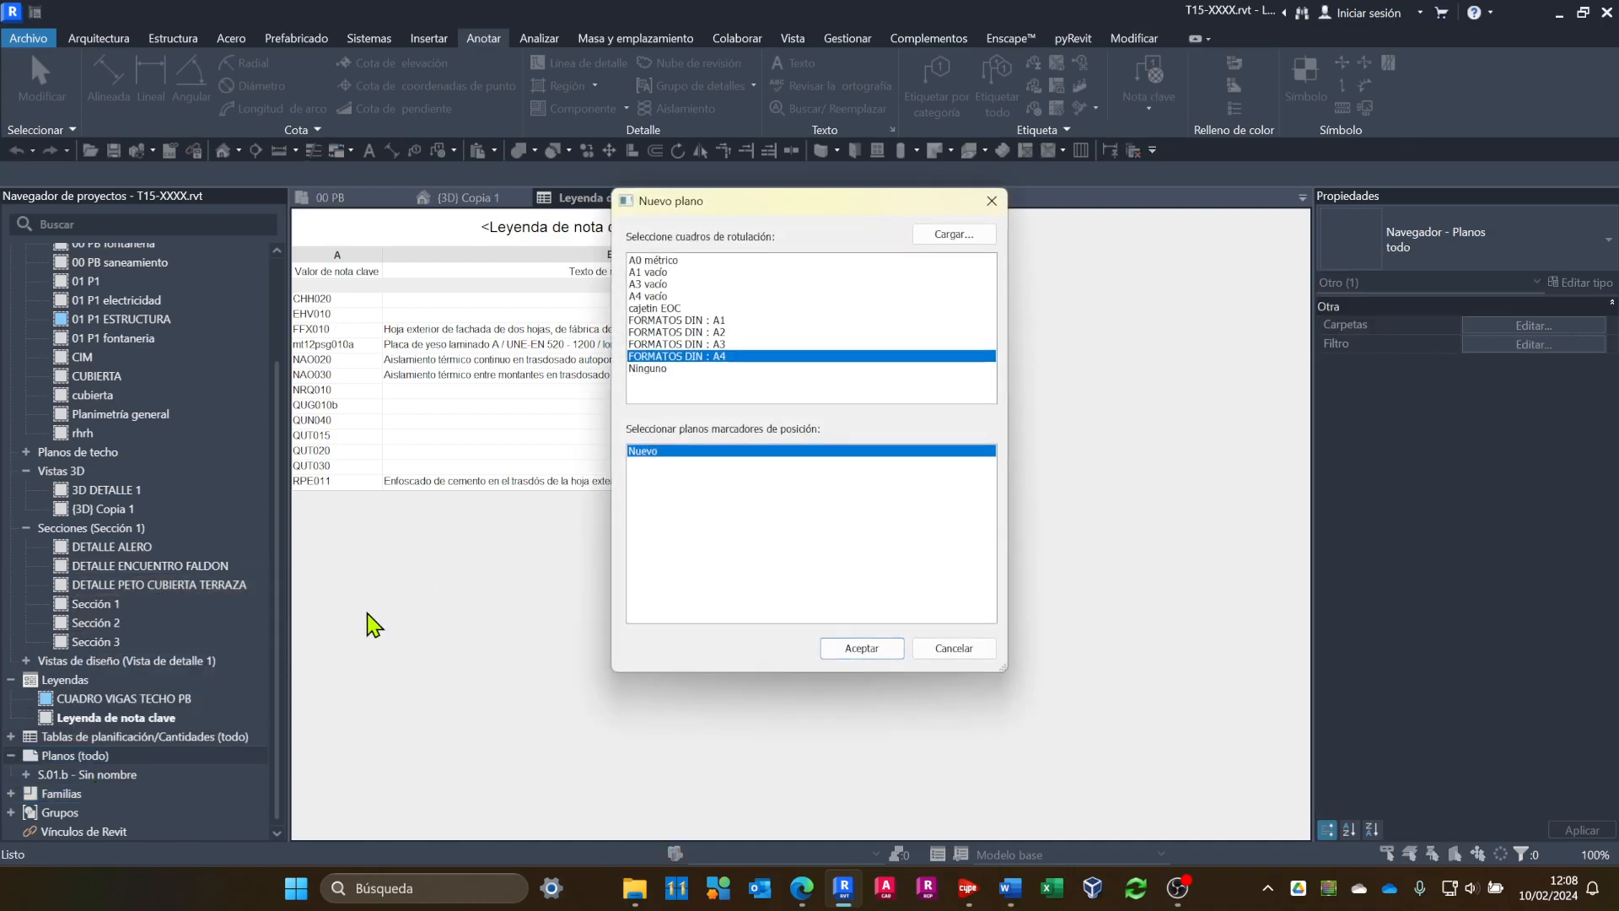
pyautogui.click(685, 320)
pyautogui.click(854, 655)
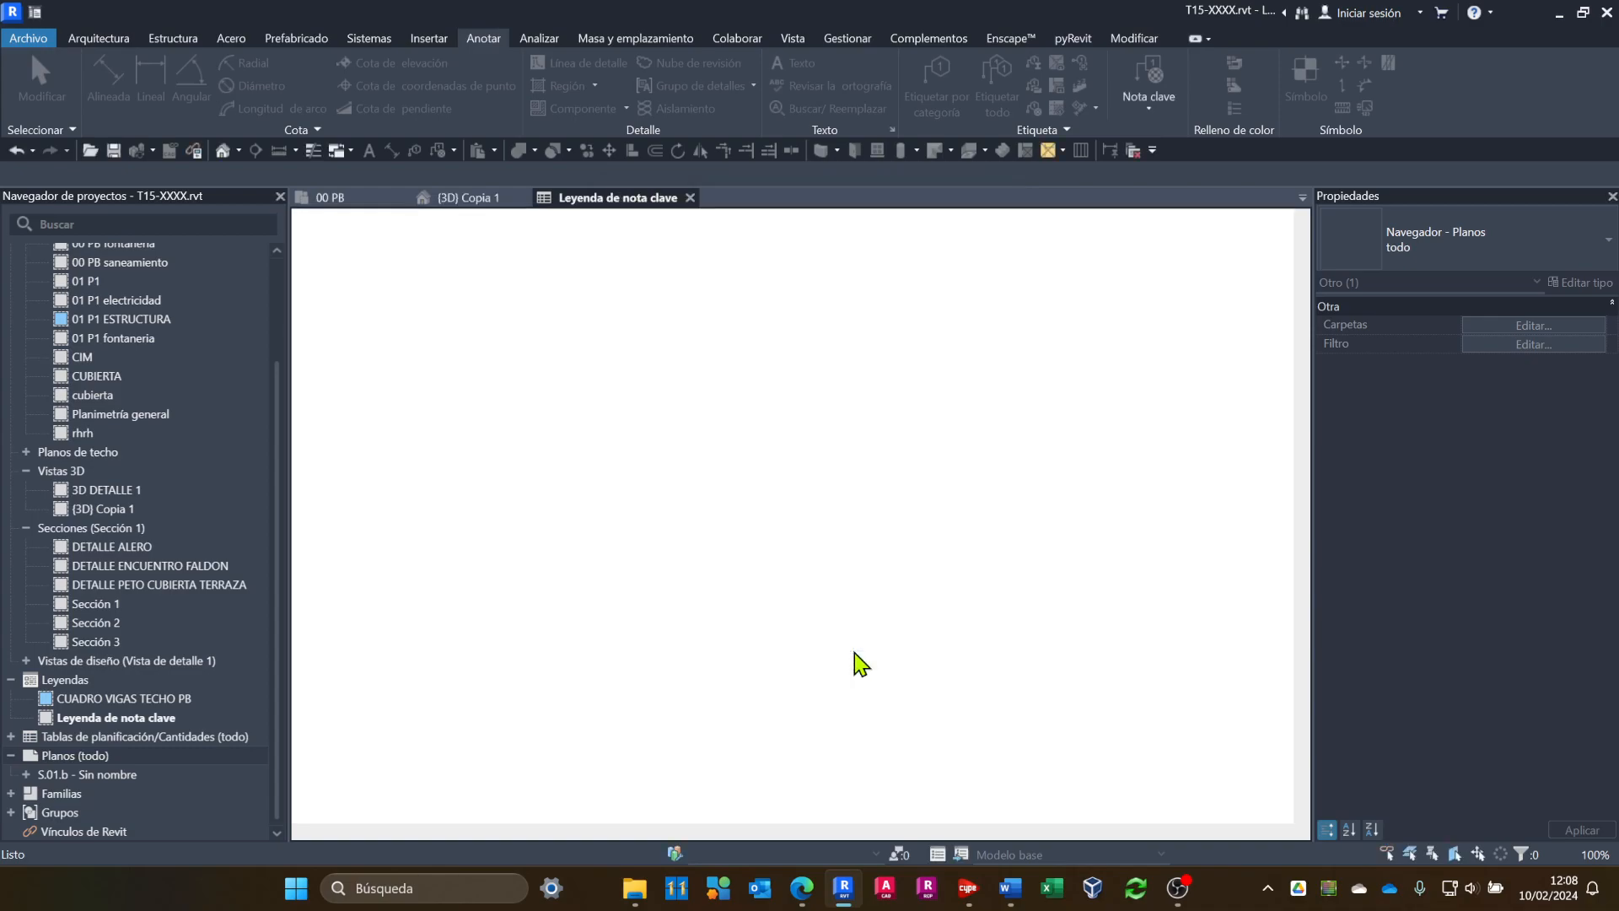
pyautogui.scroll(3, 125, 333)
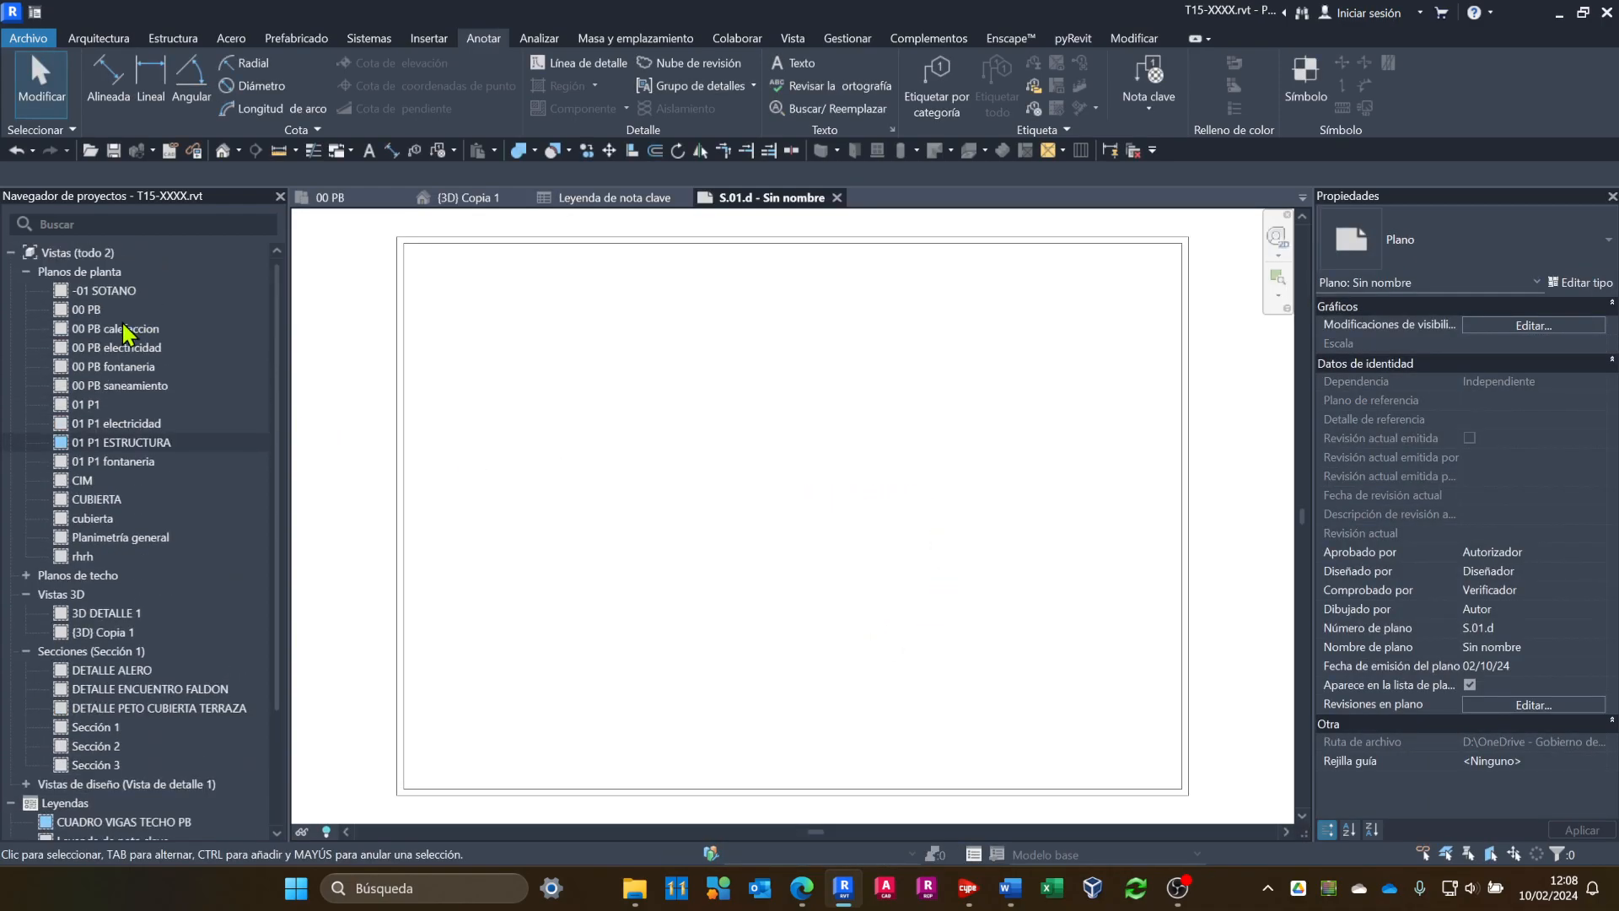
# Duplicate the 00 PB floor plan with its detailing so the keynote tags are kept.
pyautogui.click(360, 199)
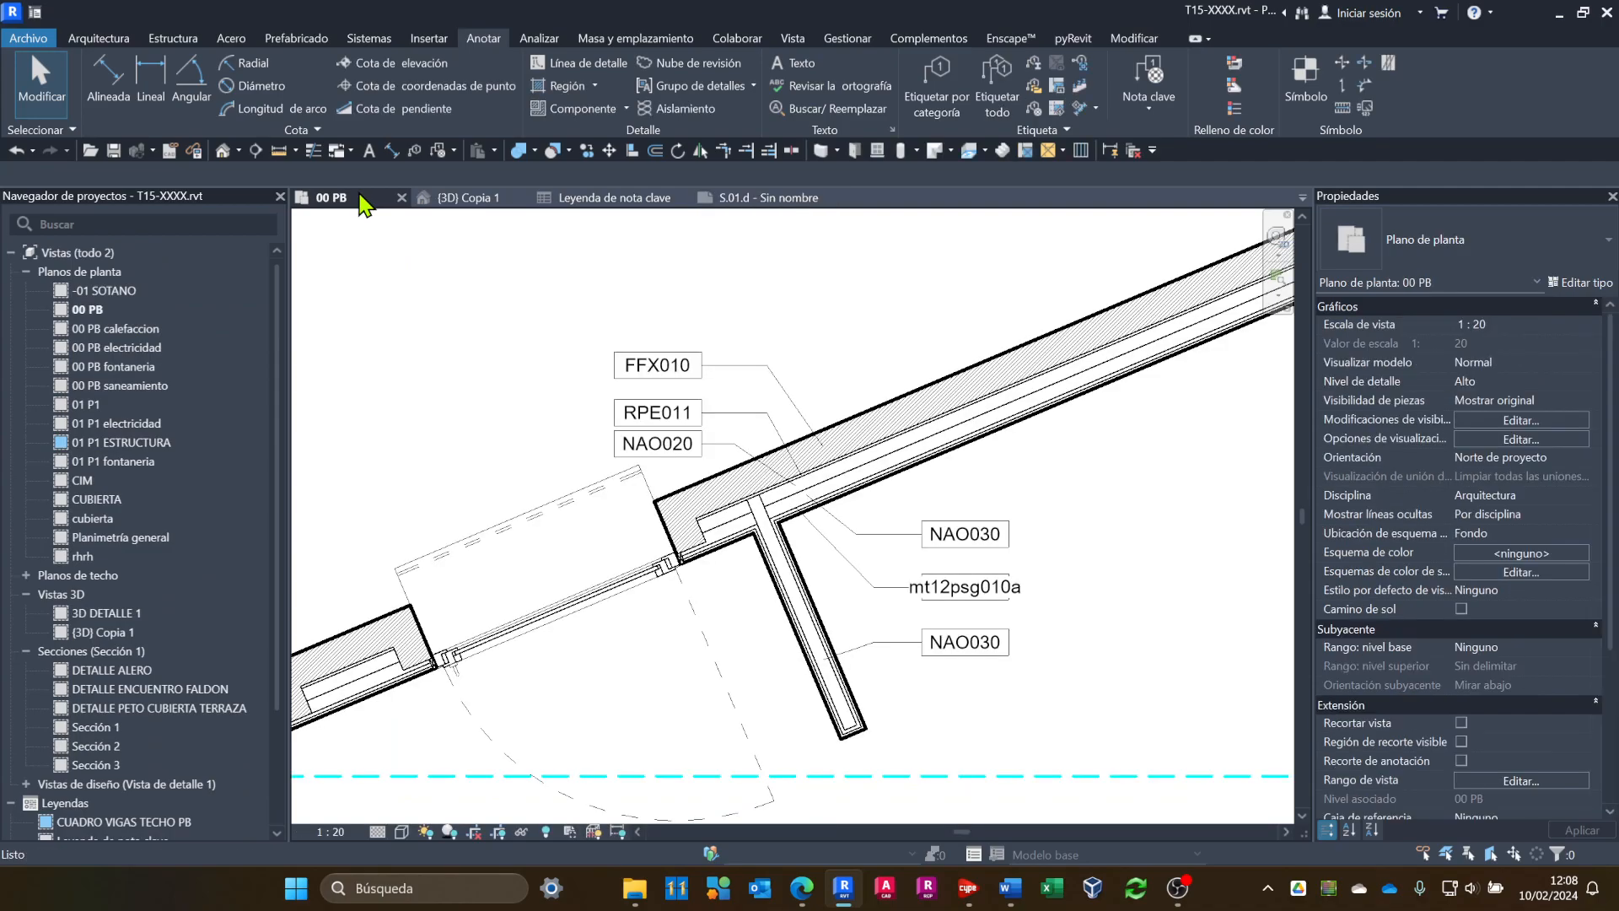
pyautogui.scroll(-5, 699, 396)
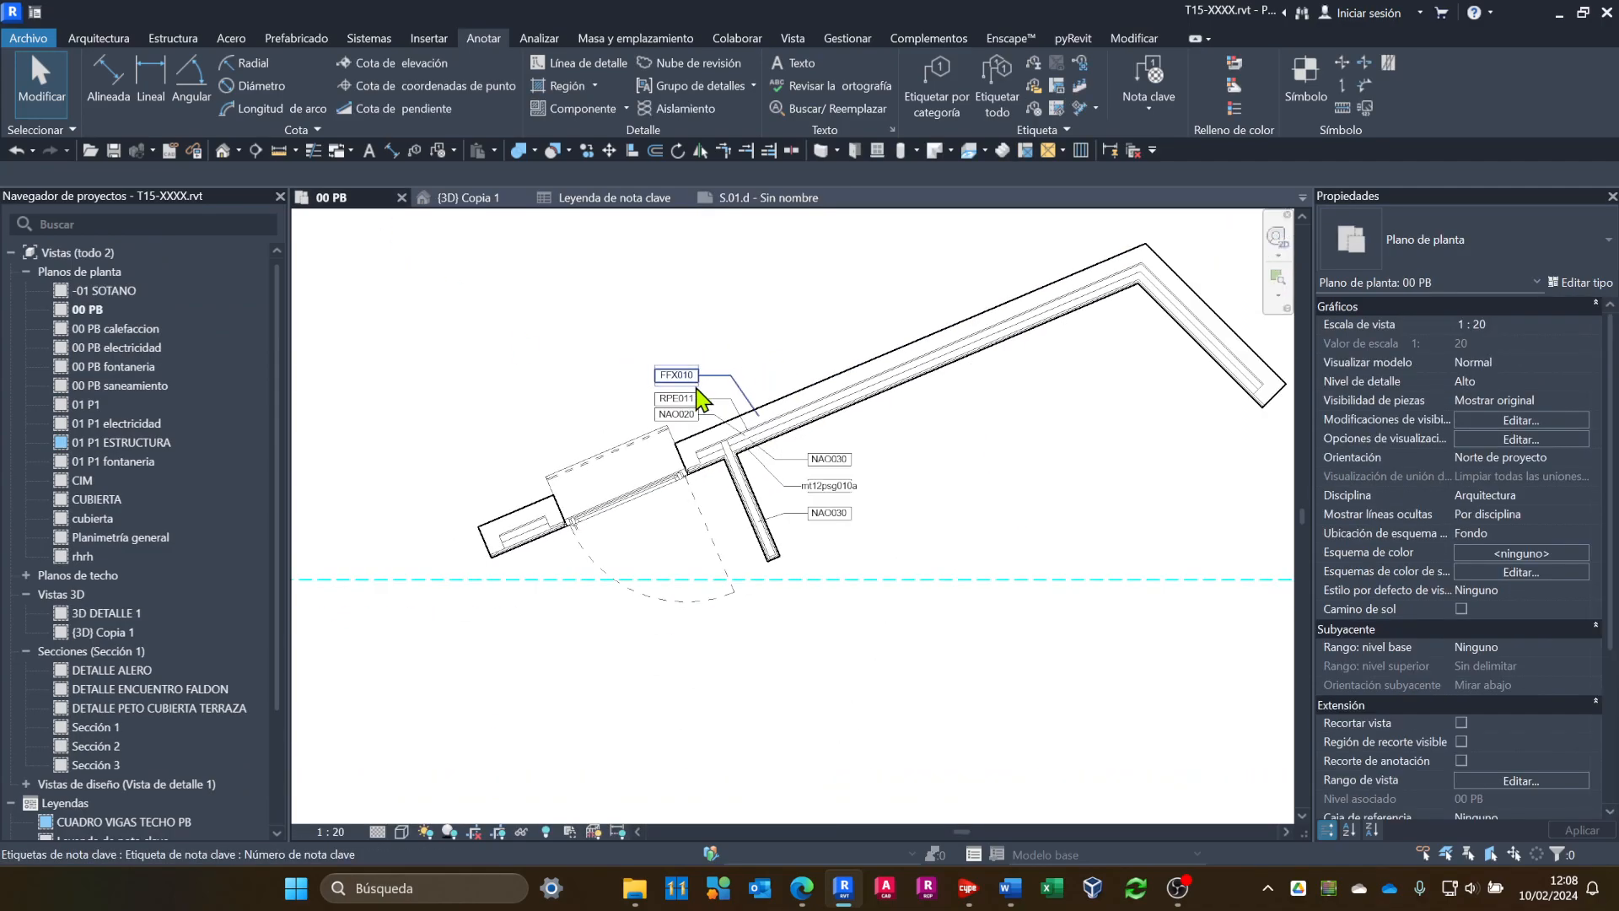
pyautogui.rightClick(79, 312)
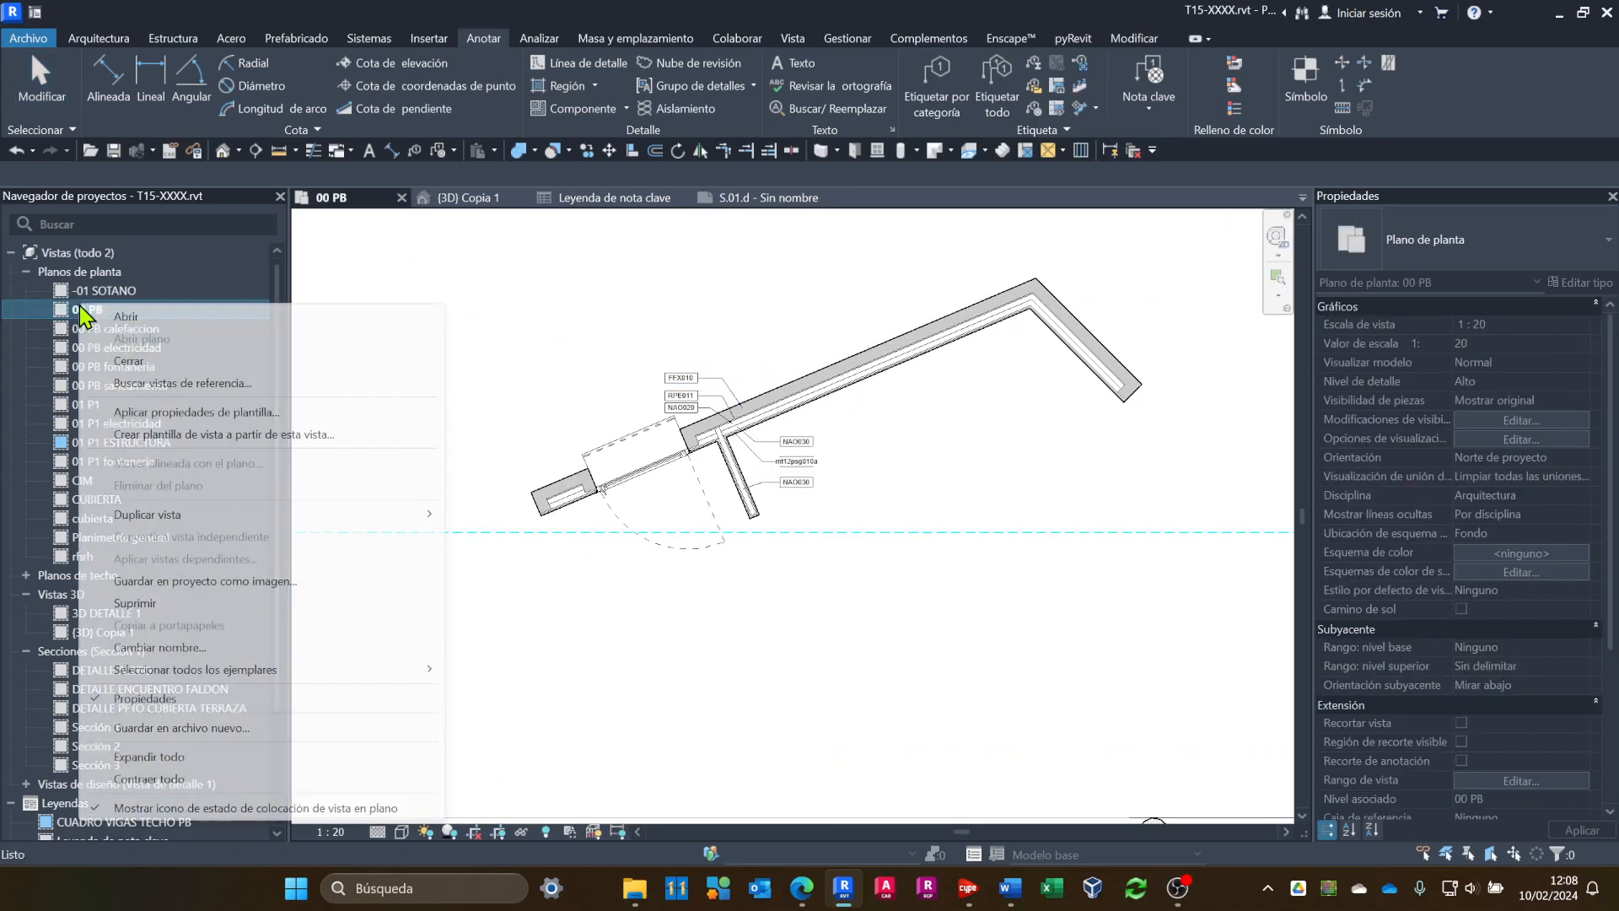
pyautogui.moveTo(195, 514)
pyautogui.click(527, 536)
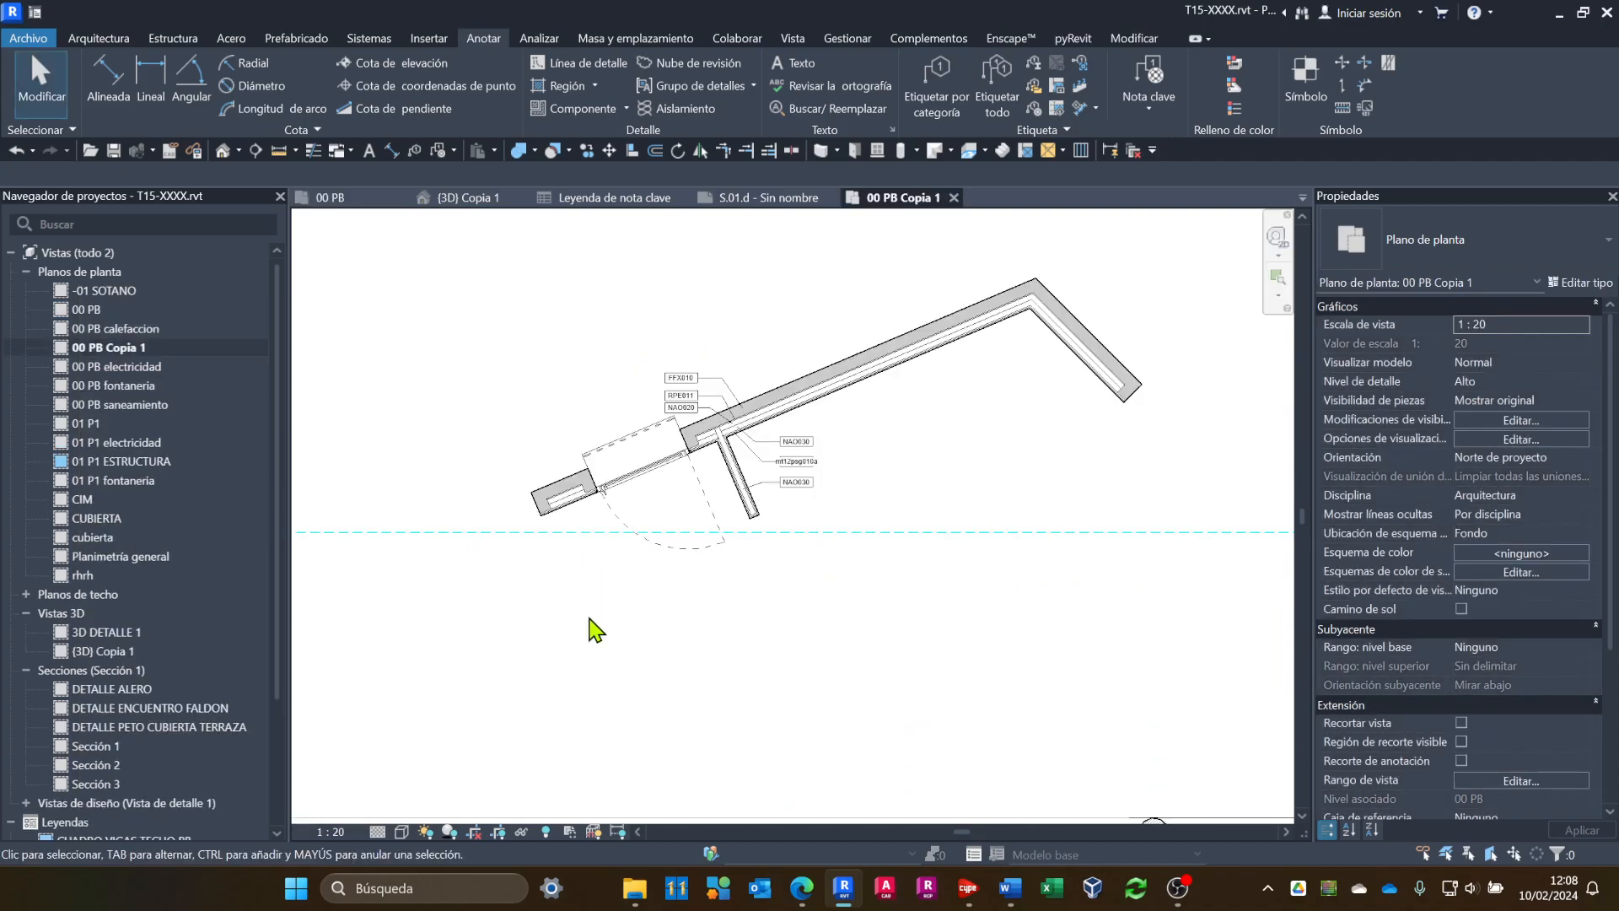
# Show the crop region in 00 PB Copia 1, shrink it around the keynoted wall junction, and turn on view cropping.
pyautogui.scroll(-4, 841, 552)
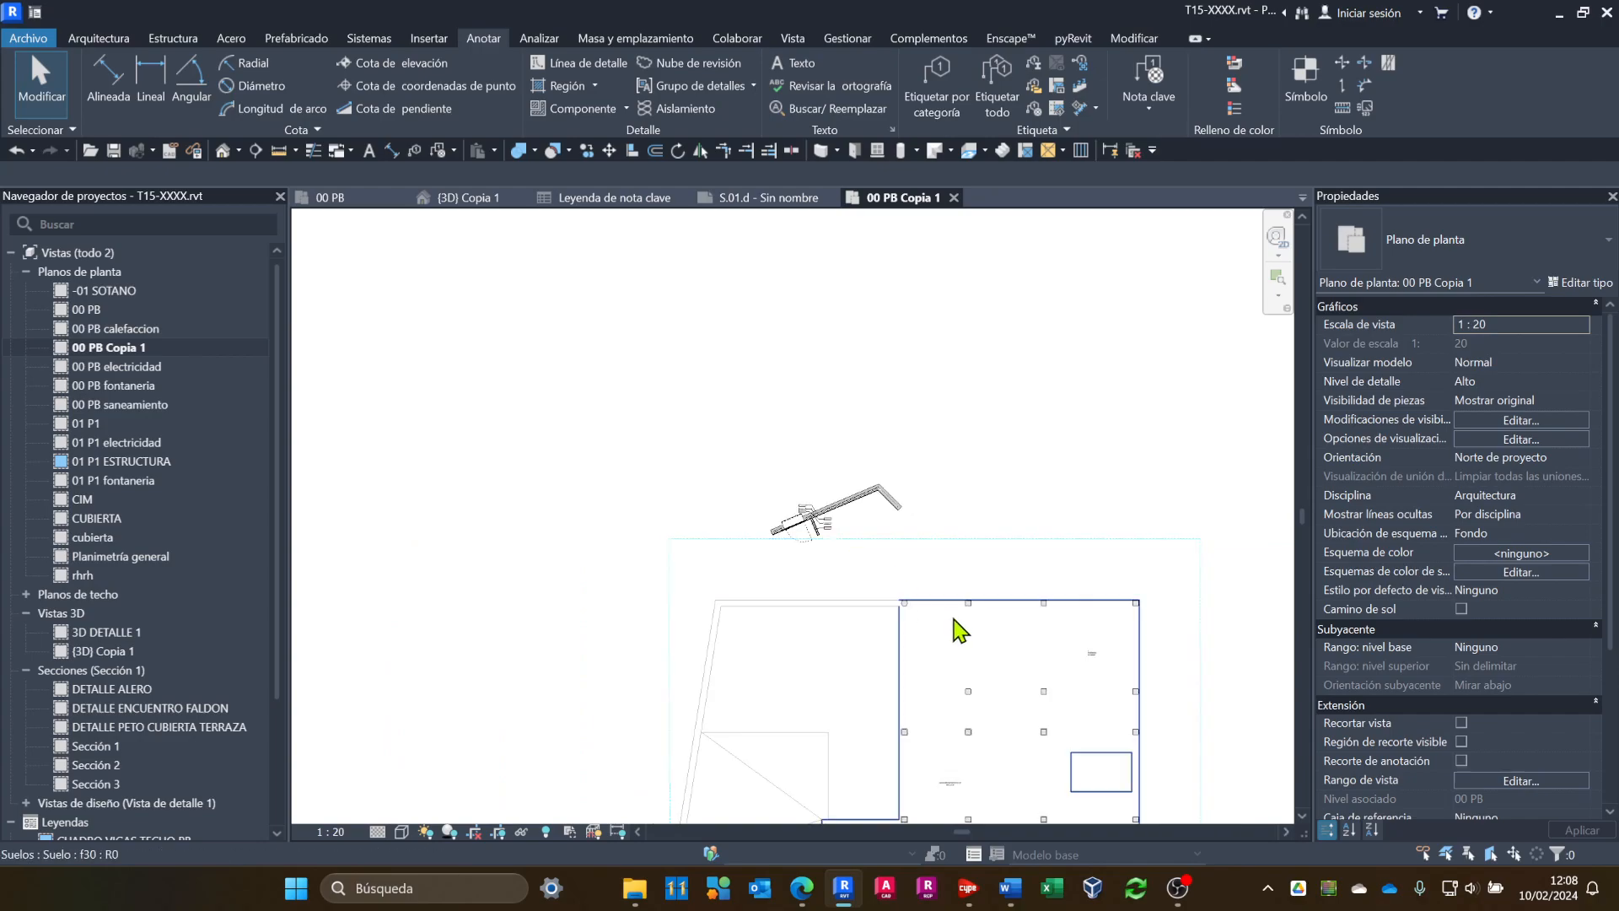
pyautogui.click(475, 832)
pyautogui.scroll(-3, 696, 670)
pyautogui.click(746, 459)
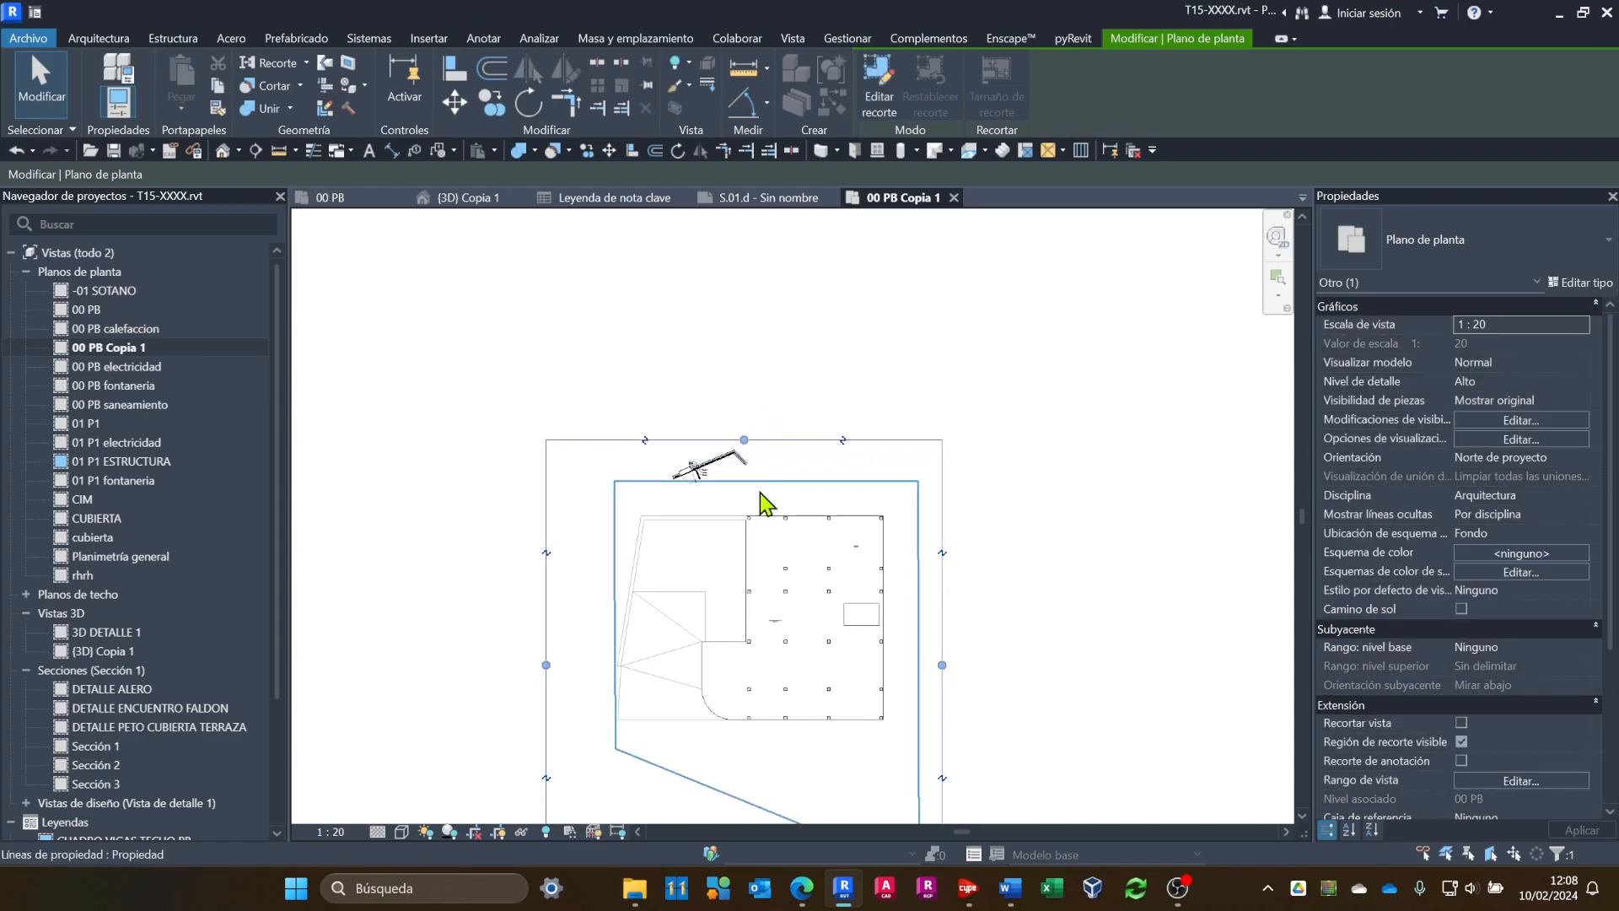
pyautogui.scroll(-2, 784, 590)
pyautogui.moveTo(755, 545); pyautogui.dragTo(723, 523)
pyautogui.scroll(3, 726, 530)
pyautogui.scroll(3, 742, 549)
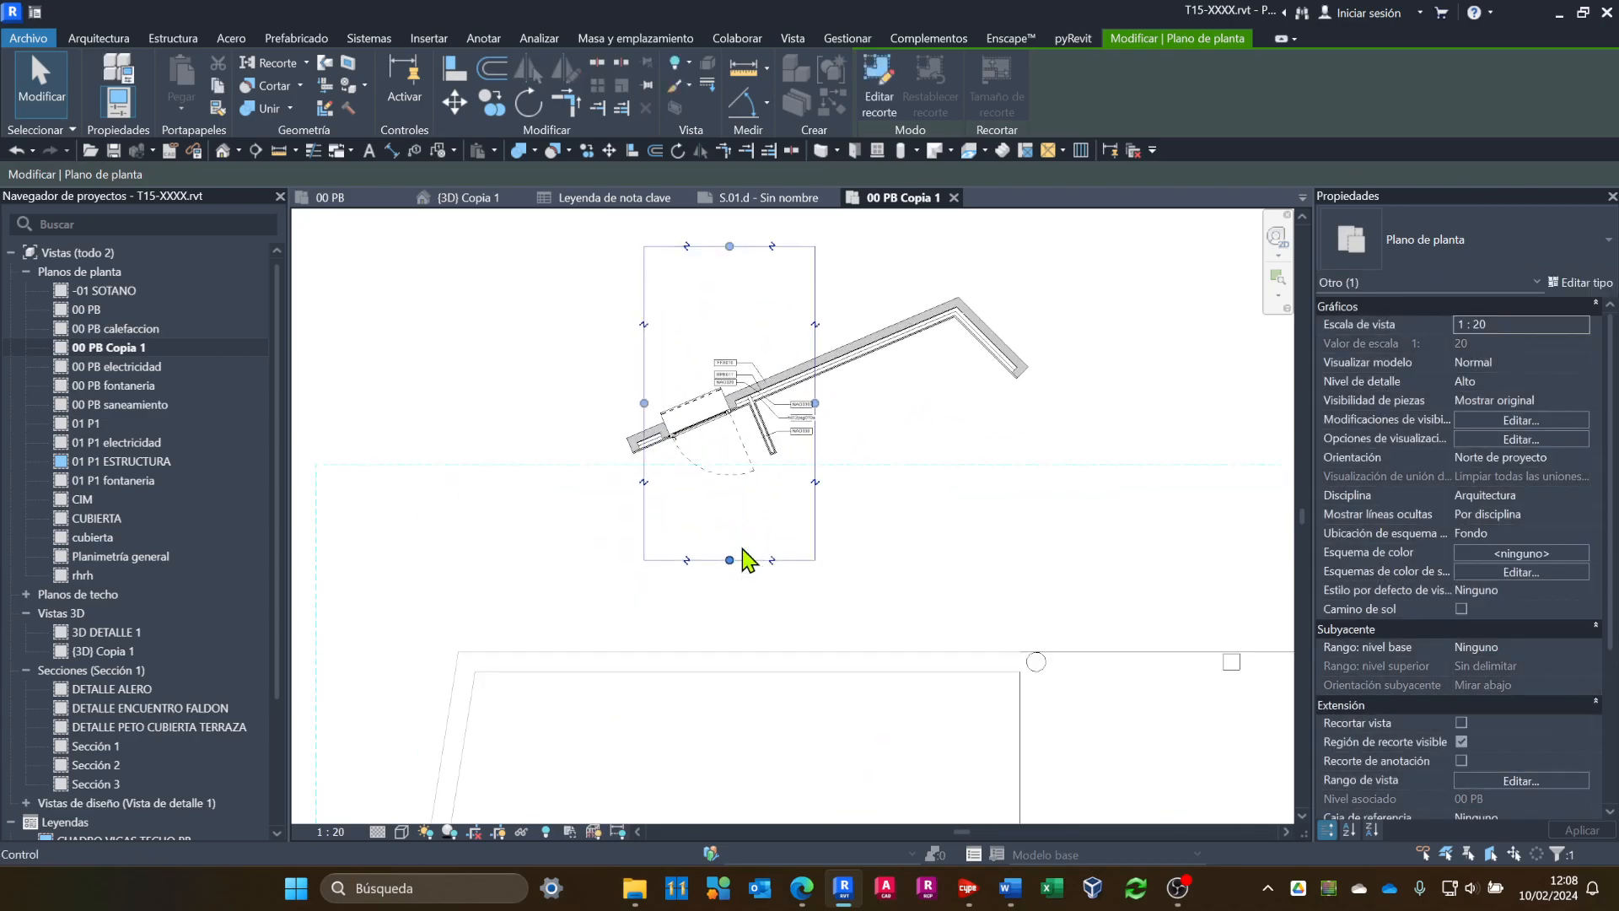
pyautogui.click(475, 832)
pyautogui.scroll(2, 744, 533)
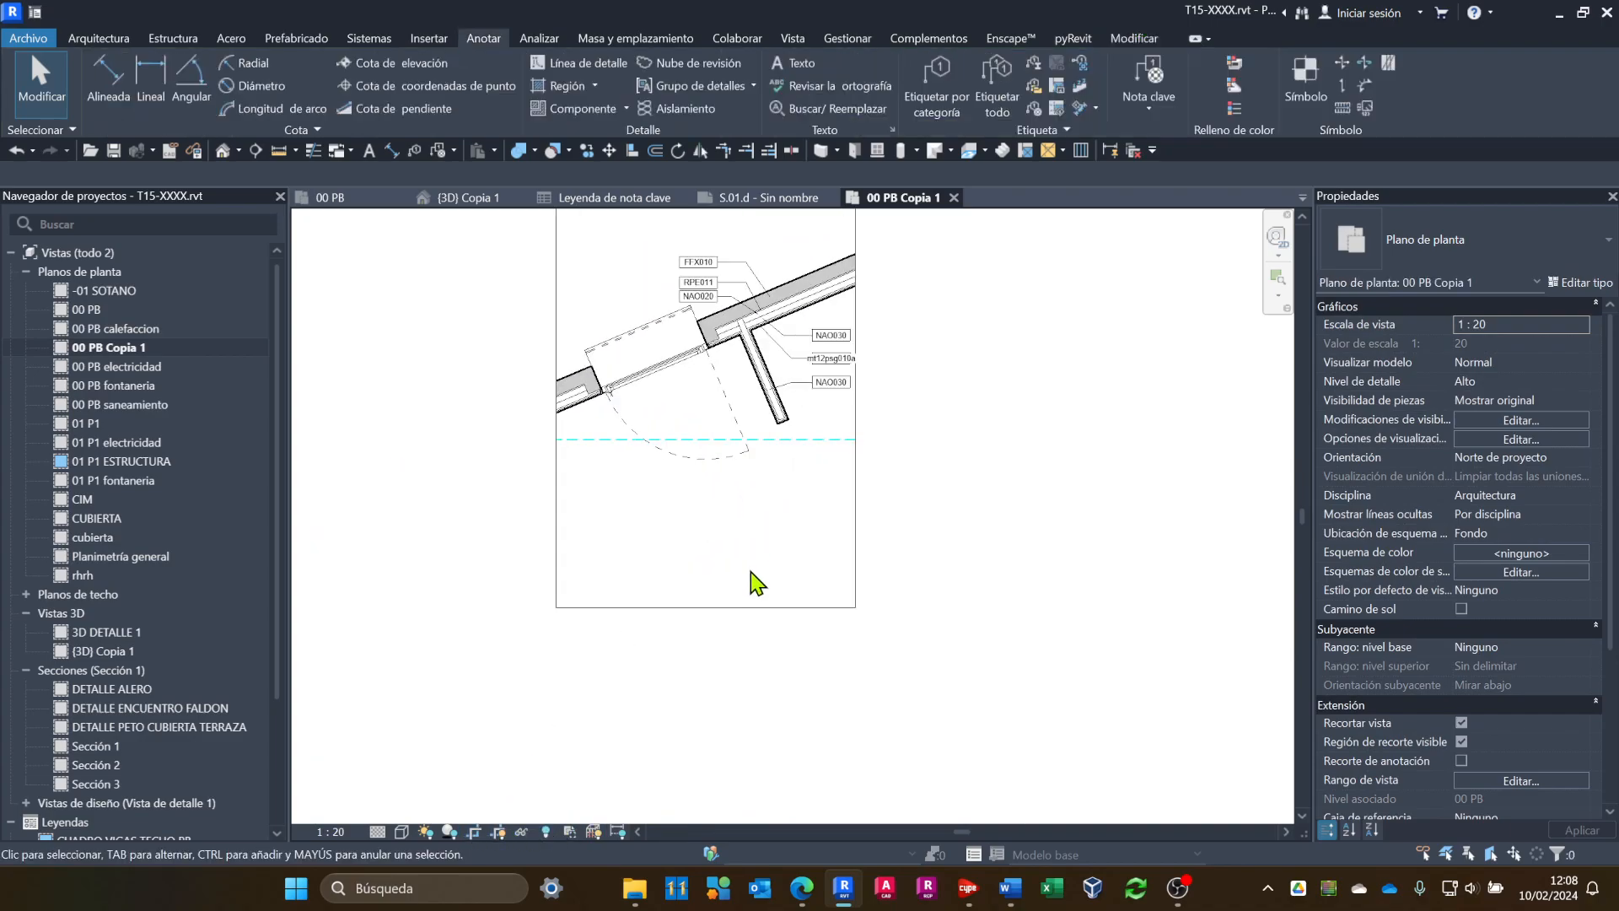
# Tighten the crop region's lower and upper edges around the F1–T1 junction and its keynote labels.
pyautogui.click(718, 607)
pyautogui.moveTo(707, 607); pyautogui.dragTo(689, 476)
pyautogui.moveTo(708, 486); pyautogui.dragTo(728, 691, button='middle')
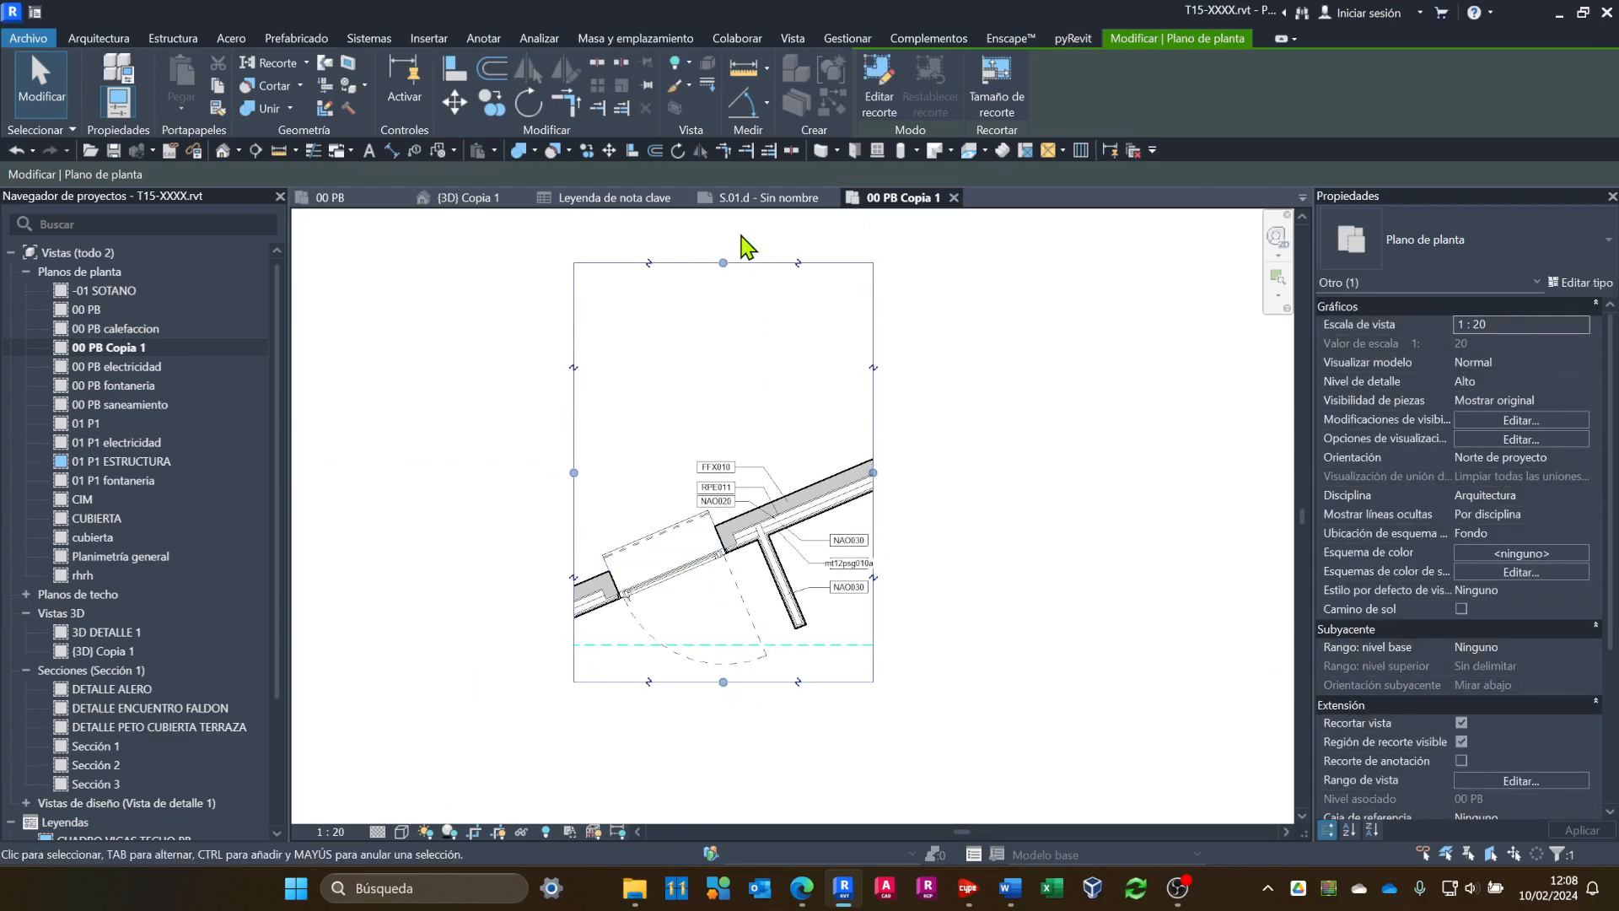
pyautogui.moveTo(730, 264); pyautogui.dragTo(943, 427)
pyautogui.click(978, 439)
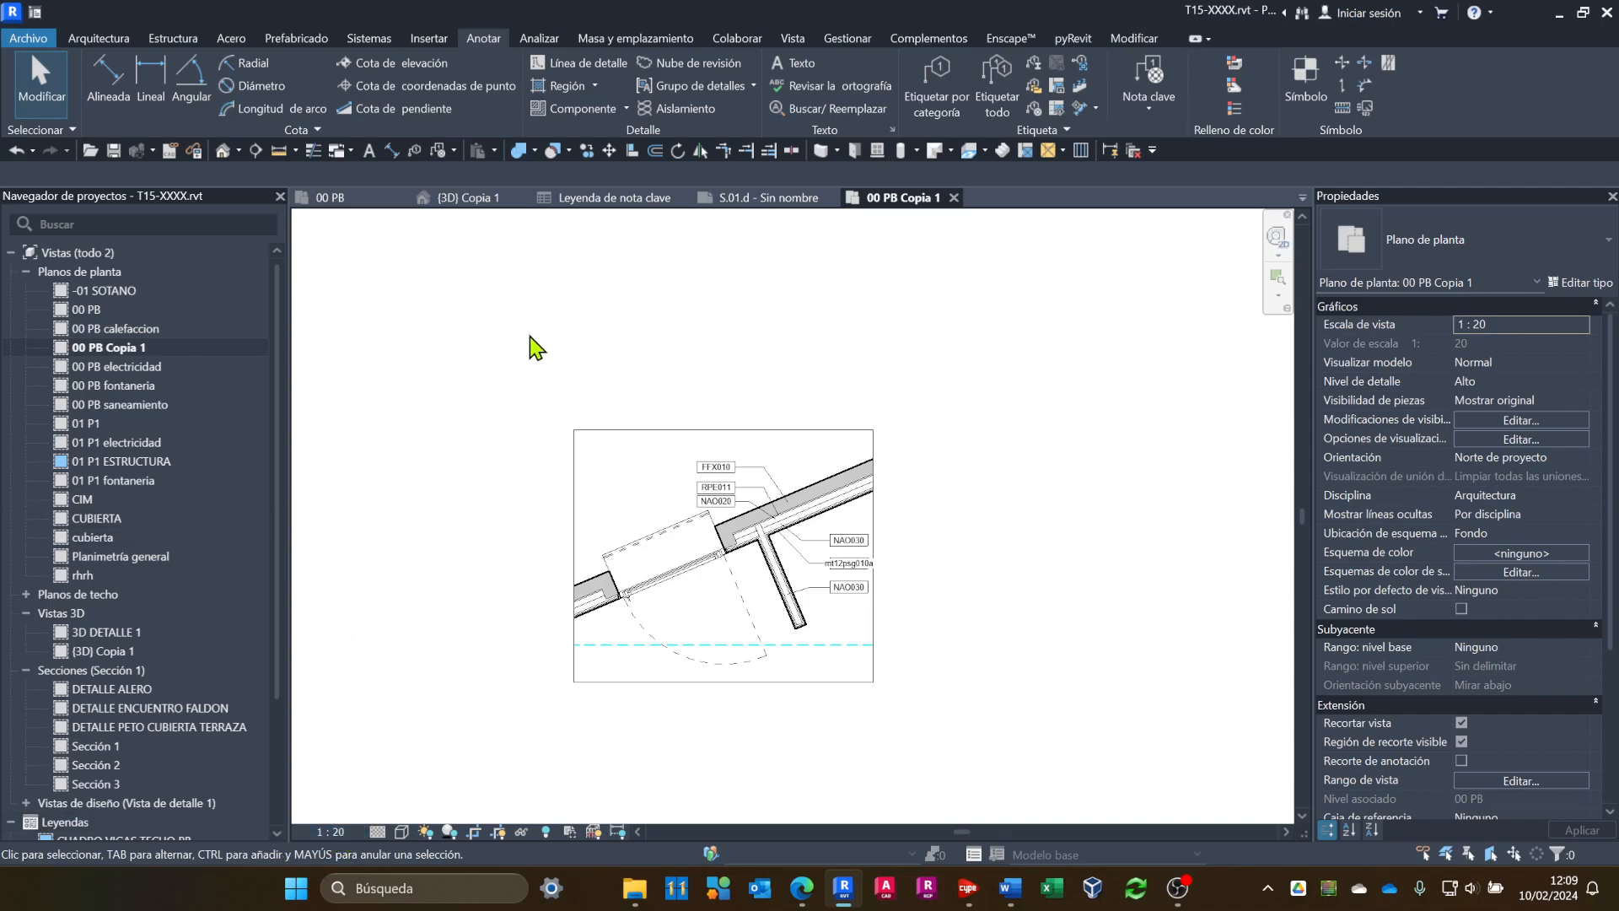
# Place the 00 PB Copia 1 view on sheet S.01.d and move it so the cropped detail lies inside the frame.
pyautogui.click(757, 201)
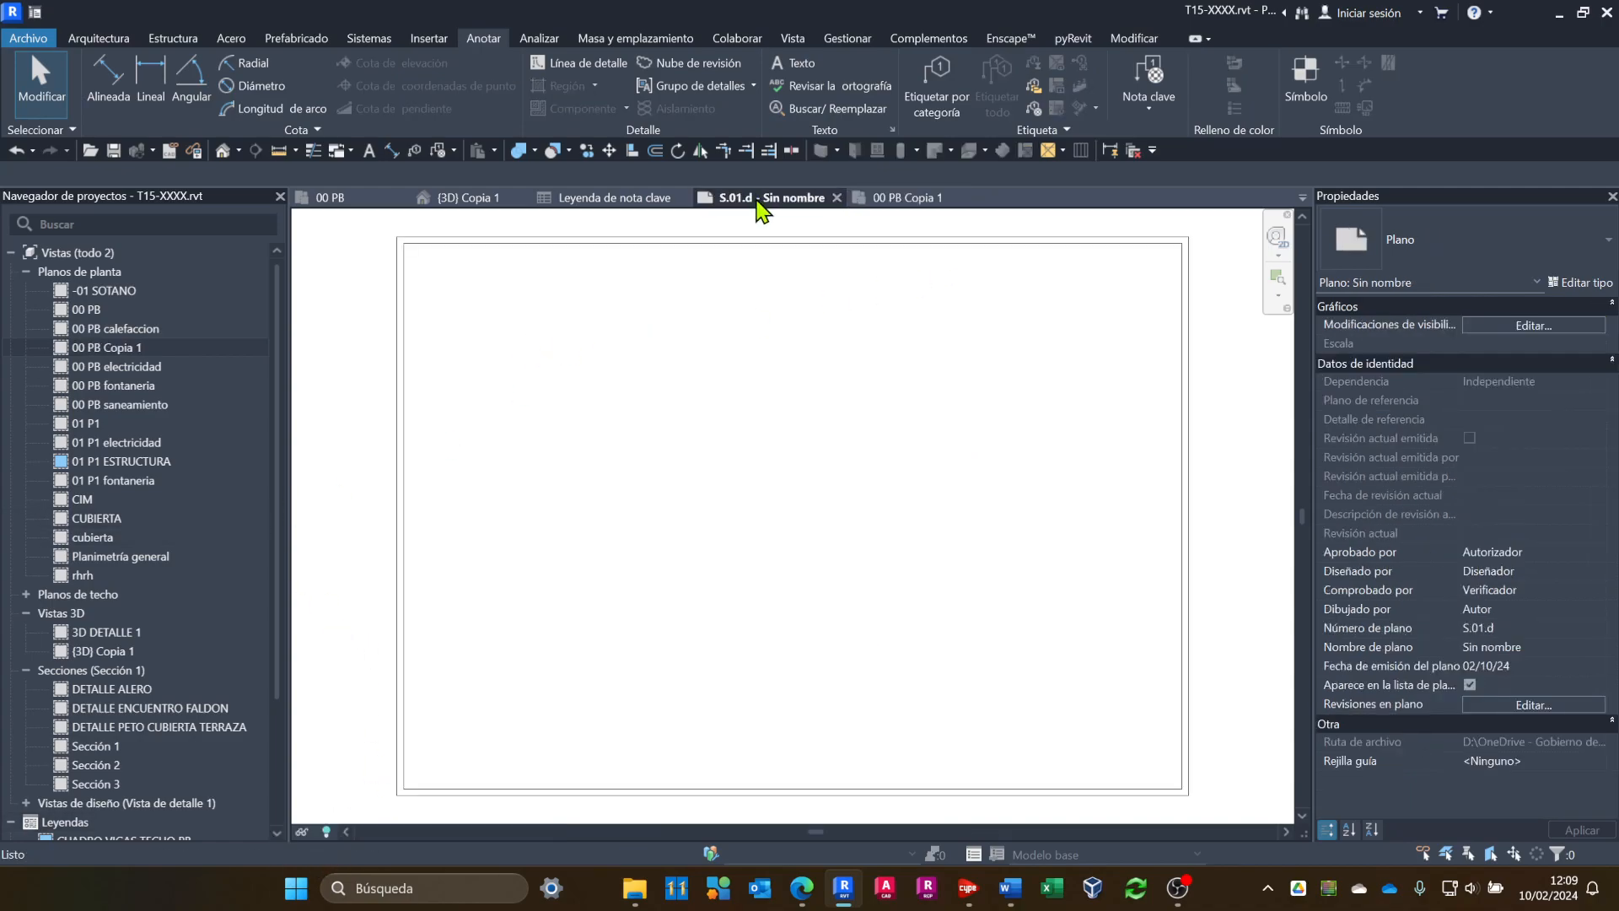
pyautogui.click(102, 351)
pyautogui.moveTo(90, 361); pyautogui.dragTo(733, 498)
pyautogui.click(709, 477)
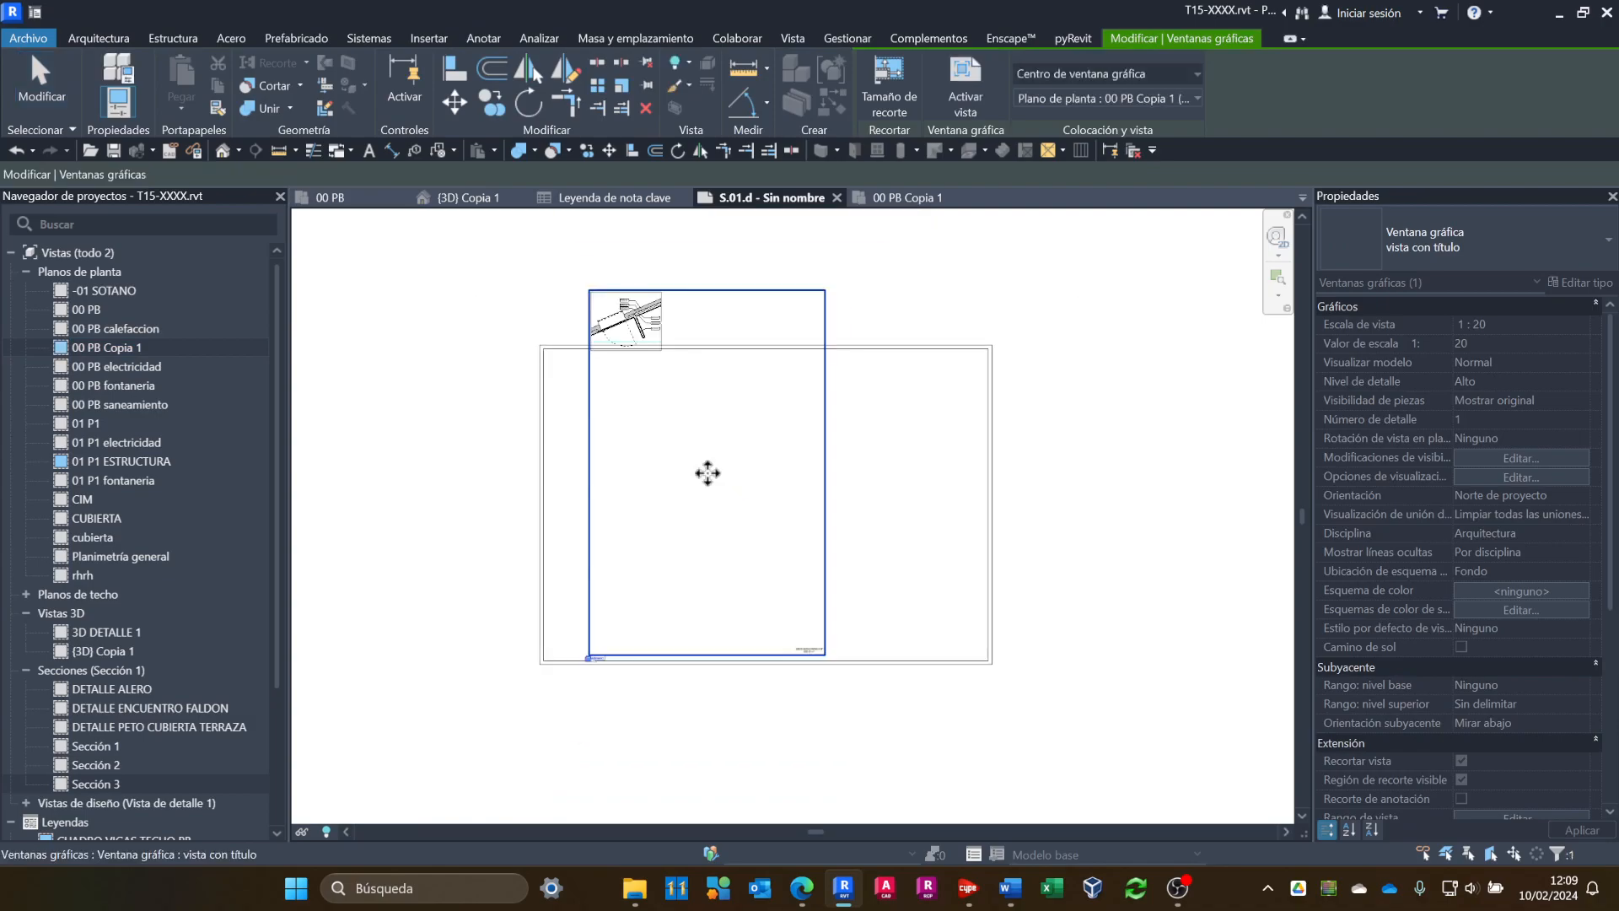
pyautogui.moveTo(653, 317); pyautogui.dragTo(652, 444)
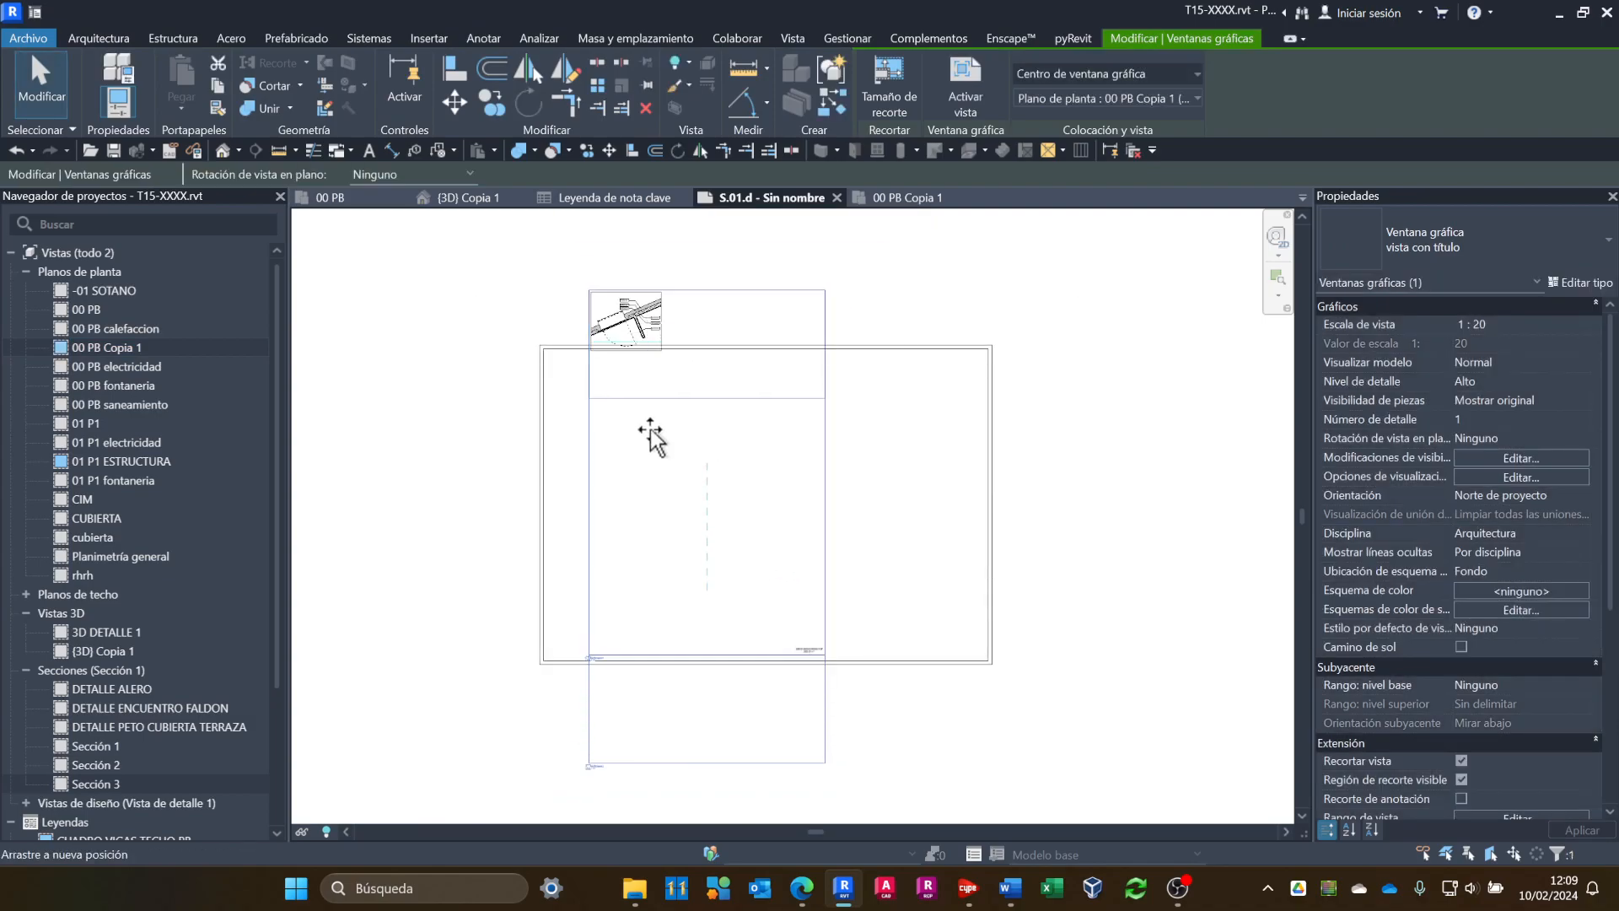
pyautogui.click(927, 759)
# Activate the placed view on the sheet and remove the property line tag lying below the sheet frame.
pyautogui.click(822, 788)
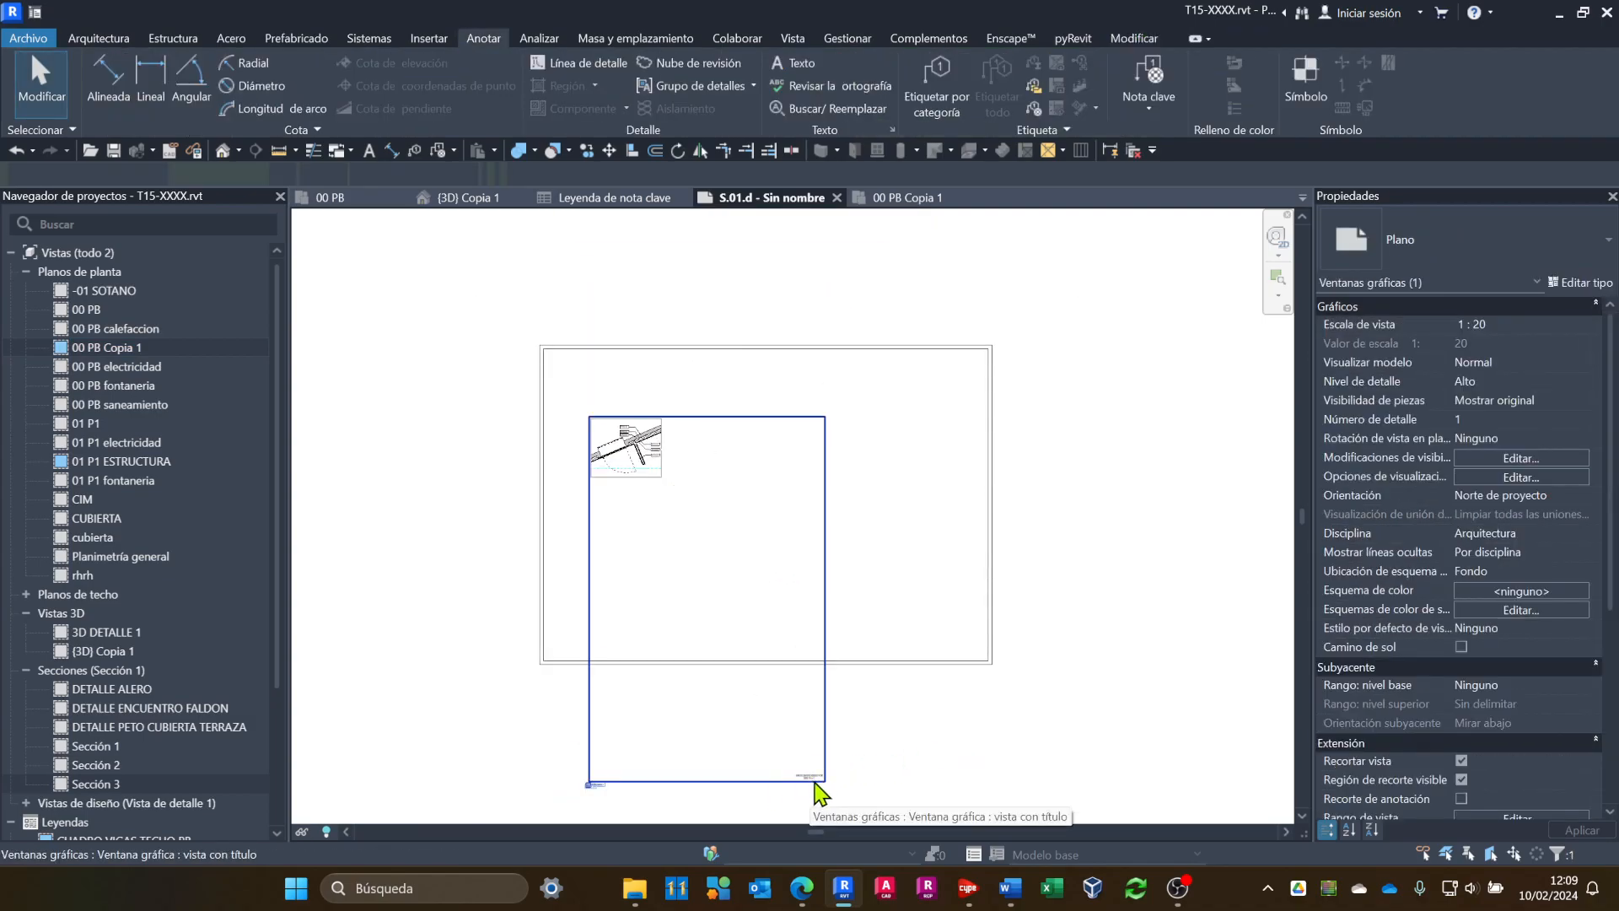
pyautogui.scroll(5, 822, 797)
pyautogui.scroll(-5, 813, 797)
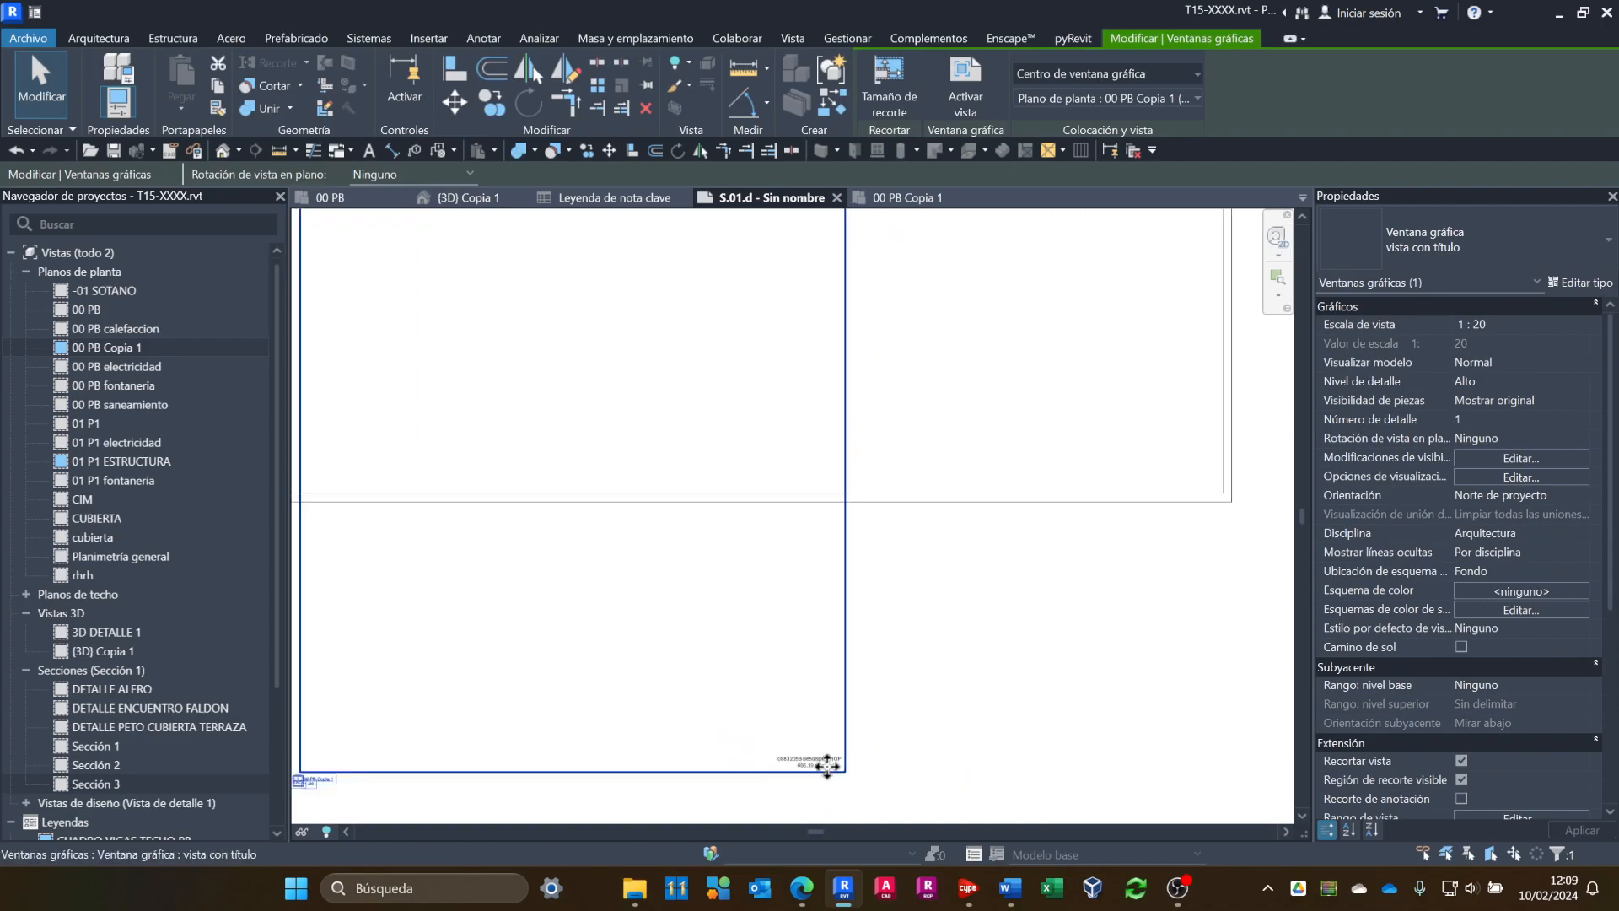
pyautogui.click(655, 795)
pyautogui.scroll(5, 643, 362)
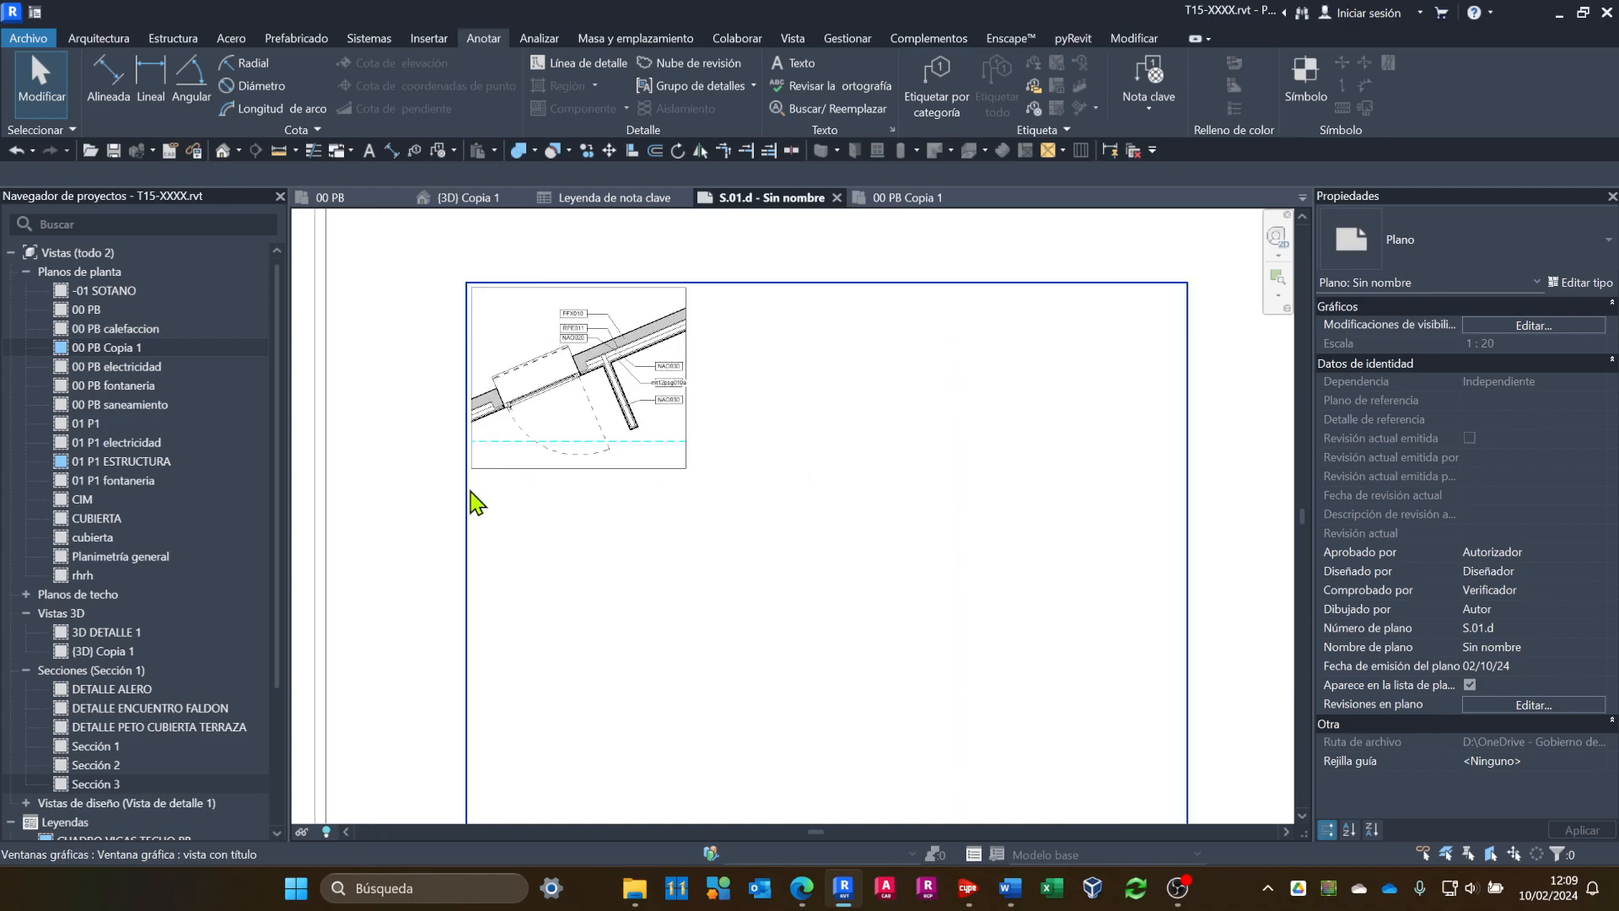
pyautogui.scroll(-4, 962, 691)
pyautogui.moveTo(1067, 776); pyautogui.dragTo(996, 507, button='middle')
pyautogui.click(931, 685)
pyautogui.click(951, 708)
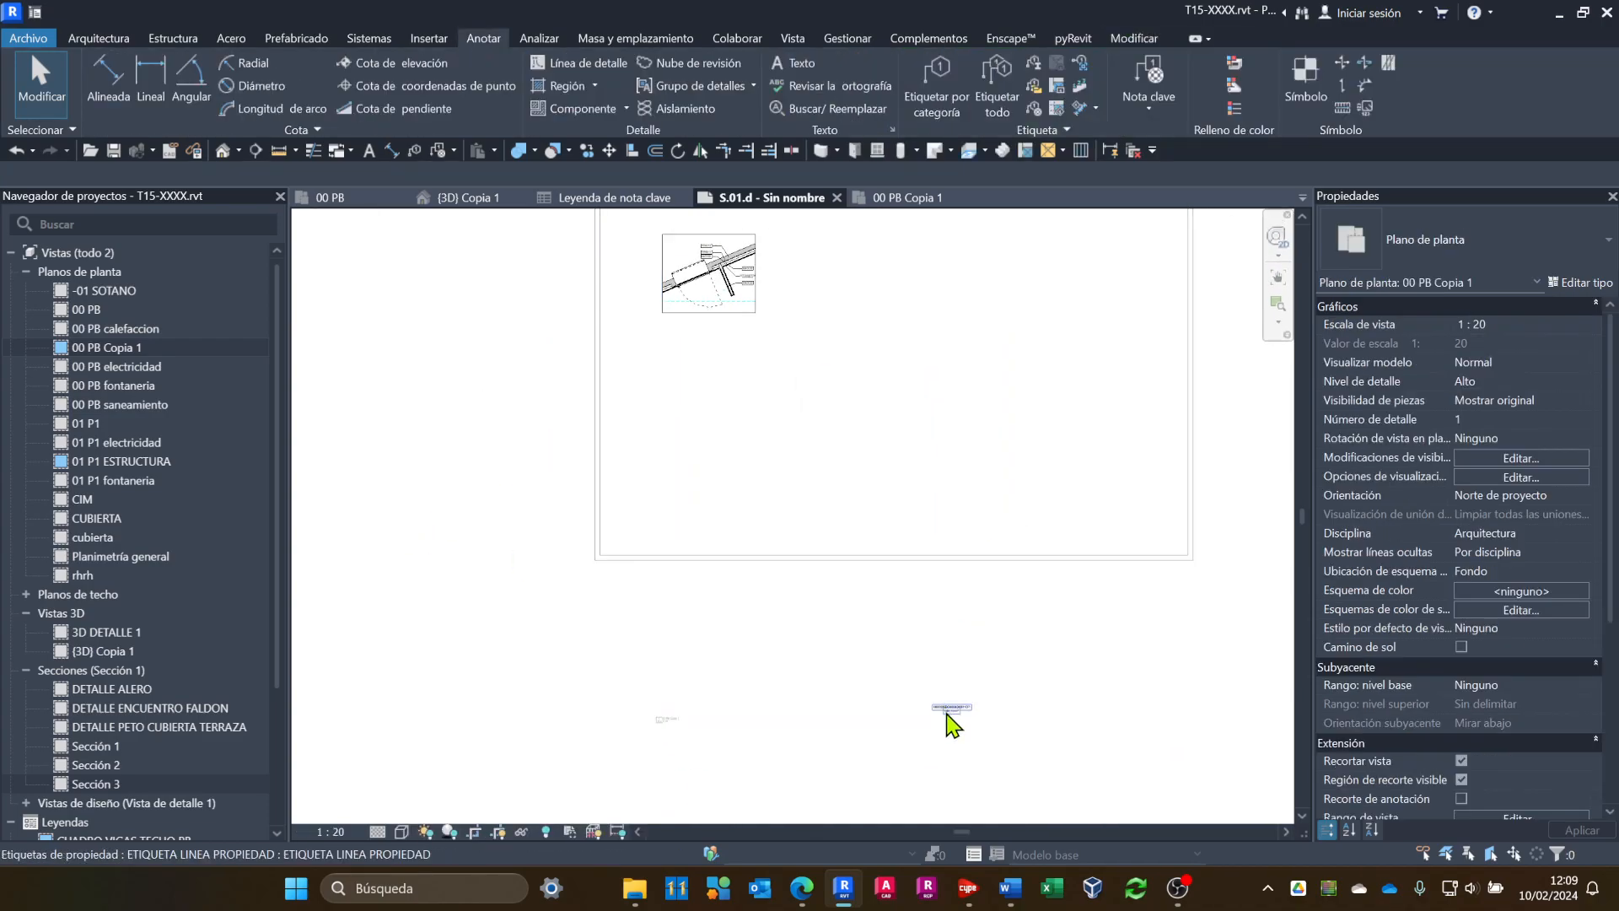
pyautogui.press('Escape')
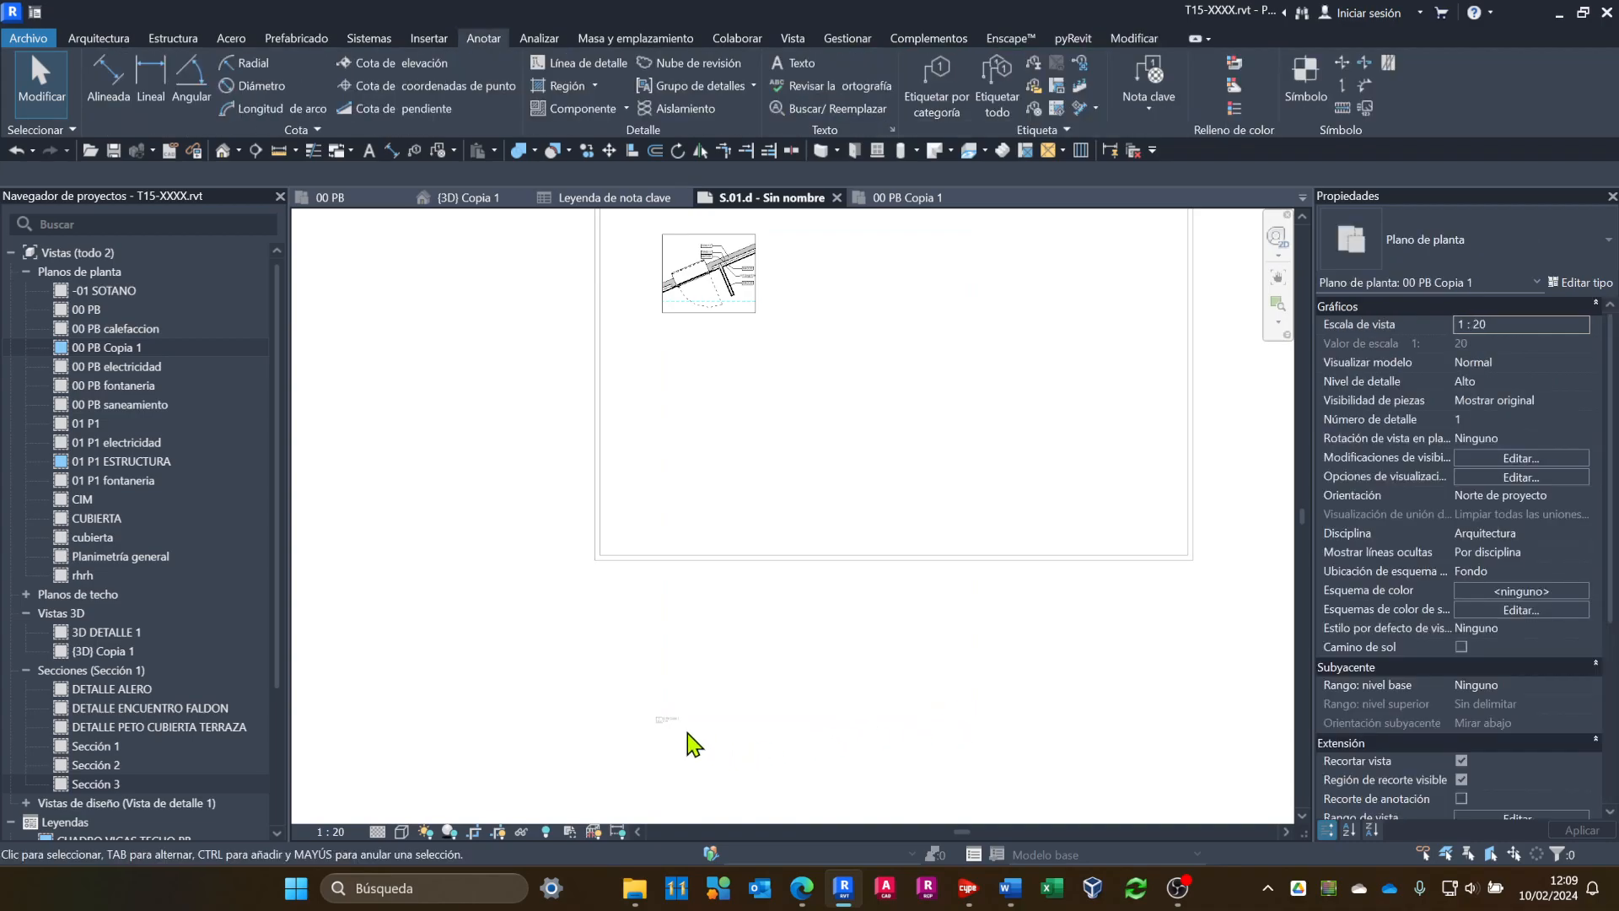
# Move the detail's view title from below the sheet frame to just beneath the placed detail.
pyautogui.moveTo(686, 723); pyautogui.dragTo(688, 332)
pyautogui.moveTo(755, 463); pyautogui.dragTo(756, 590, button='middle')
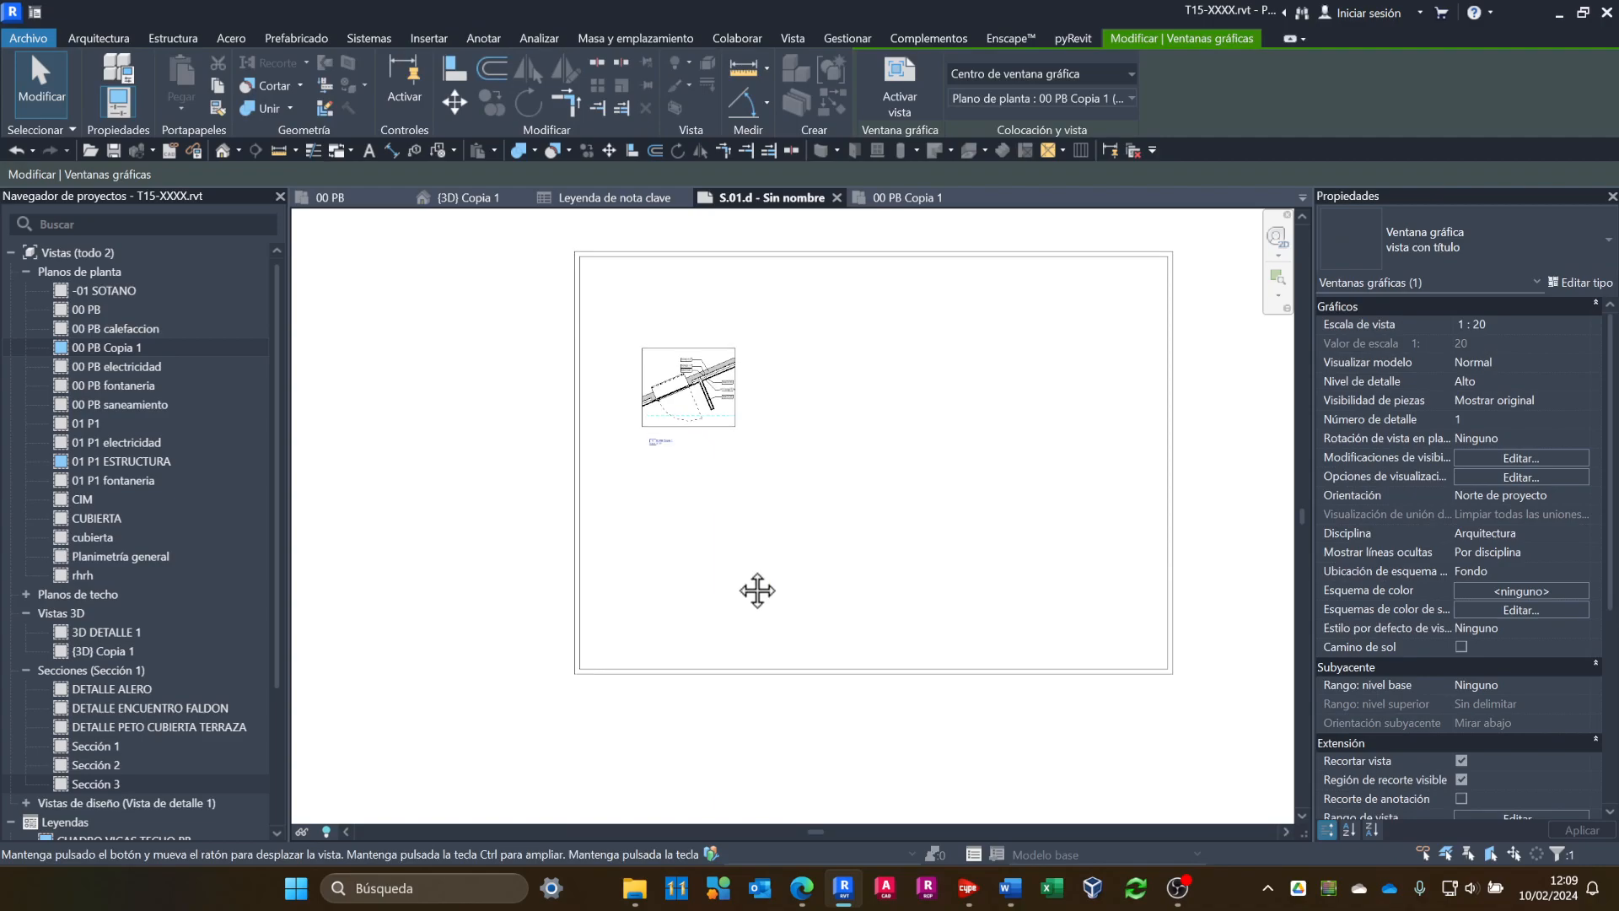
# Change the sheet's title block type to FORMATOS DIN A3 and move the frame so it encloses the placed detail.
pyautogui.click(758, 668)
pyautogui.click(1434, 240)
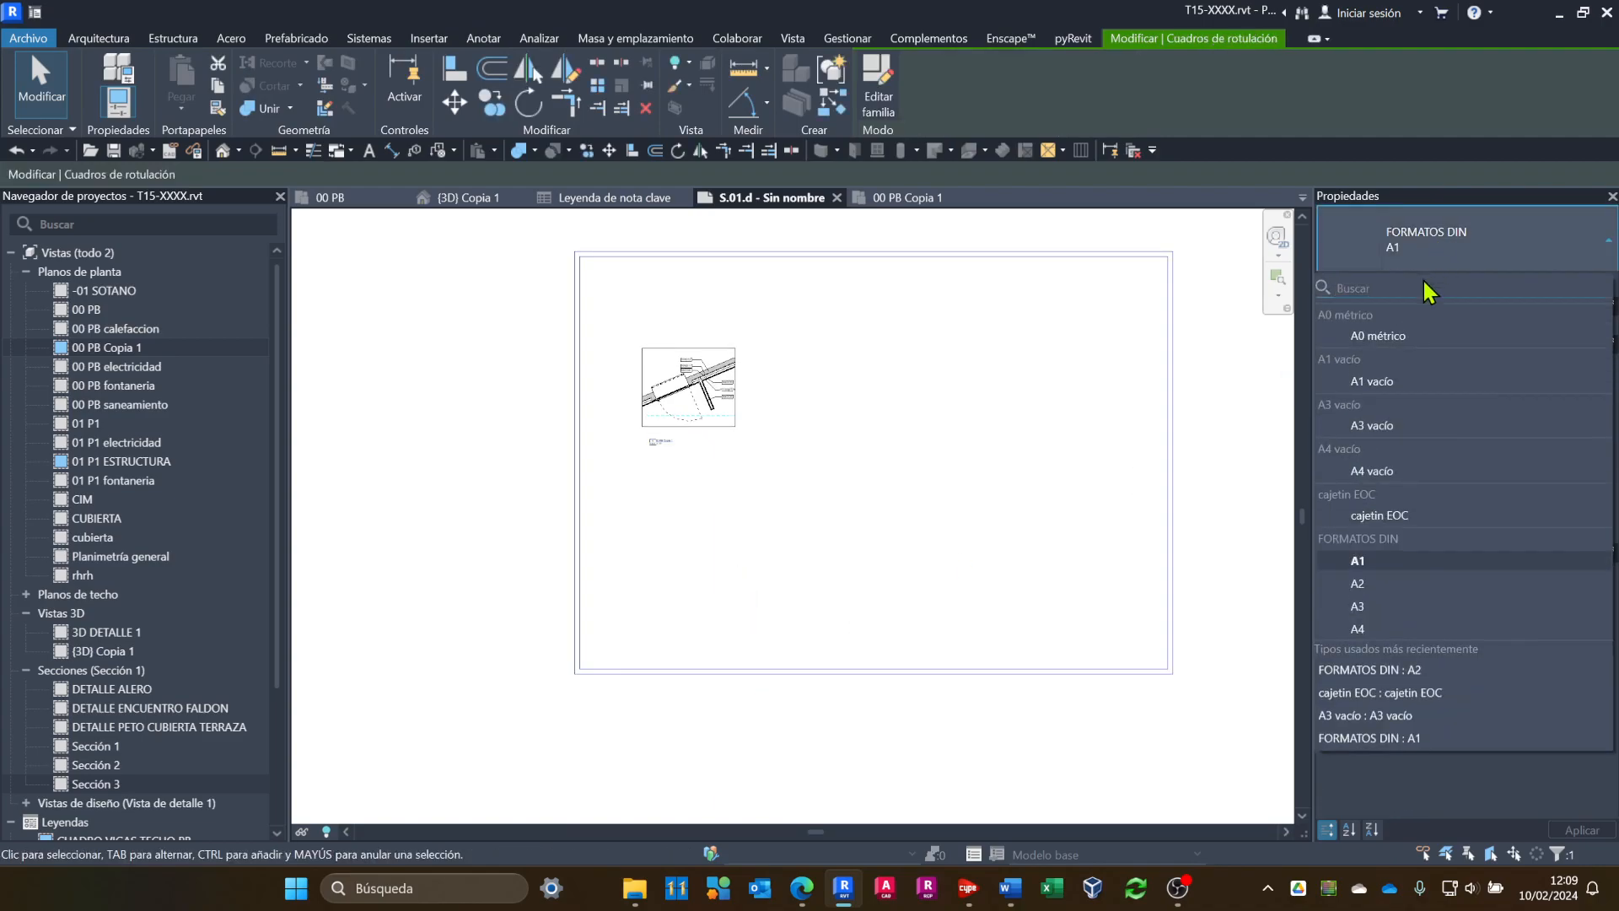
pyautogui.click(1359, 607)
pyautogui.moveTo(792, 473); pyautogui.dragTo(839, 325)
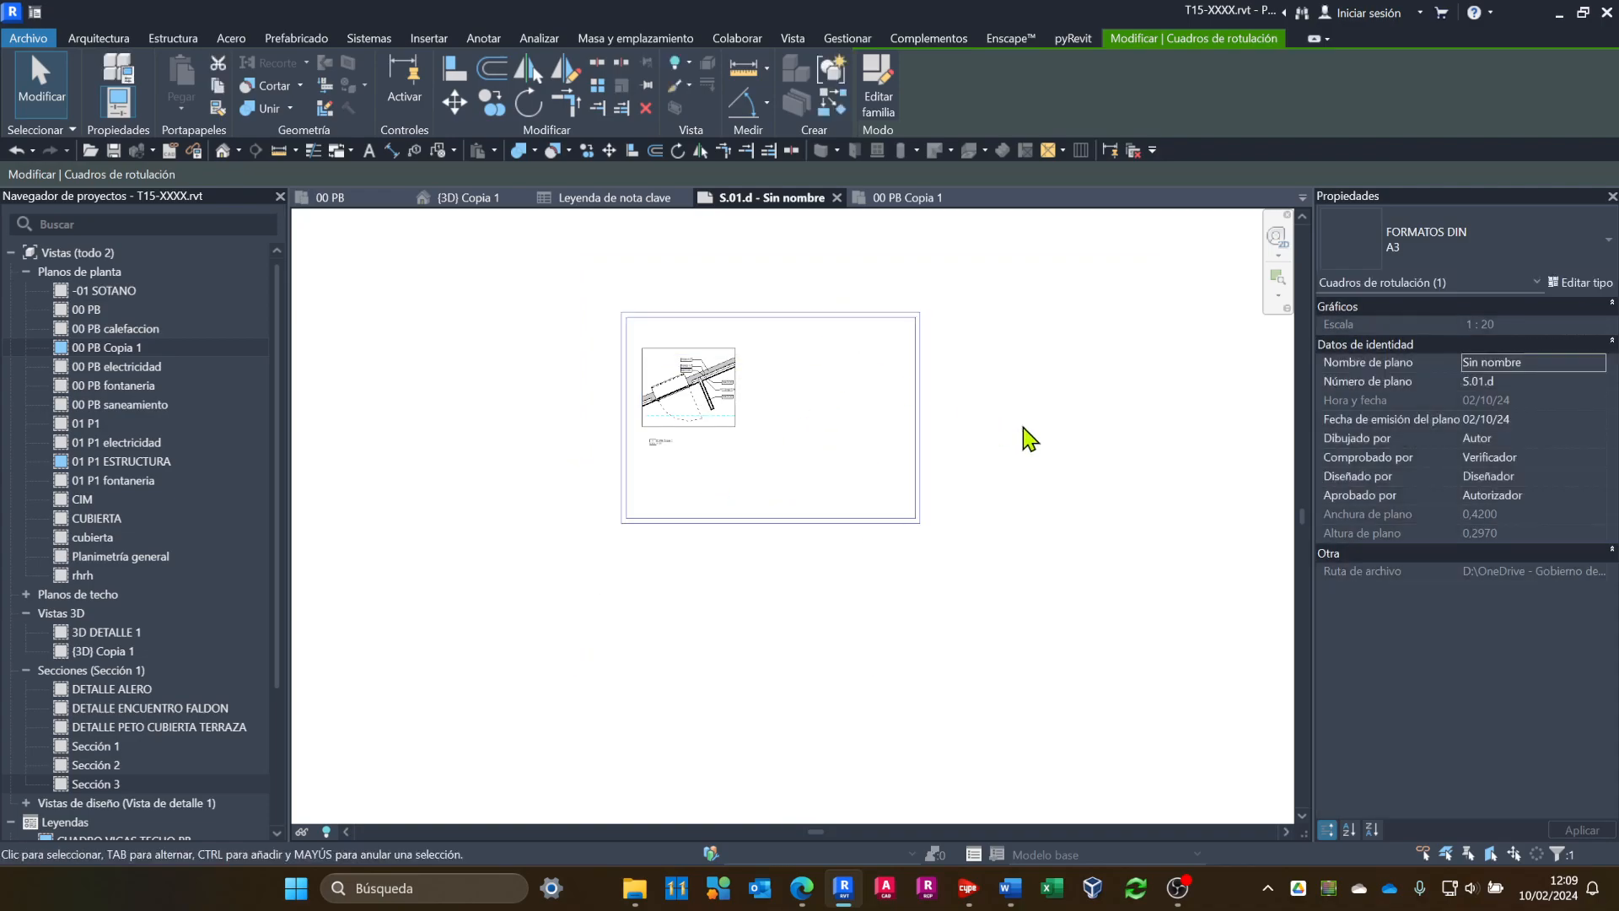
pyautogui.scroll(3, 835, 411)
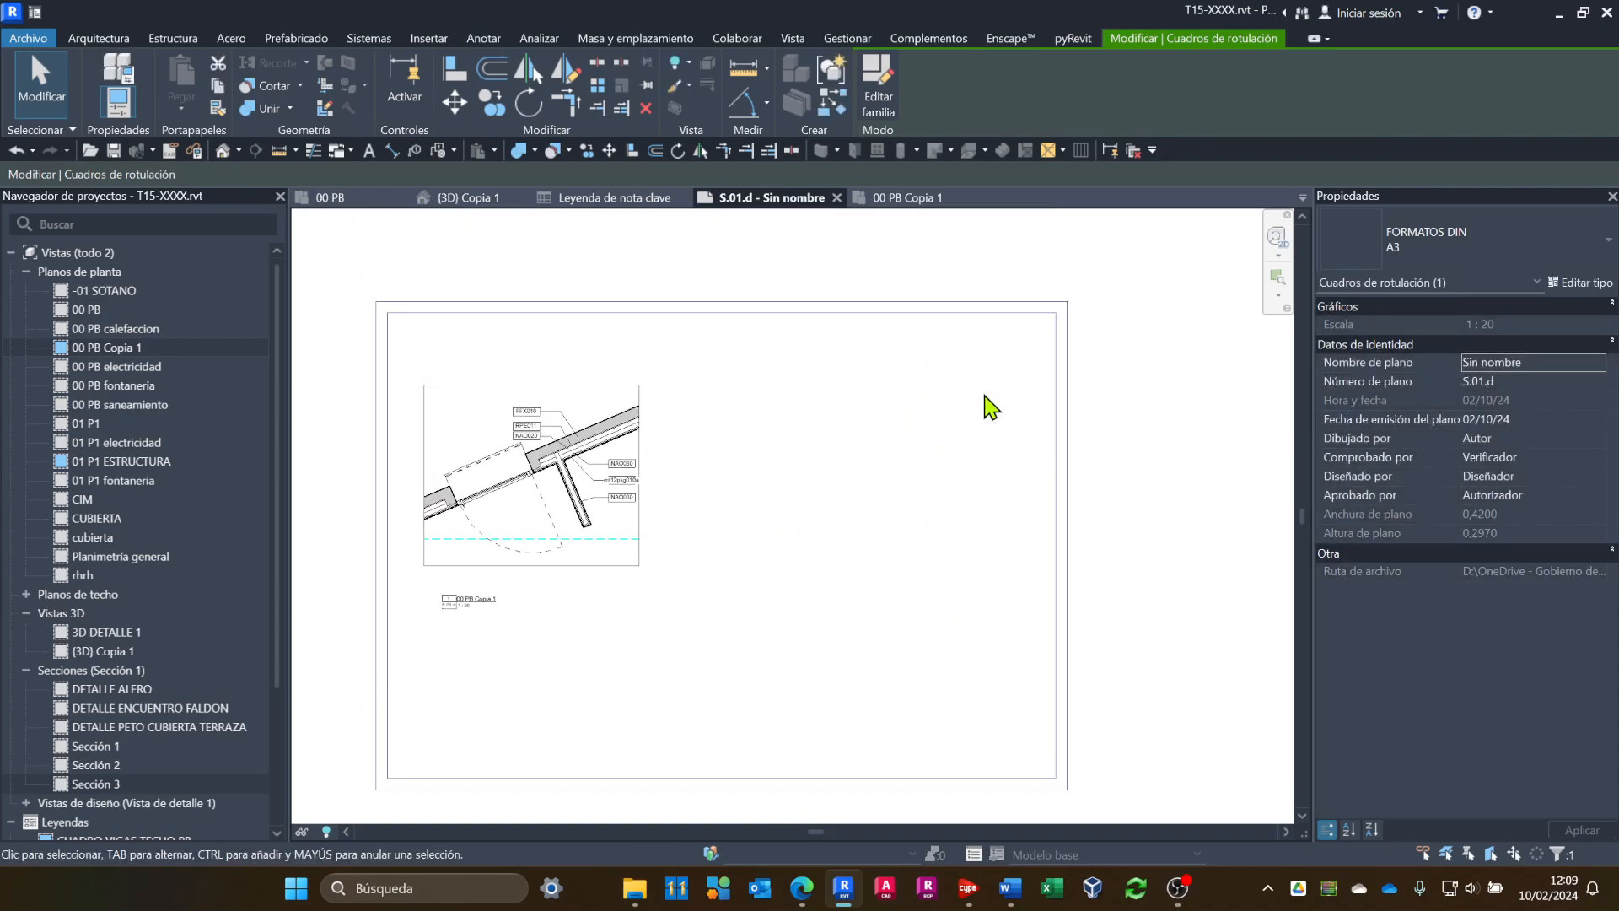
# Place the Leyenda de nota clave legend in the sheet's upper-right corner and compare it with its full schedule table.
pyautogui.click(927, 447)
pyautogui.scroll(-2, 156, 703)
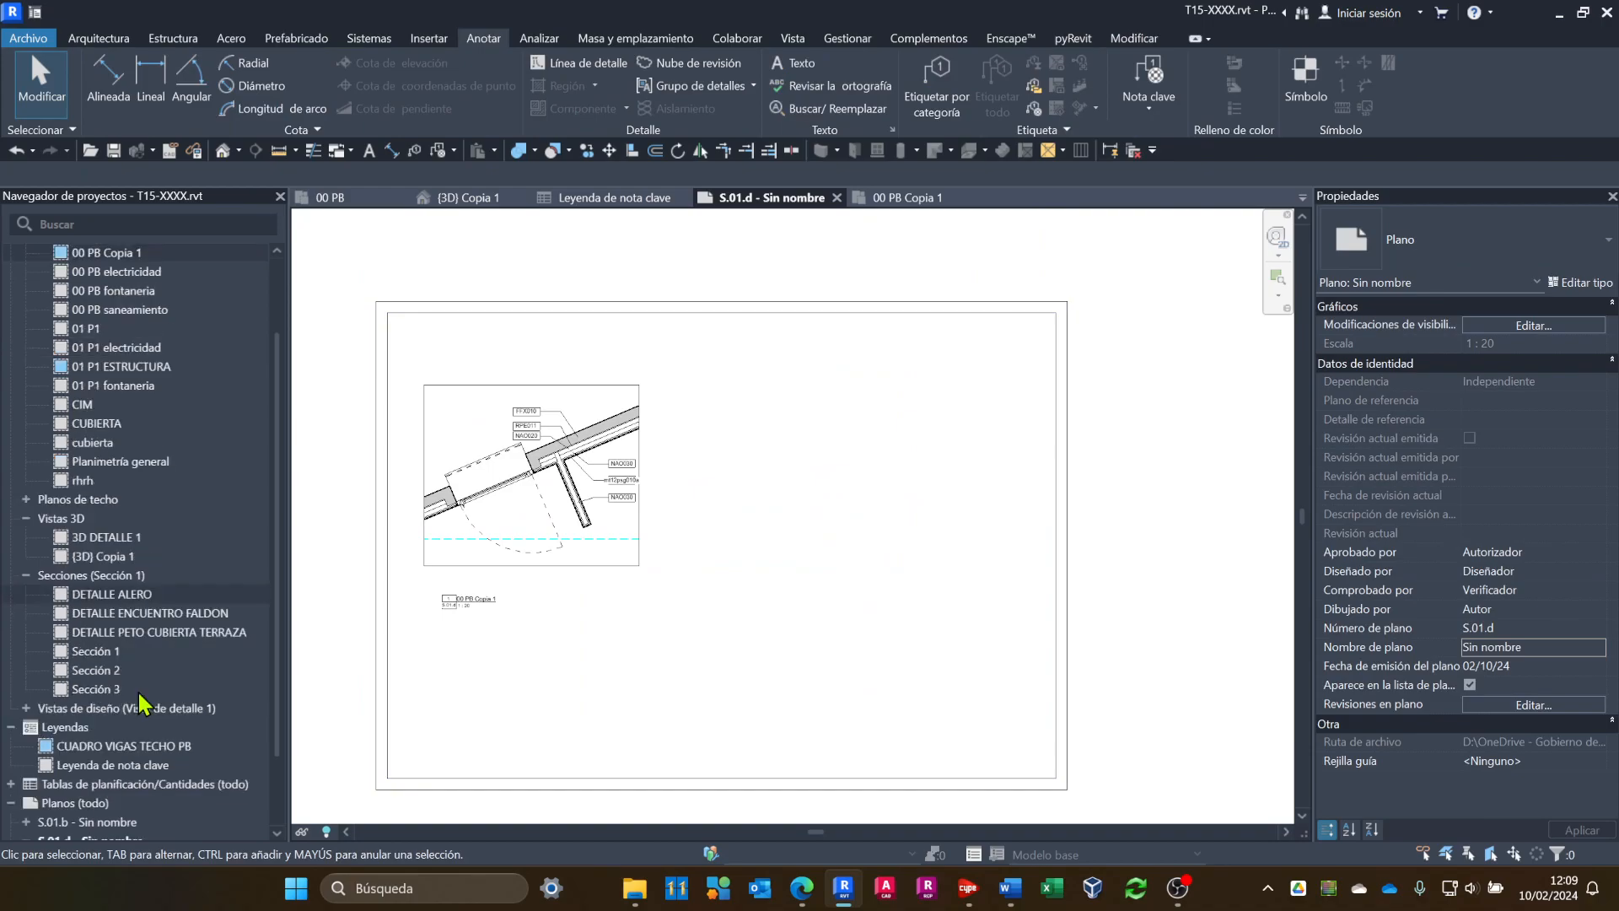
pyautogui.click(122, 766)
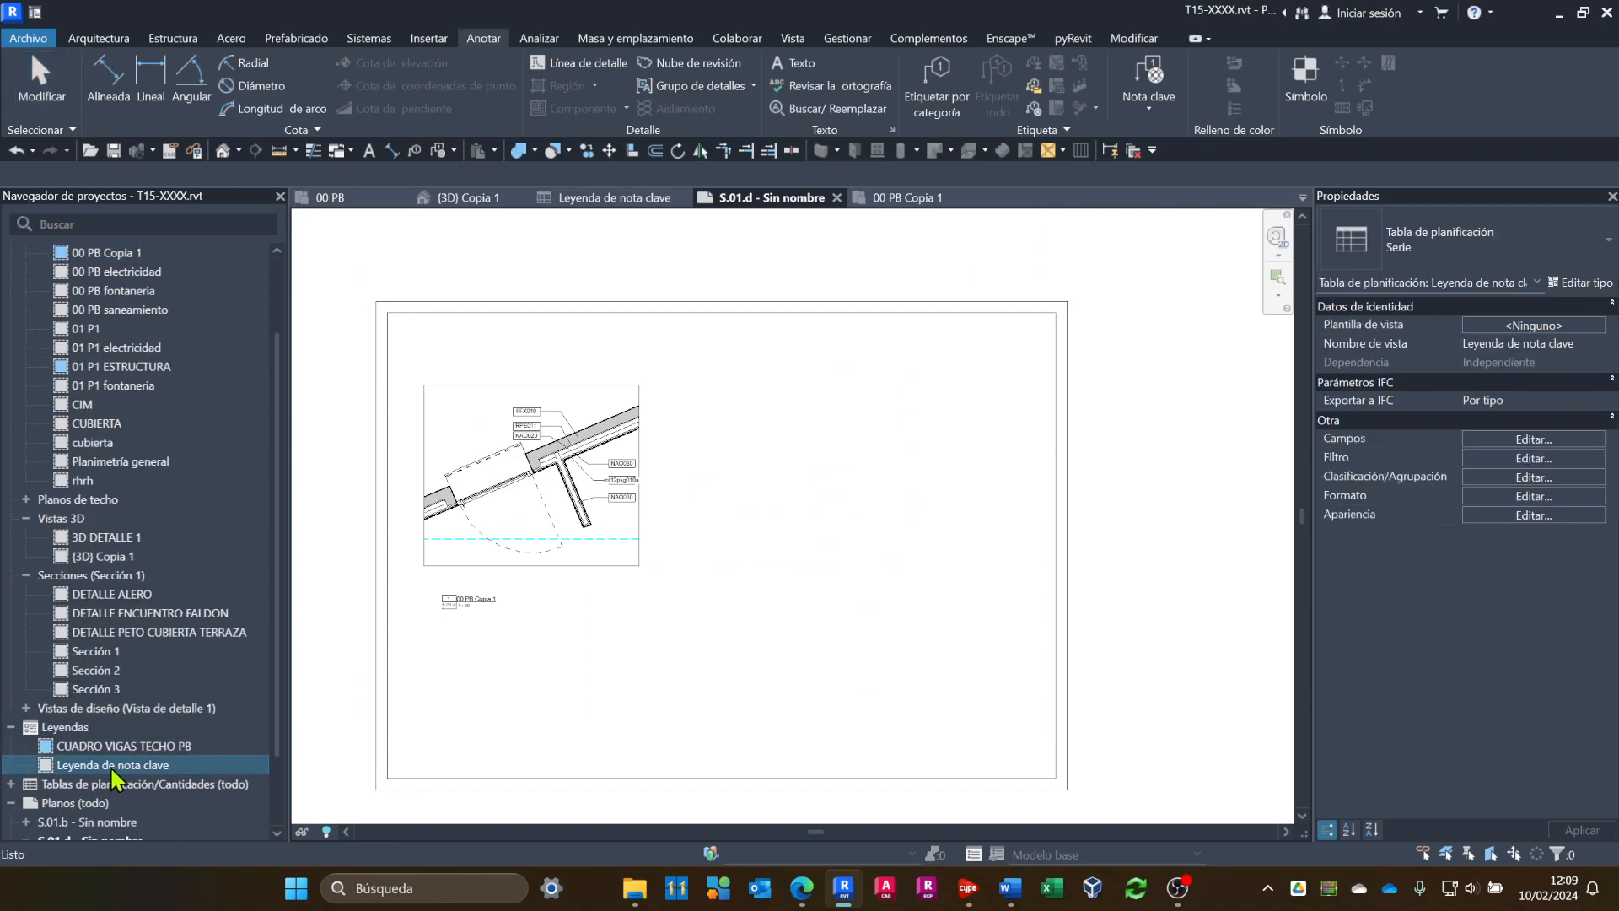
pyautogui.moveTo(661, 645); pyautogui.dragTo(908, 439)
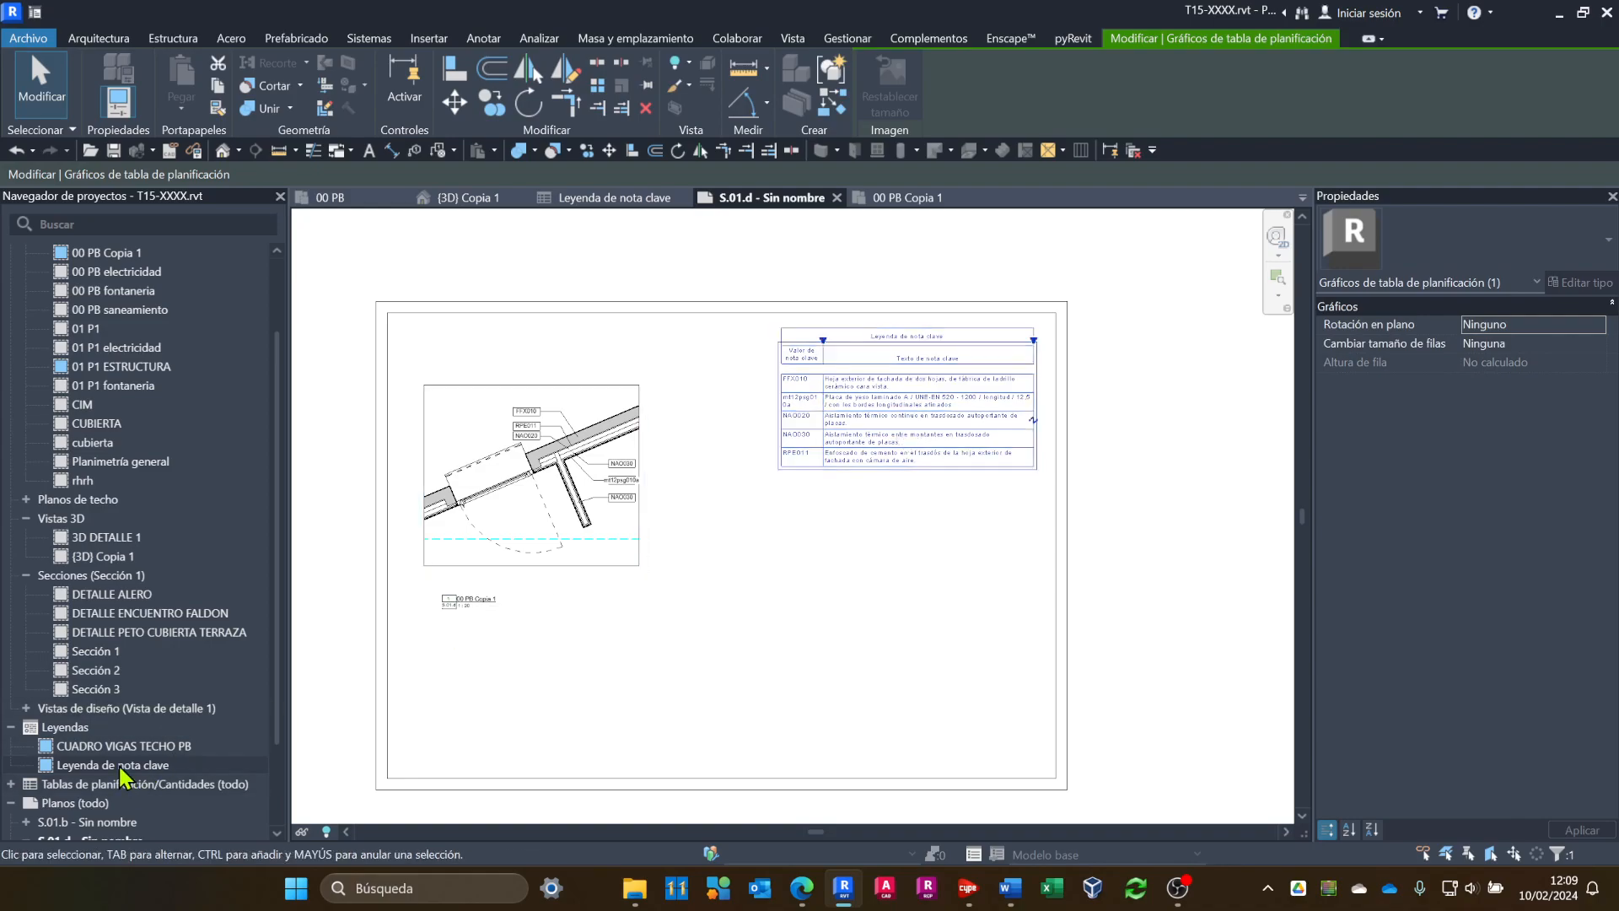
pyautogui.click(613, 203)
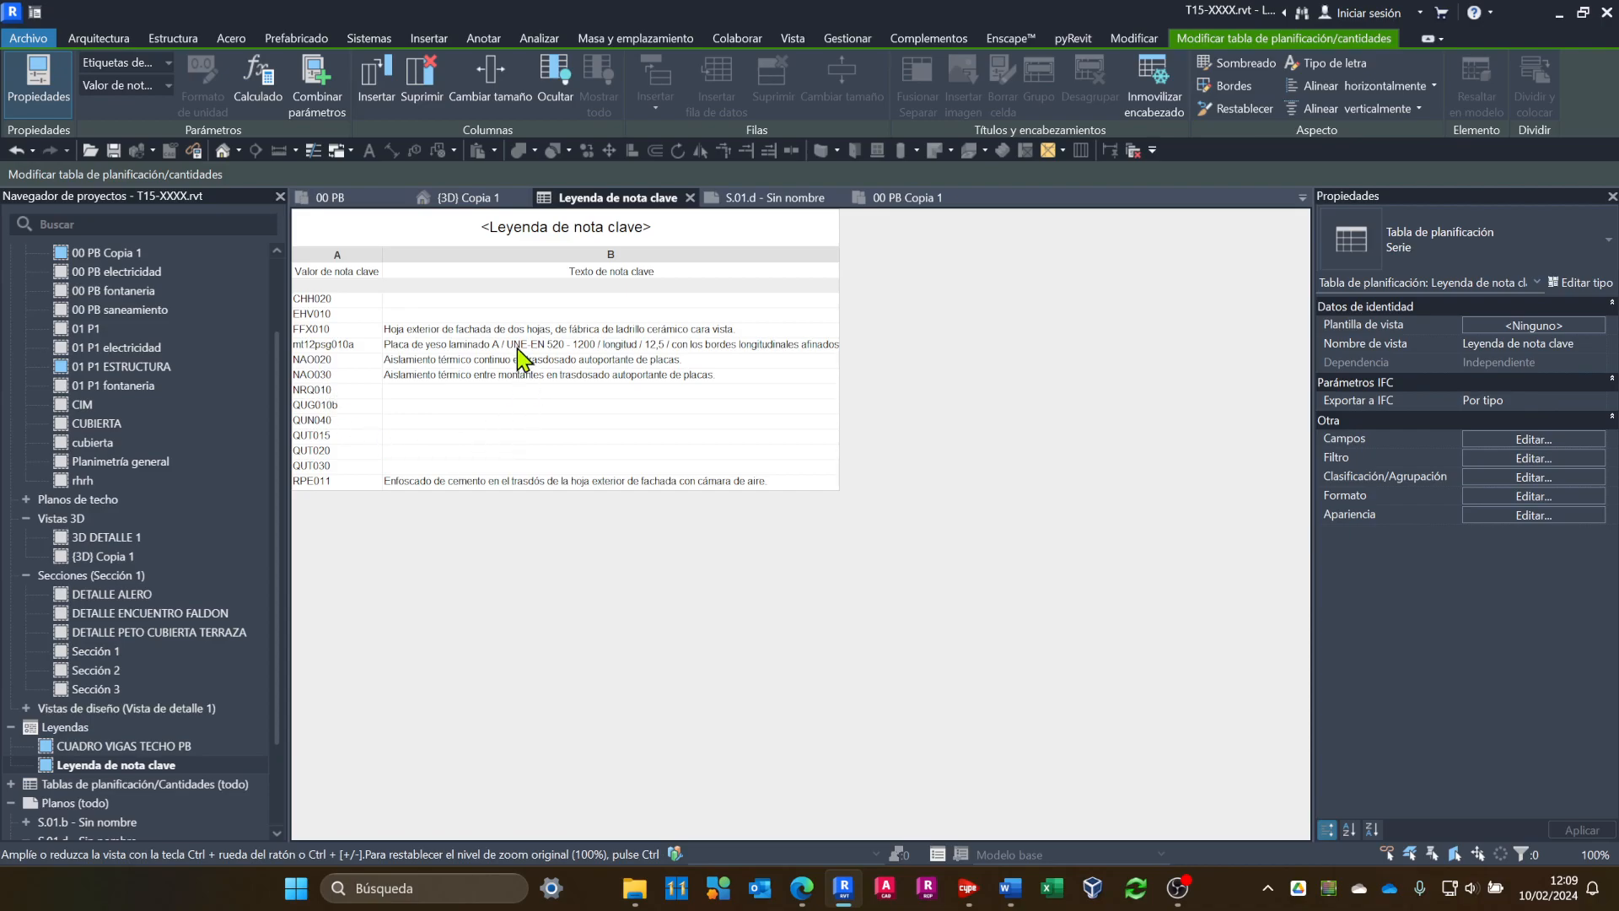
pyautogui.click(780, 199)
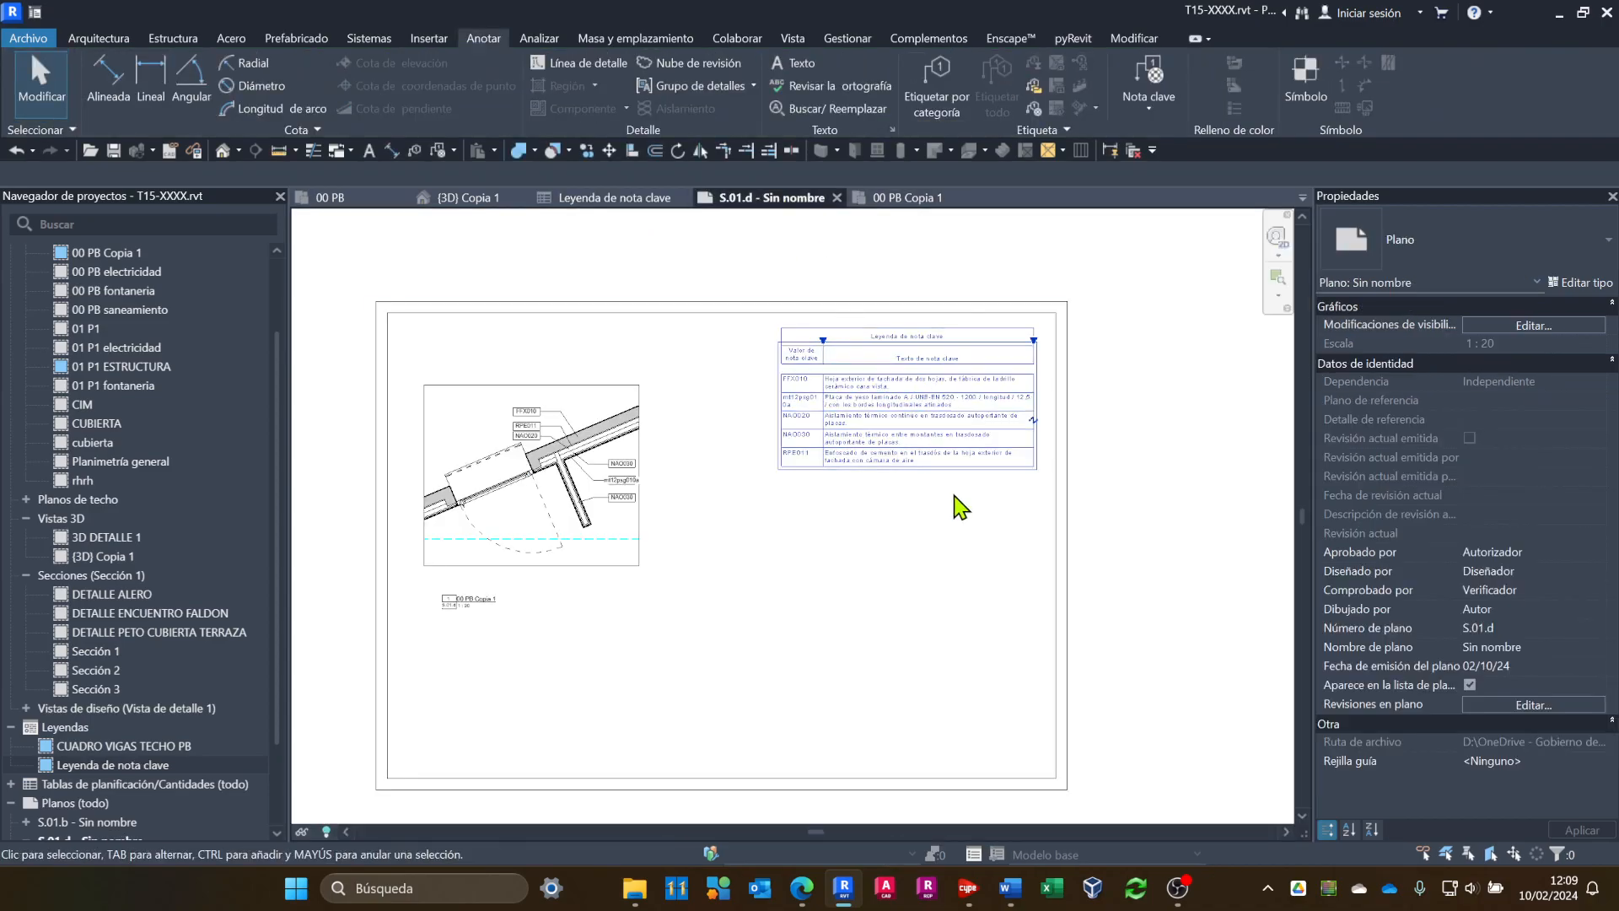
# Activate the placed detail view, delete the mt12psg010a keynote tag, and deactivate the view.
pyautogui.scroll(4, 757, 381)
pyautogui.moveTo(804, 445); pyautogui.dragTo(1099, 392, button='middle')
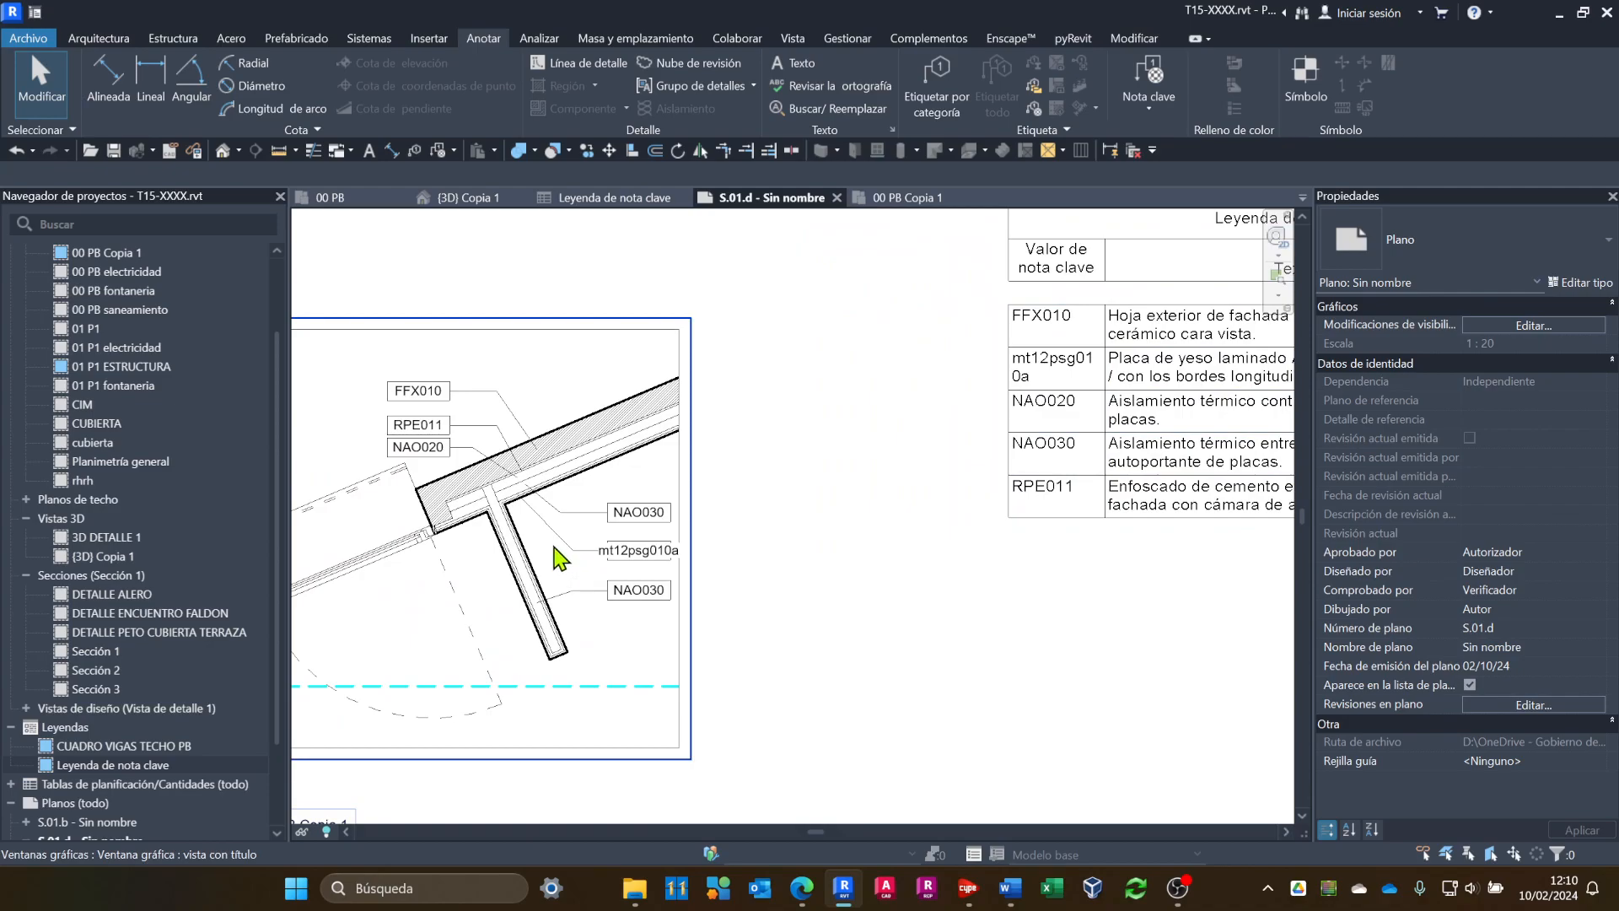
pyautogui.doubleClick(575, 556)
pyautogui.click(575, 557)
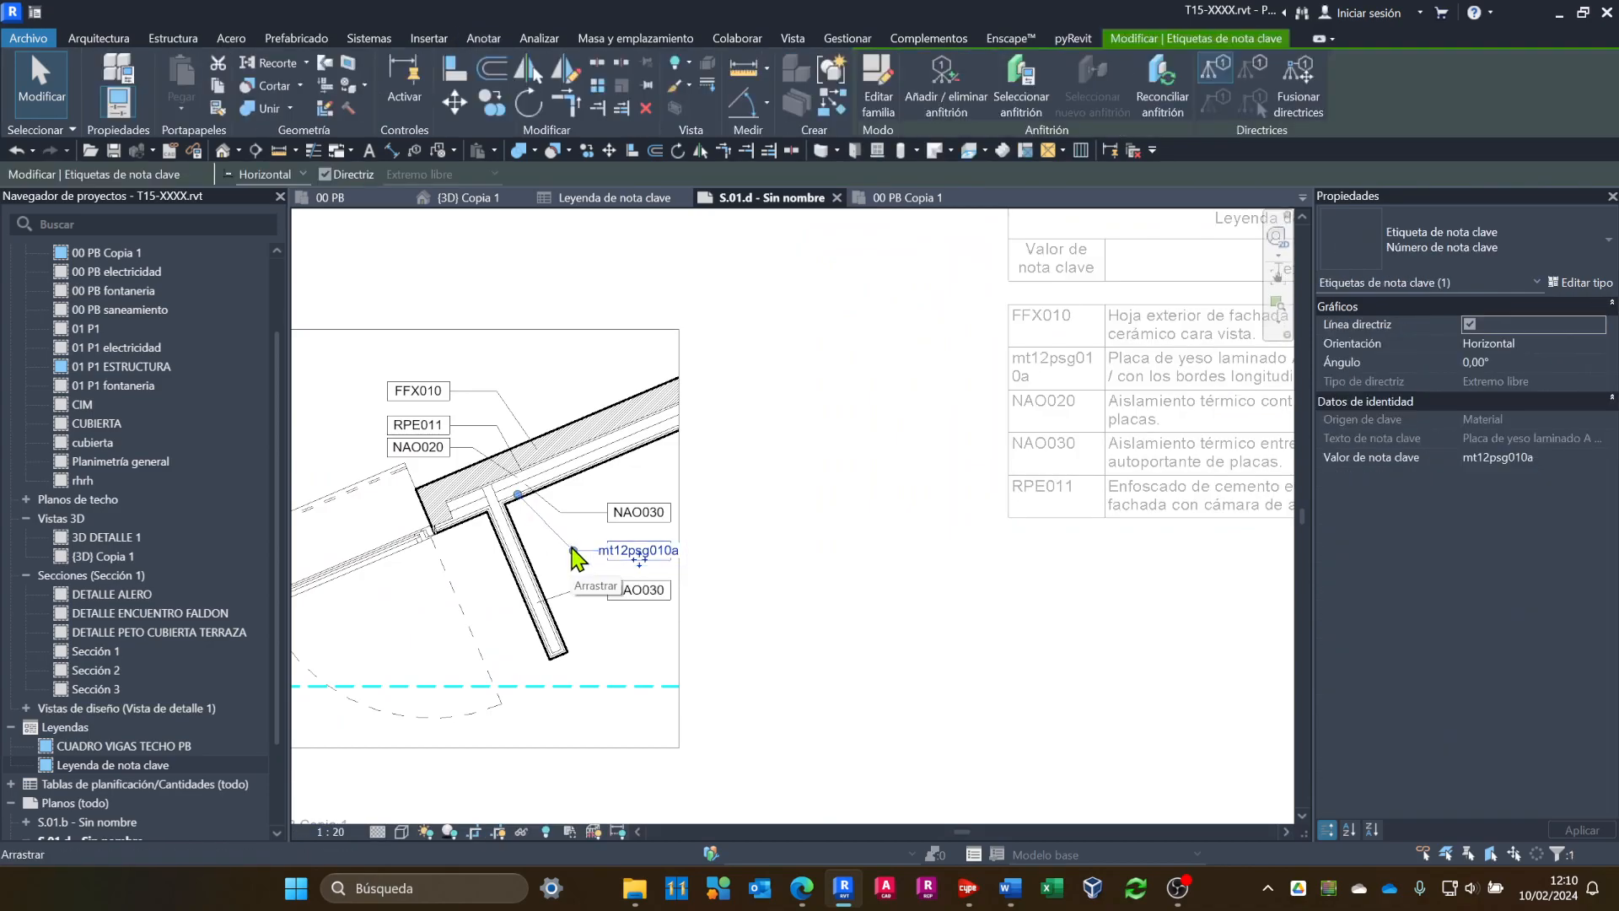
pyautogui.press('Delete')
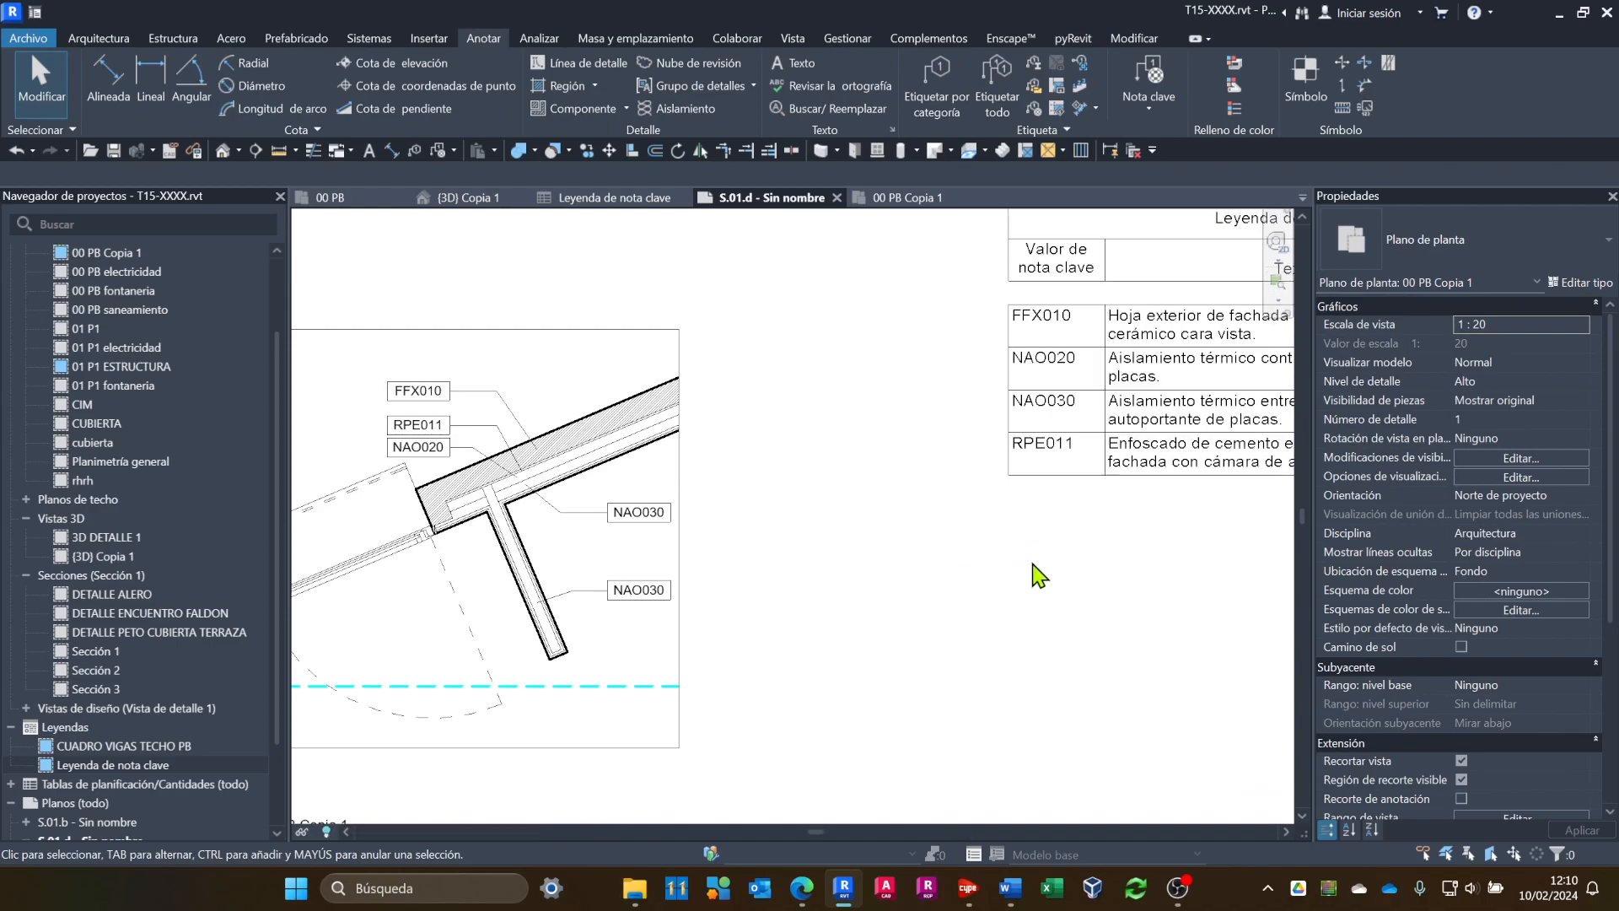
pyautogui.doubleClick(1054, 590)
pyautogui.click(857, 592)
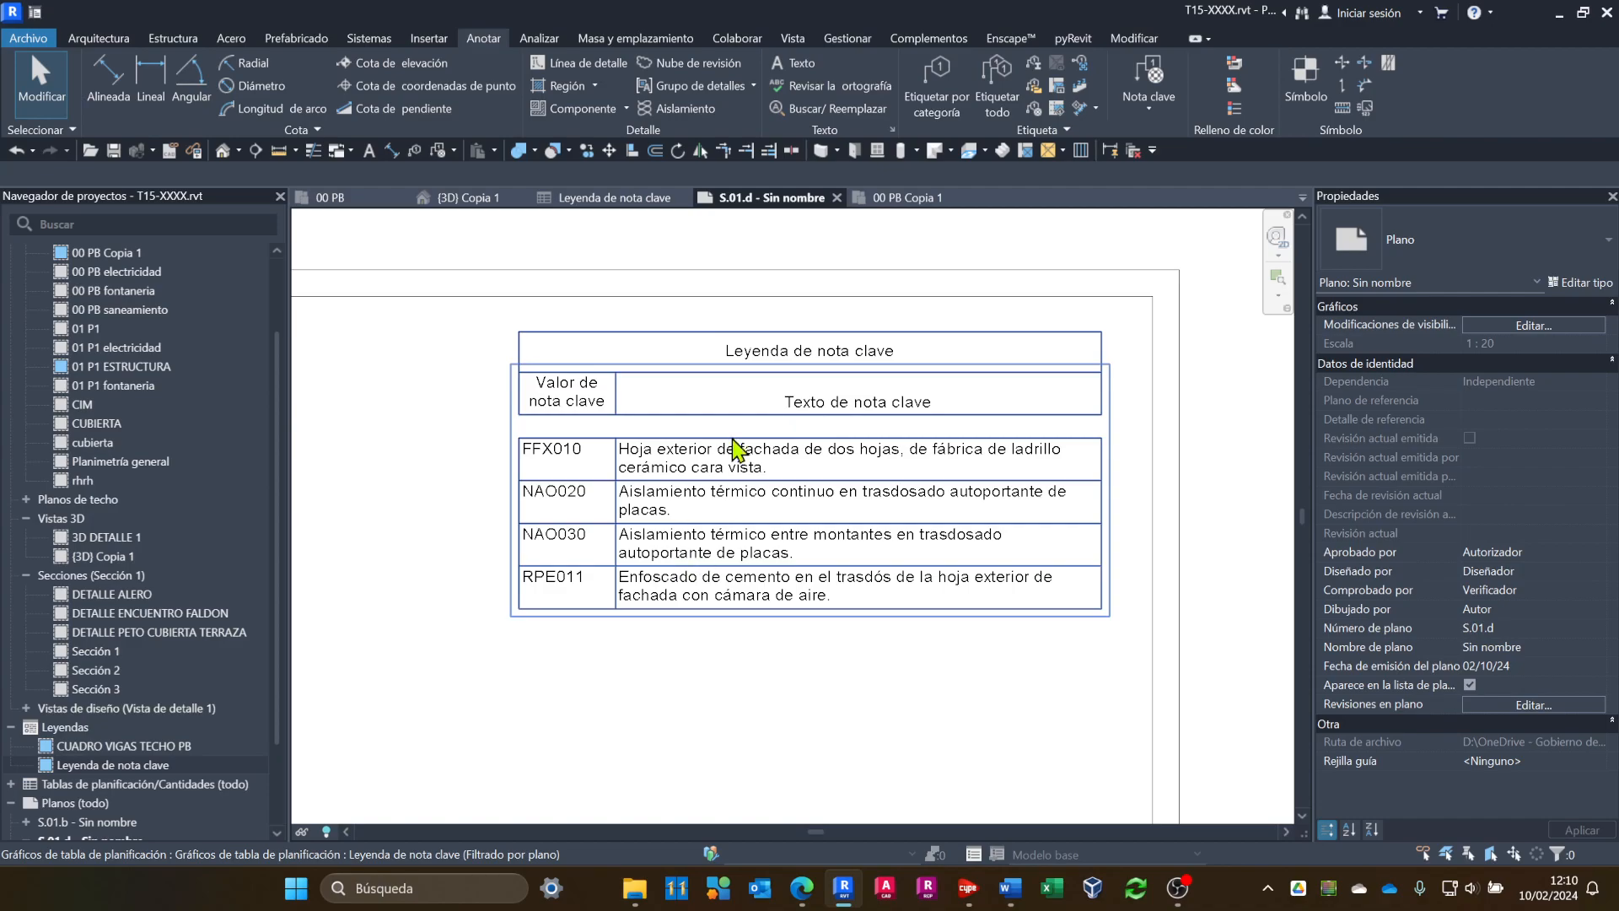
# Open the full Leyenda de nota clave schedule to review its keynotes, and return to sheet S.01.d.
pyautogui.scroll(-5, 697, 544)
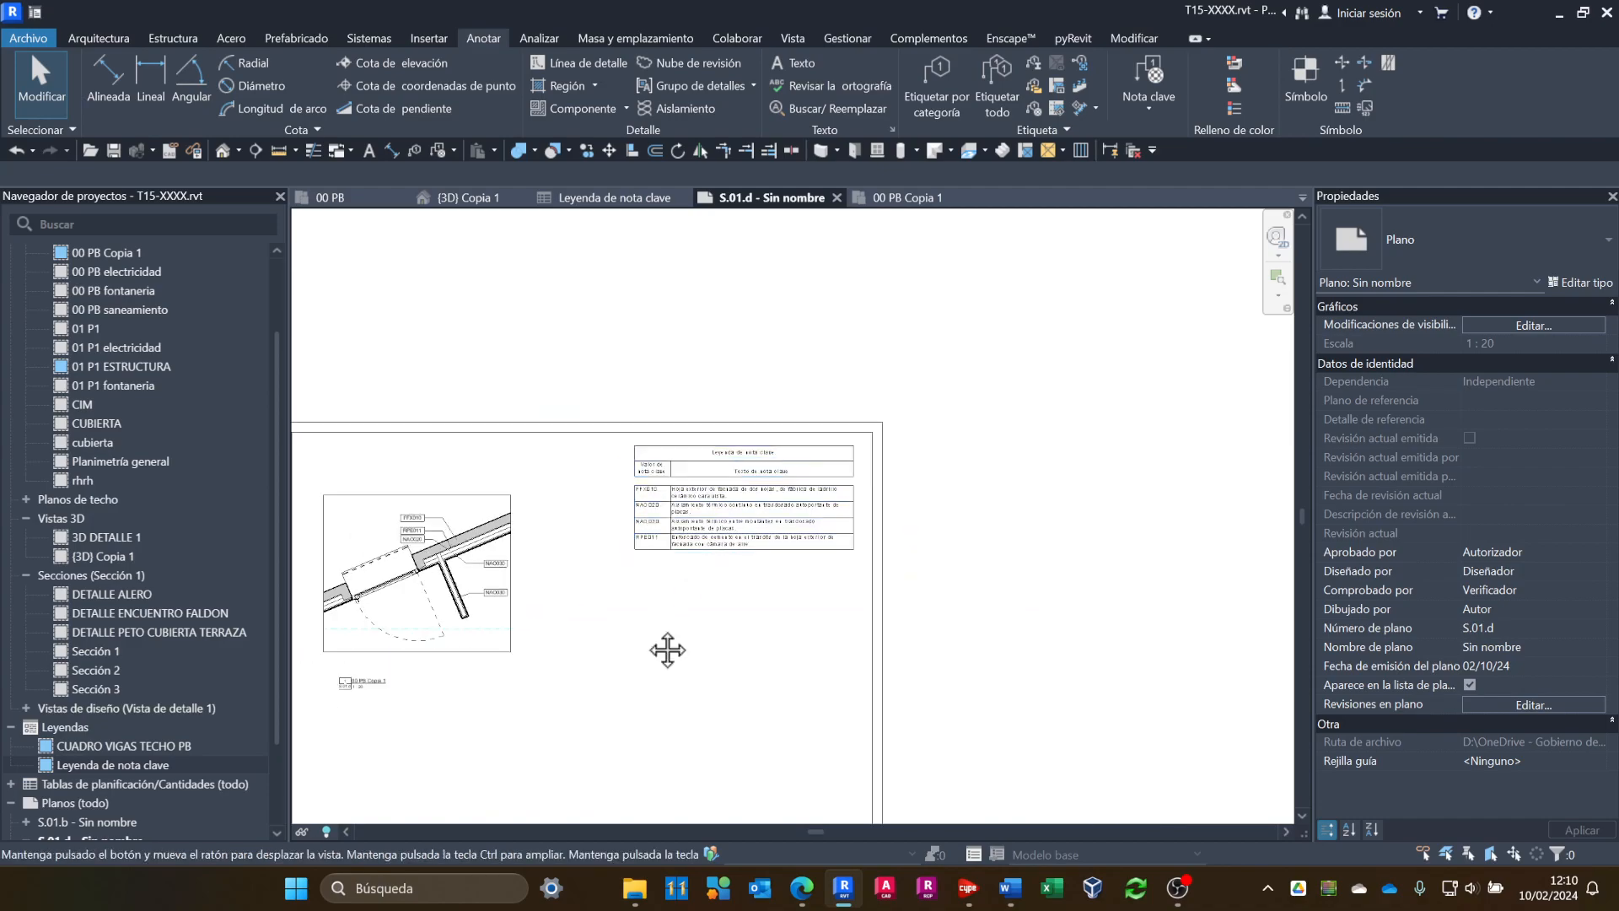
pyautogui.click(97, 766)
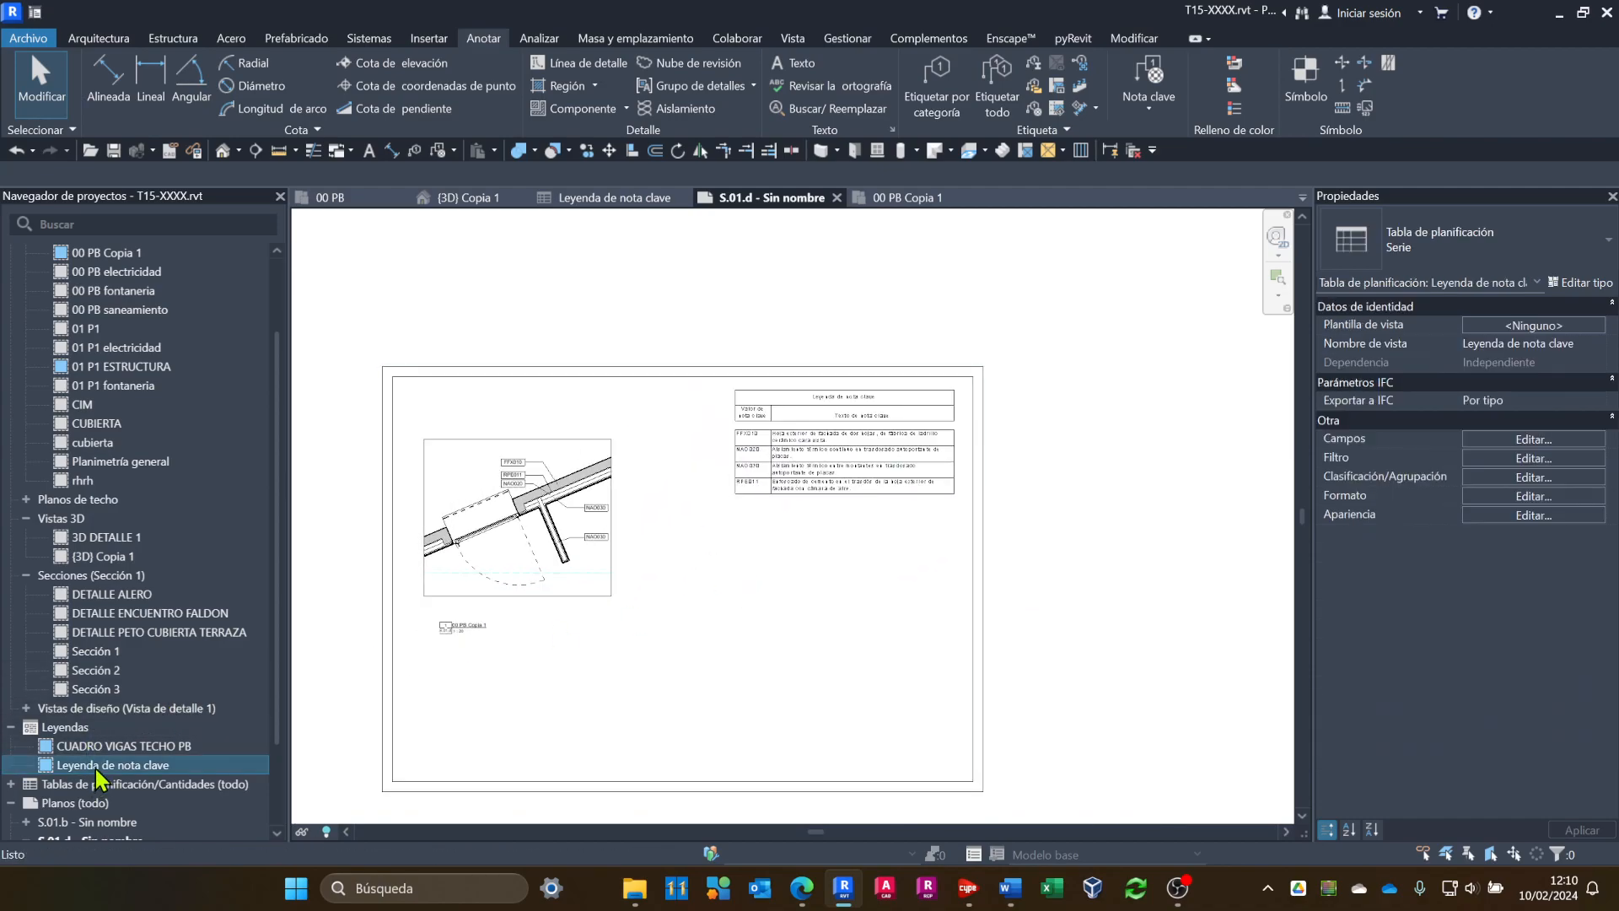
pyautogui.doubleClick(96, 765)
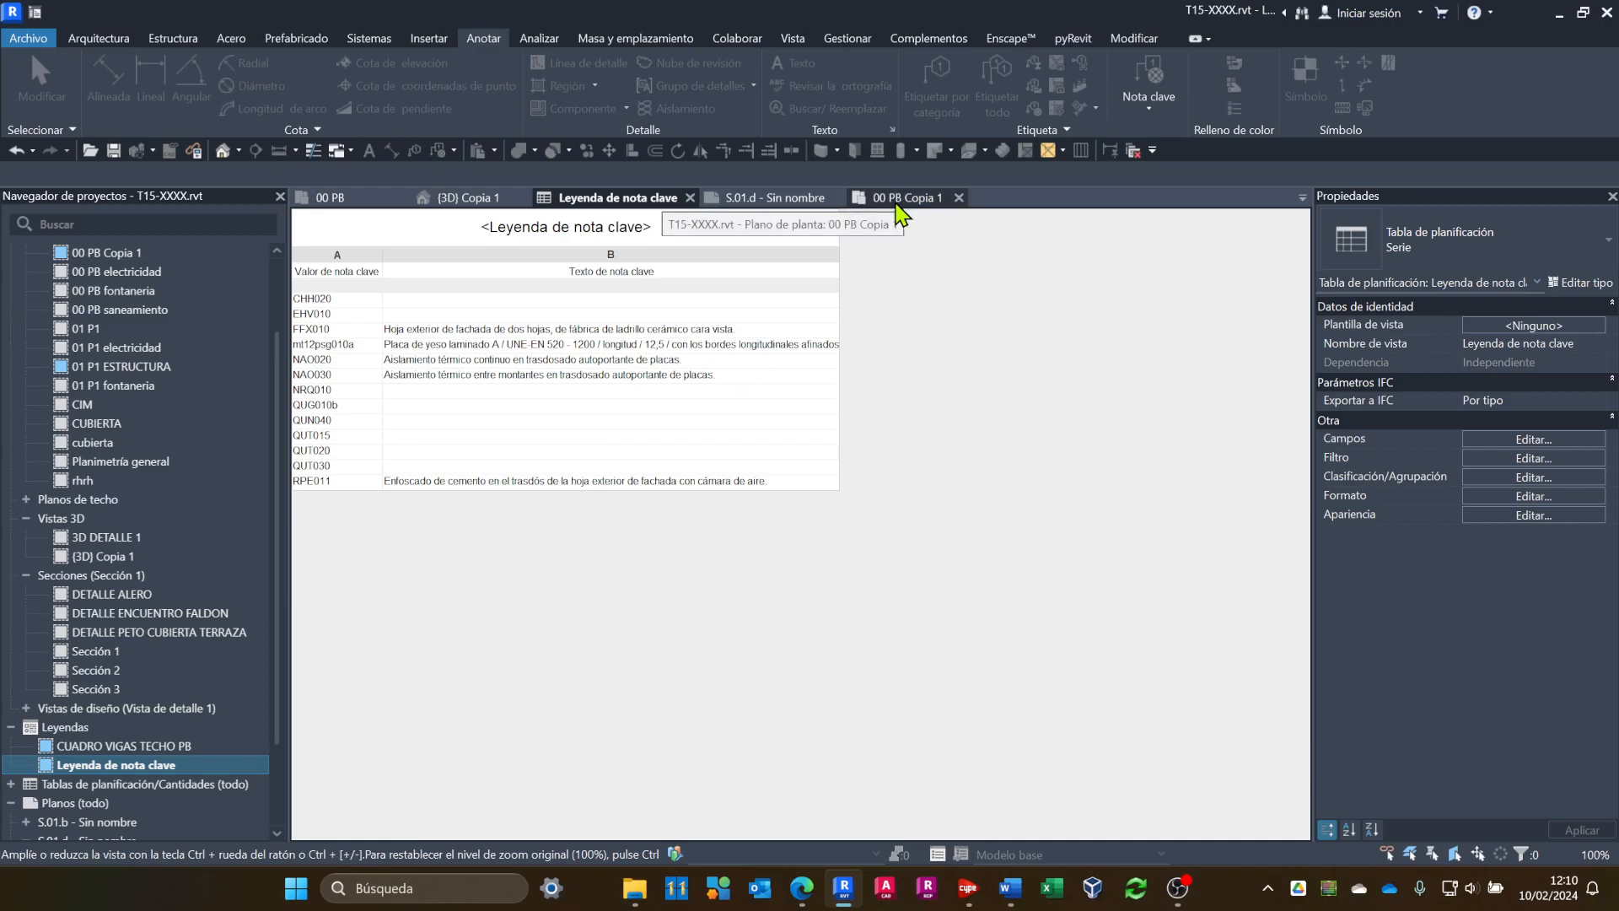
pyautogui.click(769, 199)
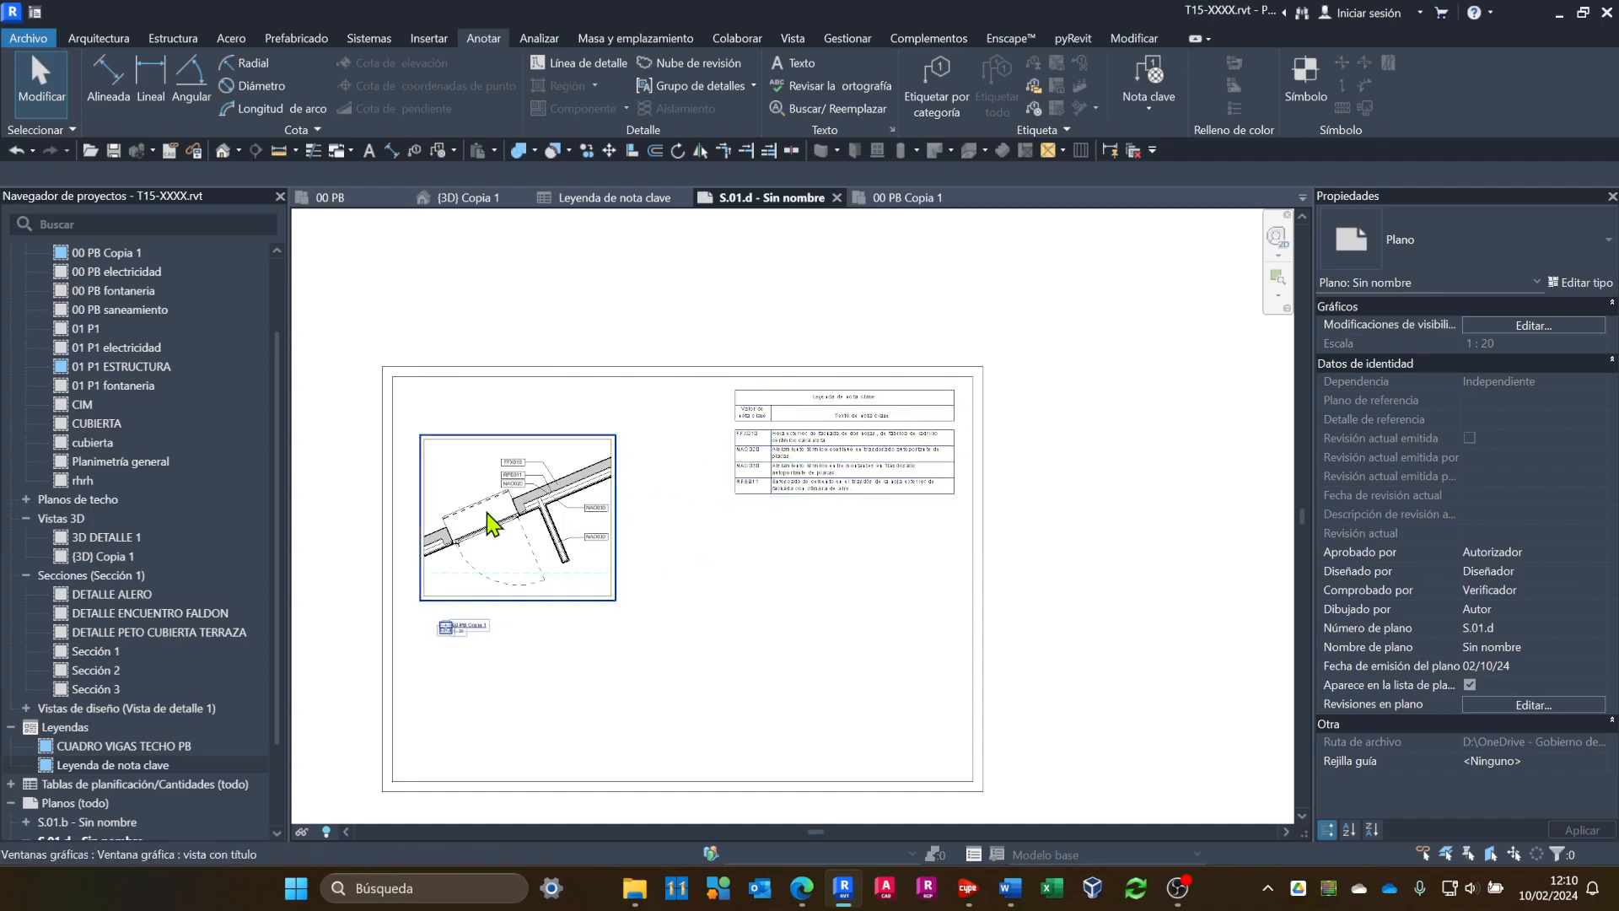
# Examine the keynote tags at the wall junction and check them against the descriptions in the sheet's keynote legend.
pyautogui.scroll(3, 556, 544)
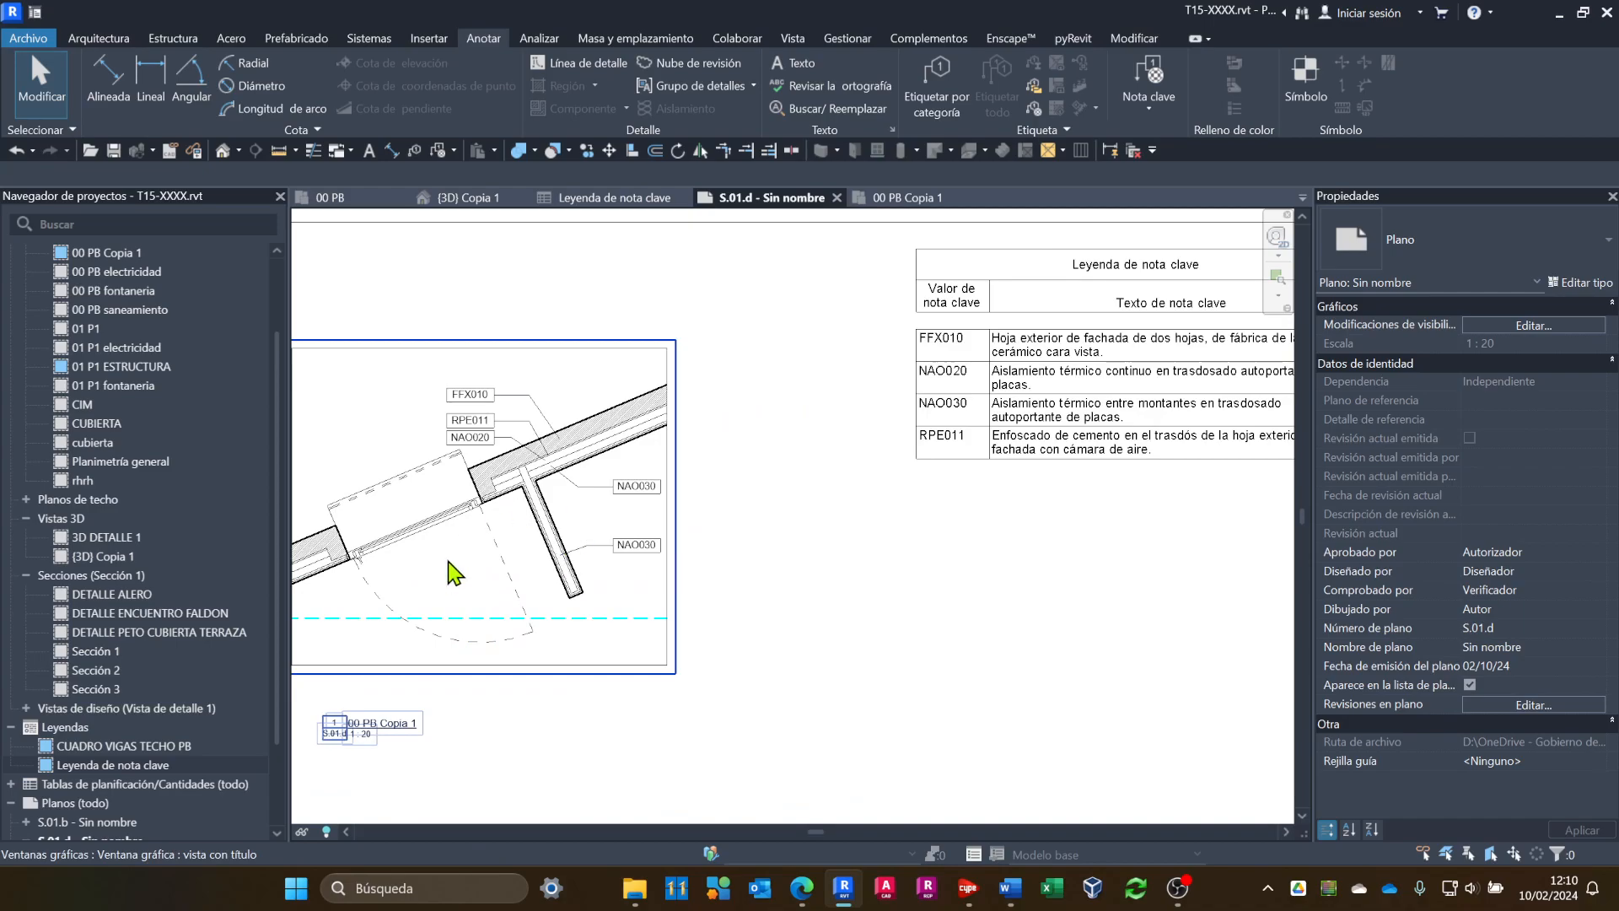
pyautogui.scroll(5, 544, 517)
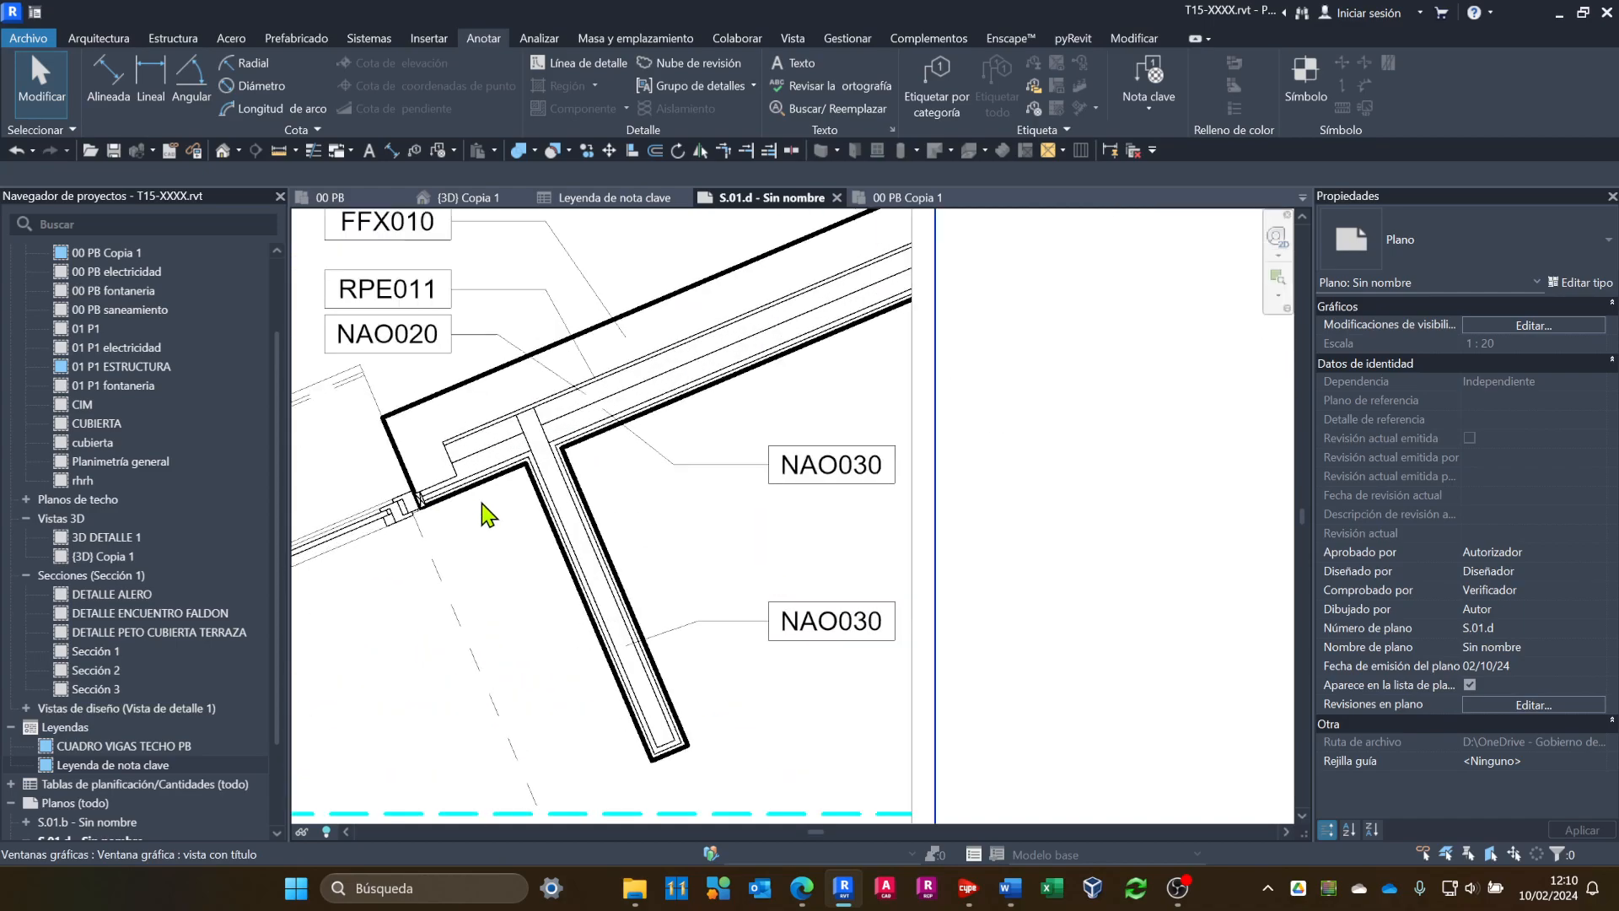
pyautogui.scroll(1, 553, 381)
pyautogui.moveTo(580, 439); pyautogui.dragTo(707, 527, button='middle')
pyautogui.scroll(-2, 705, 524)
pyautogui.scroll(-3, 706, 531)
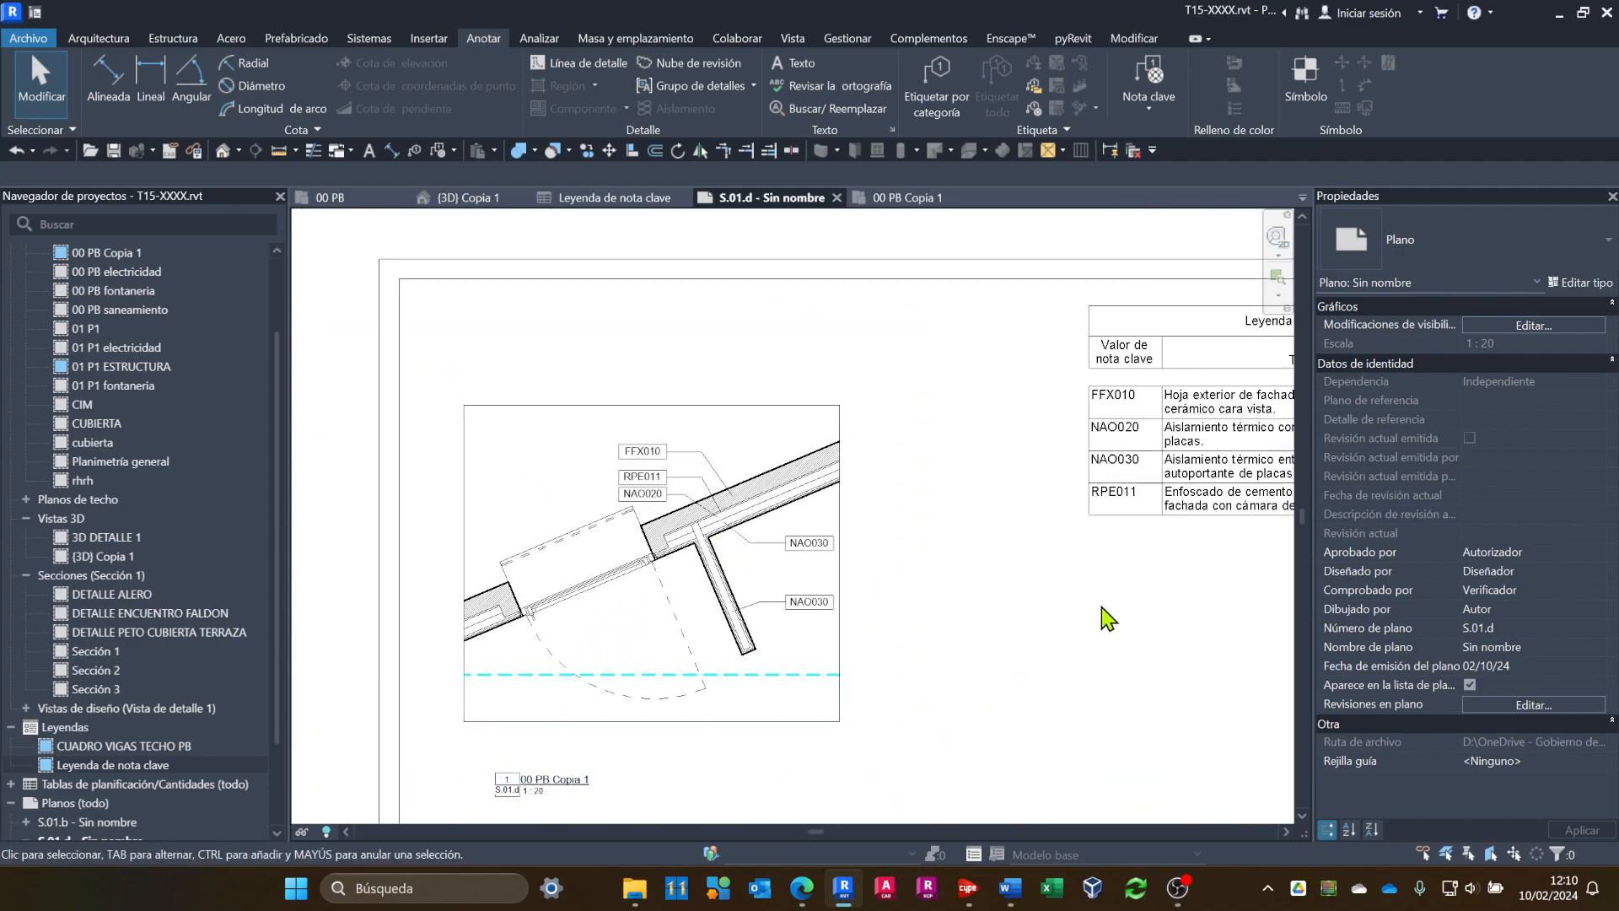
pyautogui.scroll(-2, 1106, 600)
pyautogui.moveTo(1174, 640); pyautogui.dragTo(964, 606, button='middle')
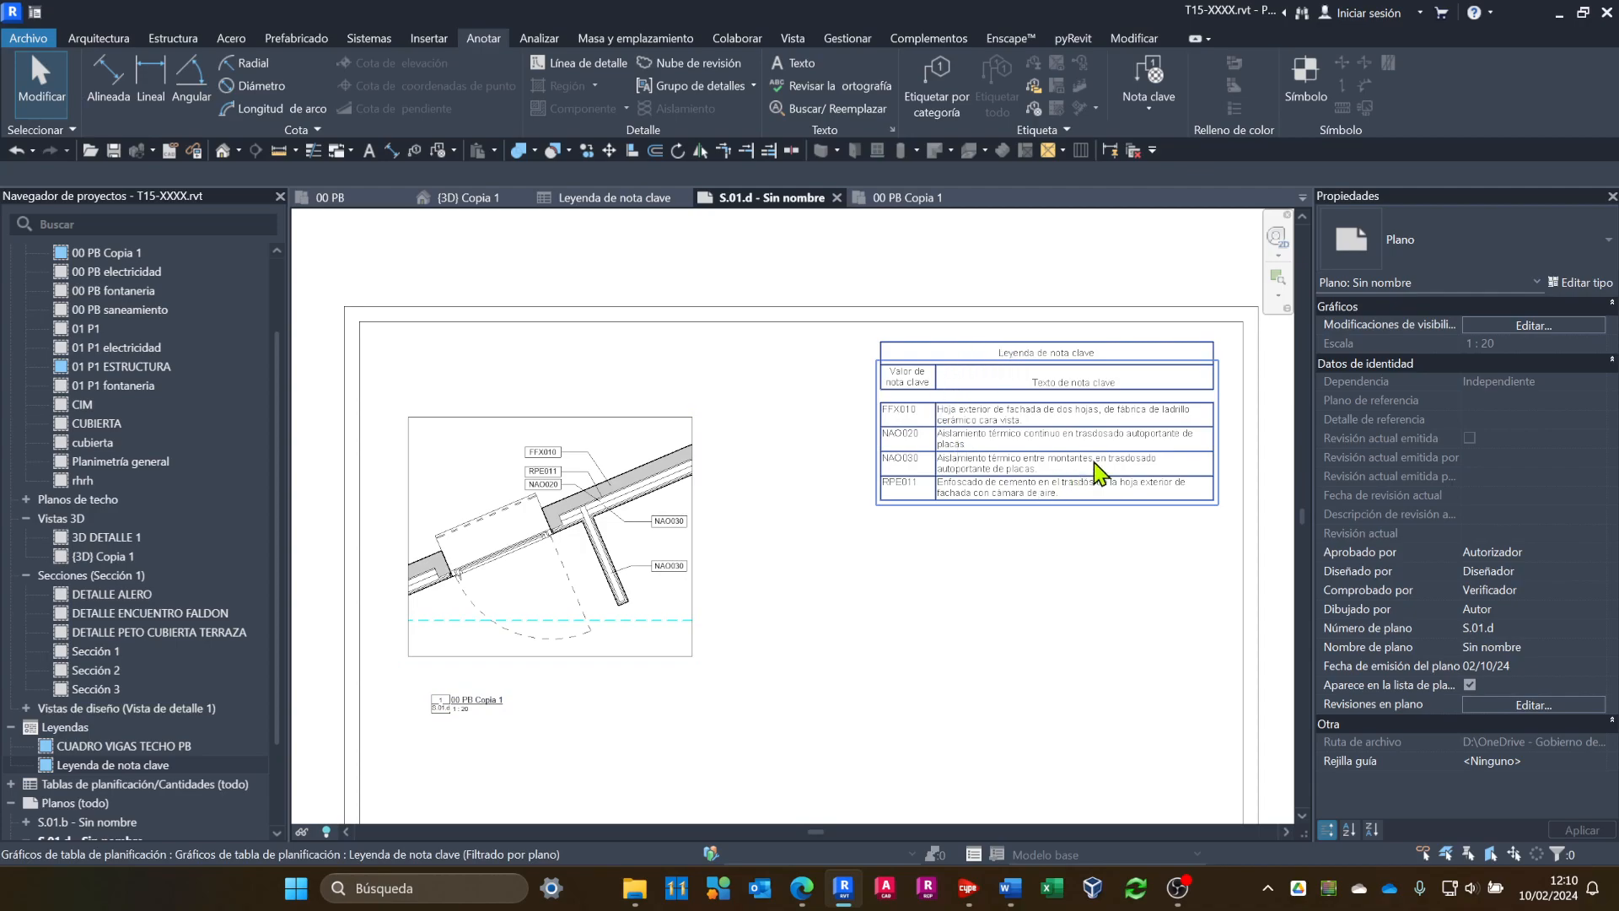
pyautogui.scroll(3, 987, 372)
pyautogui.moveTo(1031, 606); pyautogui.dragTo(713, 722, button='middle')
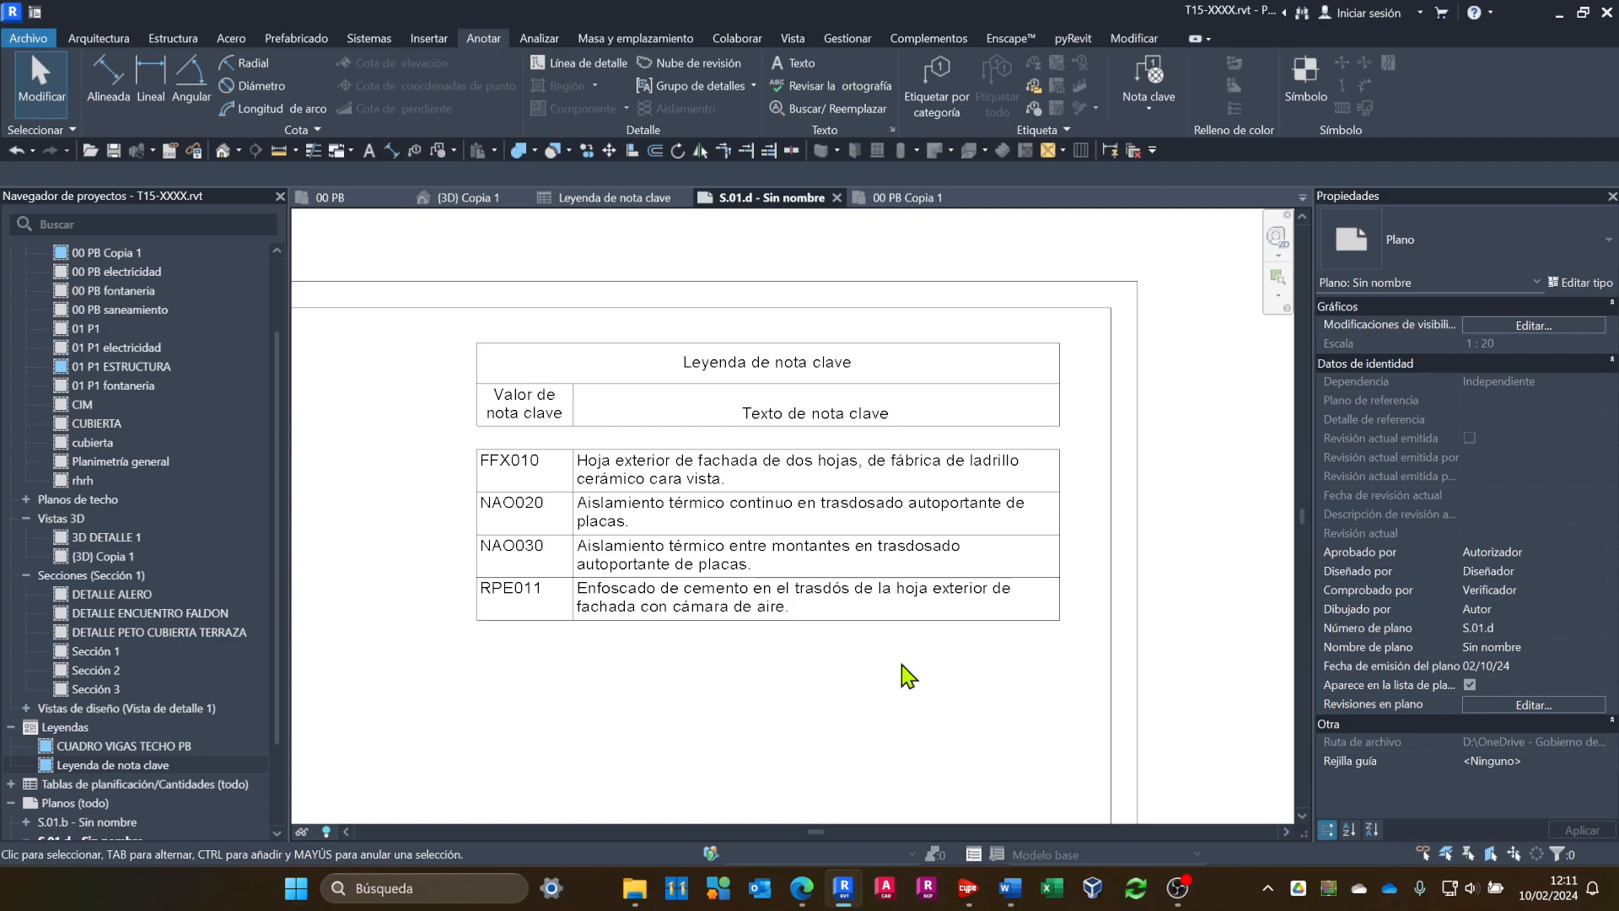
pyautogui.scroll(-3, 898, 691)
pyautogui.moveTo(902, 706); pyautogui.dragTo(910, 481, button='middle')
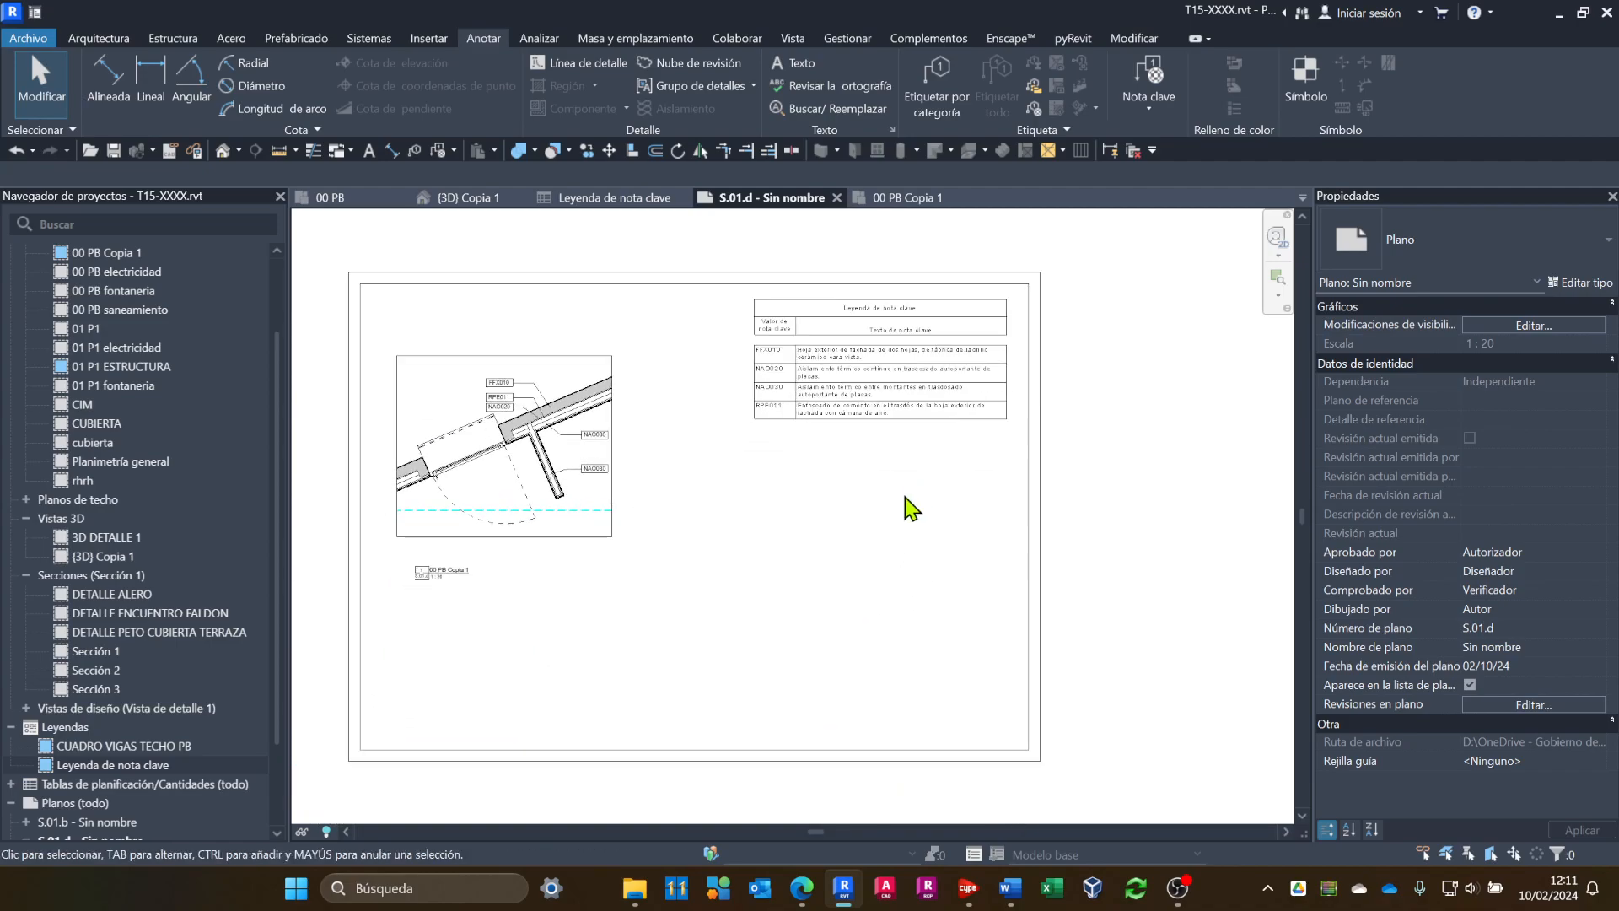